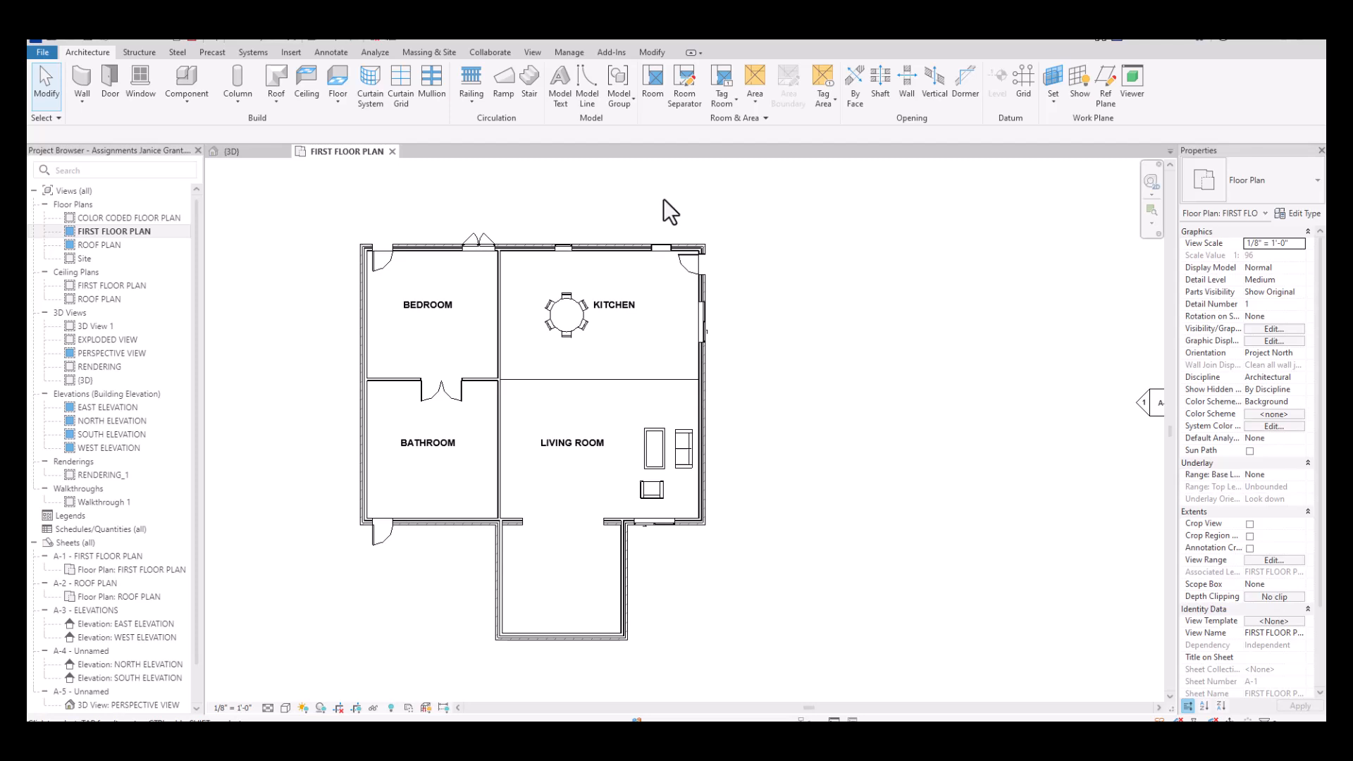
Create a building section with a horizontal line running across the whole house through the bedroom and kitchen.
{"action": "left_click", "coordinate": [533, 54]}
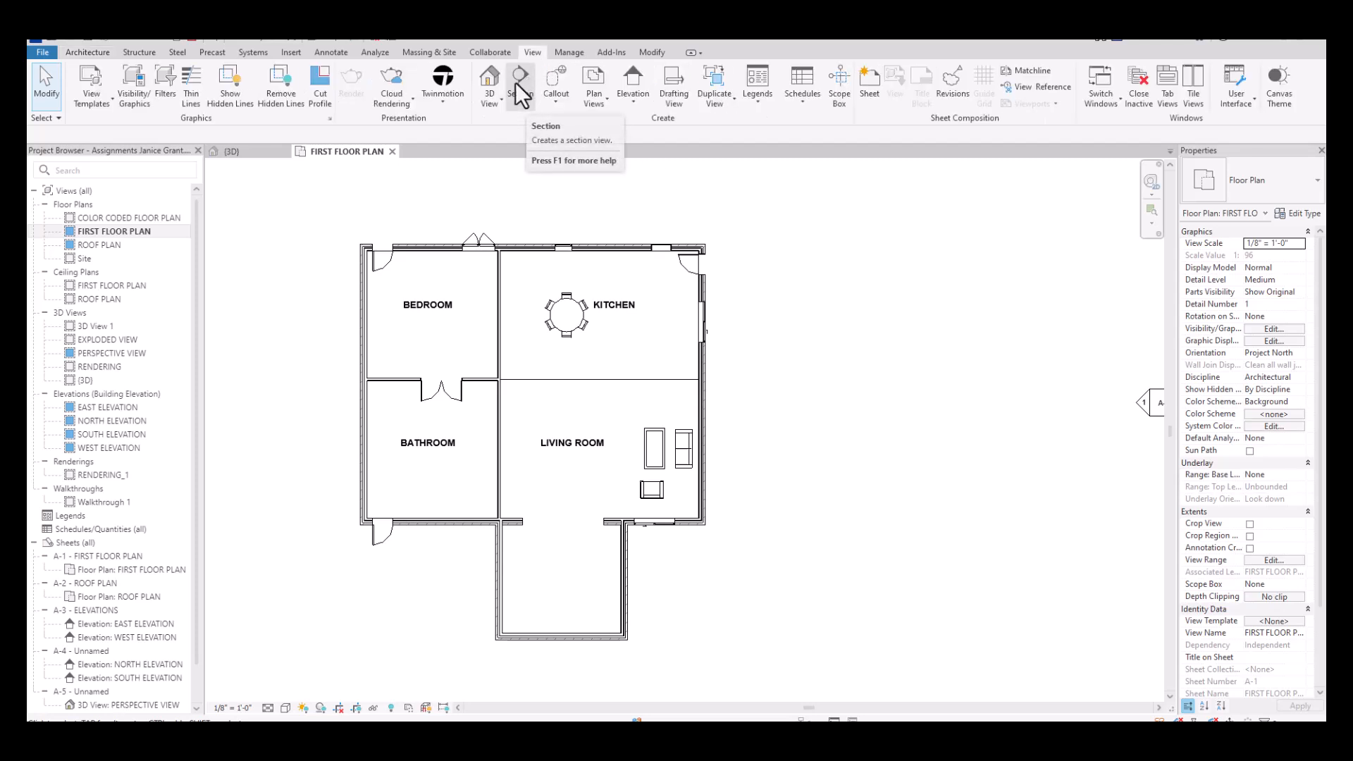
{"action": "left_click", "coordinate": [514, 82]}
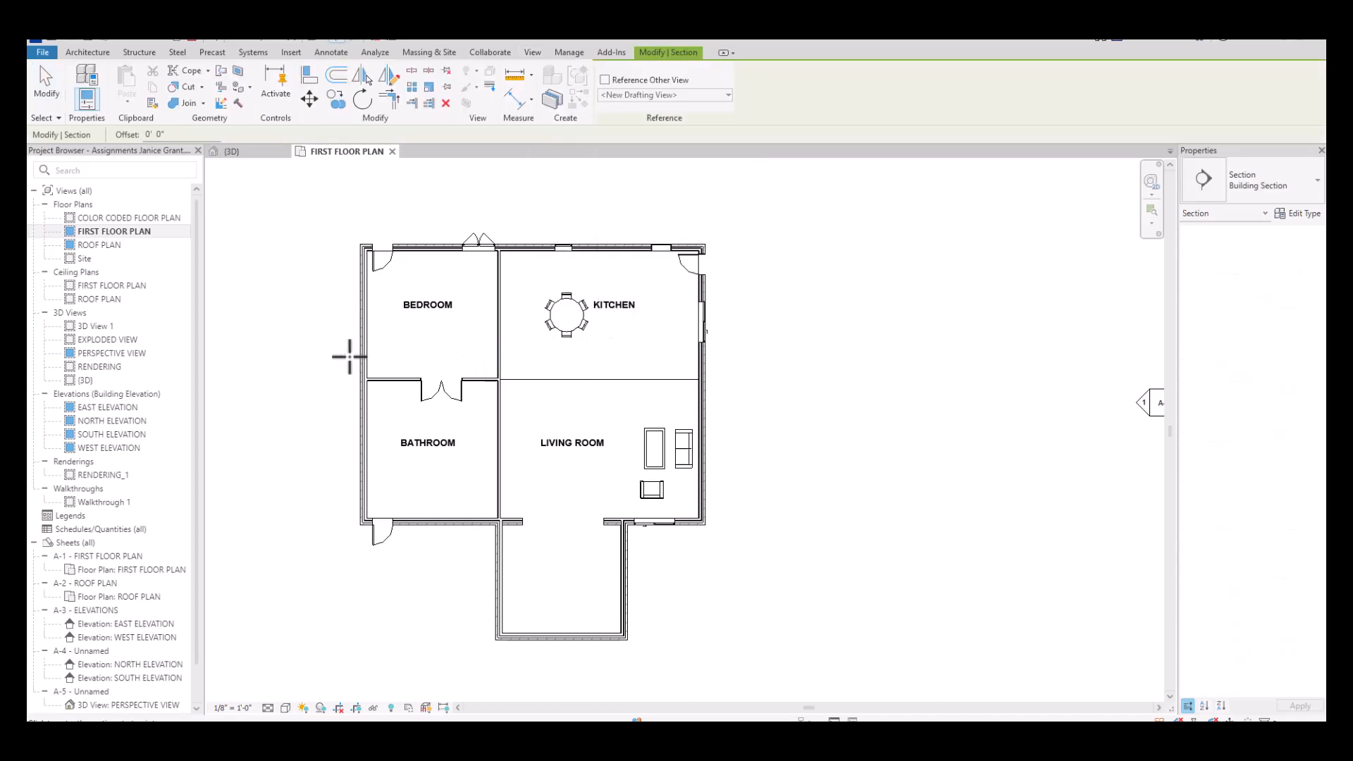
{"action": "left_click", "coordinate": [318, 351]}
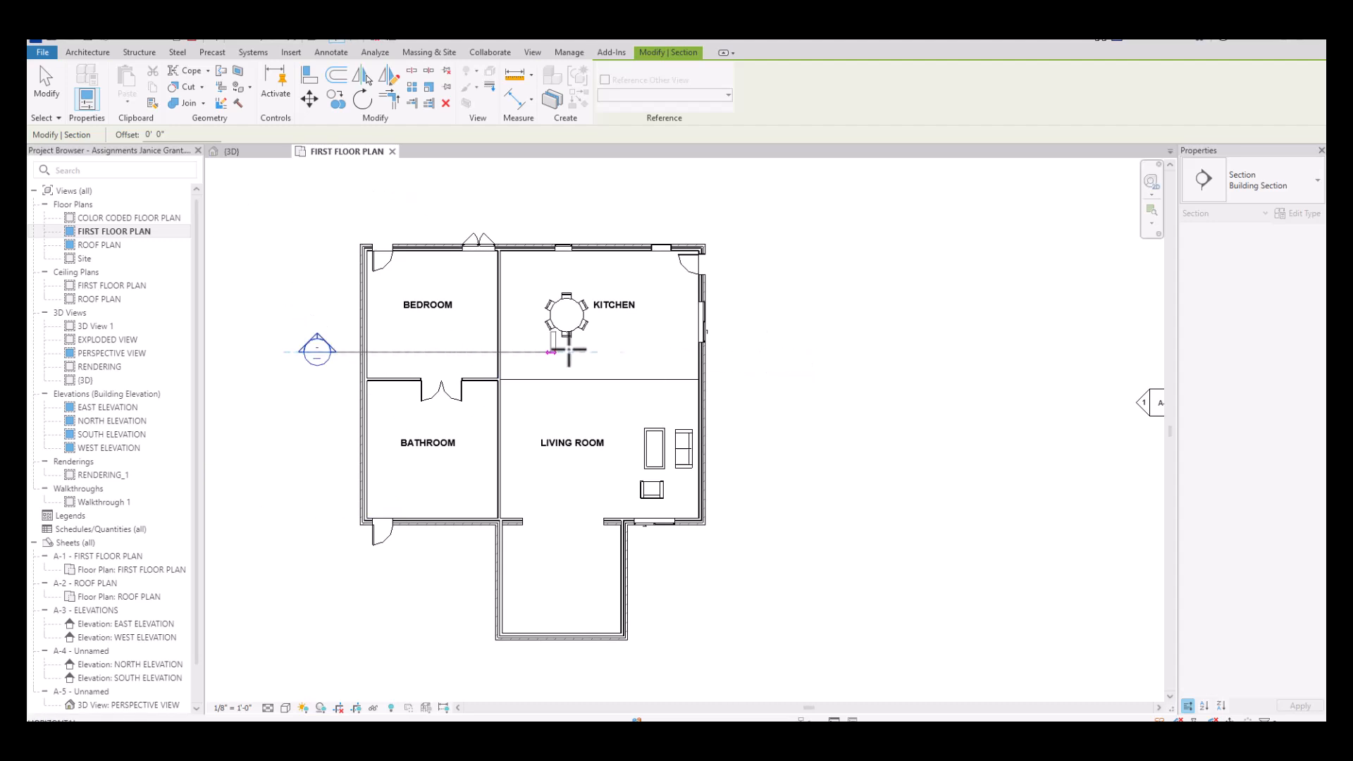
{"action": "left_click", "coordinate": [749, 353]}
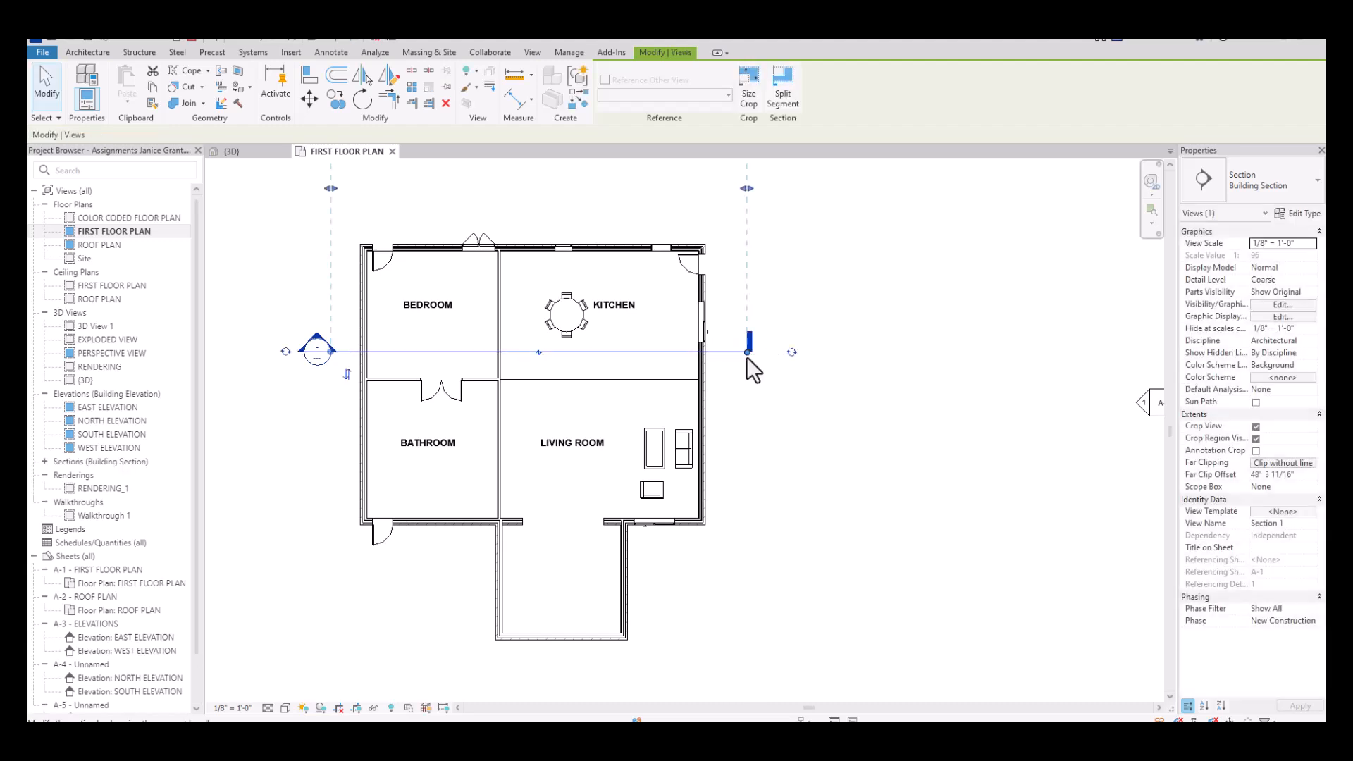
Flip the section's viewing direction toward the bathroom and living room, and flip it back.
{"action": "middle_click_drag", "start_coordinate": [432, 387], "coordinate": [567, 573]}
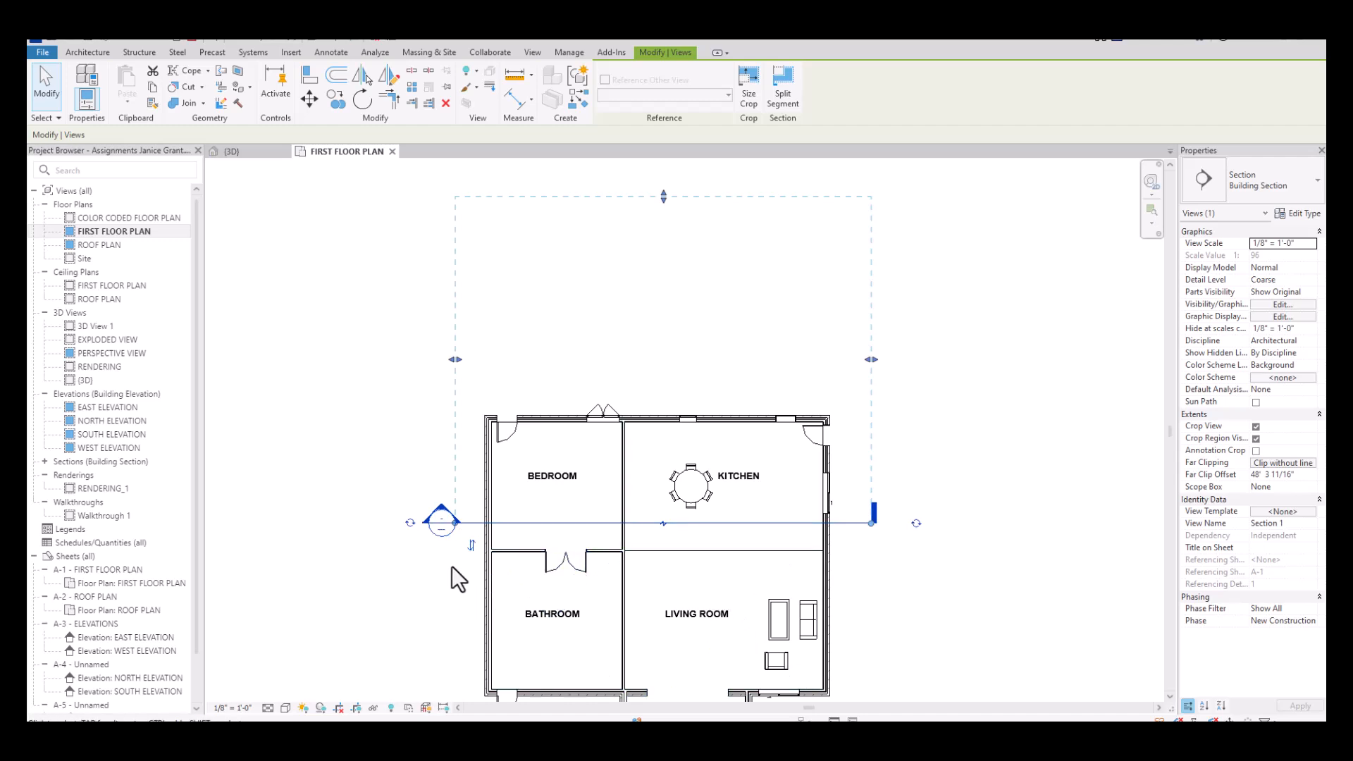
{"action": "left_click", "coordinate": [472, 544]}
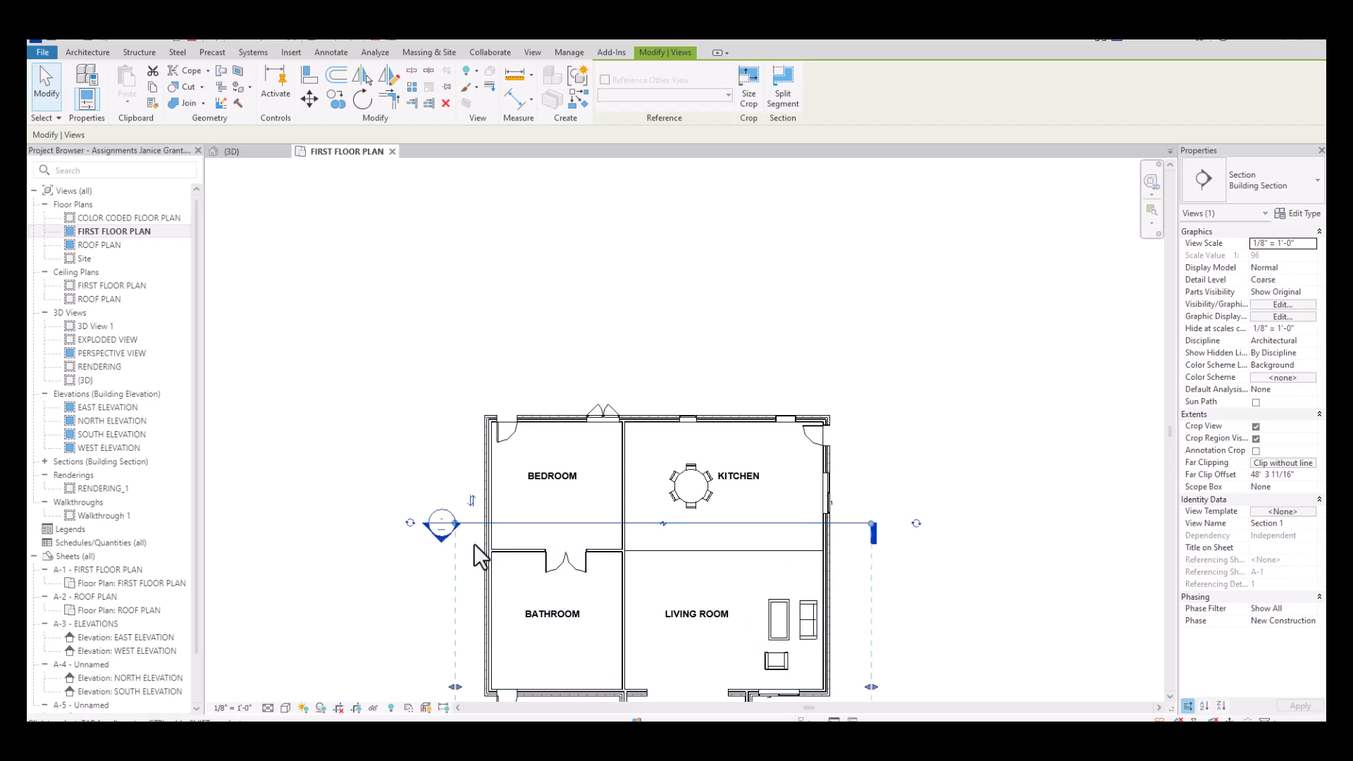
{"action": "left_click", "coordinate": [472, 501]}
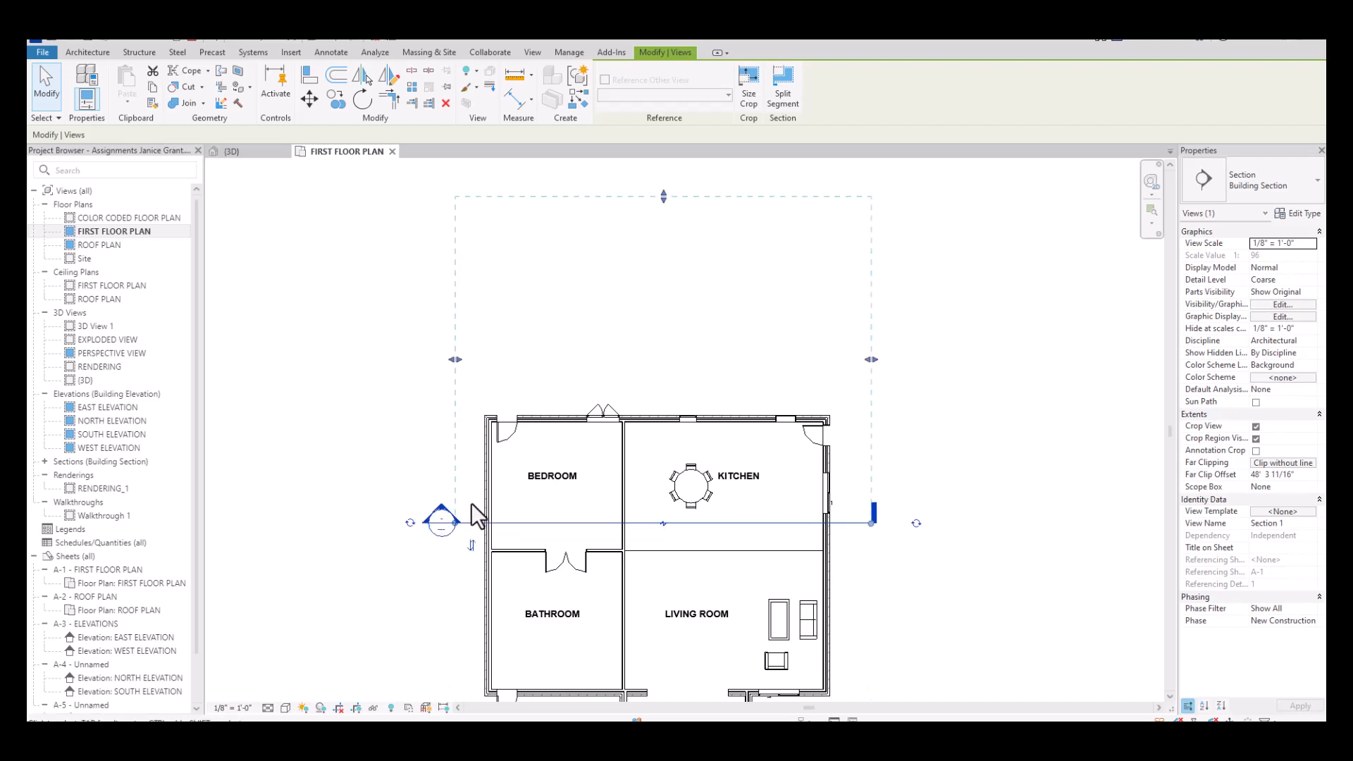
Shorten the section's view depth to about 32' beyond the cut line and deselect the section.
{"action": "left_click_drag", "start_coordinate": [662, 202], "coordinate": [661, 324]}
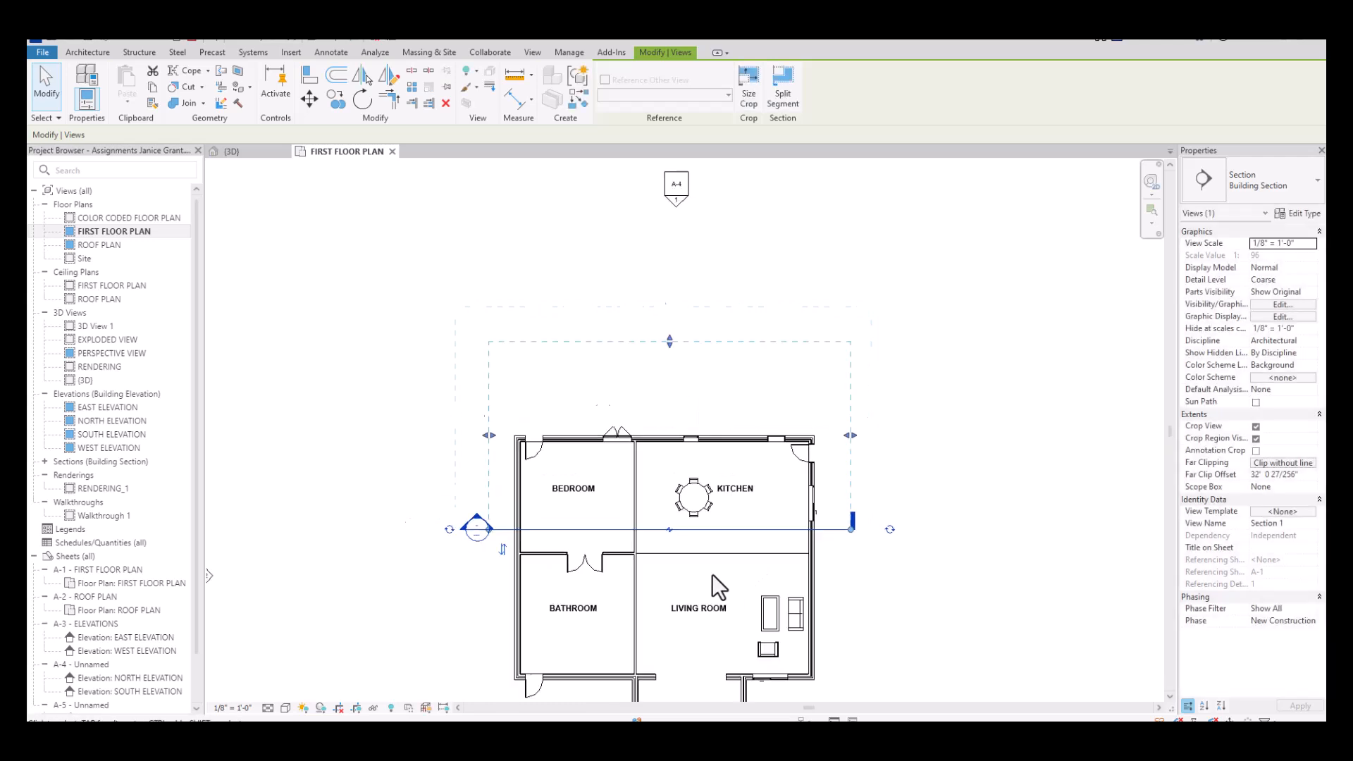
{"action": "scroll", "coordinate": [712, 574], "scroll_direction": "up", "scroll_amount": 2}
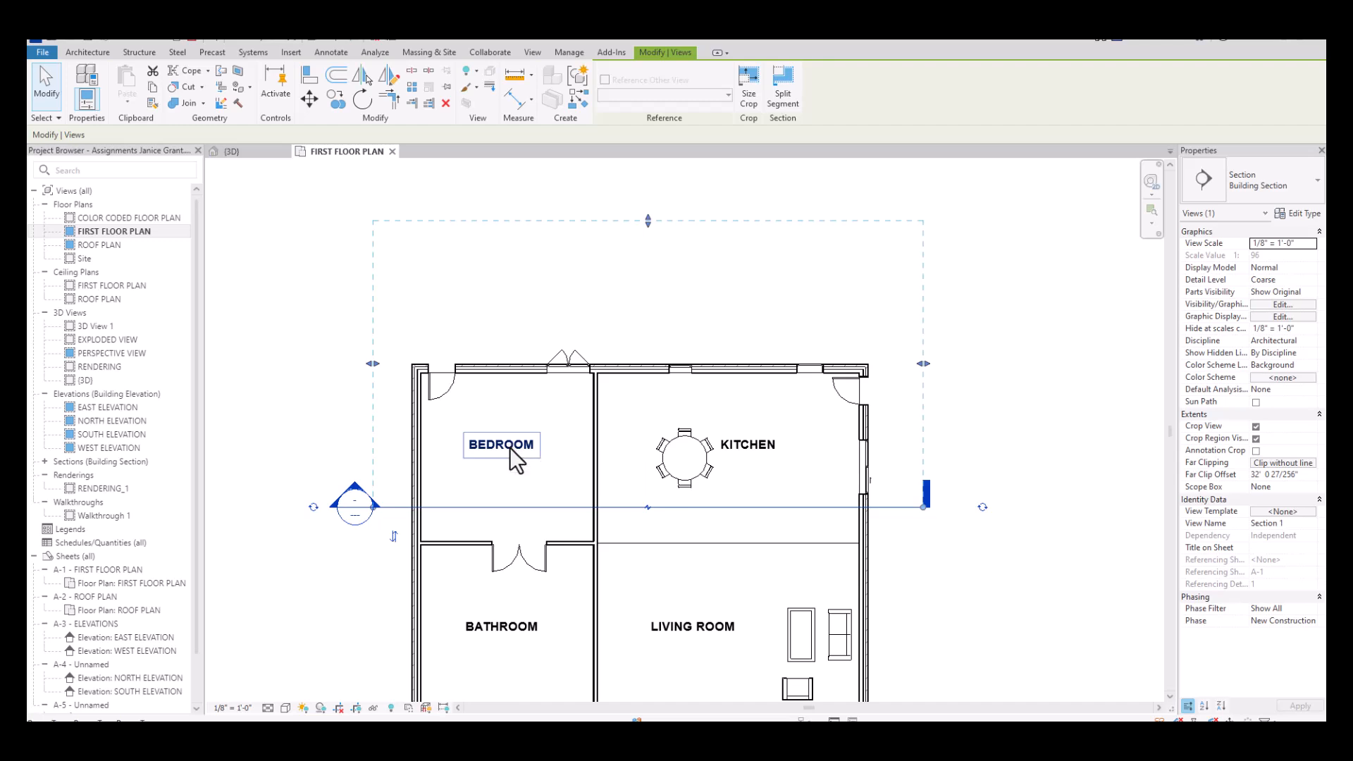
{"action": "left_click", "coordinate": [320, 595]}
{"action": "scroll", "coordinate": [328, 582], "scroll_direction": "down", "scroll_amount": 2}
{"action": "middle_click_drag", "start_coordinate": [328, 582], "coordinate": [426, 450]}
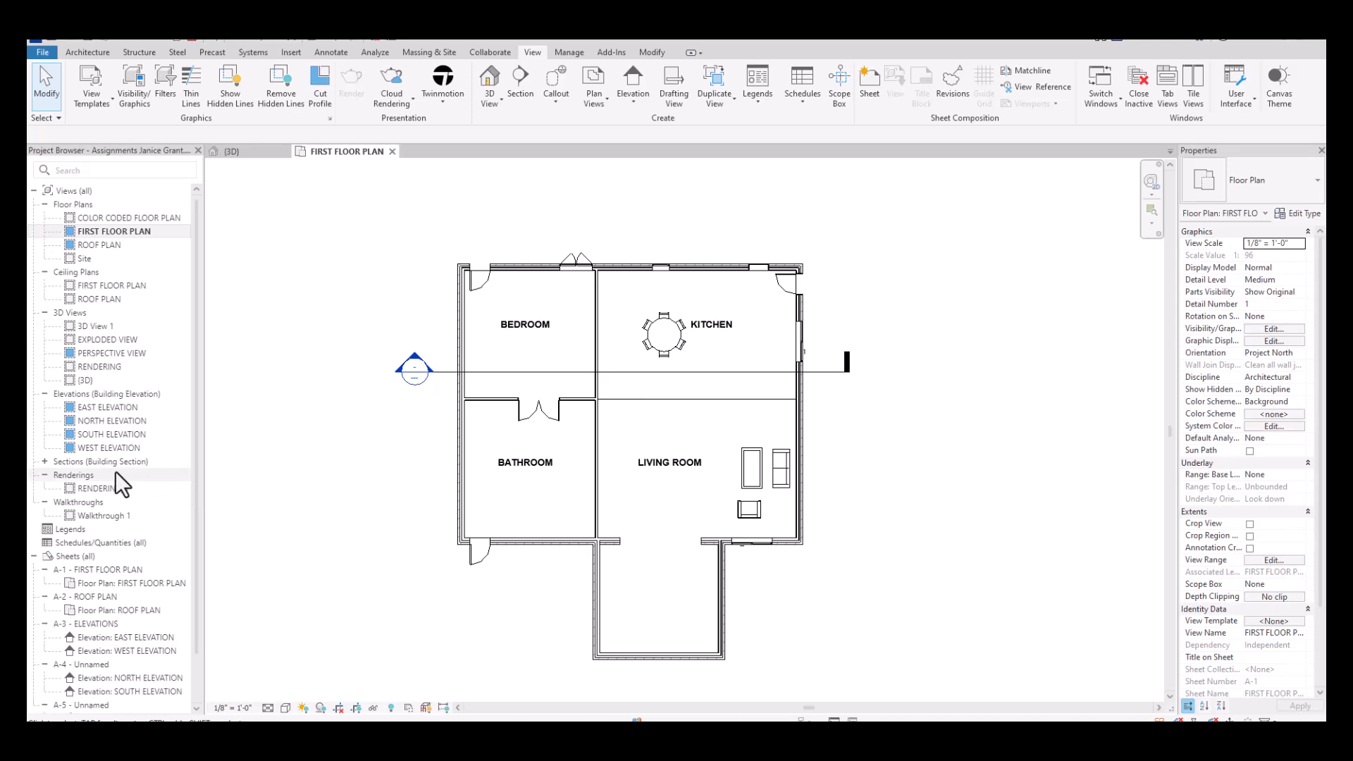
Expand the building sections in the project's list of views and open the Section 1 view.
{"action": "left_click", "coordinate": [45, 461]}
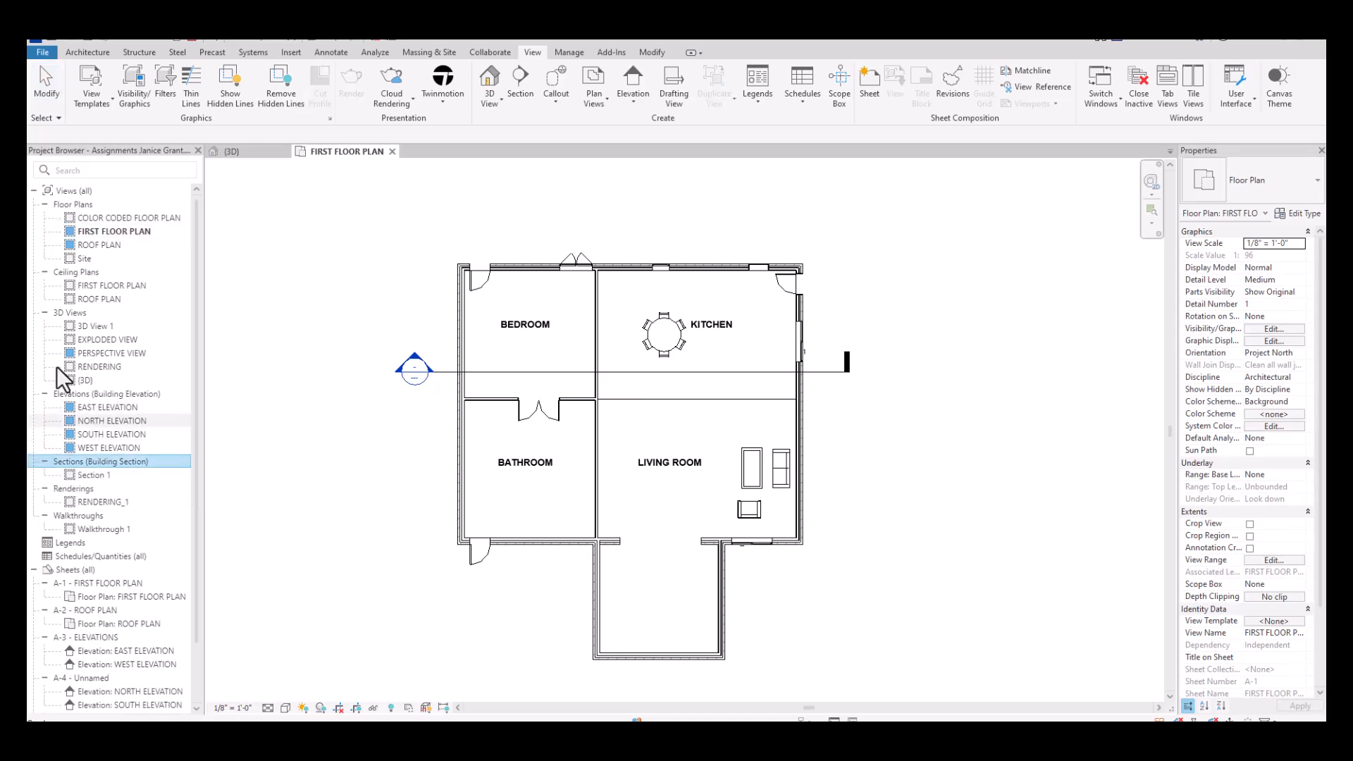
{"action": "left_click", "coordinate": [91, 476]}
{"action": "double_click", "coordinate": [91, 475]}
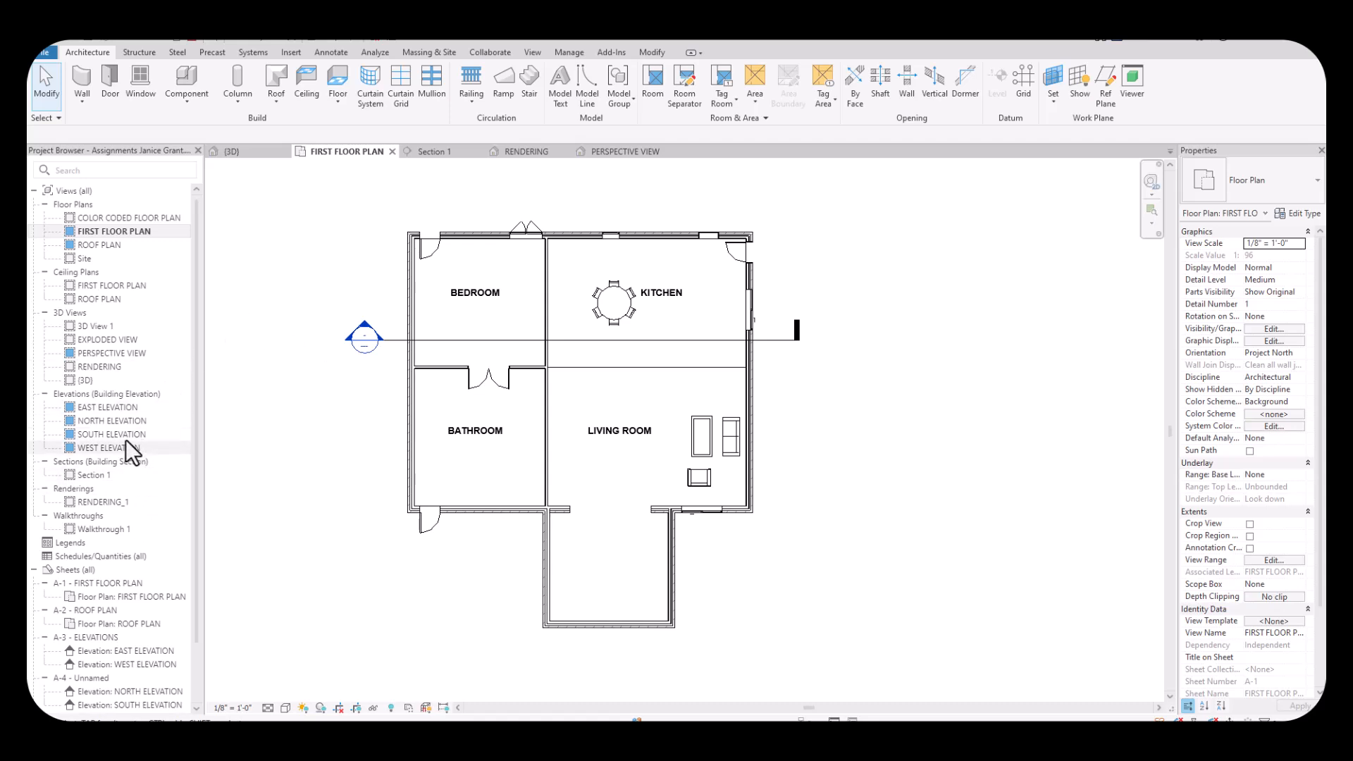
In the EAST ELEVATION view, draw a new level 8' 6" below the FIRST FLOOR PLAN level, ending in line with the other level heads.
{"action": "double_click", "coordinate": [125, 409]}
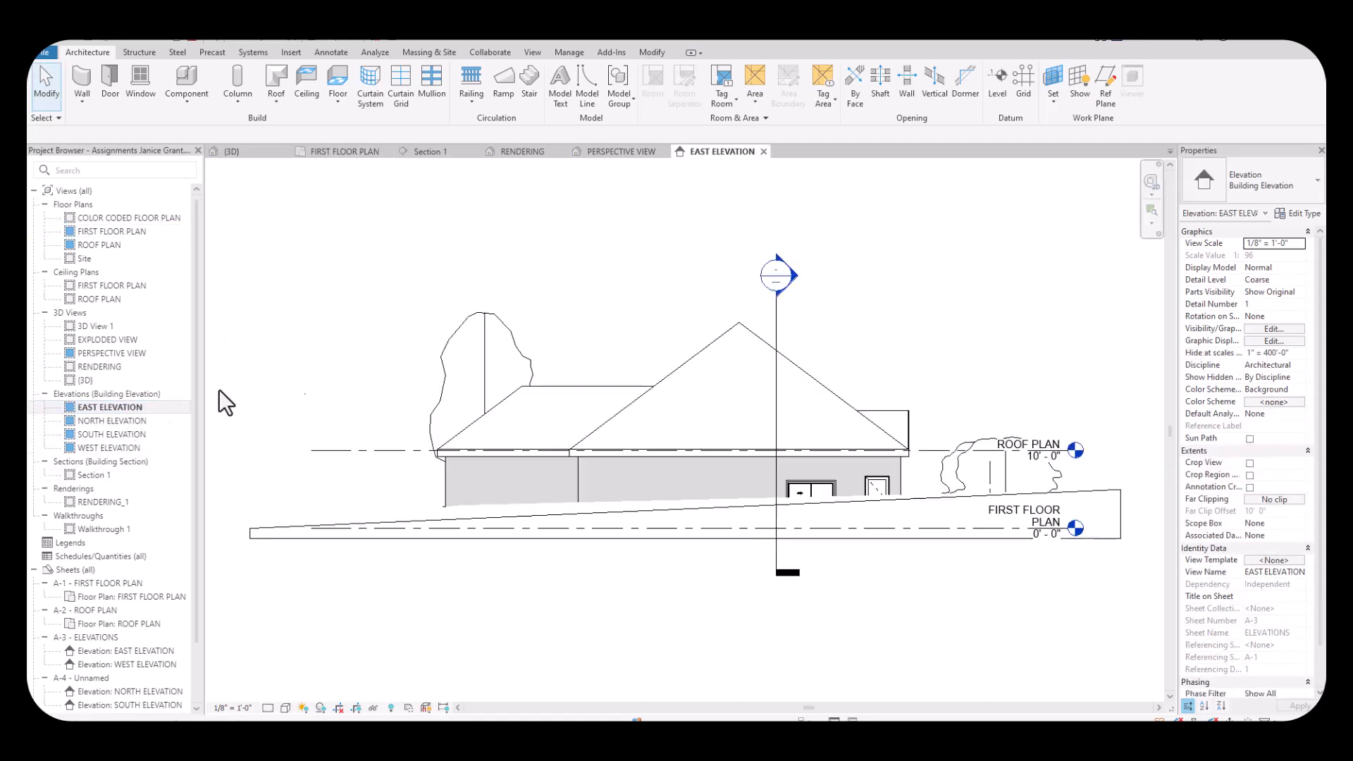
{"action": "middle_click_drag", "start_coordinate": [1024, 324], "coordinate": [821, 303]}
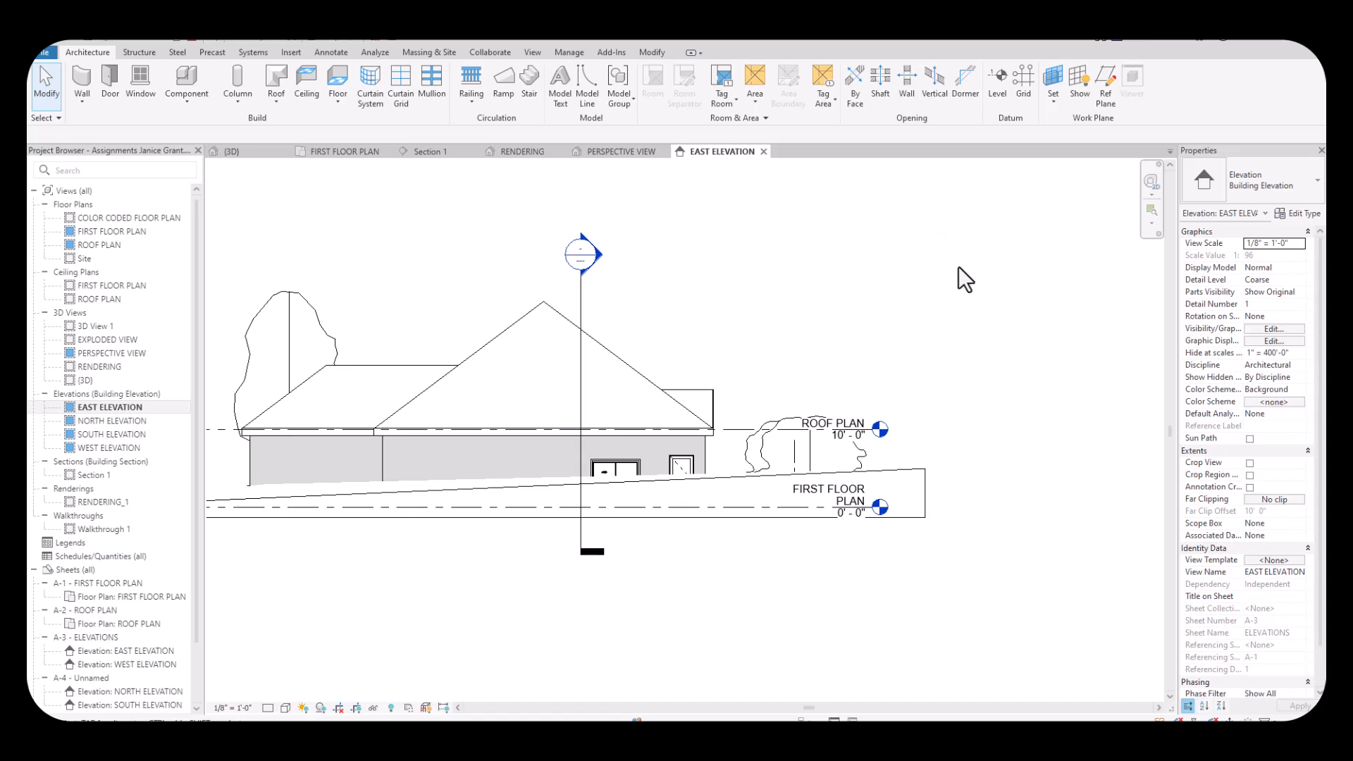
{"action": "left_click", "coordinate": [999, 83]}
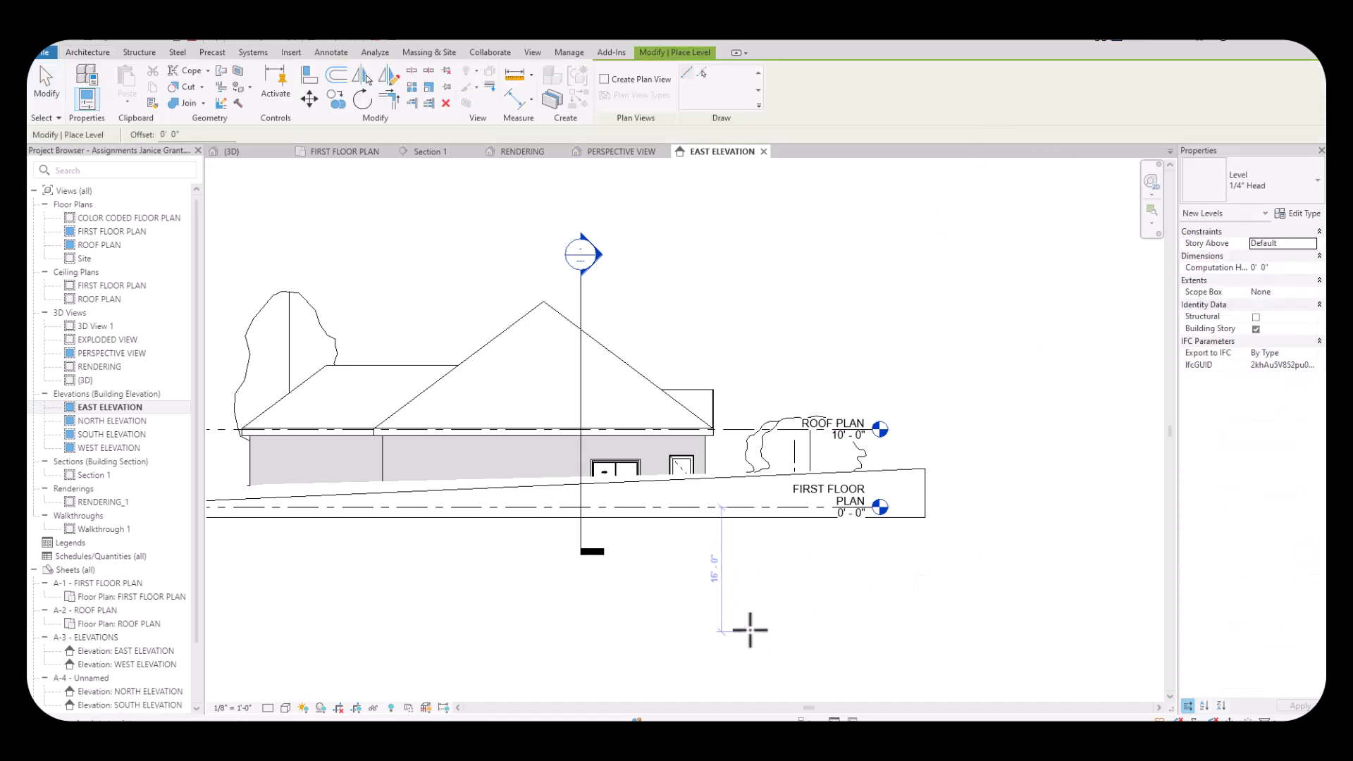
{"action": "left_click", "coordinate": [667, 572]}
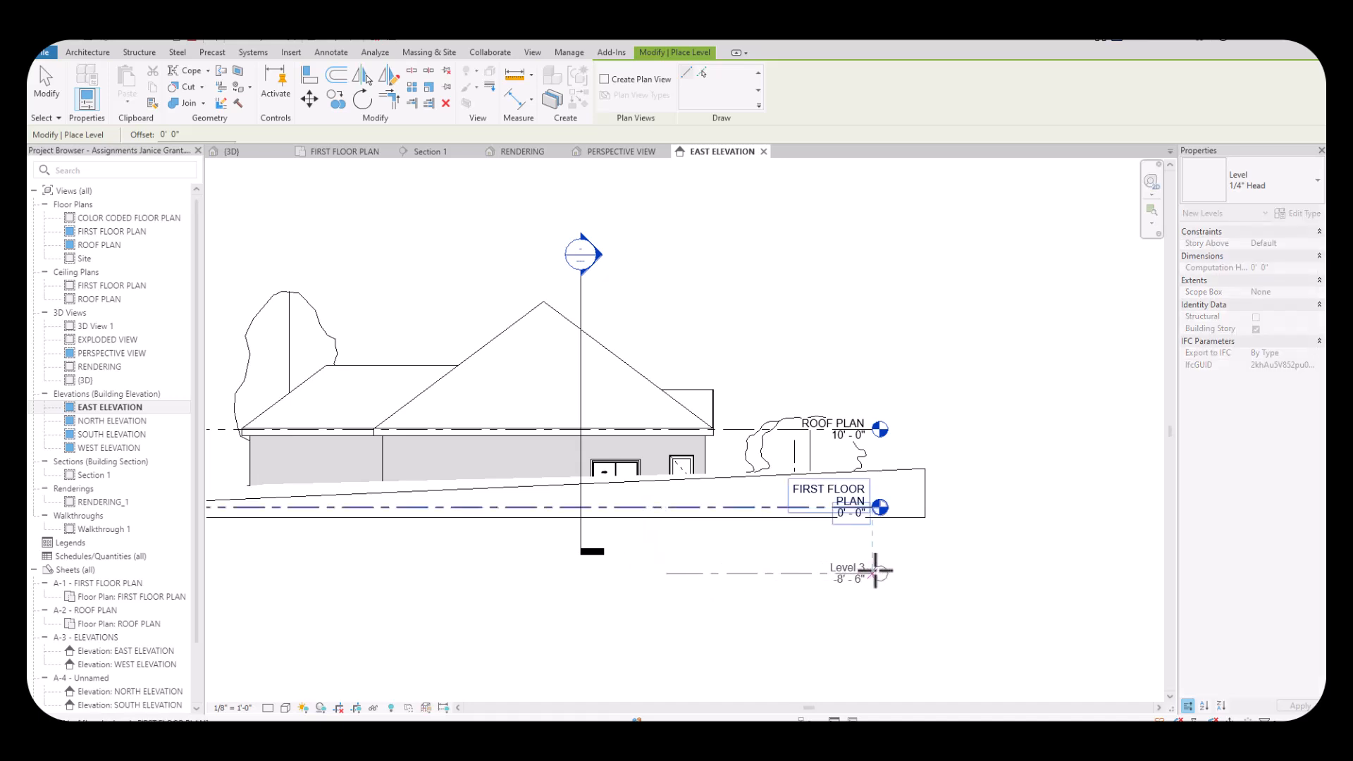
{"action": "left_click", "coordinate": [872, 573]}
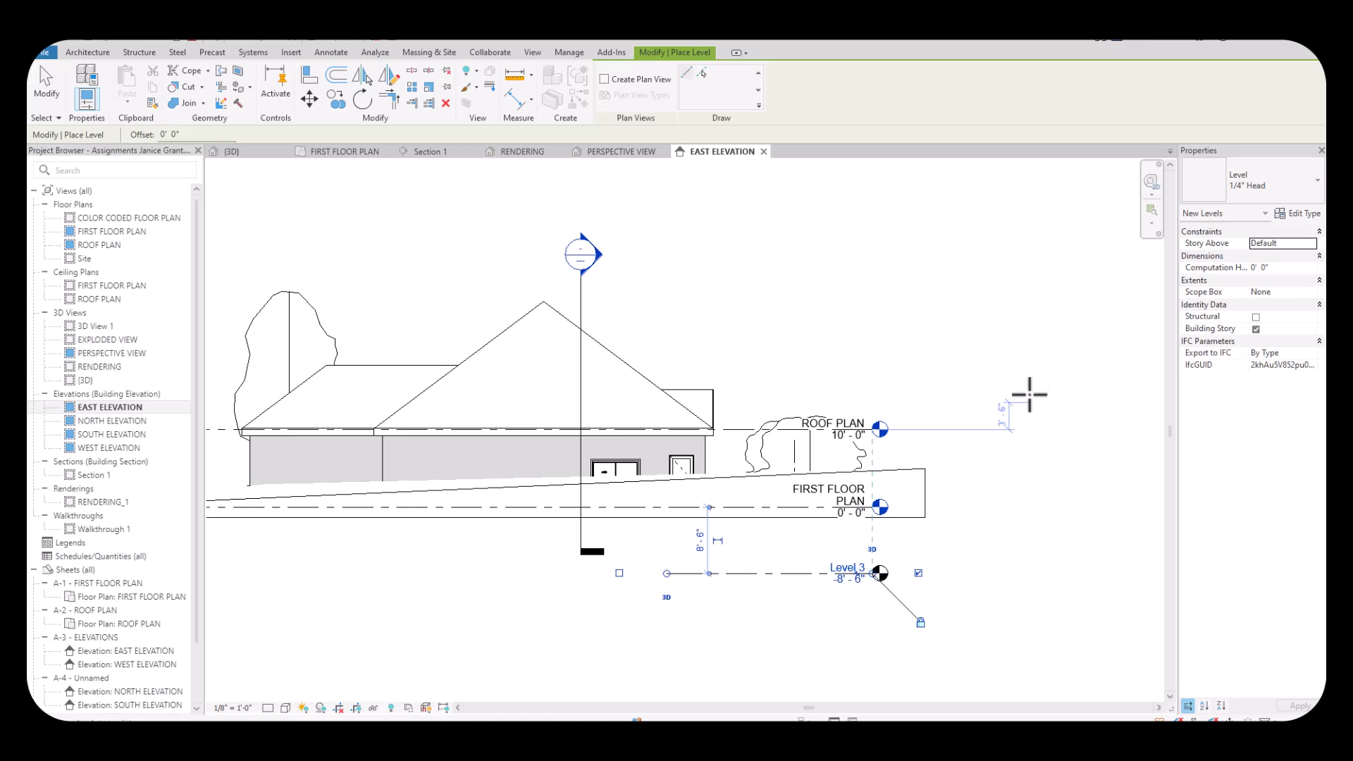
{"action": "right_click", "coordinate": [893, 306]}
{"action": "left_click", "coordinate": [929, 315]}
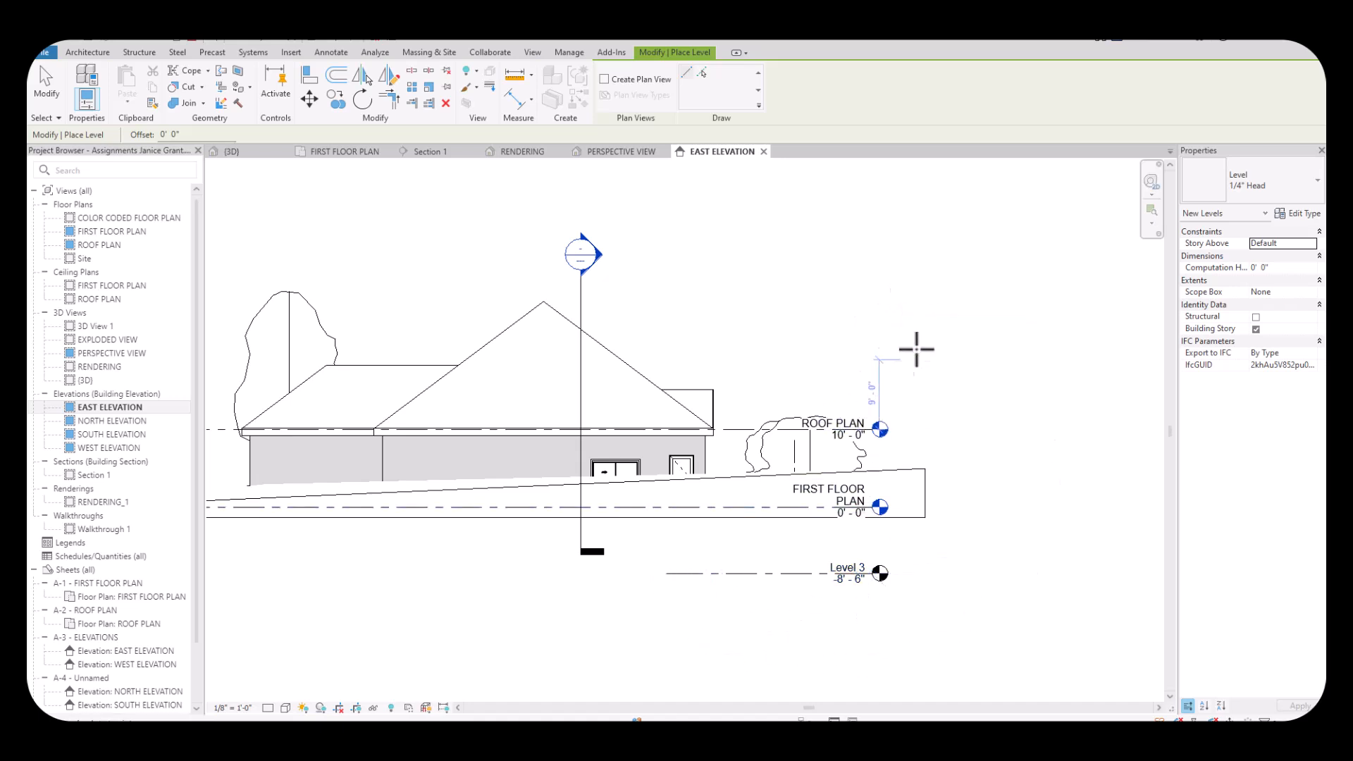
{"action": "key", "text": "Escape"}
Rename the new lowest level as BASEMENT.
{"action": "left_click", "coordinate": [851, 571]}
{"action": "left_click", "coordinate": [849, 568]}
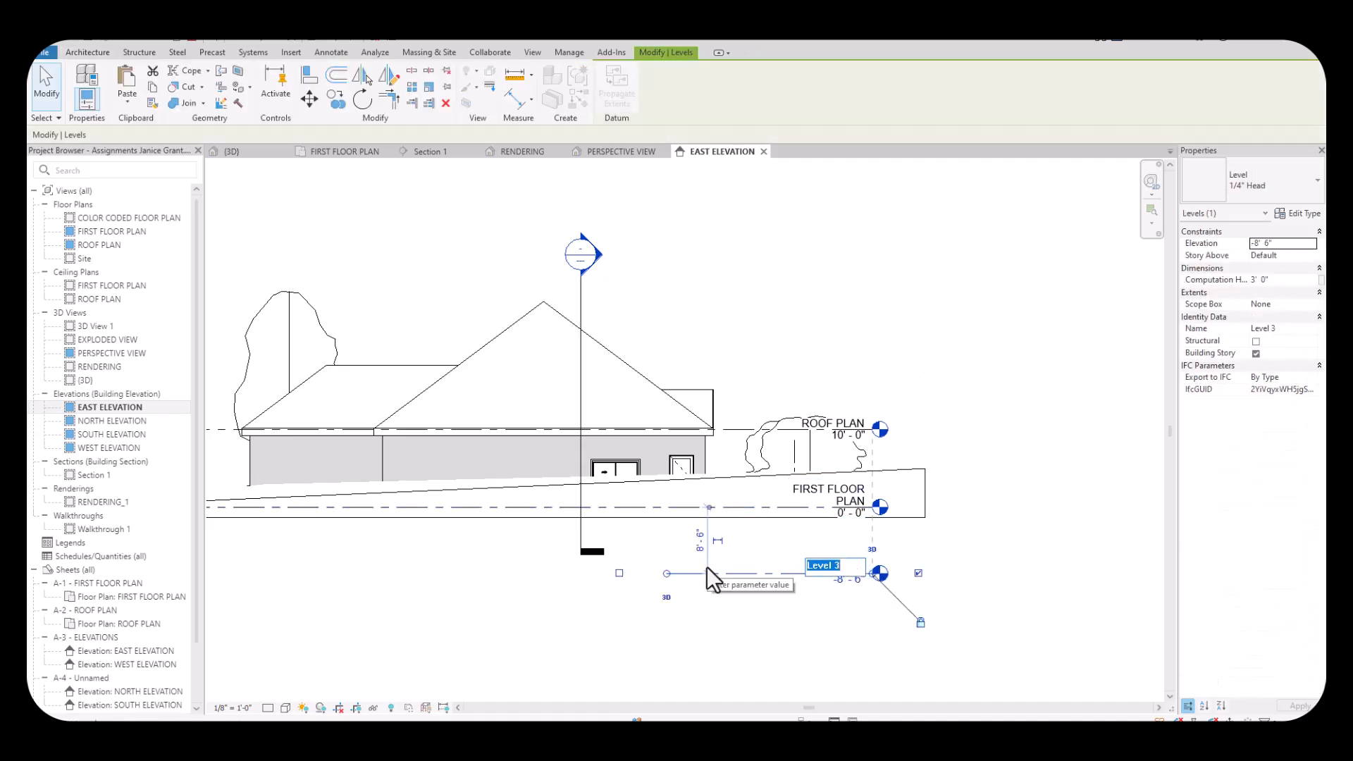
{"action": "type", "text": "BAS"}
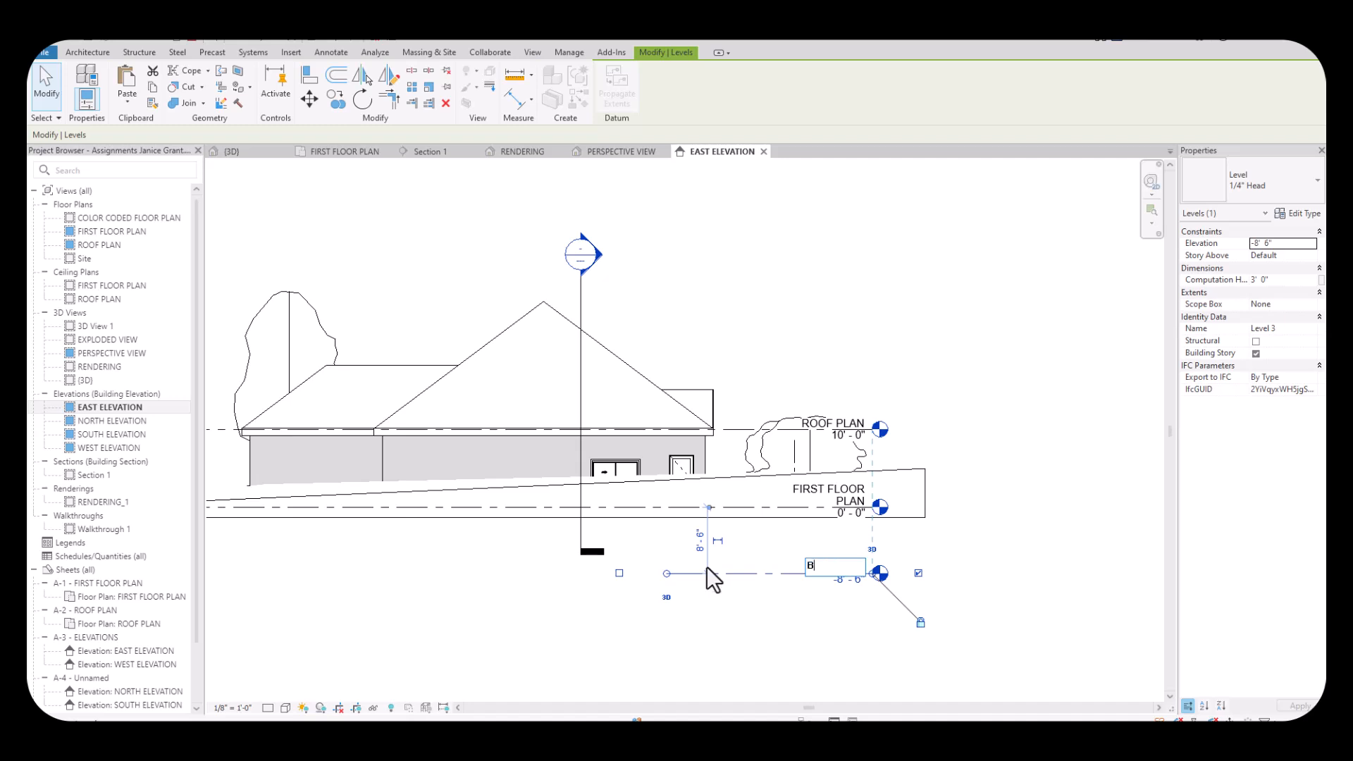
{"action": "type", "text": "EMENT"}
{"action": "key", "text": "Return"}
{"action": "left_click", "coordinate": [760, 636]}
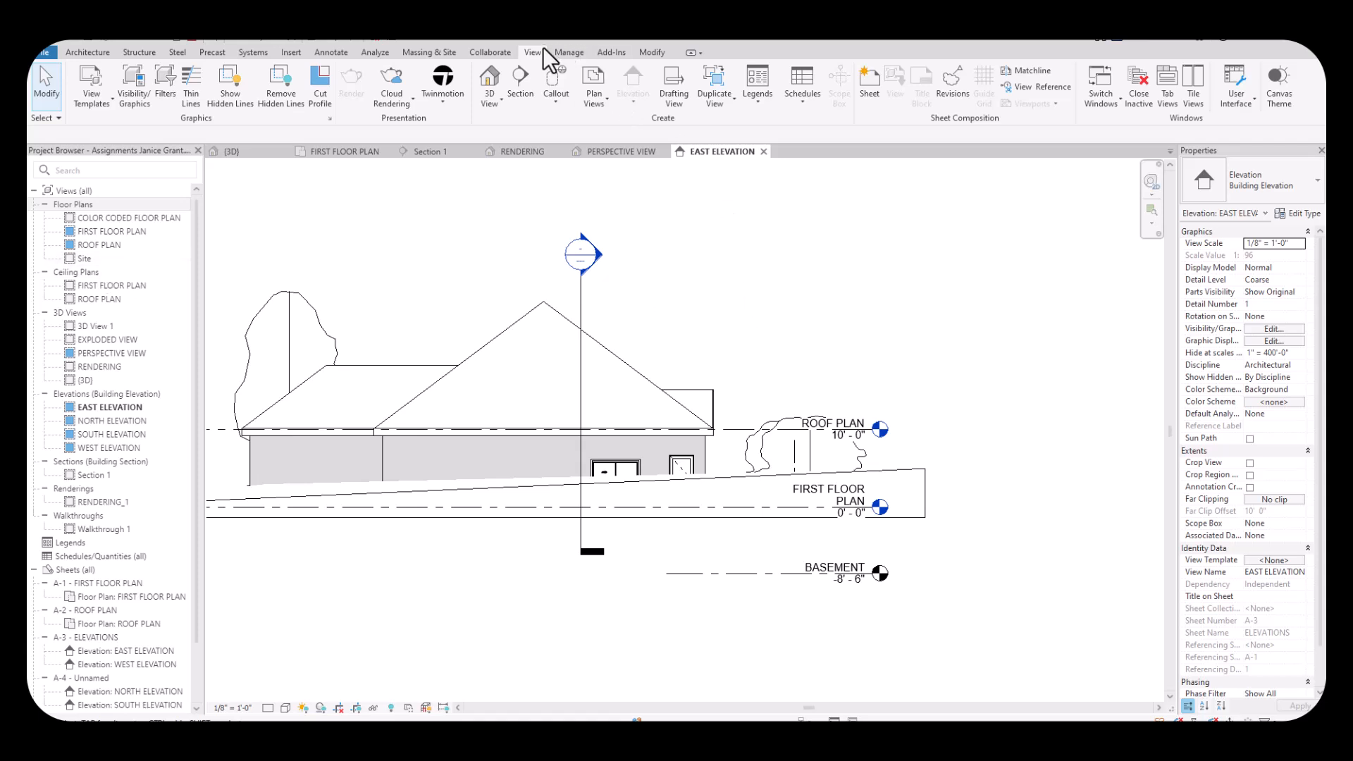
Create a floor plan view for the BASEMENT level.
{"action": "left_click", "coordinate": [594, 104]}
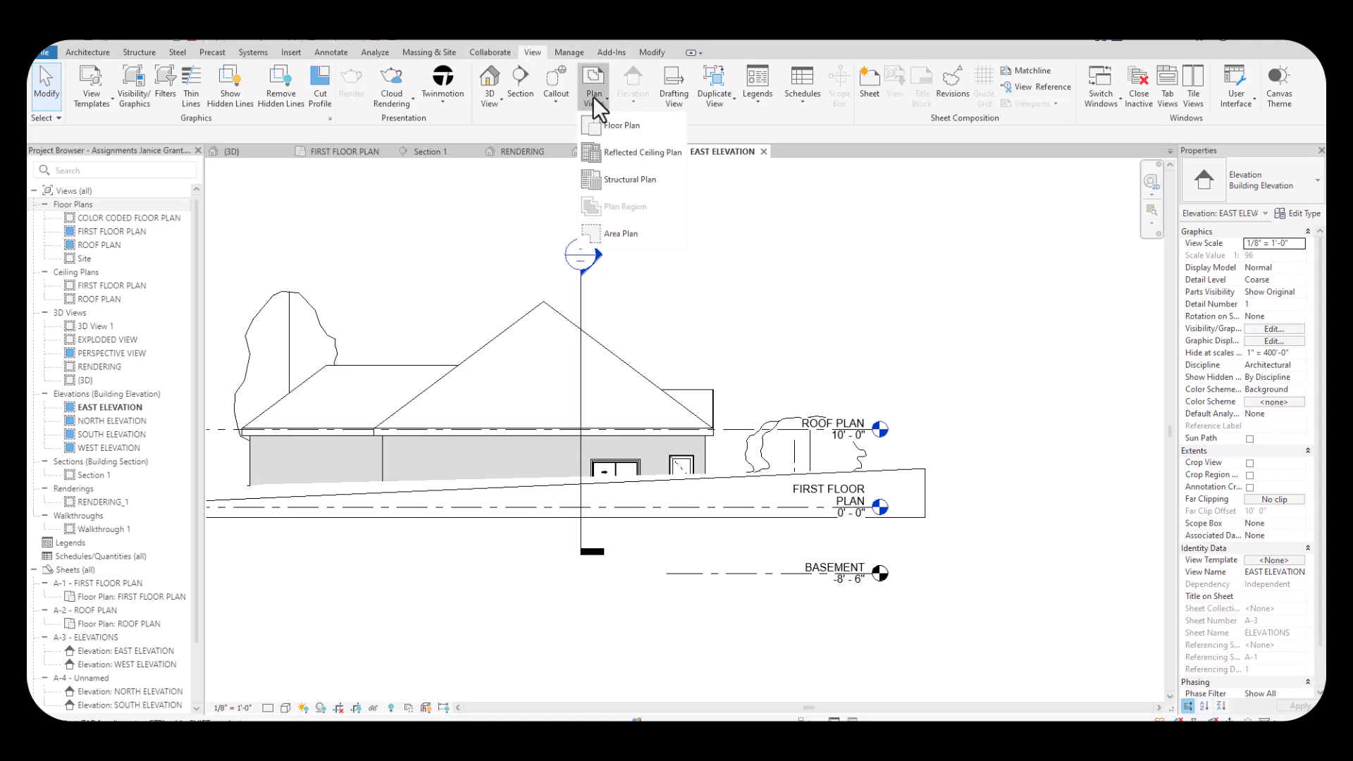
{"action": "left_click", "coordinate": [635, 128]}
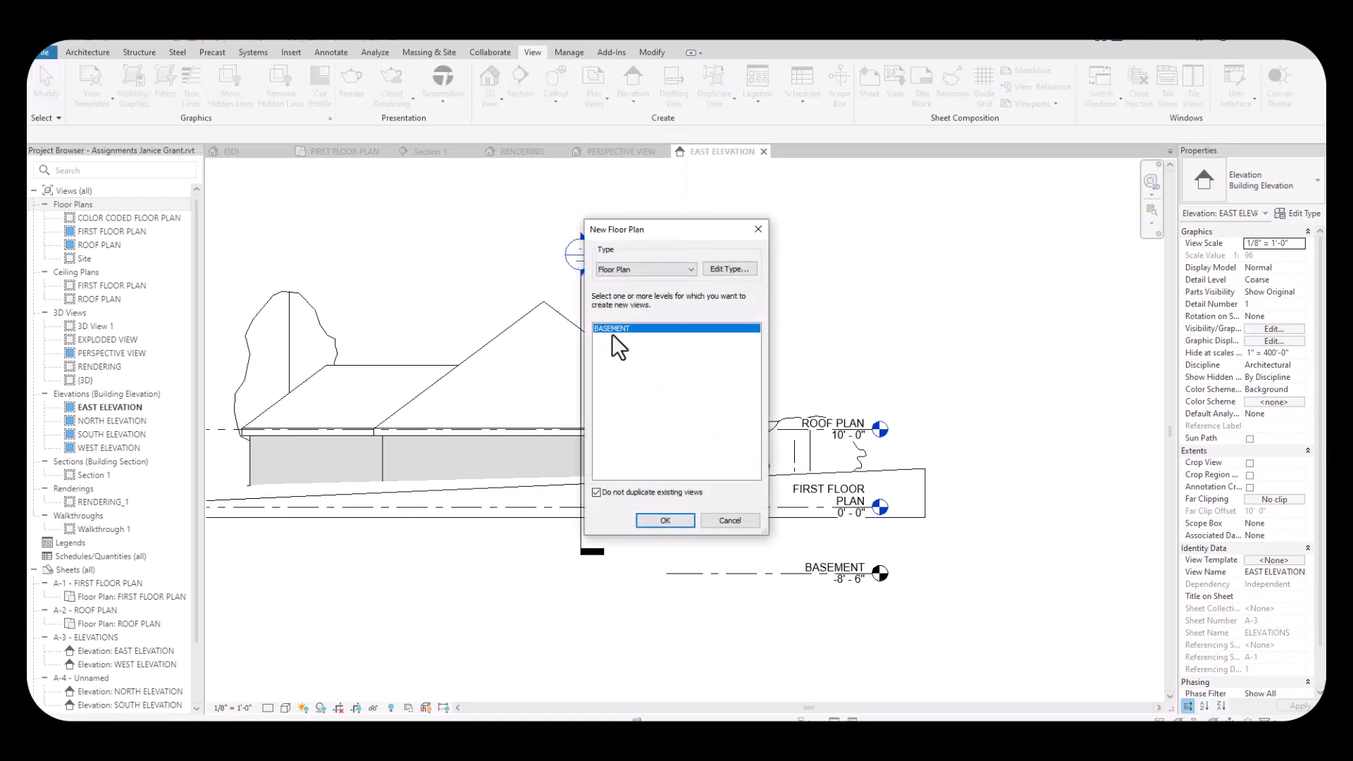
{"action": "left_click", "coordinate": [664, 522]}
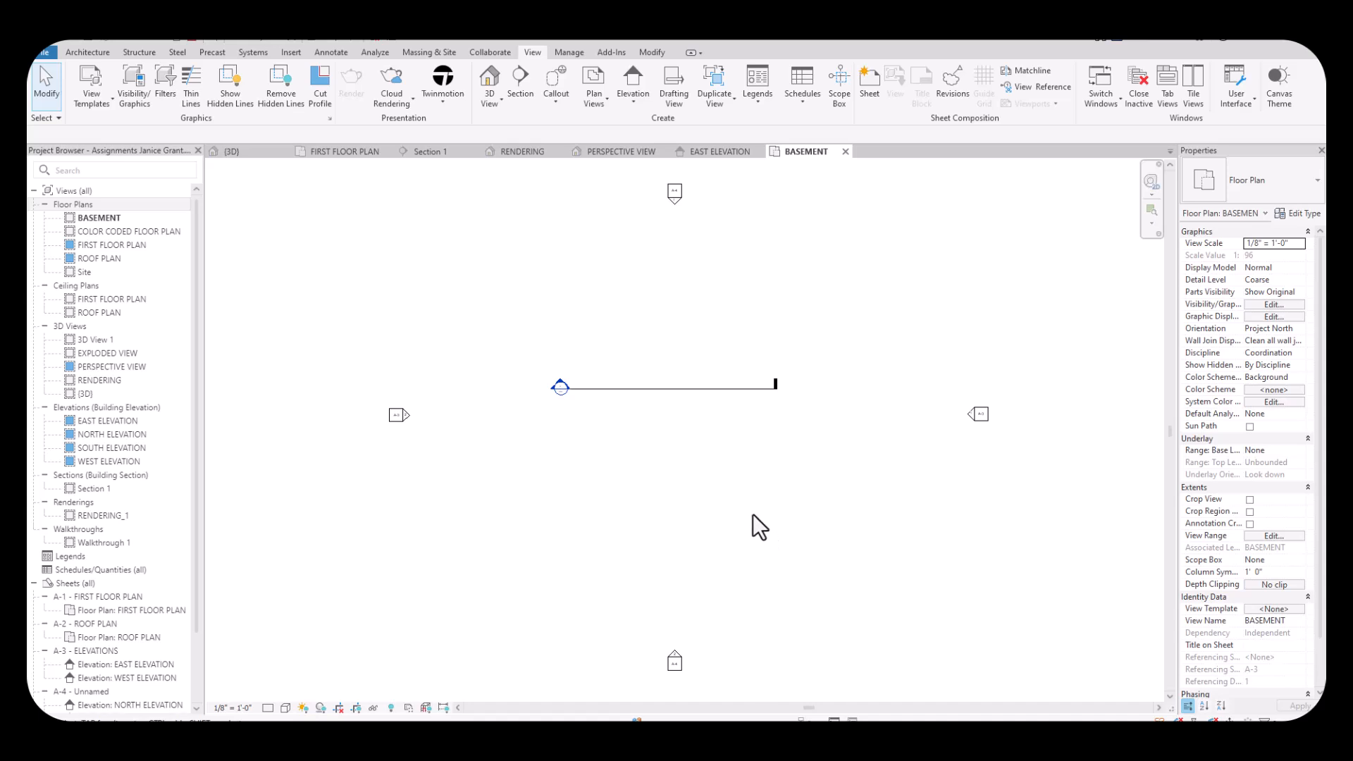
Set the basement plan's underlay range to base level FIRST FLOOR PLAN and top level Unbounded.
{"action": "left_click", "coordinate": [1274, 452]}
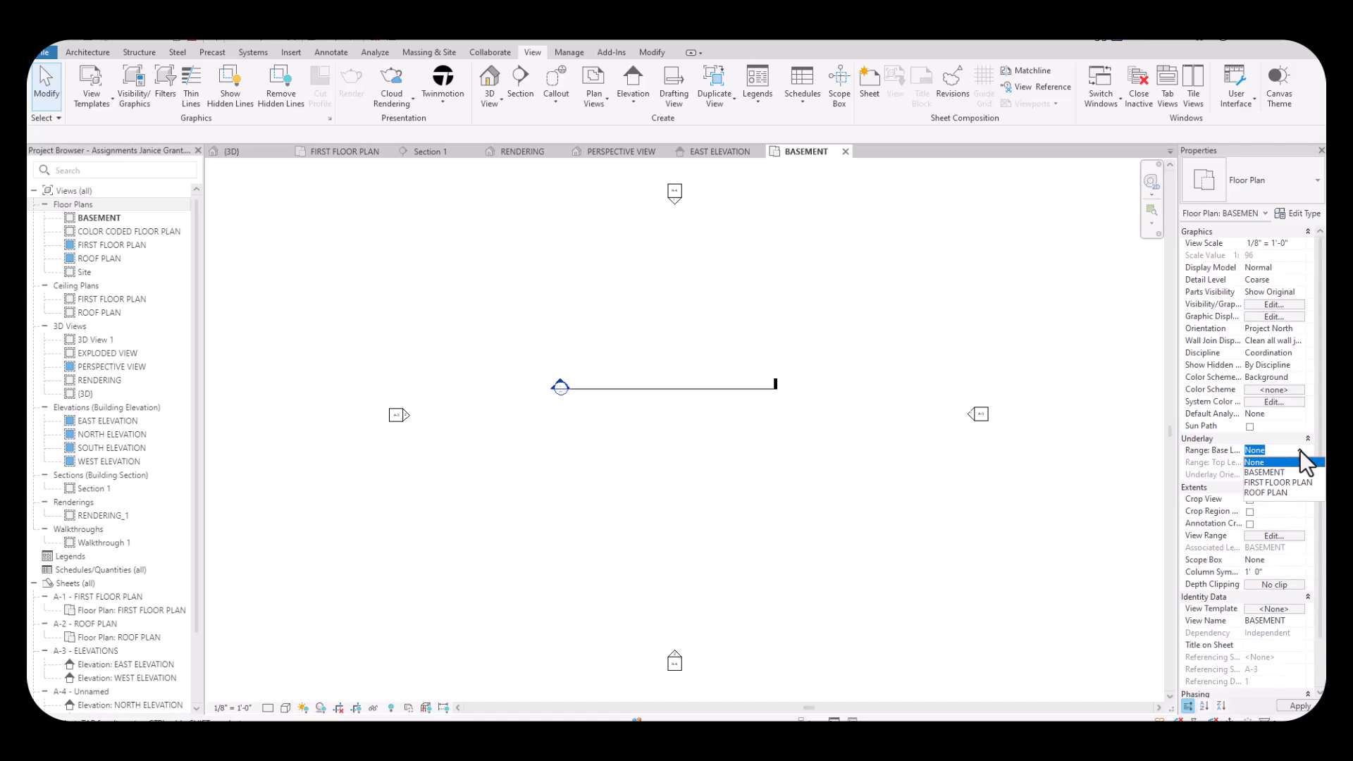
{"action": "left_click", "coordinate": [1279, 483]}
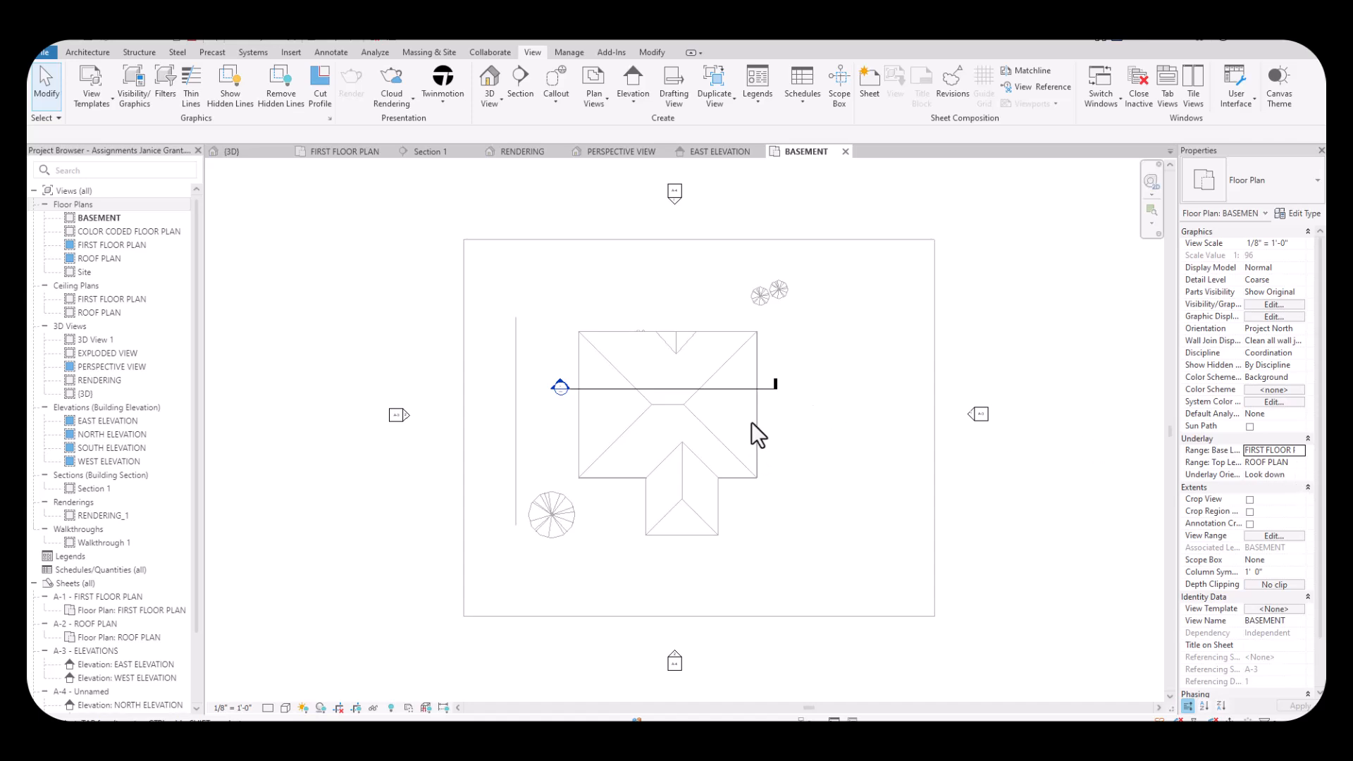
{"action": "left_click", "coordinate": [1295, 450]}
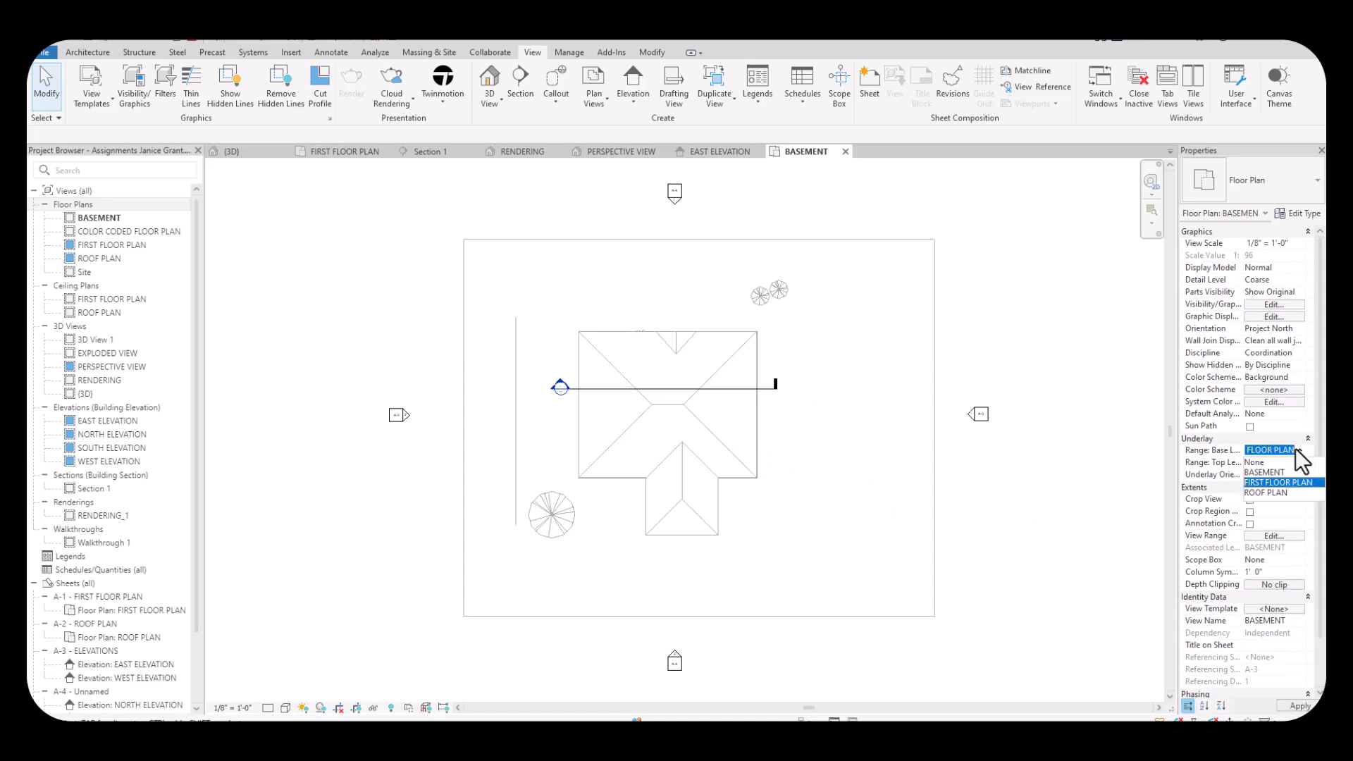
{"action": "left_click", "coordinate": [1282, 489]}
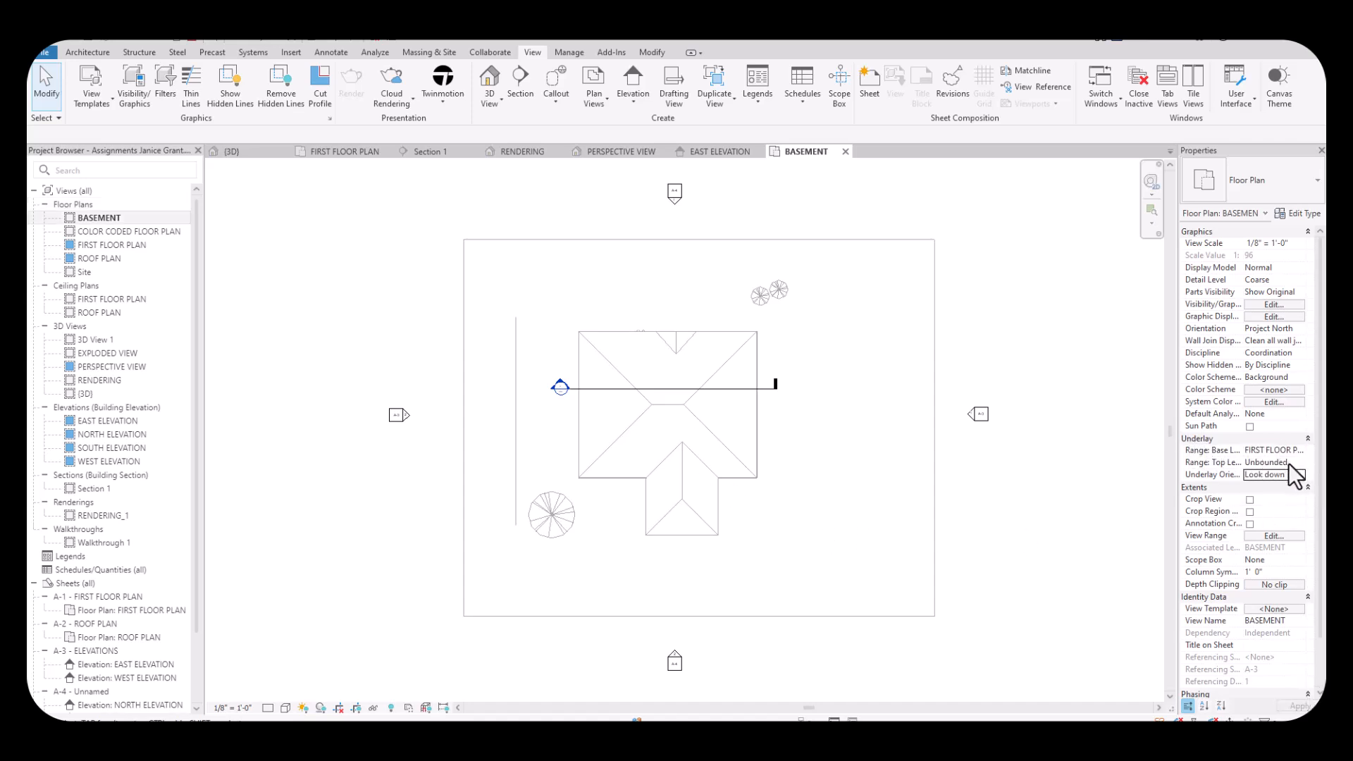
Set the basement plan's underlay orientation to Look up and apply the change.
{"action": "left_click", "coordinate": [1300, 473]}
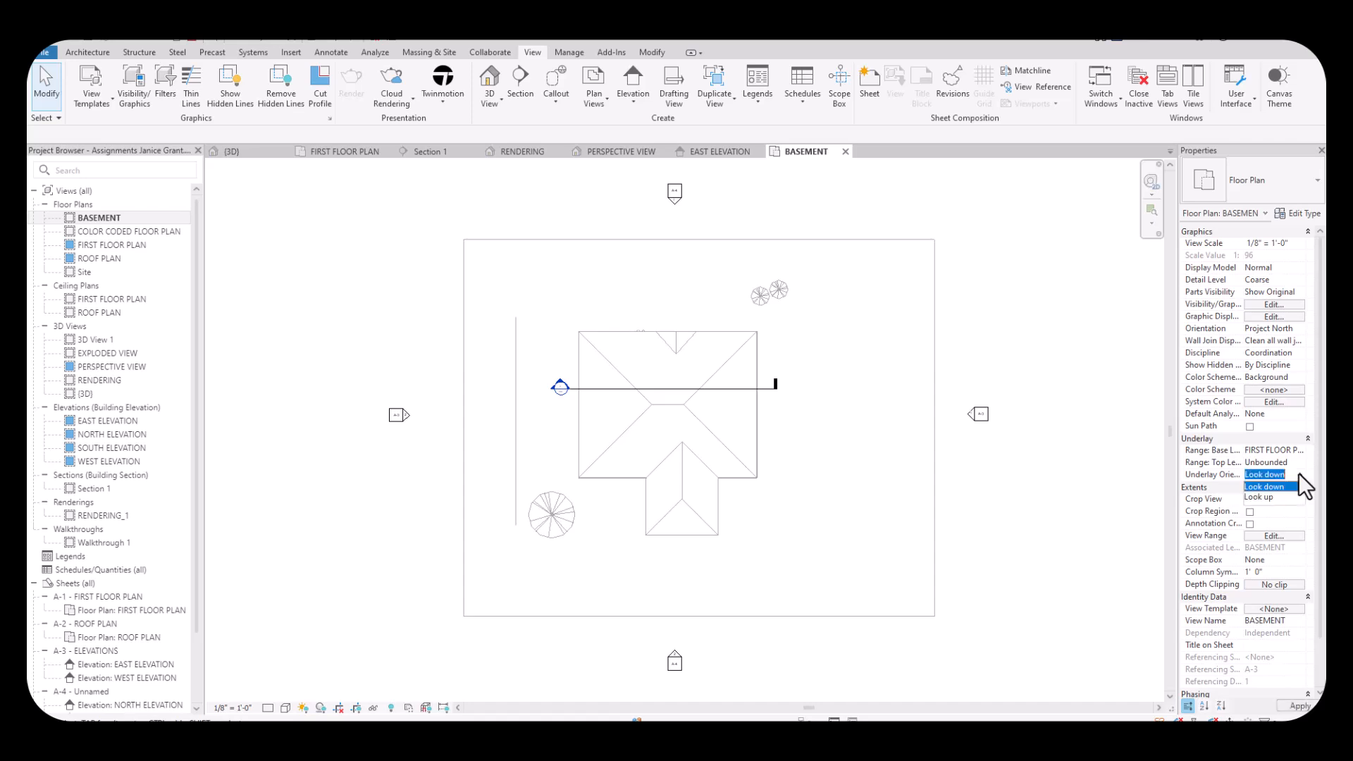
{"action": "left_click", "coordinate": [1261, 497]}
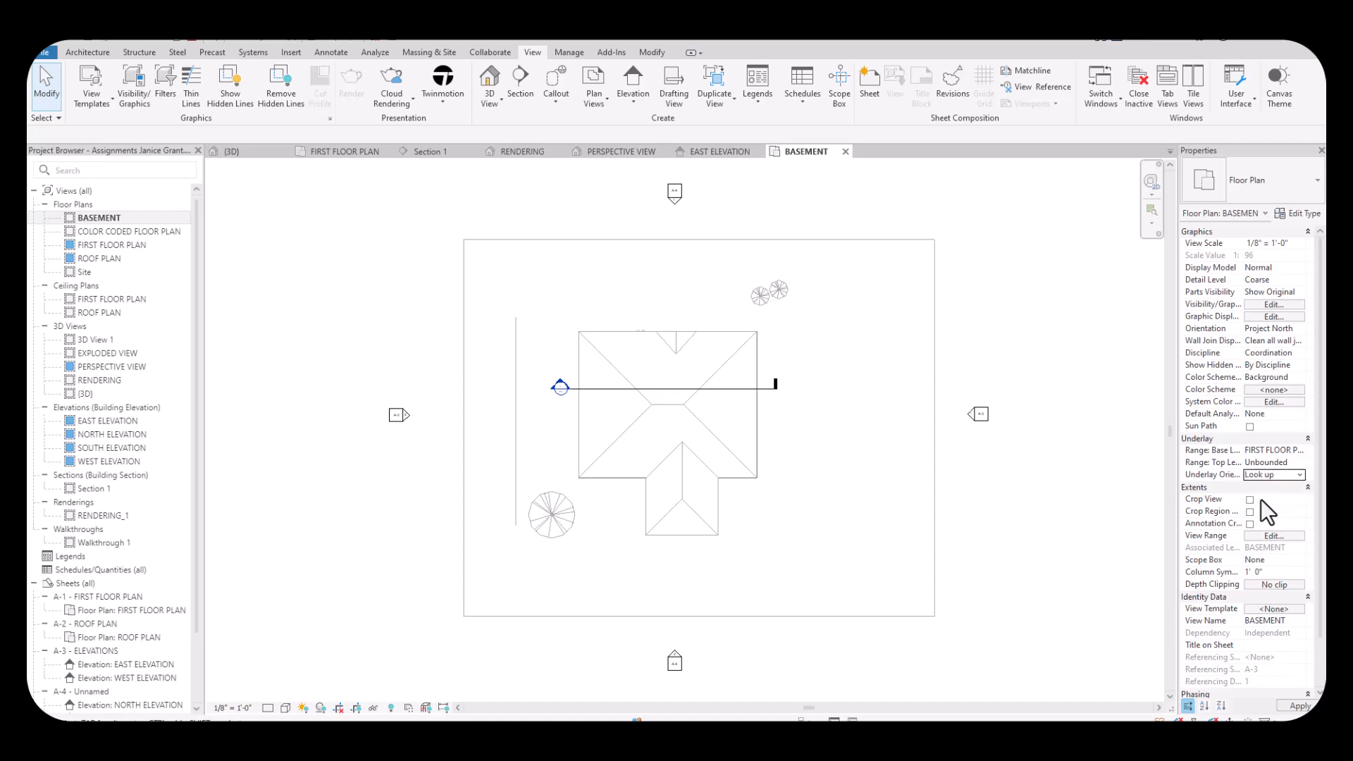
{"action": "left_click", "coordinate": [1295, 707]}
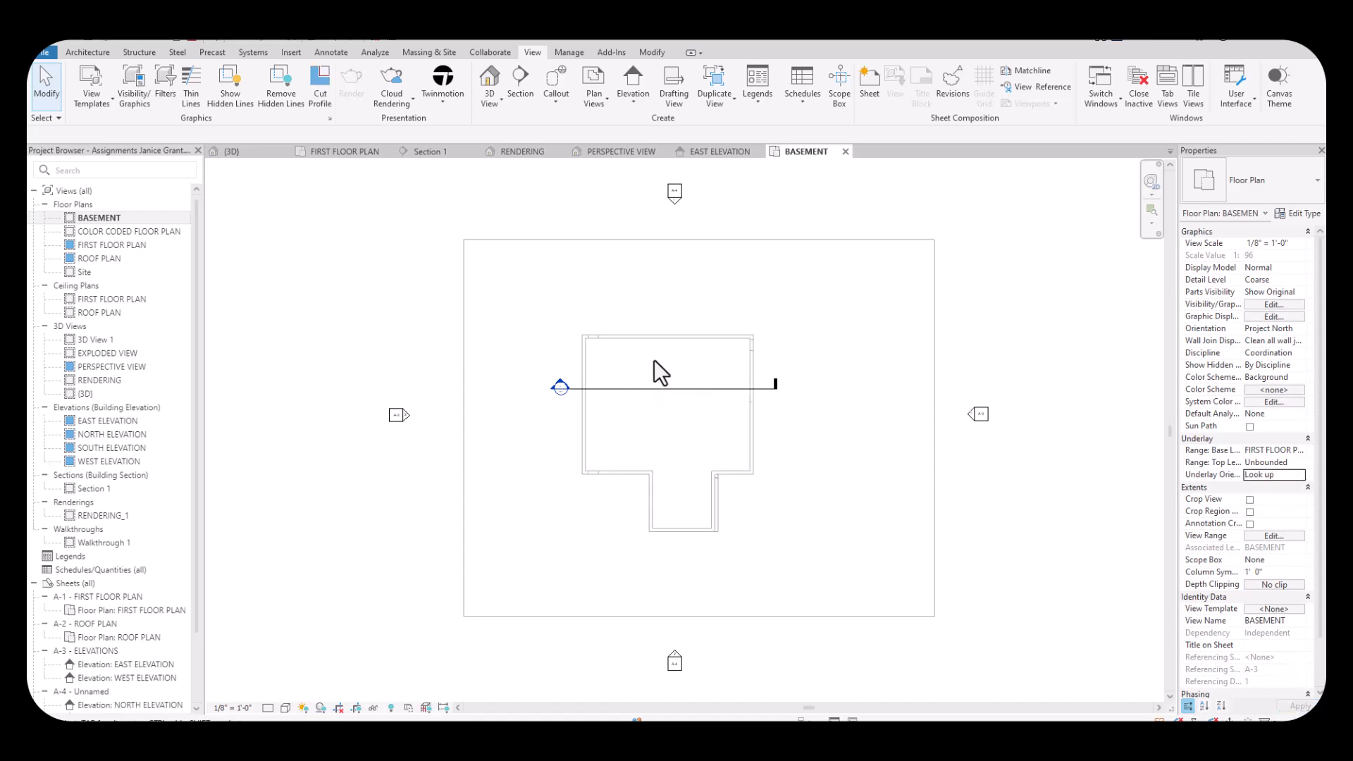
Hide the section line crossing the house by category in the BASEMENT floor plan.
{"action": "scroll", "coordinate": [619, 382], "scroll_direction": "up", "scroll_amount": 3}
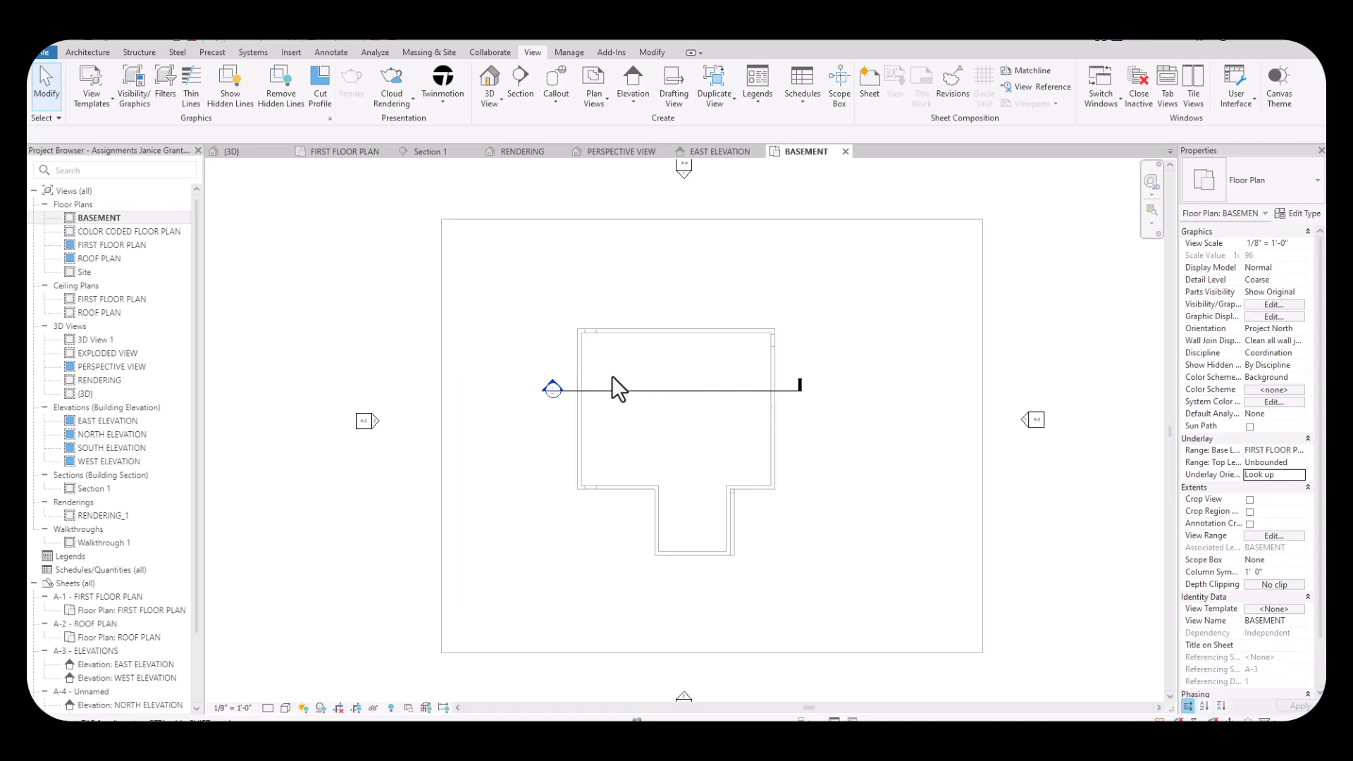
{"action": "scroll", "coordinate": [630, 382], "scroll_direction": "up", "scroll_amount": 1}
{"action": "middle_click_drag", "start_coordinate": [630, 382], "coordinate": [596, 406]}
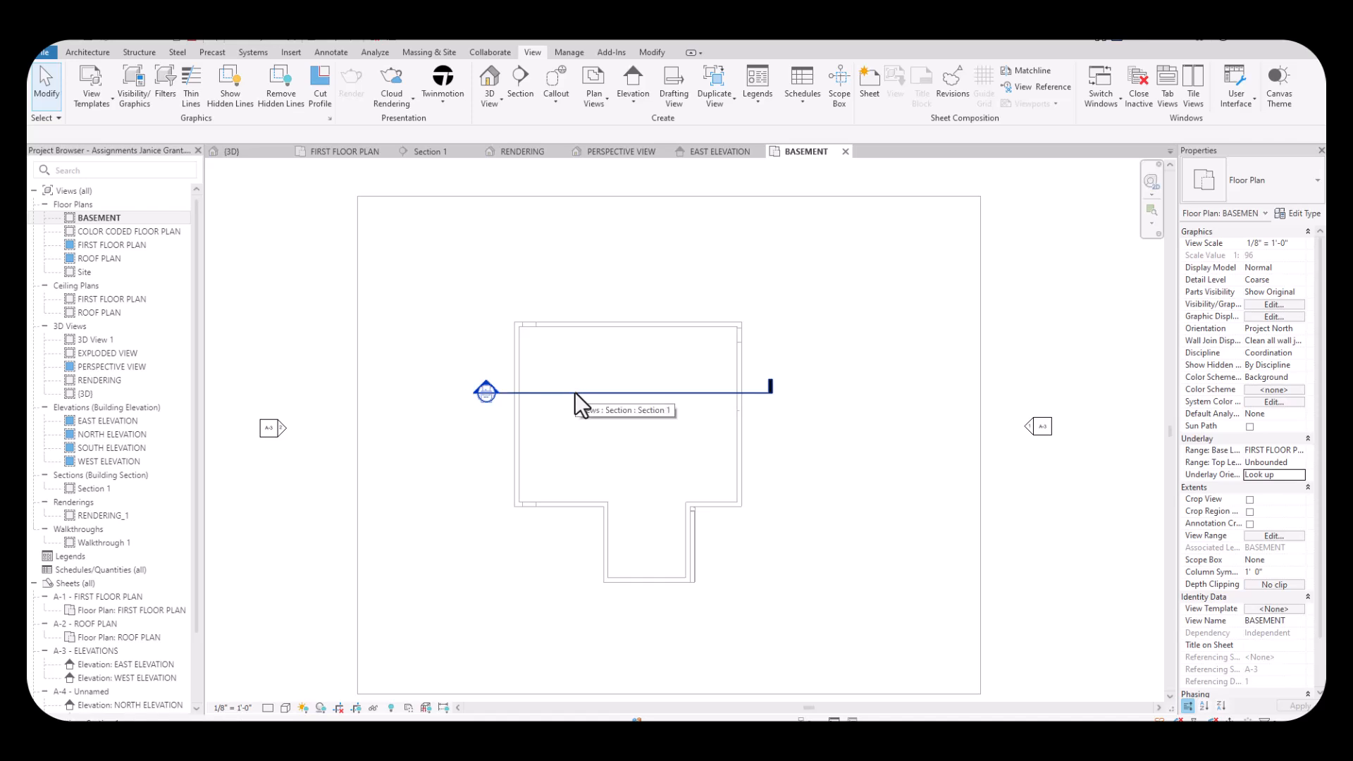
{"action": "left_click", "coordinate": [574, 391]}
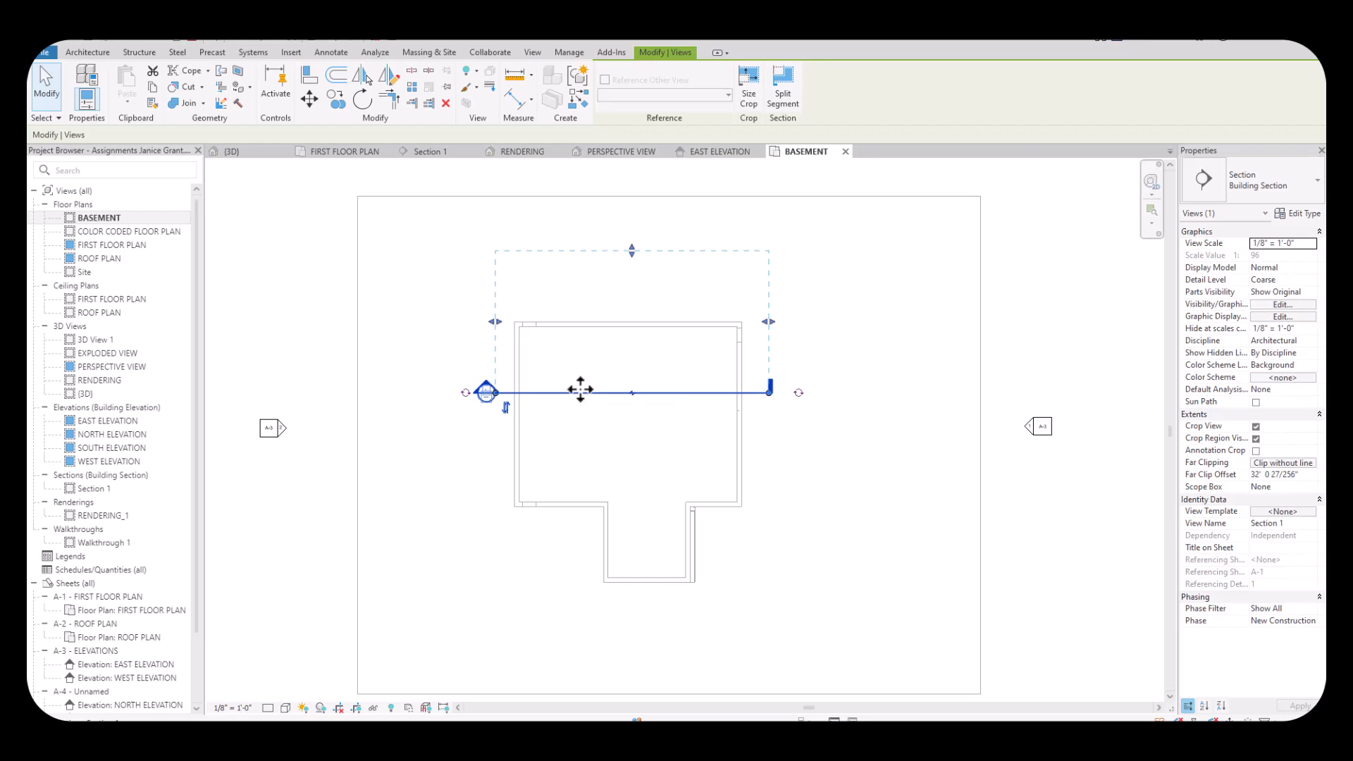
{"action": "right_click", "coordinate": [838, 286]}
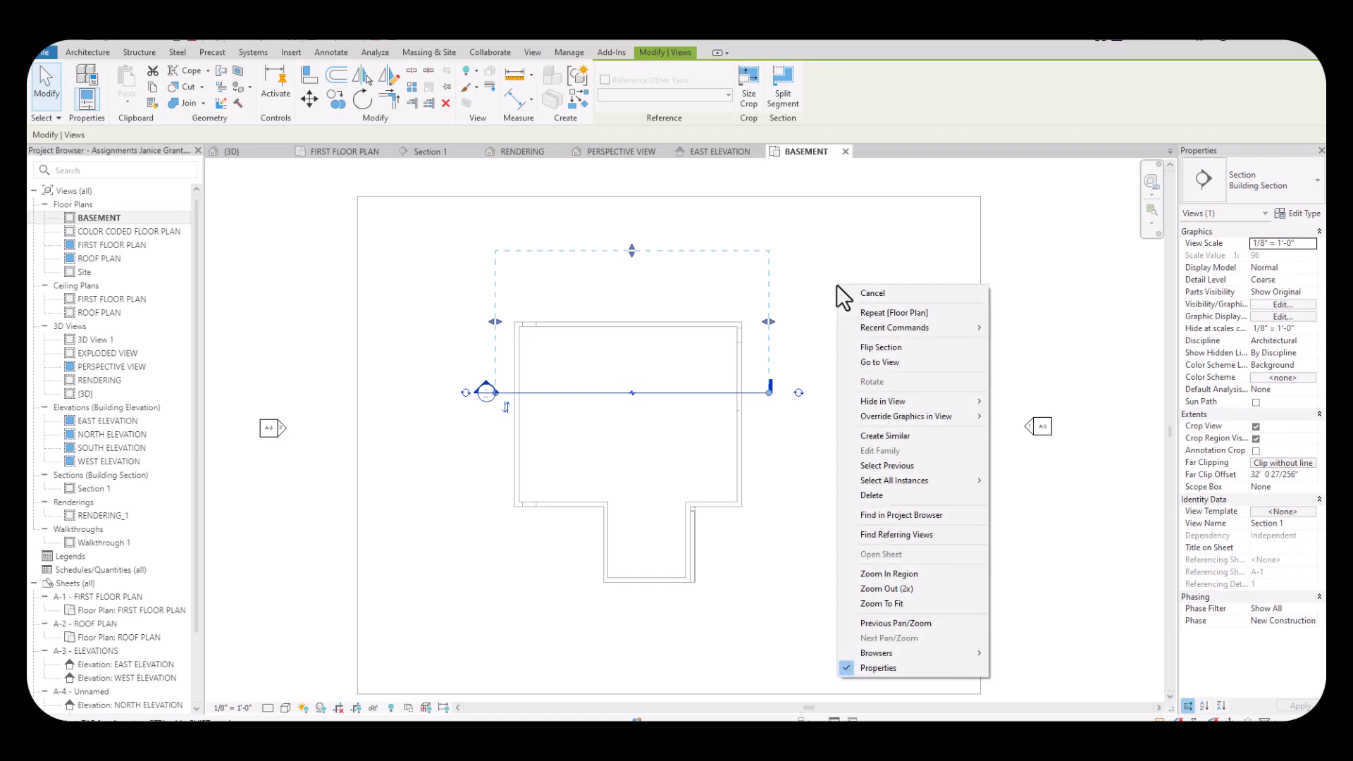
{"action": "mouse_move", "coordinate": [924, 406]}
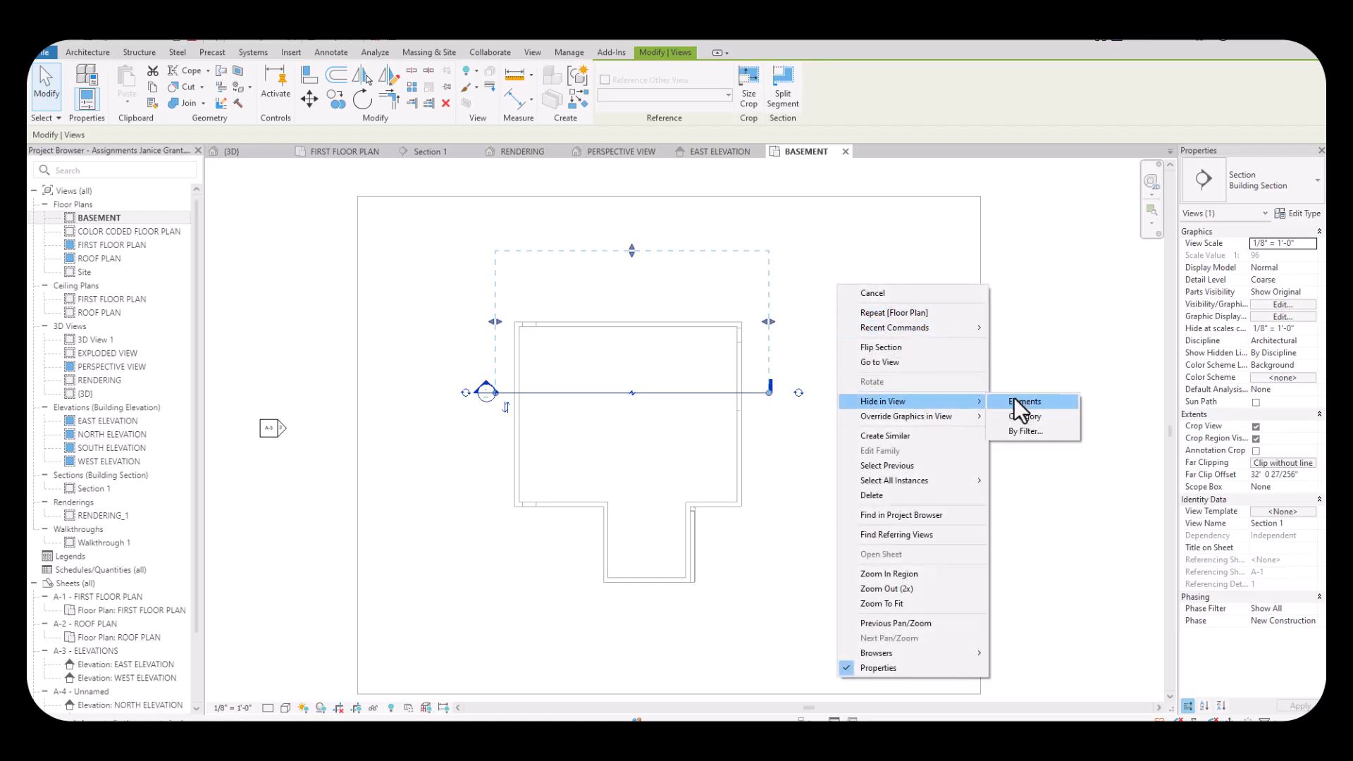
{"action": "left_click", "coordinate": [1032, 416]}
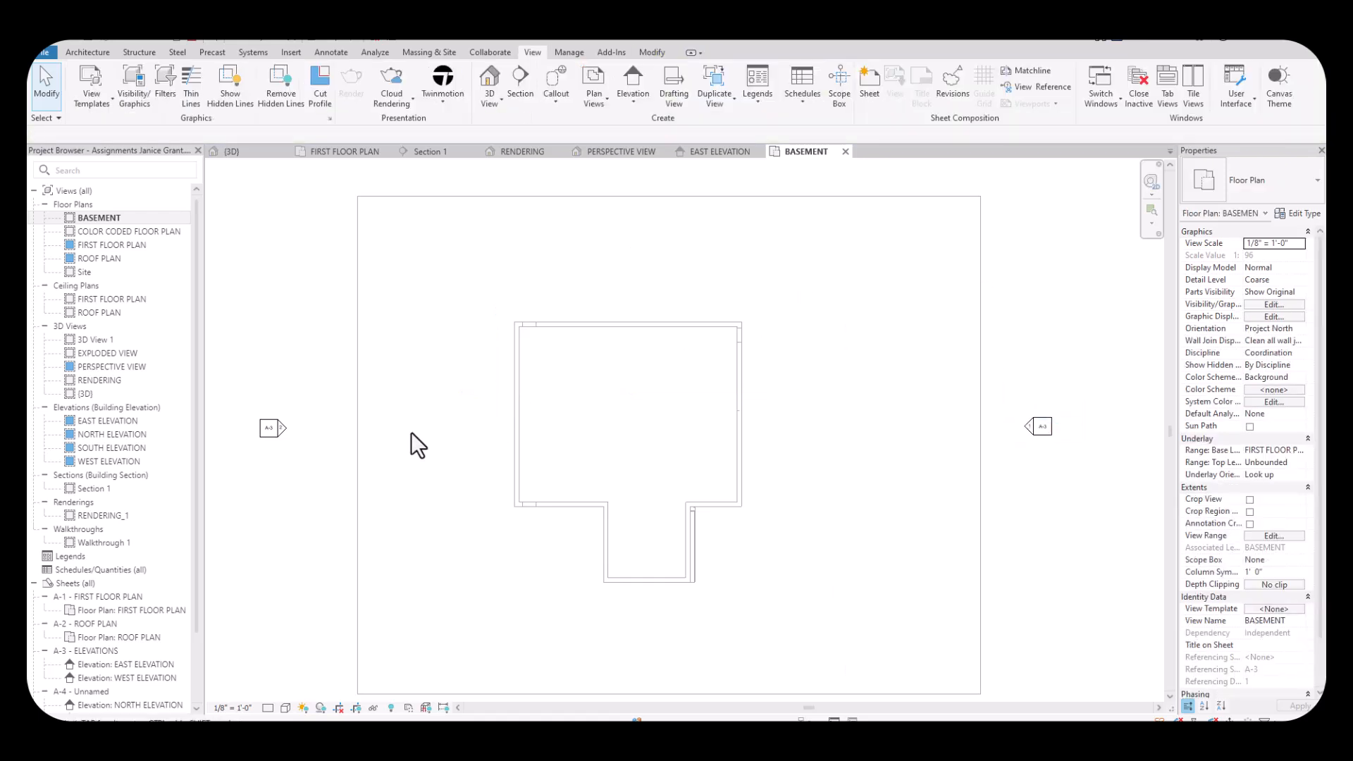
Open the FIRST FLOOR PLAN view and set its underlay range base level to BASEMENT.
{"action": "double_click", "coordinate": [120, 248]}
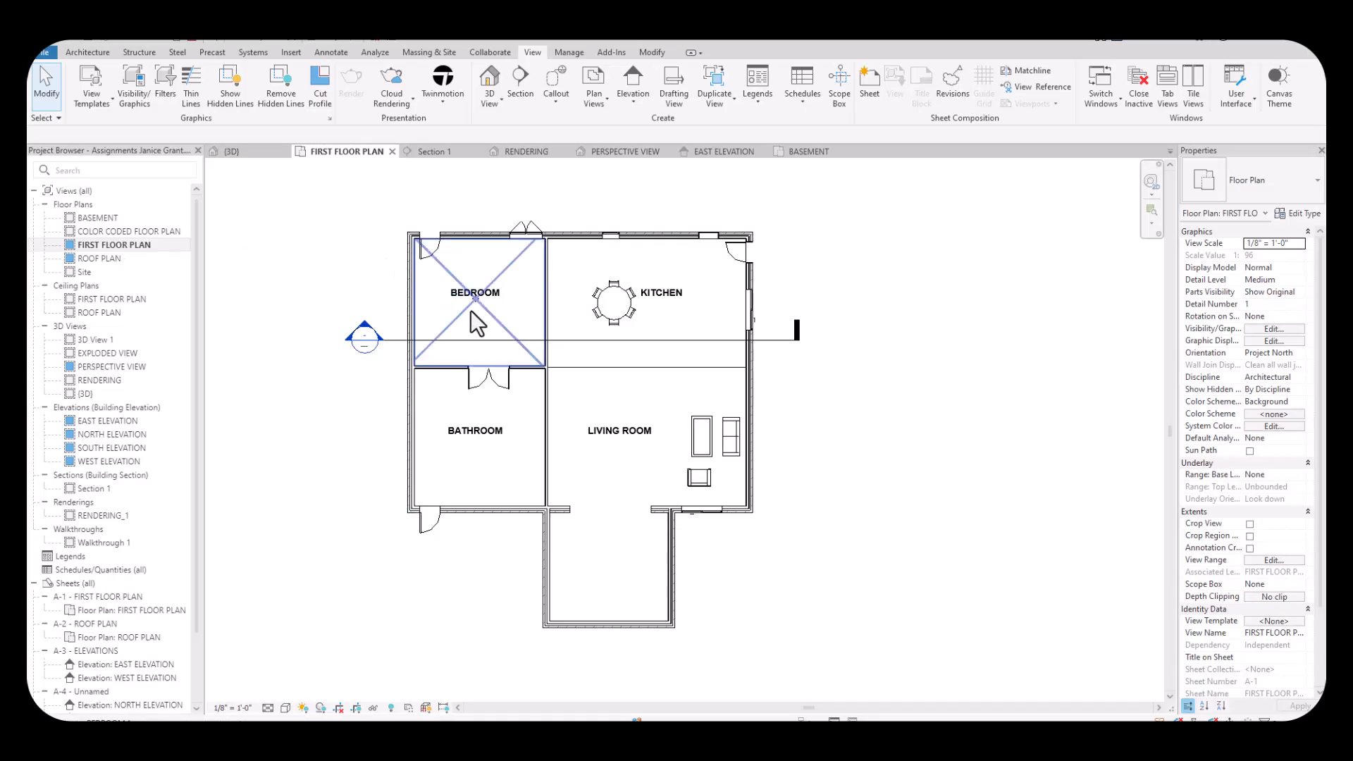
{"action": "middle_click_drag", "start_coordinate": [502, 341], "coordinate": [579, 363]}
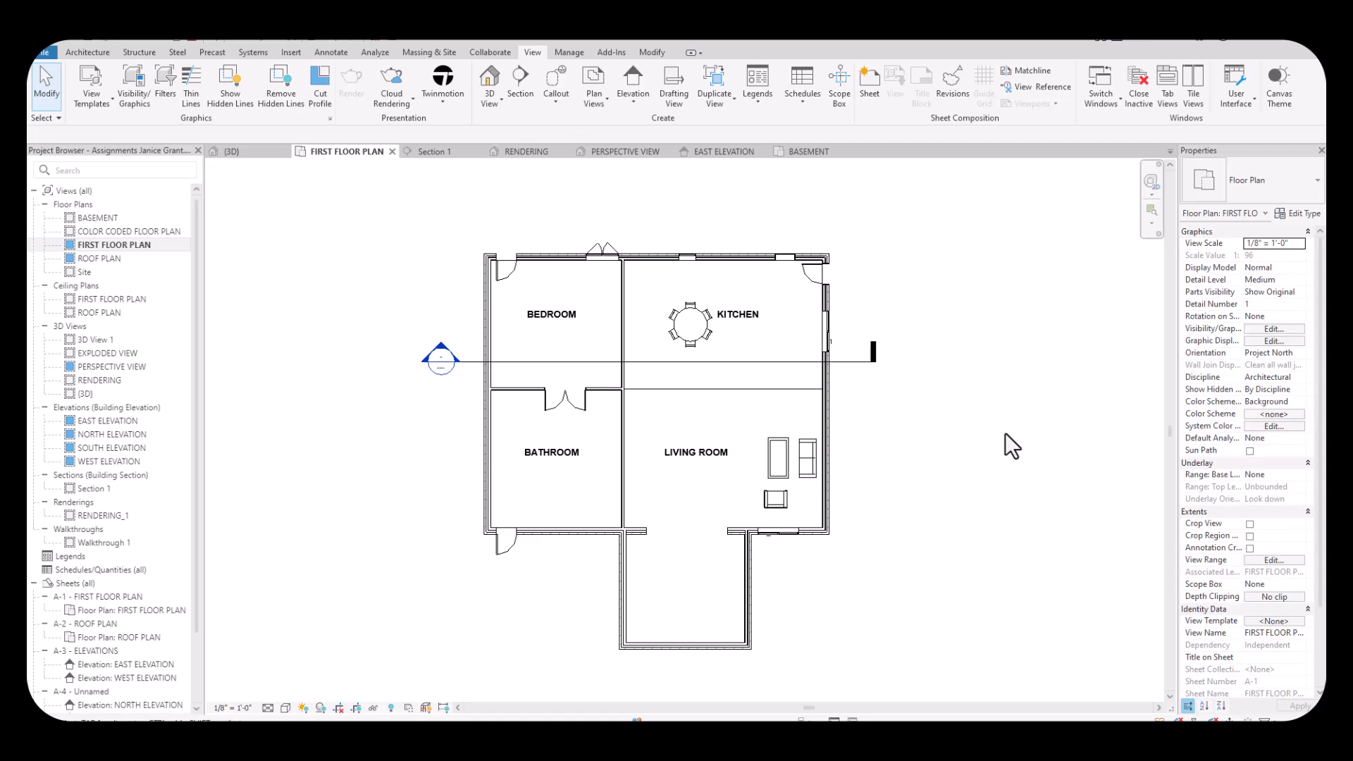
{"action": "left_click", "coordinate": [1300, 474]}
{"action": "left_click", "coordinate": [1295, 476]}
{"action": "left_click", "coordinate": [1281, 496]}
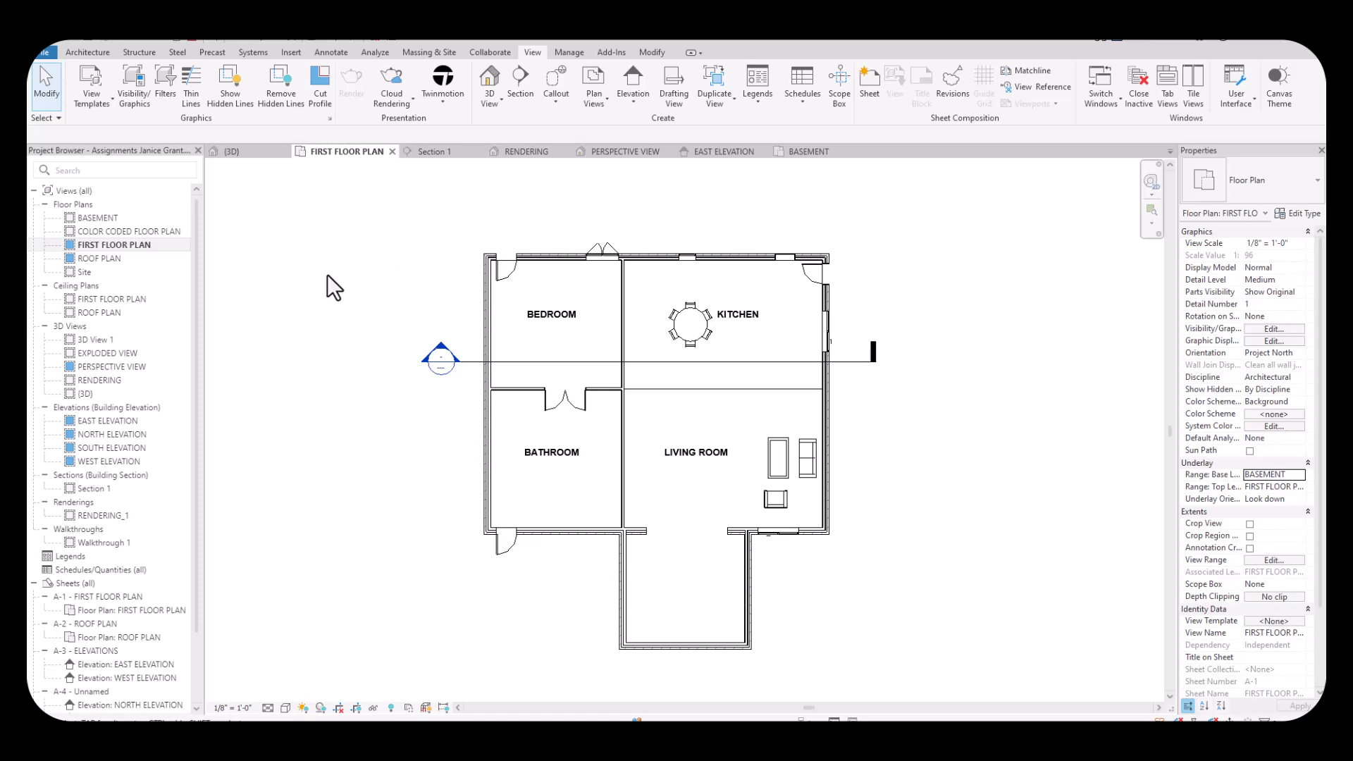
Start the Wall command with the wall type Foundation - 12" Concrete.
{"action": "left_click", "coordinate": [86, 53]}
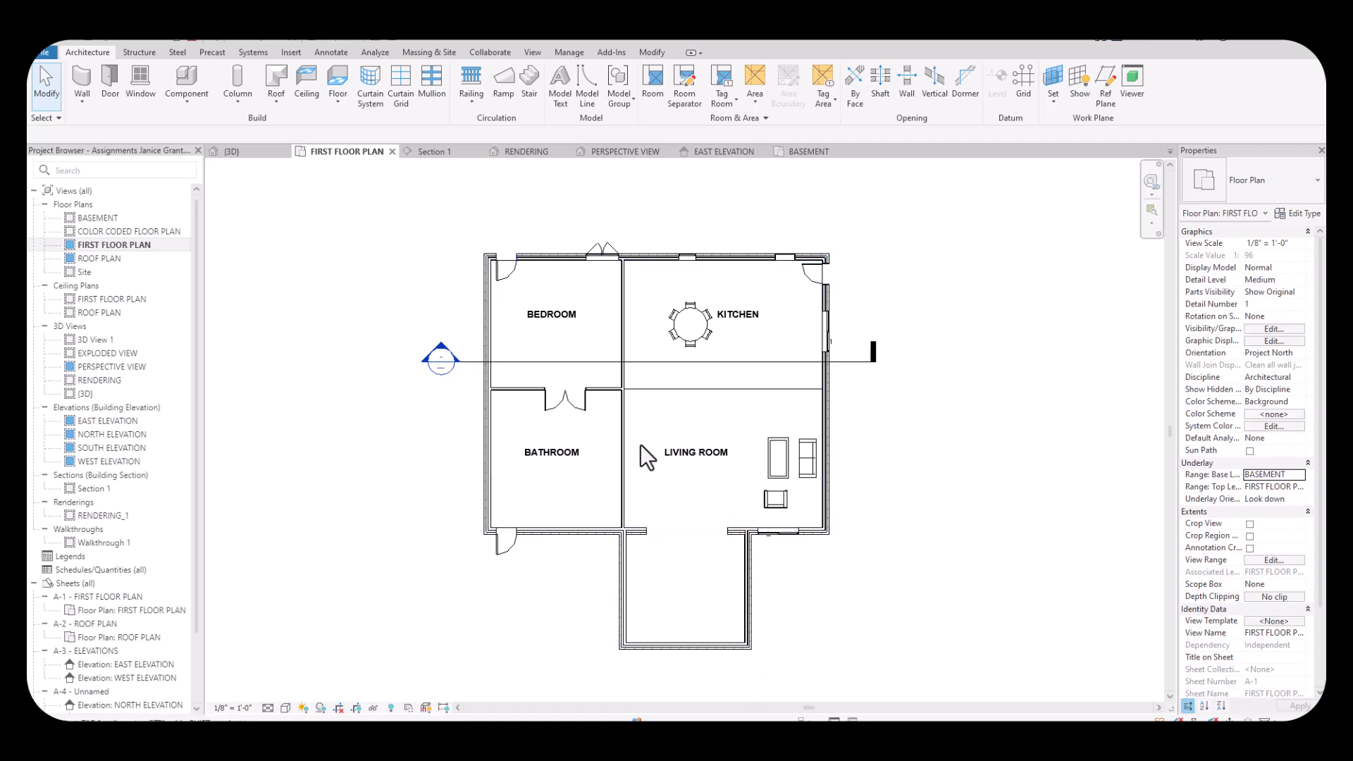
{"action": "middle_click_drag", "start_coordinate": [583, 380], "coordinate": [542, 408]}
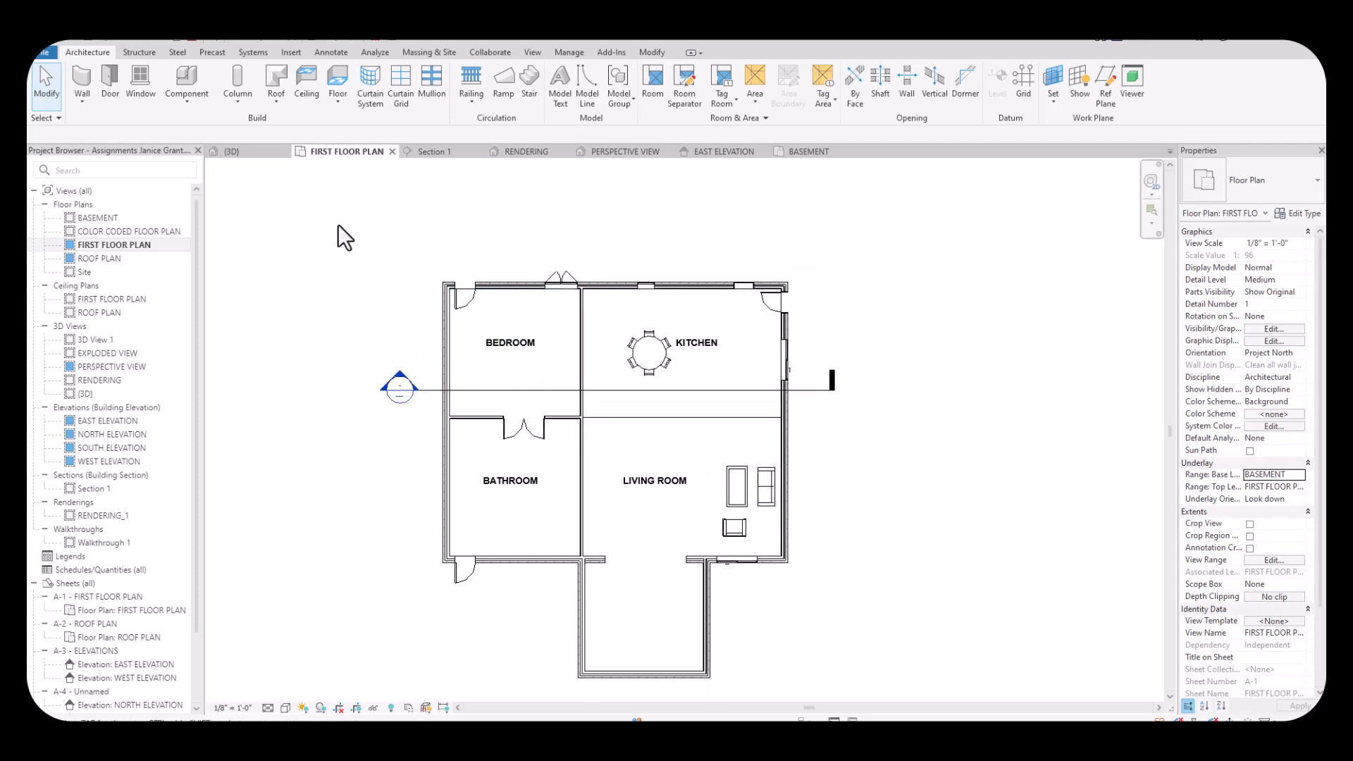
{"action": "left_click", "coordinate": [80, 72]}
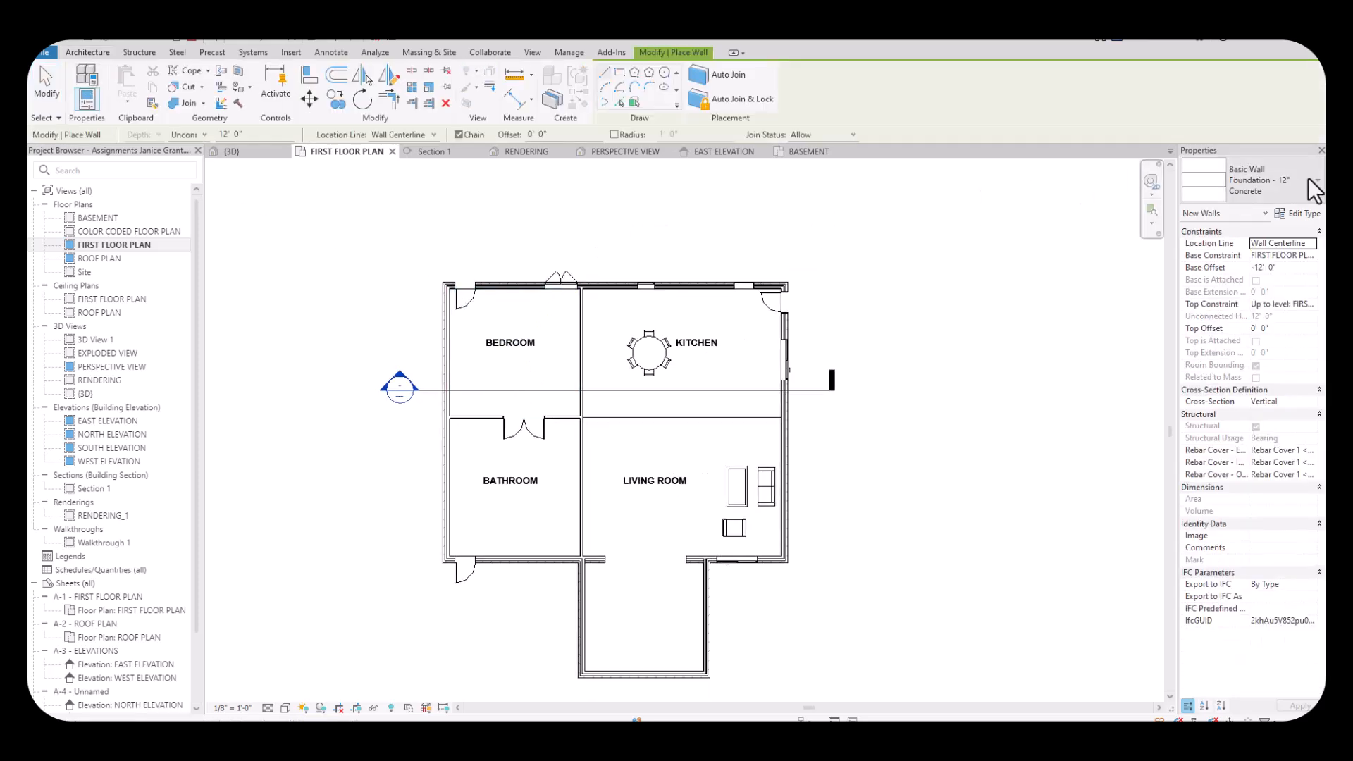
{"action": "left_click", "coordinate": [1308, 175]}
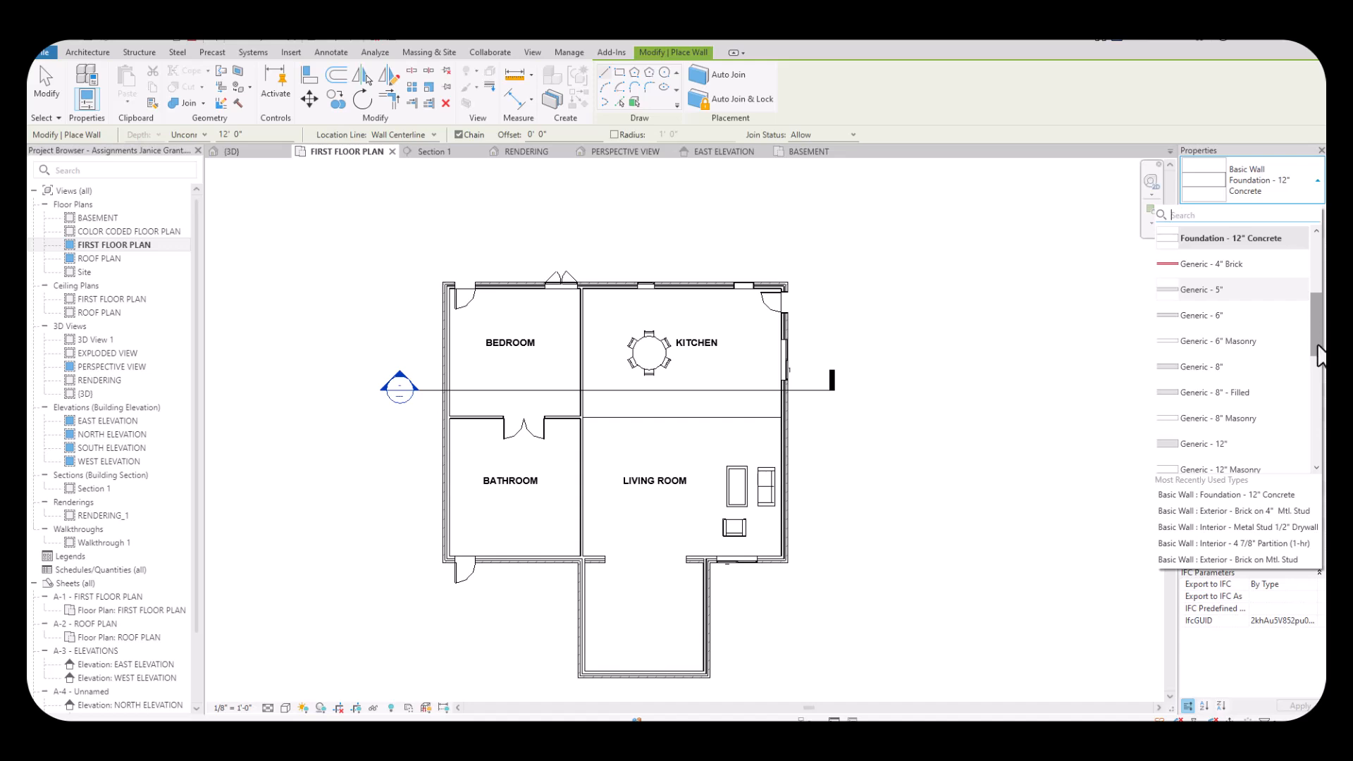
{"action": "mouse_move", "coordinate": [1315, 339]}
{"action": "left_mouse_down"}
{"action": "mouse_move", "coordinate": [1313, 442]}
{"action": "mouse_move", "coordinate": [1326, 423]}
{"action": "mouse_move", "coordinate": [1315, 339]}
{"action": "left_mouse_up"}
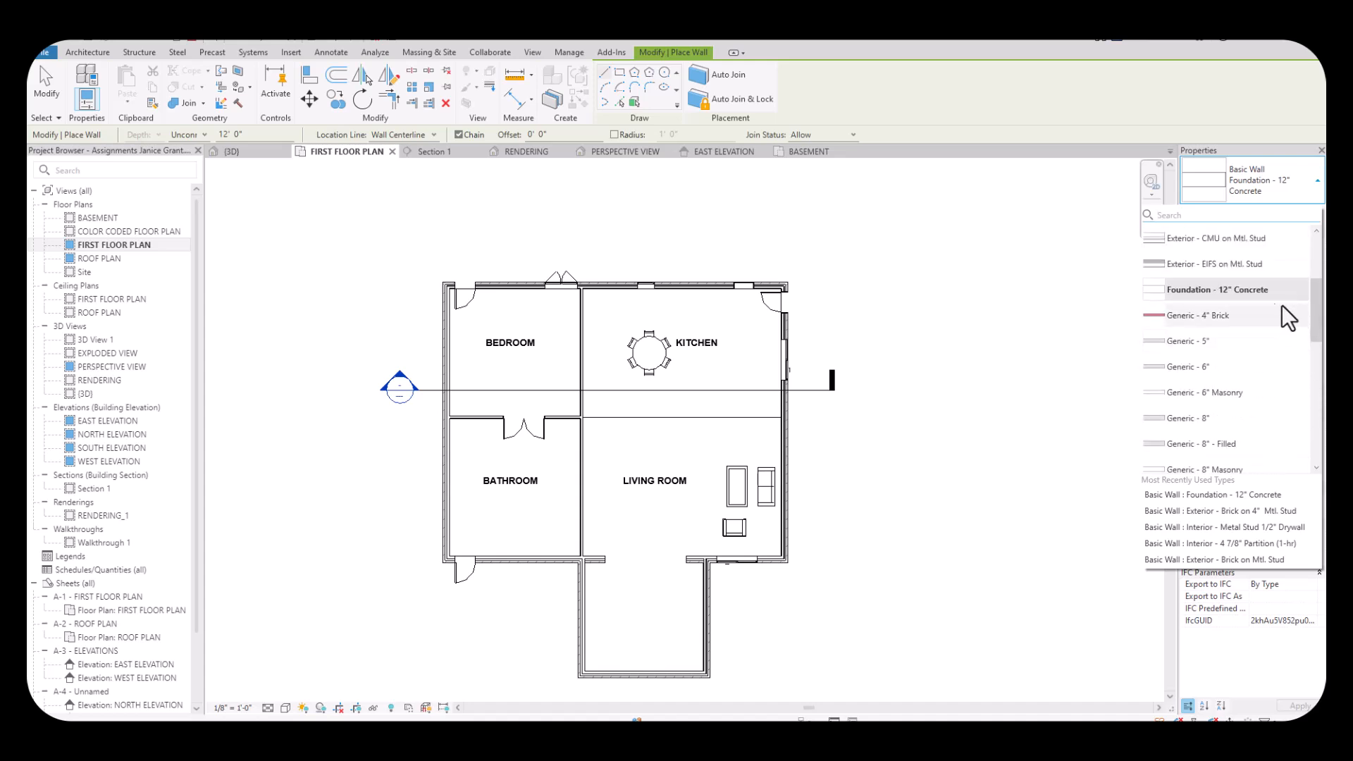
{"action": "left_click", "coordinate": [1241, 289]}
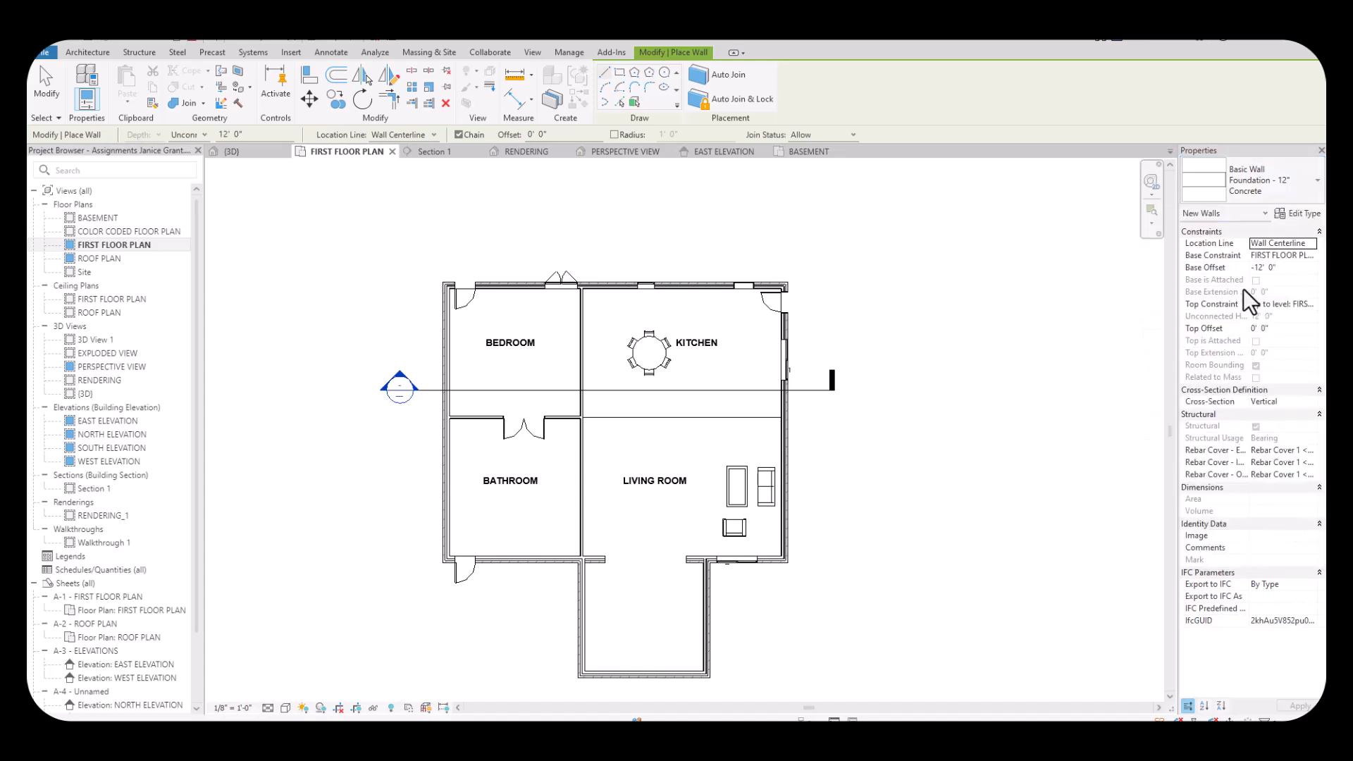
{"action": "left_click", "coordinate": [1300, 176]}
{"action": "left_click", "coordinate": [1295, 182]}
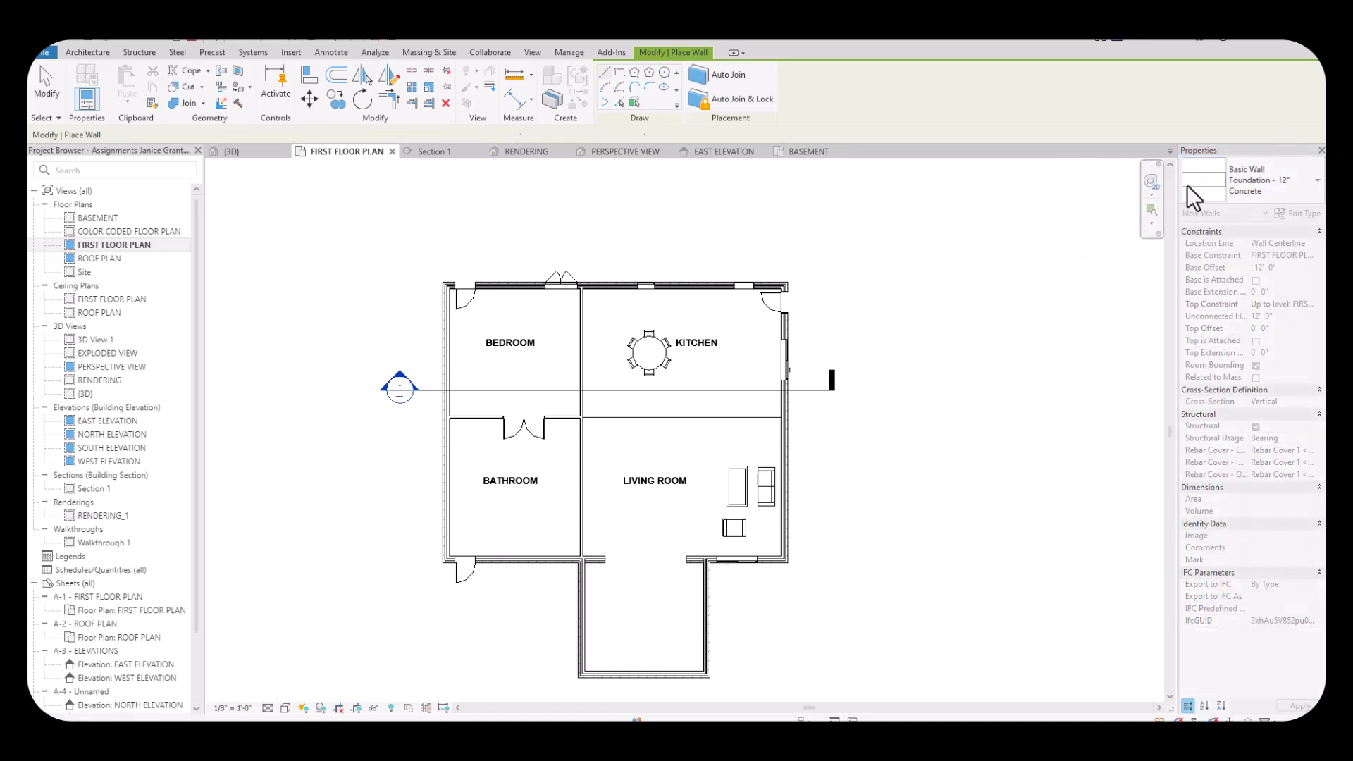
Examine the layer structure in the type properties of the 12" concrete foundation wall, leaving it unedited.
{"action": "left_click", "coordinate": [1296, 214]}
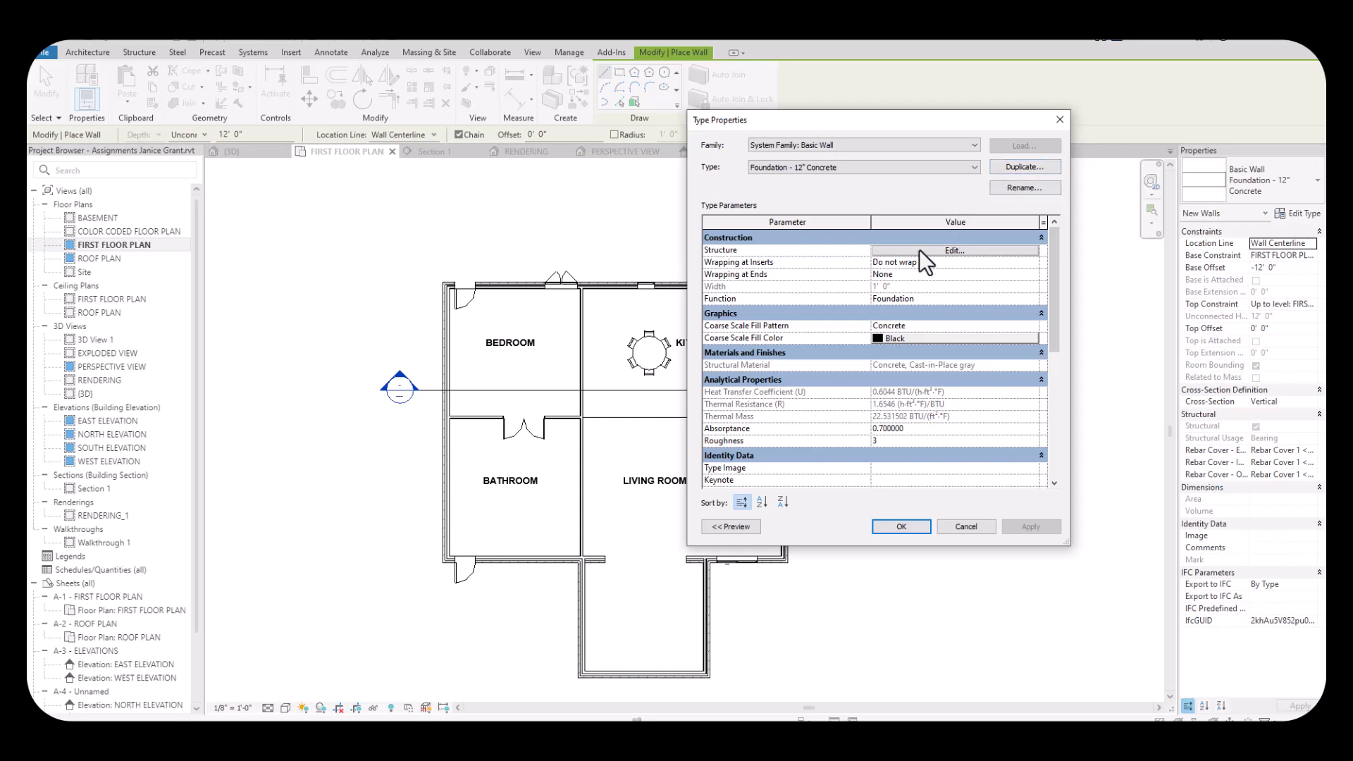
{"action": "left_click", "coordinate": [945, 251]}
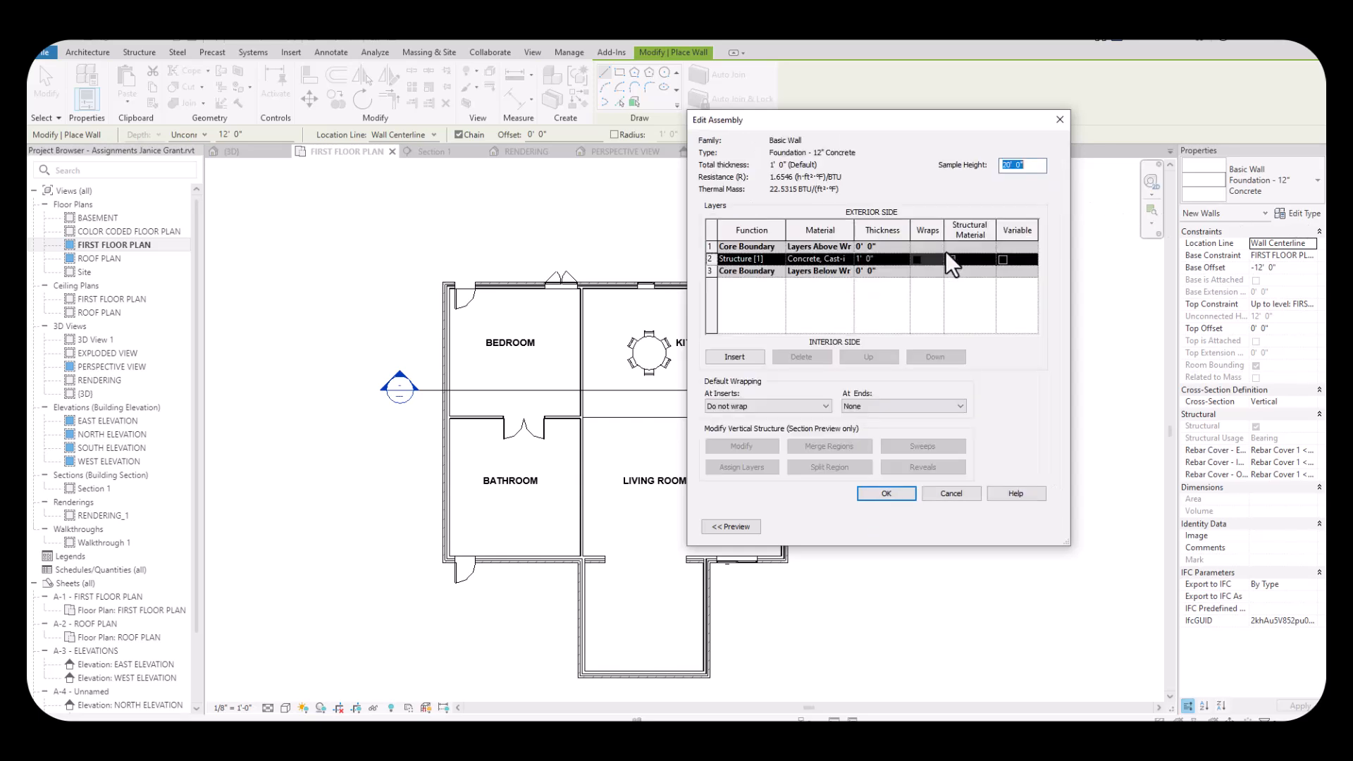
{"action": "left_click", "coordinate": [1055, 122]}
{"action": "left_click", "coordinate": [979, 528]}
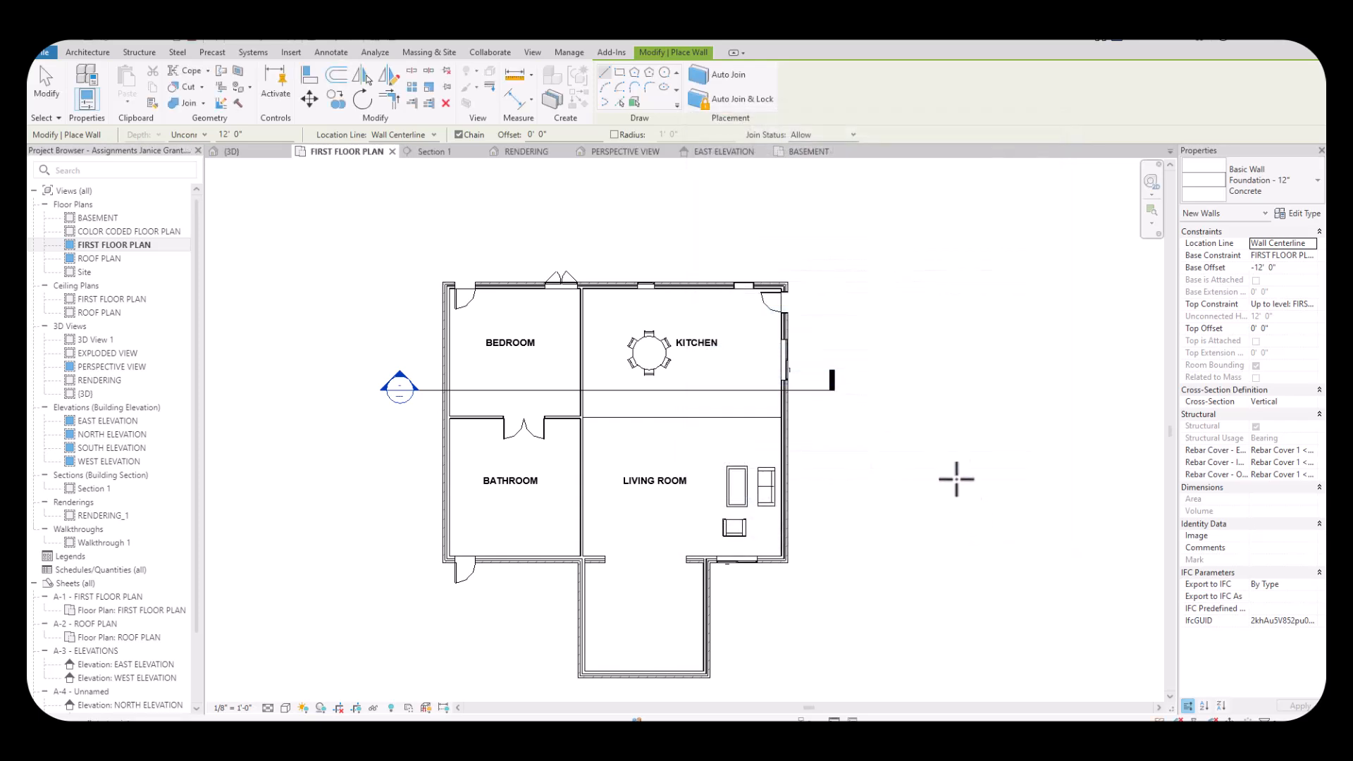
Set the depth of the new foundation walls down to the BASEMENT level.
{"action": "left_click", "coordinate": [204, 135]}
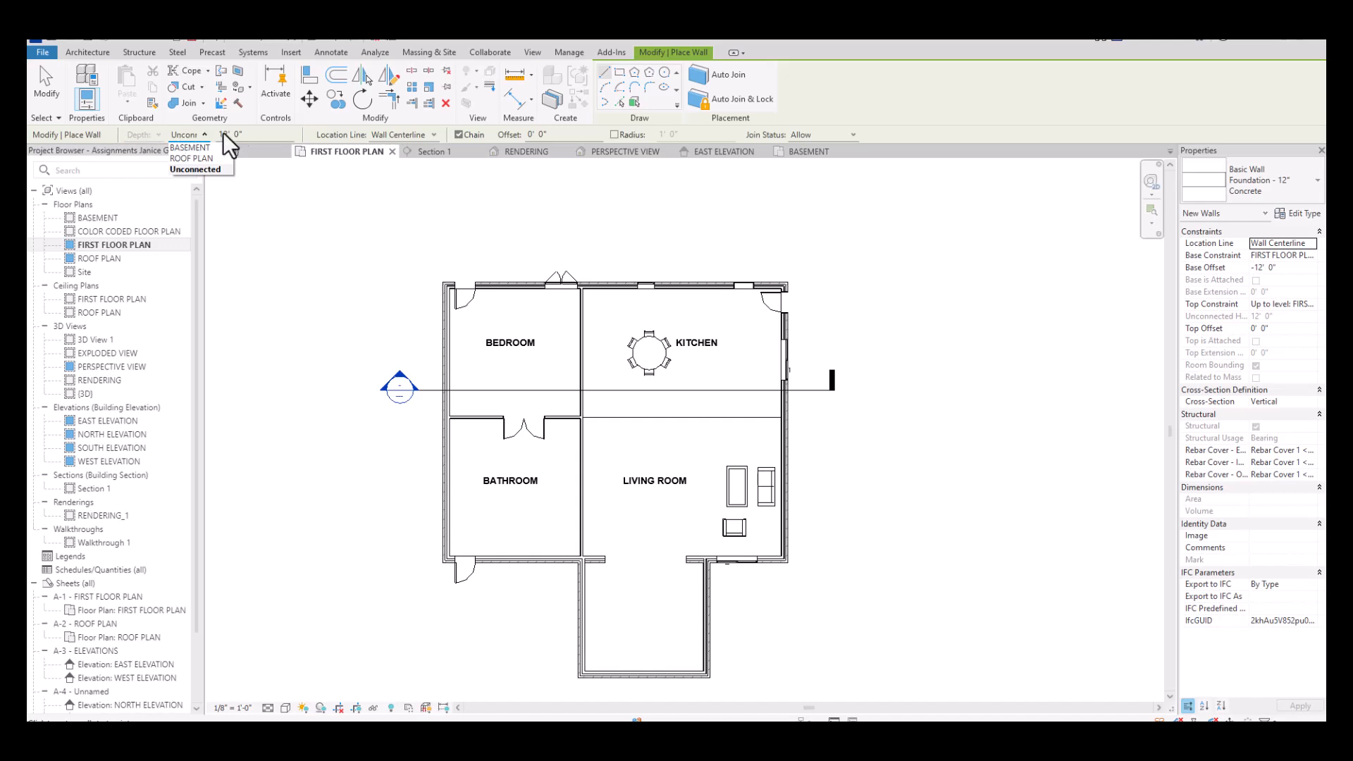
{"action": "left_click", "coordinate": [203, 149]}
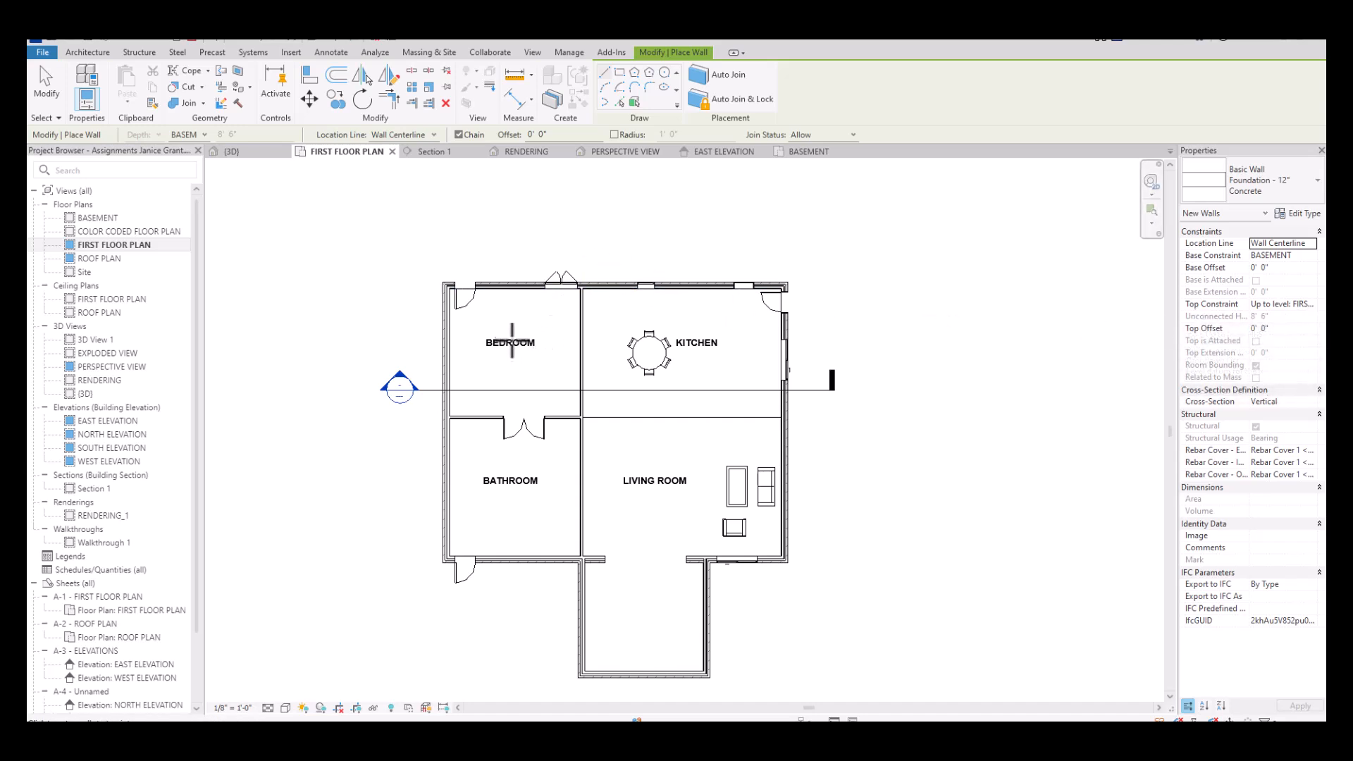
{"action": "left_click", "coordinate": [839, 267]}
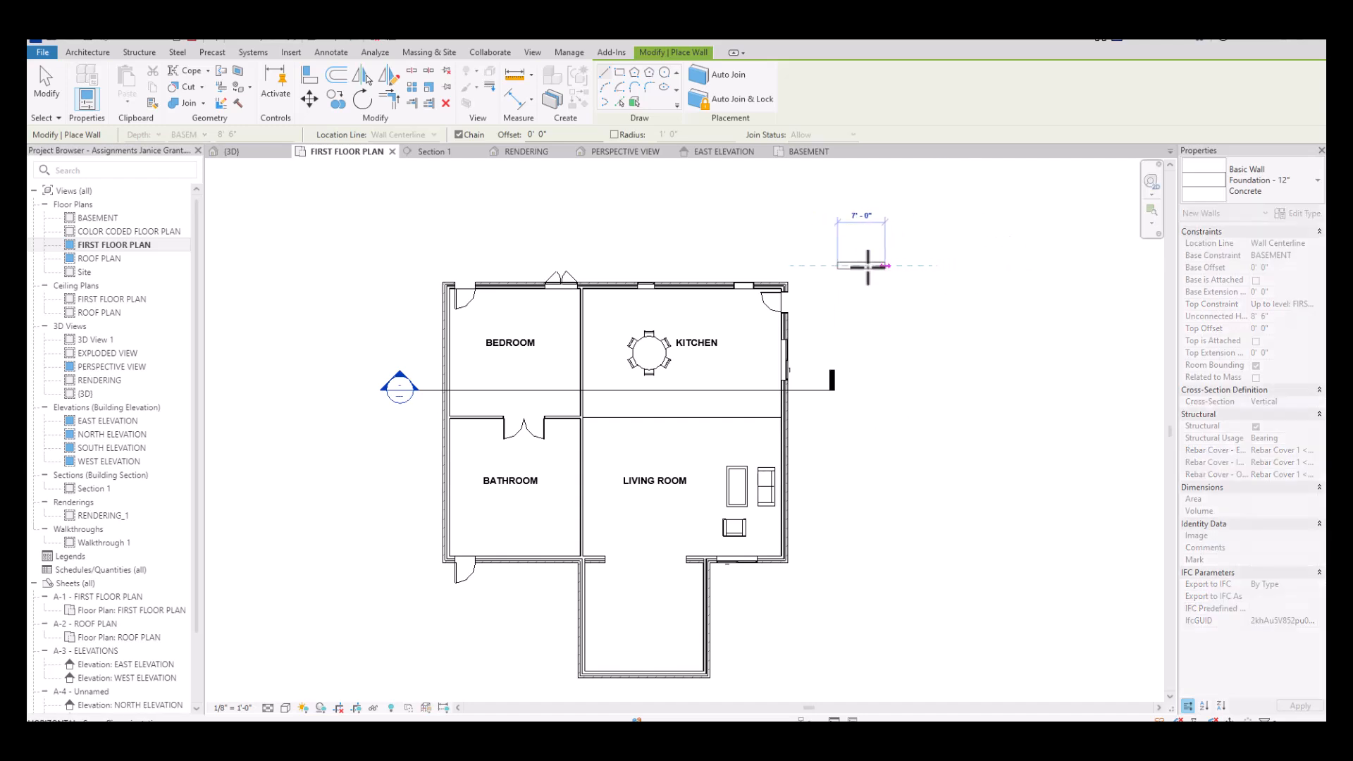
{"action": "scroll", "coordinate": [826, 263], "scroll_direction": "up", "scroll_amount": 2}
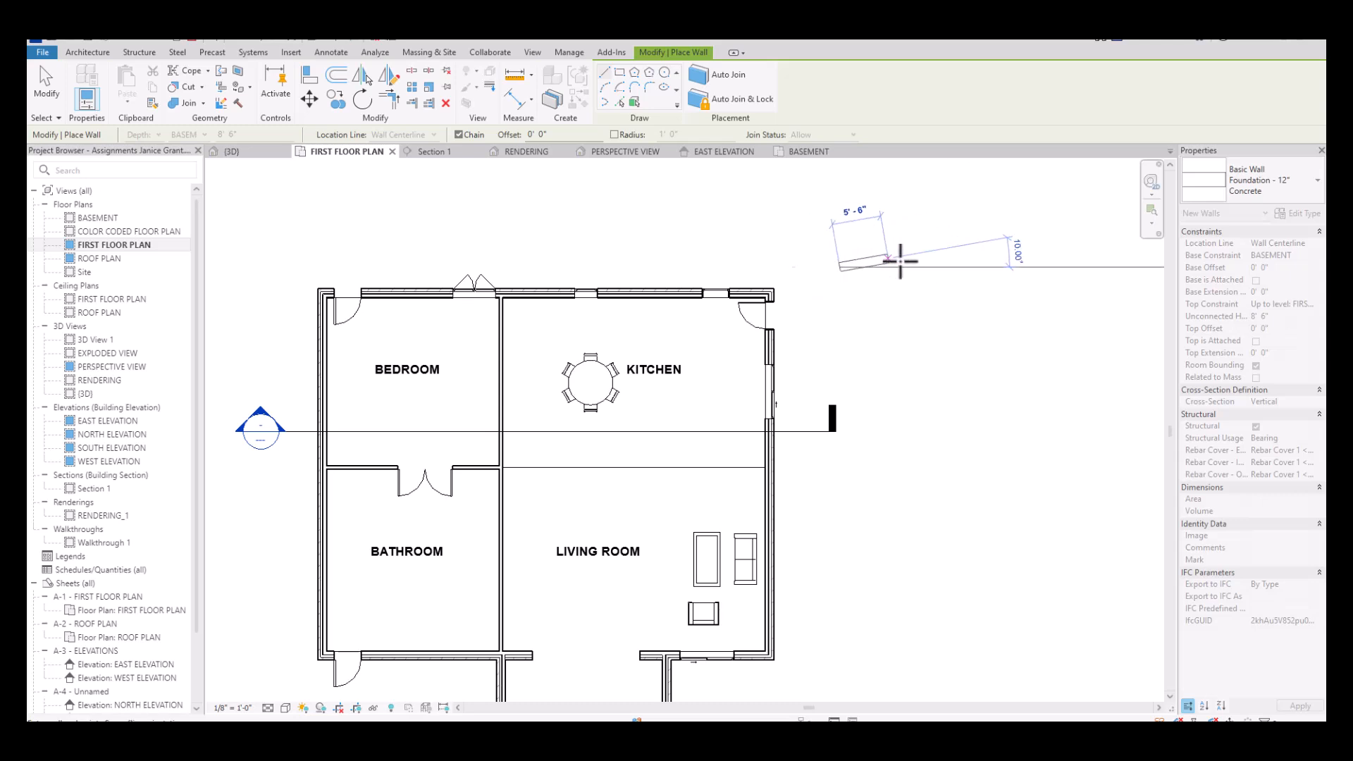
{"action": "key", "text": "Escape"}
Set the location line of the new foundation walls to Finish Face: Exterior.
{"action": "left_click", "coordinate": [433, 134]}
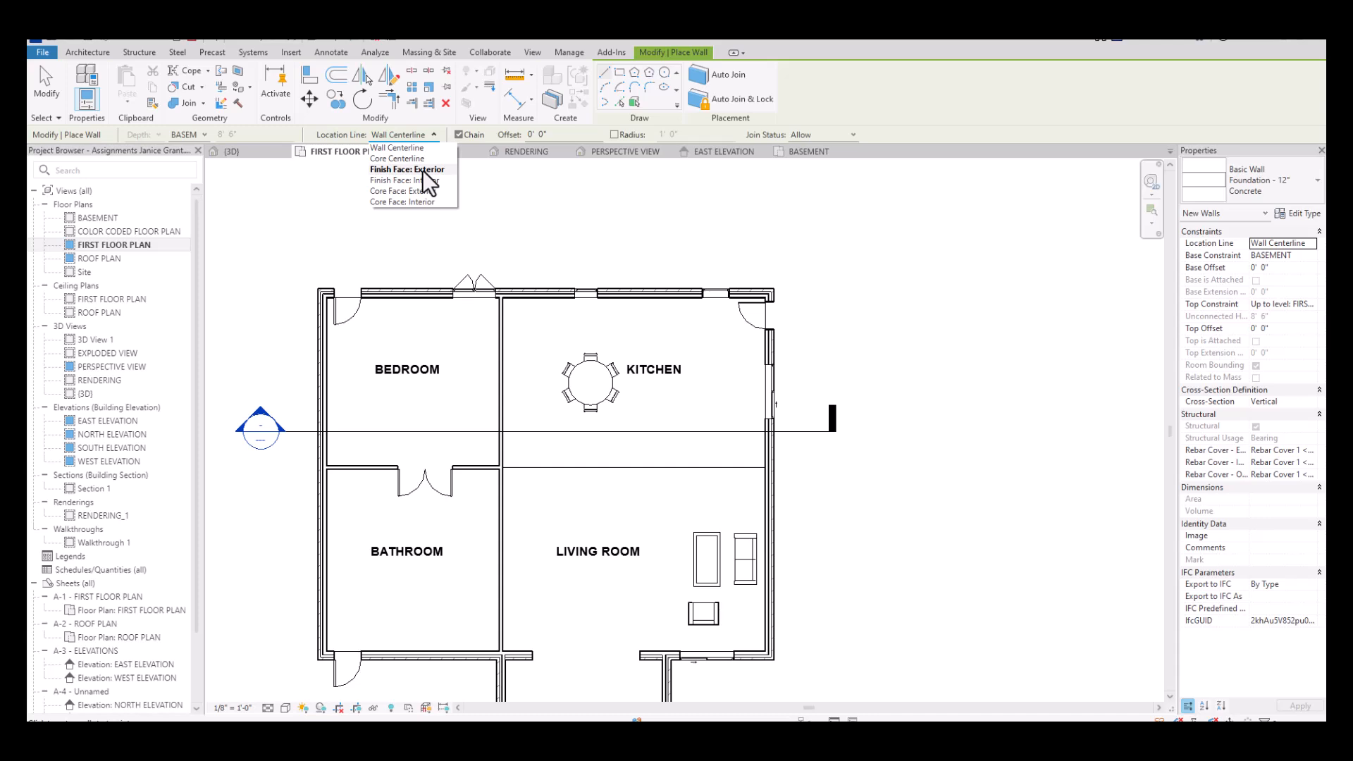
{"action": "left_click", "coordinate": [422, 170]}
{"action": "left_click", "coordinate": [849, 270]}
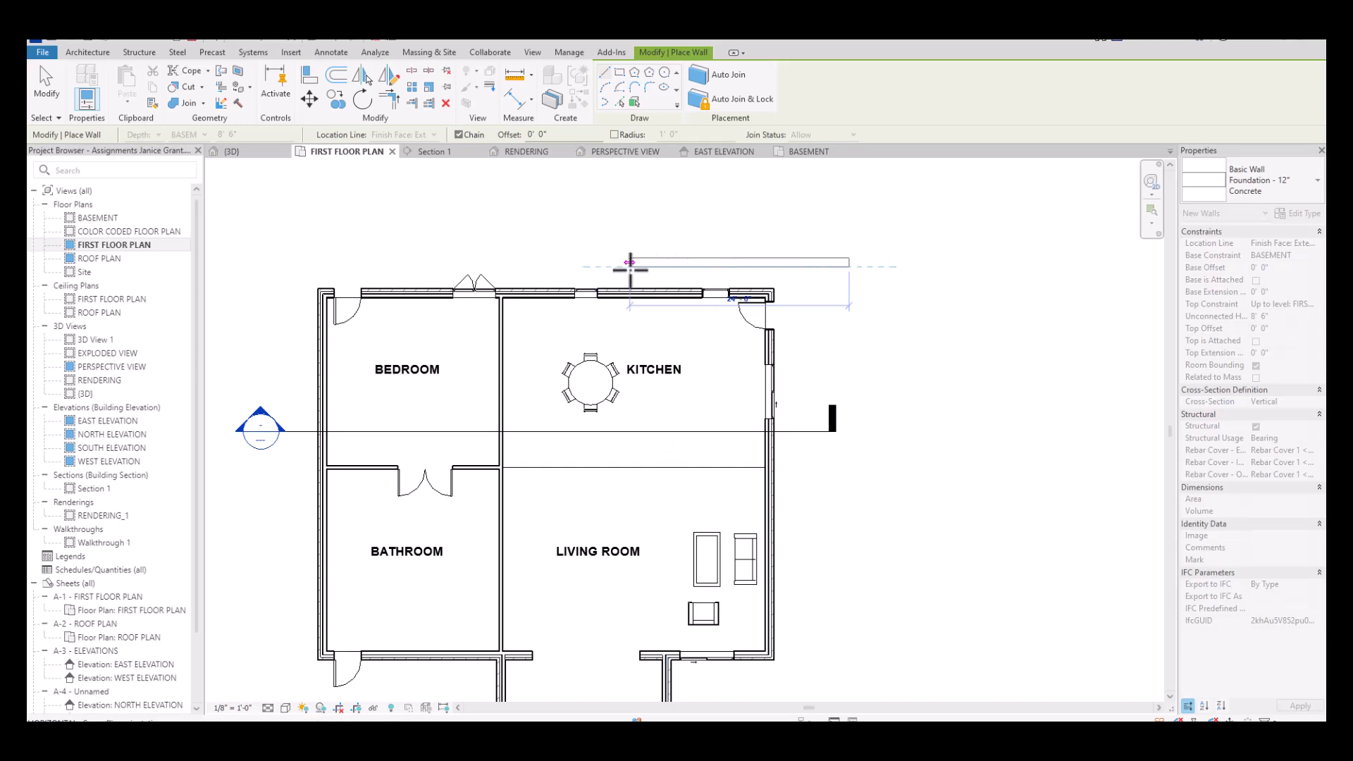
{"action": "key", "text": "Escape"}
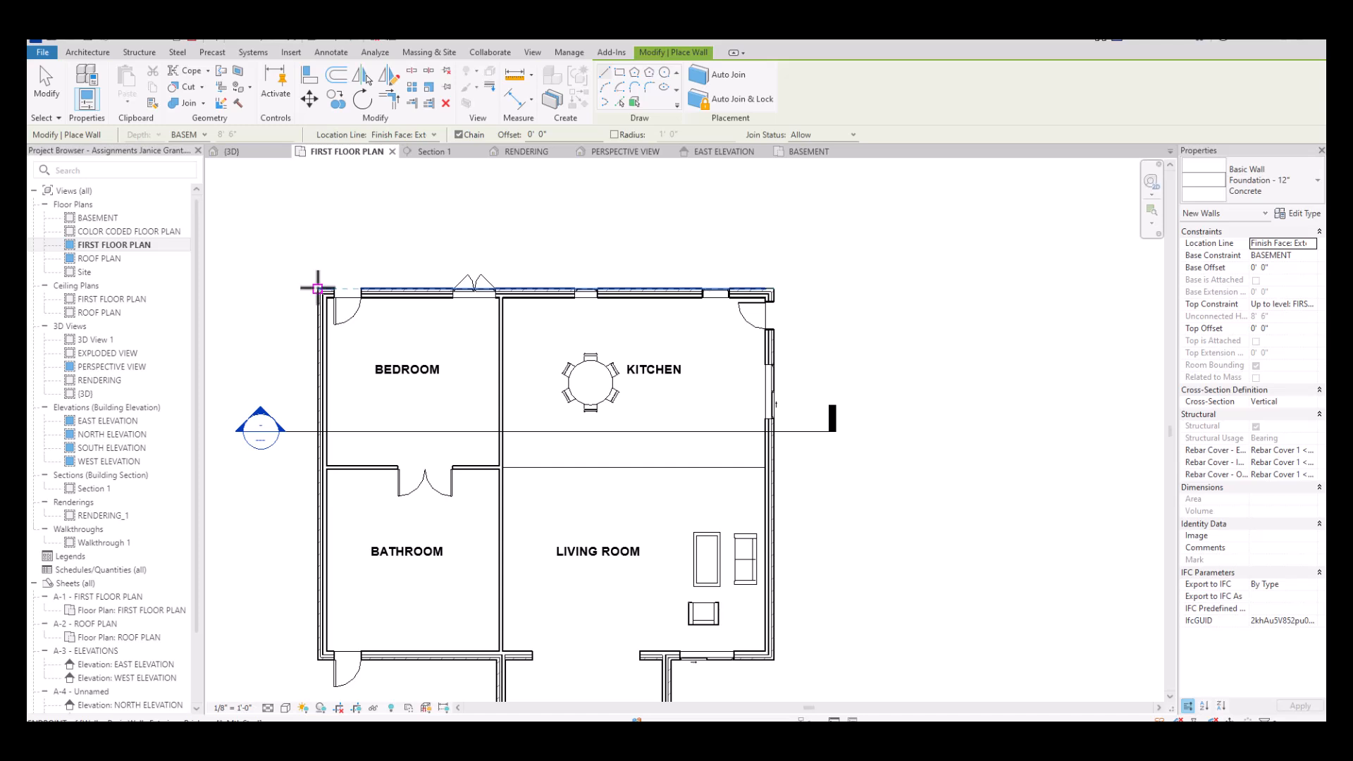
Draw a closed loop of foundation walls along the exterior corners of the house, including the projecting room below the living room.
{"action": "left_click", "coordinate": [318, 288]}
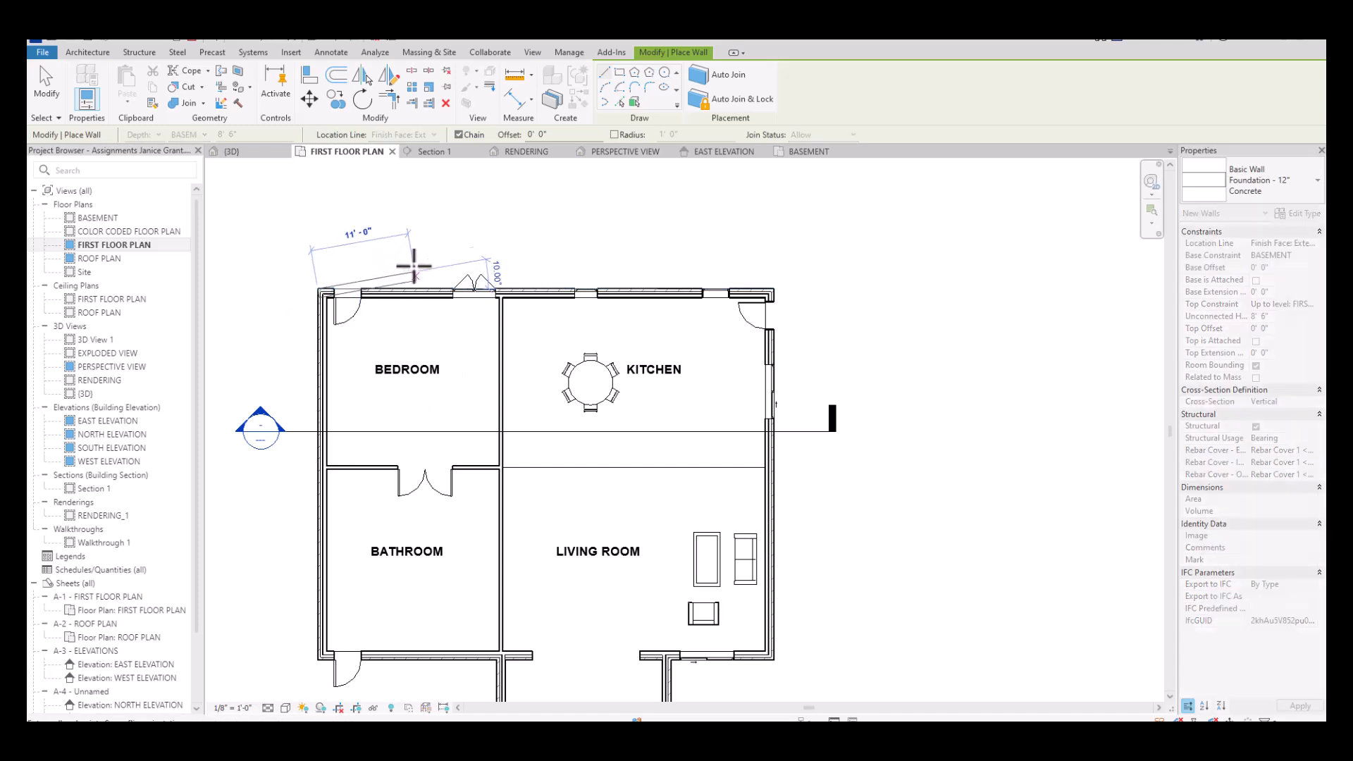
{"action": "left_click", "coordinate": [774, 289]}
{"action": "scroll", "coordinate": [698, 383], "scroll_direction": "down", "scroll_amount": 1}
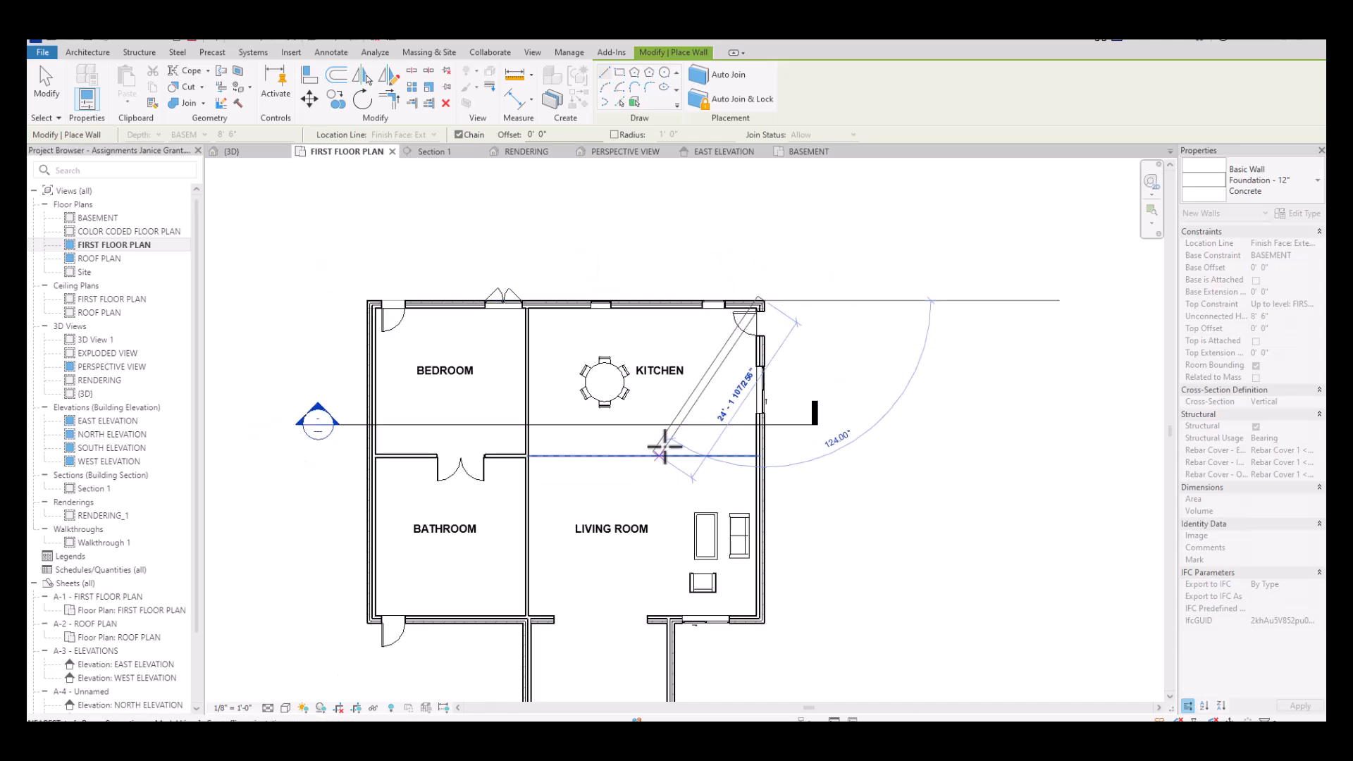
{"action": "middle_click_drag", "start_coordinate": [673, 454], "coordinate": [711, 356]}
{"action": "left_click", "coordinate": [800, 523]}
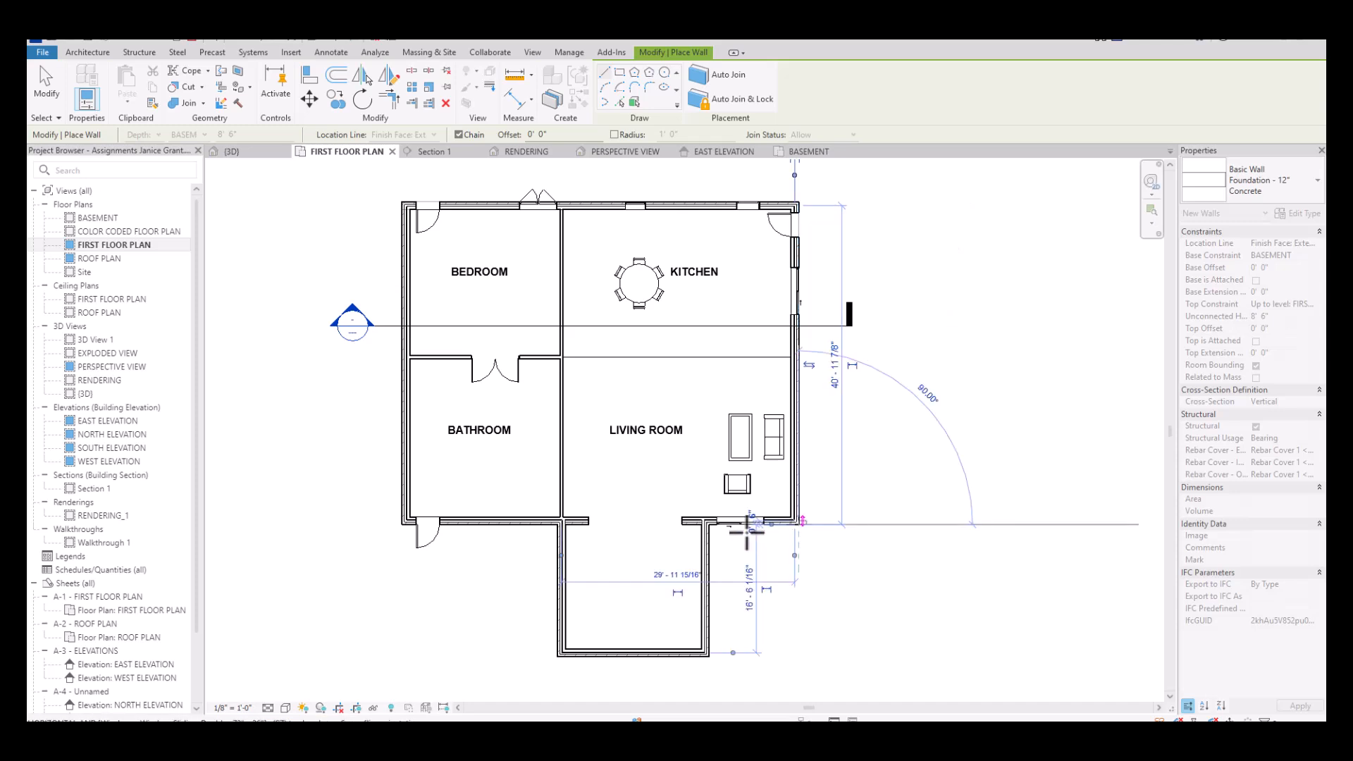
{"action": "left_click", "coordinate": [705, 523]}
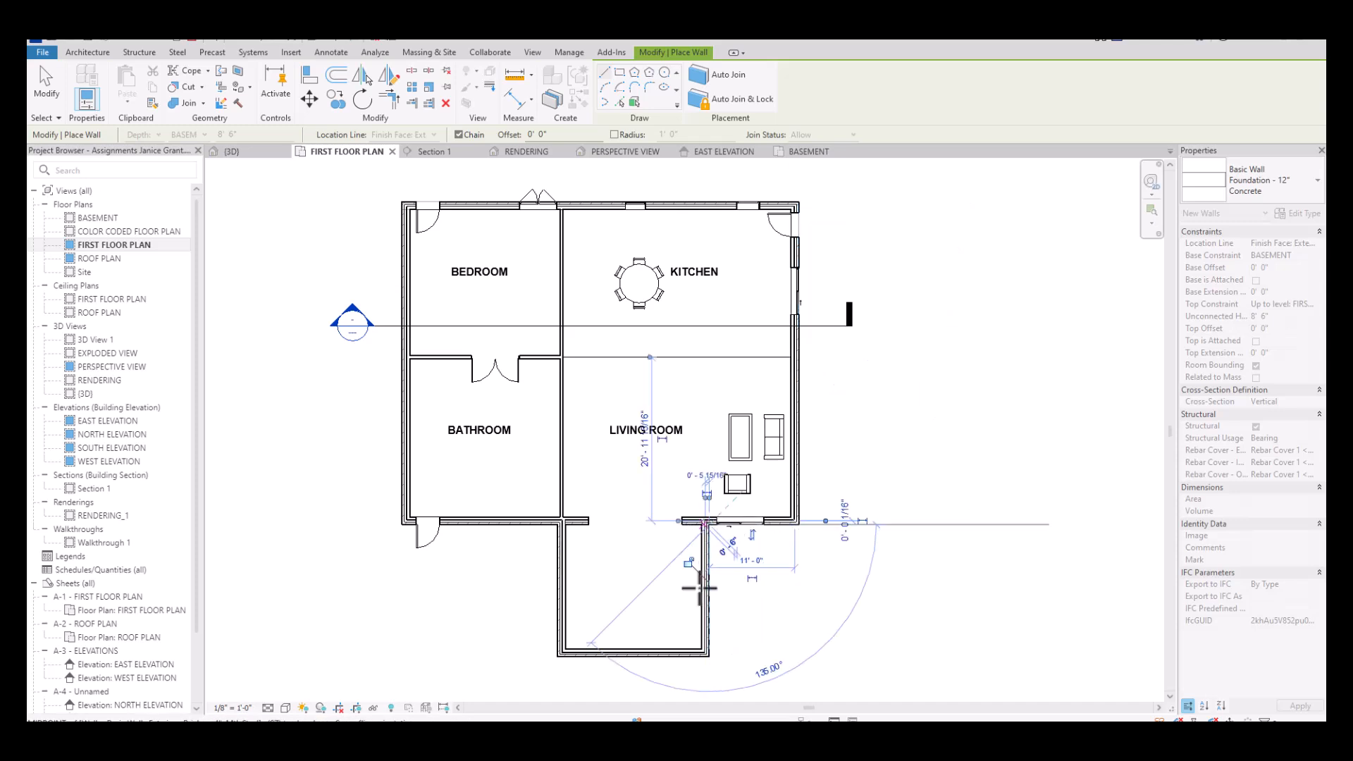
{"action": "left_click", "coordinate": [704, 656]}
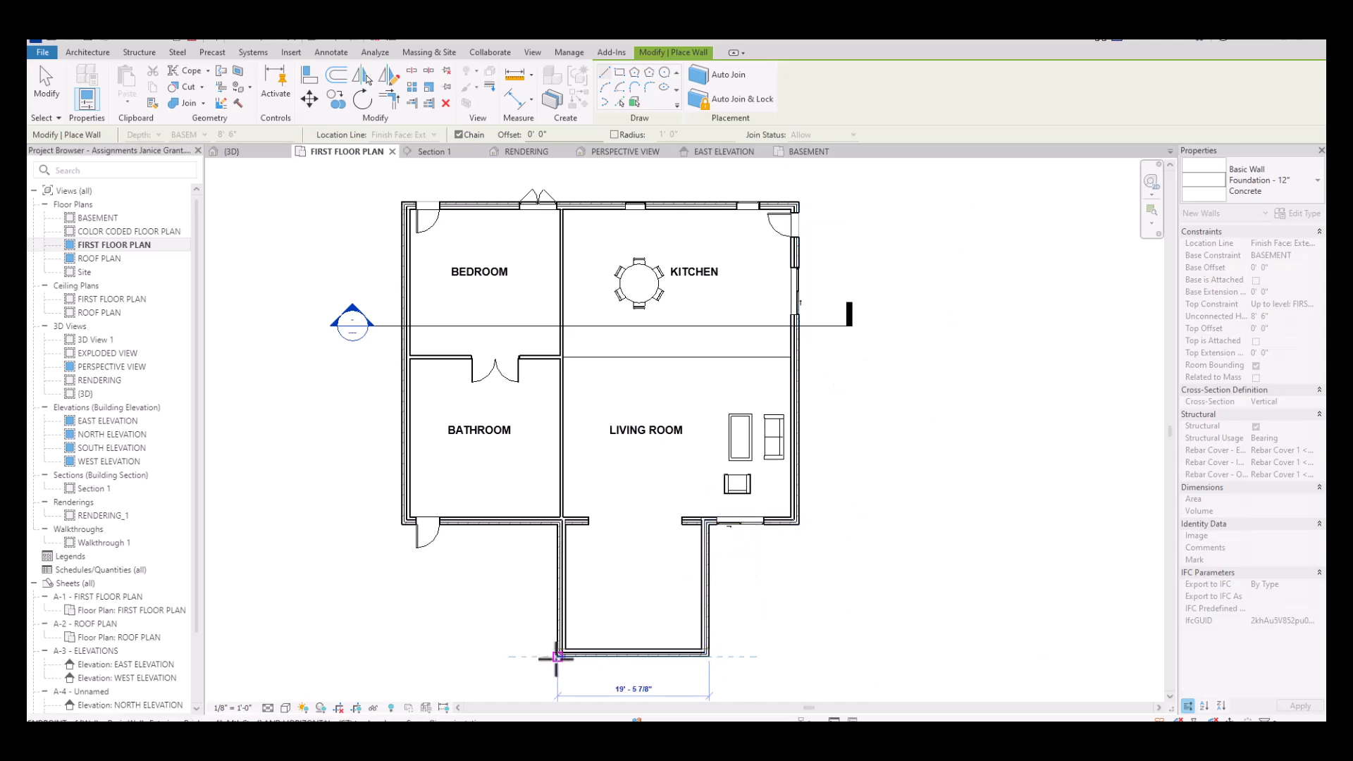
{"action": "left_click", "coordinate": [561, 655]}
{"action": "left_click", "coordinate": [557, 523]}
{"action": "left_click", "coordinate": [399, 524]}
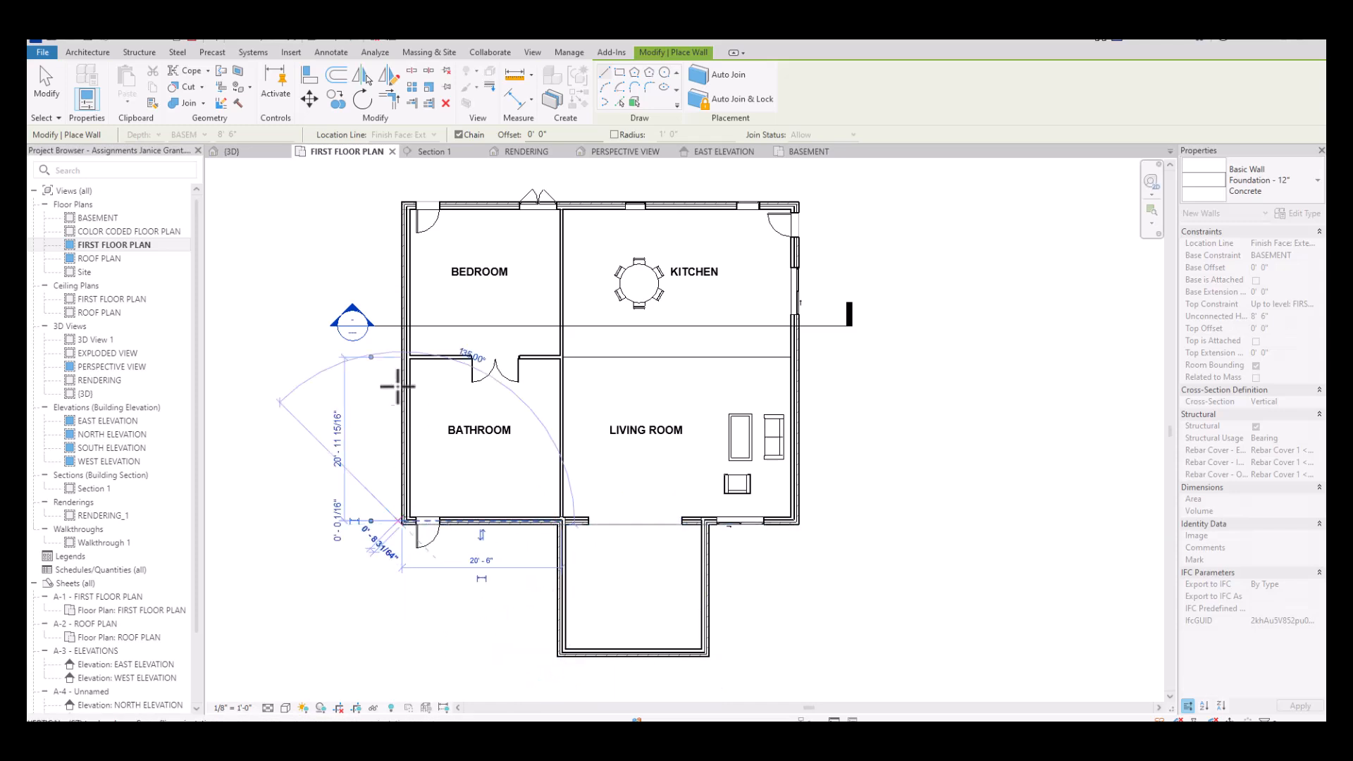
{"action": "middle_click_drag", "start_coordinate": [405, 405], "coordinate": [392, 506]}
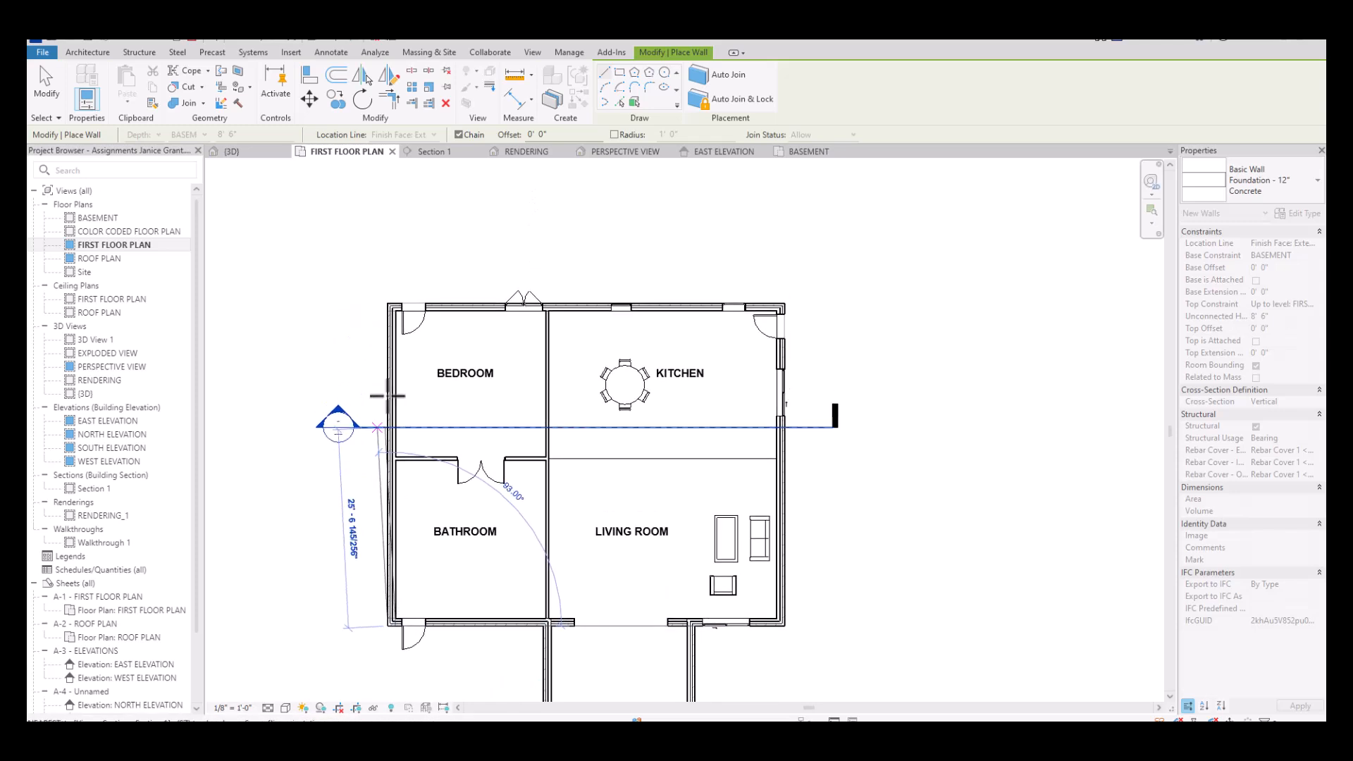
{"action": "left_click", "coordinate": [387, 303]}
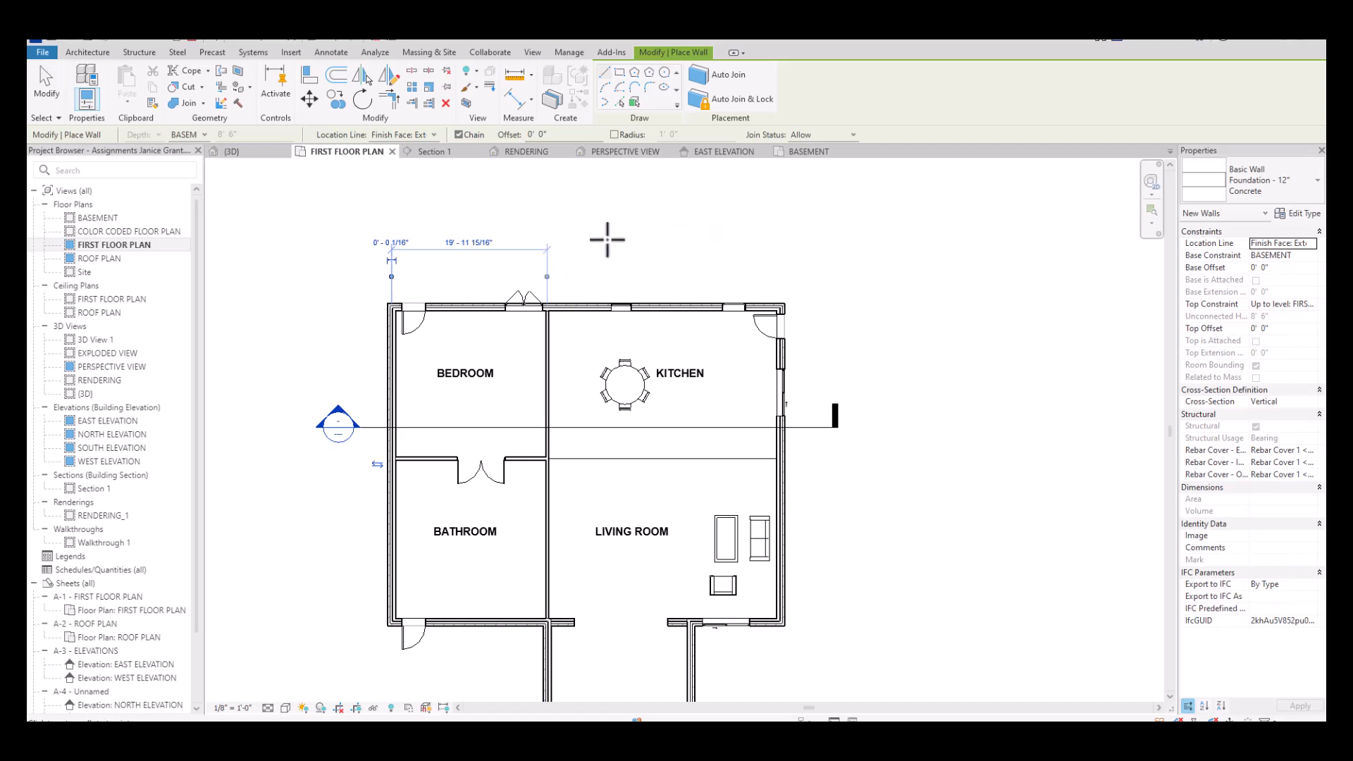
{"action": "left_click", "coordinate": [36, 95]}
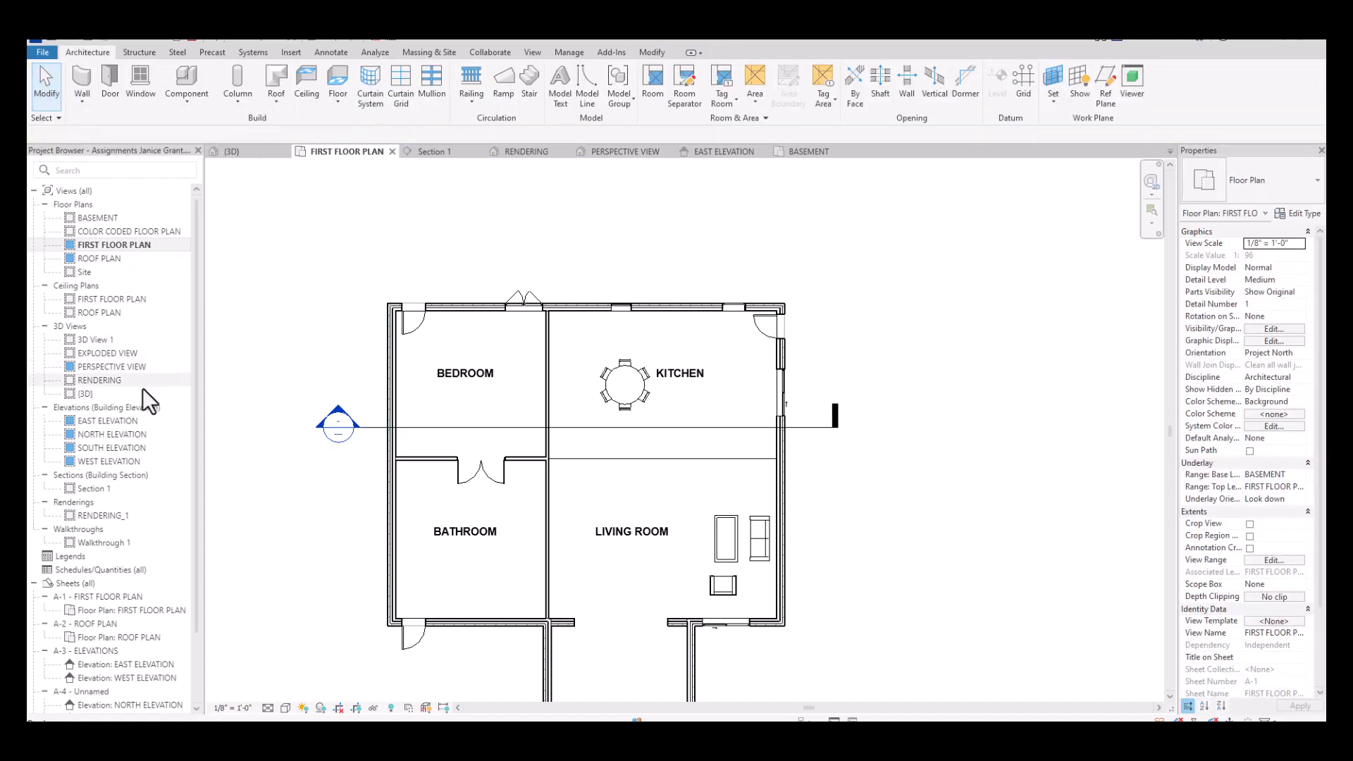
Hide the toposolid category in the {3D} view so the foundation walls are exposed.
{"action": "double_click", "coordinate": [114, 395]}
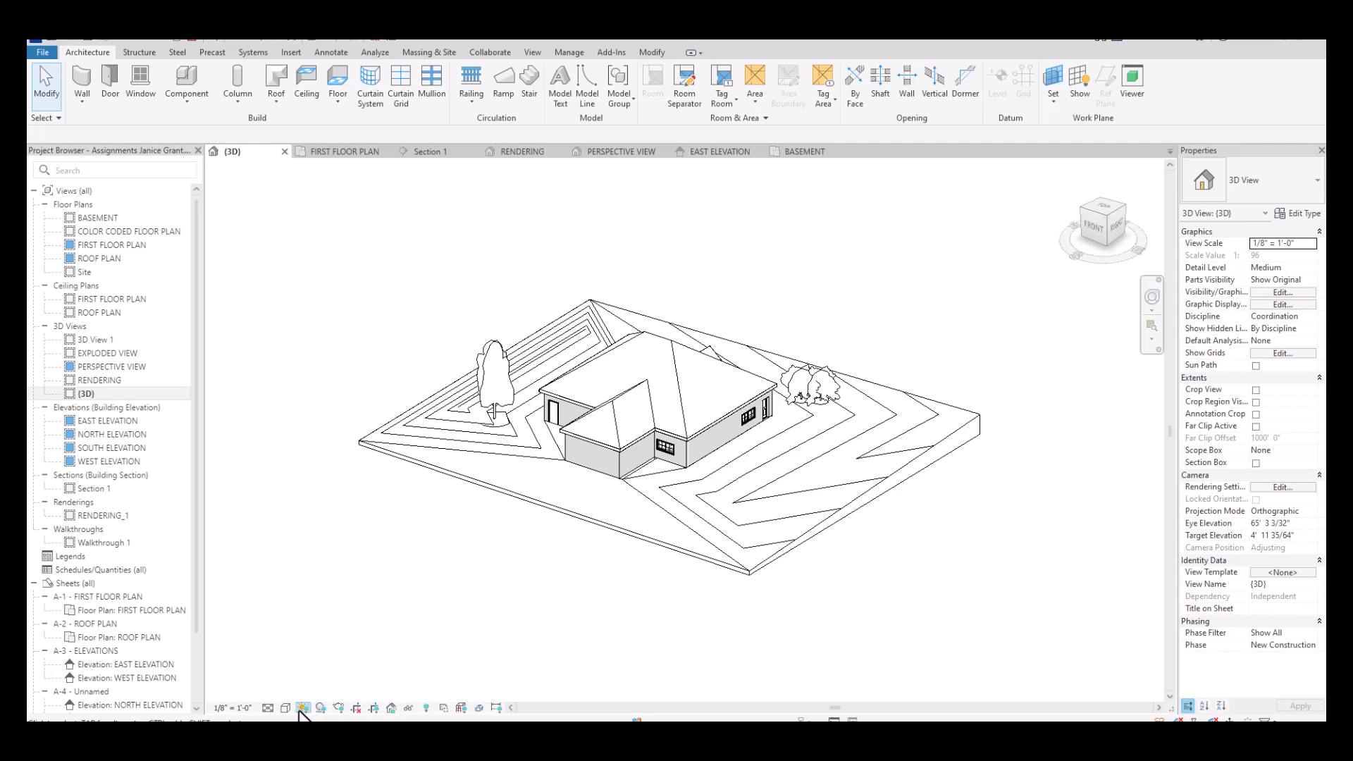
{"action": "left_click", "coordinate": [591, 523]}
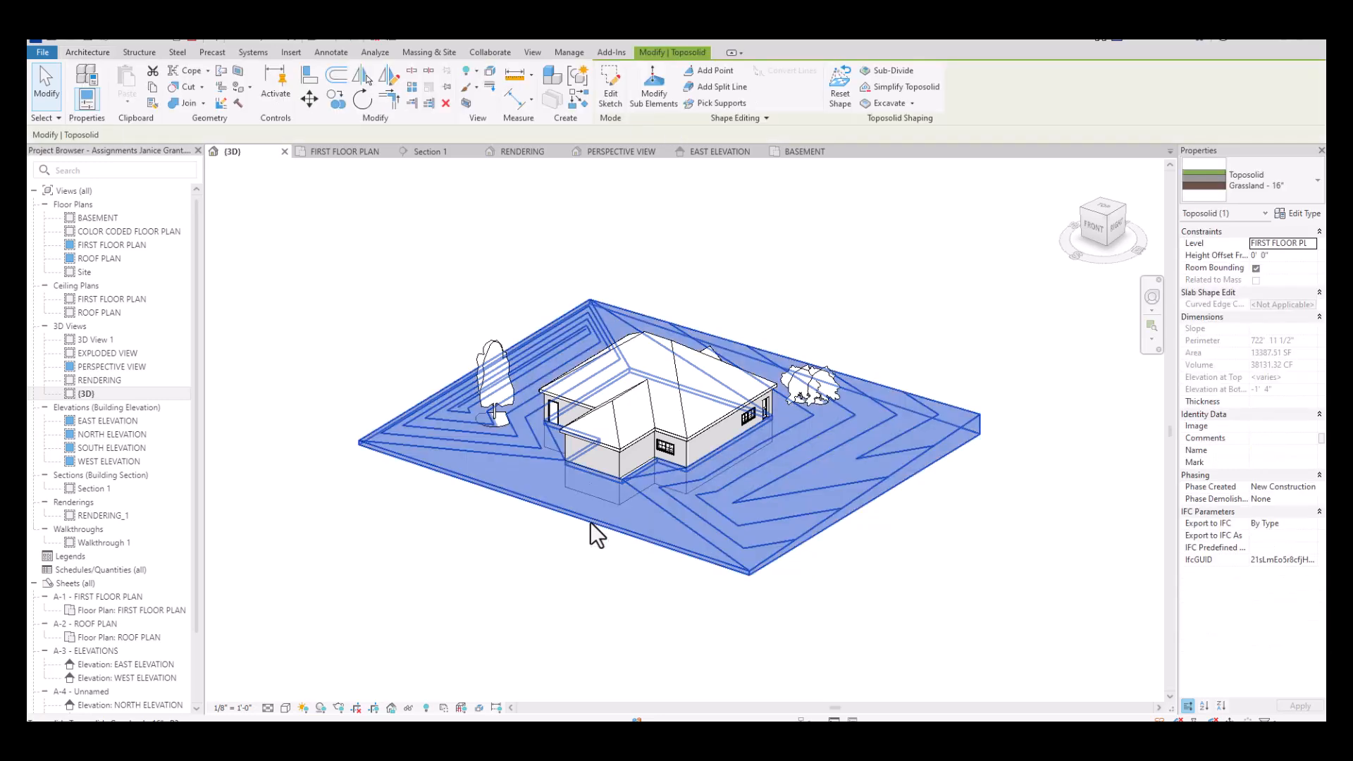
{"action": "right_click", "coordinate": [740, 231]}
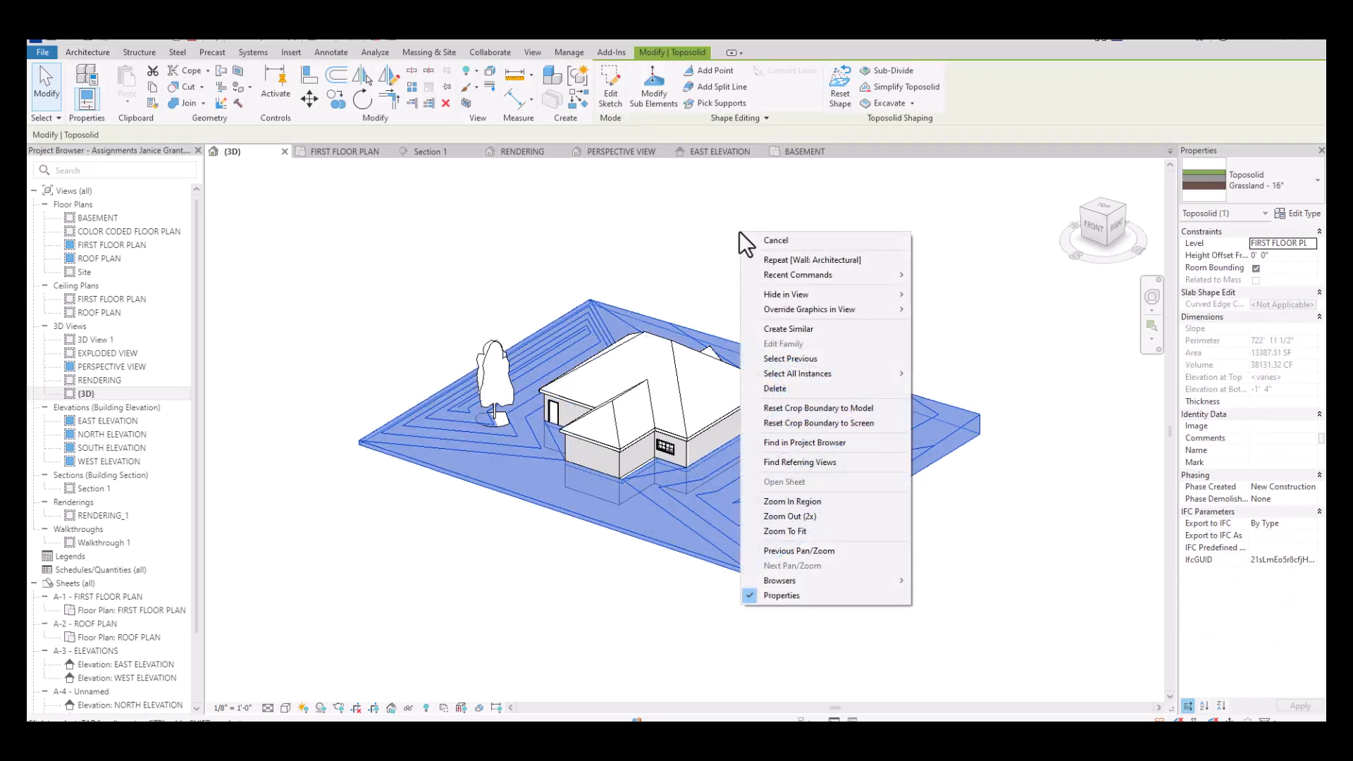
{"action": "mouse_move", "coordinate": [911, 293]}
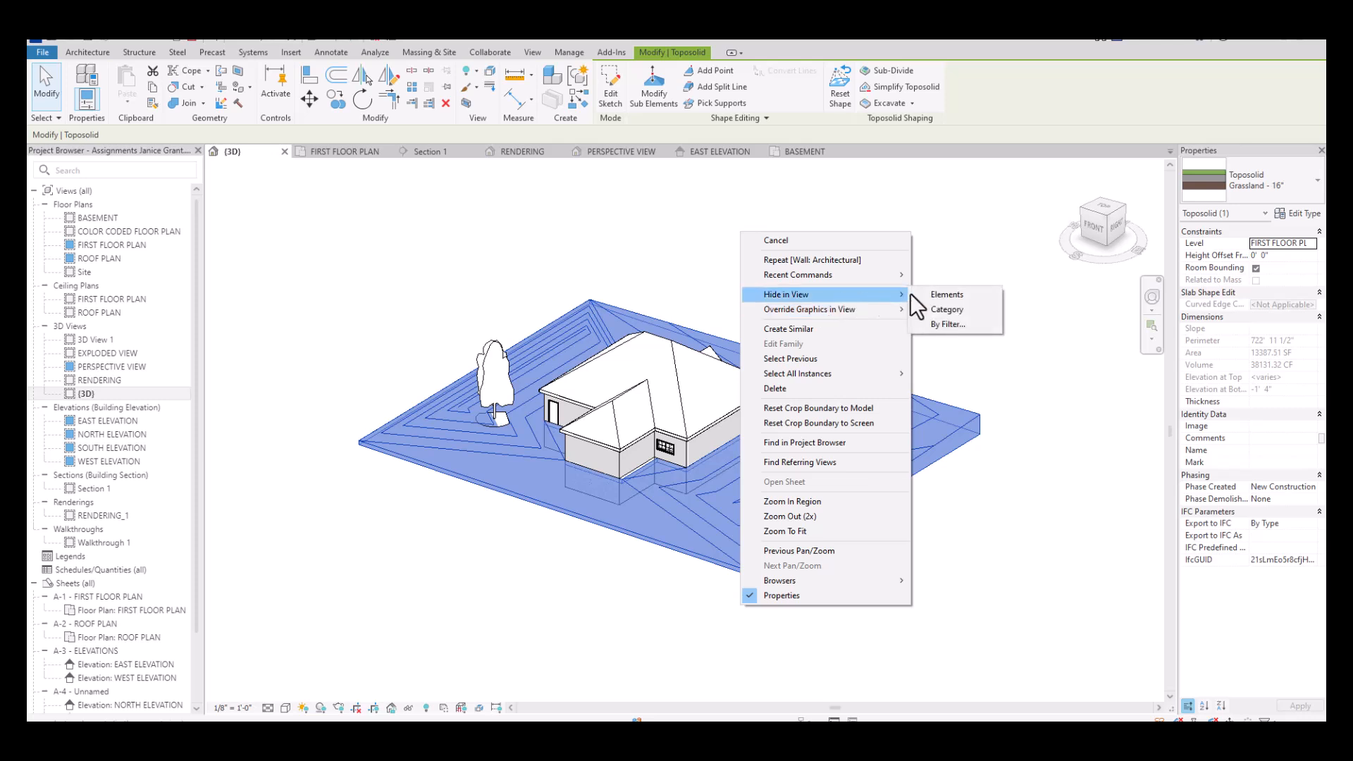
{"action": "left_click", "coordinate": [974, 311]}
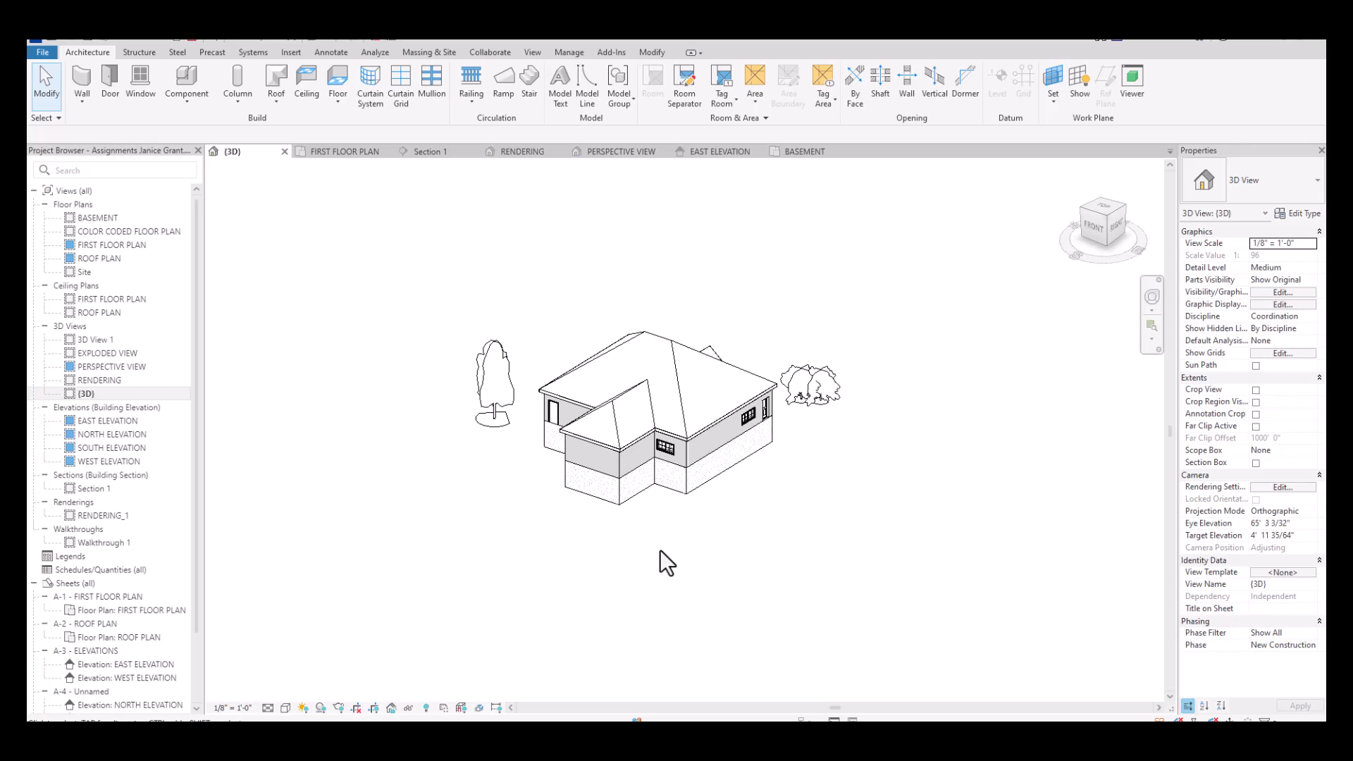
Place Bearing Footing - 36" x 12" wall foundations under every basement foundation wall, including those of the projecting room.
{"action": "middle_click_drag", "start_coordinate": [674, 555], "coordinate": [958, 406], "text": "shift"}
{"action": "scroll", "coordinate": [709, 362], "scroll_direction": "up", "scroll_amount": 2}
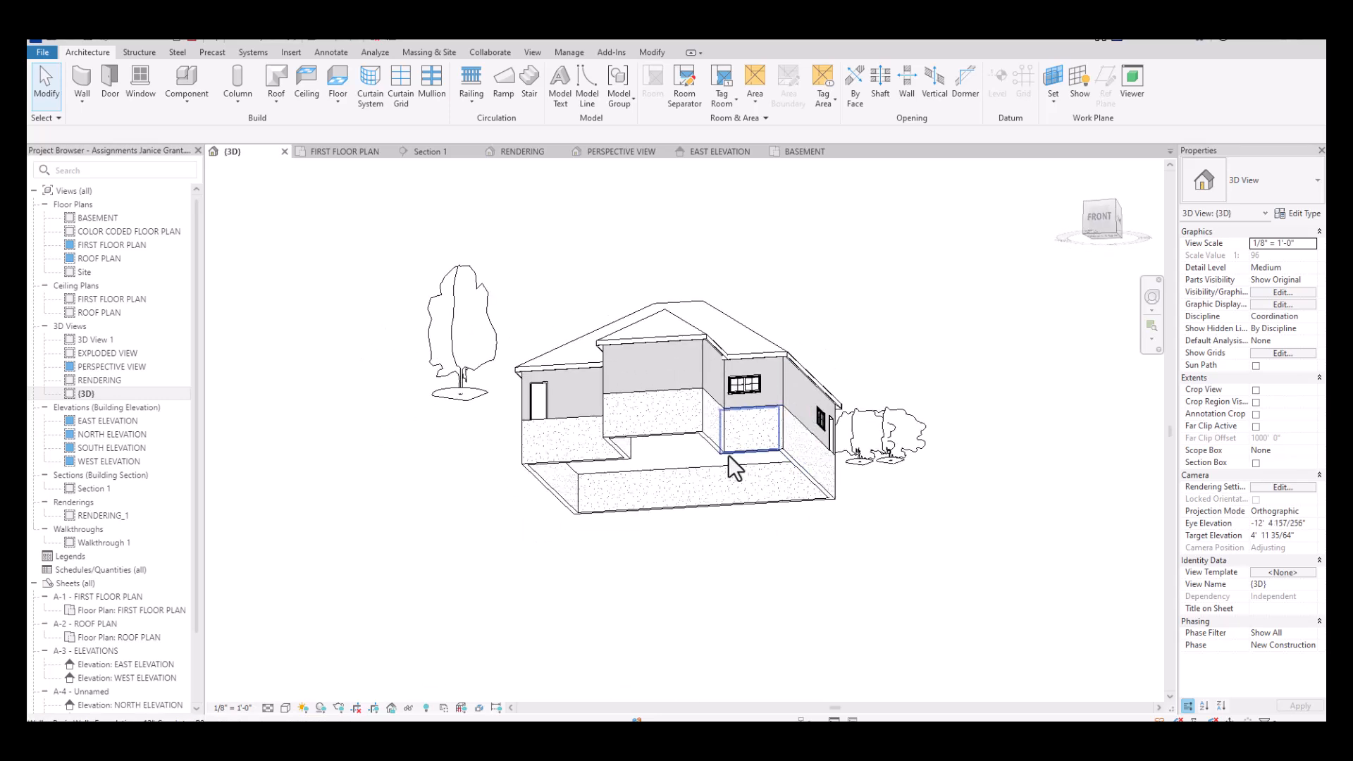
{"action": "left_click", "coordinate": [150, 51]}
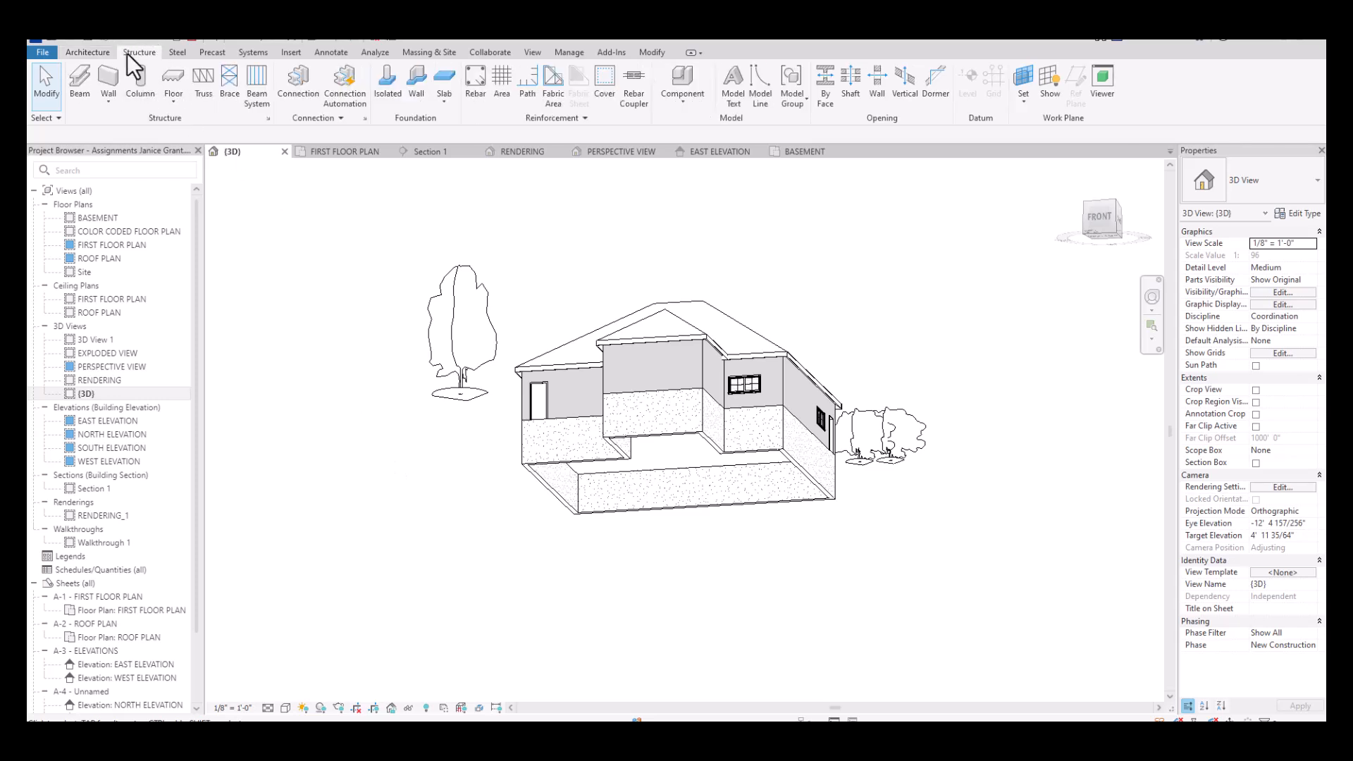
{"action": "left_click", "coordinate": [416, 83]}
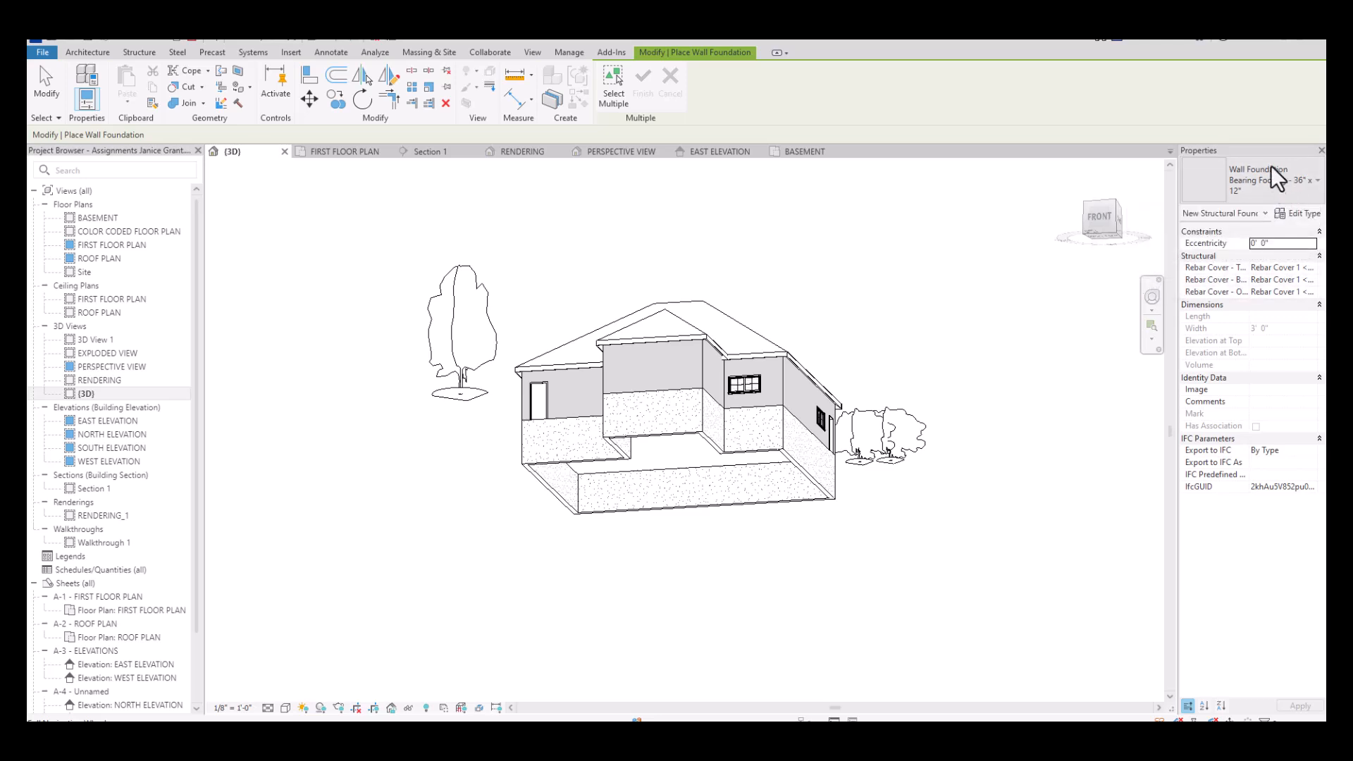
{"action": "left_click", "coordinate": [660, 439]}
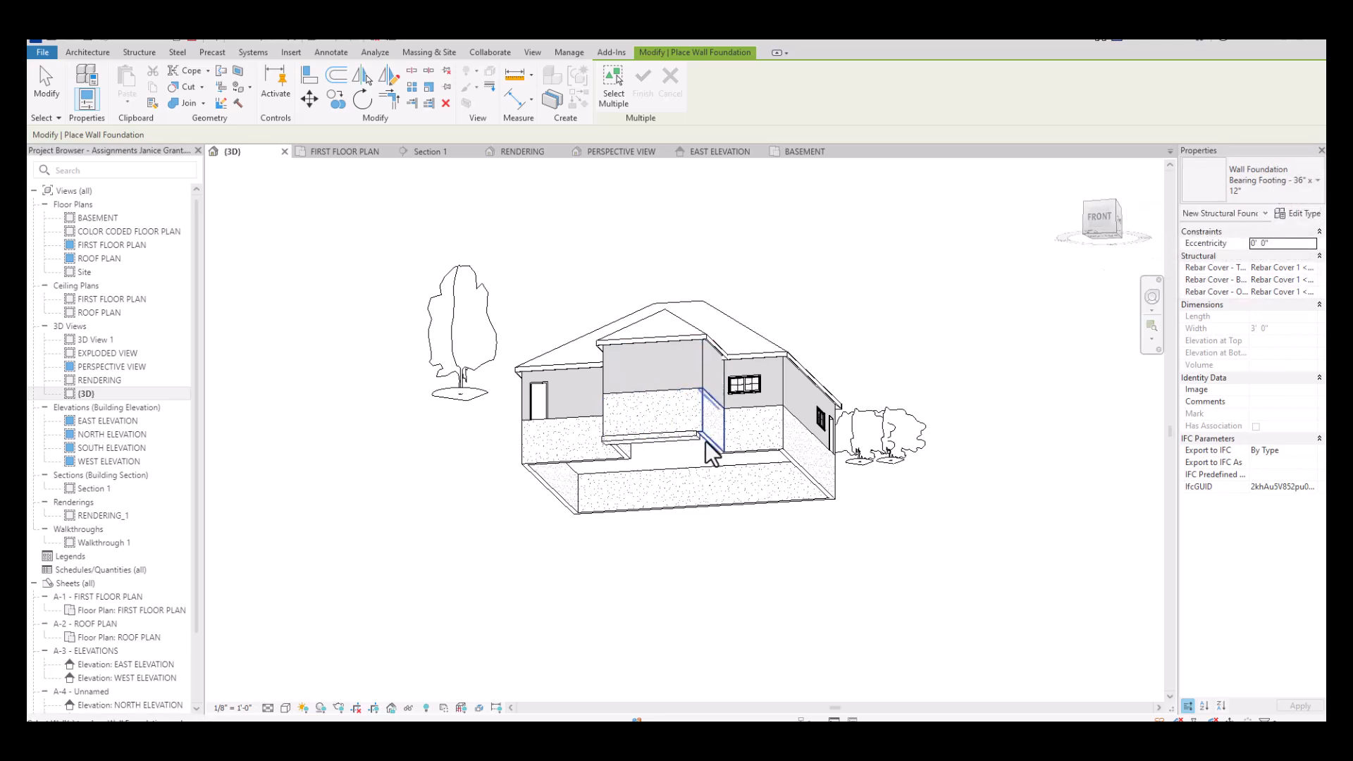
{"action": "left_click", "coordinate": [712, 447]}
{"action": "left_click", "coordinate": [752, 451]}
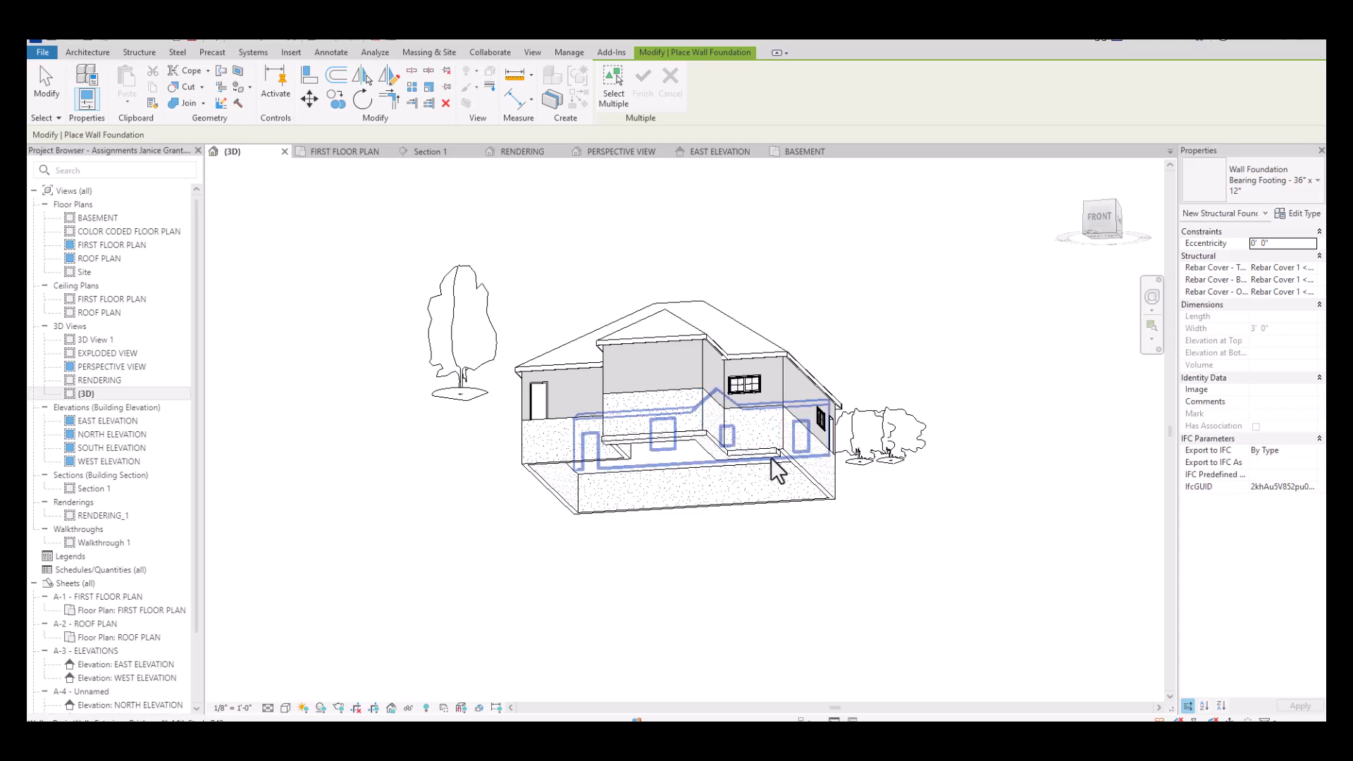
{"action": "left_click", "coordinate": [805, 471]}
{"action": "left_click", "coordinate": [626, 468]}
{"action": "left_click", "coordinate": [556, 495]}
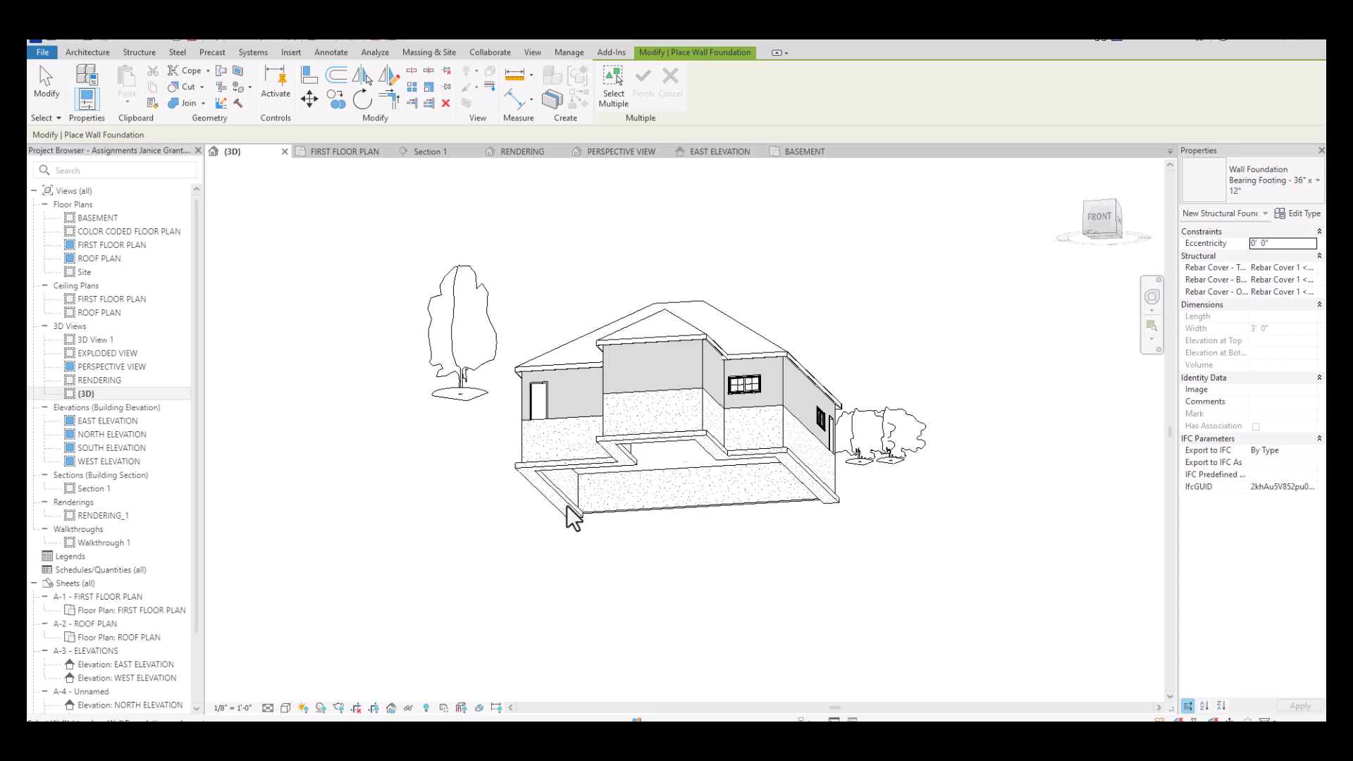
{"action": "left_click", "coordinate": [643, 510]}
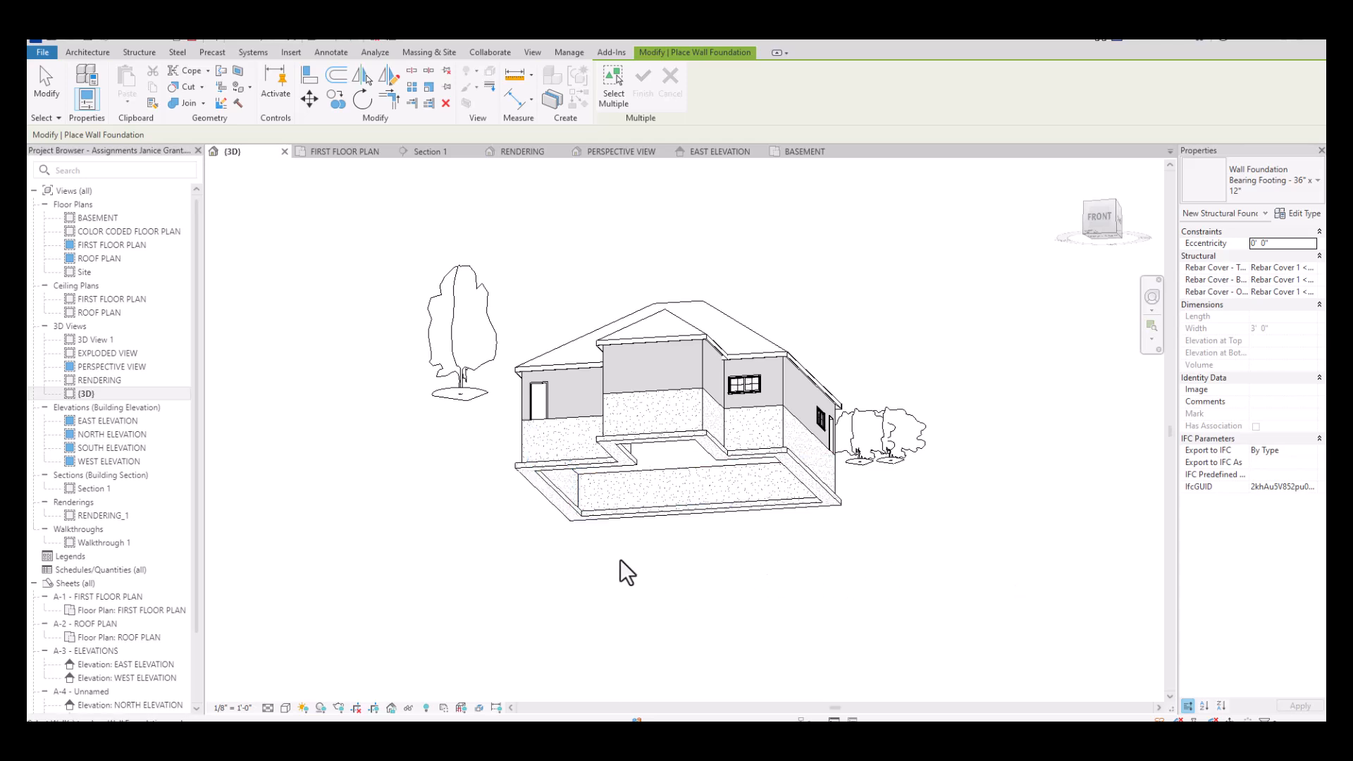
{"action": "scroll", "coordinate": [539, 534], "scroll_direction": "down", "scroll_amount": 2}
{"action": "middle_click_drag", "start_coordinate": [482, 502], "coordinate": [475, 658], "text": "shift"}
{"action": "middle_click_drag", "start_coordinate": [475, 484], "coordinate": [494, 554], "text": "shift"}
{"action": "middle_click_drag", "start_coordinate": [482, 502], "coordinate": [501, 577], "text": "shift"}
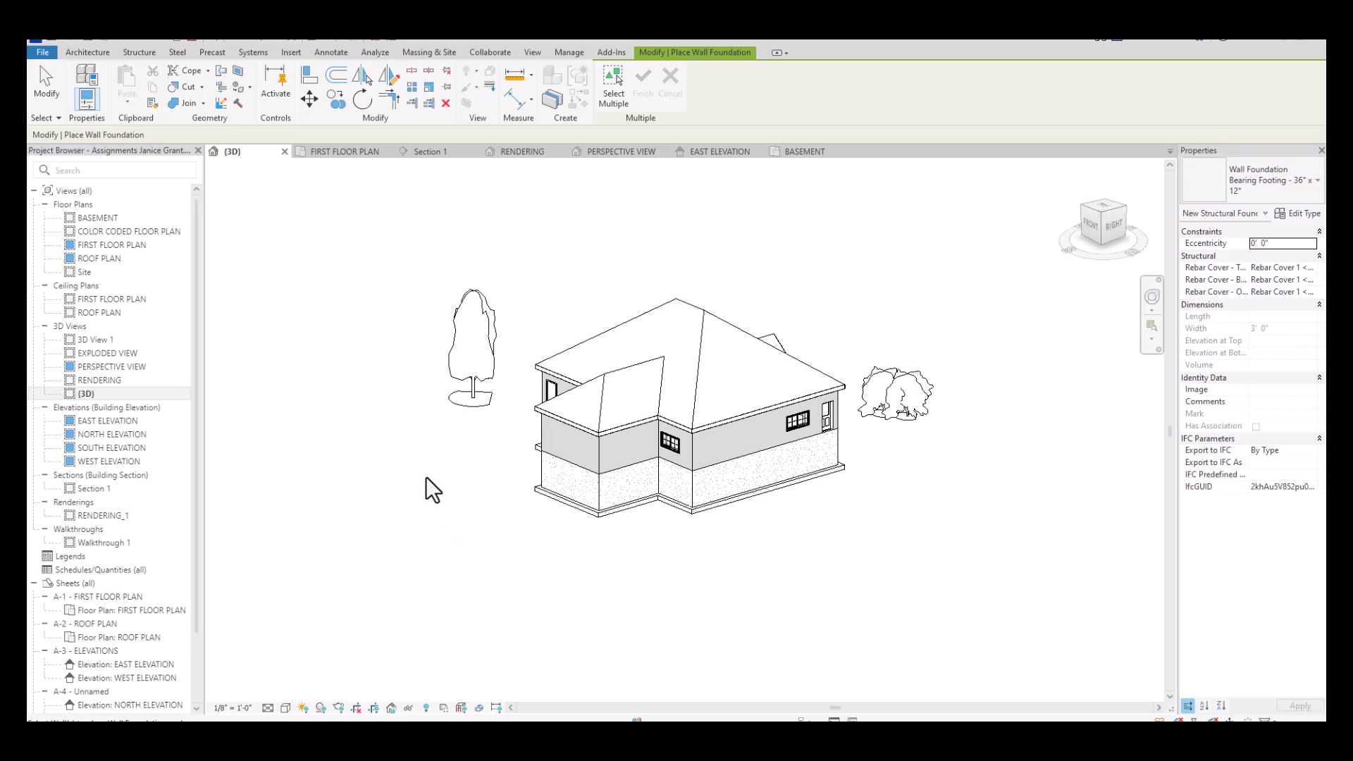
In the BASEMENT floor plan, start an architectural floor and duplicate the Generic - 12" type as 4" BASEMENT FLOOR.
{"action": "double_click", "coordinate": [108, 217]}
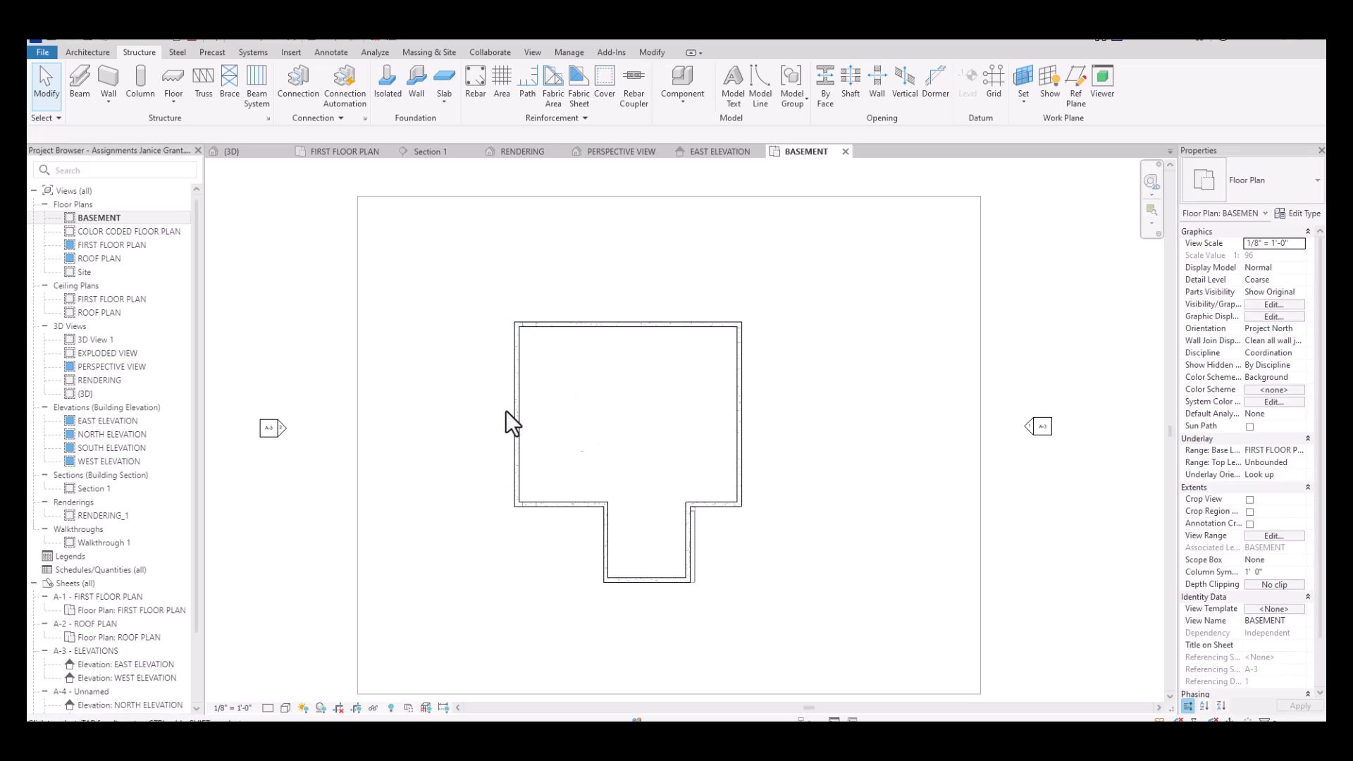
{"action": "scroll", "coordinate": [636, 429], "scroll_direction": "up", "scroll_amount": 2}
{"action": "middle_click_drag", "start_coordinate": [655, 453], "coordinate": [698, 448]}
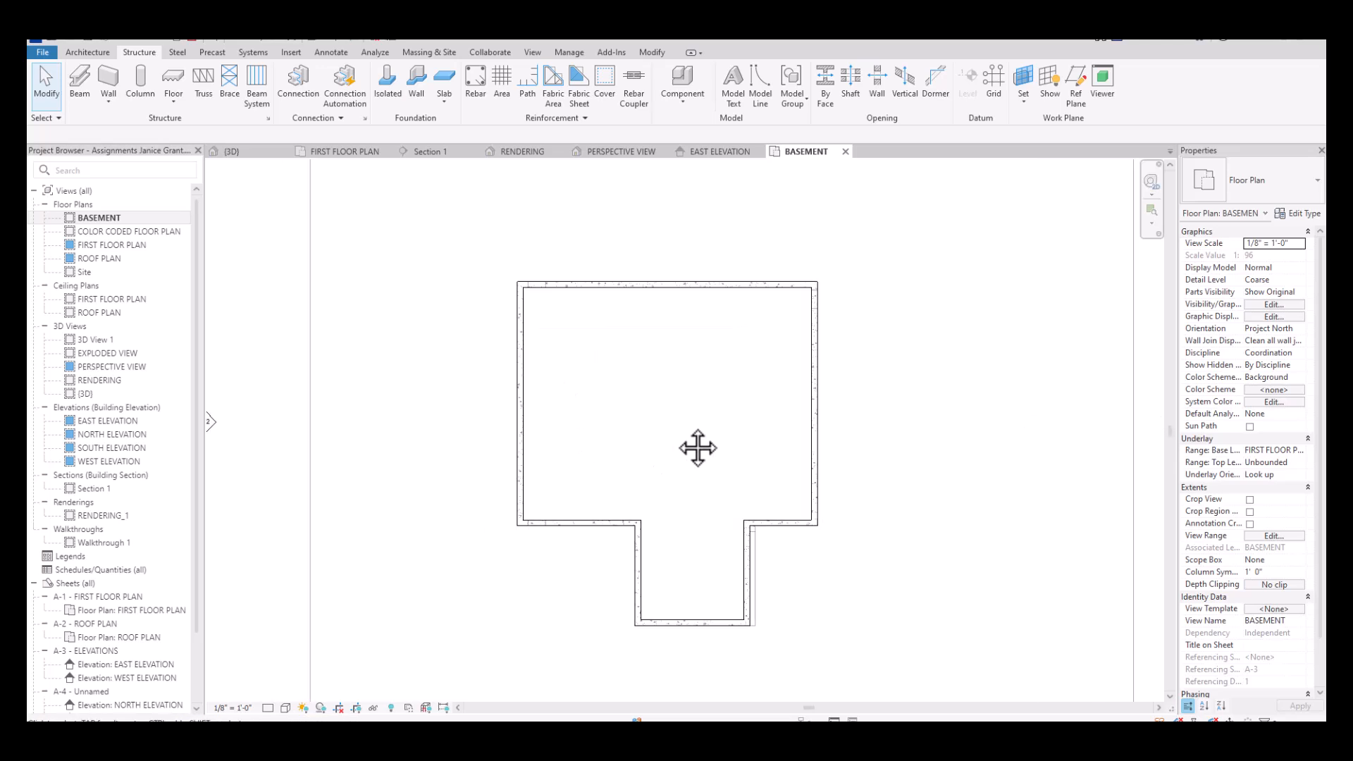
{"action": "left_click", "coordinate": [87, 53]}
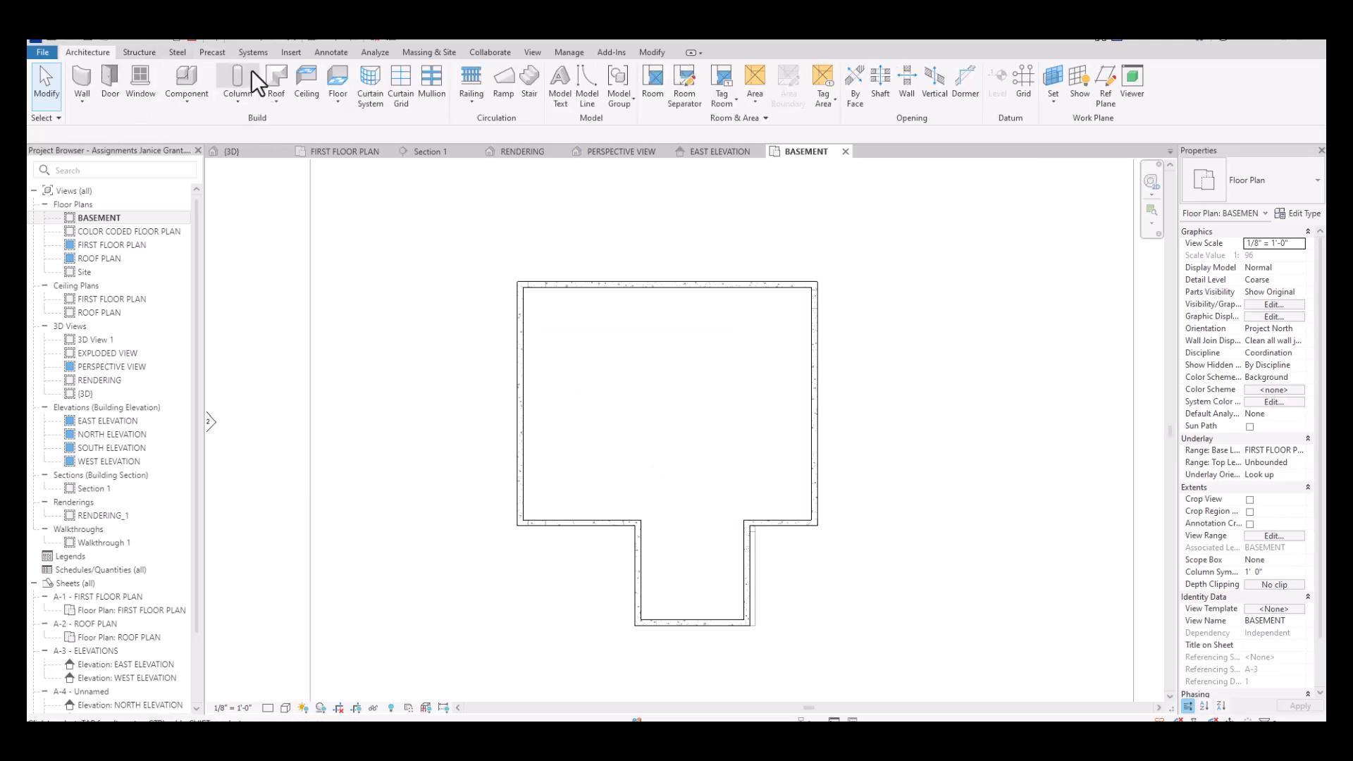
{"action": "left_click", "coordinate": [336, 100]}
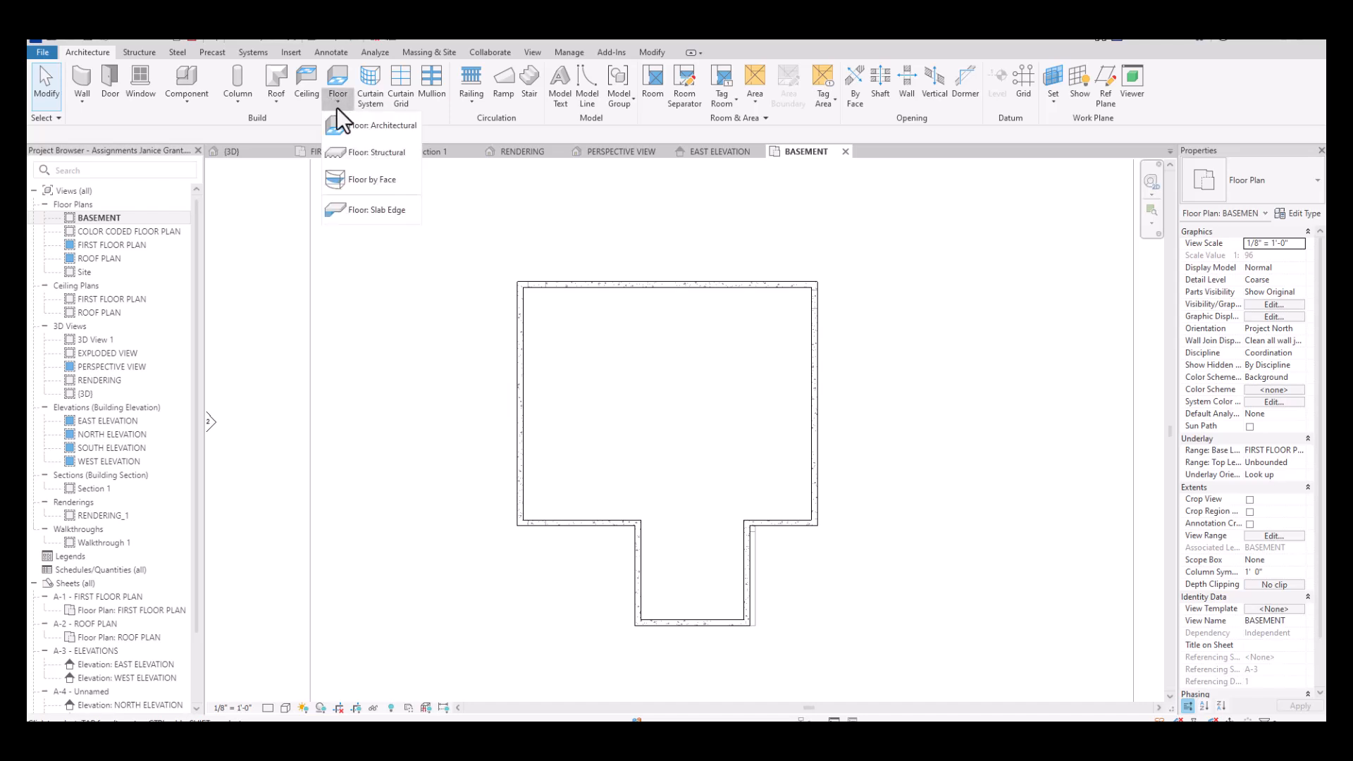
{"action": "left_click", "coordinate": [372, 131]}
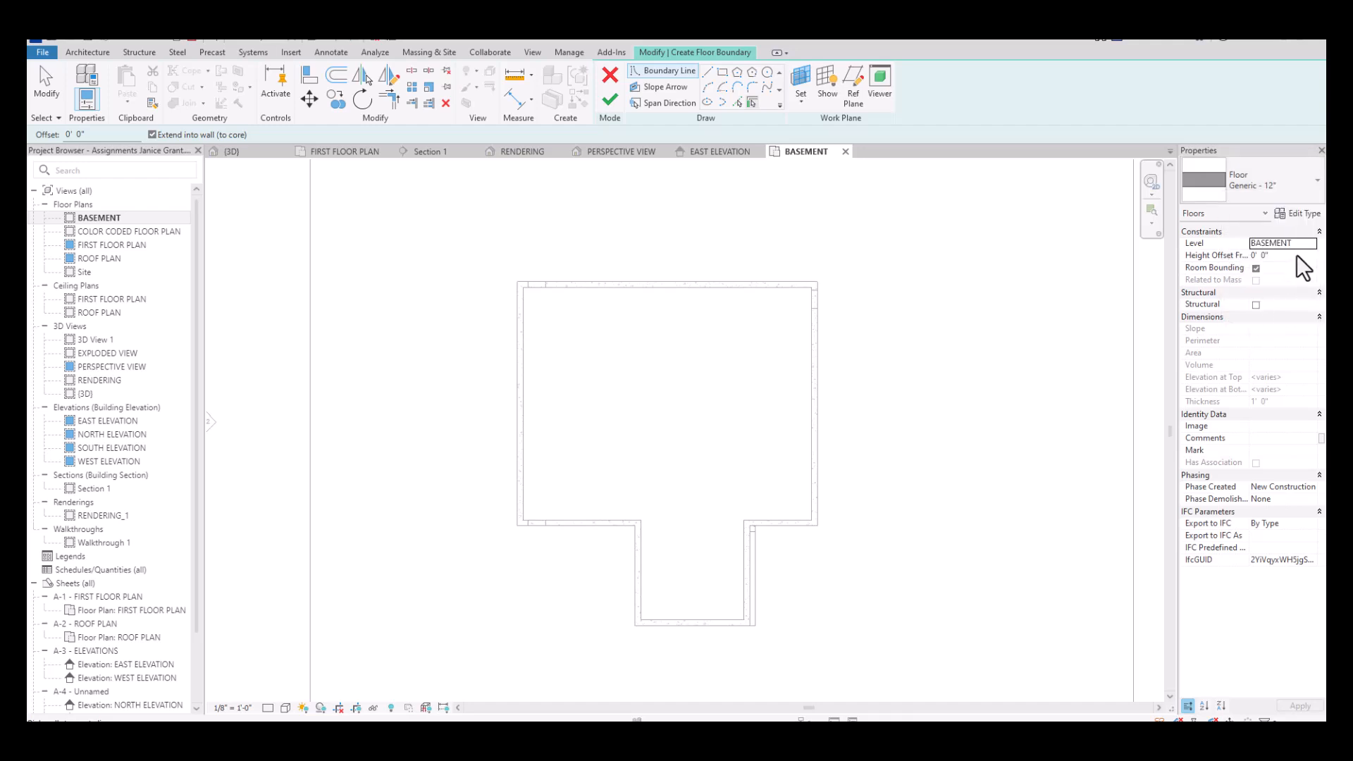
{"action": "left_click", "coordinate": [1305, 214]}
{"action": "left_click", "coordinate": [1038, 167]}
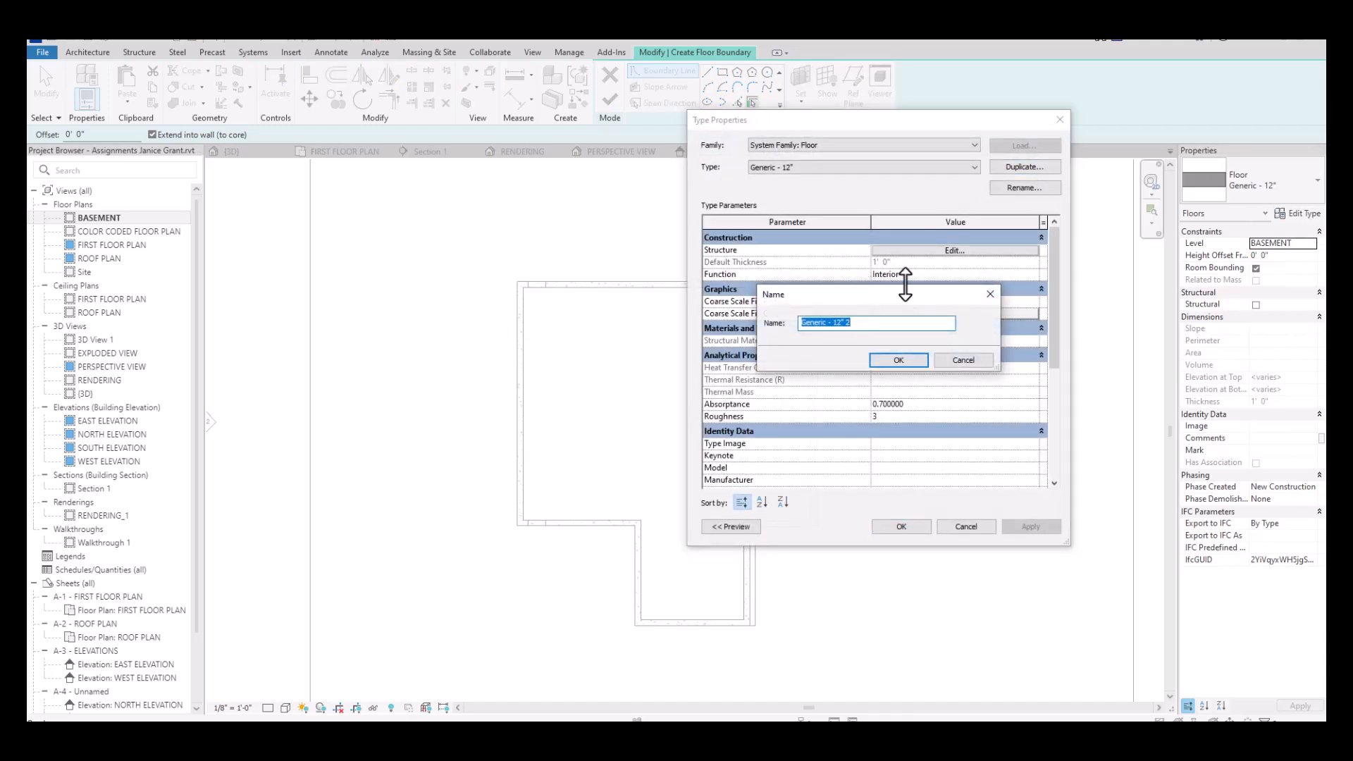
{"action": "type", "text": "4\" bASEMENT"}
{"action": "key", "text": "BackSpace"}
{"action": "key", "text": "BackSpace"}
{"action": "key", "text": "BackSpace"}
{"action": "key", "text": "BackSpace"}
{"action": "key", "text": "BackSpace"}
{"action": "key", "text": "BackSpace"}
{"action": "type", "text": "ASEMENT FLOOR"}
{"action": "left_click", "coordinate": [898, 360]}
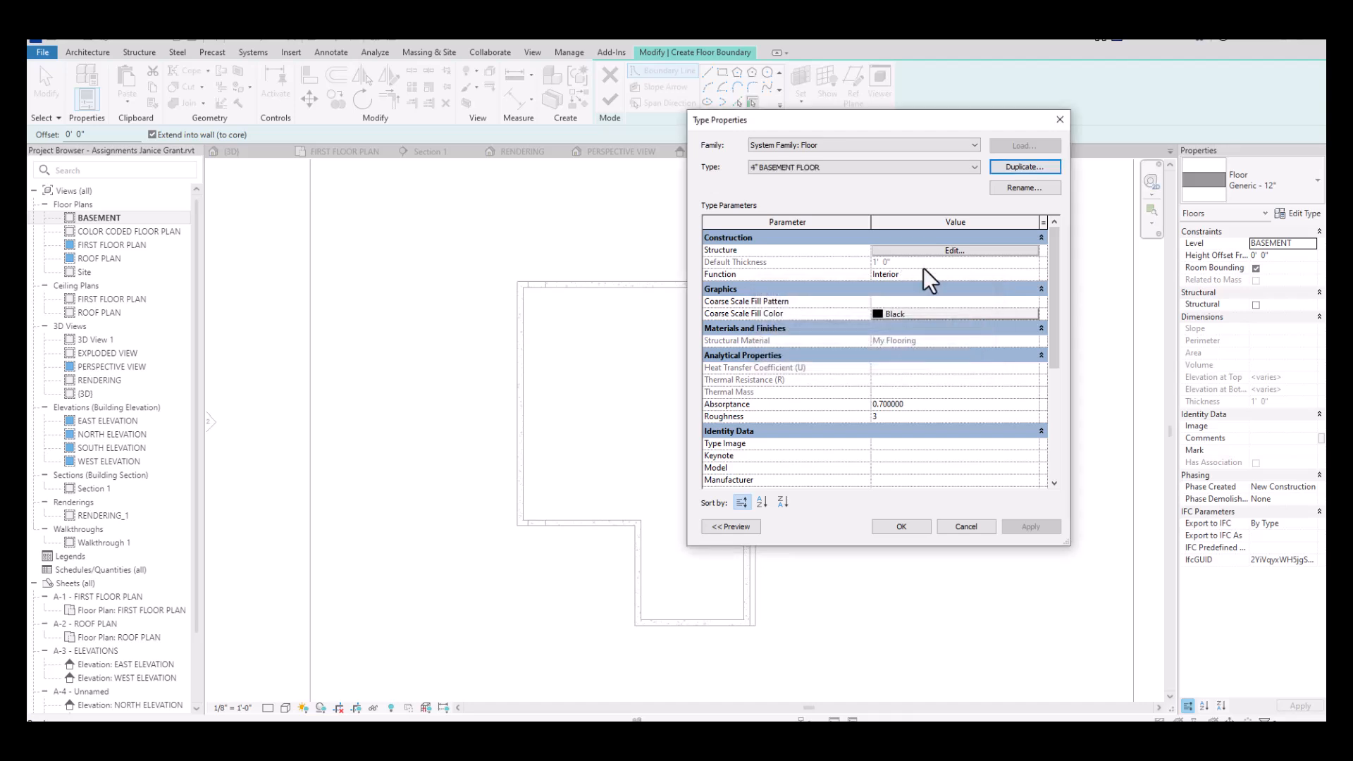
Set the structure layer of the 4" BASEMENT FLOOR type to a thickness of 4" and apply the type.
{"action": "left_click", "coordinate": [929, 250]}
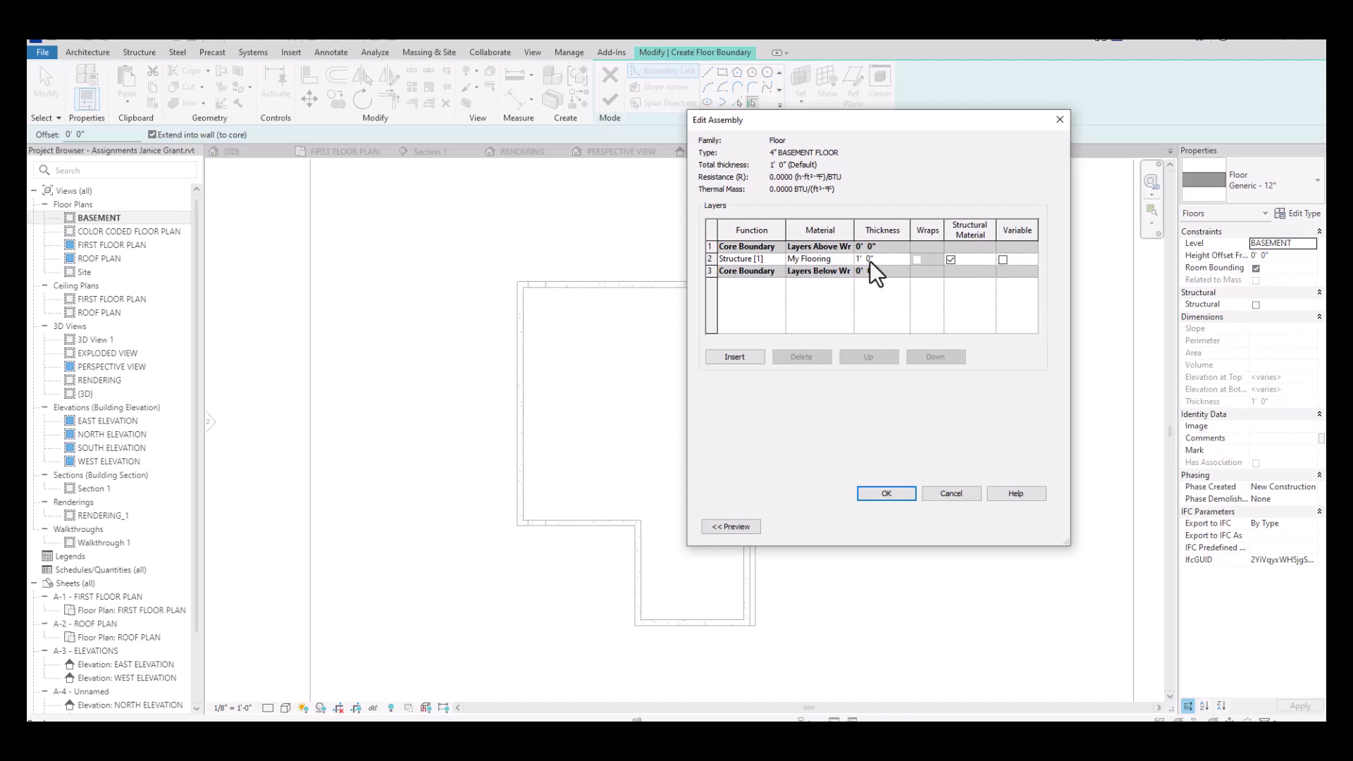
{"action": "left_click", "coordinate": [870, 260]}
{"action": "type", "text": "4"}
{"action": "left_click", "coordinate": [885, 493]}
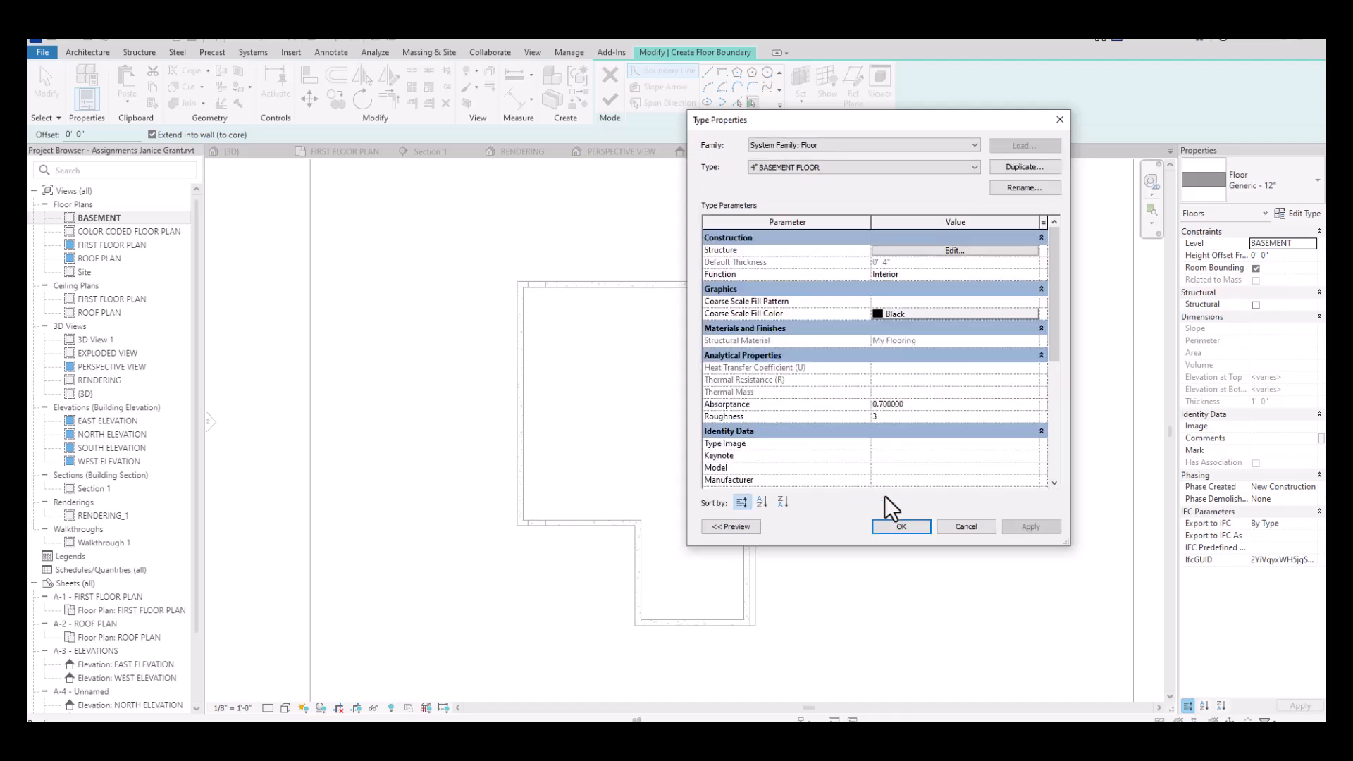
{"action": "left_click", "coordinate": [907, 527]}
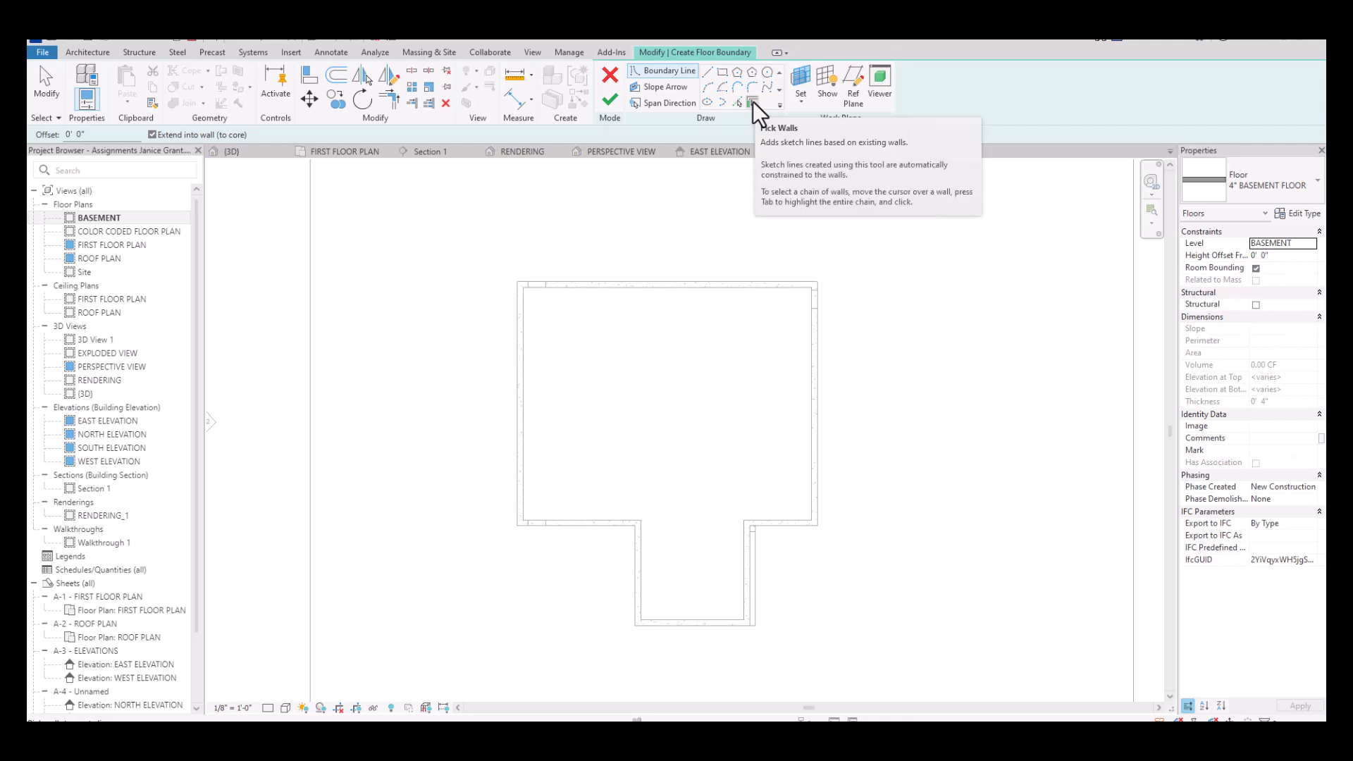
Create the basement floor with Pick Walls, following the inner faces of all foundation walls as its boundary.
{"action": "left_click", "coordinate": [751, 102]}
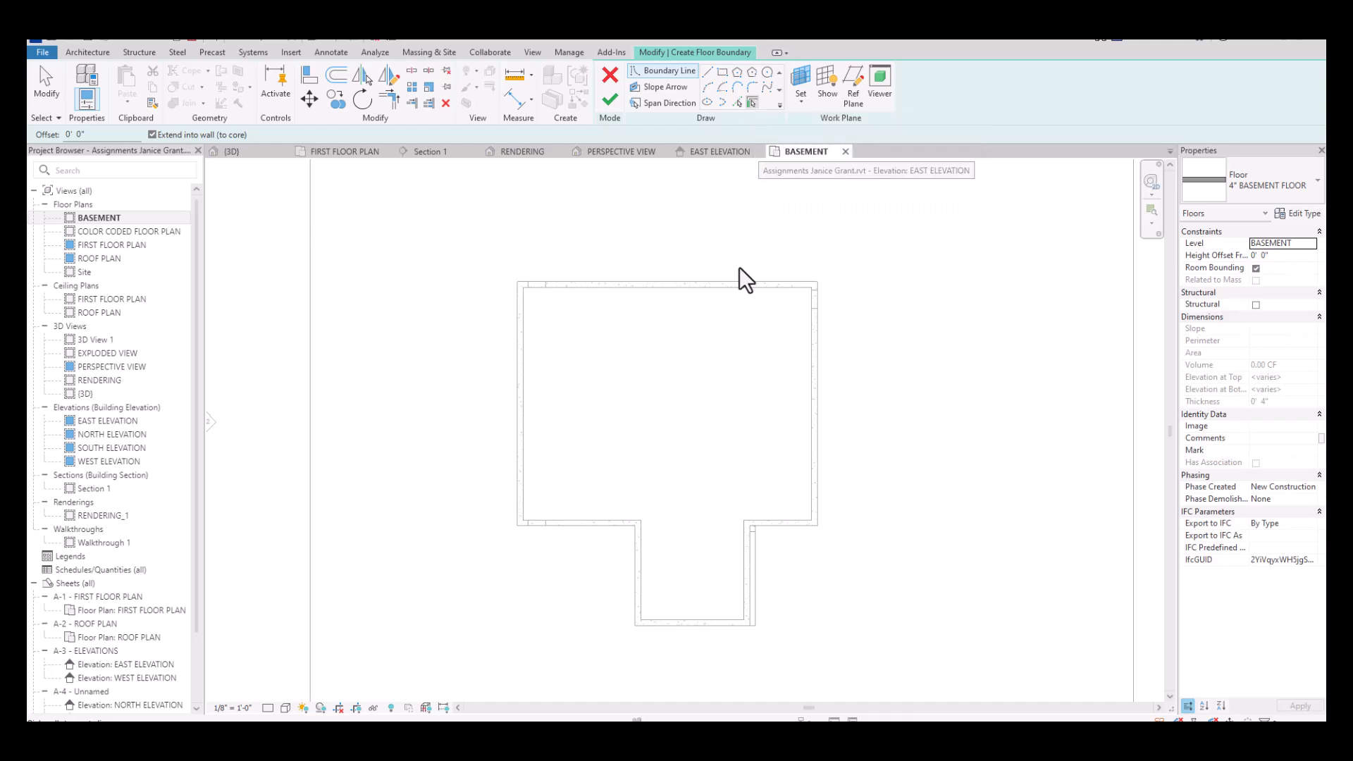
{"action": "left_click", "coordinate": [626, 287]}
{"action": "left_click", "coordinate": [526, 387]}
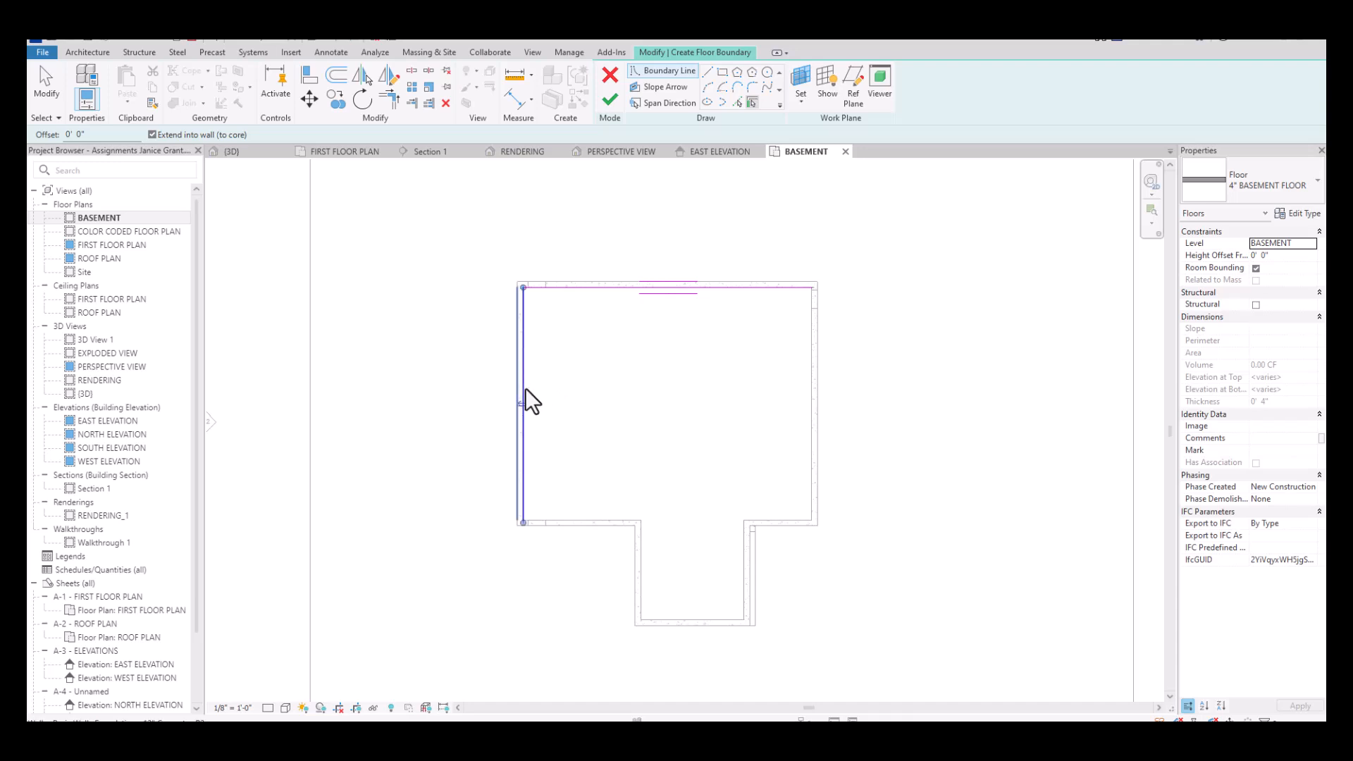
{"action": "left_click", "coordinate": [596, 520]}
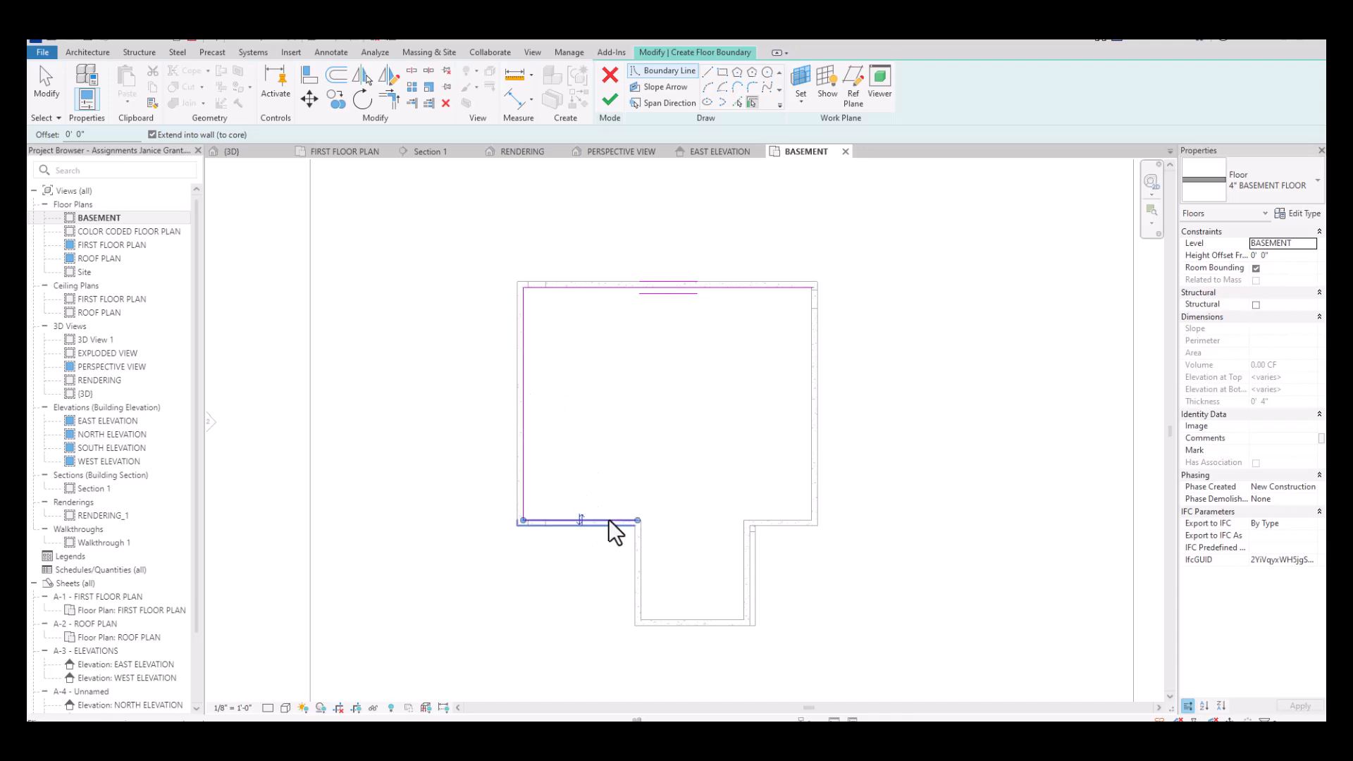
{"action": "left_click", "coordinate": [643, 585]}
{"action": "left_click", "coordinate": [673, 620]}
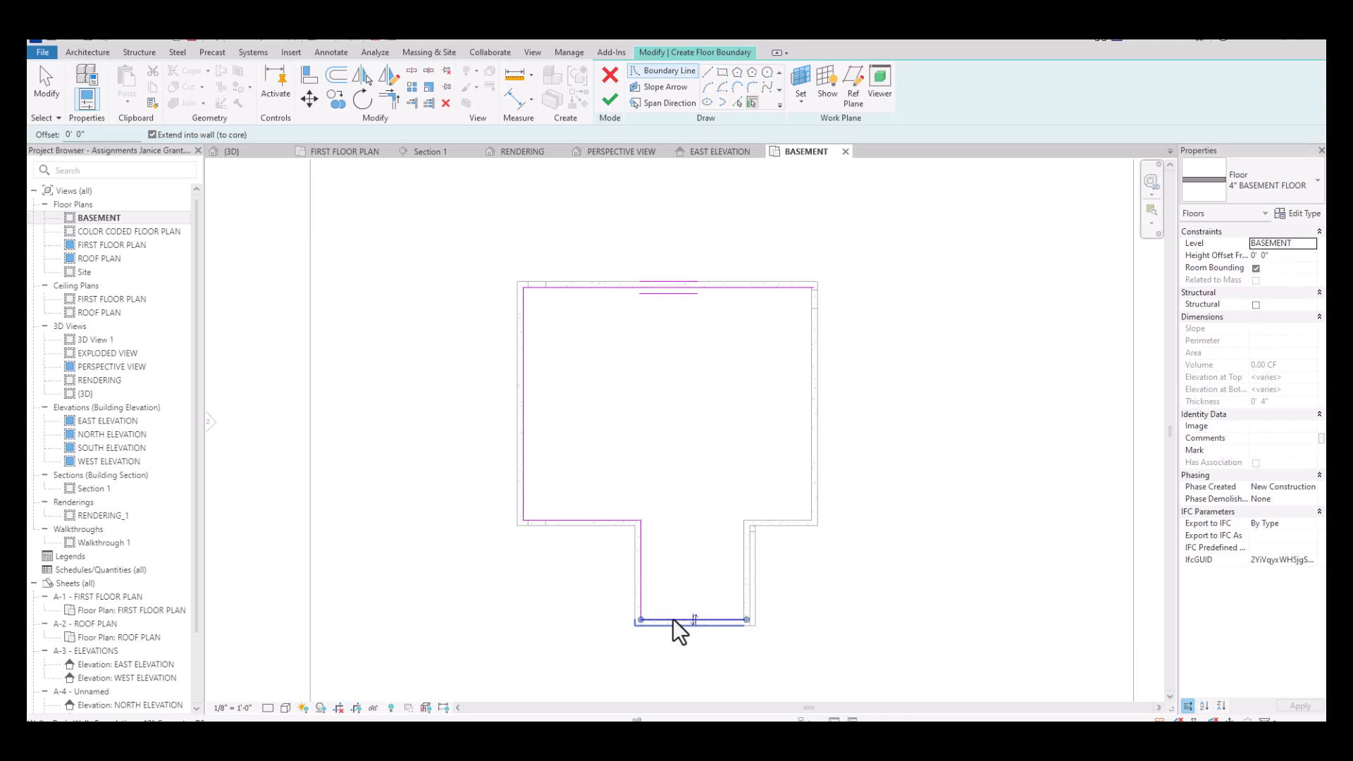
{"action": "left_click", "coordinate": [738, 582]}
{"action": "left_click", "coordinate": [773, 523]}
{"action": "left_click", "coordinate": [810, 444]}
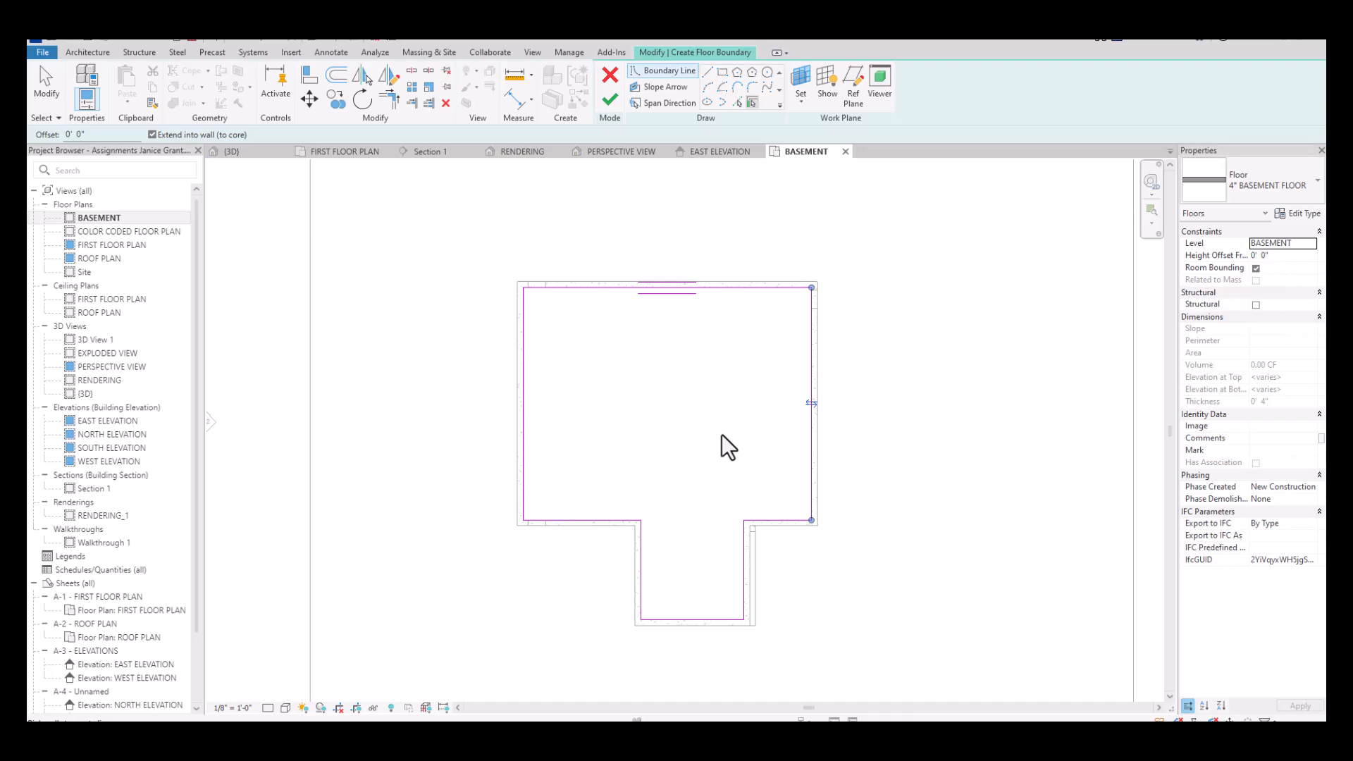
{"action": "left_click", "coordinate": [603, 99]}
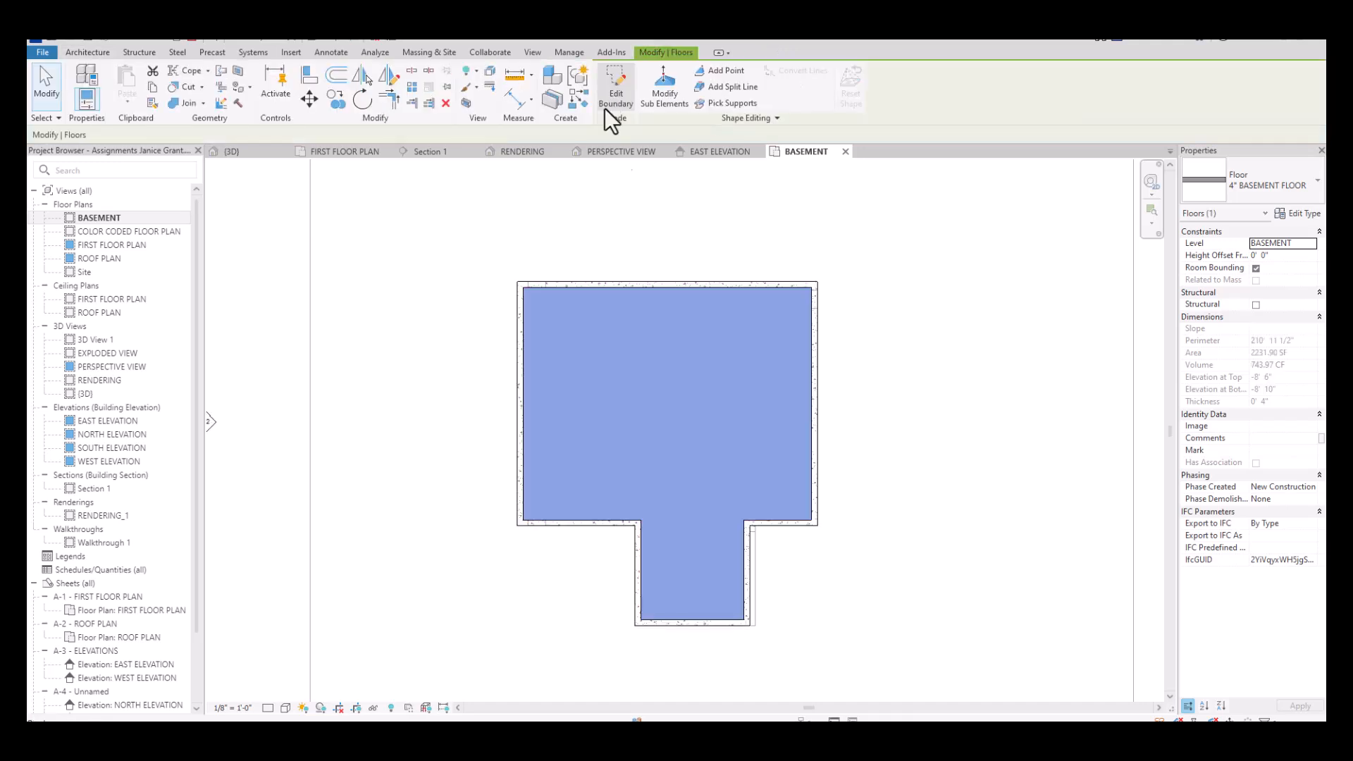
{"action": "left_click", "coordinate": [479, 455]}
Extend the crop region of Section 1 downward past the BASEMENT level and the footings.
{"action": "double_click", "coordinate": [95, 489]}
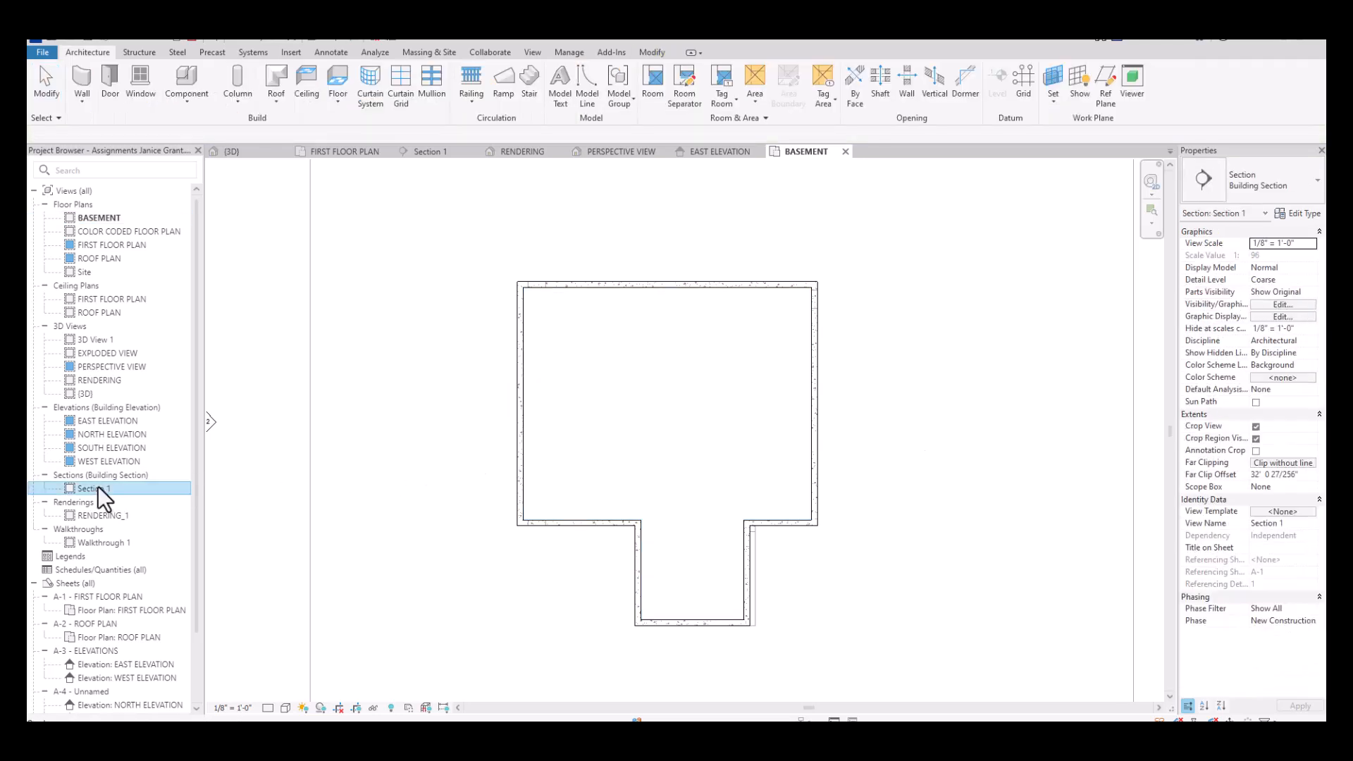
{"action": "scroll", "coordinate": [571, 558], "scroll_direction": "down", "scroll_amount": 4}
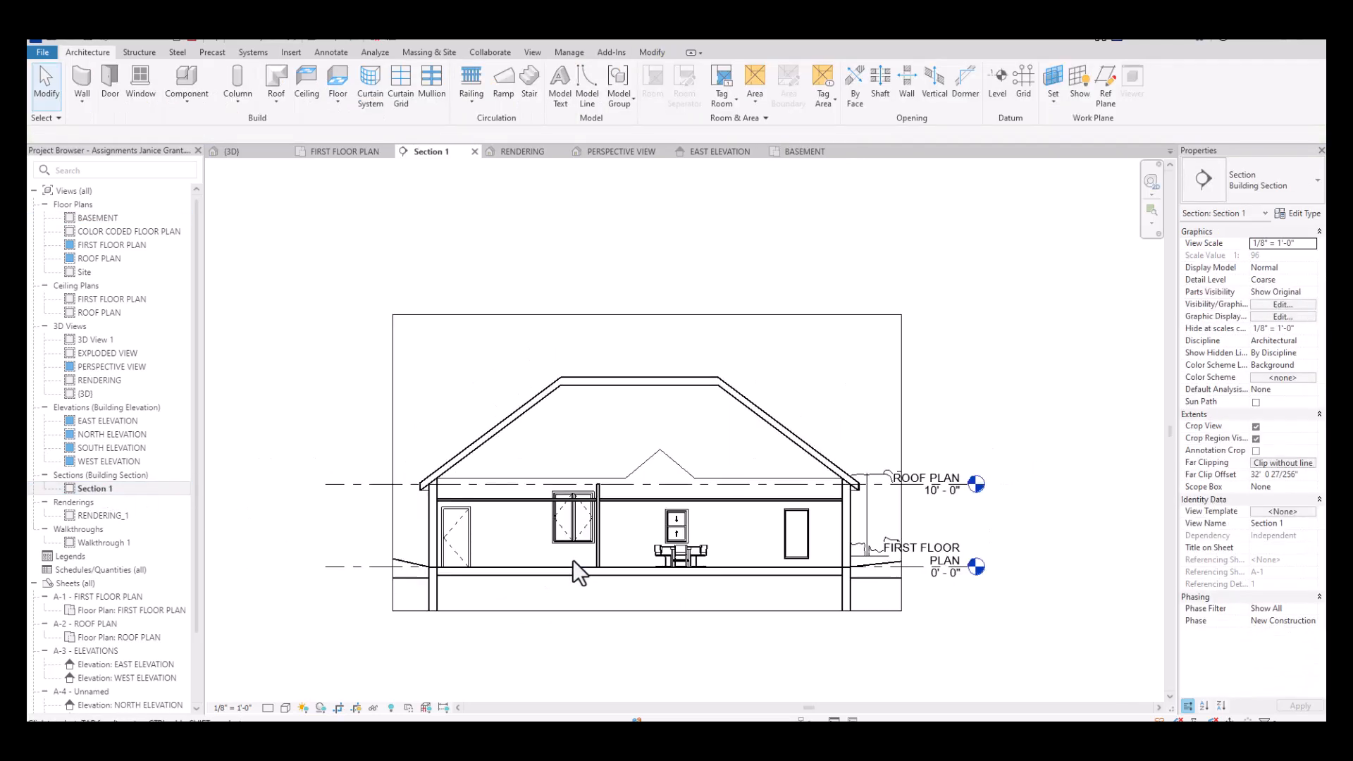
{"action": "left_click", "coordinate": [667, 501]}
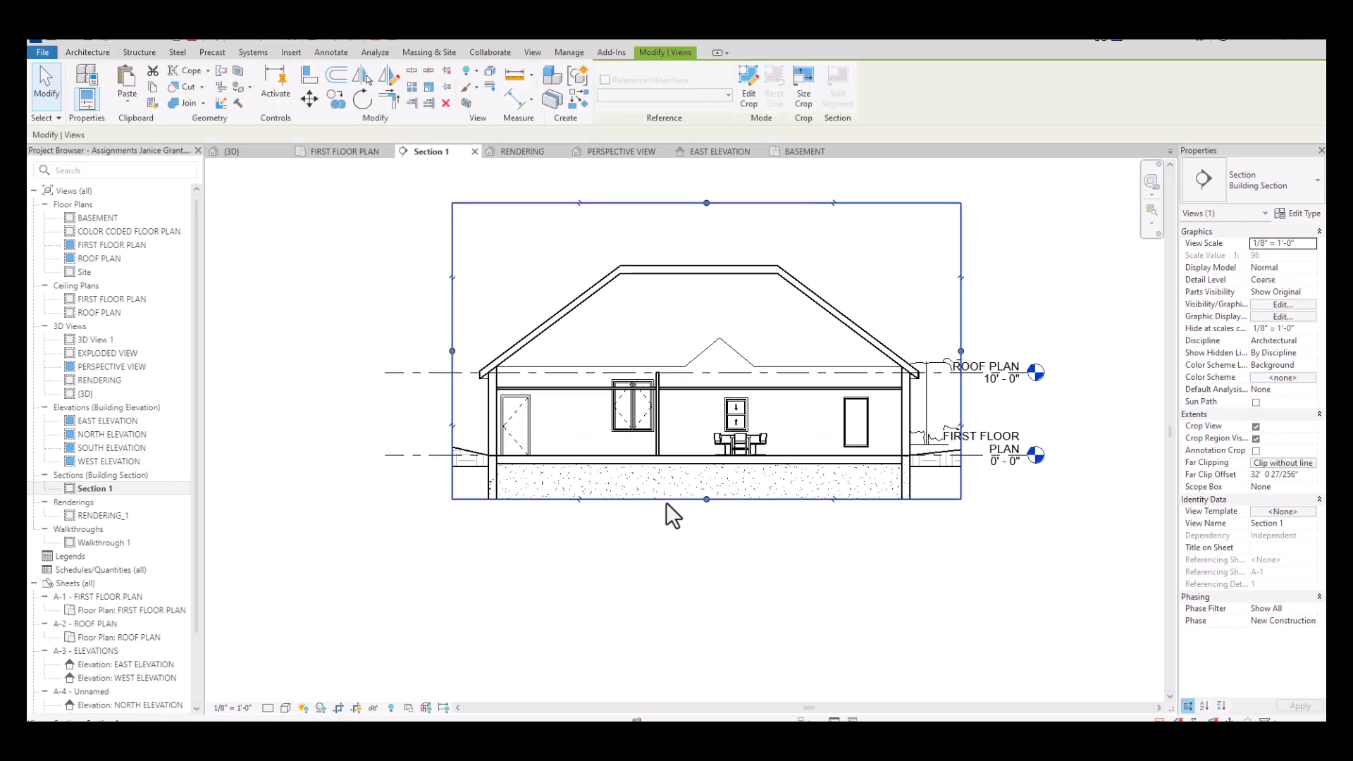
{"action": "left_click_drag", "start_coordinate": [707, 499], "coordinate": [707, 570]}
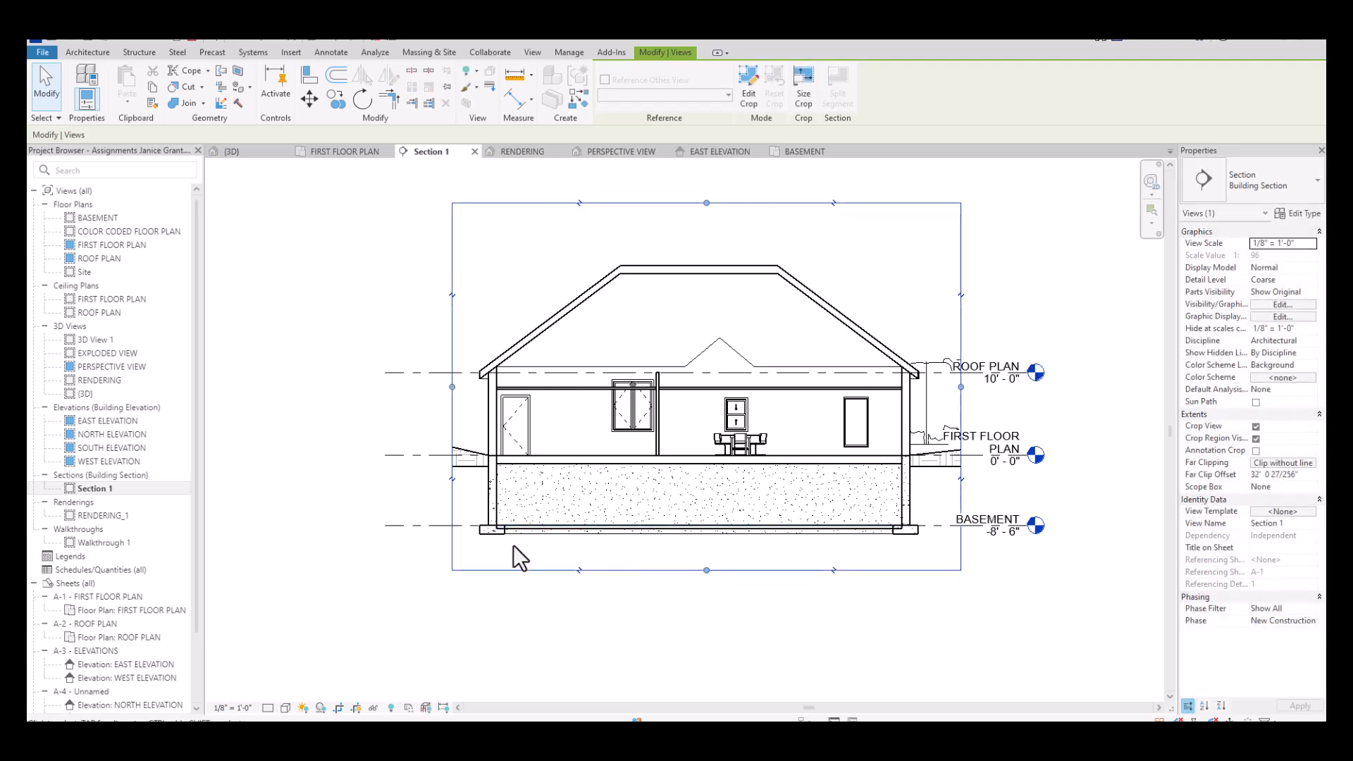
{"action": "scroll", "coordinate": [564, 544], "scroll_direction": "up", "scroll_amount": 2}
{"action": "middle_click_drag", "start_coordinate": [615, 571], "coordinate": [534, 553]}
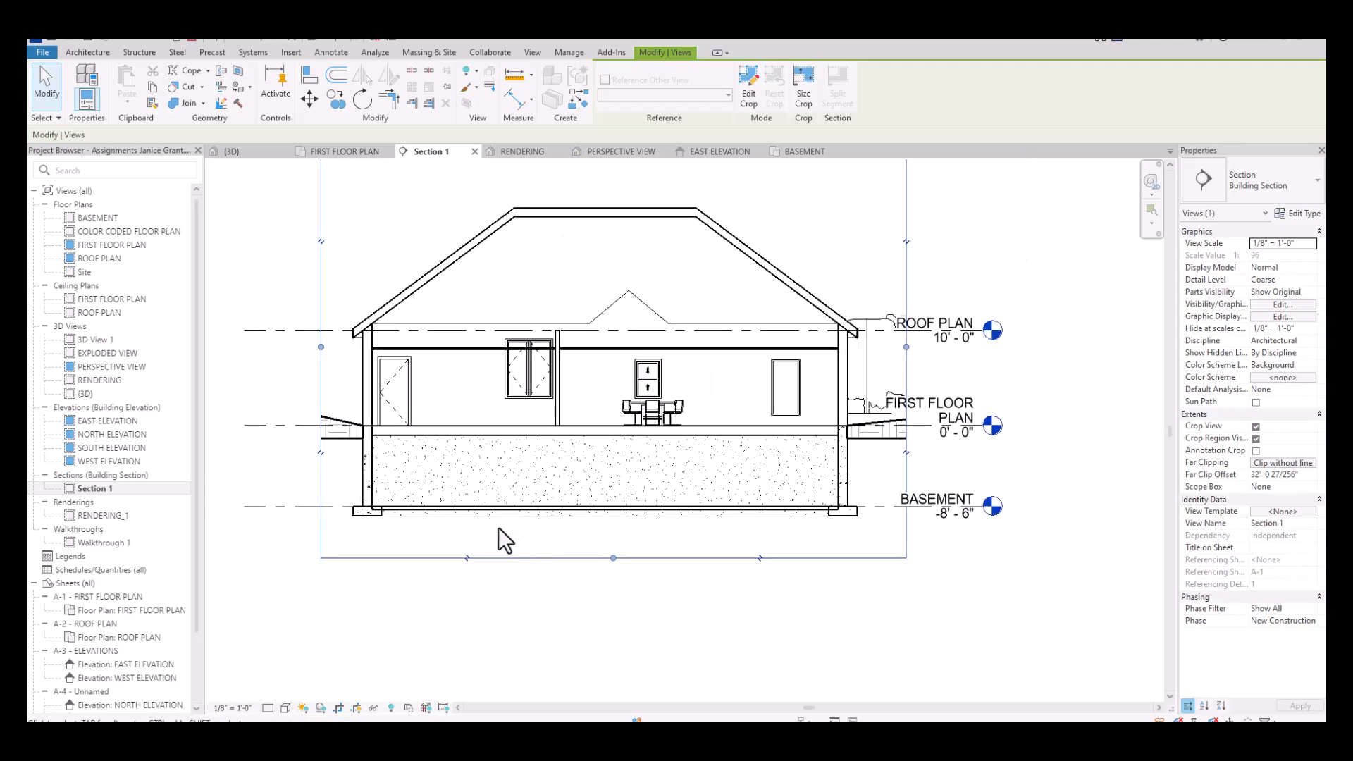
In Section 1, raise the 4" BASEMENT FLOOR by setting its height offset from the BASEMENT level to 4".
{"action": "double_click", "coordinate": [121, 216]}
{"action": "double_click", "coordinate": [91, 488]}
{"action": "left_click", "coordinate": [692, 508]}
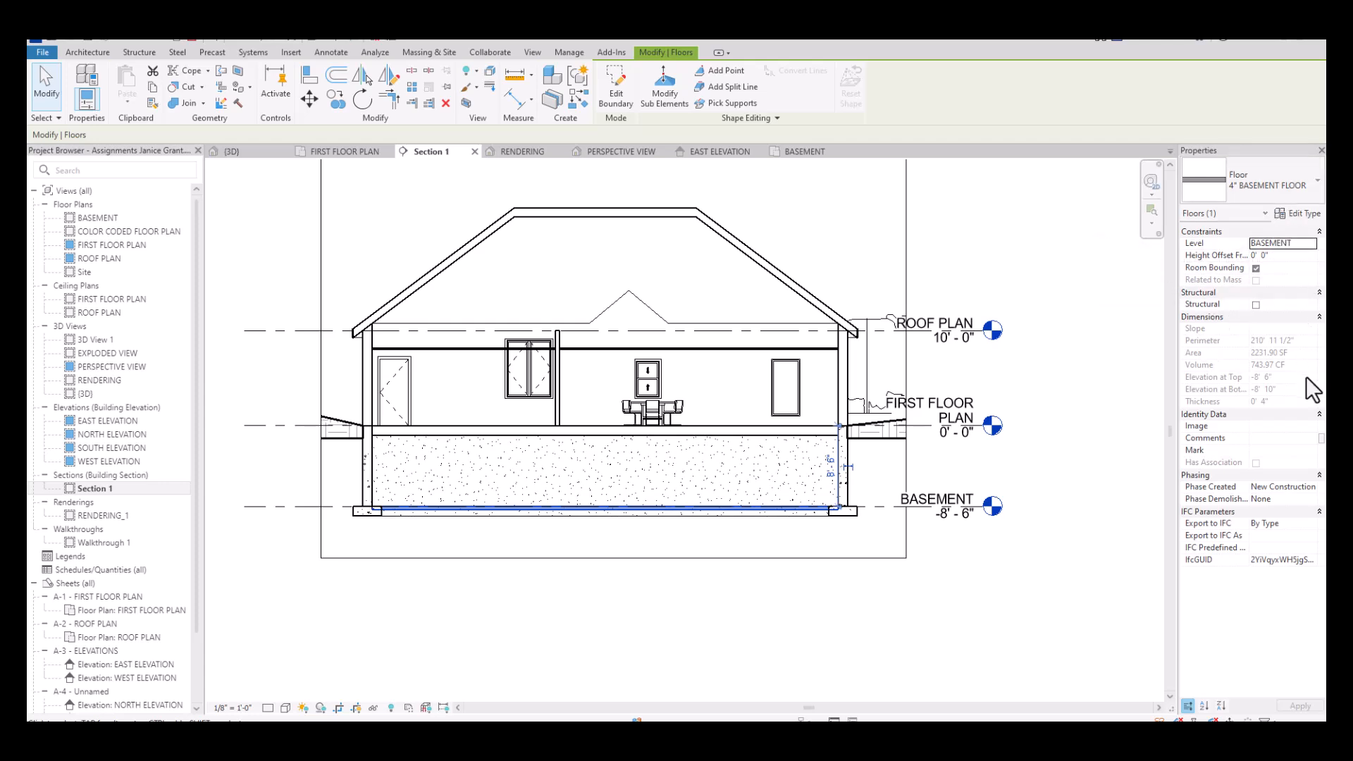
{"action": "left_click", "coordinate": [1285, 256]}
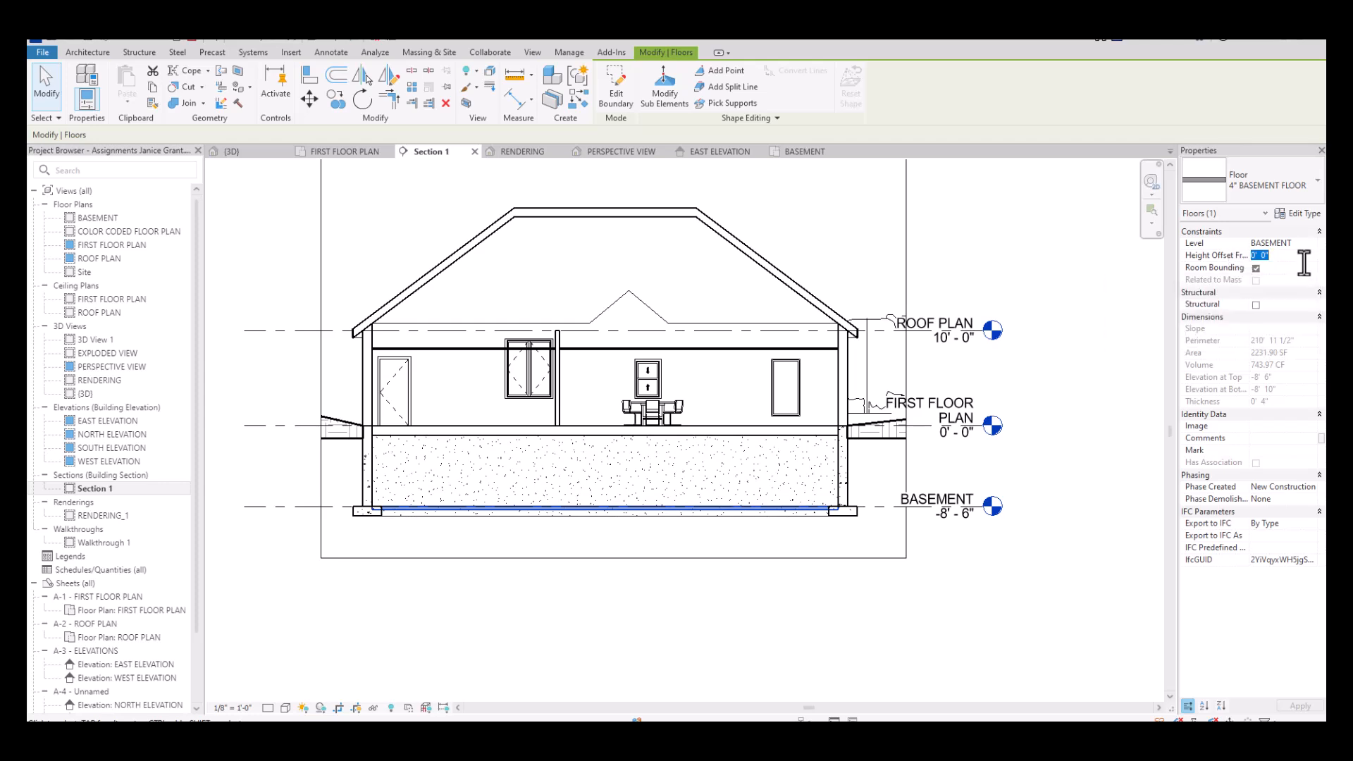
{"action": "type", "text": "4"}
{"action": "key", "text": "Return"}
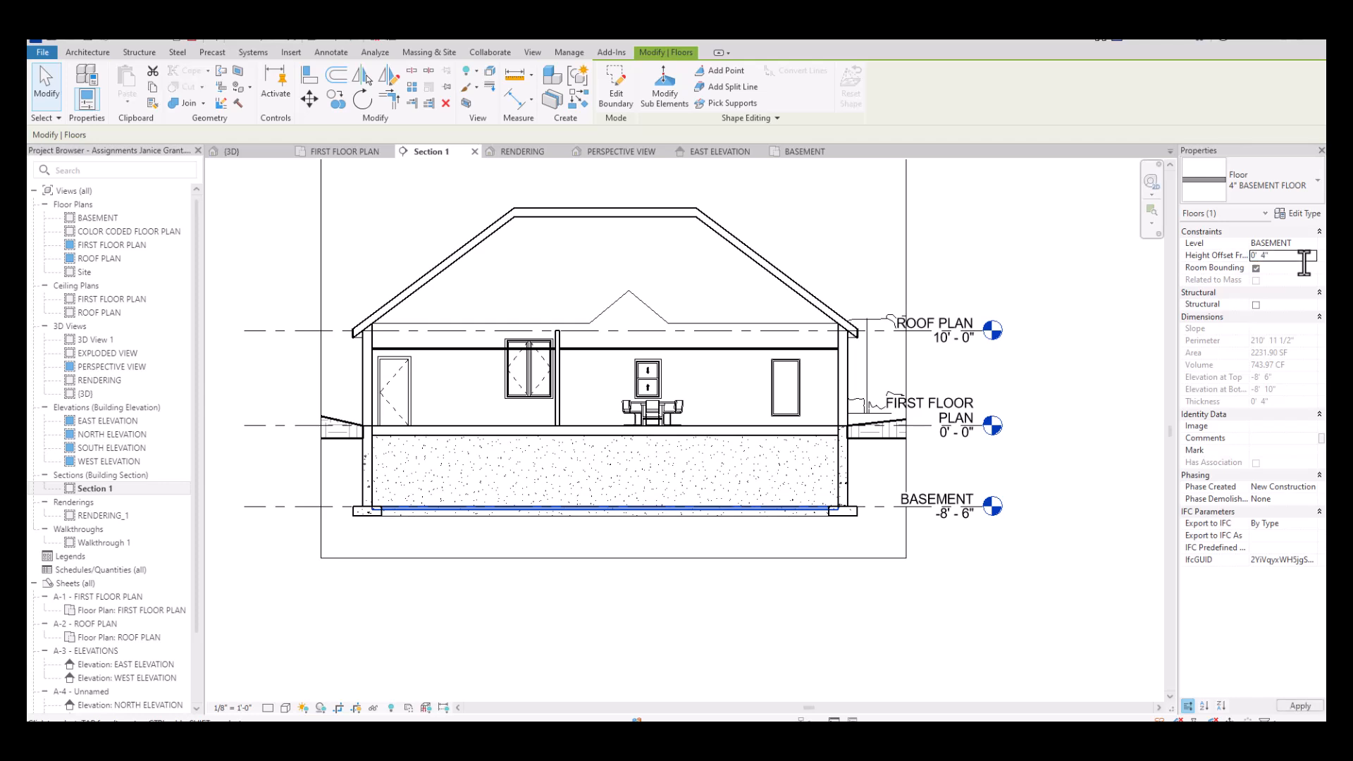
{"action": "left_click", "coordinate": [1302, 705]}
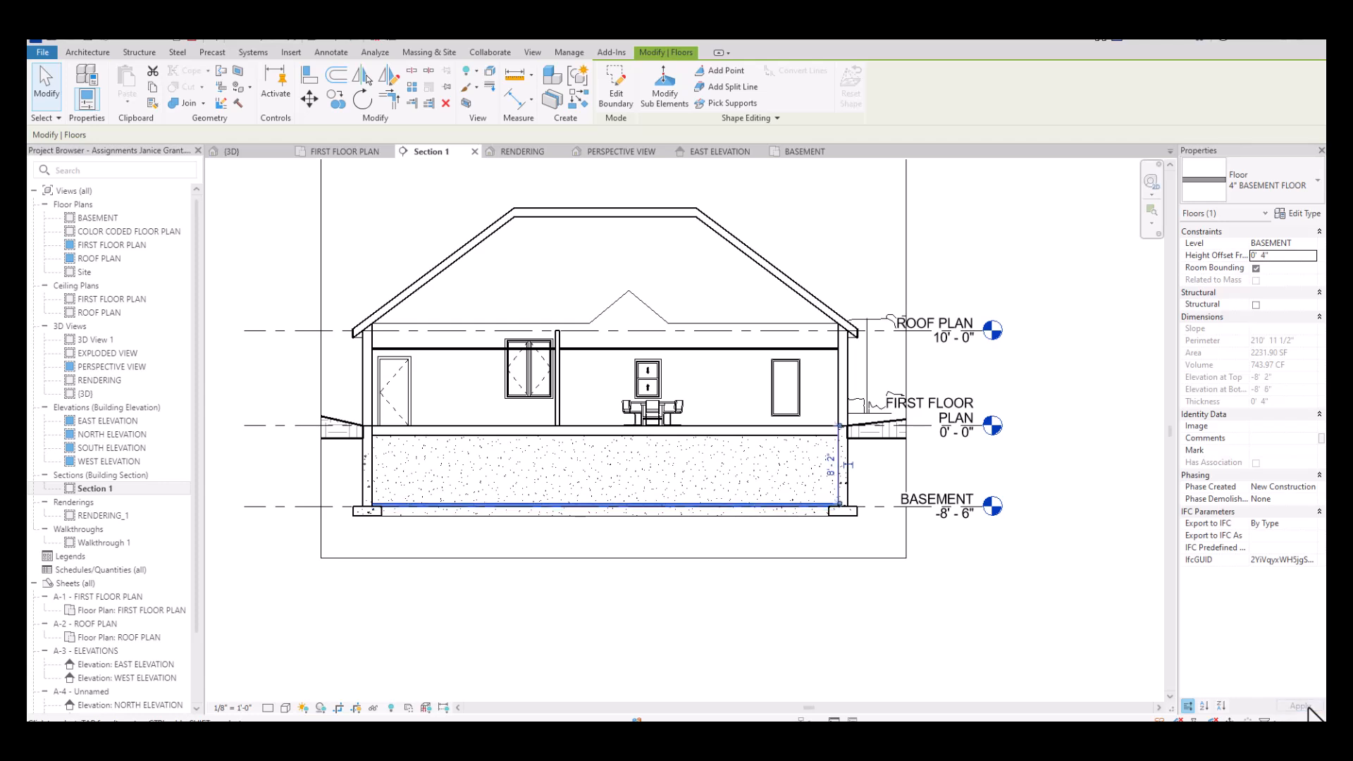
{"action": "left_click", "coordinate": [480, 601]}
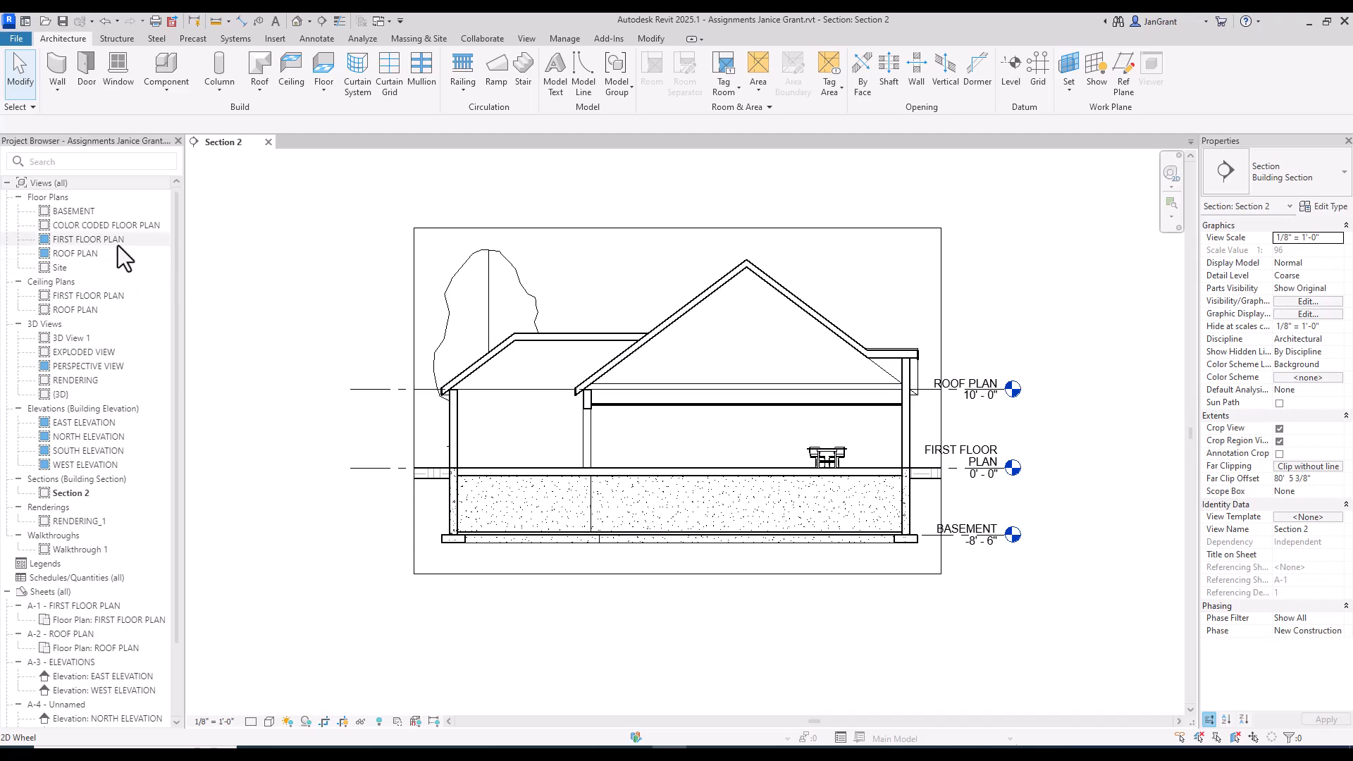
Open the BASEMENT floor plan and set the top level of its underlay range to Unbounded.
{"action": "double_click", "coordinate": [87, 213]}
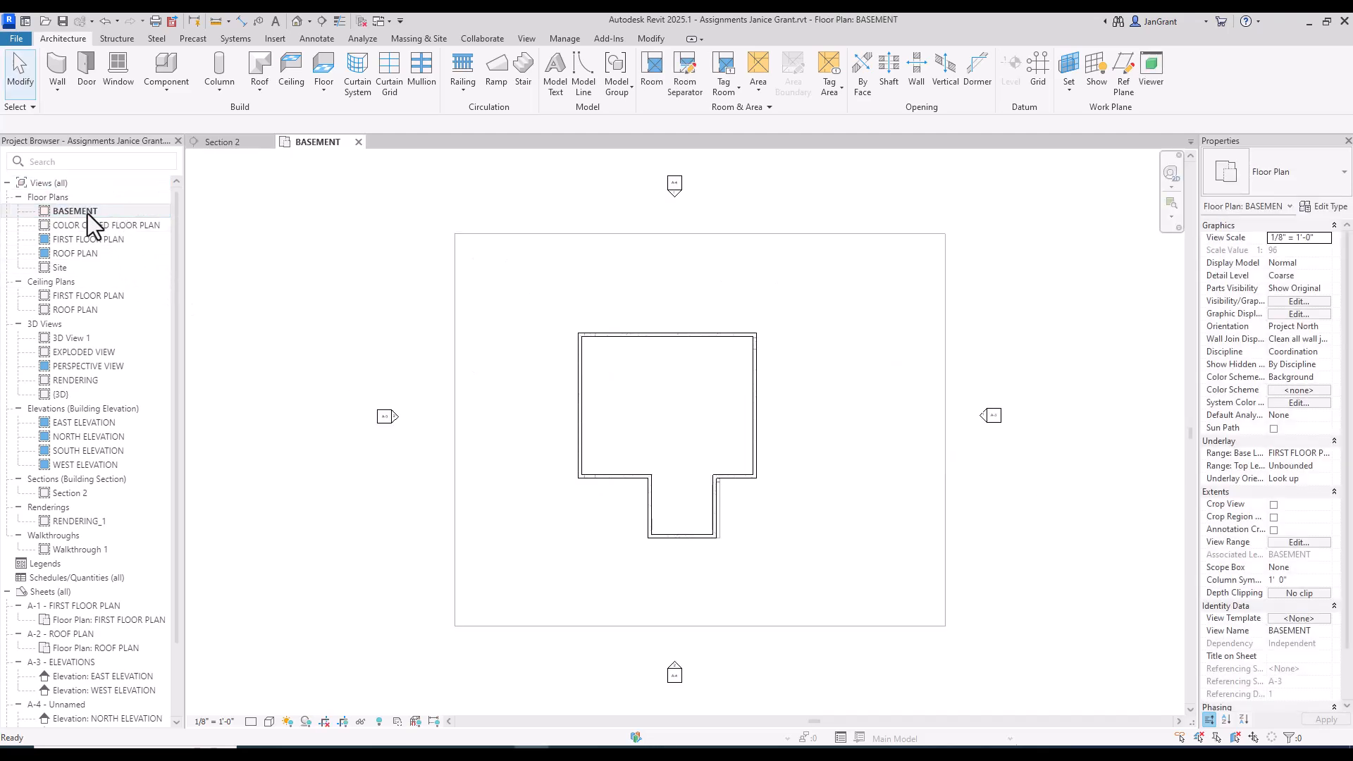
{"action": "scroll", "coordinate": [670, 410], "scroll_direction": "up", "scroll_amount": 2}
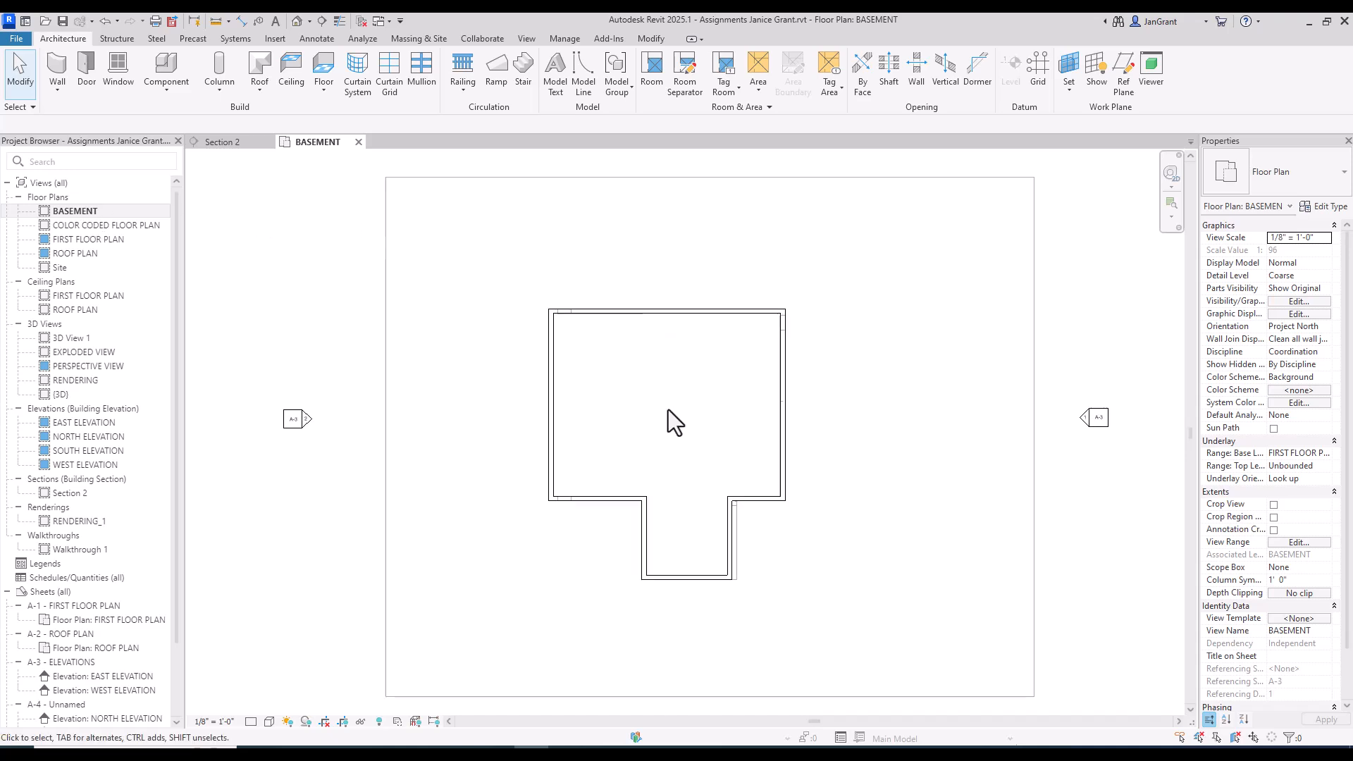
{"action": "scroll", "coordinate": [718, 408], "scroll_direction": "up", "scroll_amount": 2}
{"action": "middle_click_drag", "start_coordinate": [718, 407], "coordinate": [630, 412]}
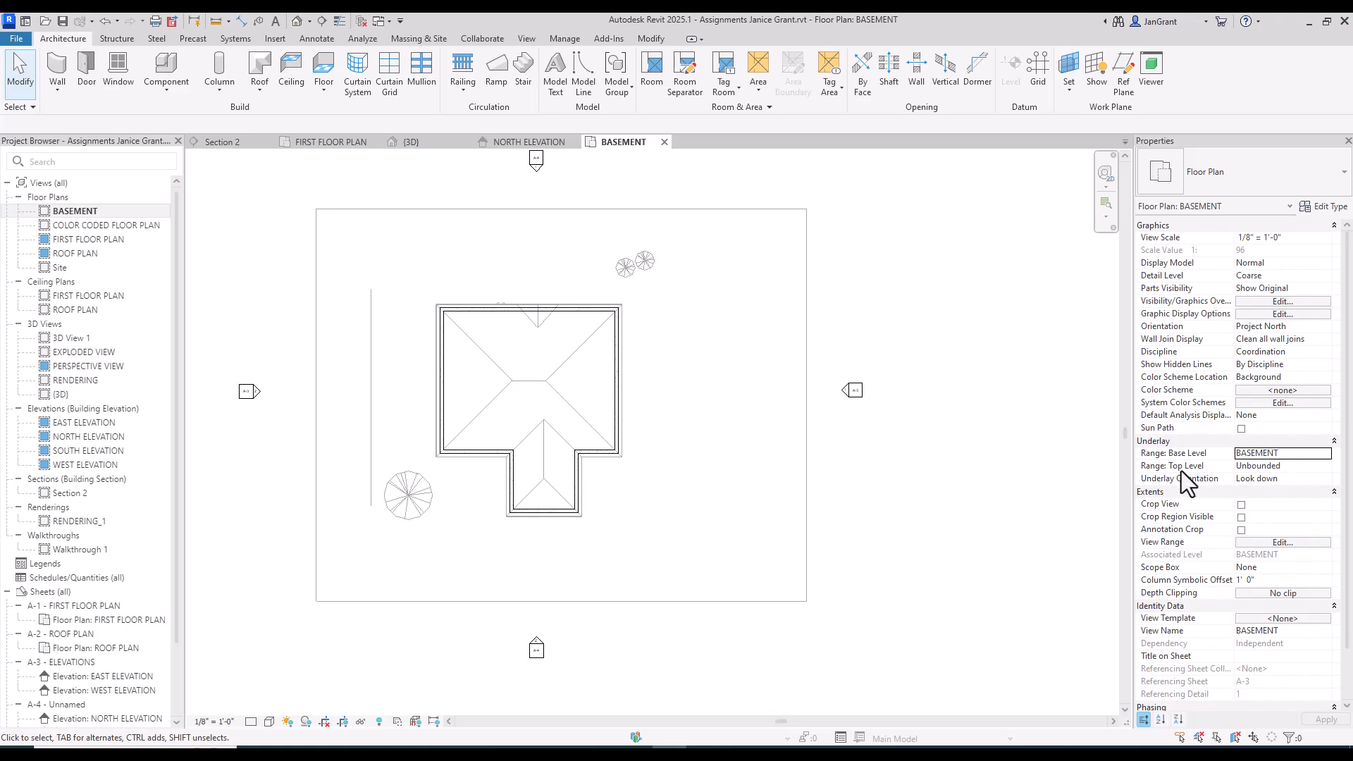
{"action": "left_click", "coordinate": [1326, 467]}
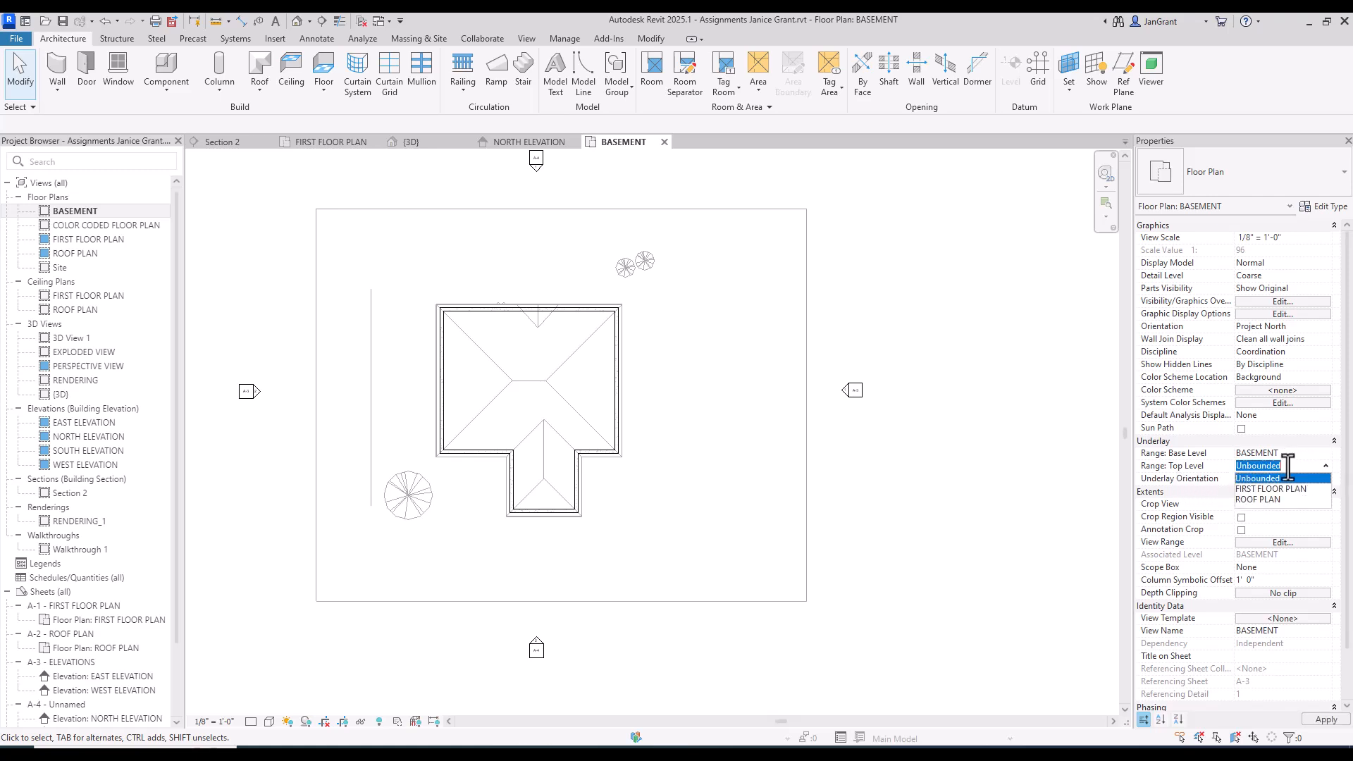
{"action": "left_click", "coordinate": [1286, 479]}
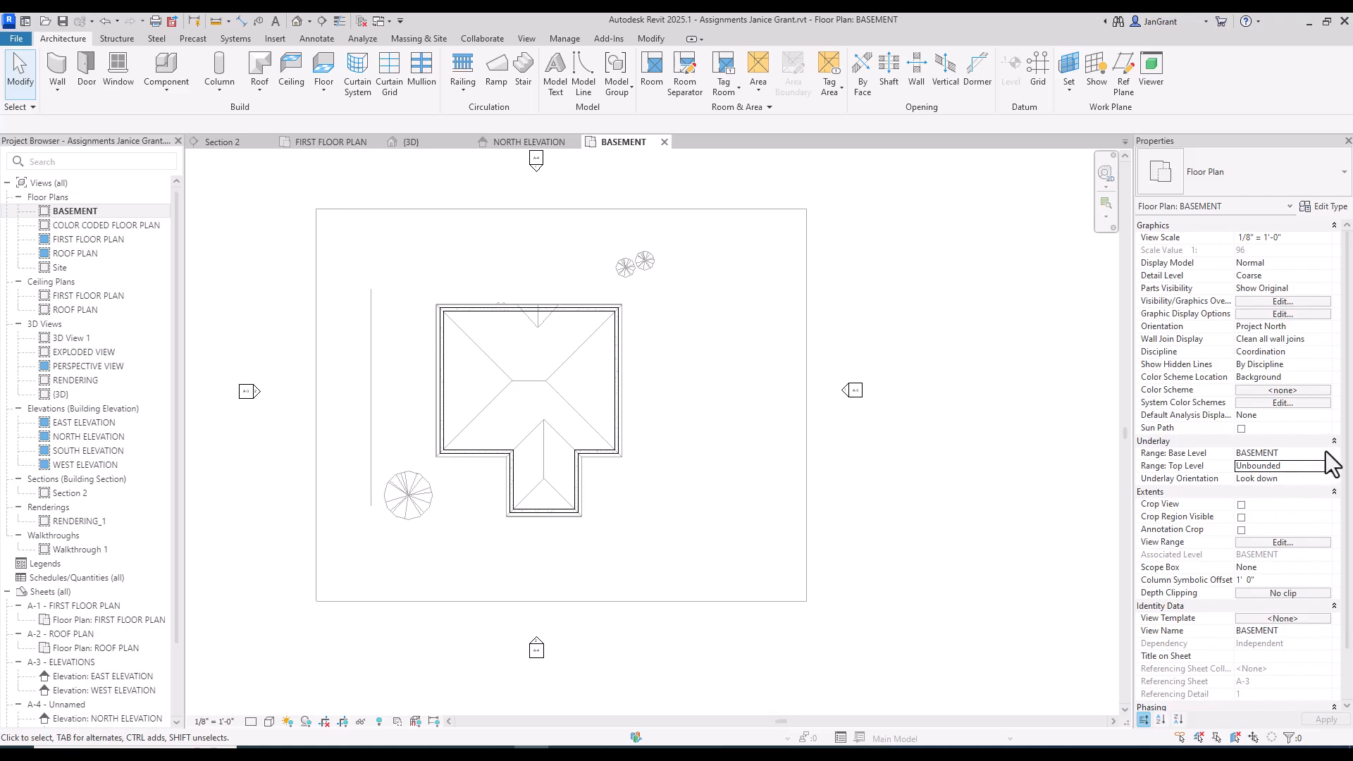
Try the BASEMENT plan underlay with FIRST FLOOR PLAN as the top level and the orientation set to Look up.
{"action": "left_click", "coordinate": [1327, 466]}
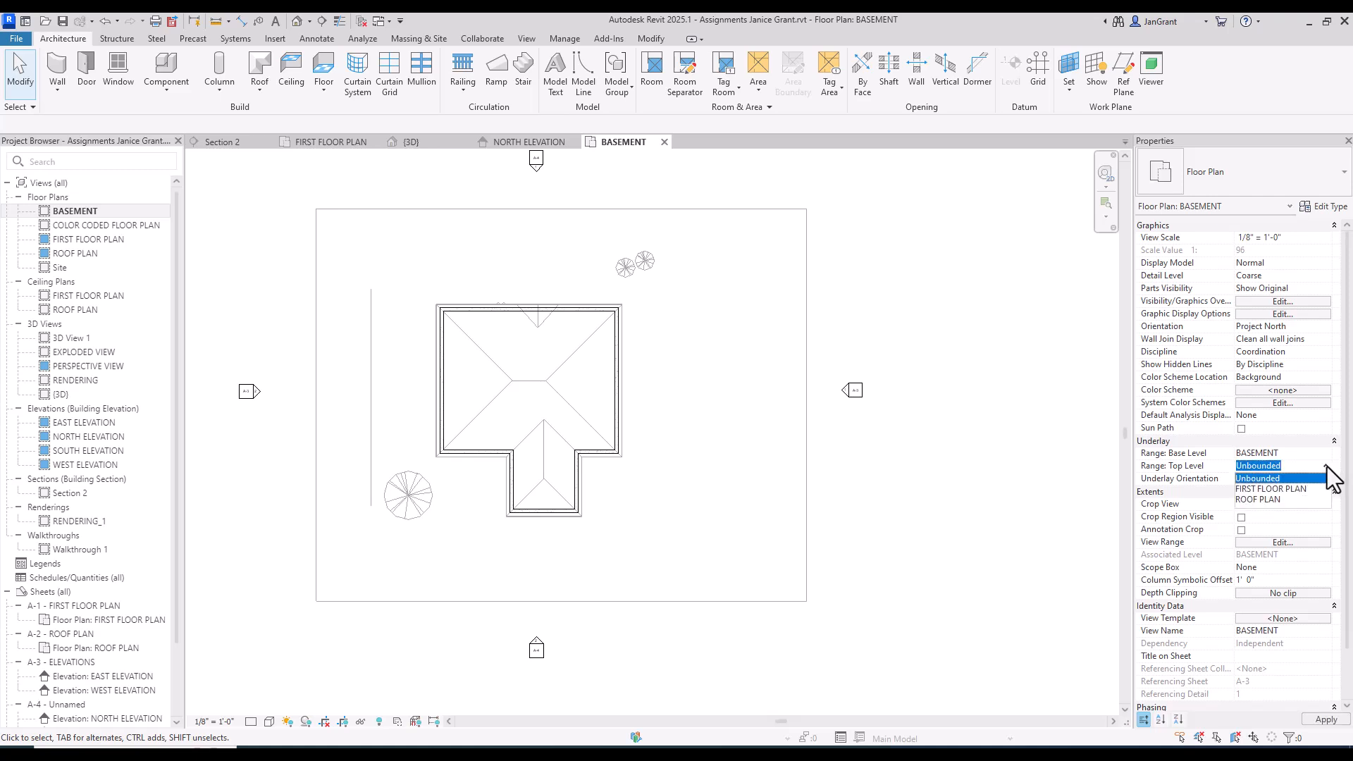
{"action": "left_click", "coordinate": [1304, 489]}
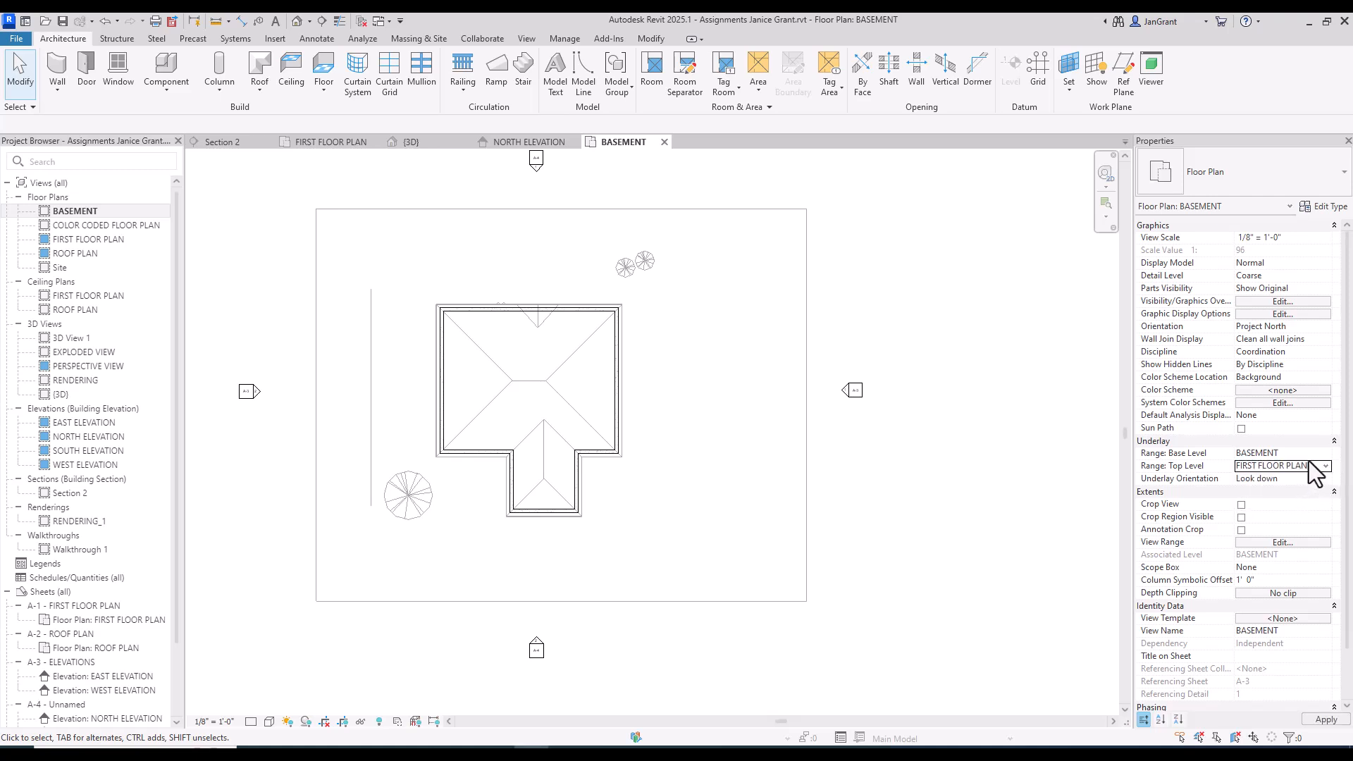
{"action": "left_click", "coordinate": [1326, 720]}
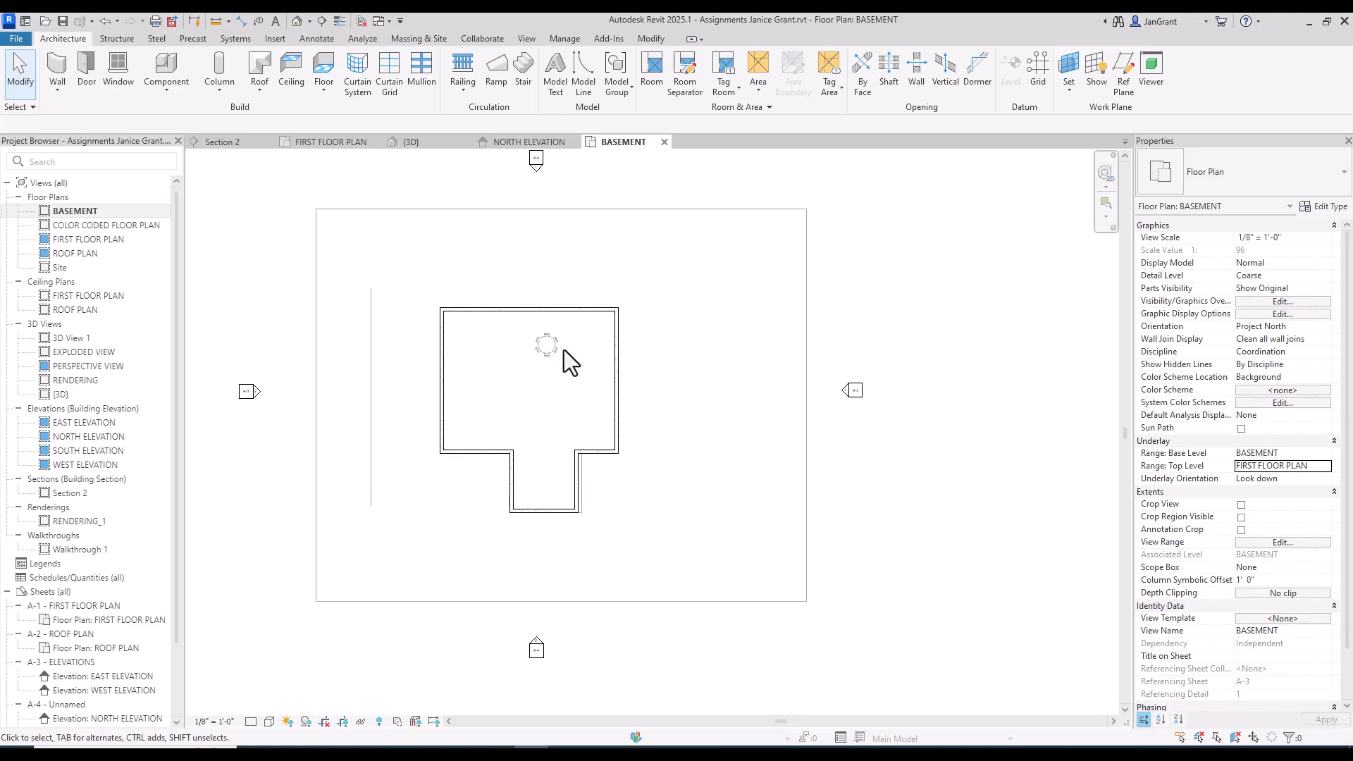
{"action": "left_click", "coordinate": [1325, 467]}
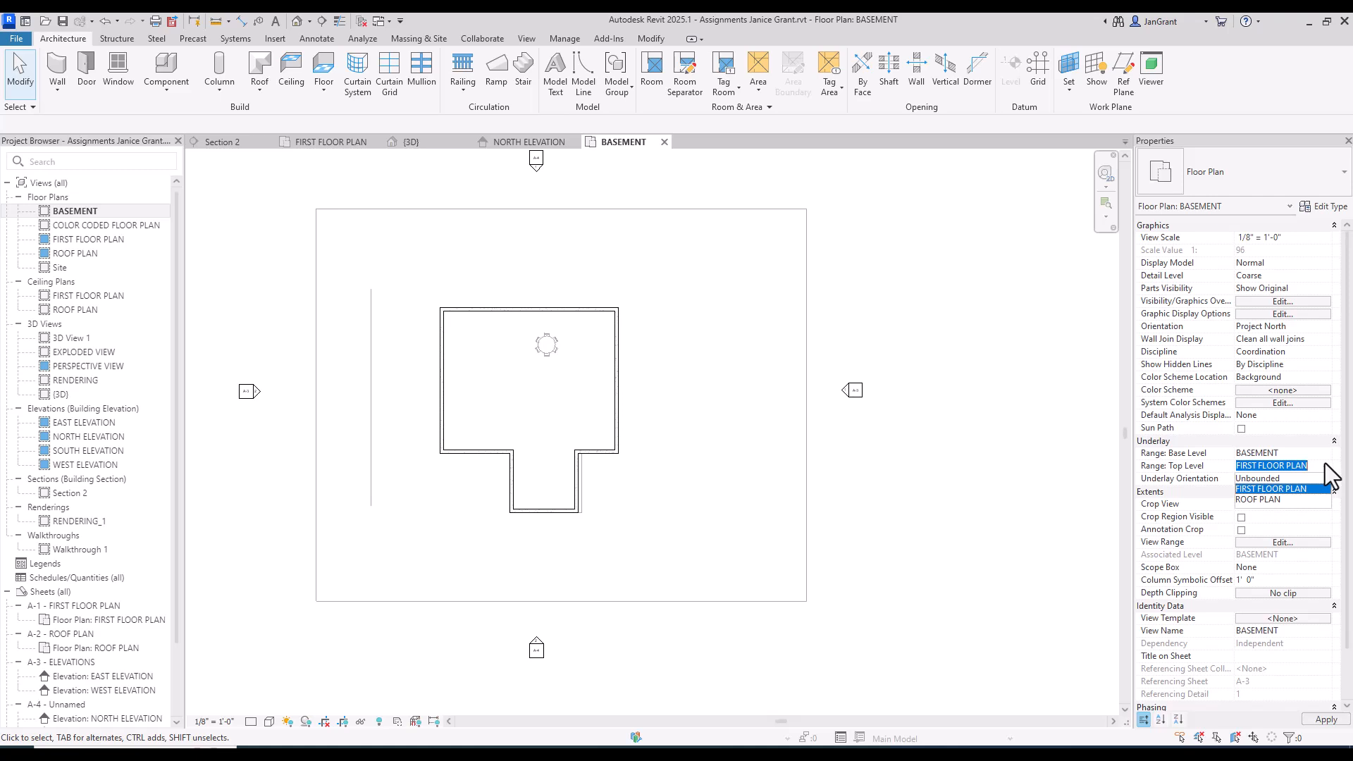
{"action": "left_click", "coordinate": [1325, 466]}
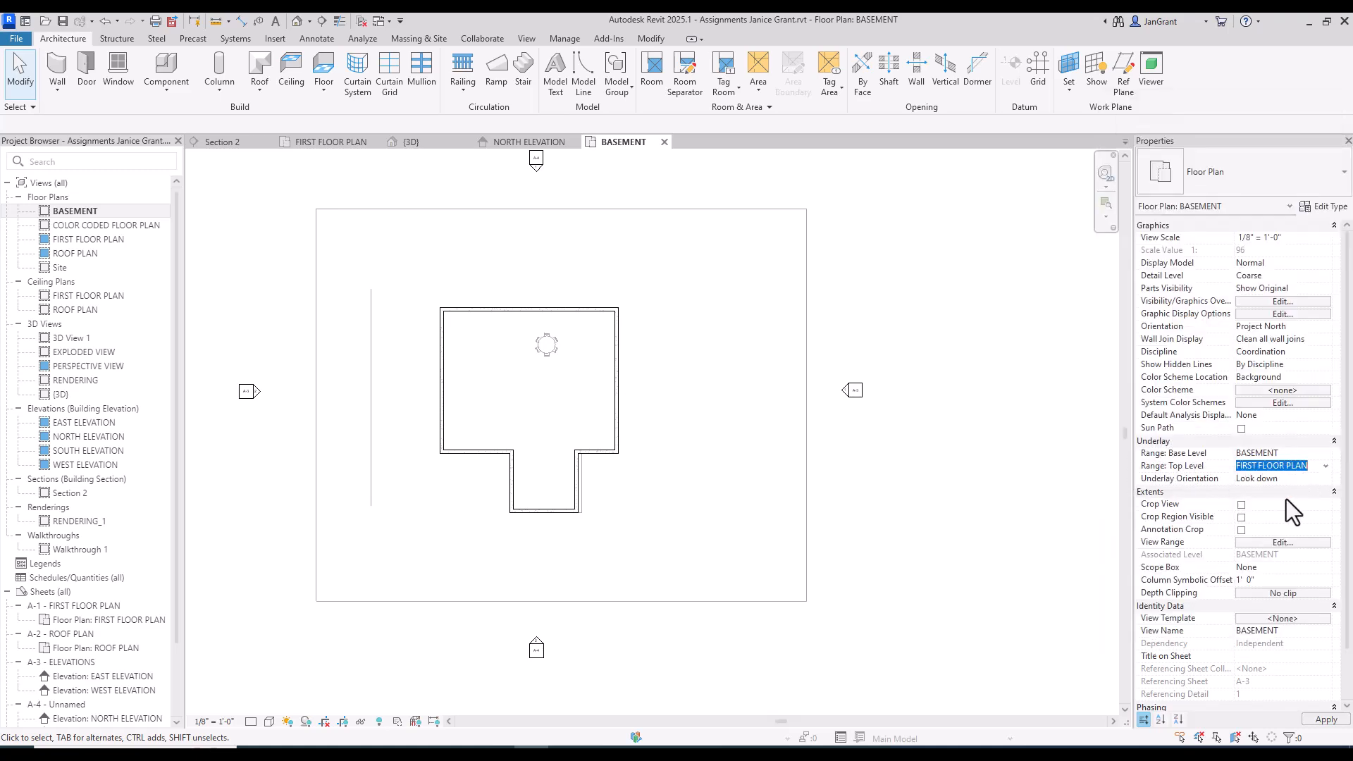
{"action": "left_click", "coordinate": [1325, 478]}
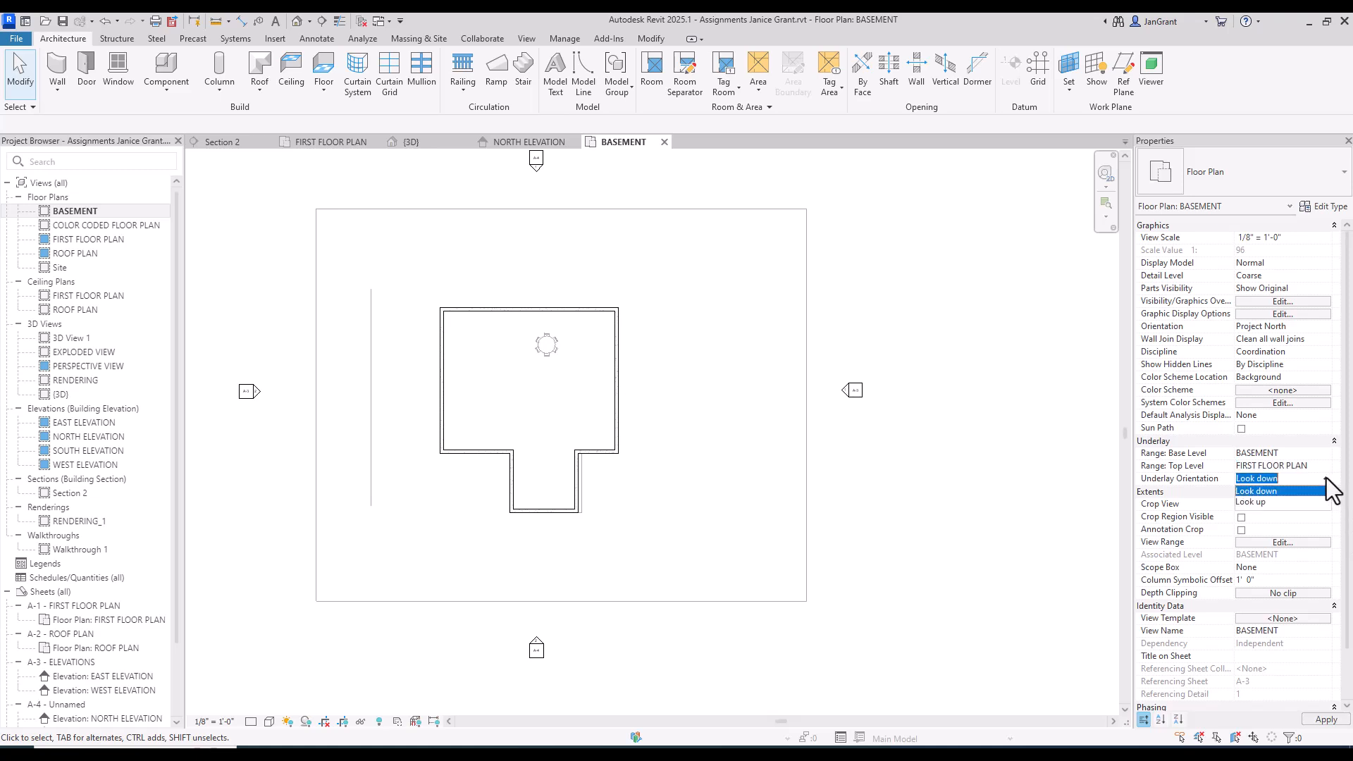
{"action": "left_click", "coordinate": [1261, 502]}
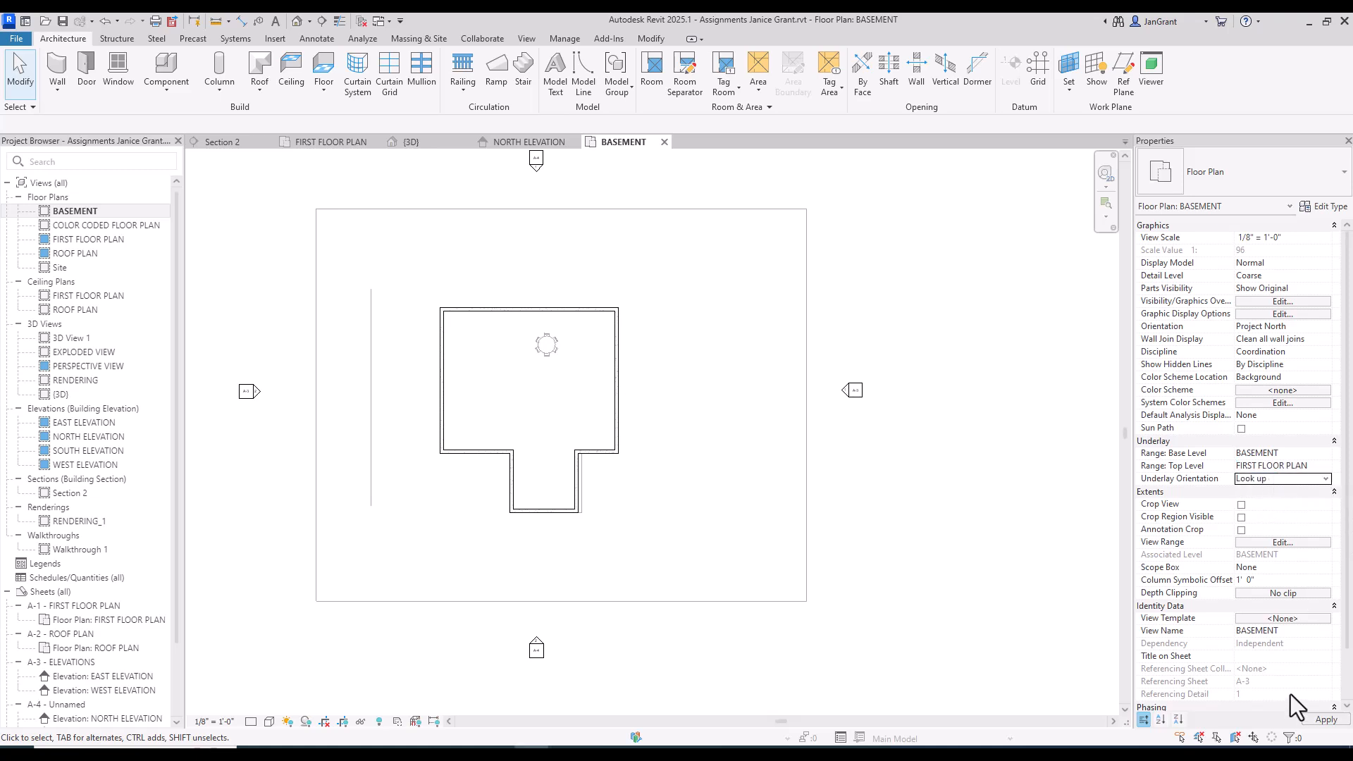
{"action": "left_click", "coordinate": [1327, 719]}
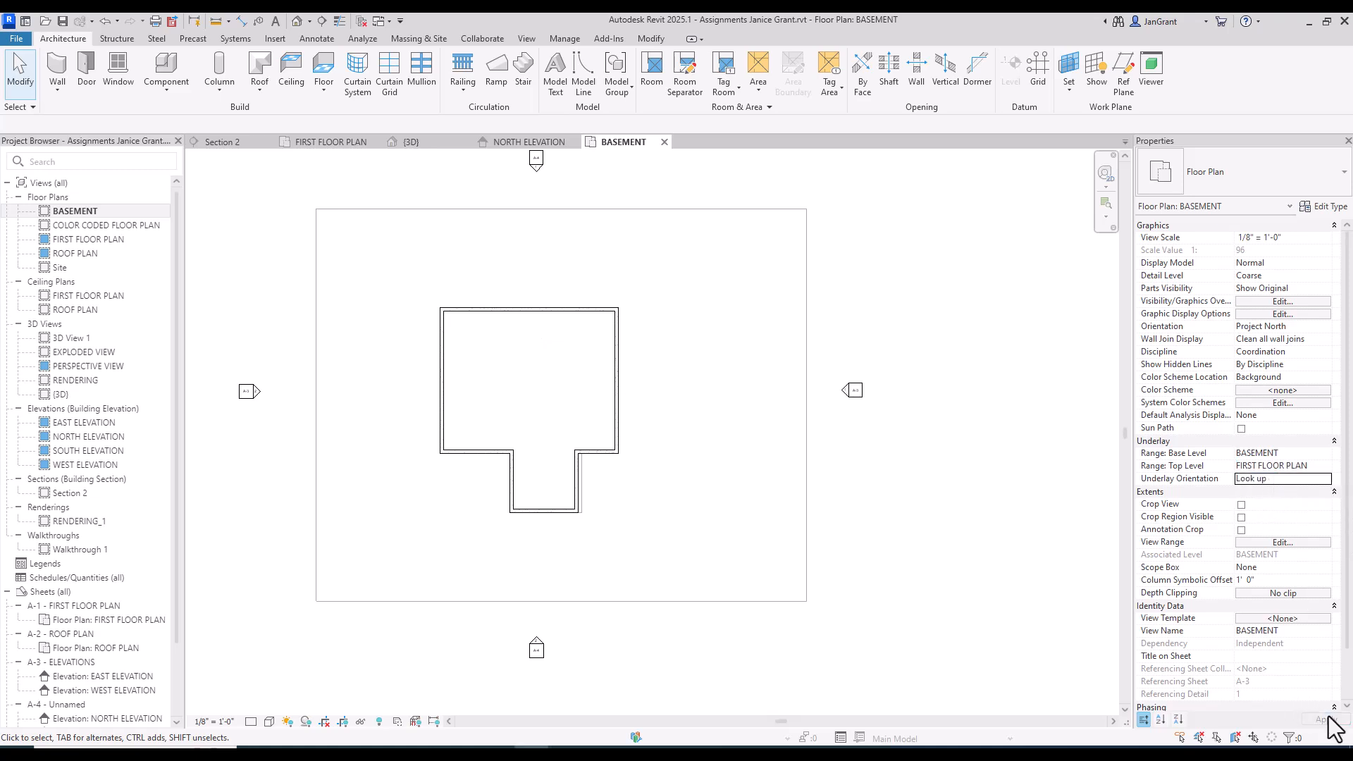
Set the plan's underlay to base level BASEMENT, top level Unbounded and orientation Look down.
{"action": "left_click", "coordinate": [1324, 453]}
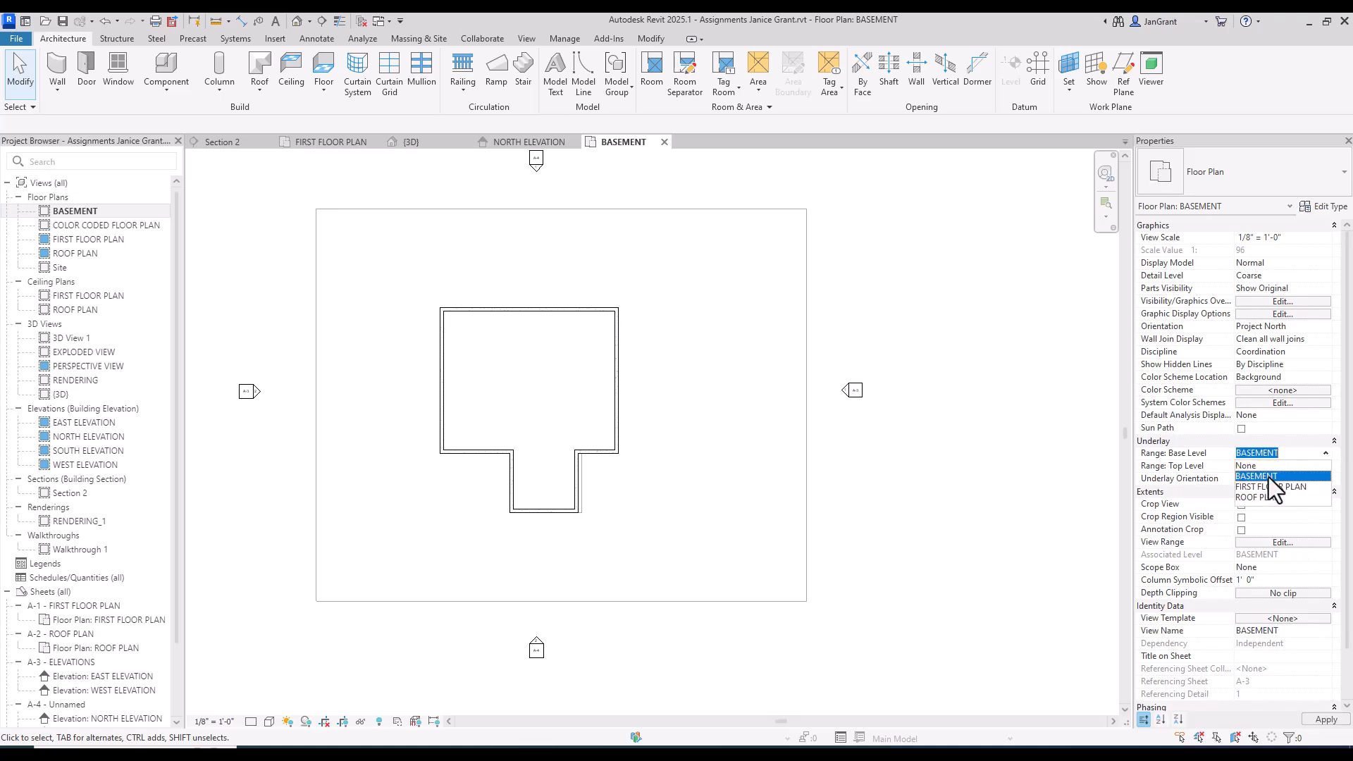
{"action": "left_click", "coordinate": [1284, 476]}
{"action": "left_click", "coordinate": [1327, 465]}
{"action": "left_click", "coordinate": [1326, 466]}
{"action": "left_click", "coordinate": [1278, 483]}
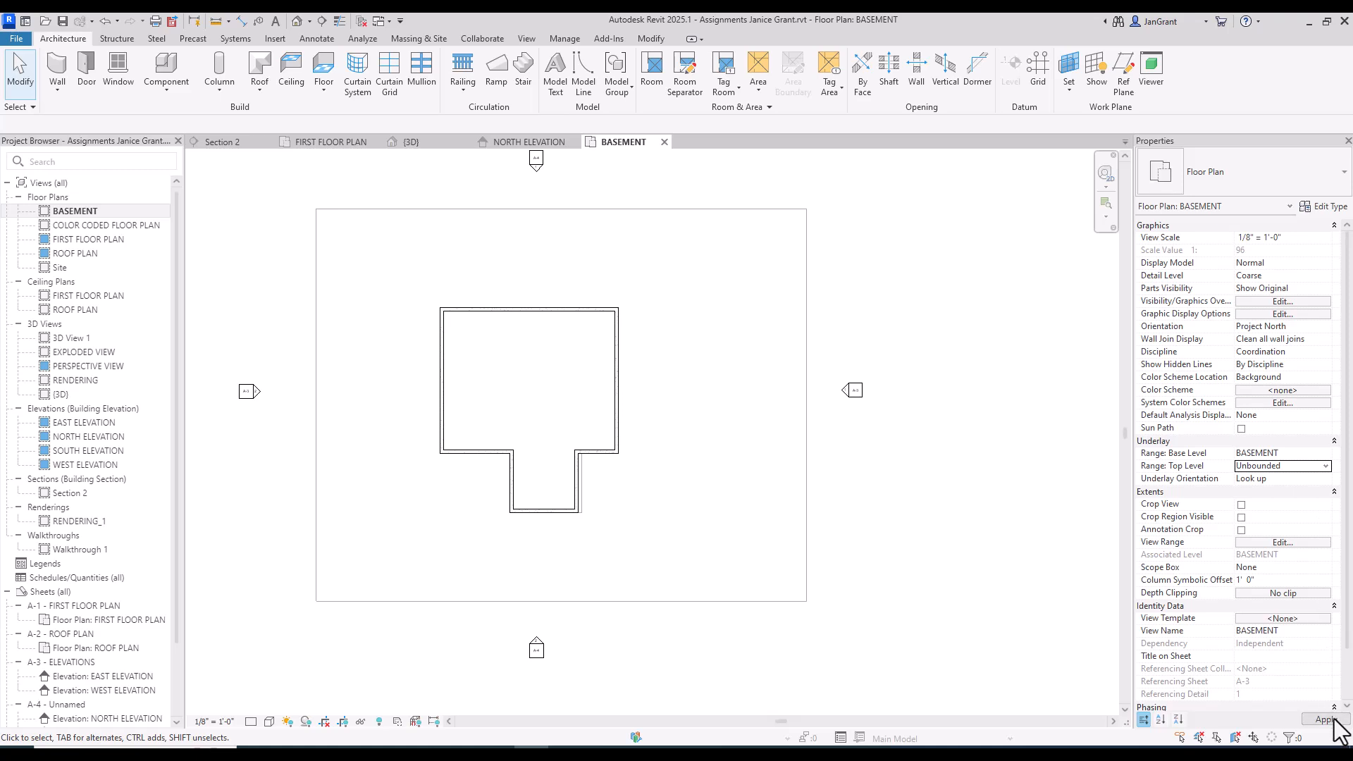
{"action": "left_click", "coordinate": [1324, 480]}
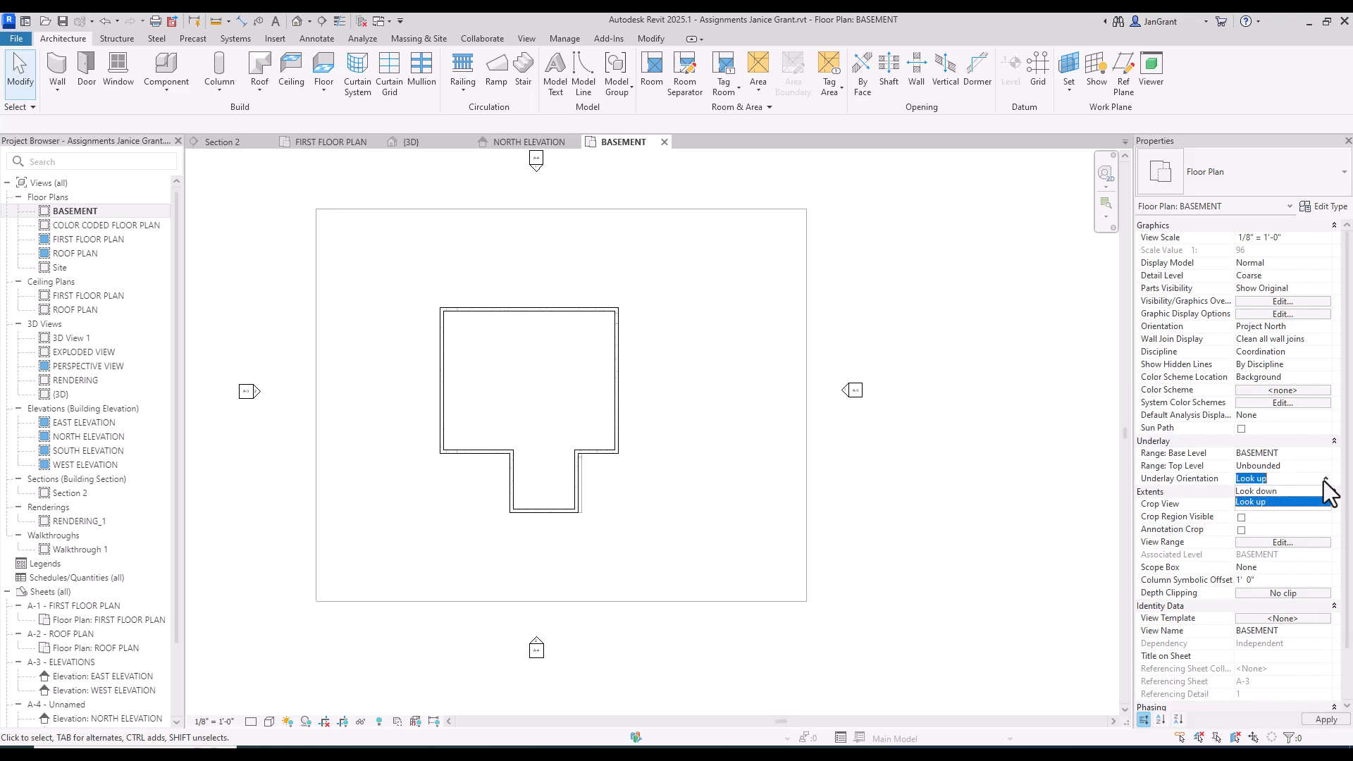
{"action": "left_click", "coordinate": [1281, 490]}
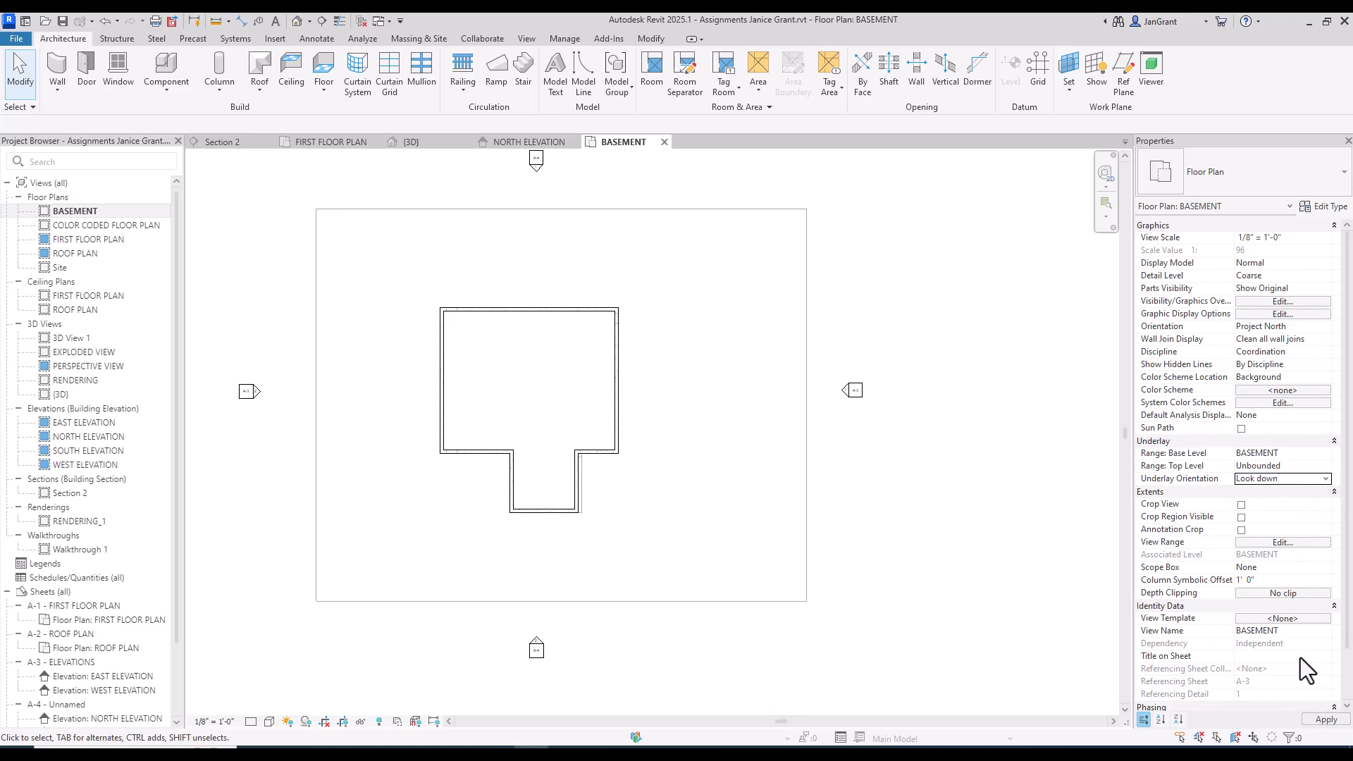
{"action": "left_click", "coordinate": [1325, 720]}
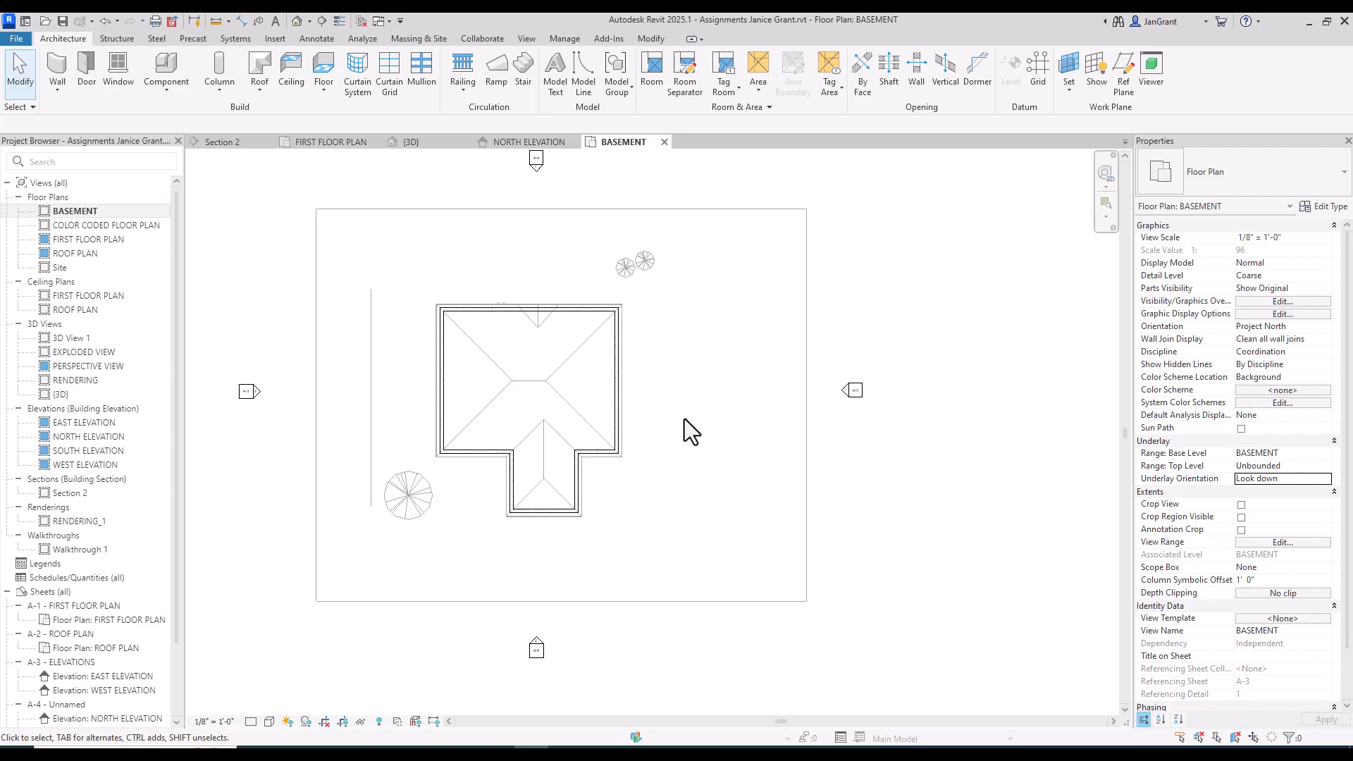
Hide the Roofs model category in the BASEMENT plan through its Visibility/Graphic Overrides.
{"action": "key", "text": "v"}
{"action": "key", "text": "g"}
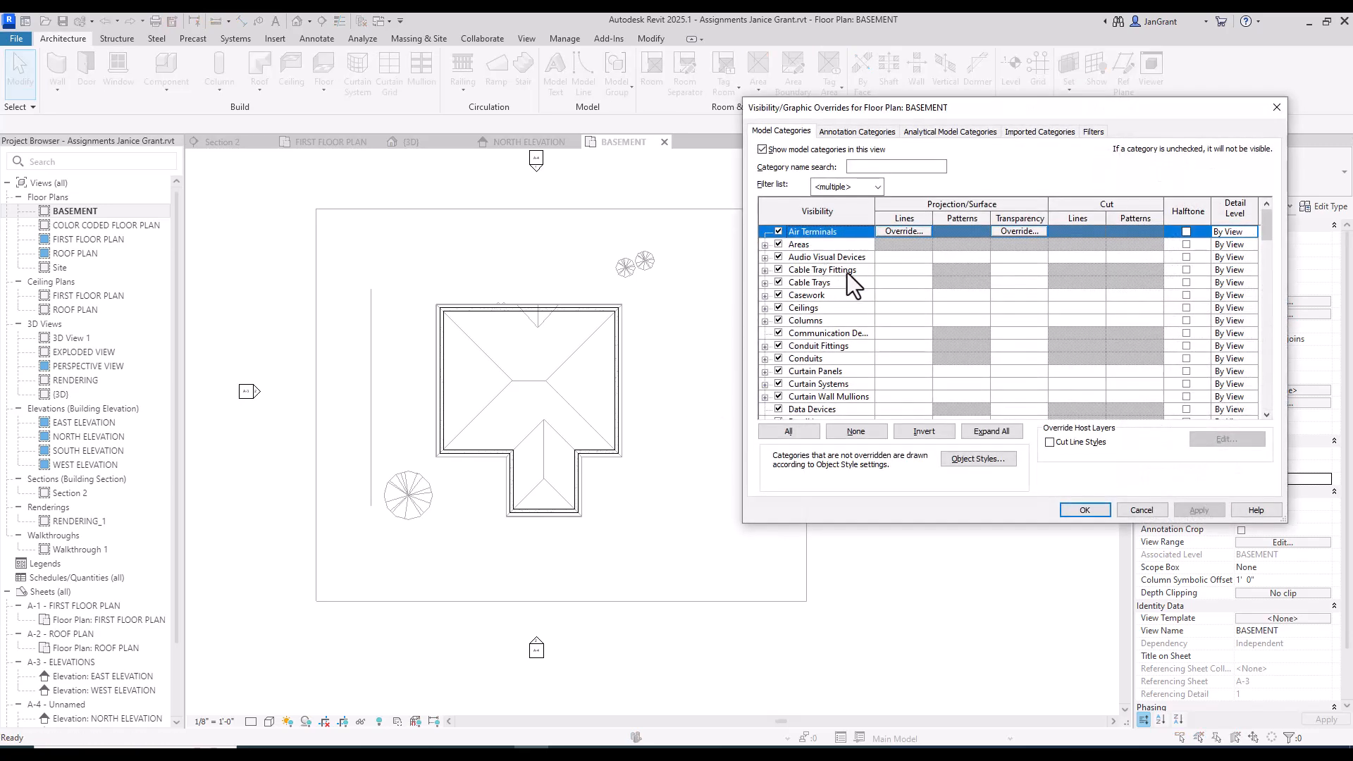
{"action": "scroll", "coordinate": [848, 269], "scroll_direction": "down", "scroll_amount": 5}
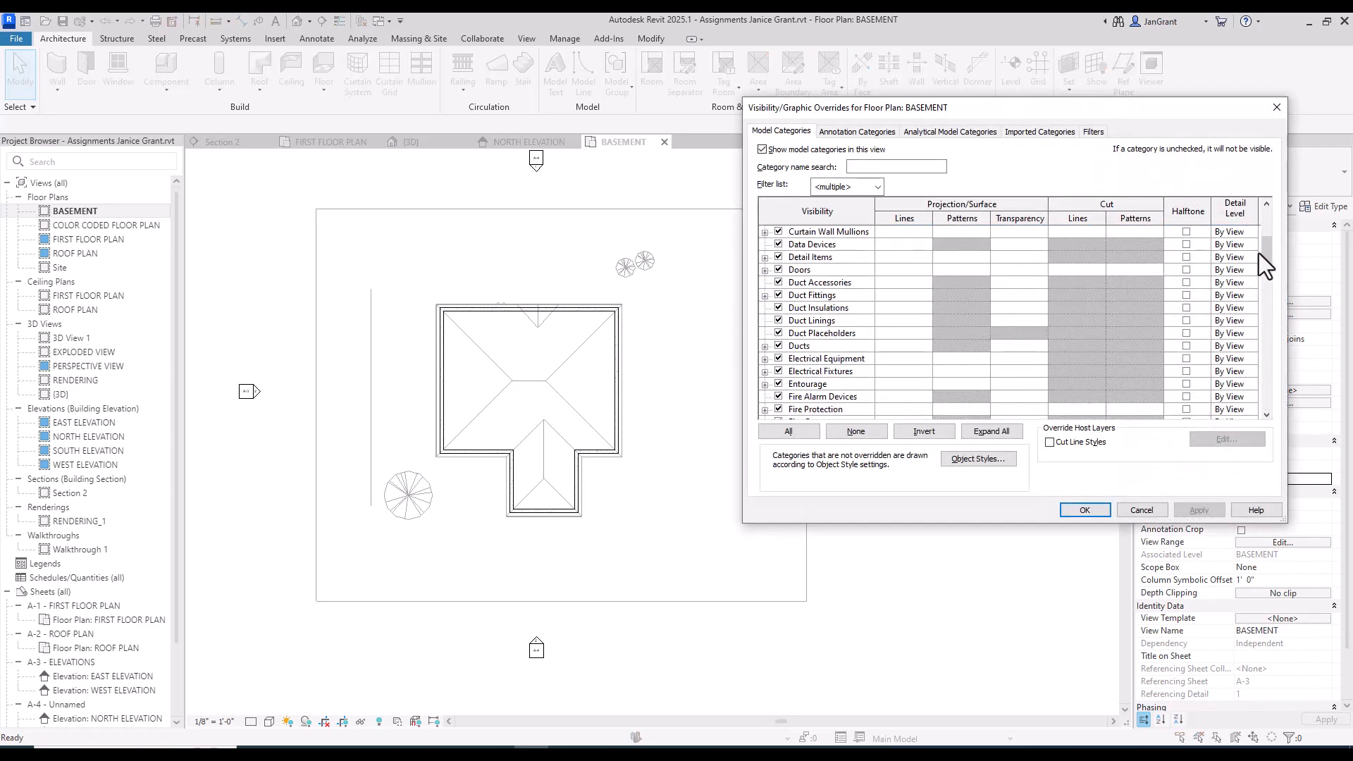
{"action": "left_click_drag", "start_coordinate": [1268, 249], "coordinate": [1279, 337]}
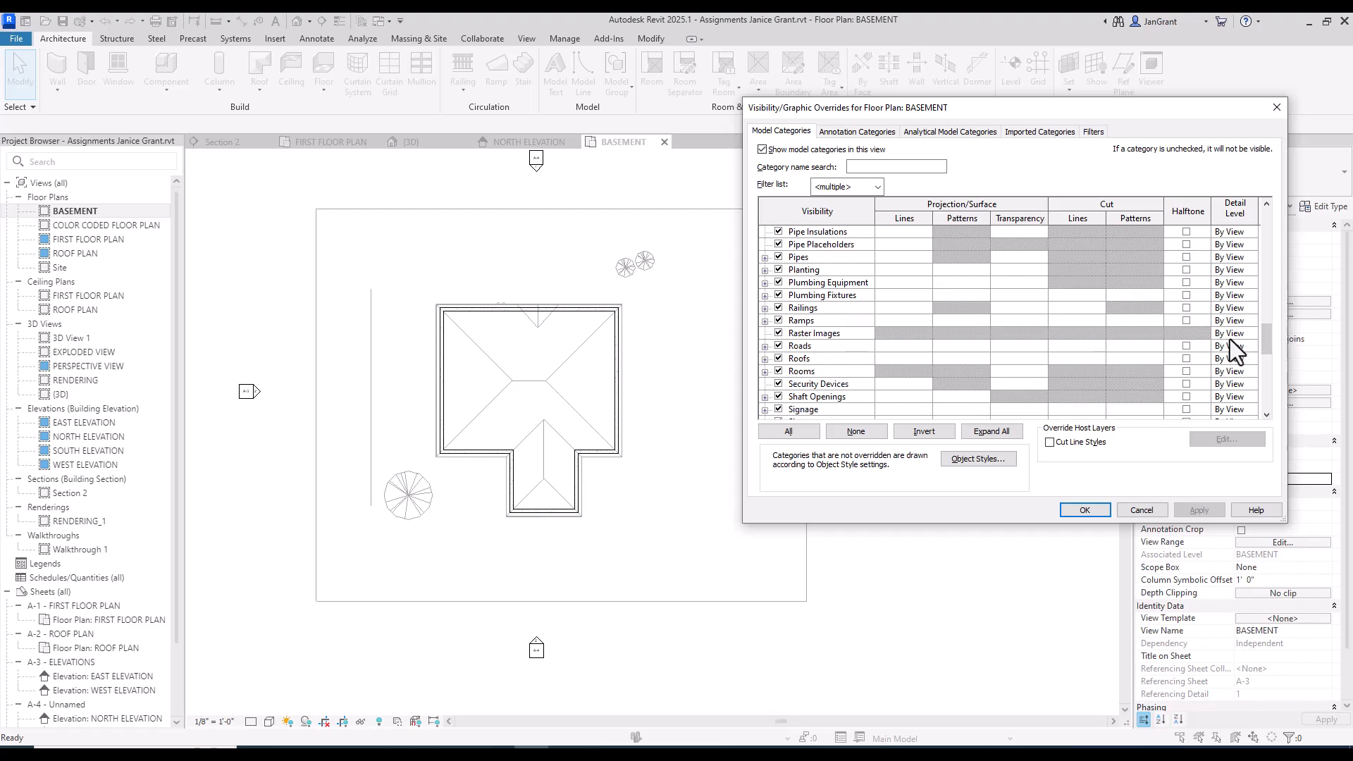
{"action": "left_click", "coordinate": [779, 361]}
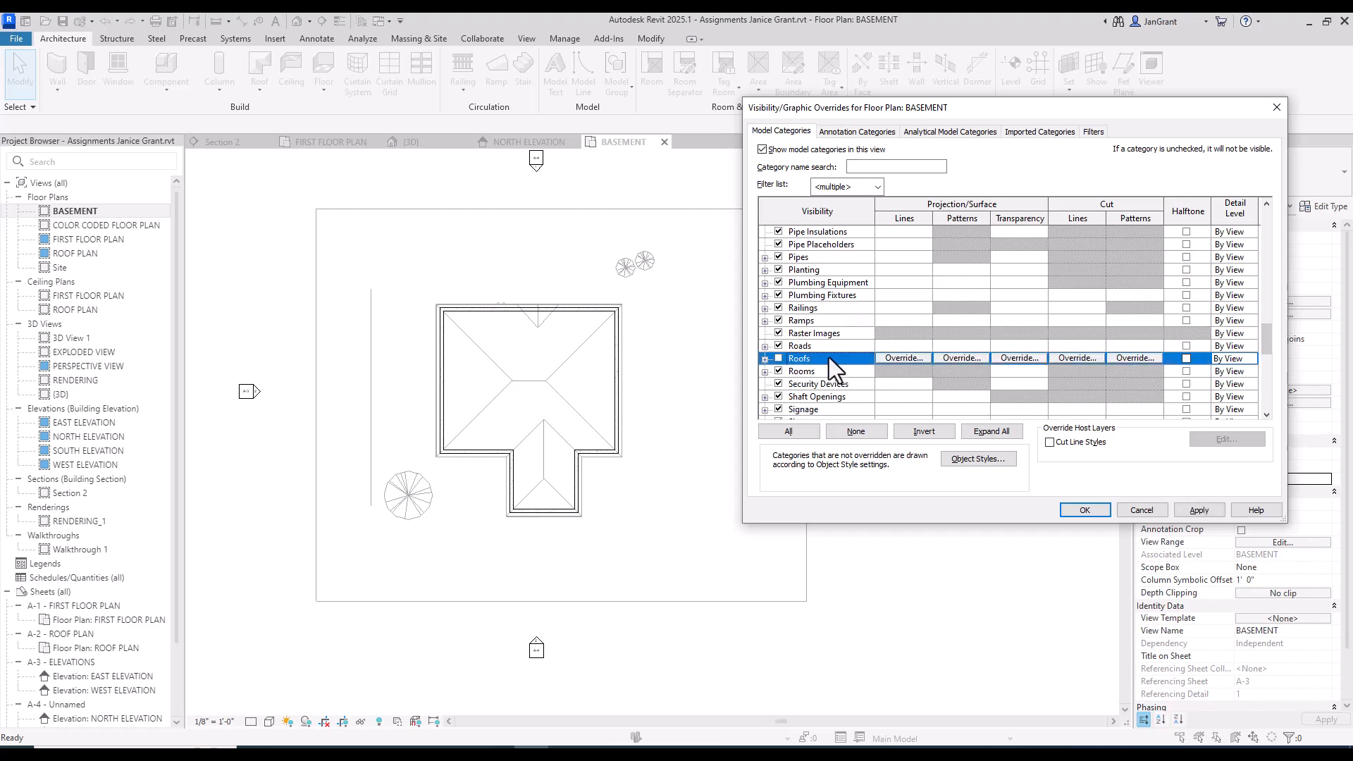
{"action": "left_click", "coordinate": [1216, 512]}
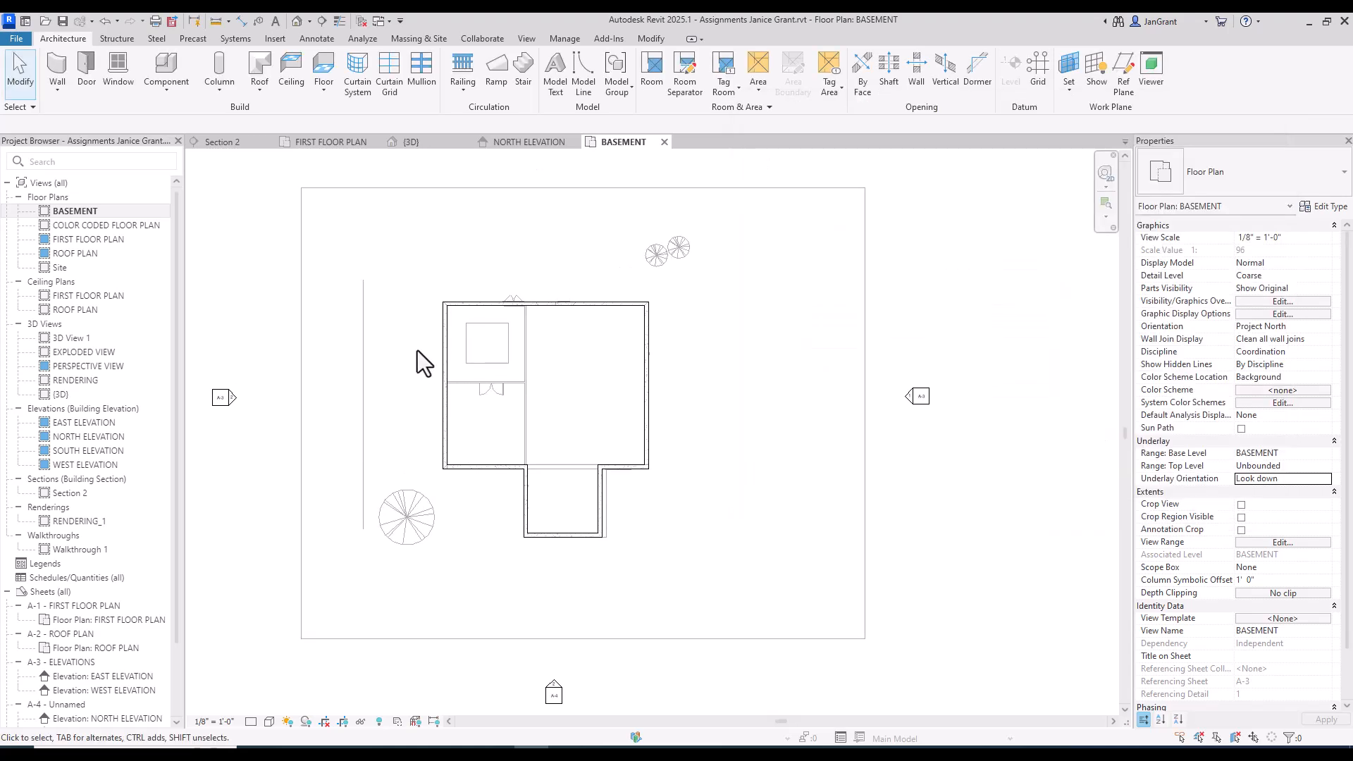
Hide the Planting model category in the BASEMENT plan through its Visibility/Graphic Overrides and apply the change.
{"action": "key", "text": "v"}
{"action": "key", "text": "v"}
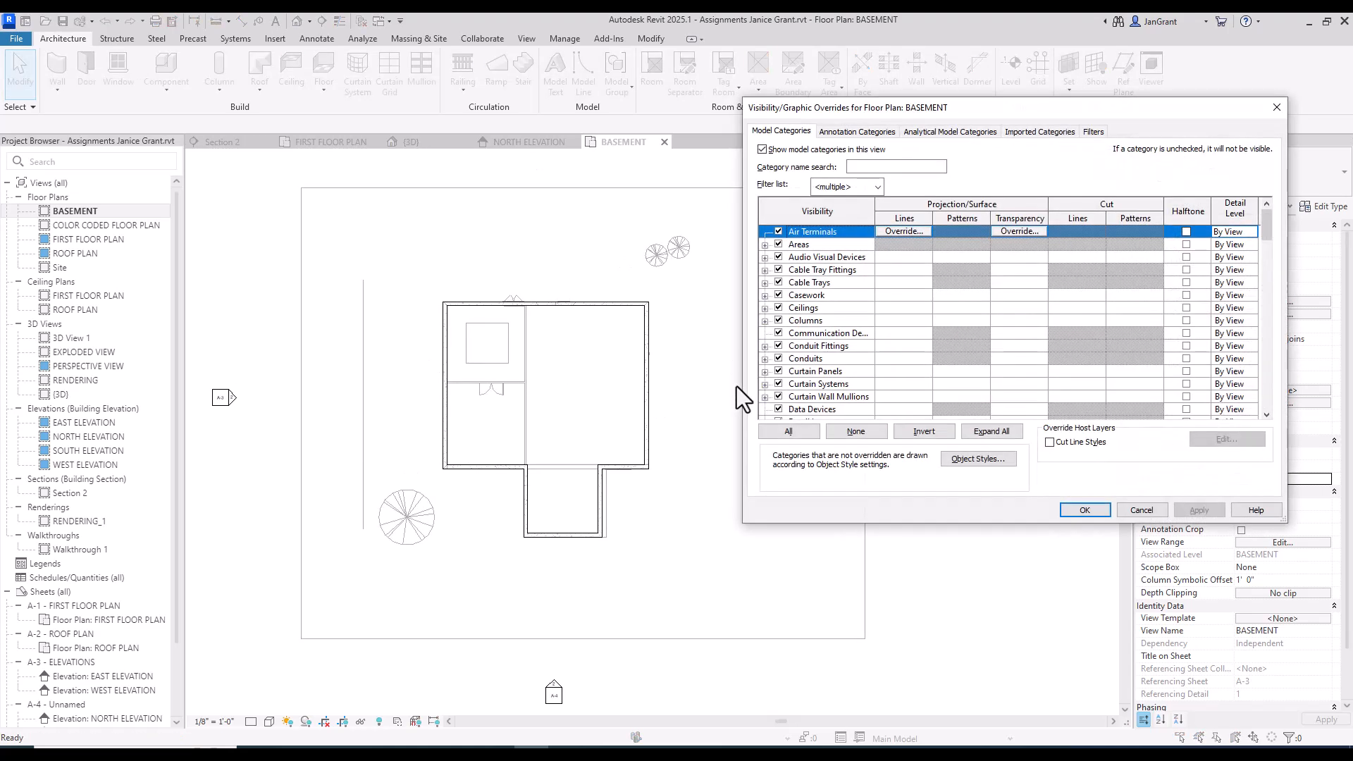
{"action": "scroll", "coordinate": [874, 302], "scroll_direction": "down", "scroll_amount": 6}
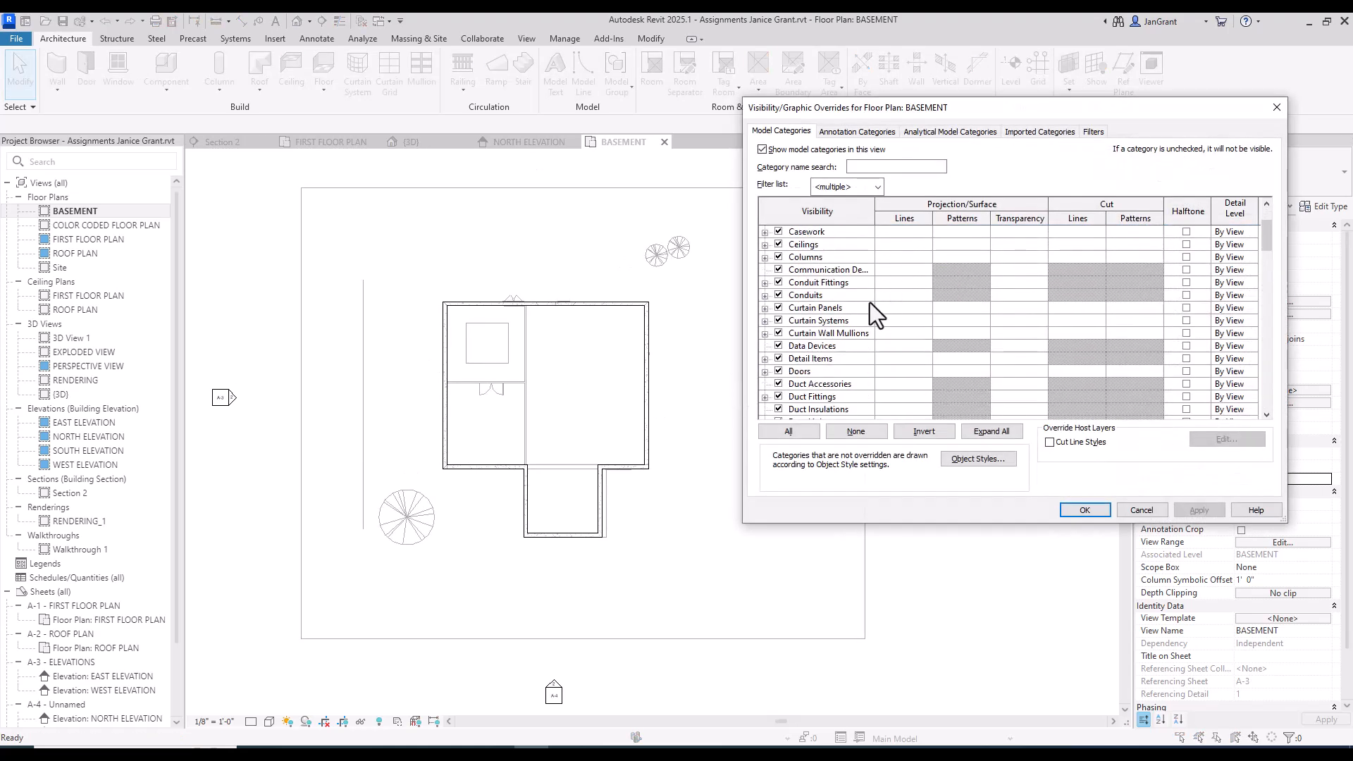
{"action": "scroll", "coordinate": [883, 302], "scroll_direction": "down", "scroll_amount": 2}
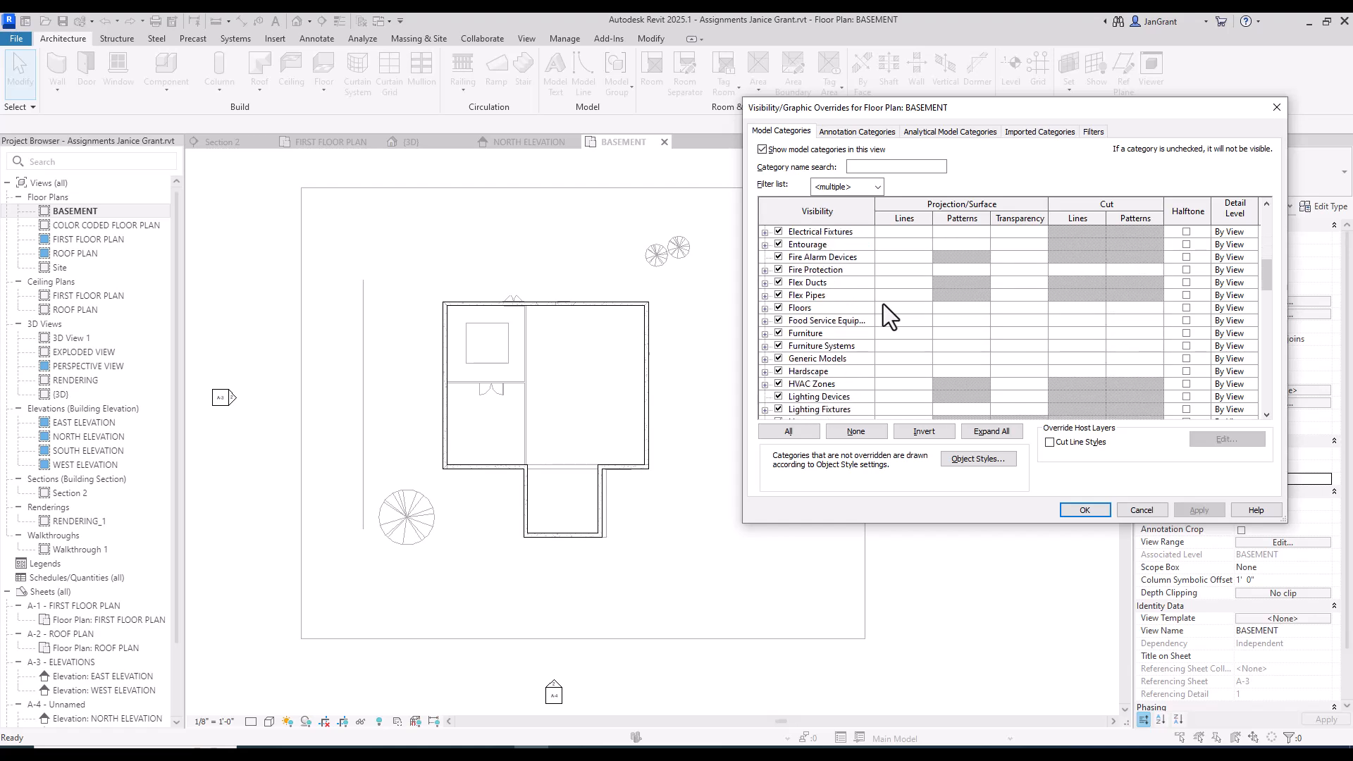
{"action": "scroll", "coordinate": [883, 303], "scroll_direction": "down", "scroll_amount": 4}
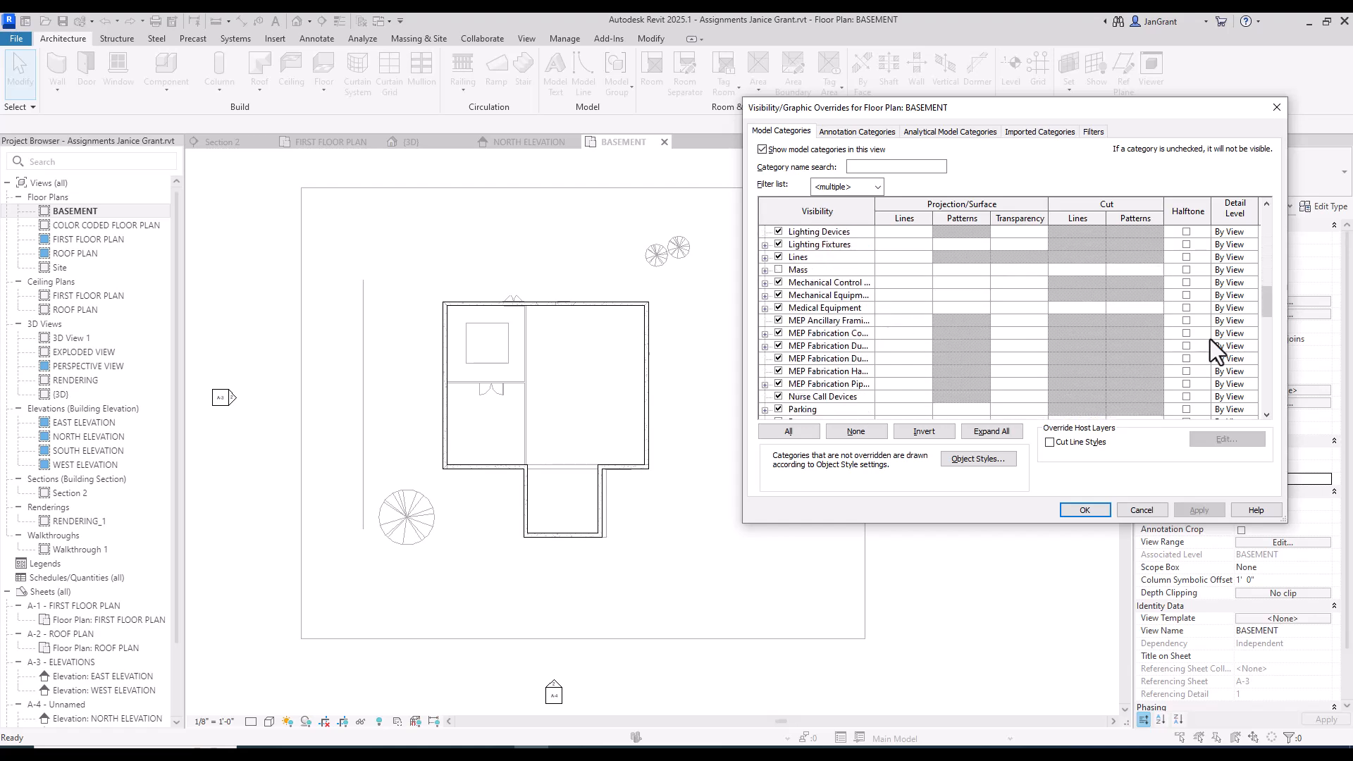
{"action": "left_click_drag", "start_coordinate": [1271, 306], "coordinate": [1262, 333]}
{"action": "left_click", "coordinate": [778, 308]}
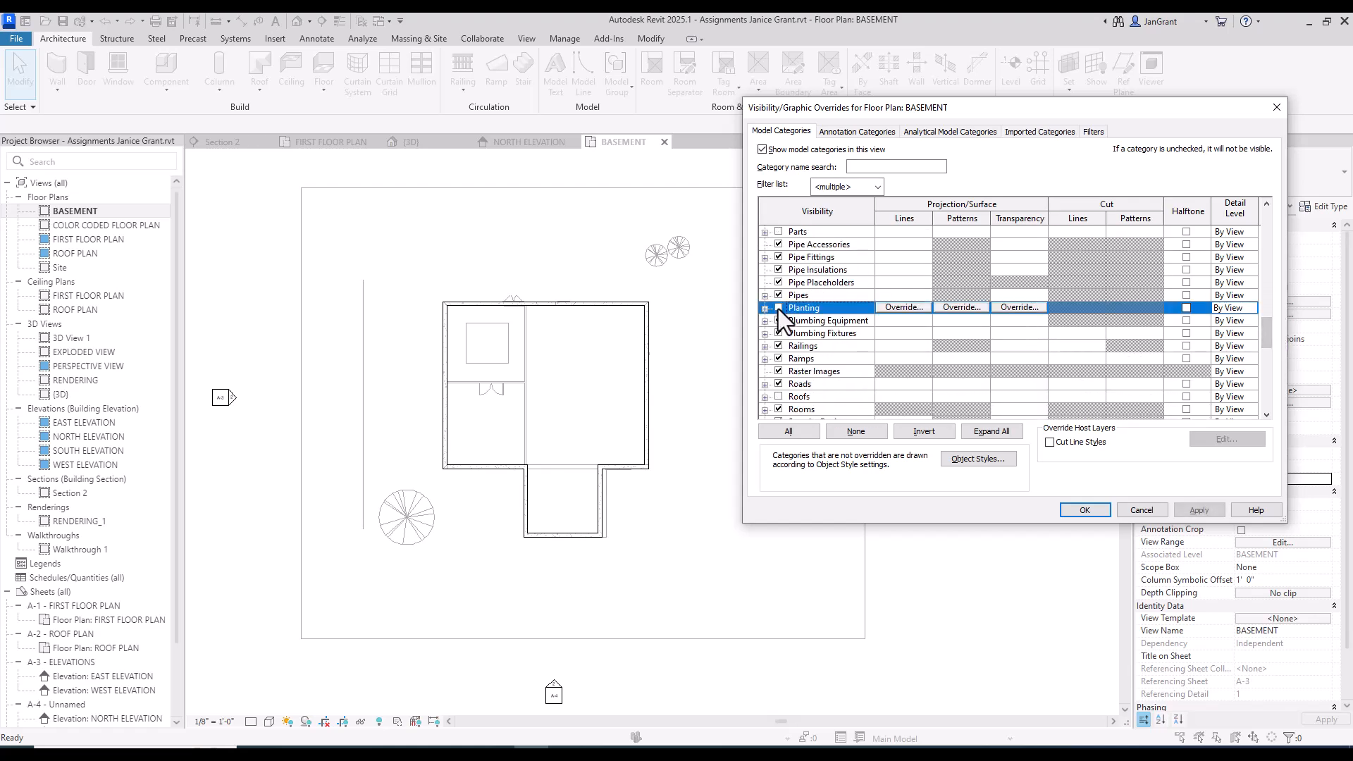
{"action": "left_click", "coordinate": [1199, 511]}
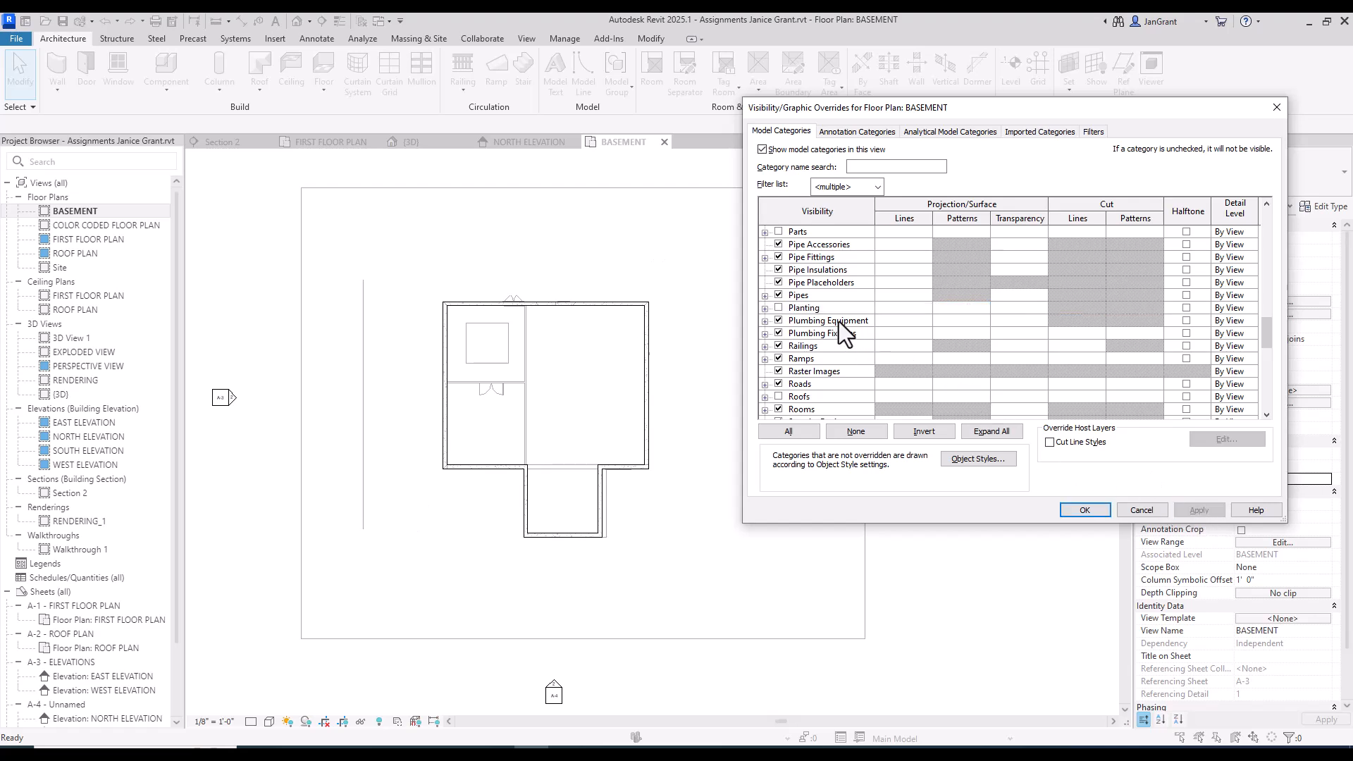
Hide the Toposolid model category in the BASEMENT plan, apply it and close the overrides.
{"action": "left_click_drag", "start_coordinate": [1268, 330], "coordinate": [1266, 398]}
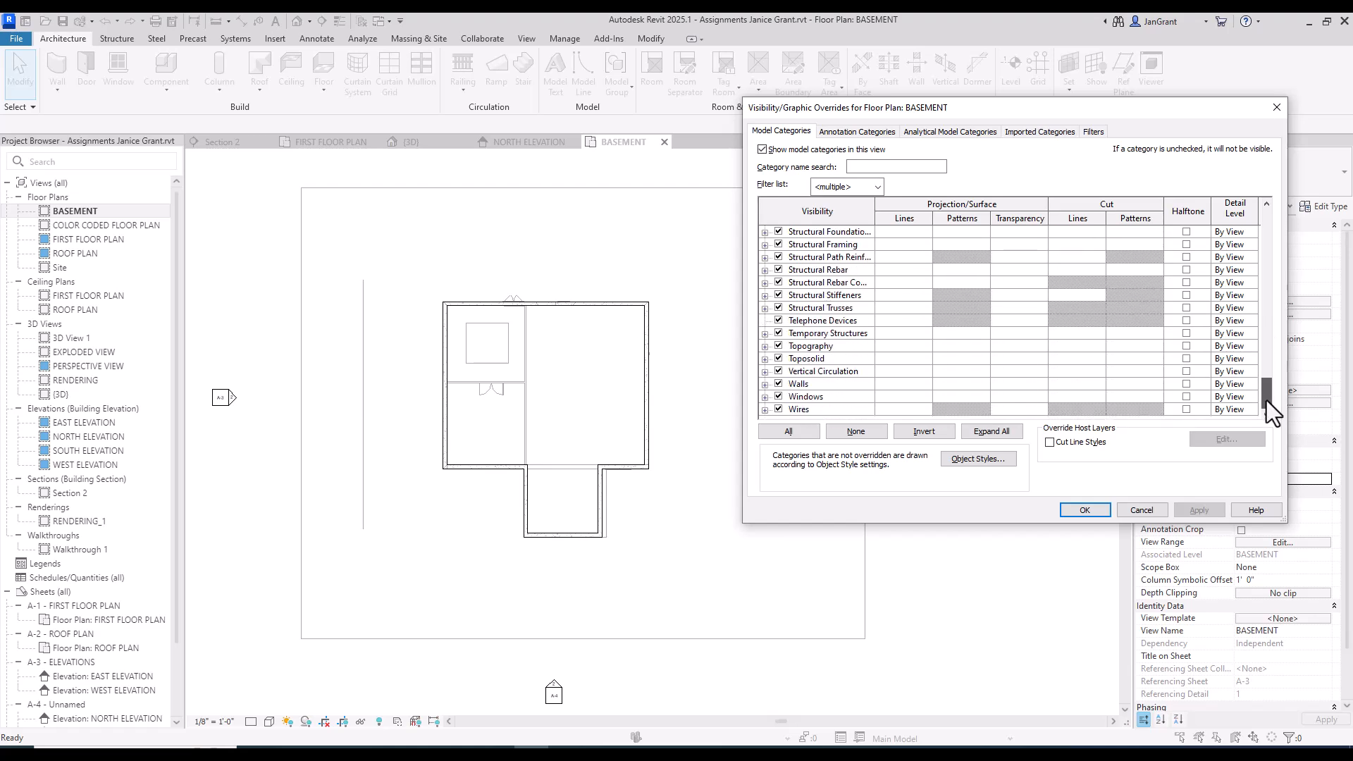
{"action": "left_click", "coordinate": [778, 358]}
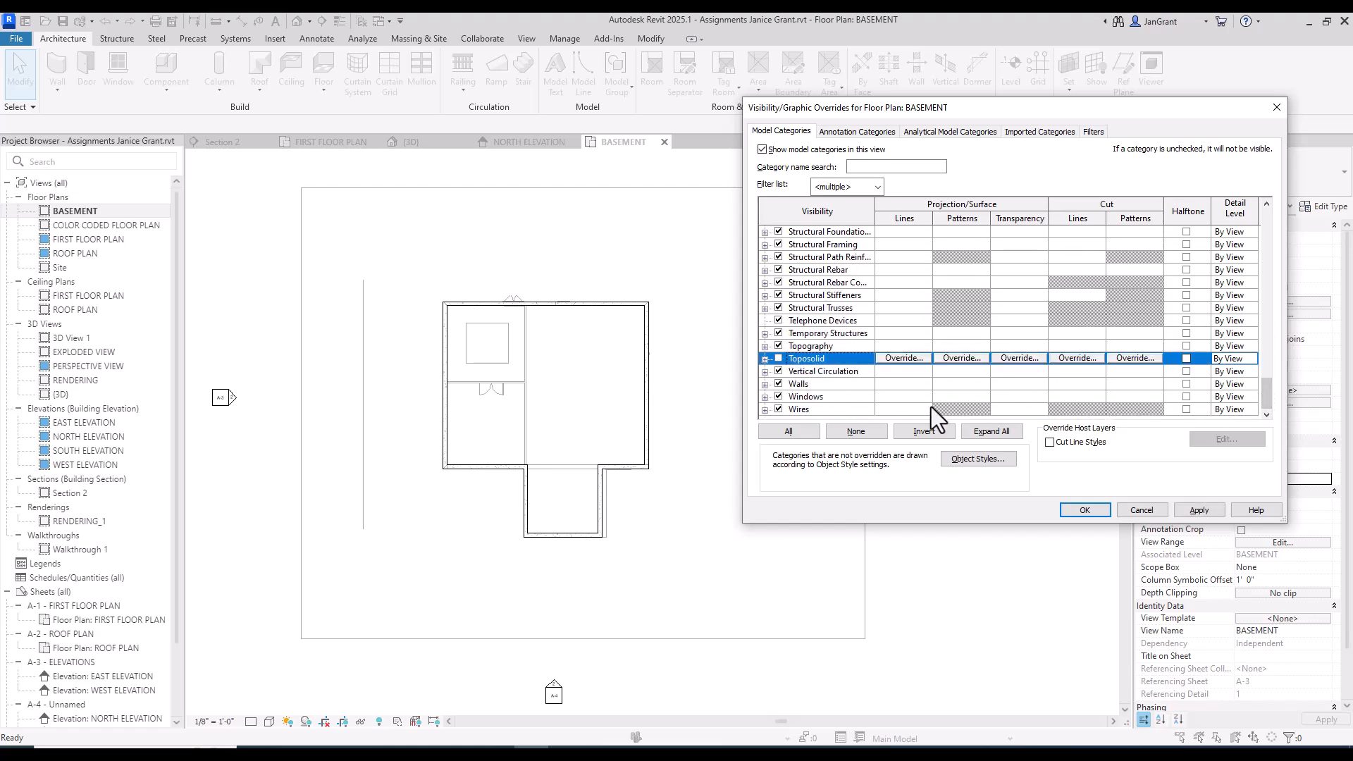
{"action": "left_click", "coordinate": [1197, 512]}
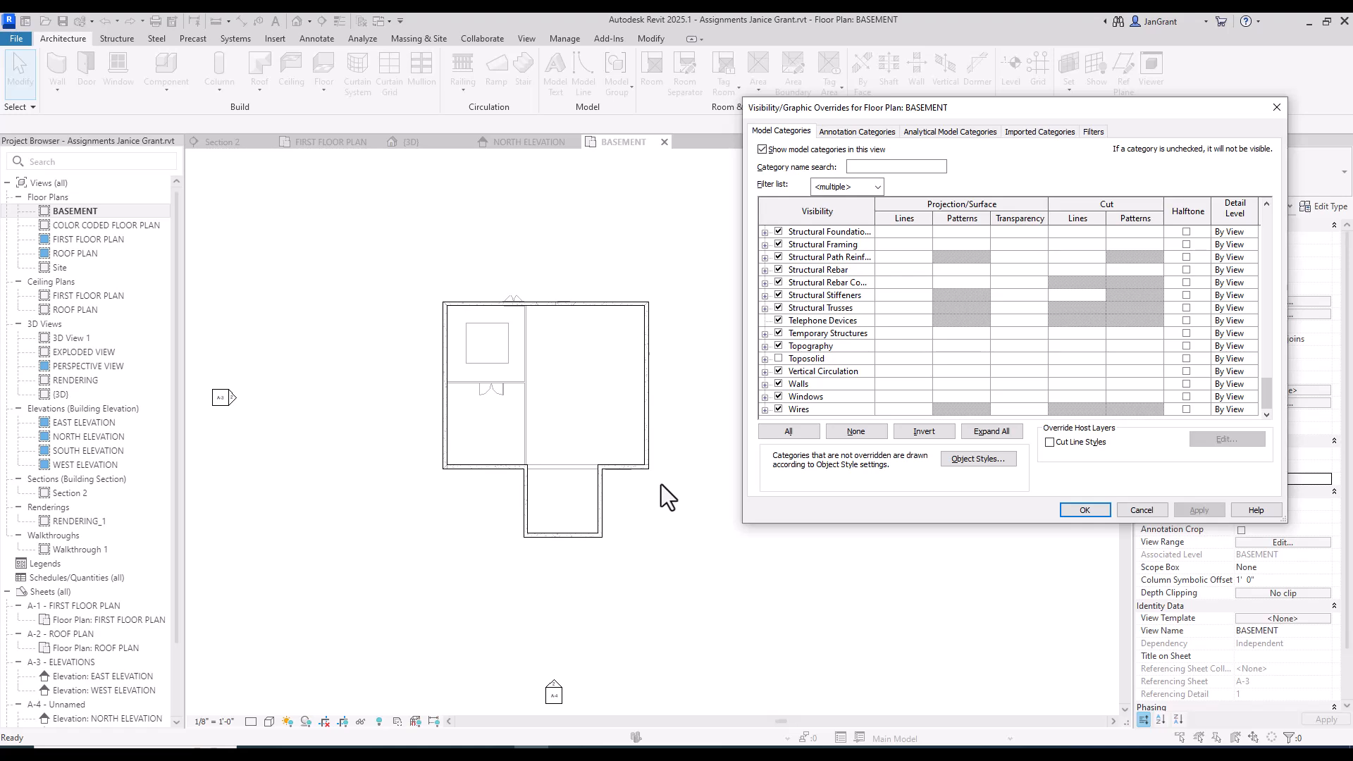
{"action": "left_click", "coordinate": [1082, 510]}
{"action": "left_click", "coordinate": [652, 348]}
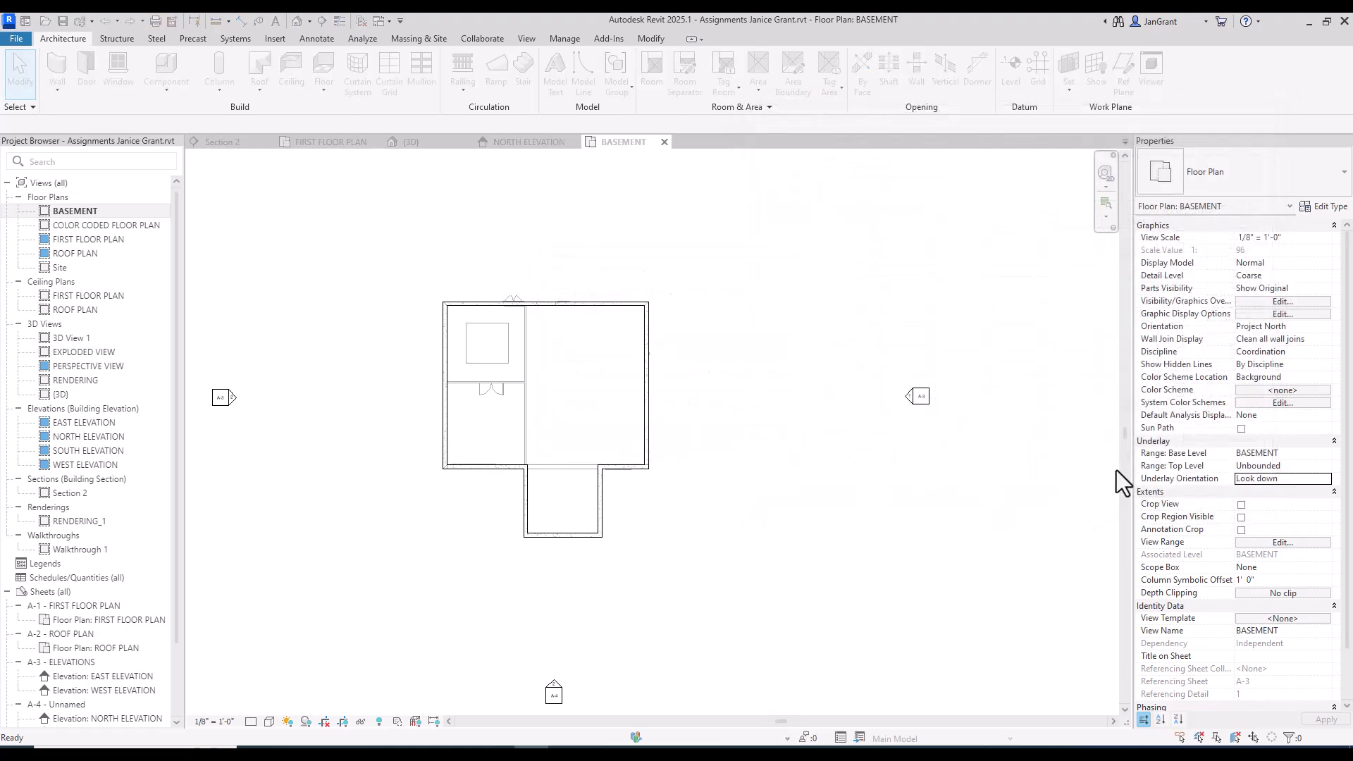
Start a new stair in the BASEMENT plan, keeping BASEMENT as base level and FIRST FLOOR PLAN as top level.
{"action": "scroll", "coordinate": [429, 353], "scroll_direction": "up", "scroll_amount": 2}
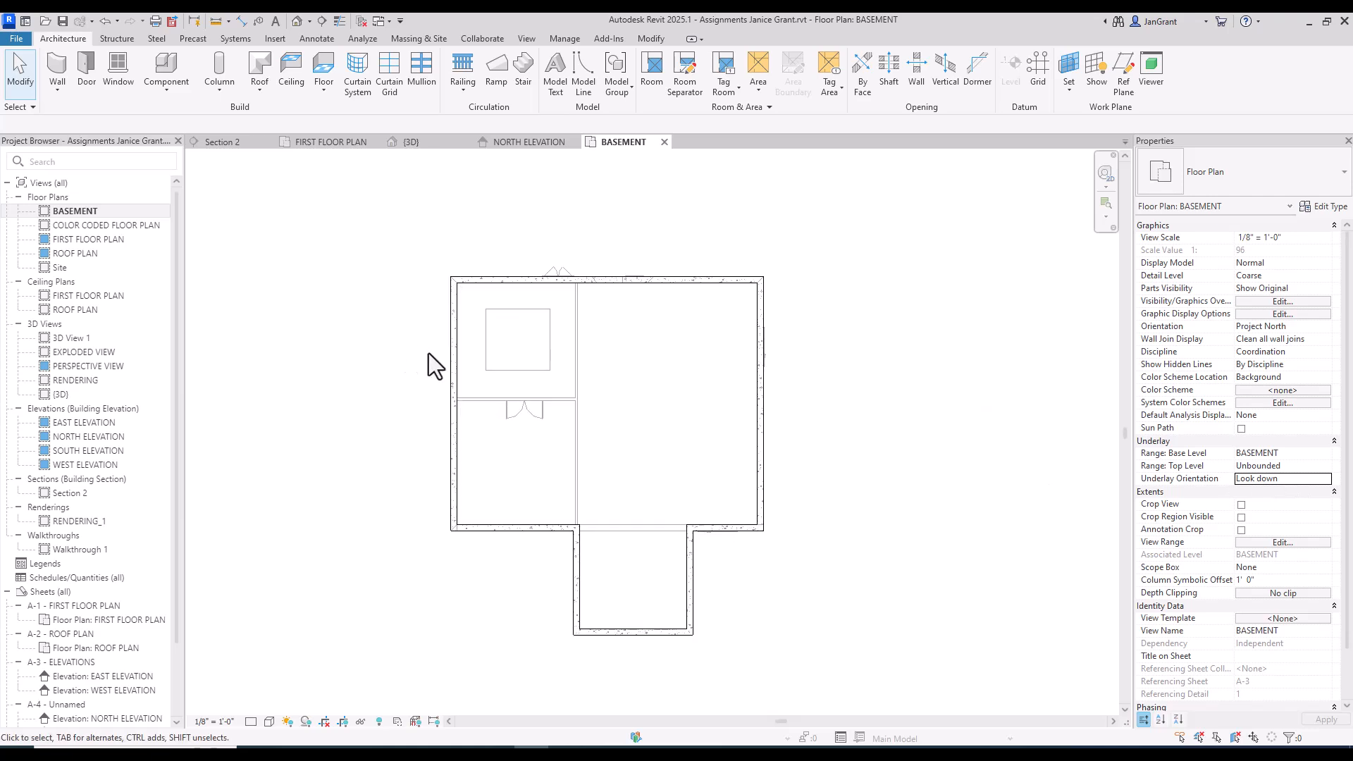
{"action": "scroll", "coordinate": [428, 353], "scroll_direction": "up", "scroll_amount": 1}
{"action": "mouse_move", "coordinate": [634, 396]}
{"action": "middle_mouse_down"}
{"action": "mouse_move", "coordinate": [656, 407]}
{"action": "mouse_move", "coordinate": [625, 390]}
{"action": "middle_mouse_up"}
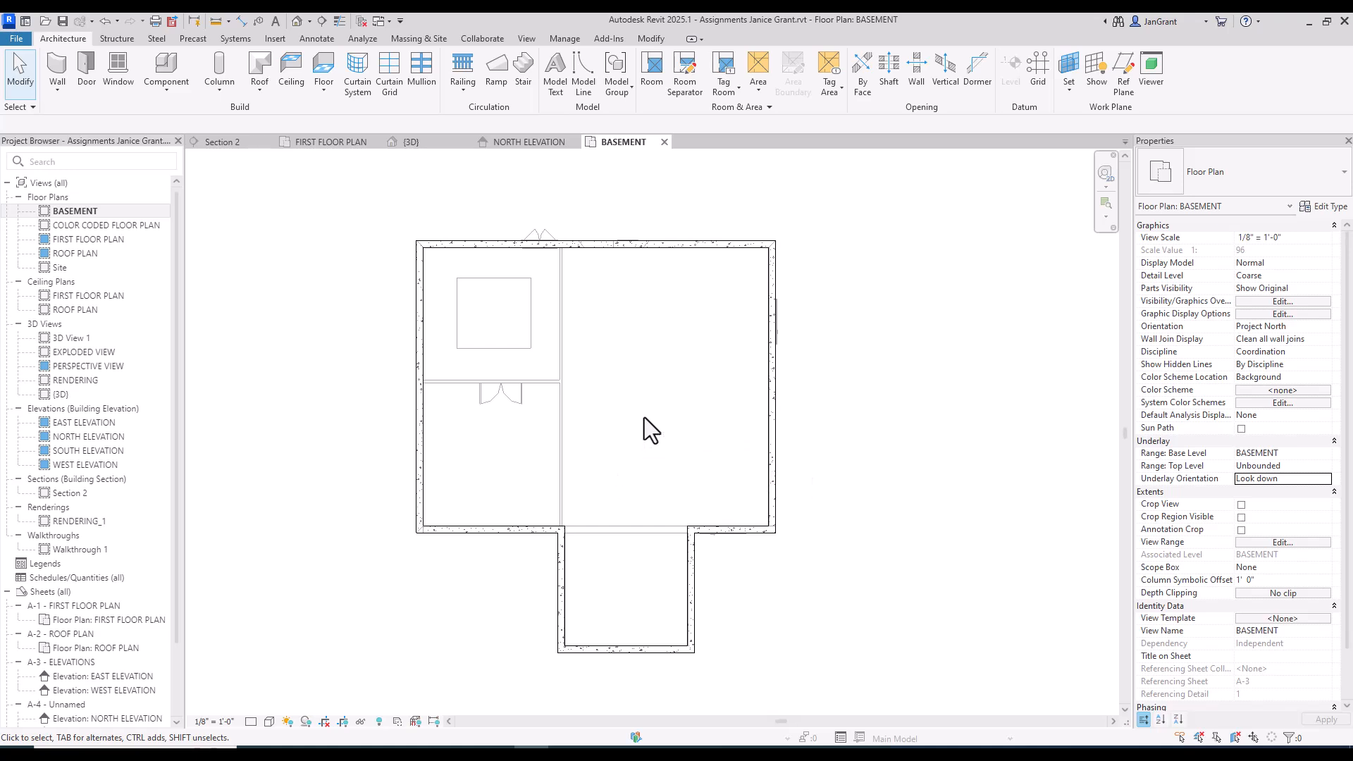
{"action": "left_click", "coordinate": [523, 77]}
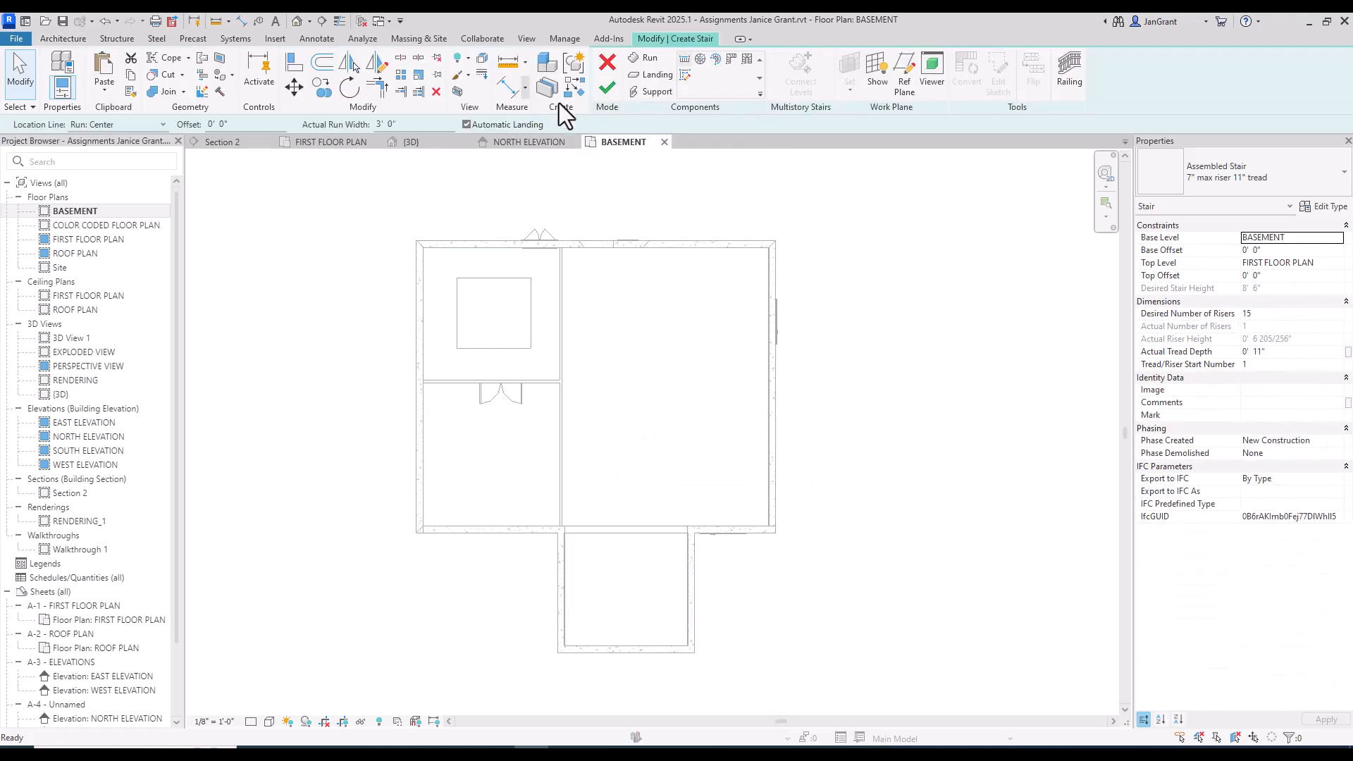
{"action": "middle_click_drag", "start_coordinate": [701, 357], "coordinate": [647, 359]}
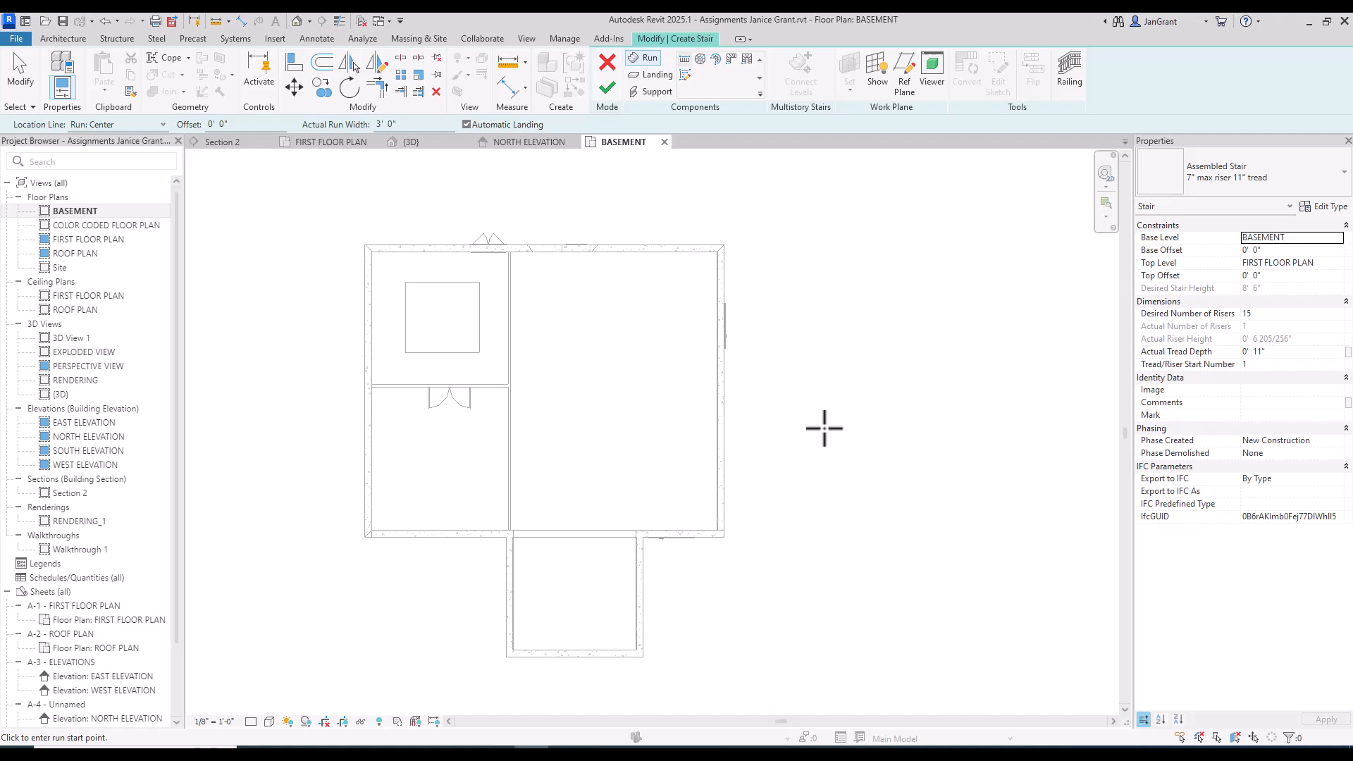
Sketch a trial straight run of 15 risers east of the house and a second, 8-riser run beside it.
{"action": "left_click", "coordinate": [824, 428]}
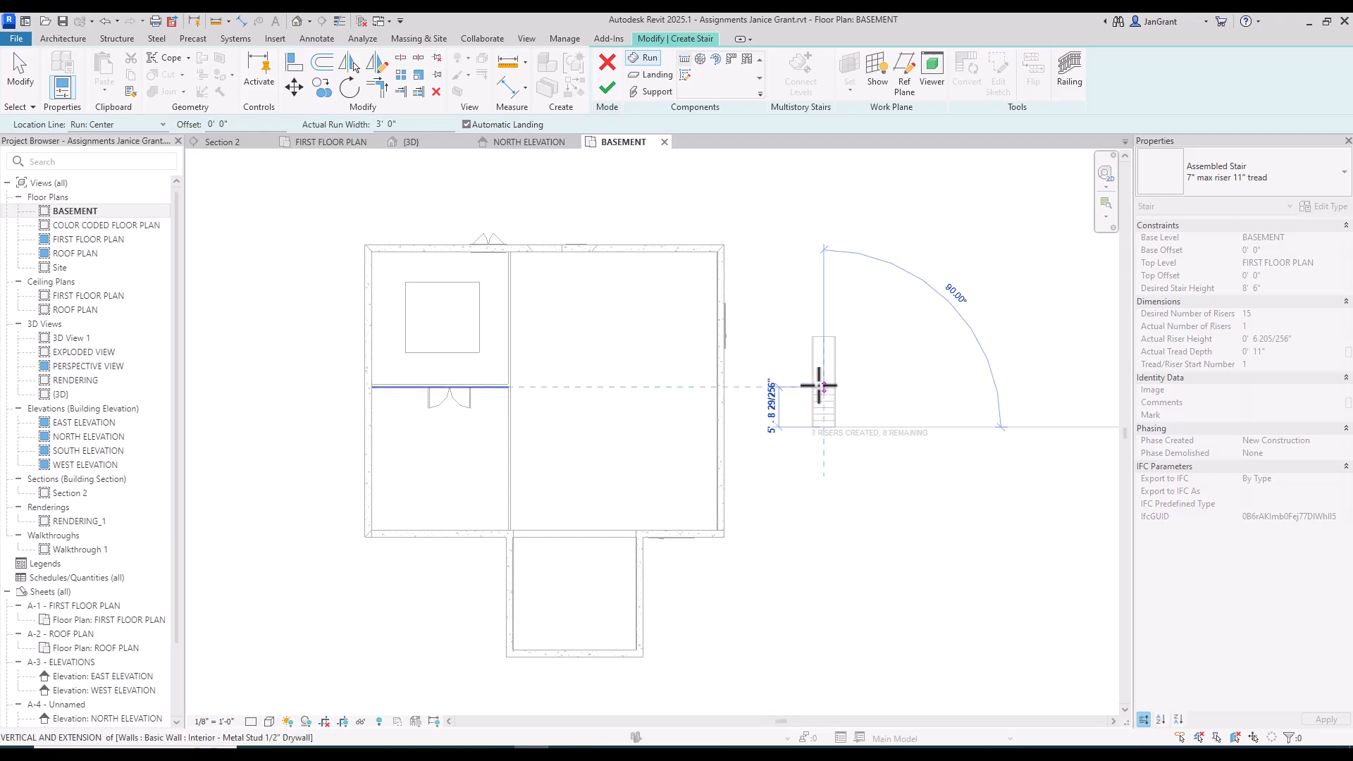
{"action": "left_click", "coordinate": [824, 285]}
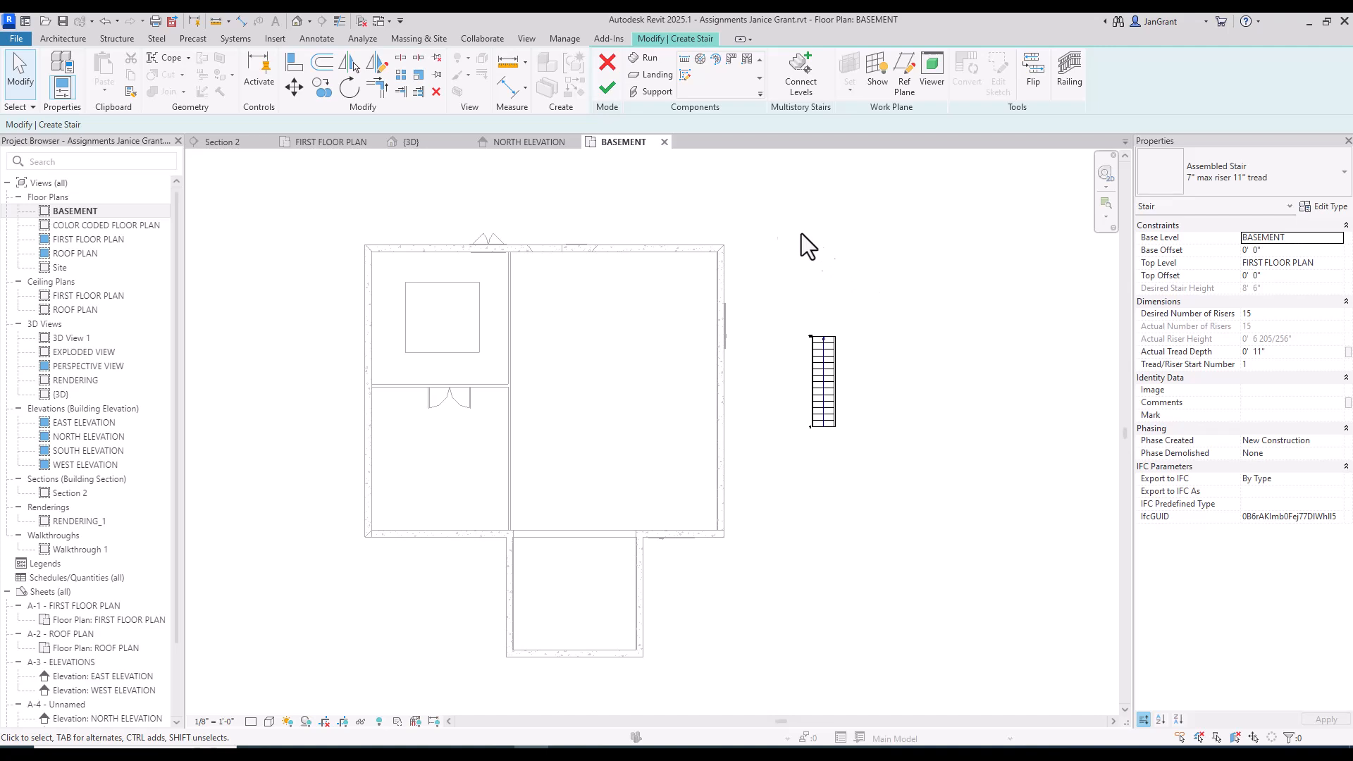
{"action": "left_click", "coordinate": [684, 58]}
{"action": "middle_click_drag", "start_coordinate": [946, 444], "coordinate": [886, 413]}
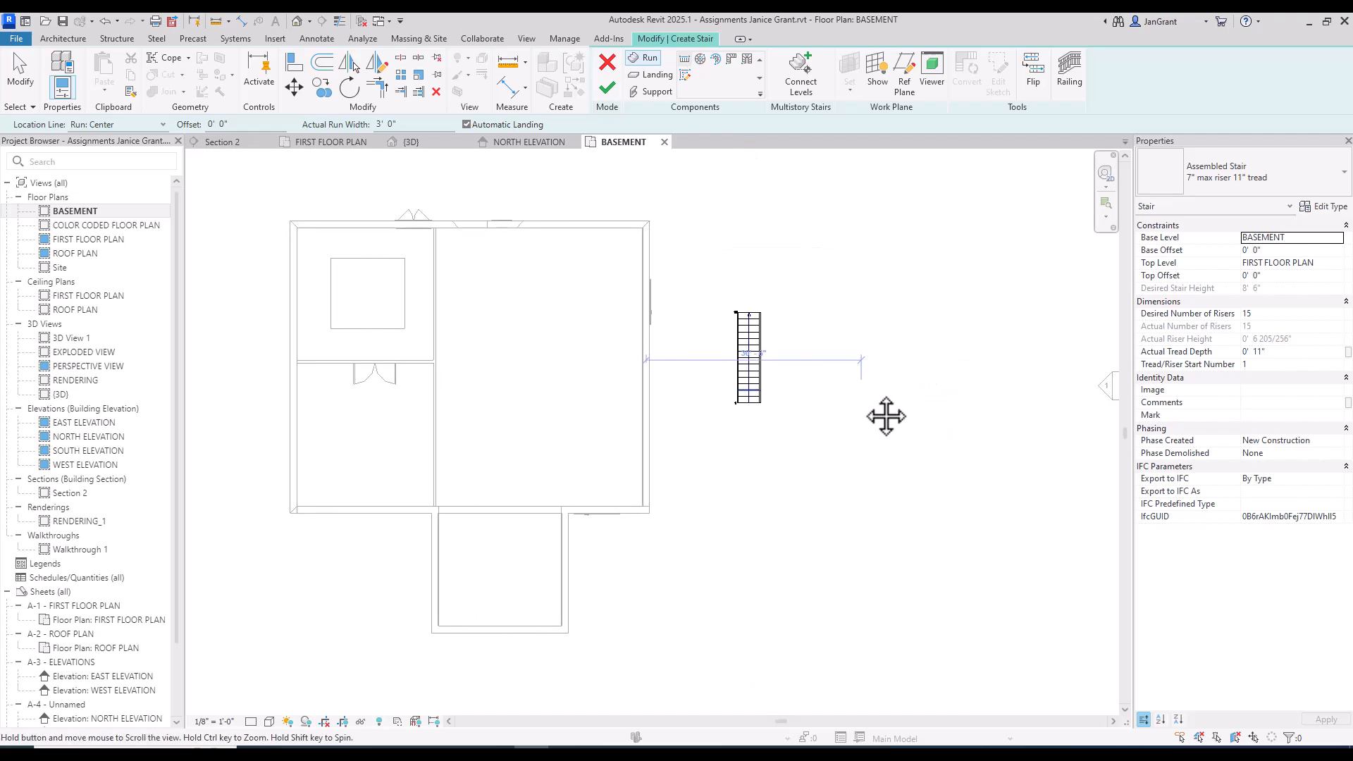
{"action": "left_click", "coordinate": [846, 396]}
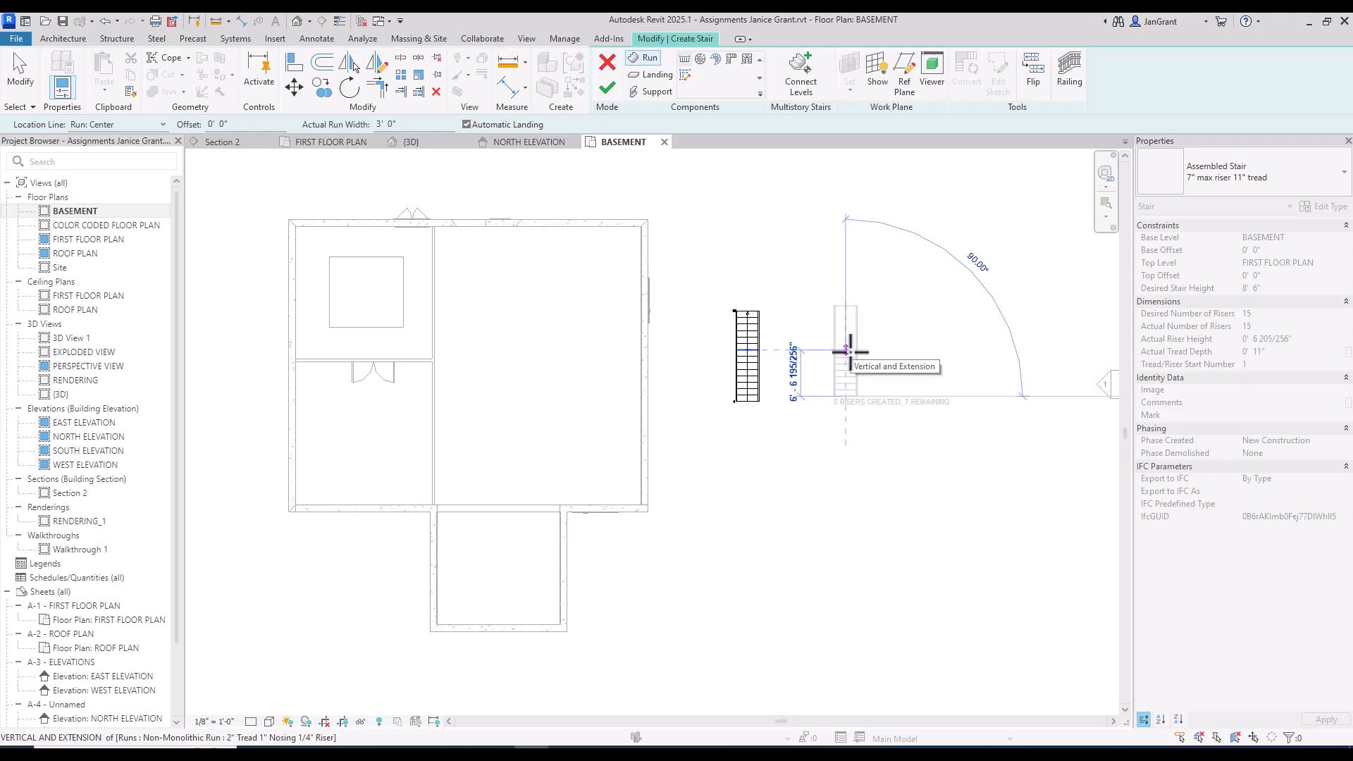
{"action": "left_click", "coordinate": [849, 350]}
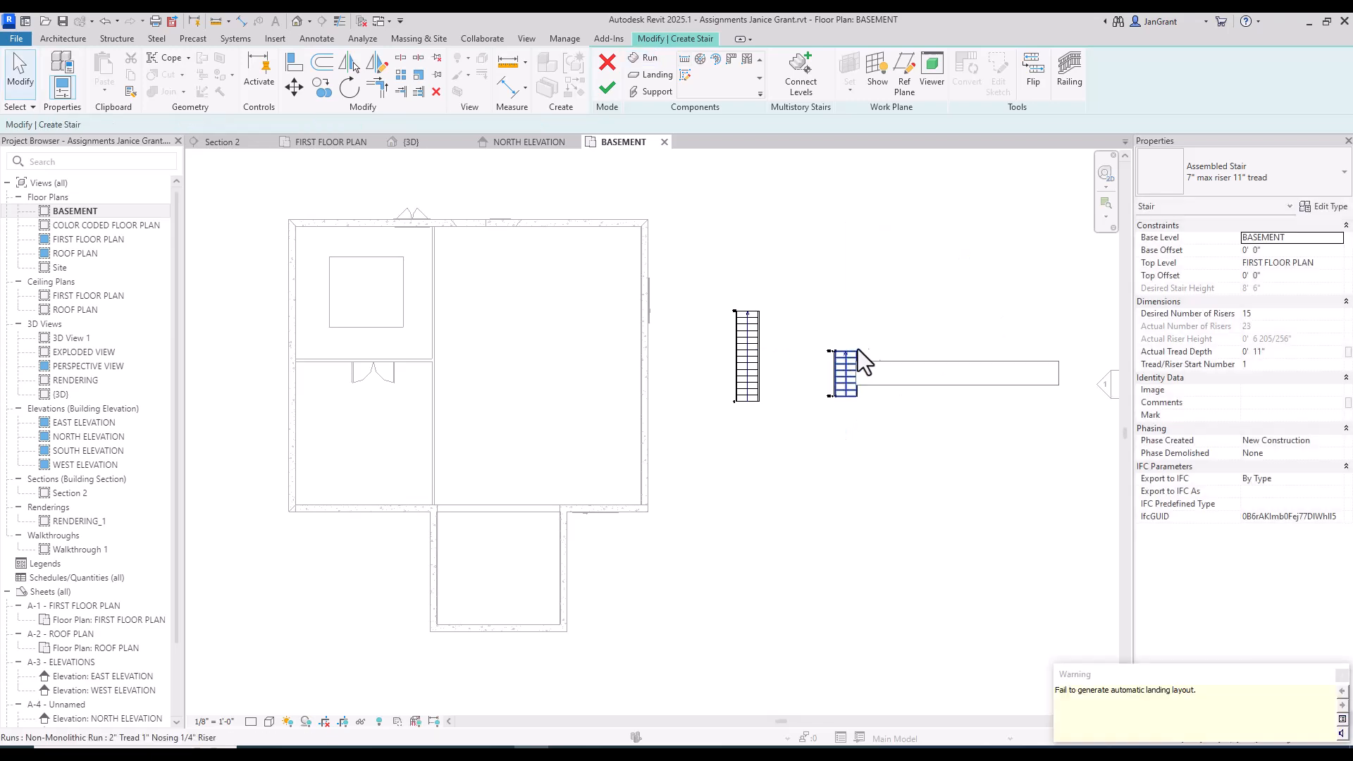
Dismiss the landing warning and delete both trial stair runs east of the house.
{"action": "left_click", "coordinate": [1342, 675]}
{"action": "left_click_drag", "start_coordinate": [911, 282], "coordinate": [690, 502]}
{"action": "key", "text": "Delete"}
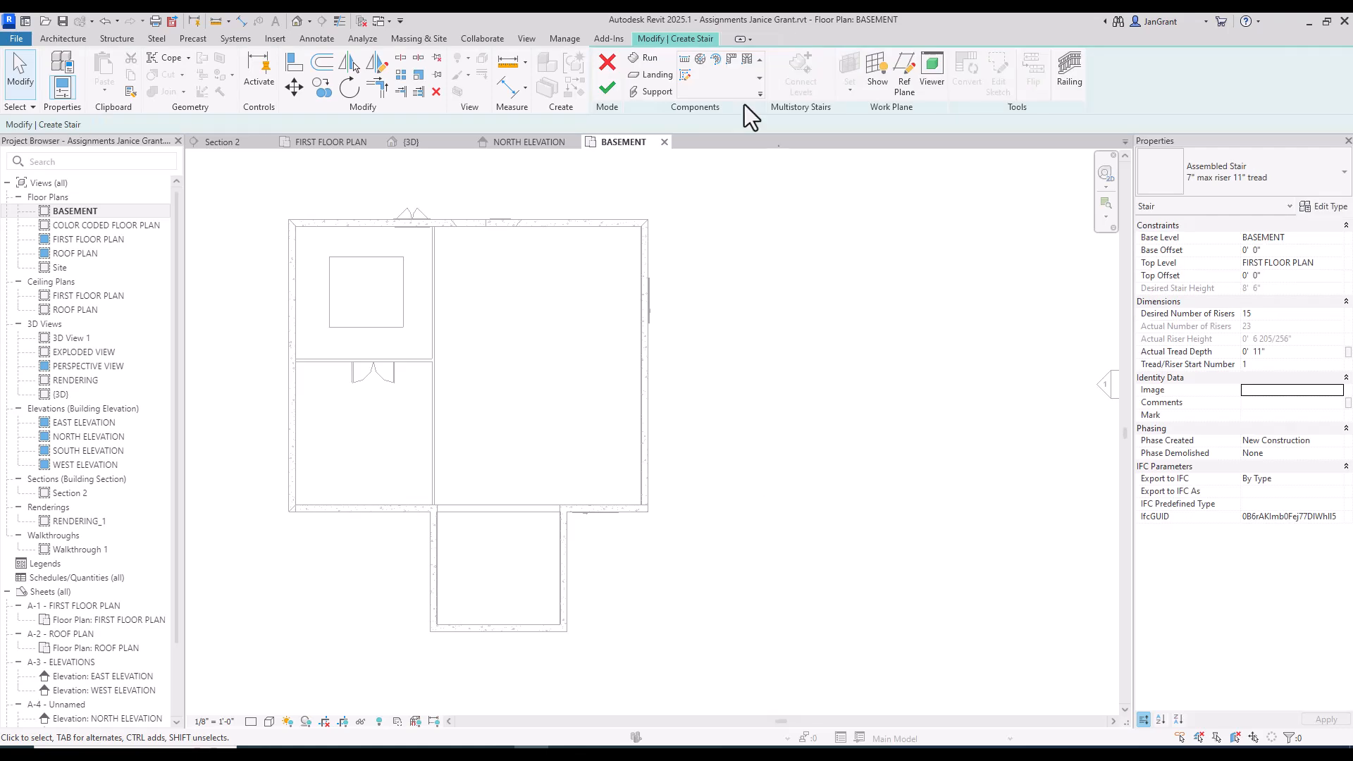
Try a U-shaped stair east of the house with an 8-riser run, automatic landing and return run, and delete it.
{"action": "left_click", "coordinate": [685, 59]}
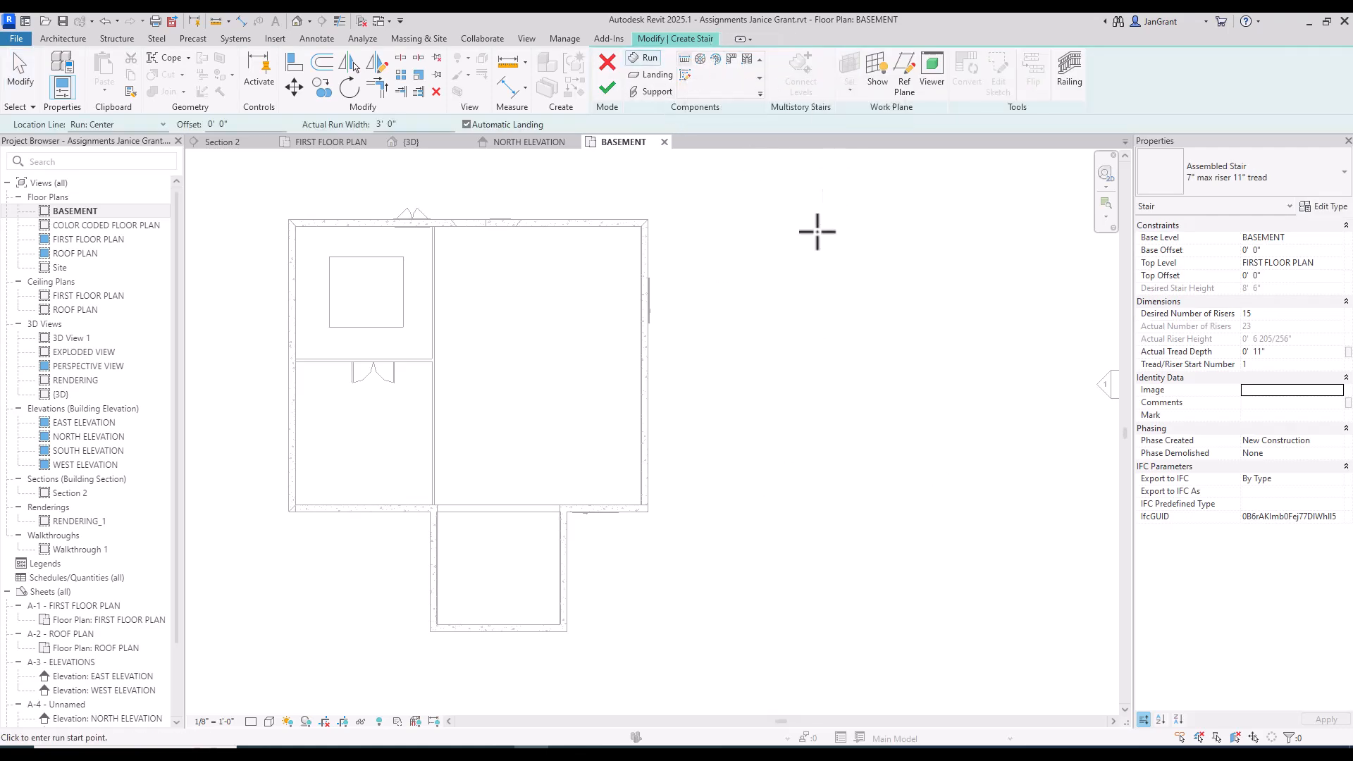
{"action": "left_click", "coordinate": [754, 472]}
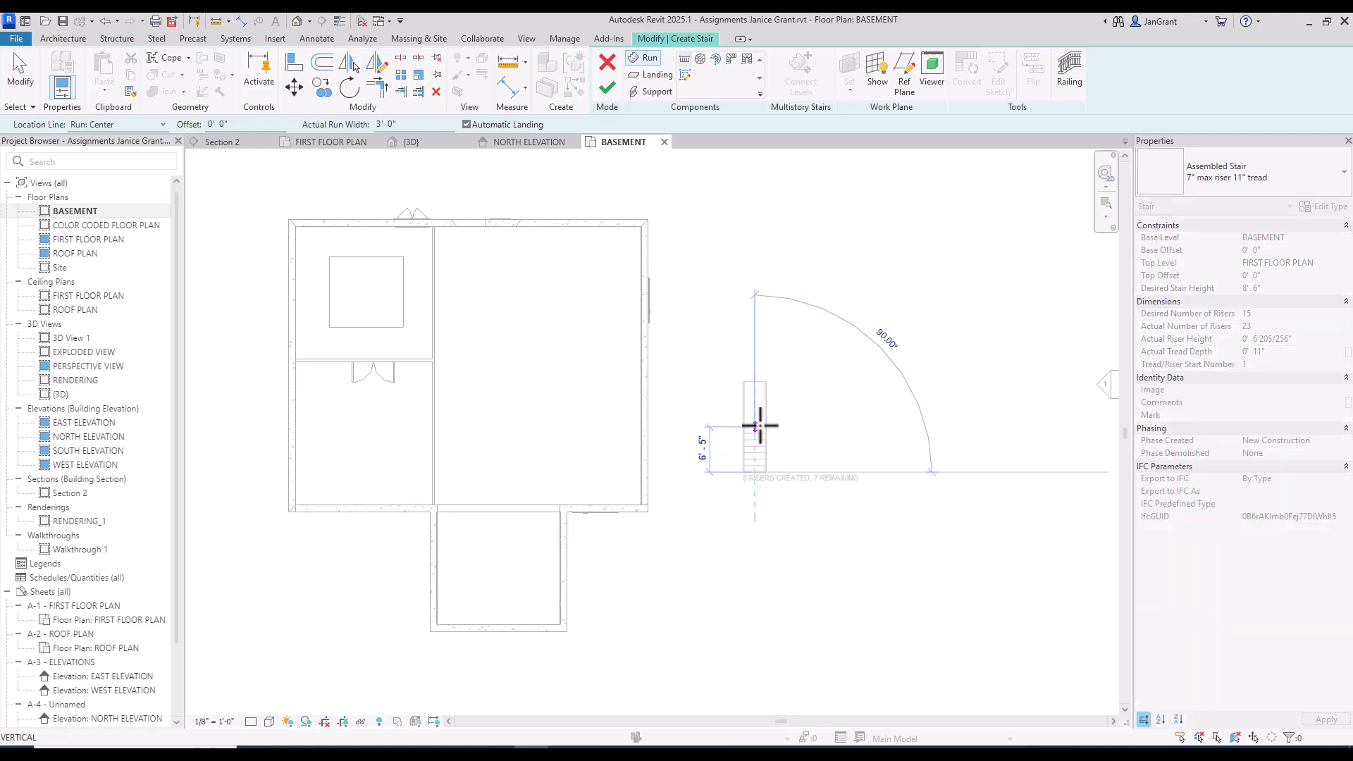
{"action": "left_click", "coordinate": [756, 427]}
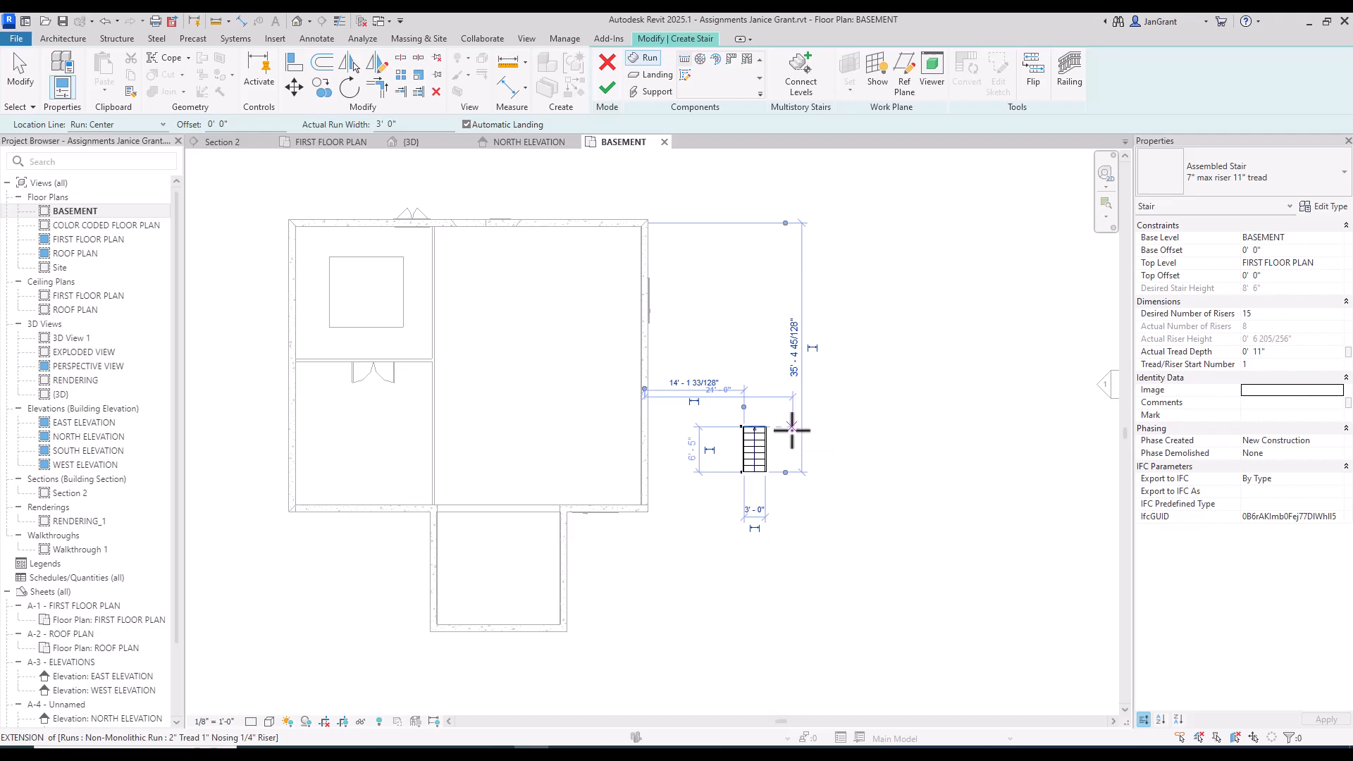
{"action": "left_click", "coordinate": [792, 428]}
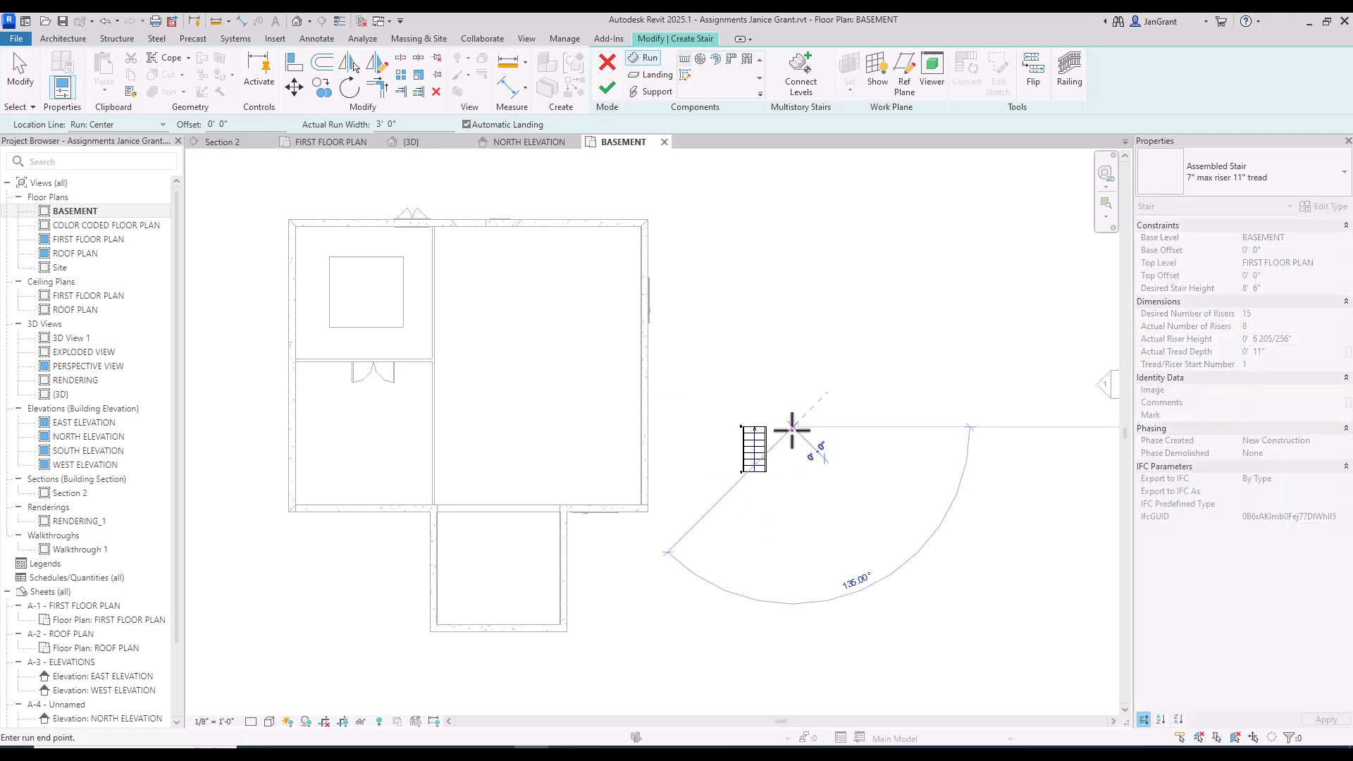
{"action": "left_click", "coordinate": [793, 504]}
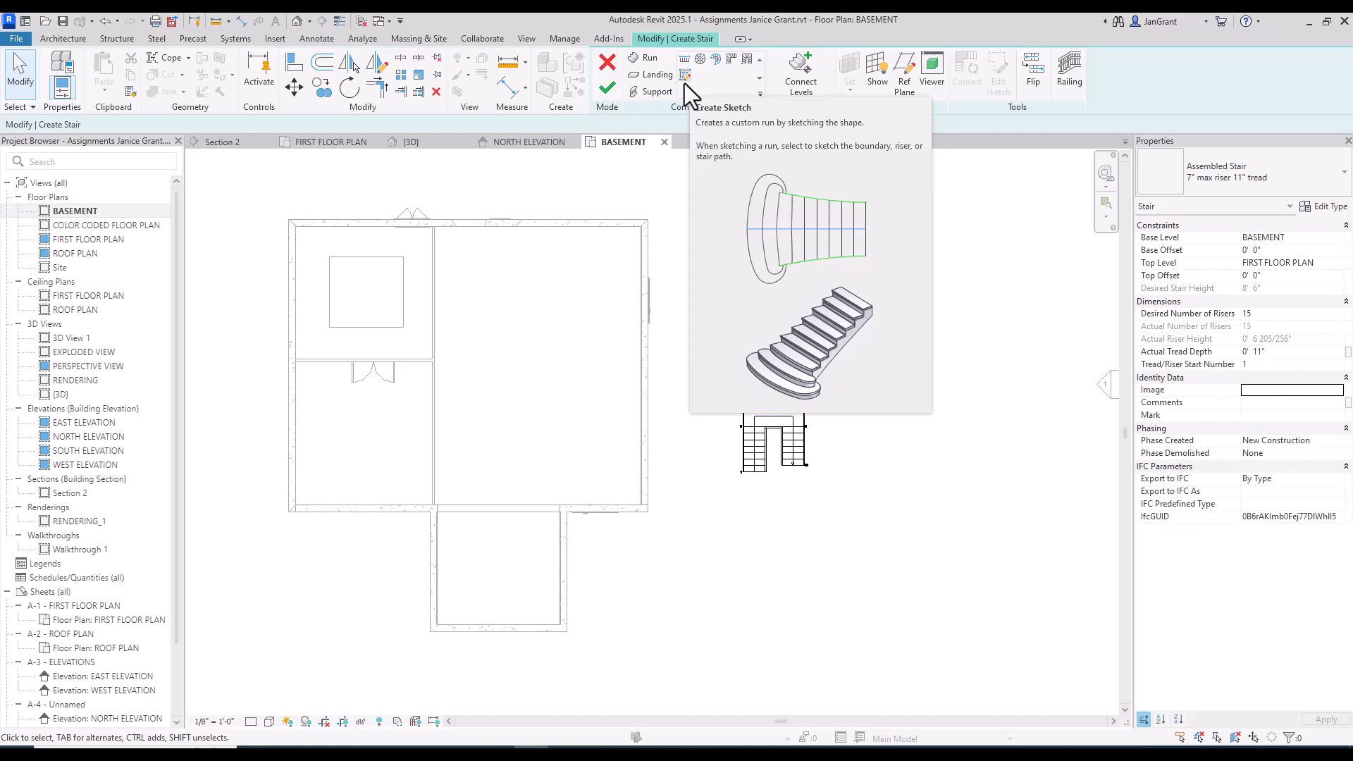
{"action": "left_click_drag", "start_coordinate": [874, 358], "coordinate": [713, 528]}
{"action": "key", "text": "Delete"}
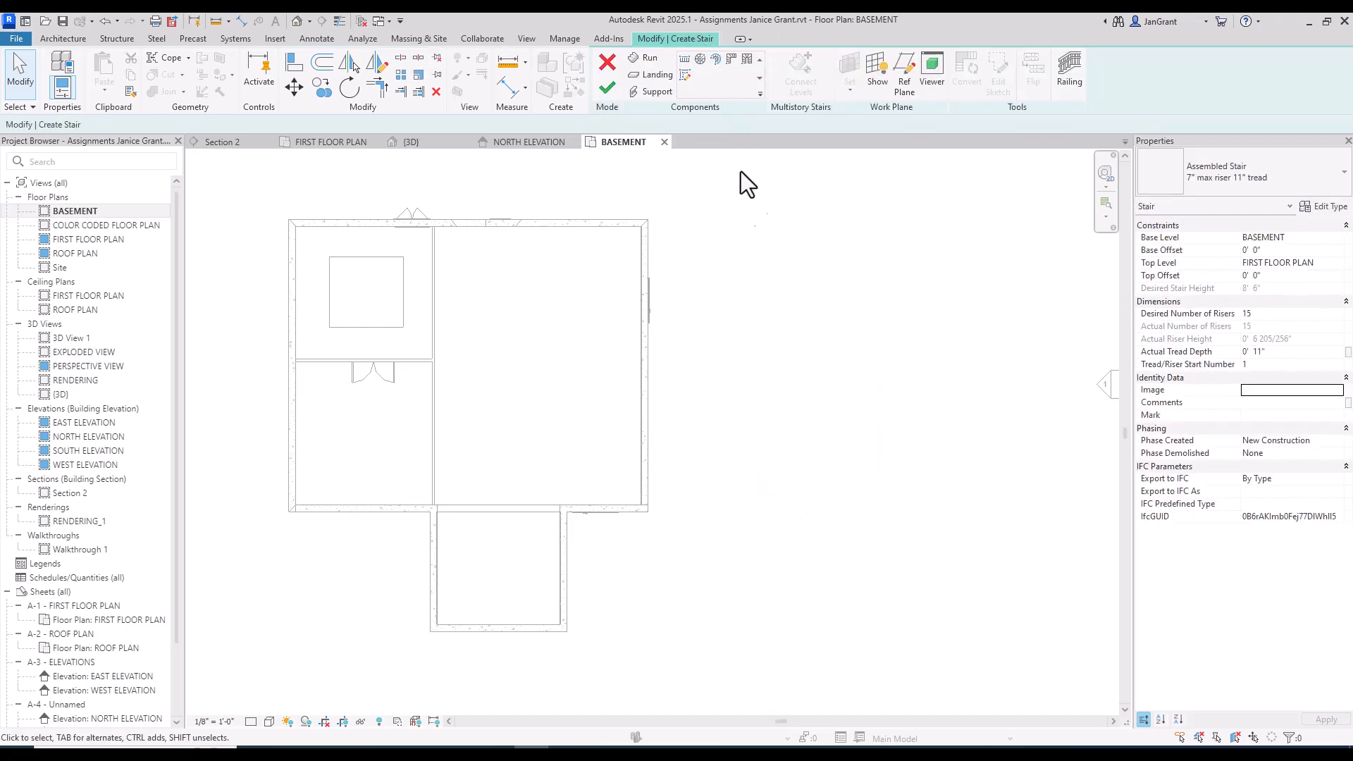
Draw a straight 3' 0" wide, 15-riser stair run northward inside the large room, just east of the interior partition wall.
{"action": "left_click", "coordinate": [686, 61]}
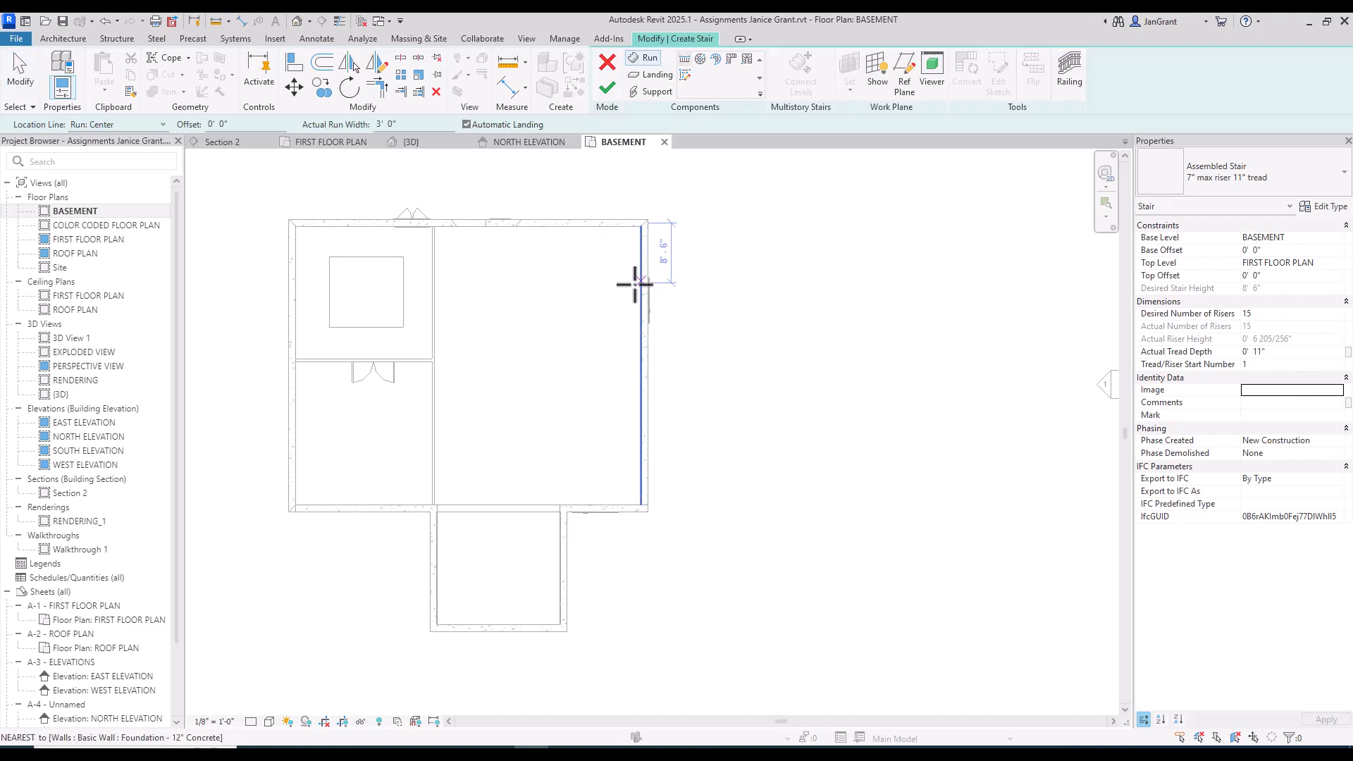
{"action": "left_click", "coordinate": [458, 463]}
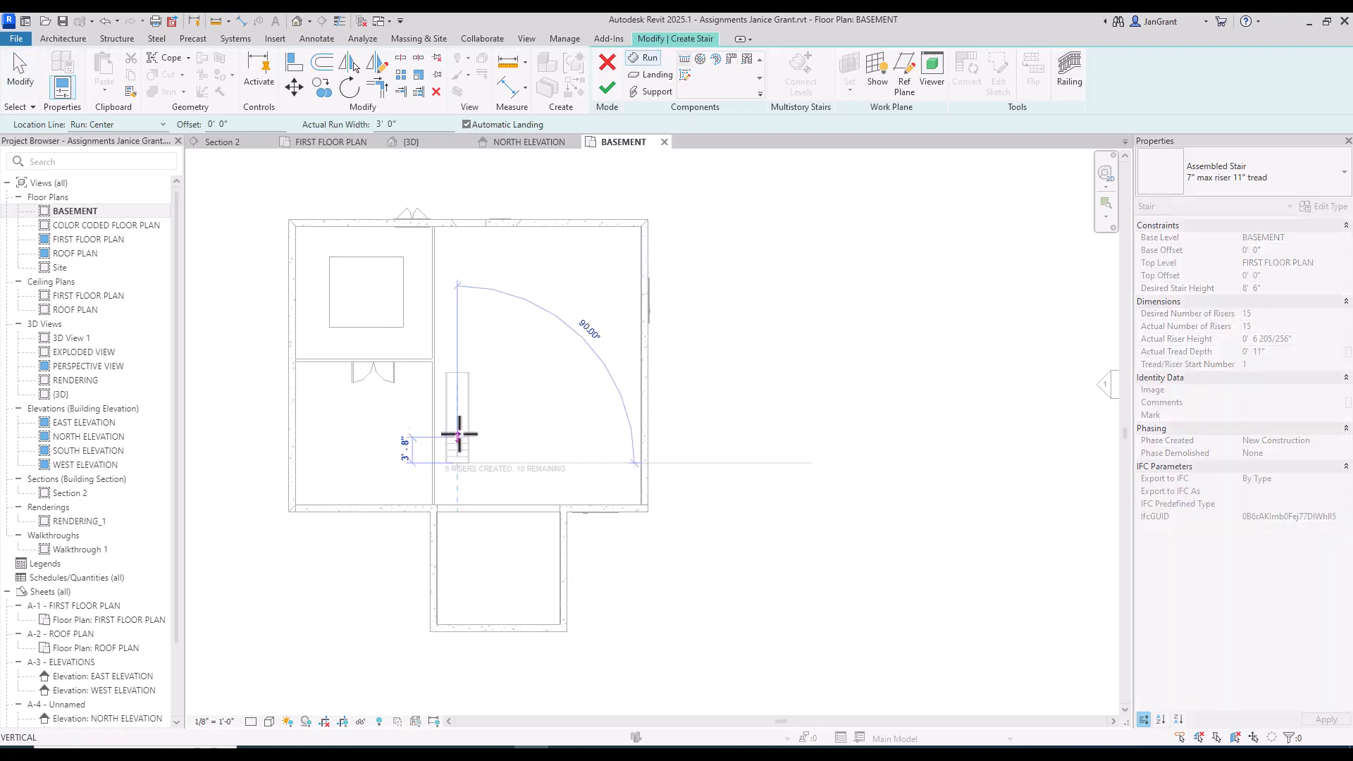
{"action": "left_click", "coordinate": [458, 341]}
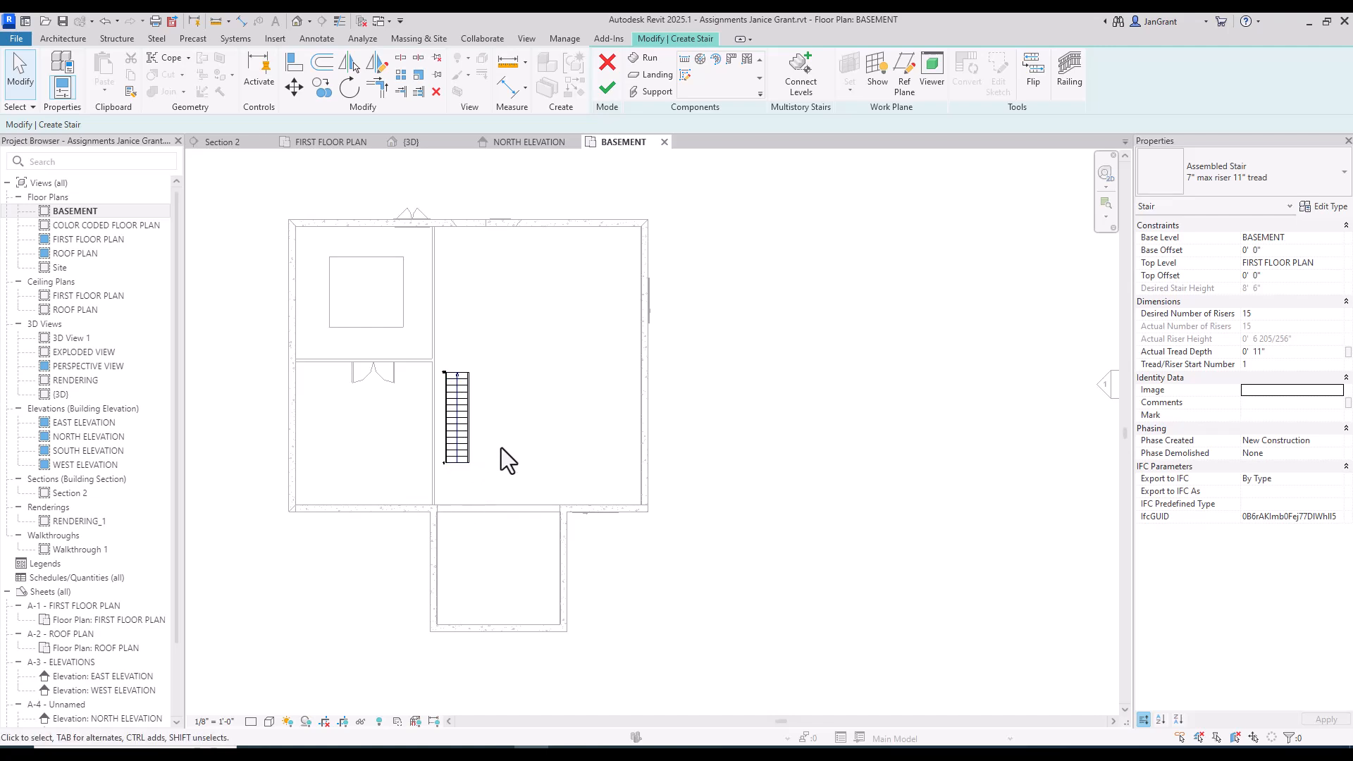
Nudge the stair run about 1' 6" west toward the partition wall and about 1' south, and finish the stair.
{"action": "left_click", "coordinate": [470, 442]}
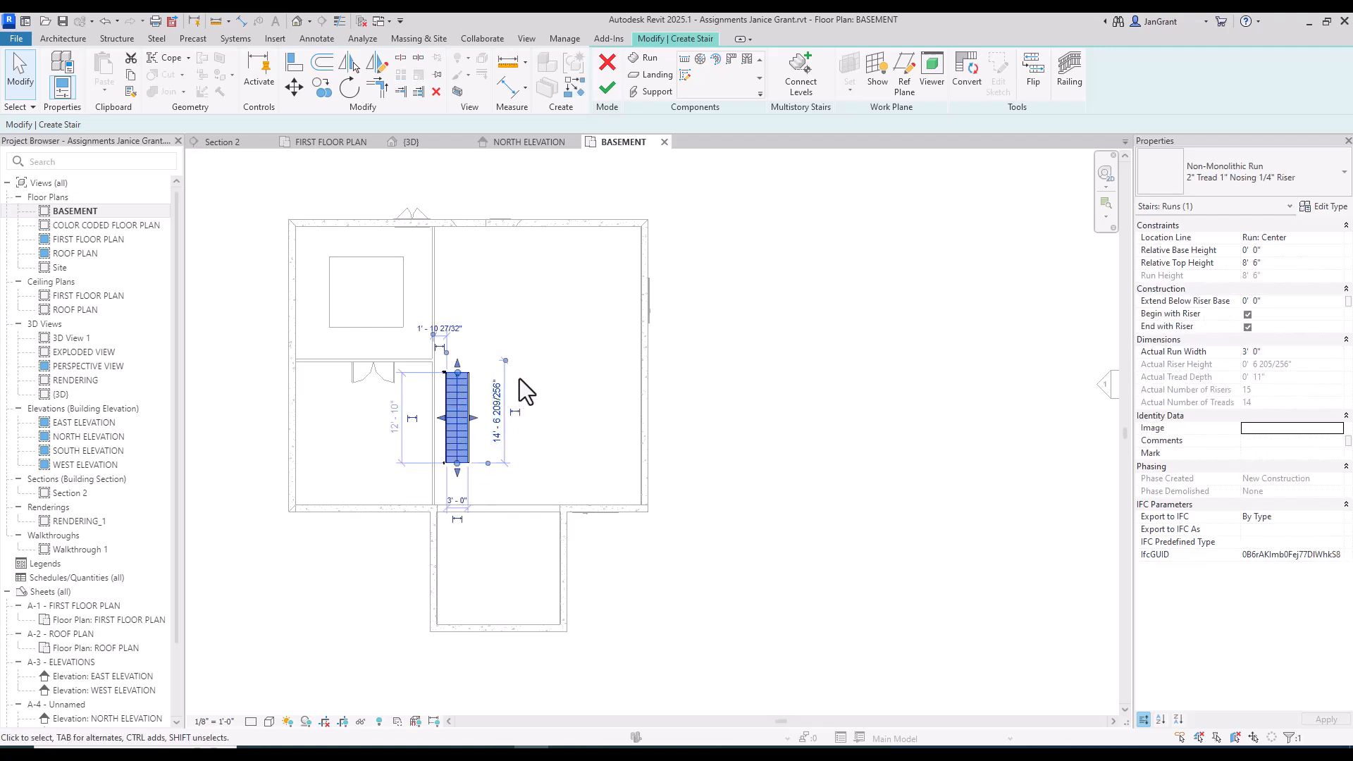
{"action": "key", "text": "Left"}
{"action": "key", "text": "Left"}
{"action": "key", "text": "Left"}
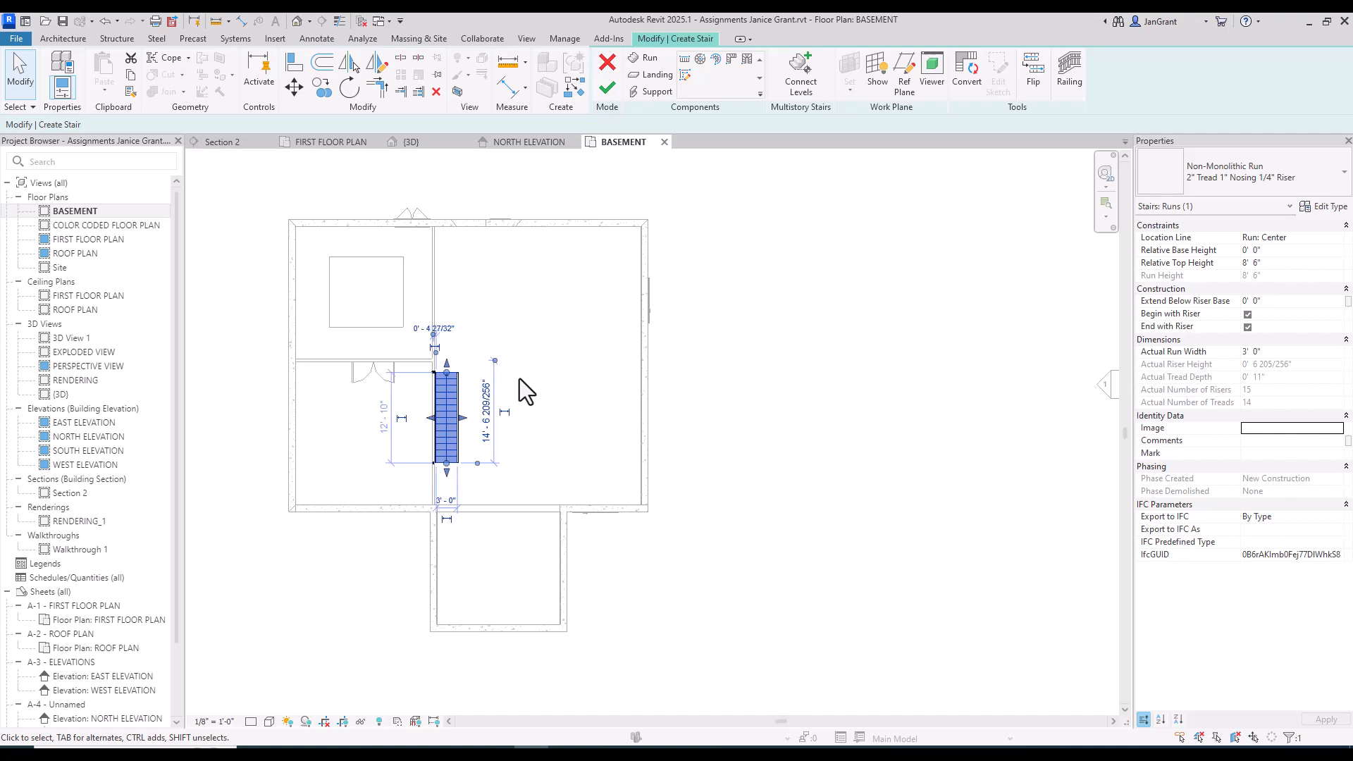
{"action": "key", "text": "Down"}
{"action": "key", "text": "Down"}
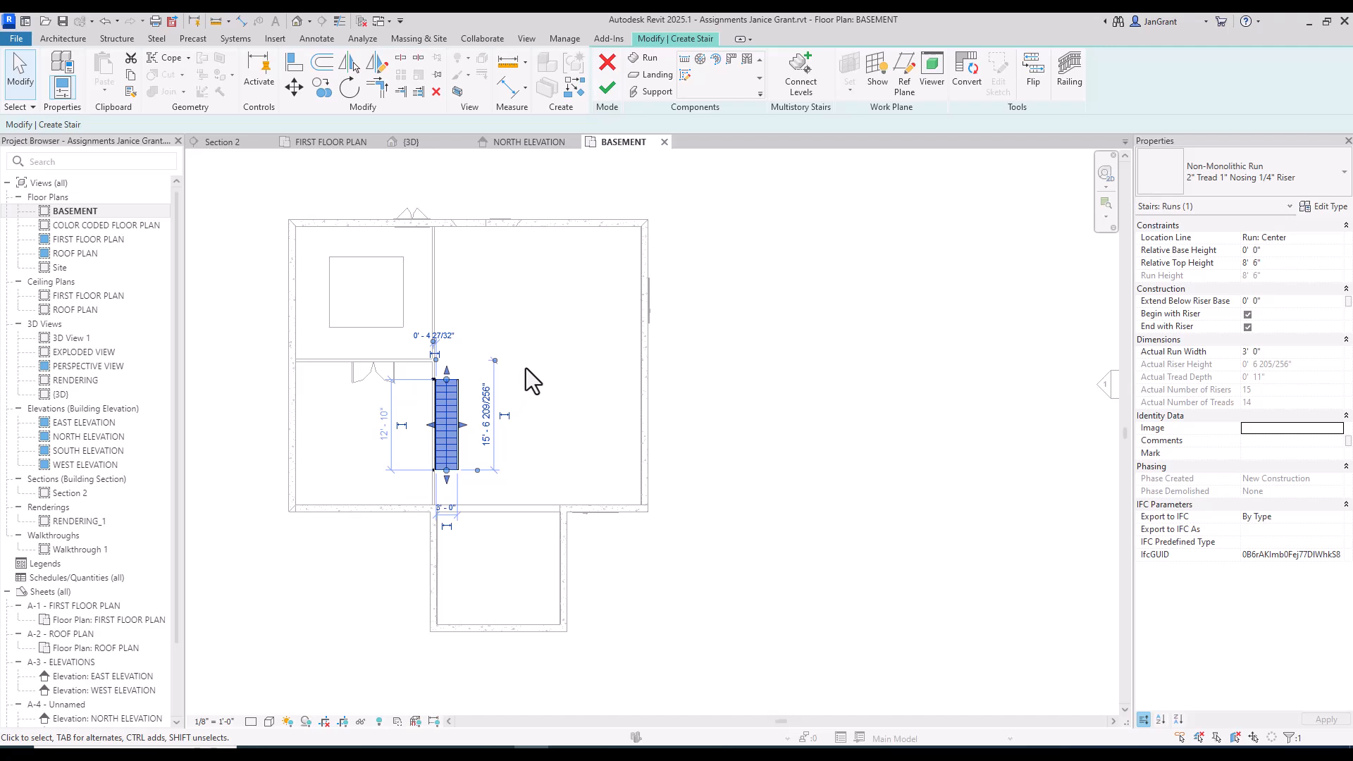
{"action": "key", "text": "Escape"}
{"action": "left_click", "coordinate": [607, 87]}
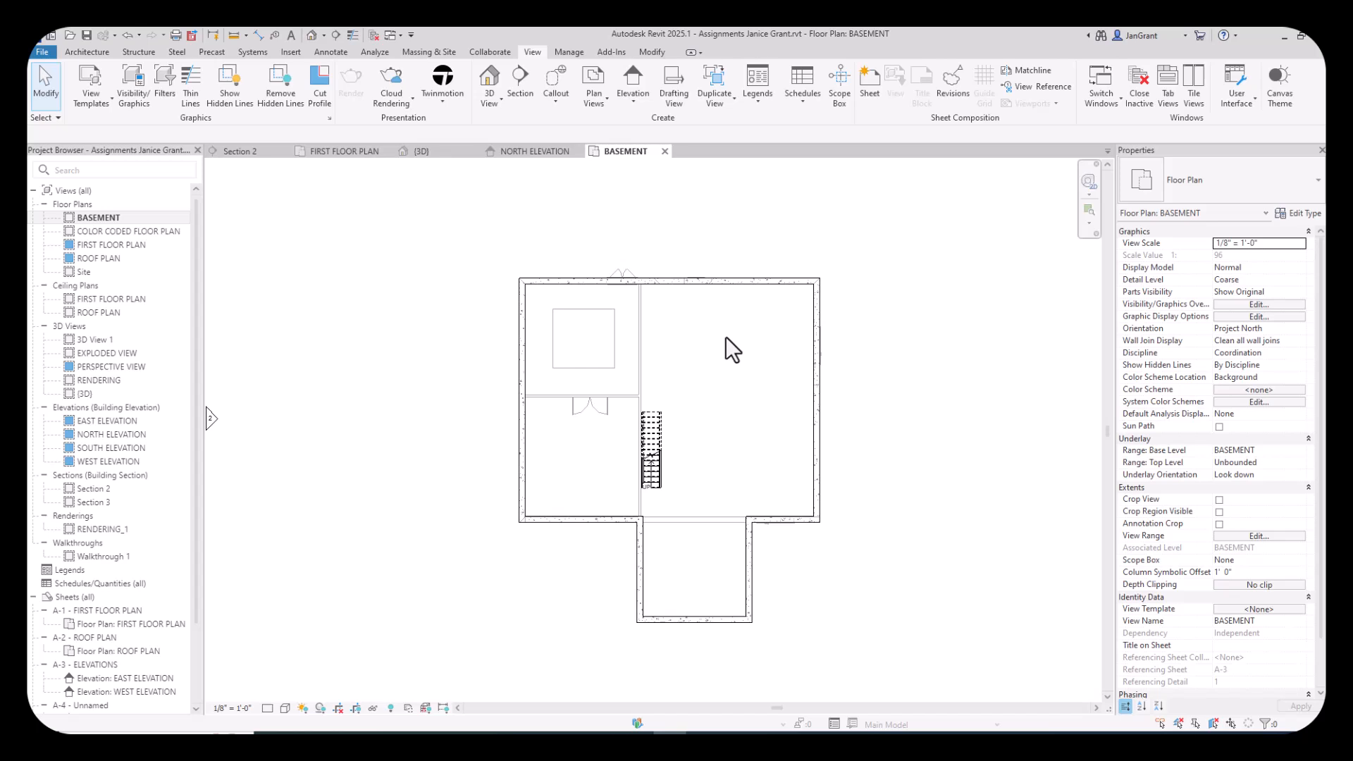
Turn on the Sections annotation category in the FIRST FLOOR PLAN view's visibility/graphic overrides.
{"action": "double_click", "coordinate": [158, 246]}
{"action": "middle_click_drag", "start_coordinate": [787, 319], "coordinate": [801, 276]}
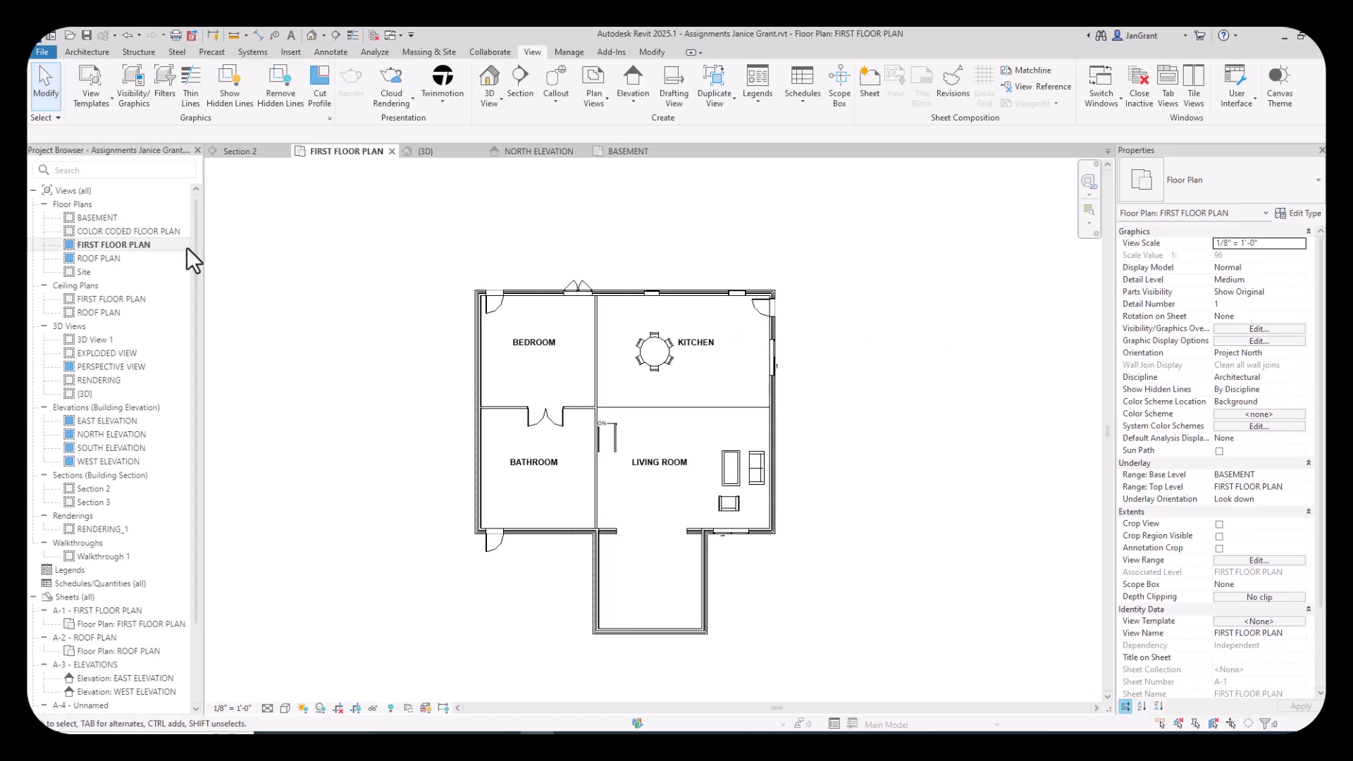
{"action": "key", "text": "v"}
{"action": "key", "text": "g"}
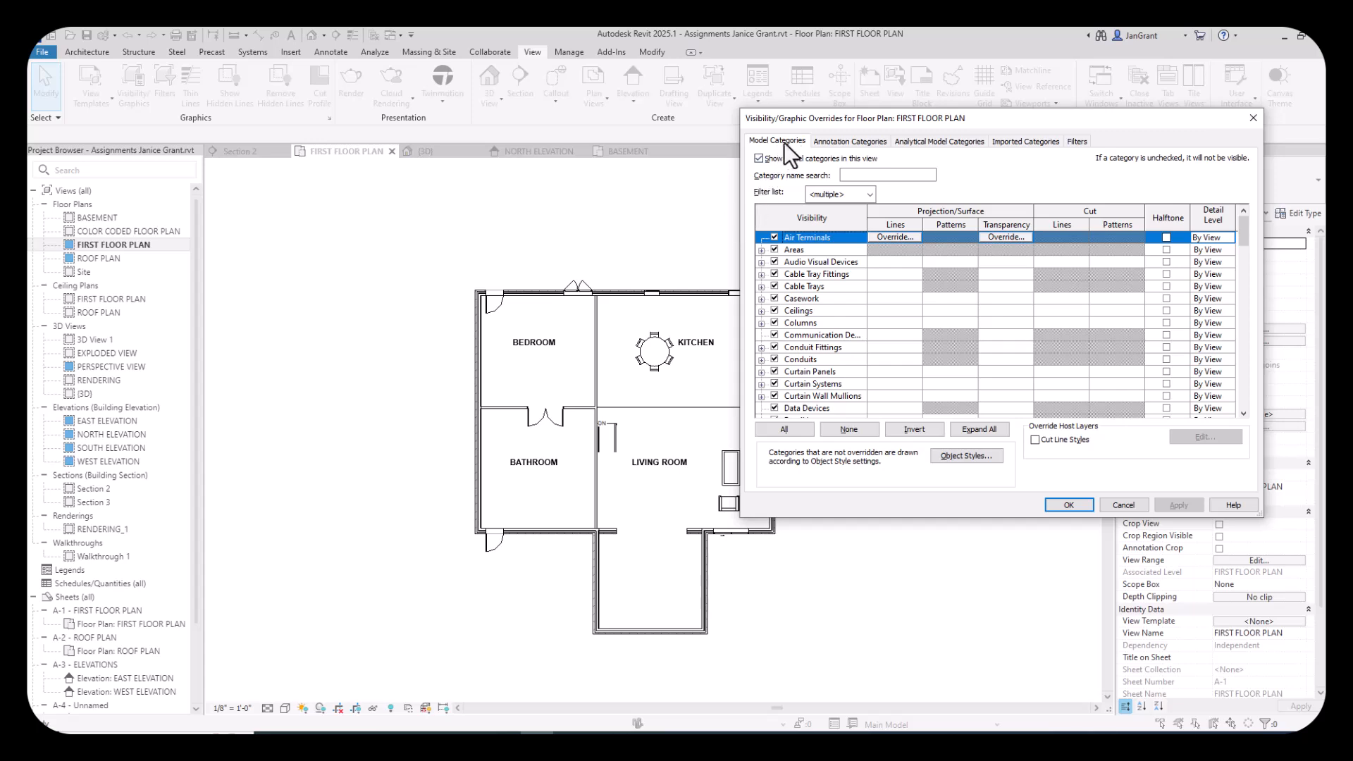
{"action": "left_click", "coordinate": [850, 142]}
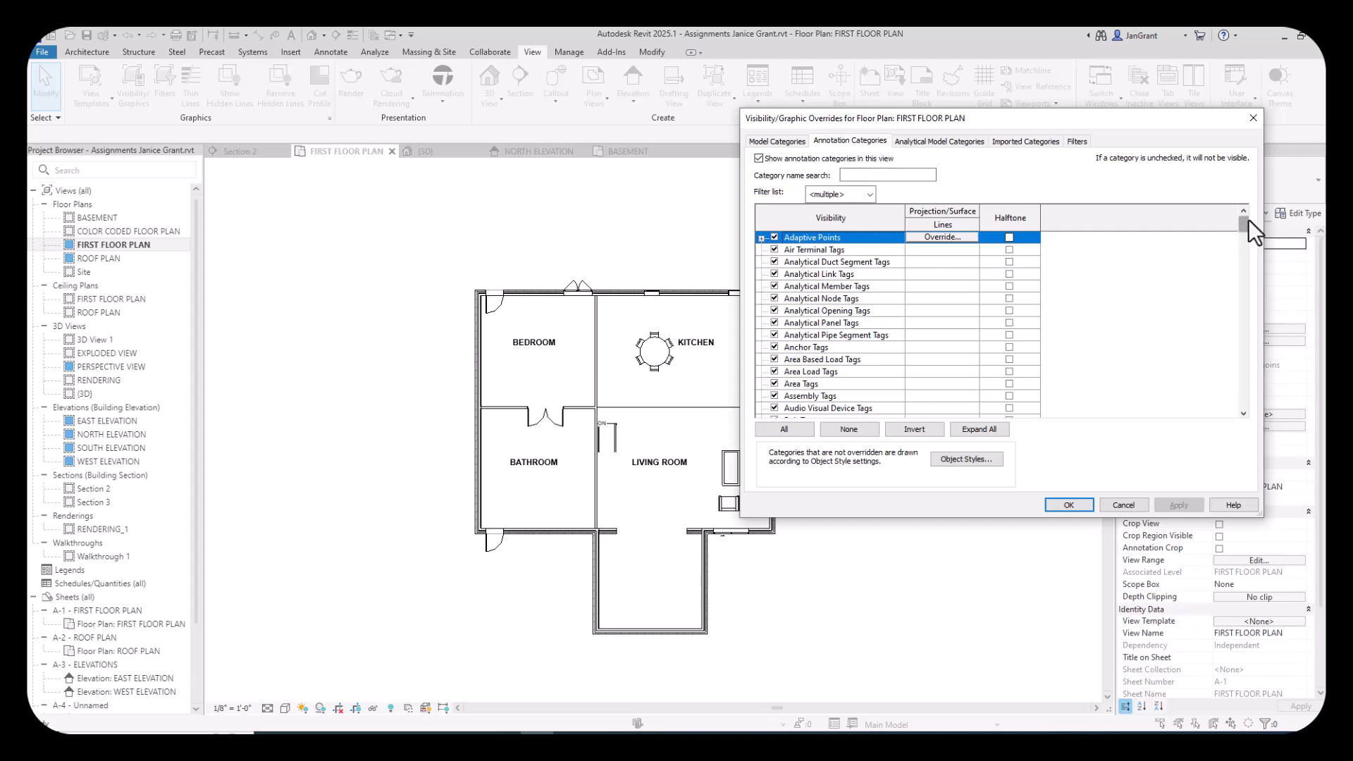
{"action": "scroll", "coordinate": [1245, 236], "scroll_direction": "down", "scroll_amount": 1}
{"action": "left_click_drag", "start_coordinate": [1242, 228], "coordinate": [1233, 348]}
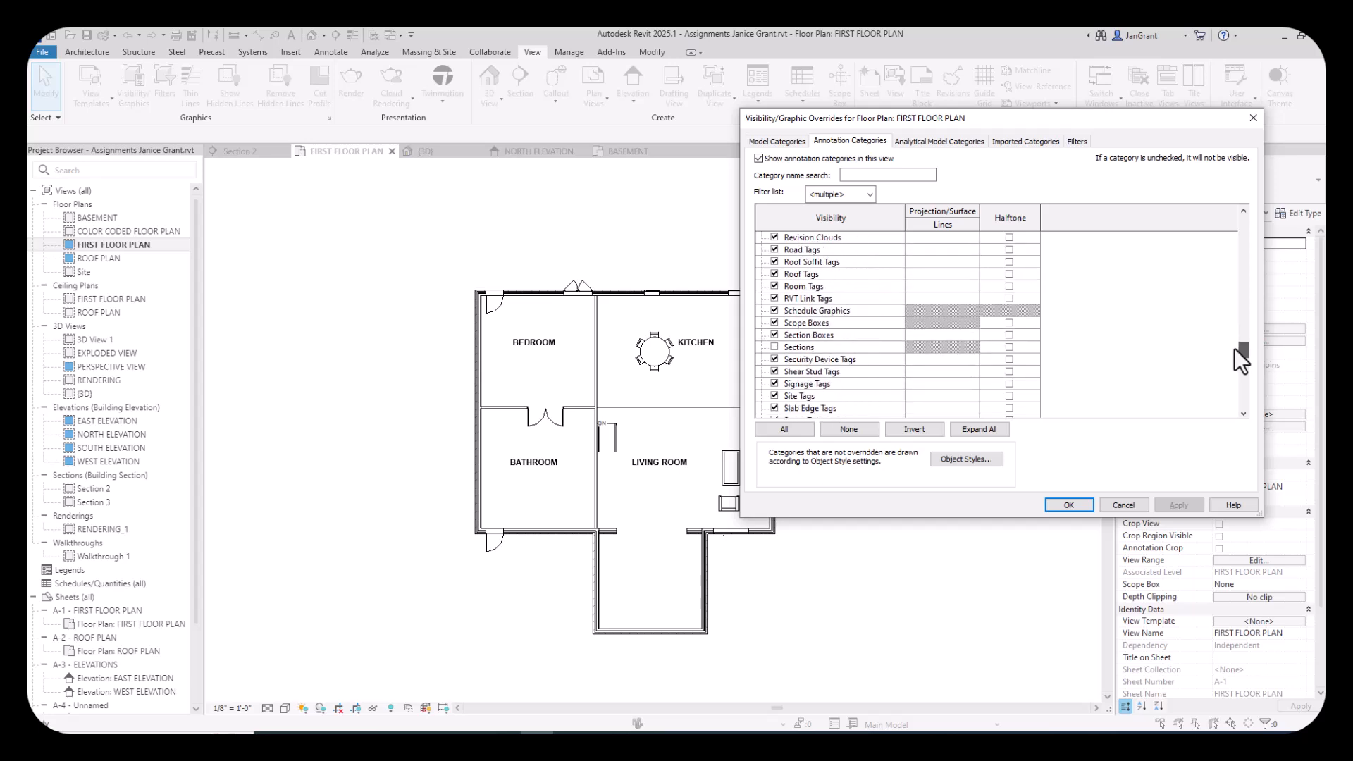
{"action": "left_click", "coordinate": [774, 347]}
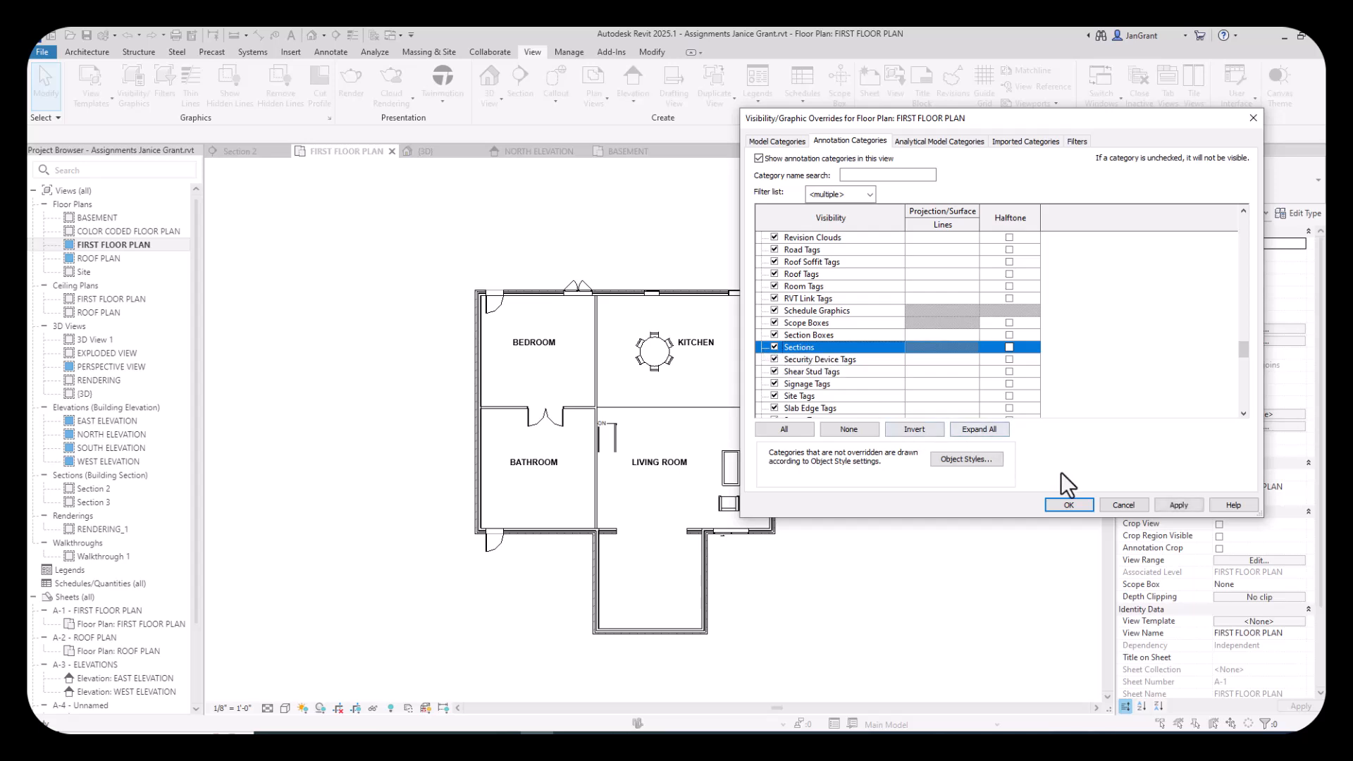
{"action": "left_click", "coordinate": [1072, 505]}
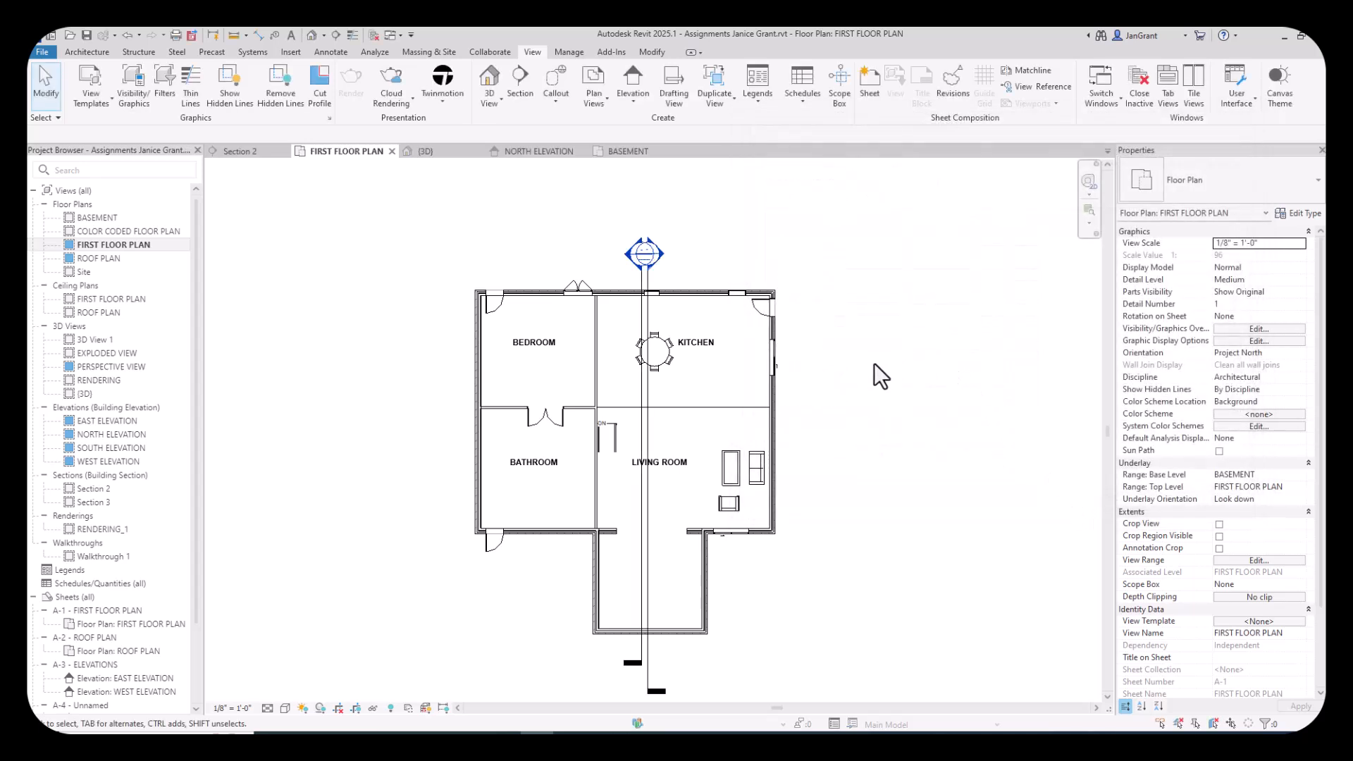
Delete the two existing section lines, Section 3 and Section 2, from the first floor plan along with their views.
{"action": "left_click", "coordinate": [645, 579]}
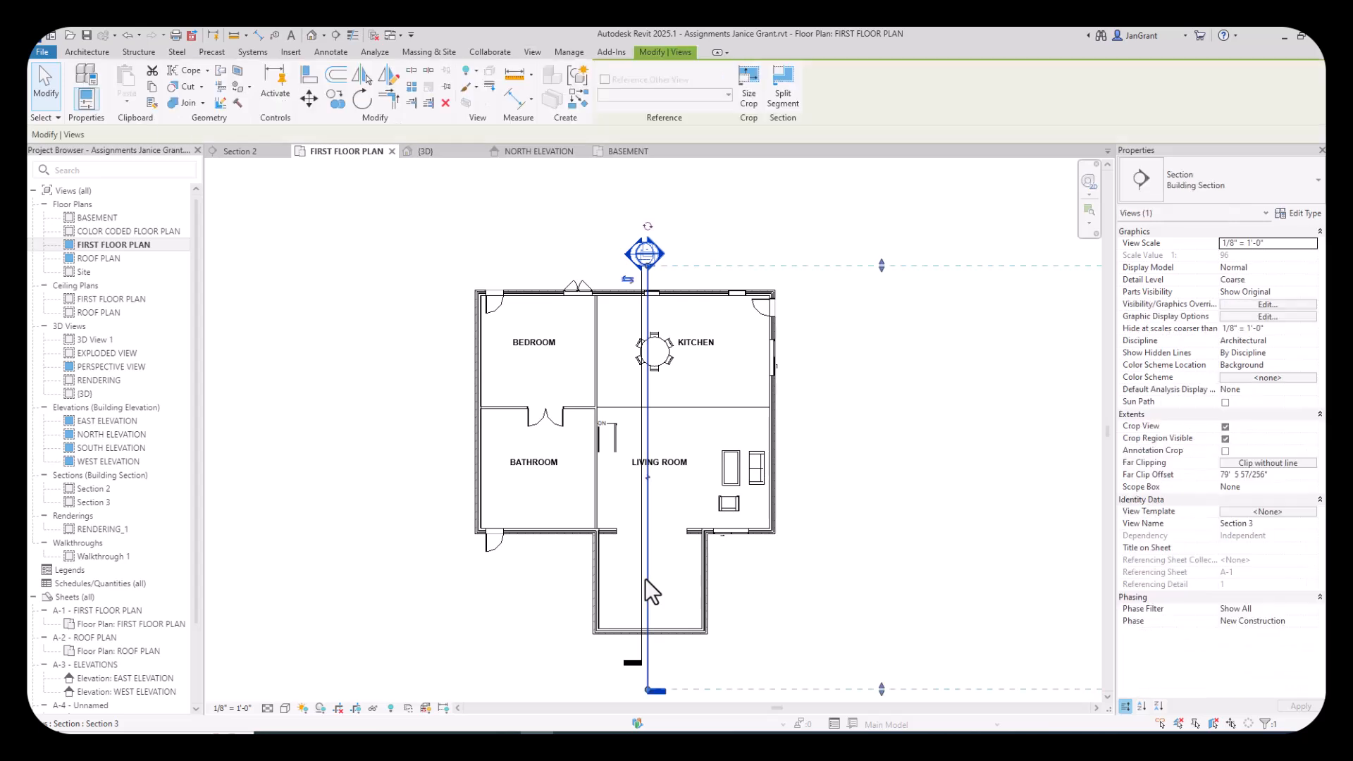
{"action": "key", "text": "Delete"}
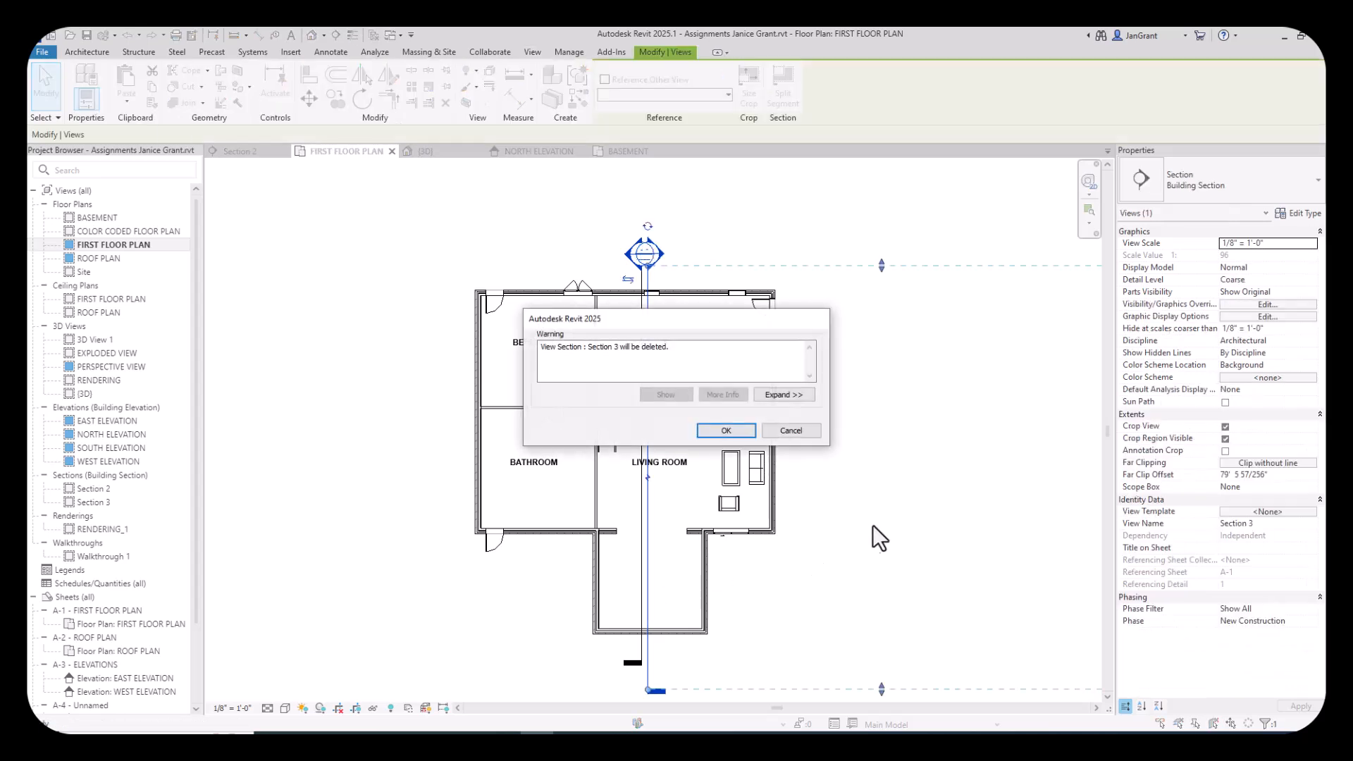
{"action": "left_click", "coordinate": [741, 429]}
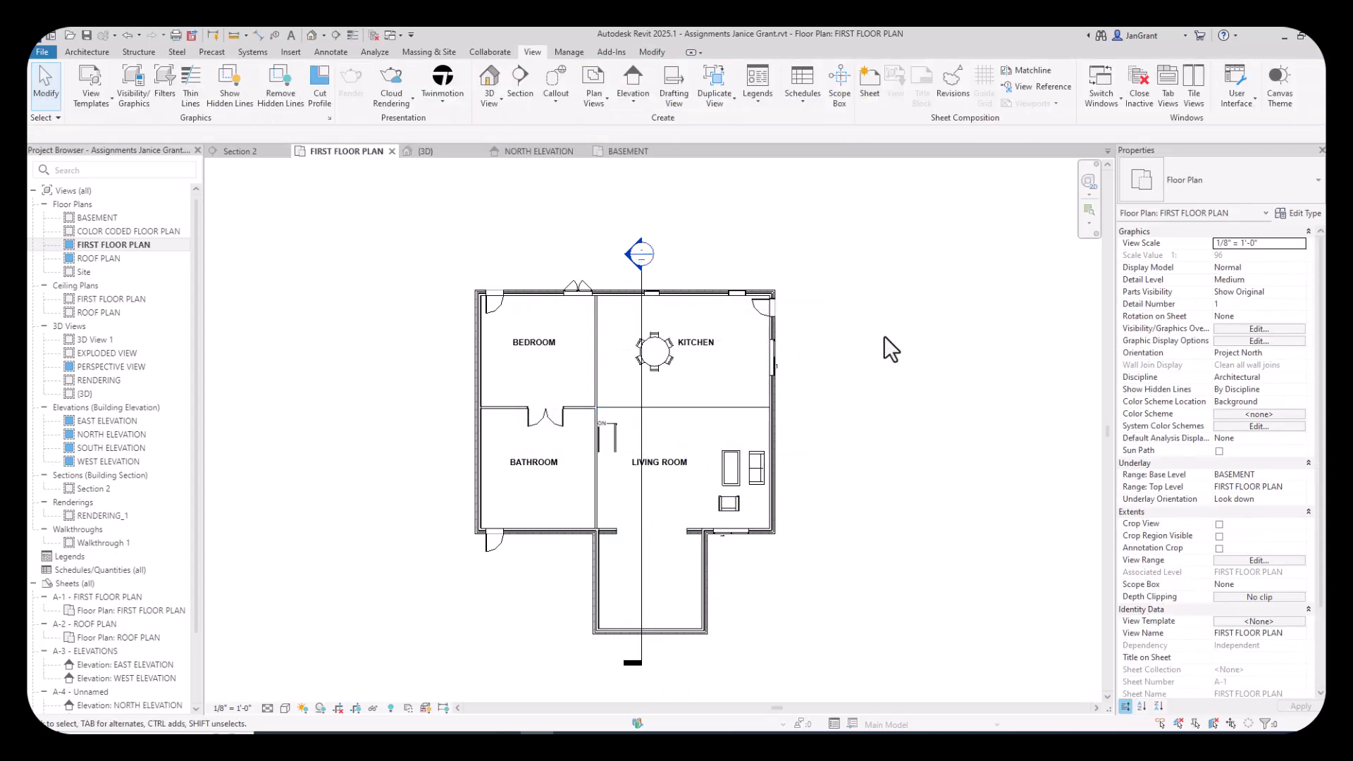
{"action": "left_click", "coordinate": [638, 387]}
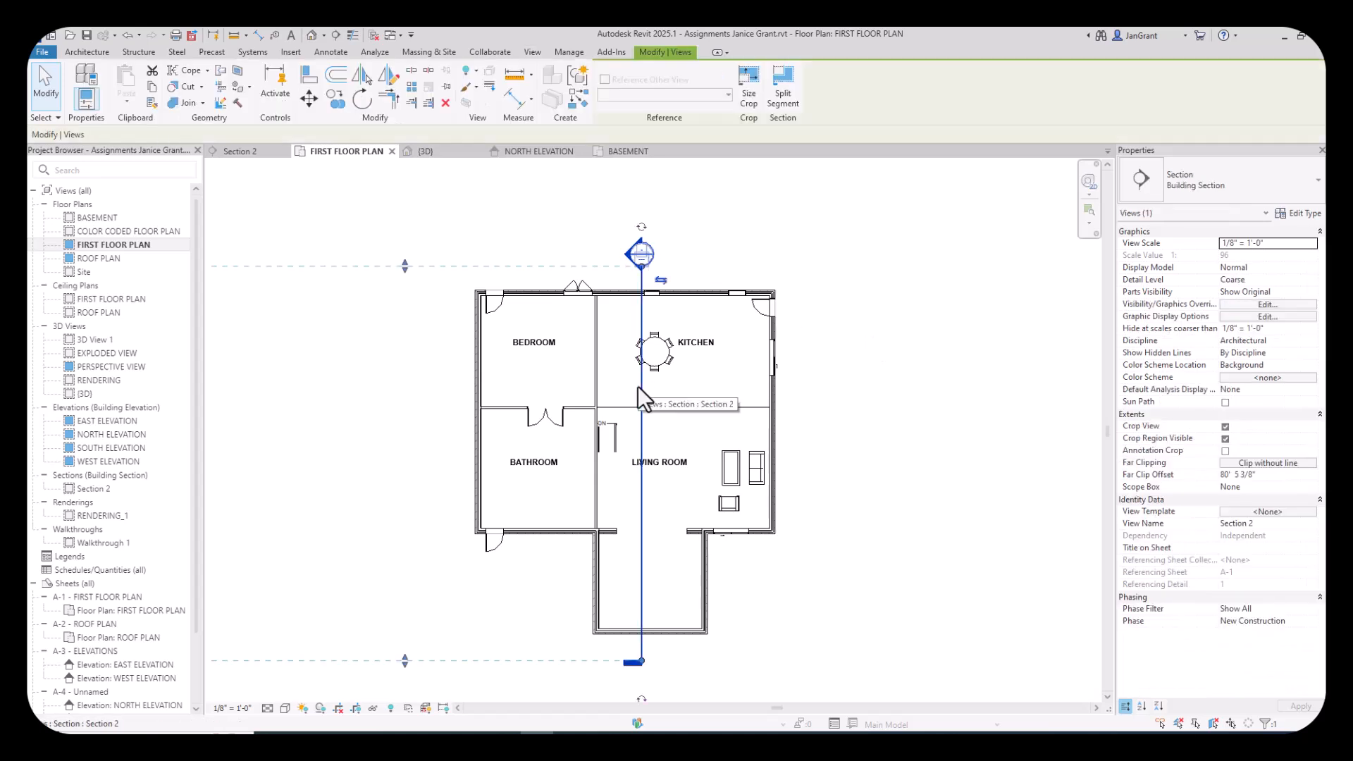
{"action": "key", "text": "Delete"}
{"action": "left_click", "coordinate": [743, 429]}
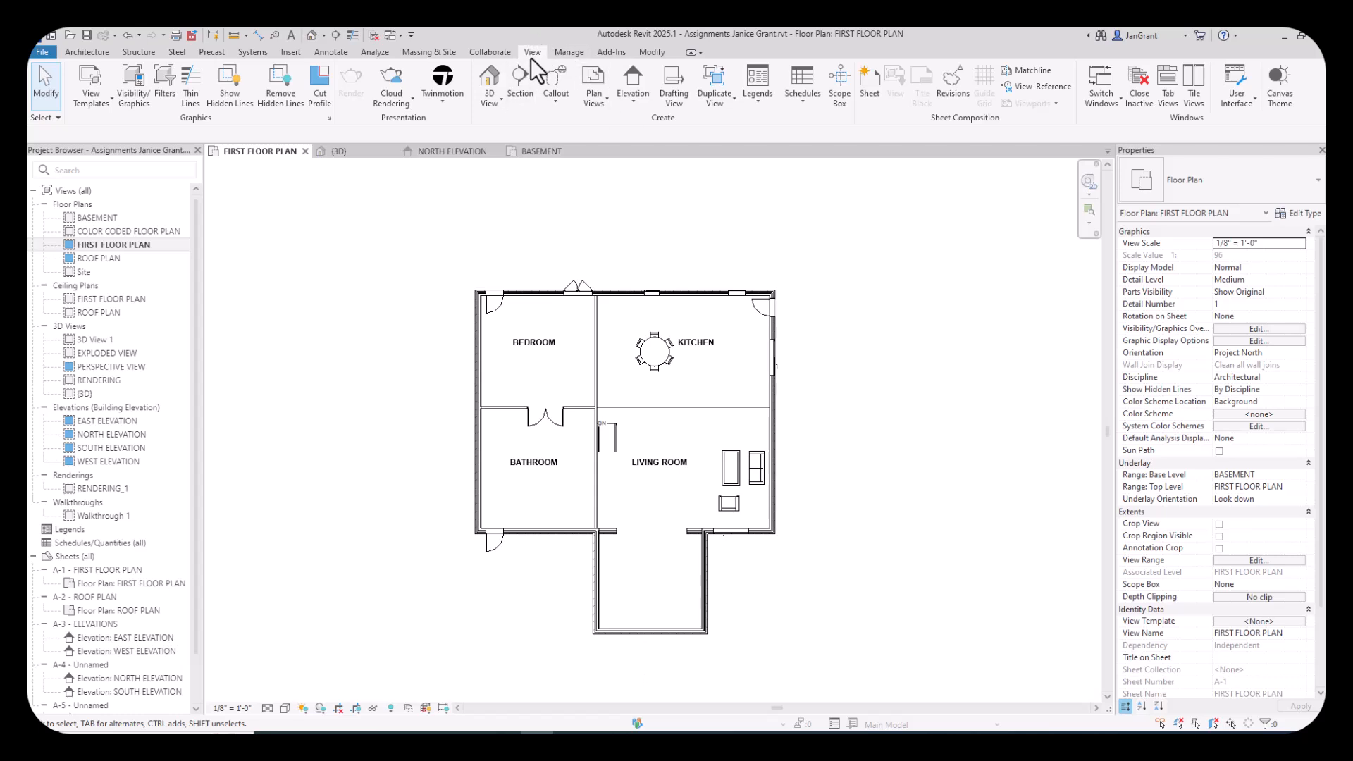
Draw a building section line north to south through the kitchen and living room, and flip it to look west.
{"action": "left_click", "coordinate": [520, 85]}
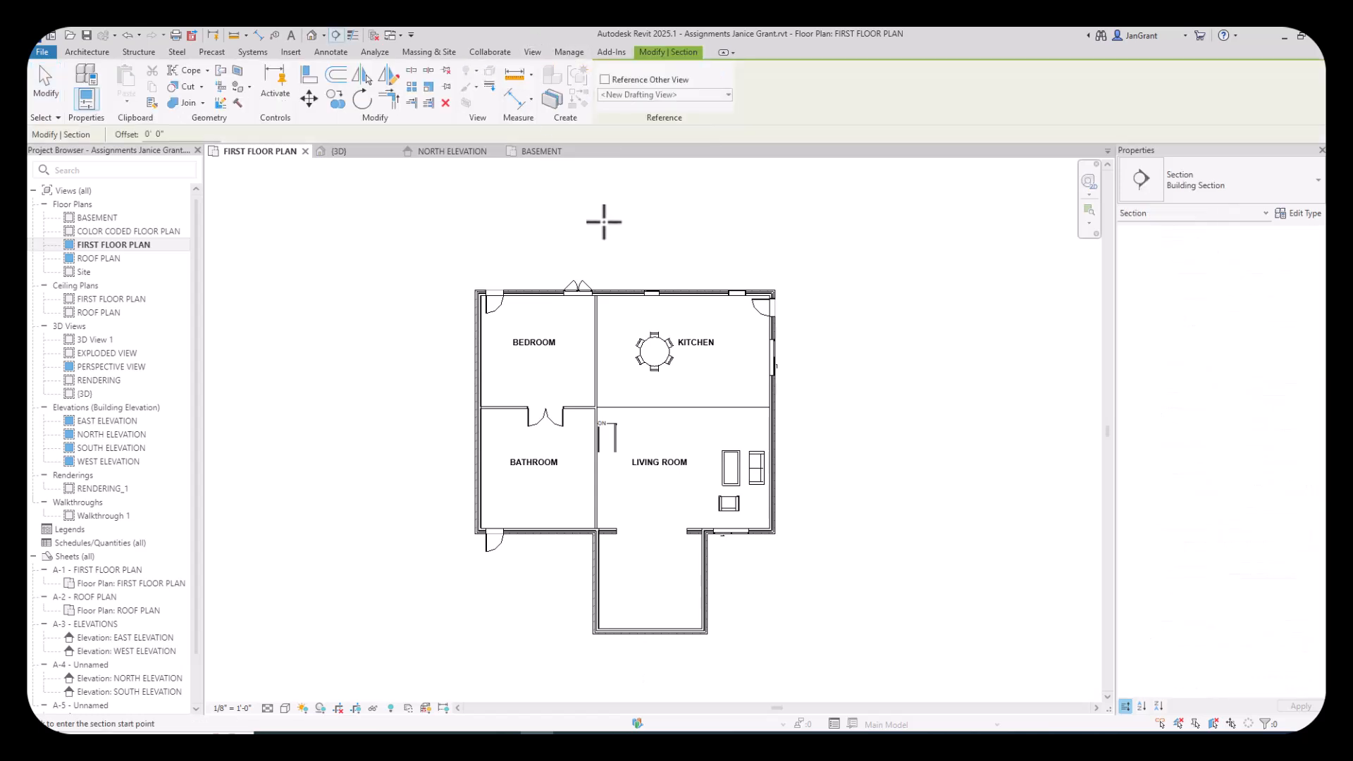
{"action": "left_click", "coordinate": [641, 248]}
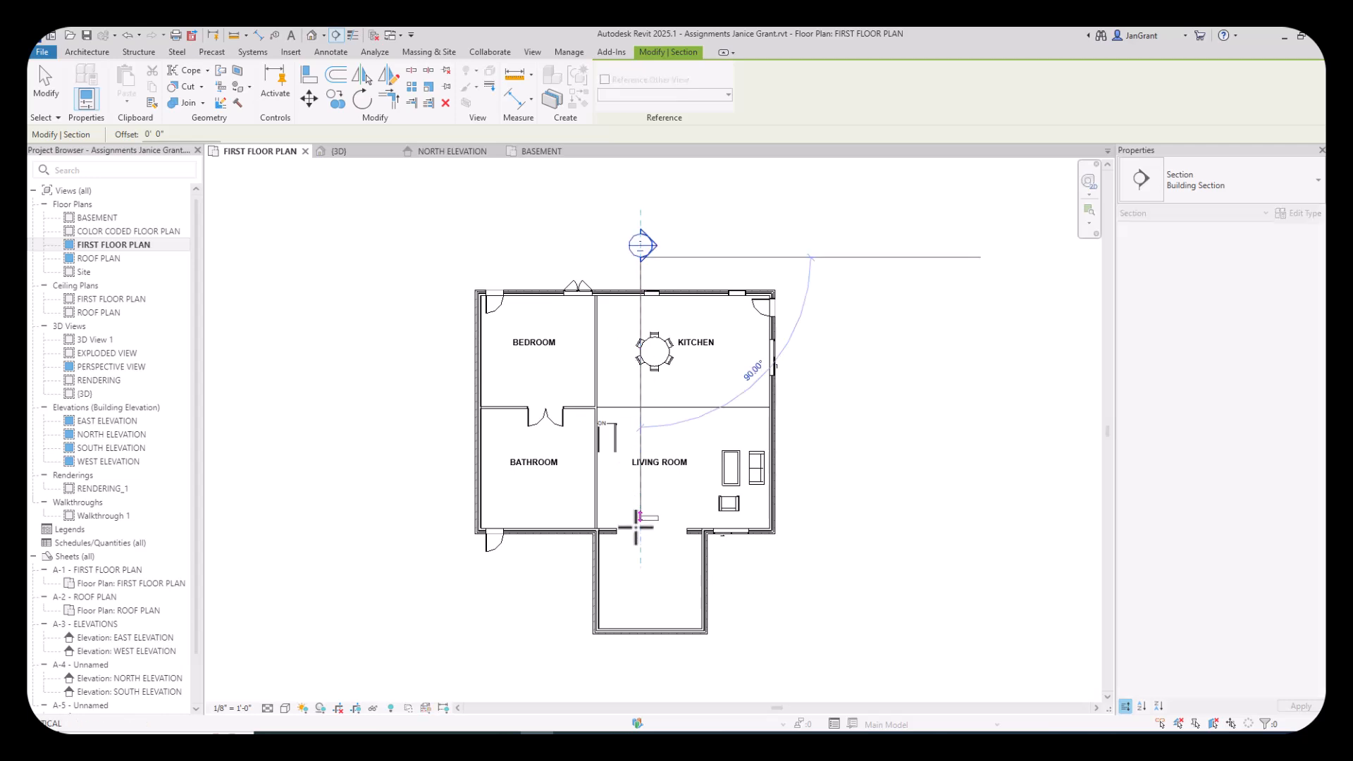
{"action": "left_click", "coordinate": [640, 668]}
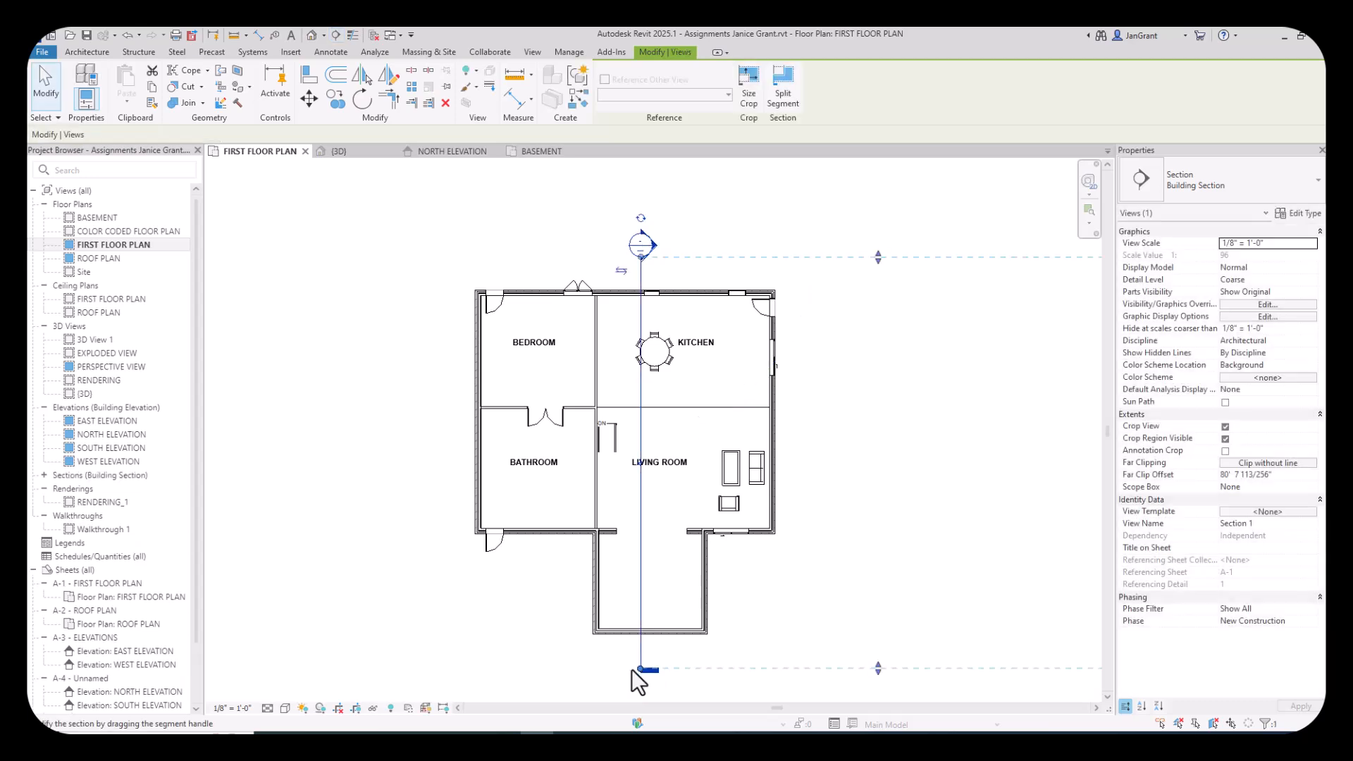
{"action": "left_click", "coordinate": [621, 272]}
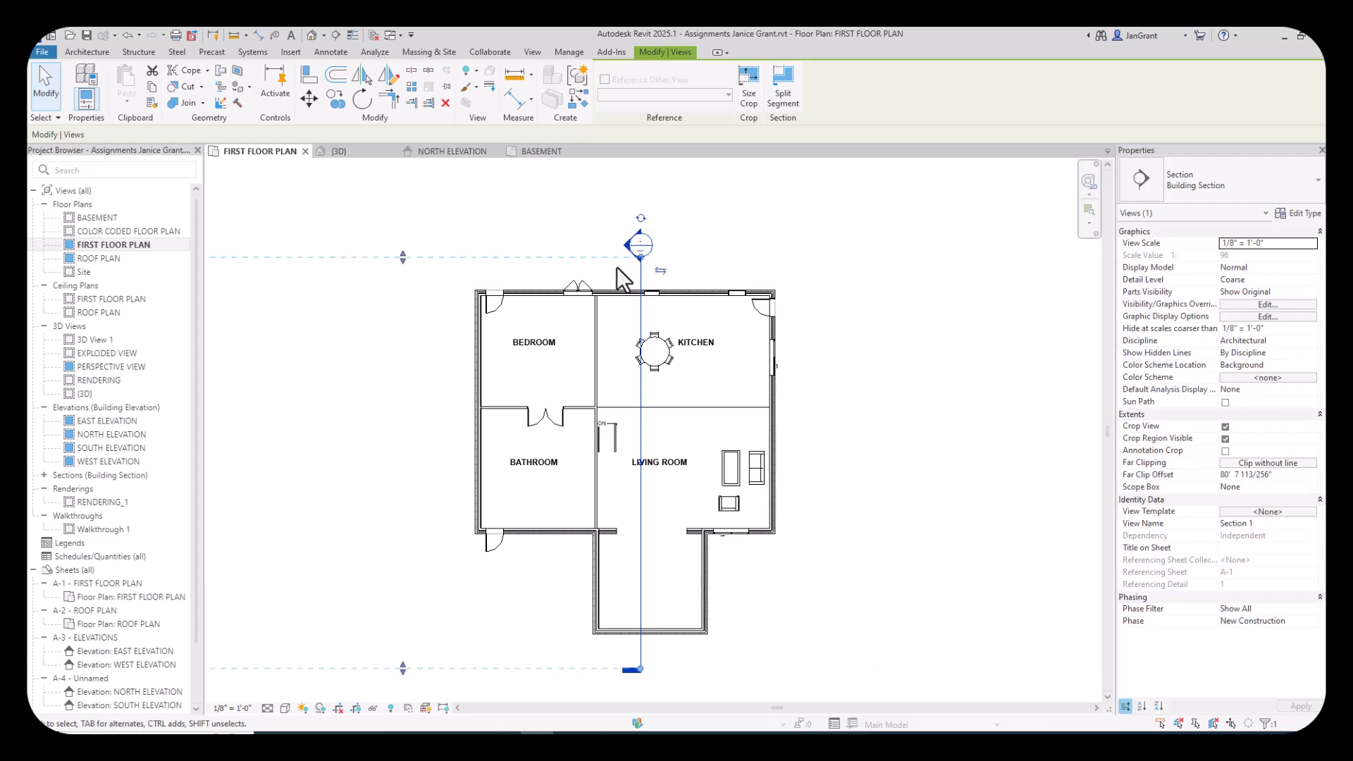
{"action": "left_click", "coordinate": [416, 411]}
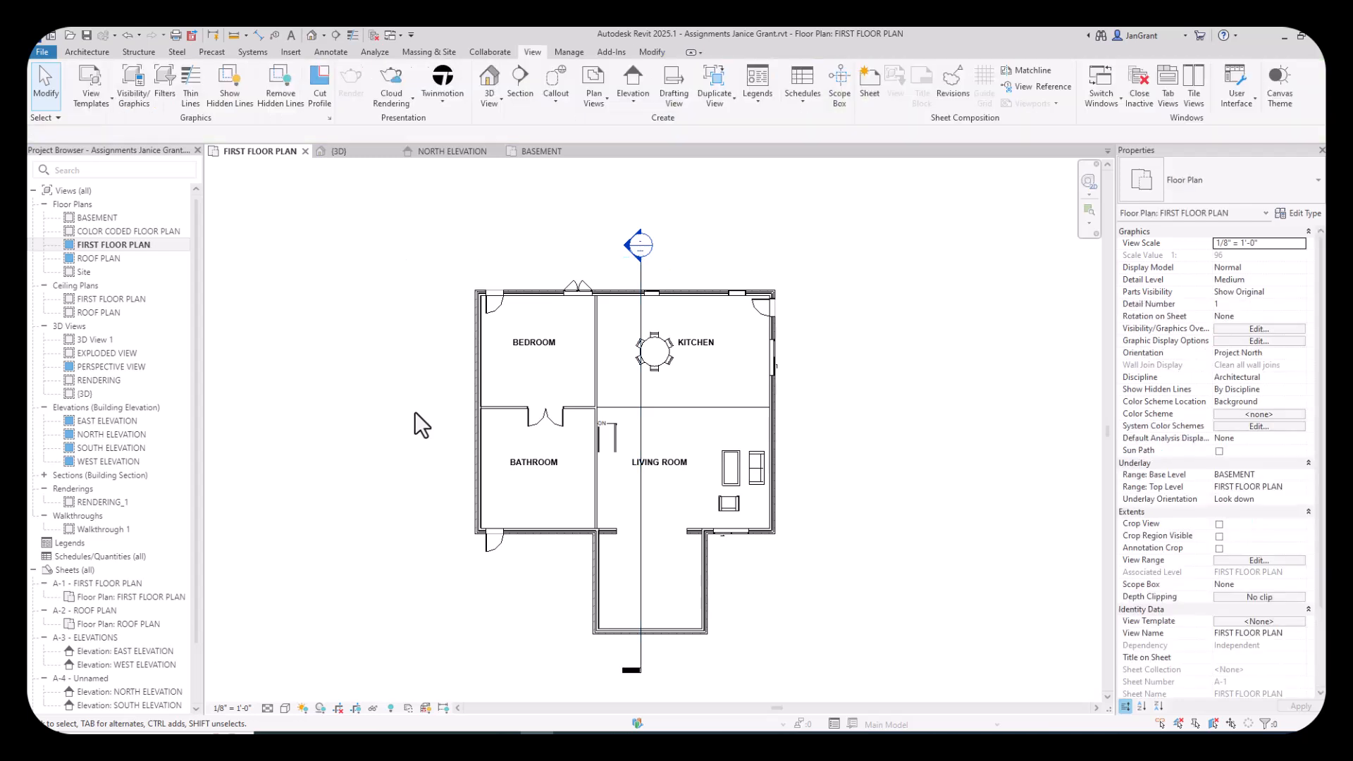
Open the Section 1 view and examine how the basement stair meets the basement floor and the first floor.
{"action": "left_click", "coordinate": [44, 476]}
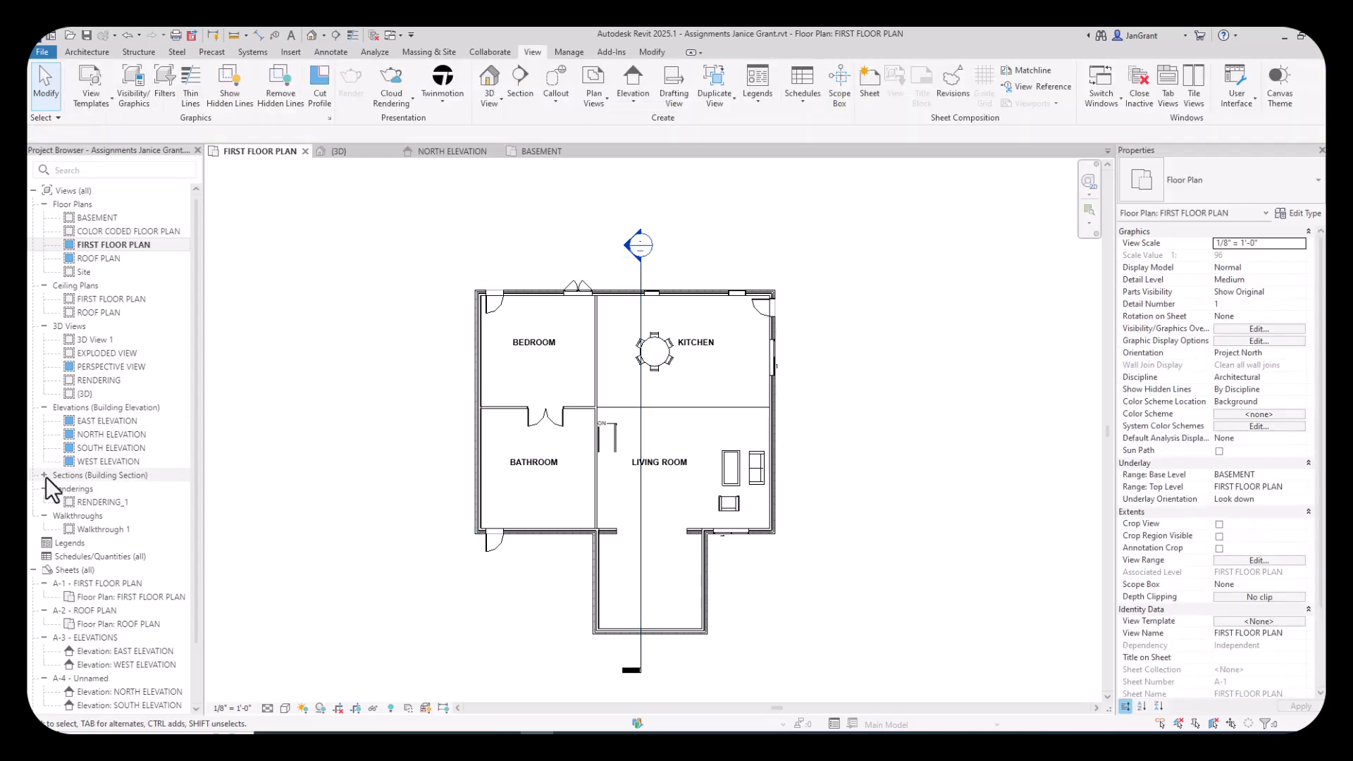
{"action": "left_click", "coordinate": [126, 475]}
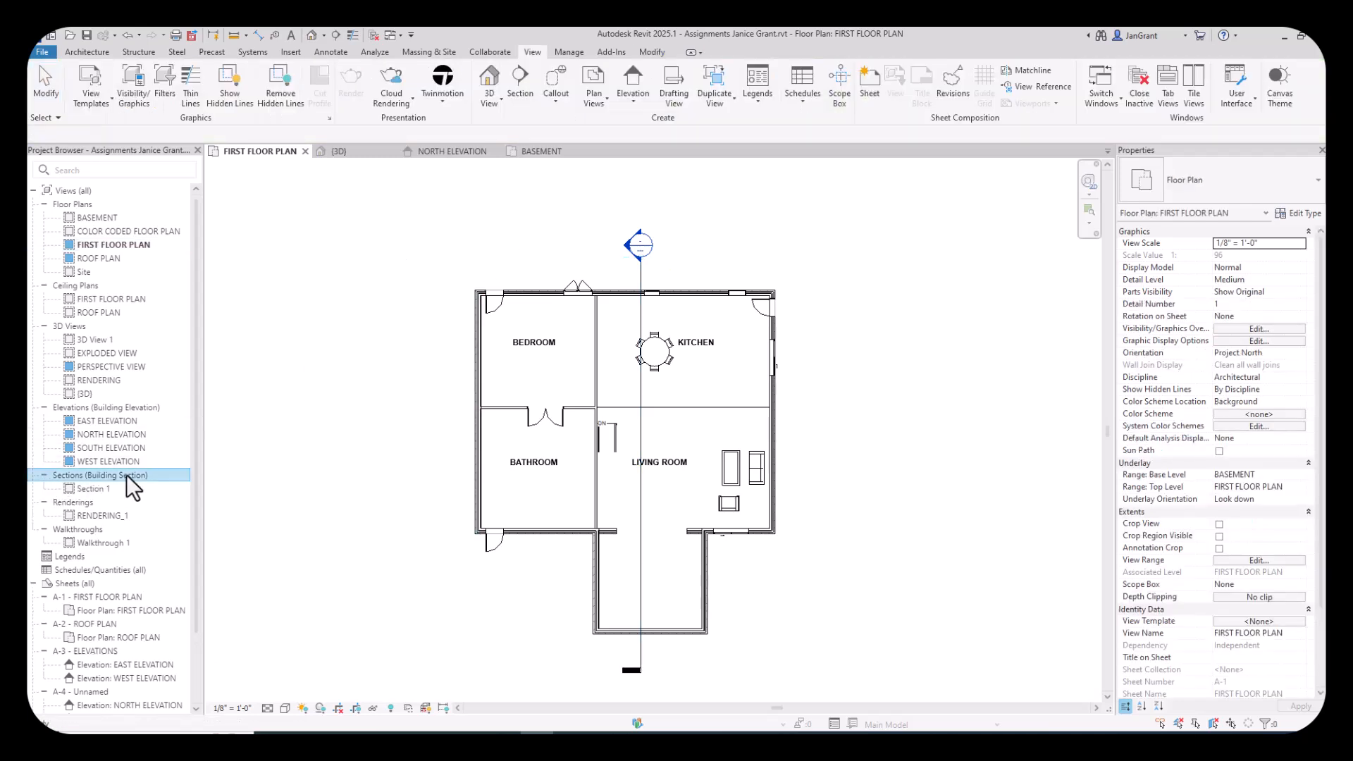
{"action": "double_click", "coordinate": [90, 489]}
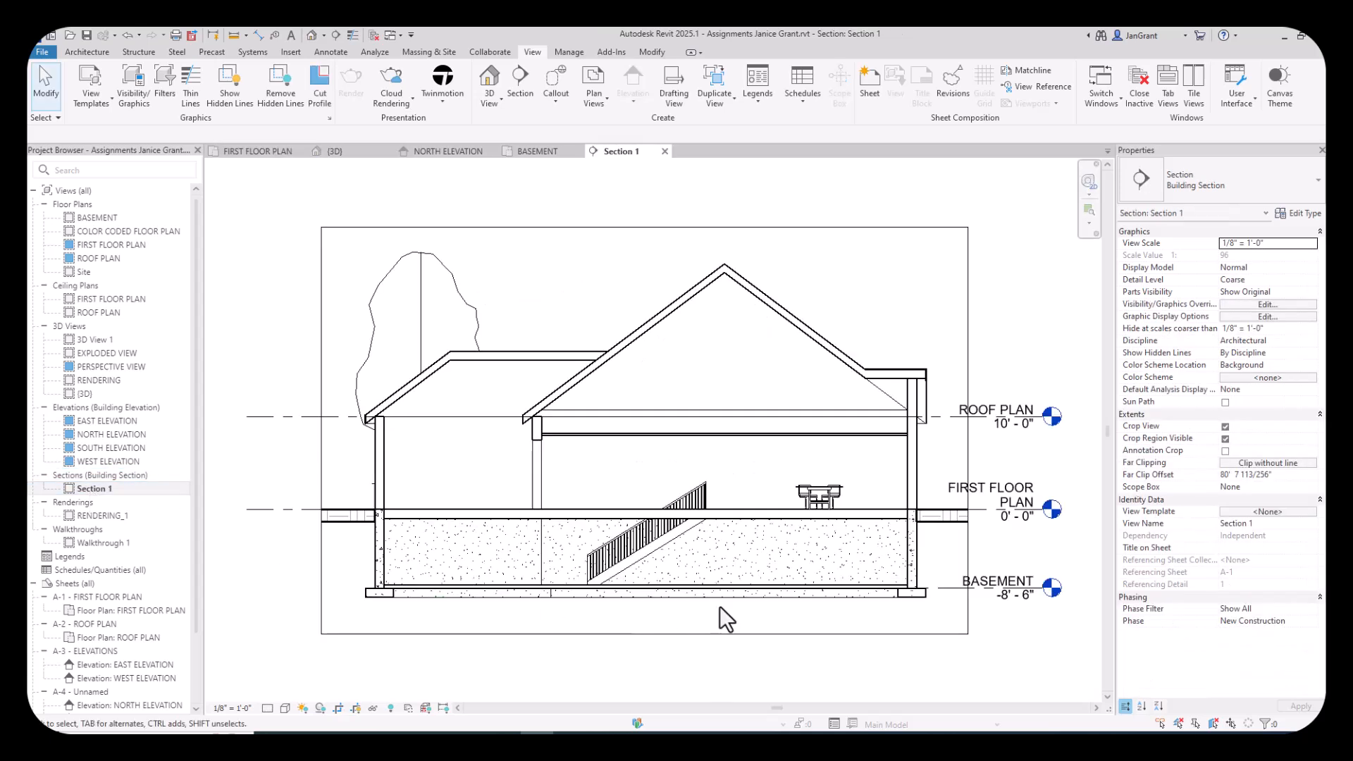
{"action": "scroll", "coordinate": [667, 503], "scroll_direction": "up", "scroll_amount": 2}
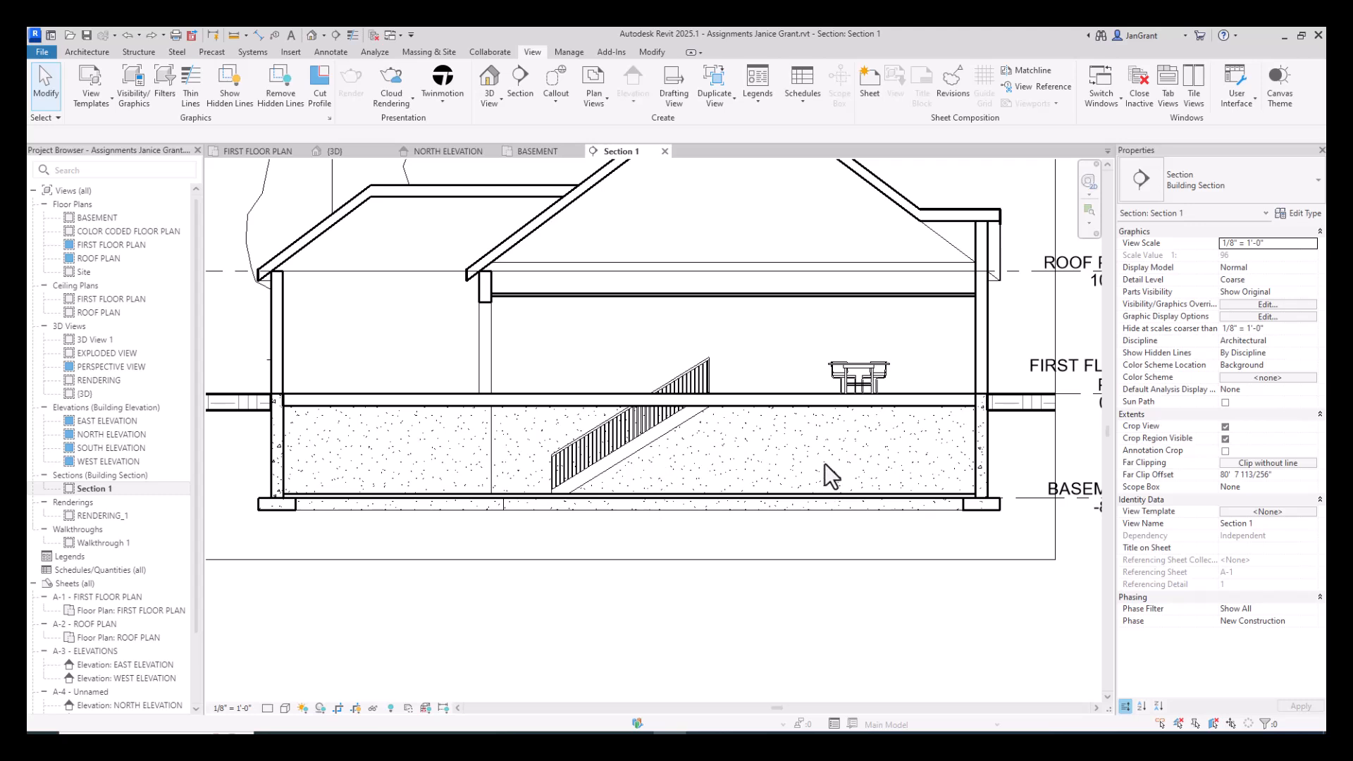
{"action": "scroll", "coordinate": [615, 467], "scroll_direction": "up", "scroll_amount": 2}
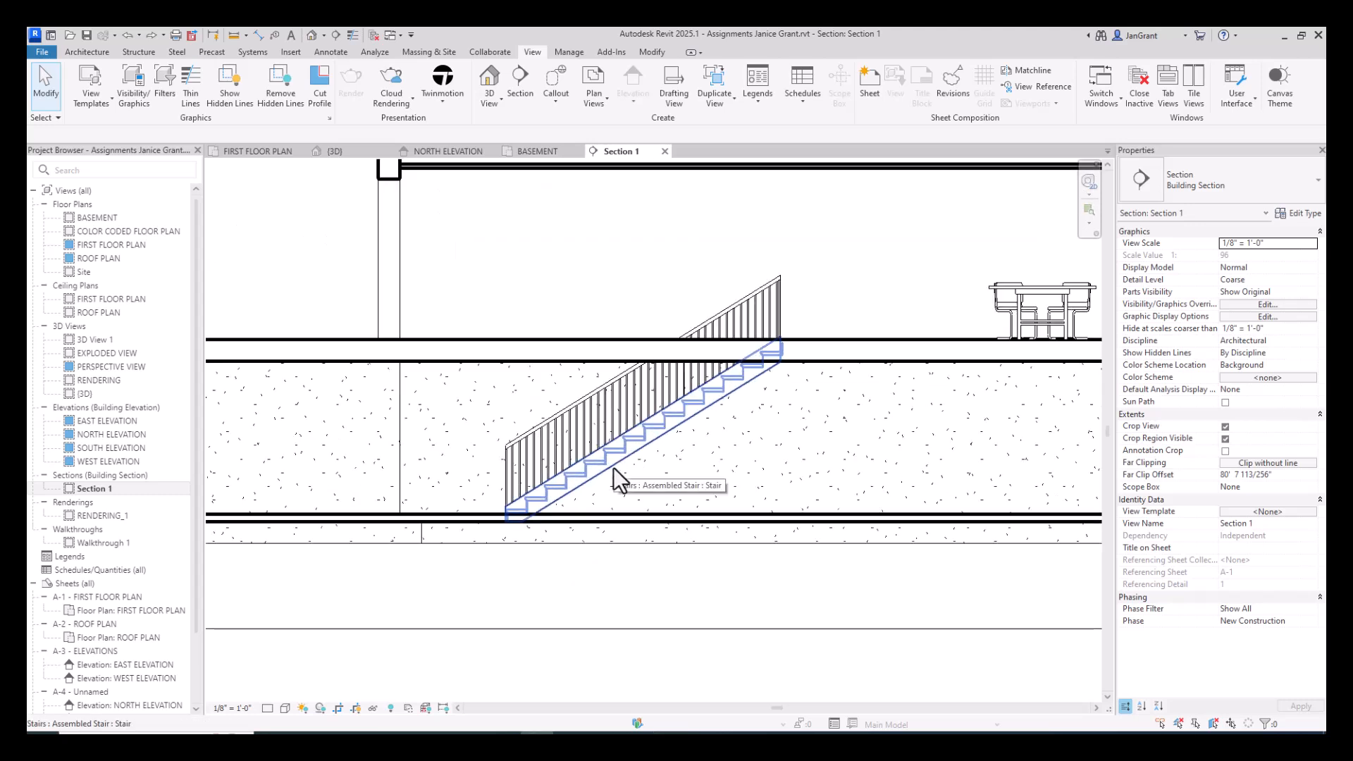
{"action": "scroll", "coordinate": [613, 467], "scroll_direction": "up", "scroll_amount": 2}
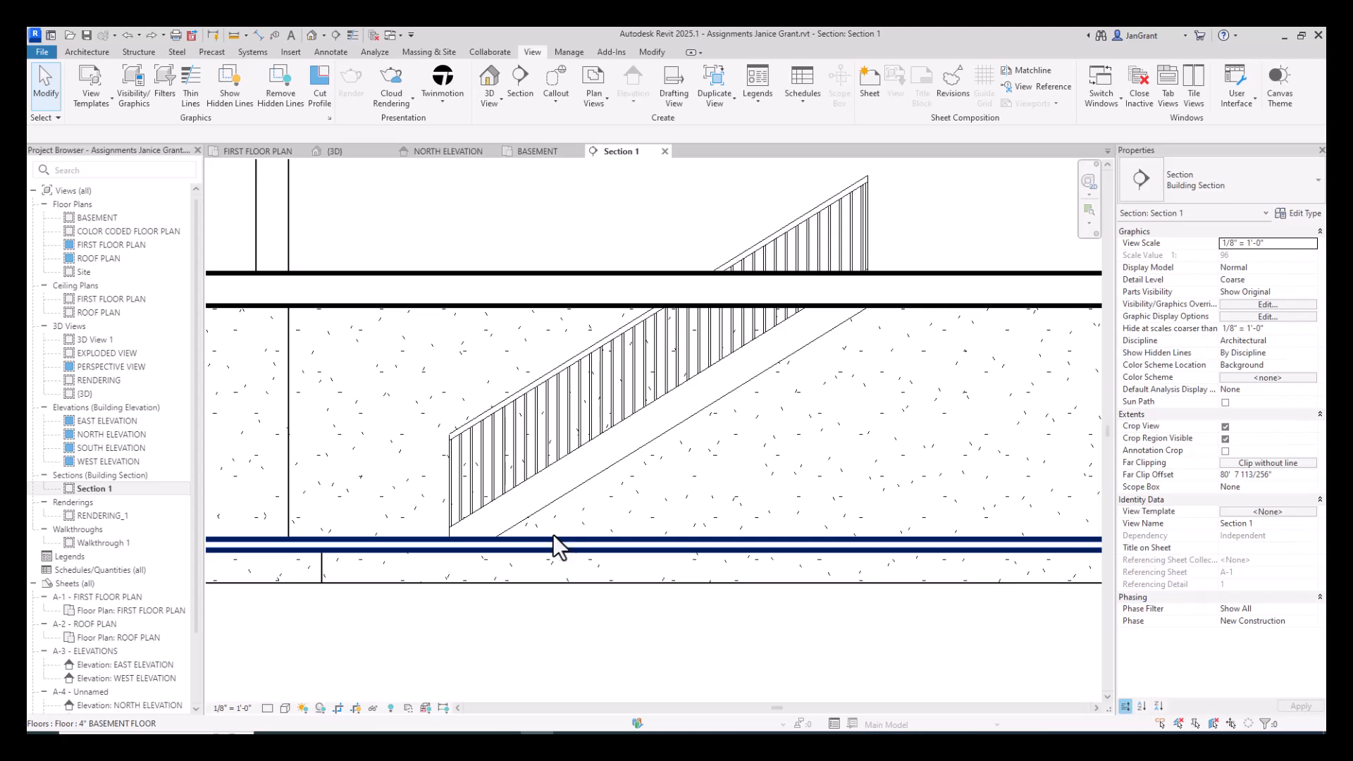
Set the basement stair's base offset to 4" so it starts on top of the basement floor.
{"action": "left_click", "coordinate": [586, 476]}
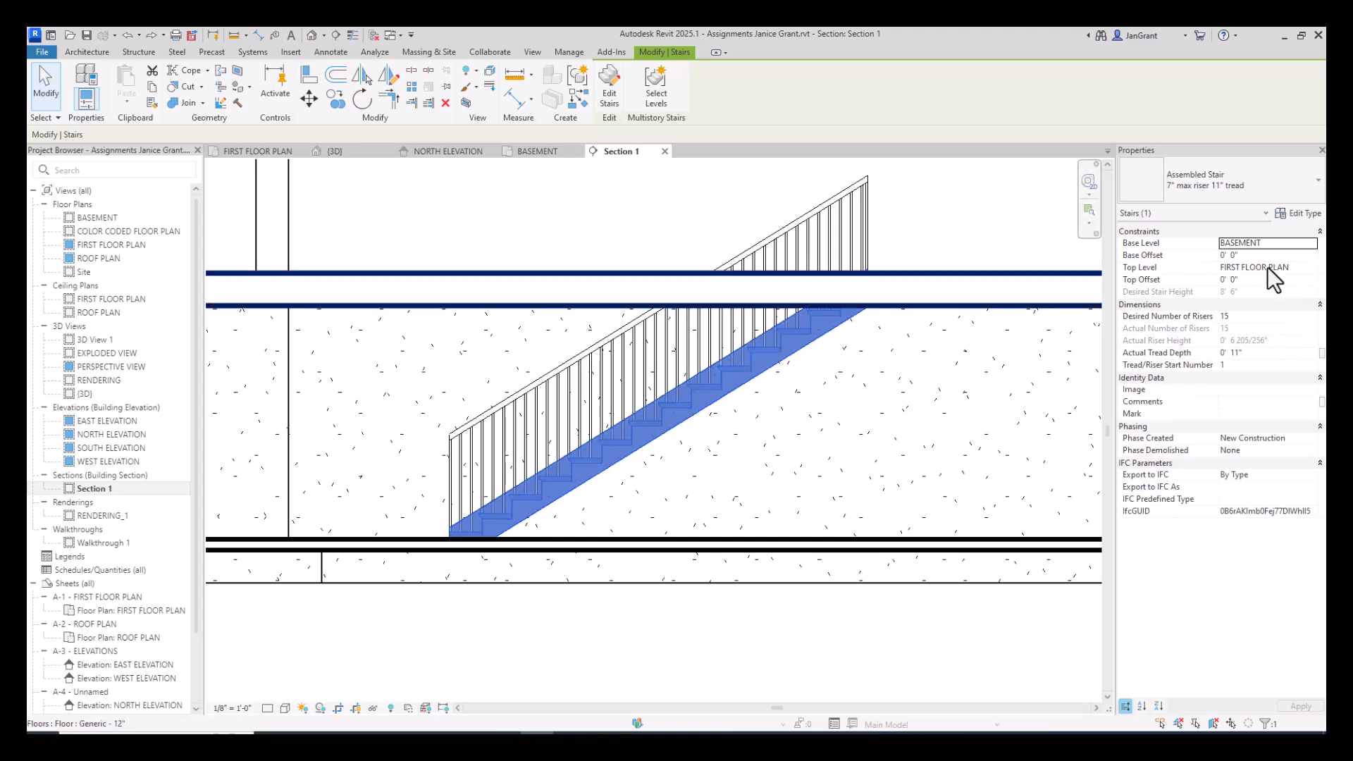
{"action": "left_click", "coordinate": [1248, 254]}
{"action": "type", "text": "4"}
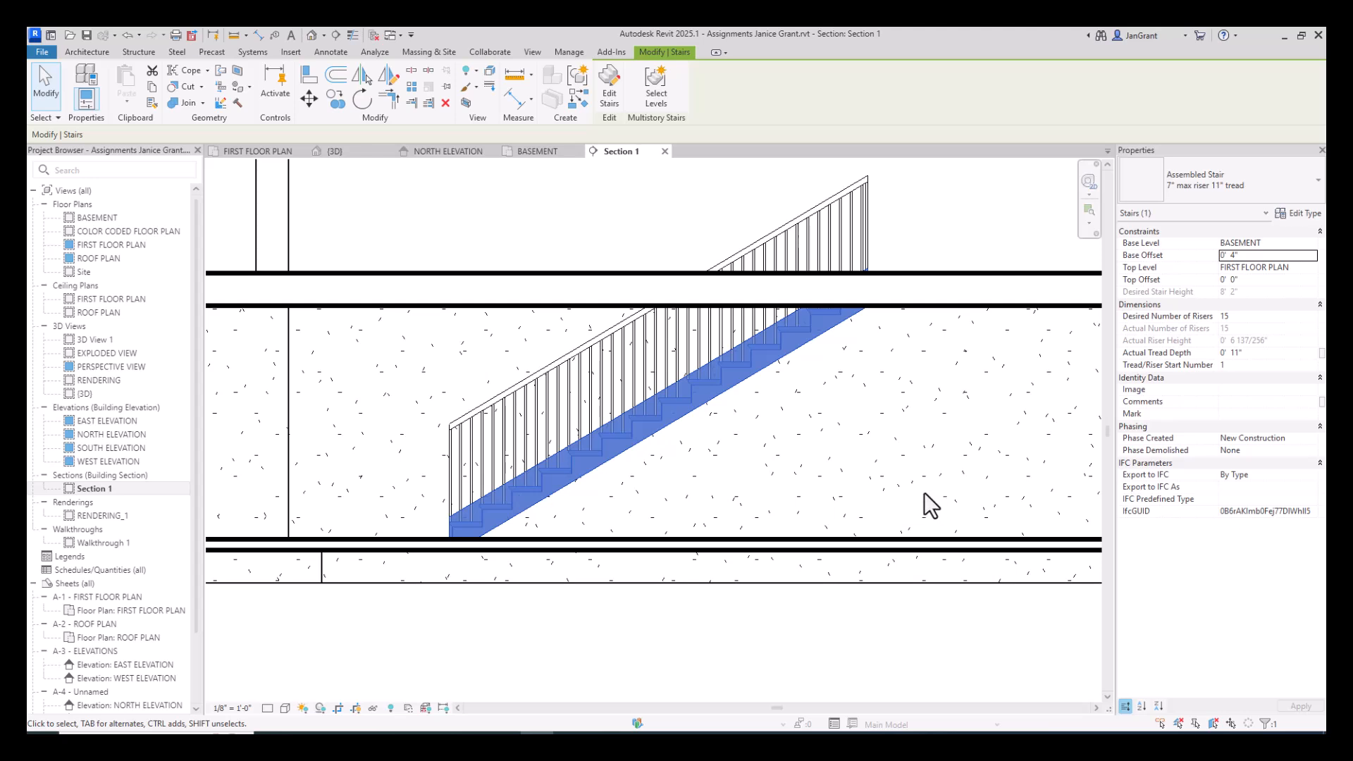
{"action": "left_click", "coordinate": [586, 657]}
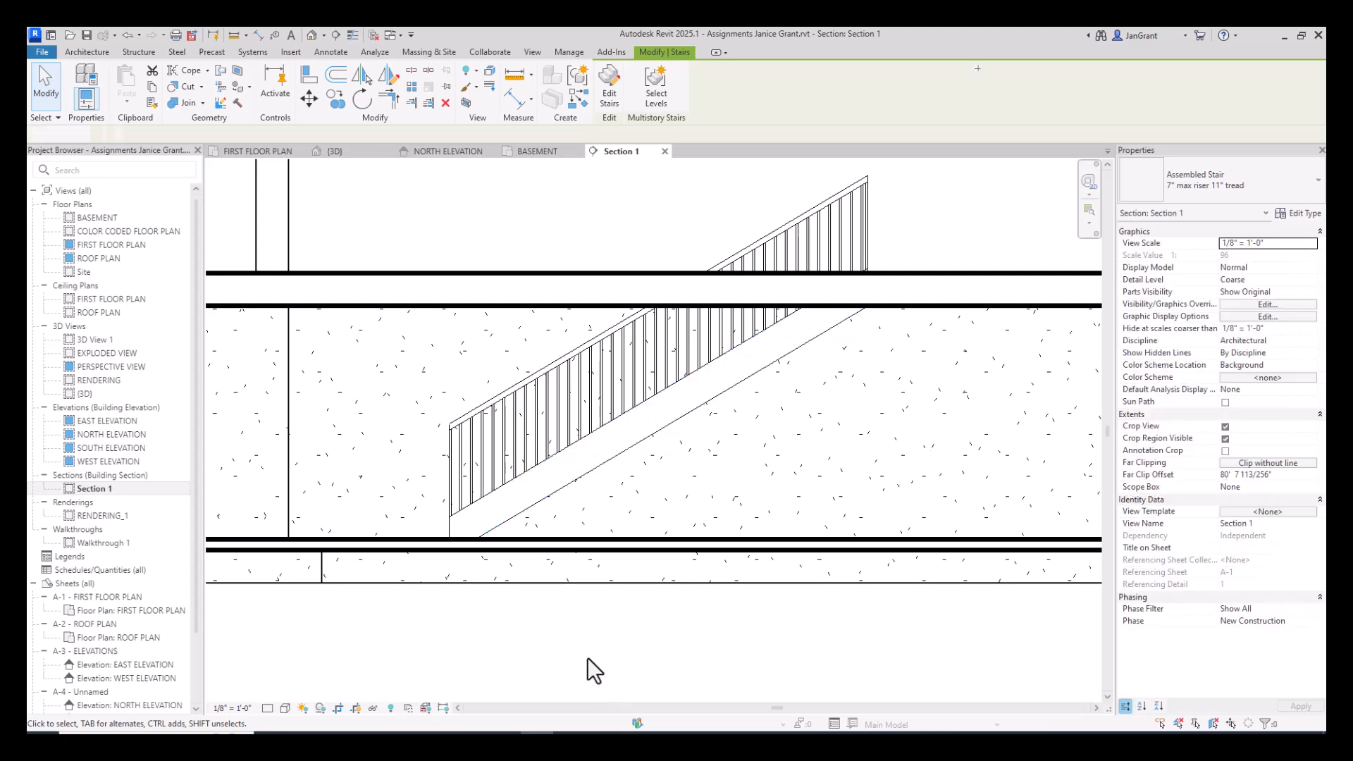
{"action": "scroll", "coordinate": [725, 374], "scroll_direction": "down", "scroll_amount": 4}
{"action": "middle_click_drag", "start_coordinate": [768, 351], "coordinate": [726, 543]}
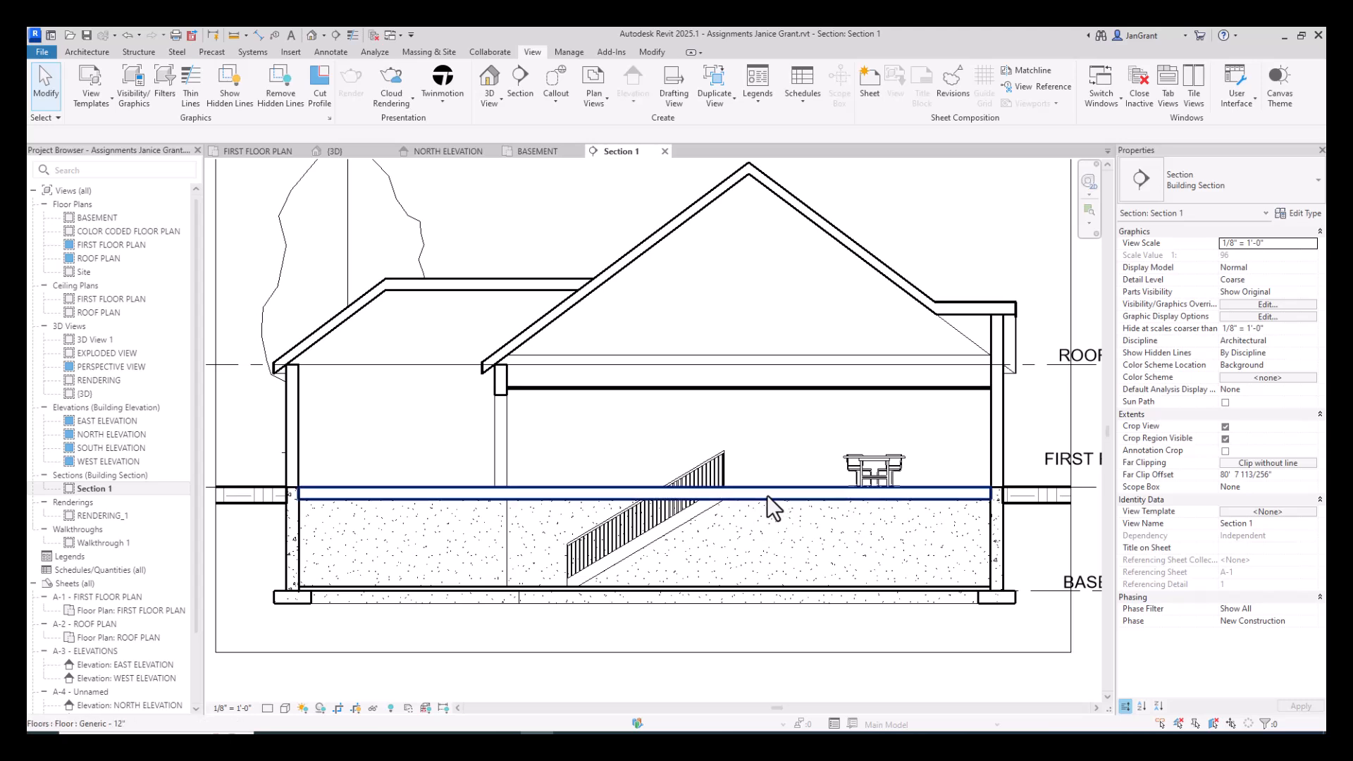
Open the FIRST FLOOR PLAN view and examine the stair beside the living room's west wall.
{"action": "double_click", "coordinate": [143, 246]}
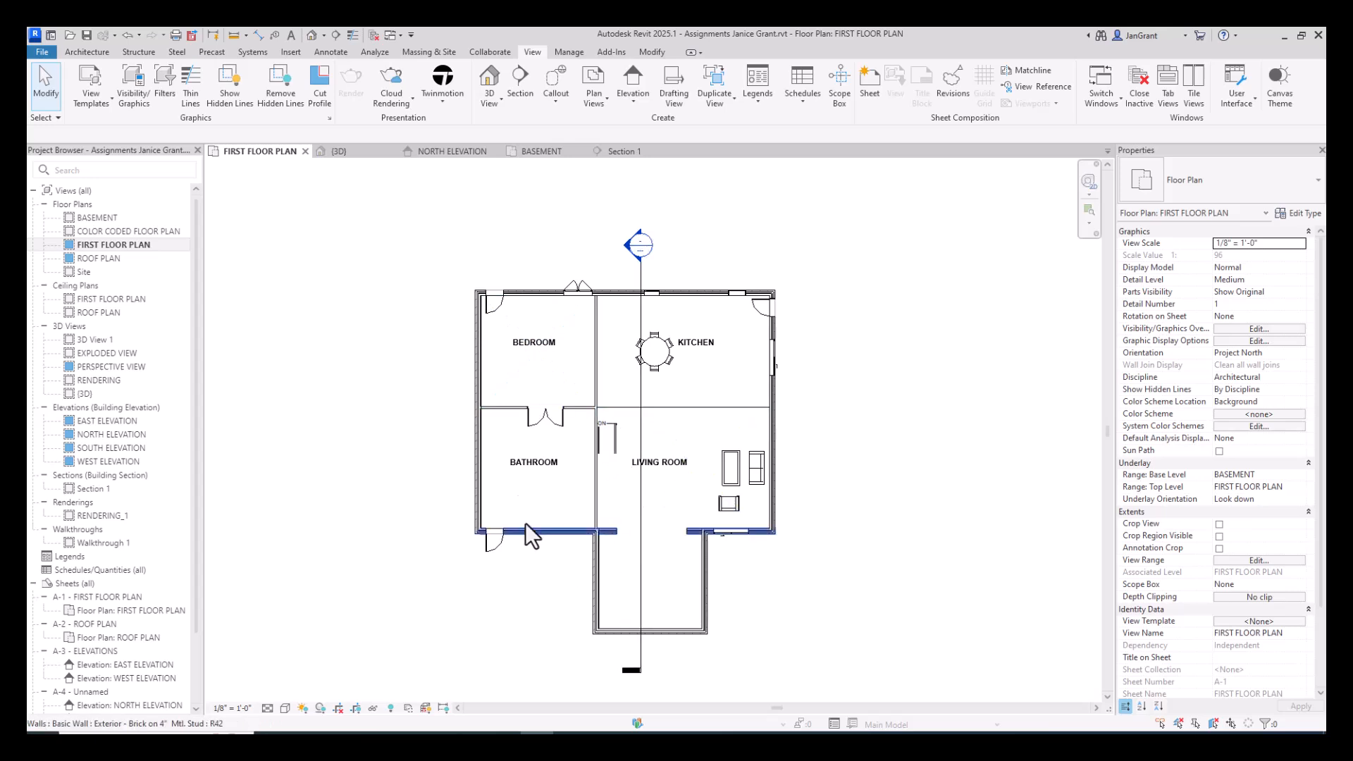
{"action": "scroll", "coordinate": [616, 499], "scroll_direction": "up", "scroll_amount": 2}
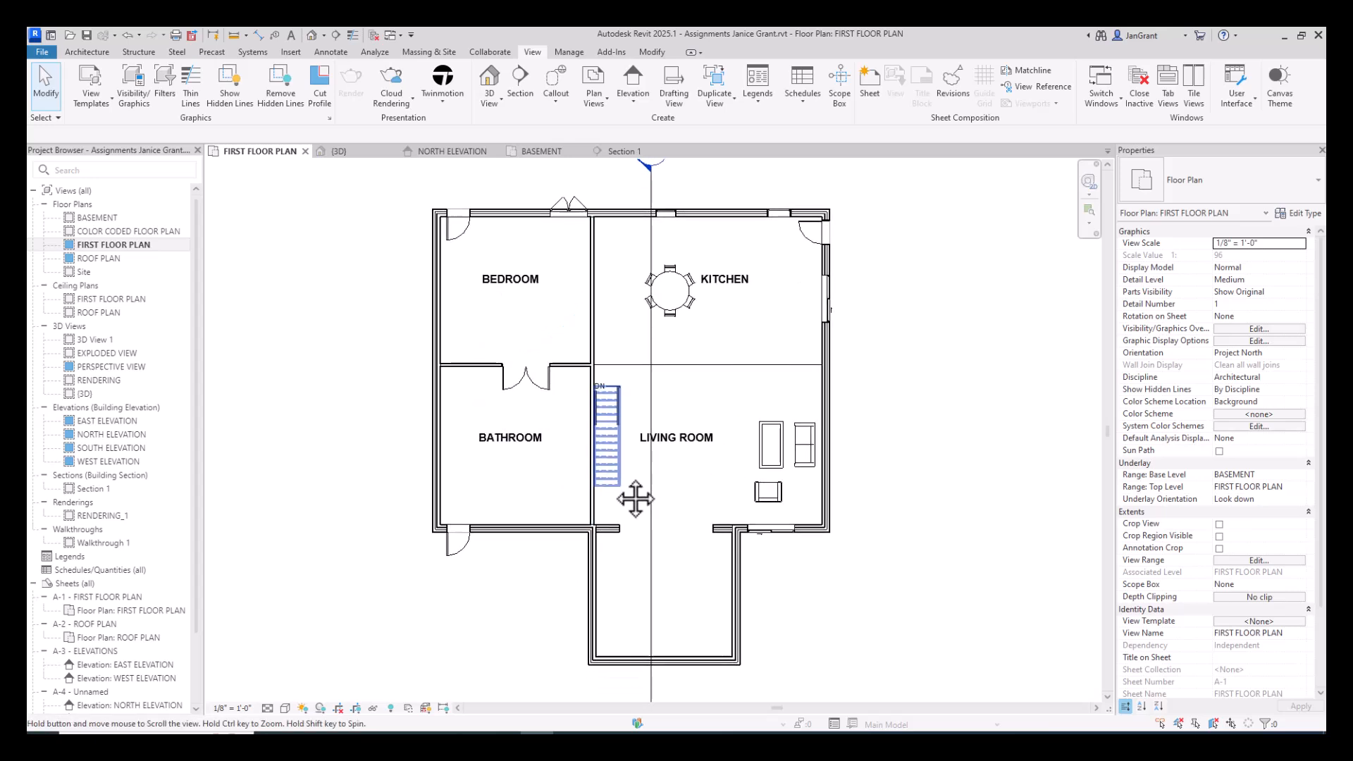
{"action": "scroll", "coordinate": [701, 342], "scroll_direction": "down", "scroll_amount": 1}
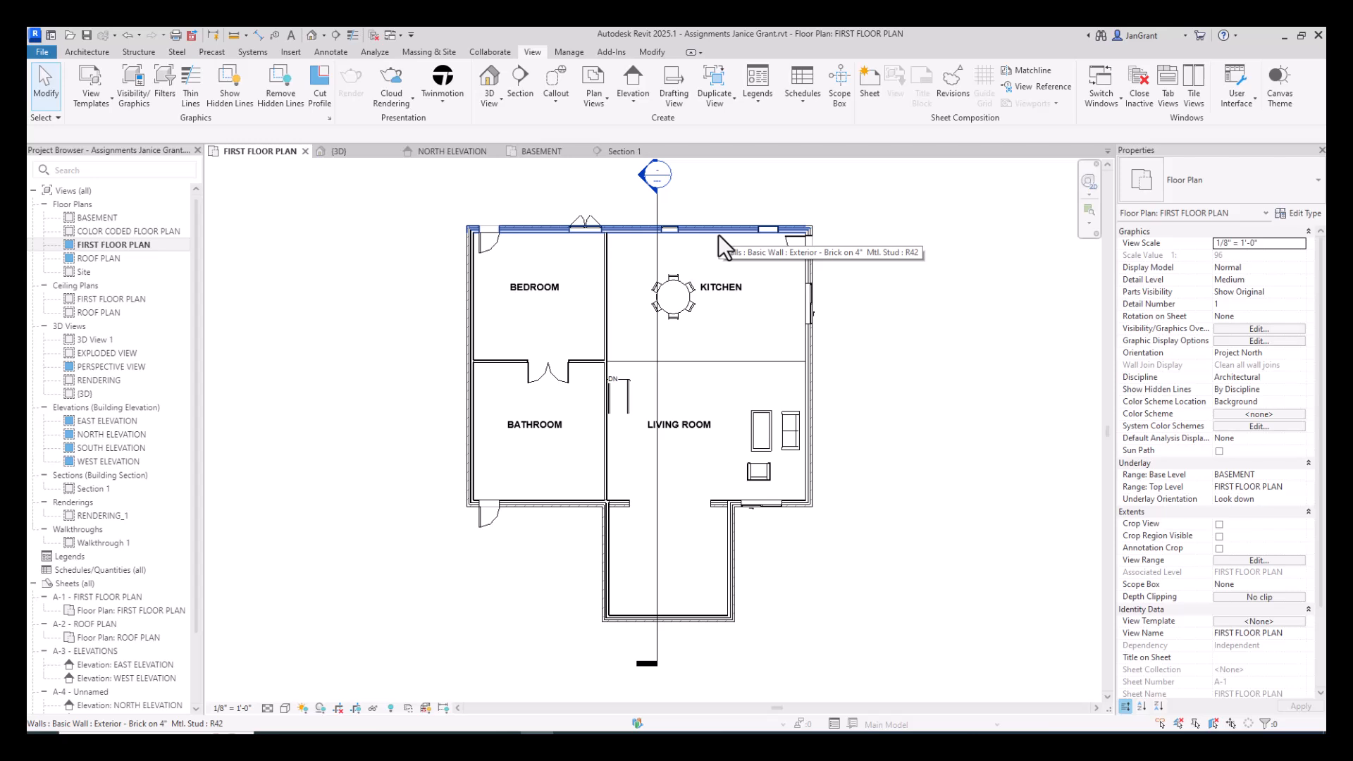
Cycle the selection at the kitchen's north wall to pick the Generic - 12" floor, and clear the selection.
{"action": "key", "text": "Tab"}
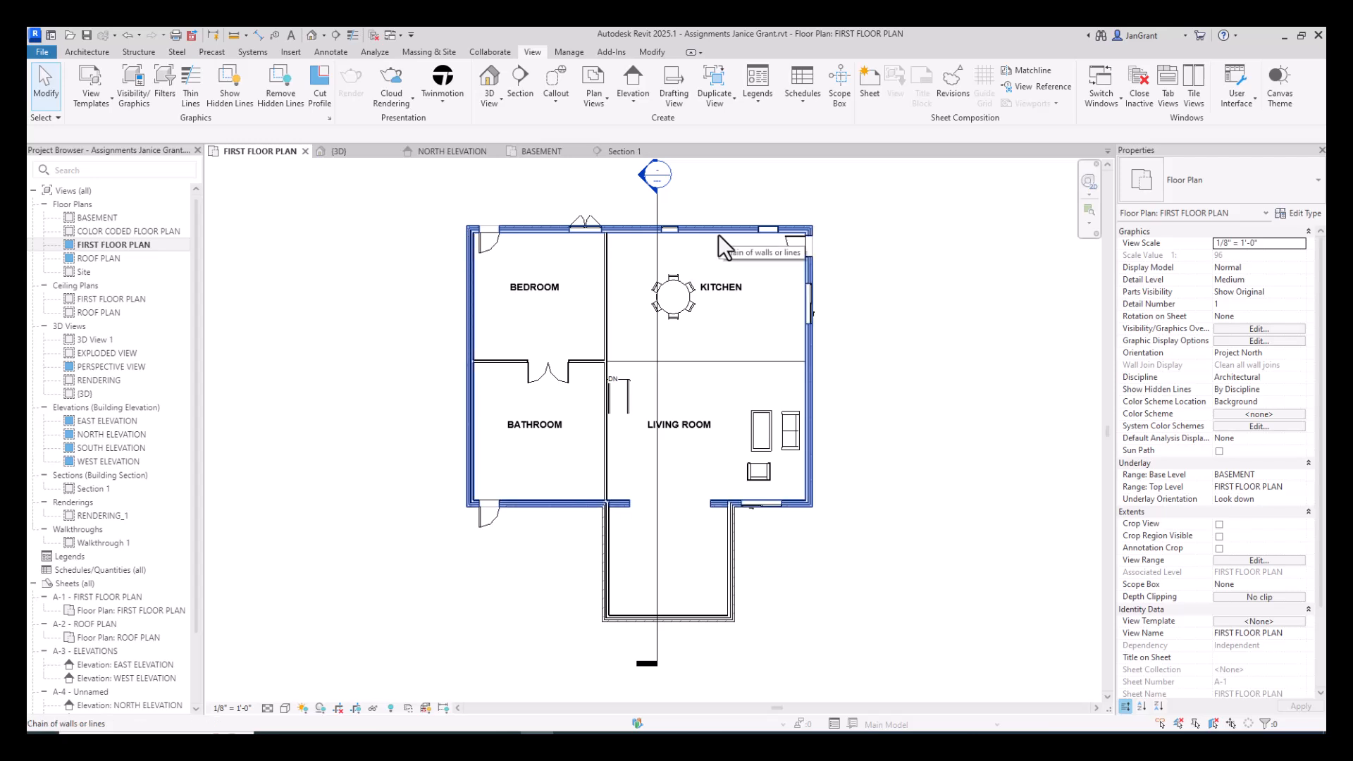
{"action": "key", "text": "Tab"}
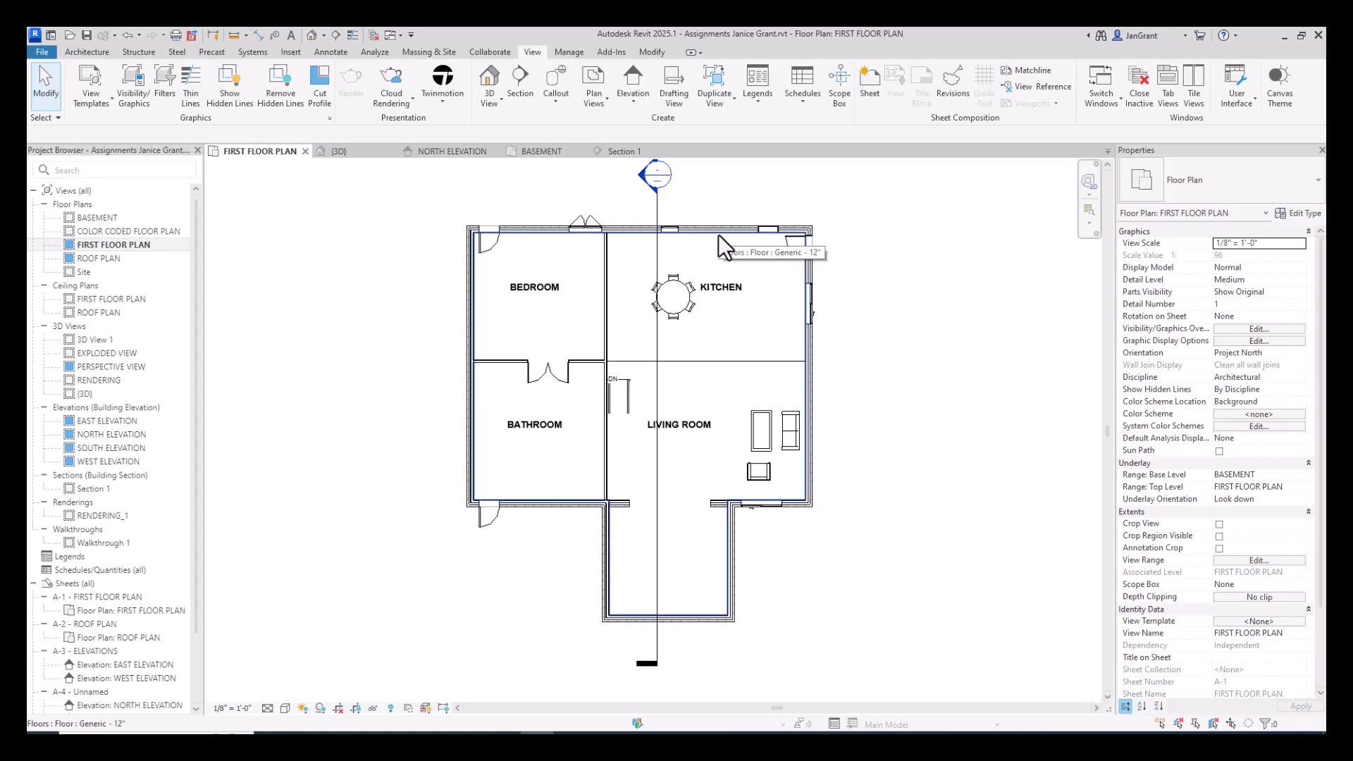
{"action": "left_click", "coordinate": [718, 234]}
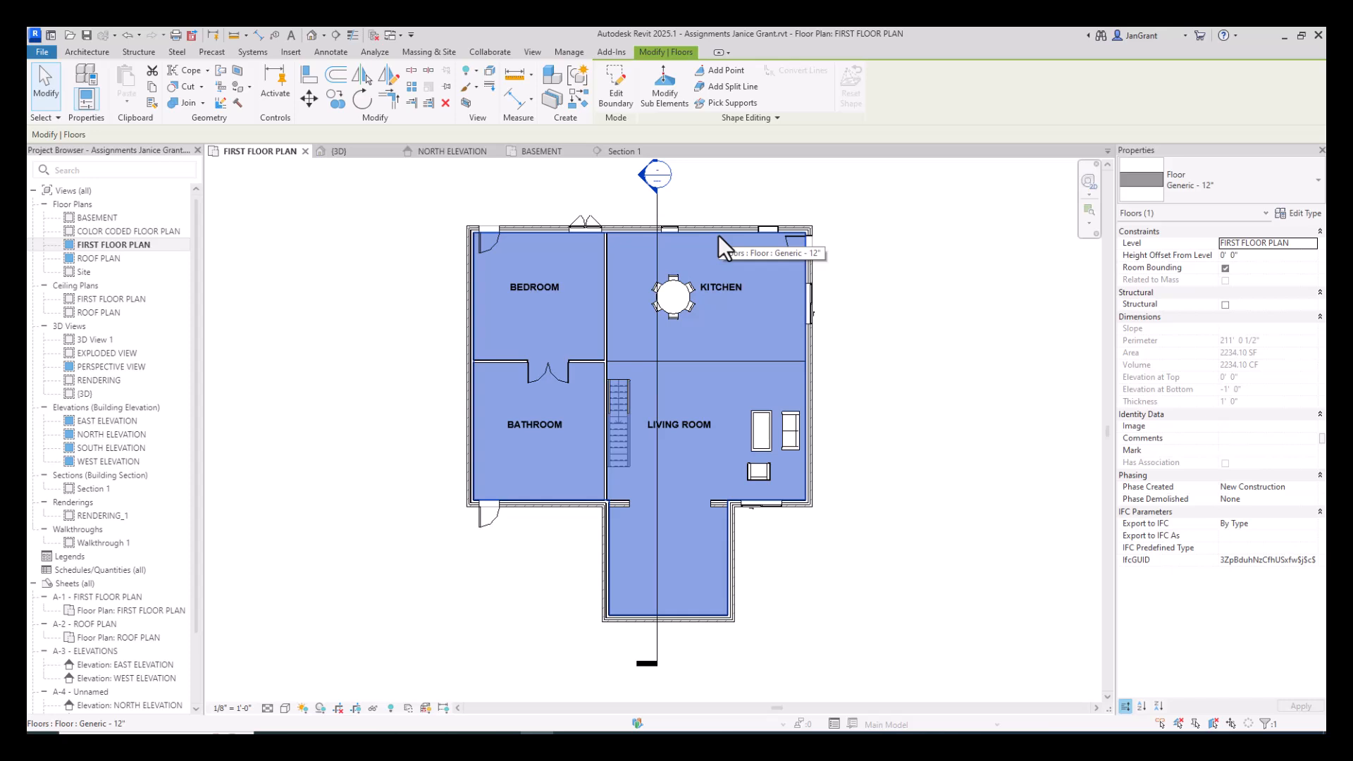
{"action": "left_click", "coordinate": [882, 193]}
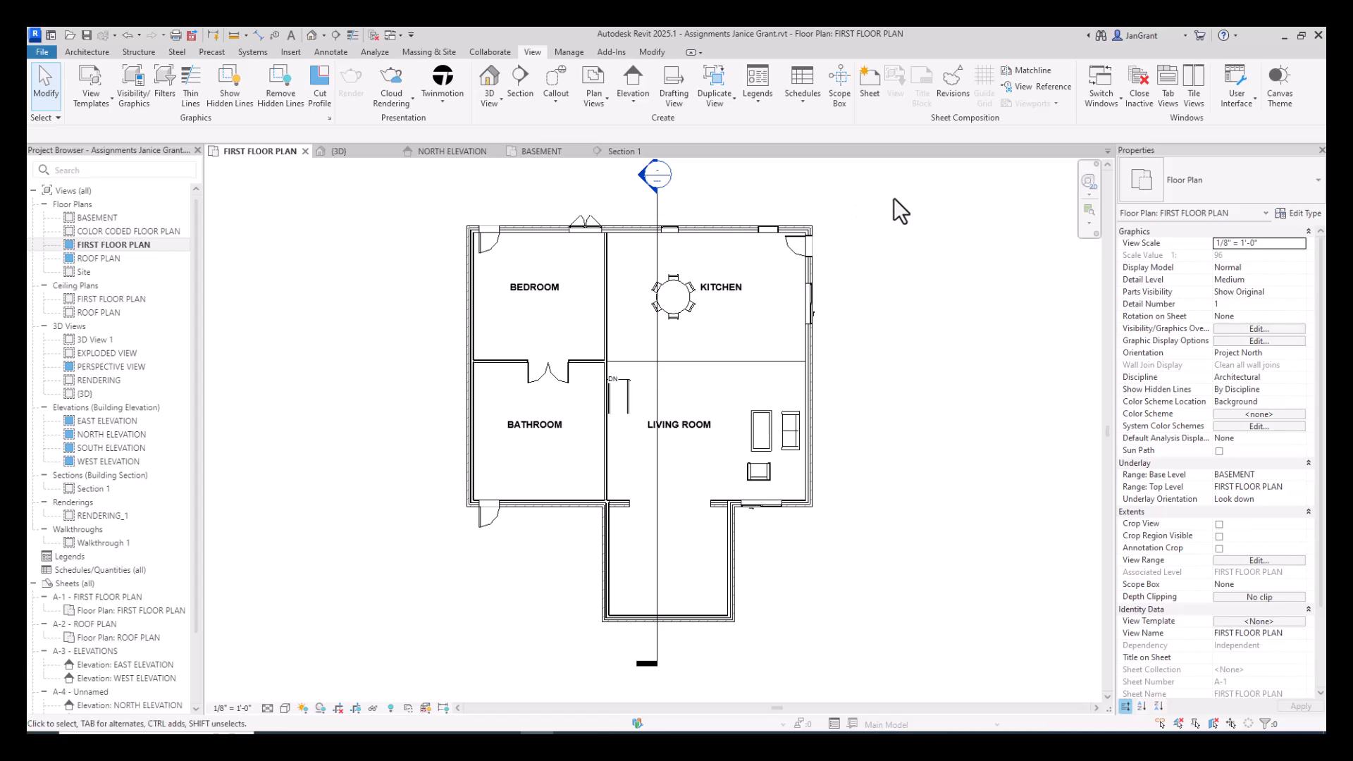
Select the whole first floor plan and filter the selection down to the Floors category only.
{"action": "left_click_drag", "start_coordinate": [894, 195], "coordinate": [312, 648]}
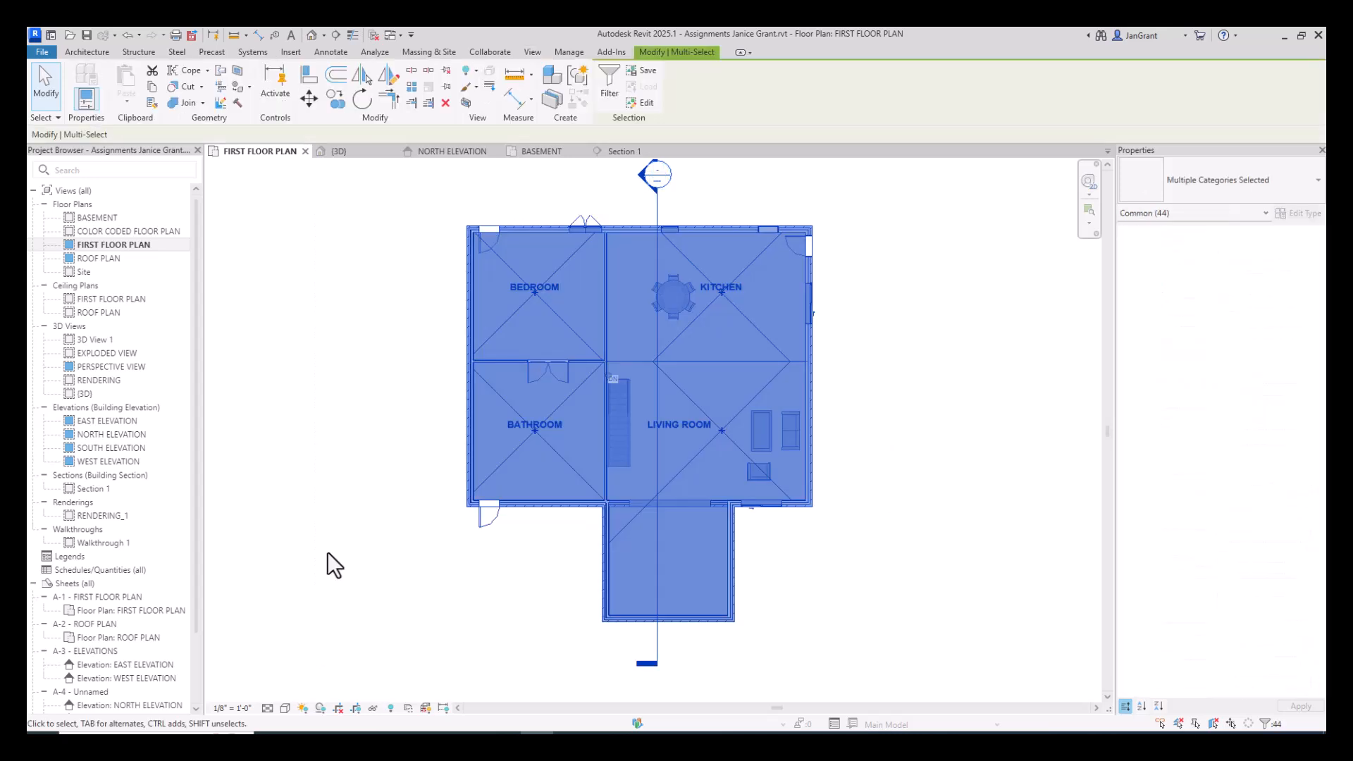
{"action": "left_click", "coordinate": [606, 90]}
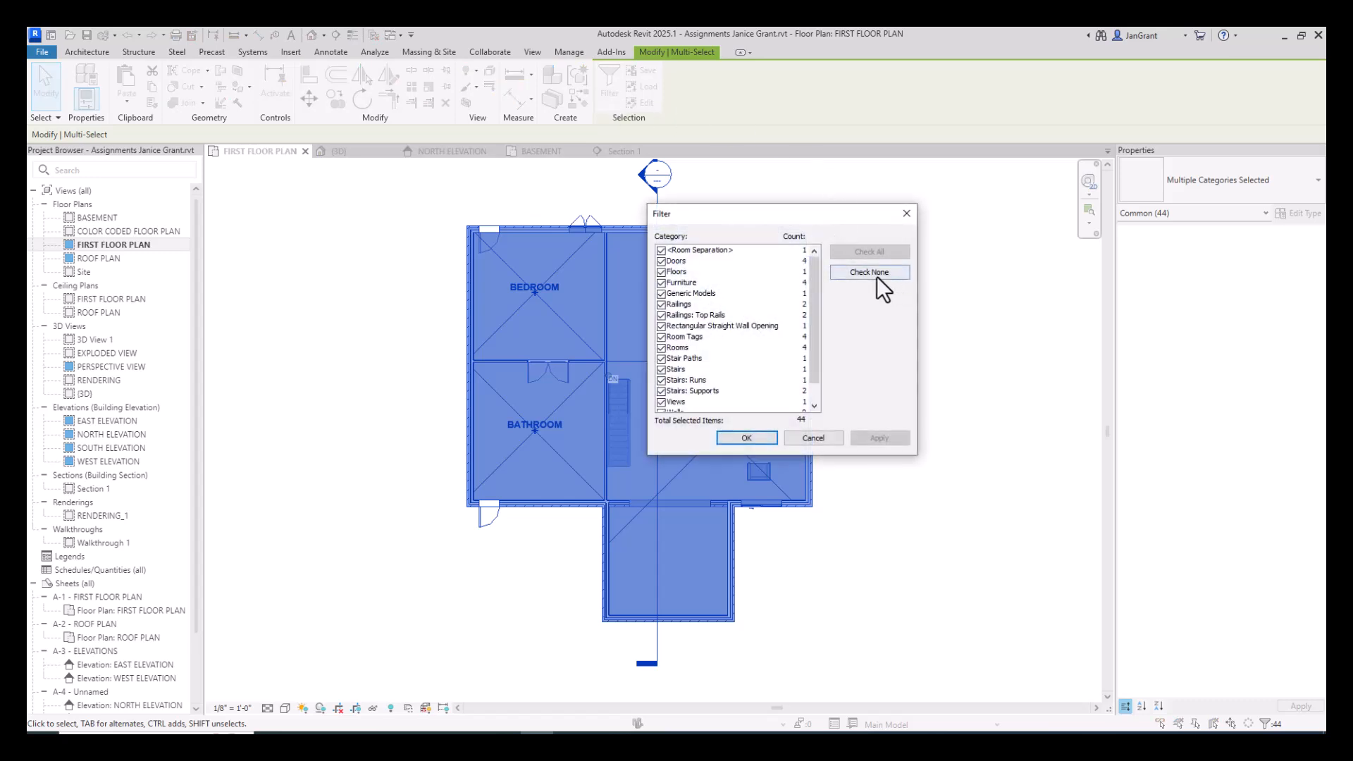
{"action": "left_click", "coordinate": [884, 271]}
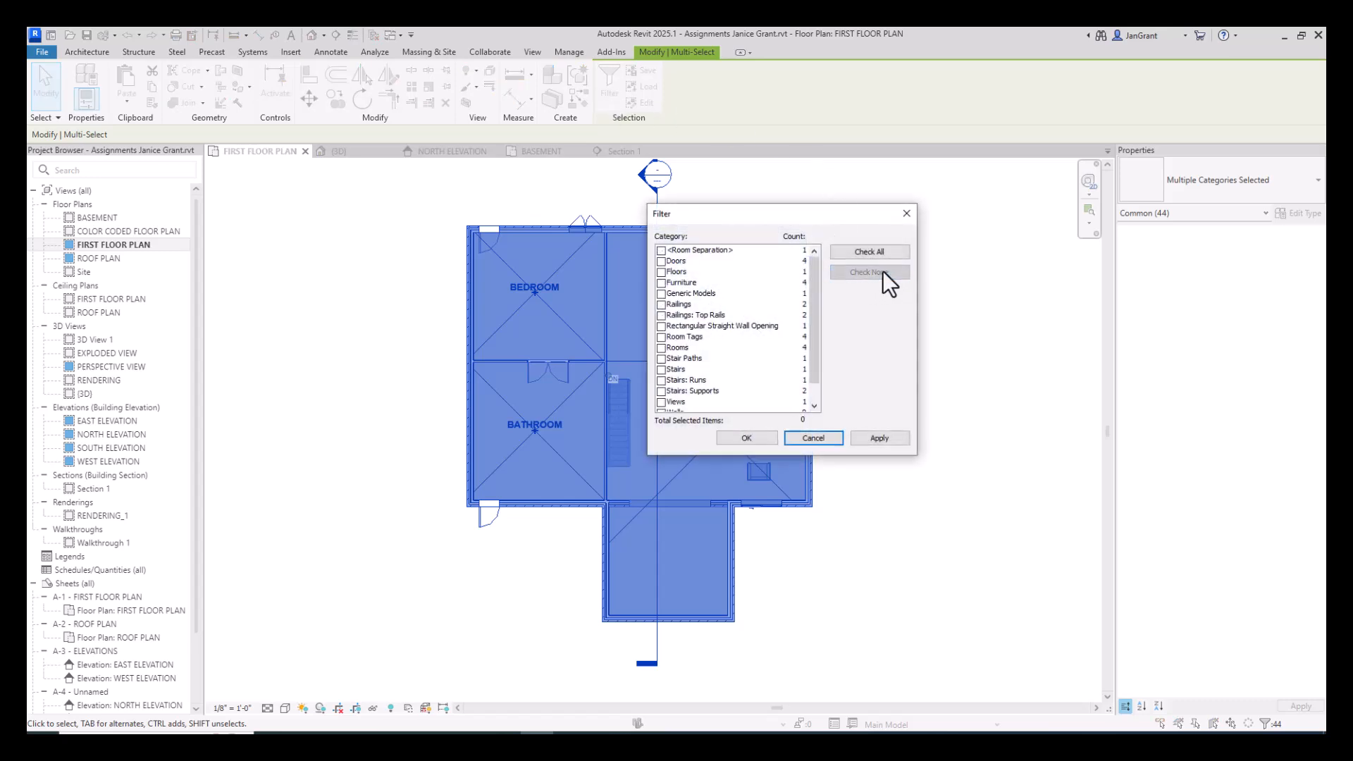
{"action": "left_click", "coordinate": [664, 272]}
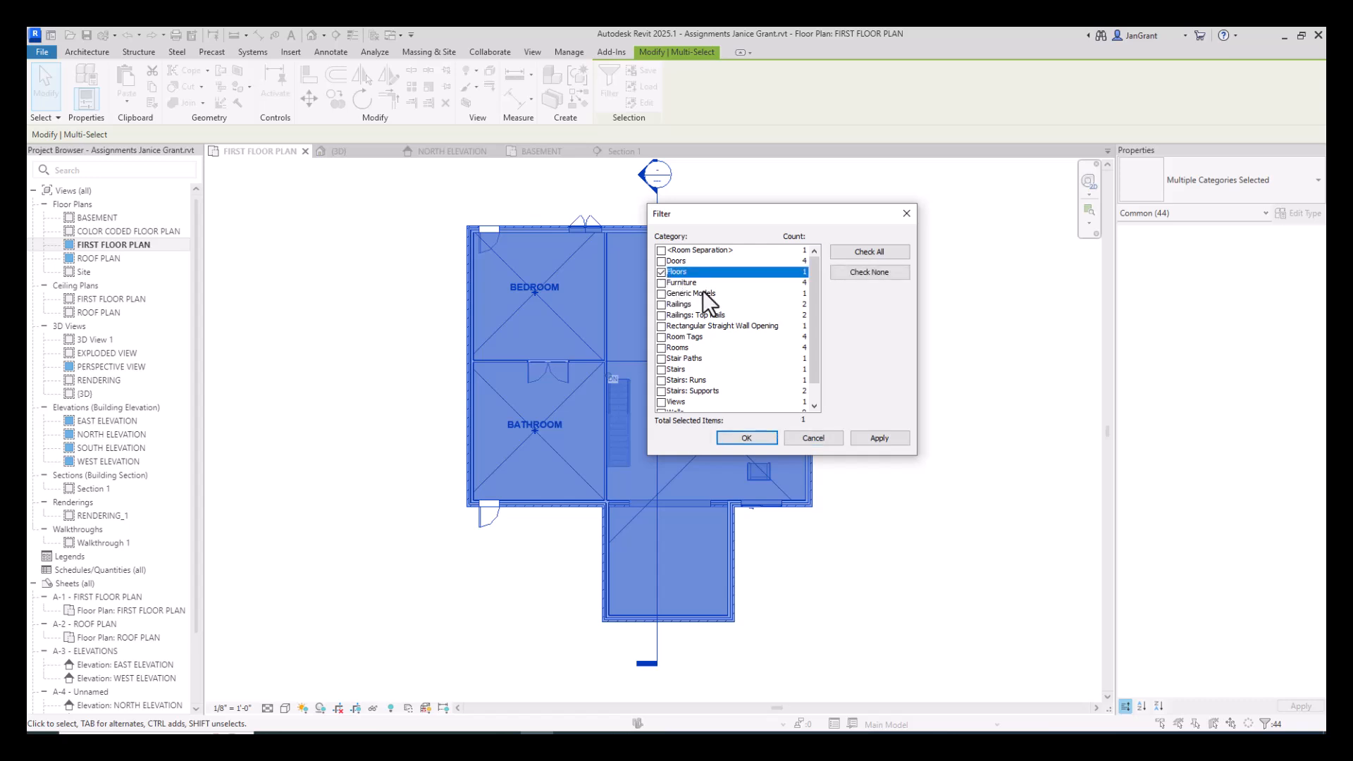
{"action": "left_click", "coordinate": [878, 438]}
{"action": "left_click", "coordinate": [748, 437]}
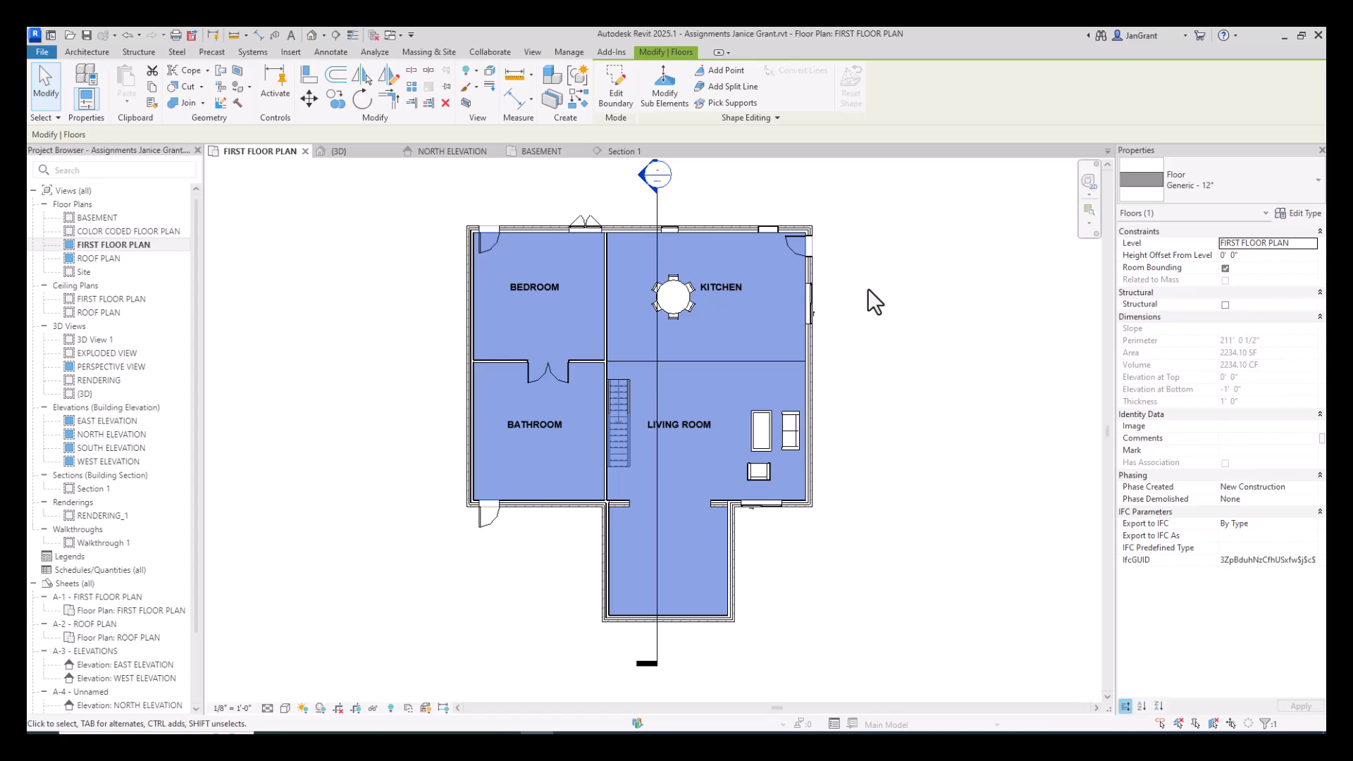
Edit the first-floor slab's boundary and sketch a rectangular opening about 3'-4" by 12'-10" around the basement stair.
{"action": "left_click", "coordinate": [619, 89]}
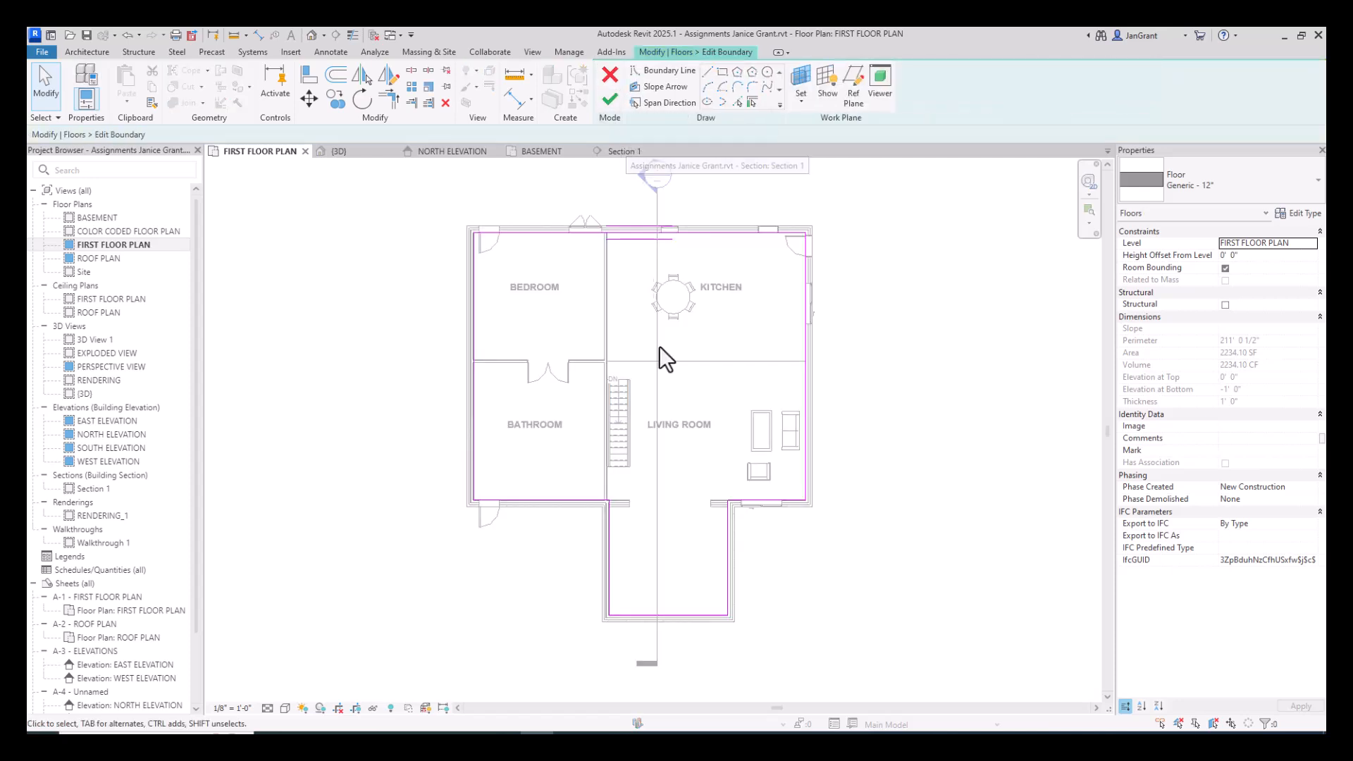
{"action": "scroll", "coordinate": [609, 485], "scroll_direction": "up", "scroll_amount": 2}
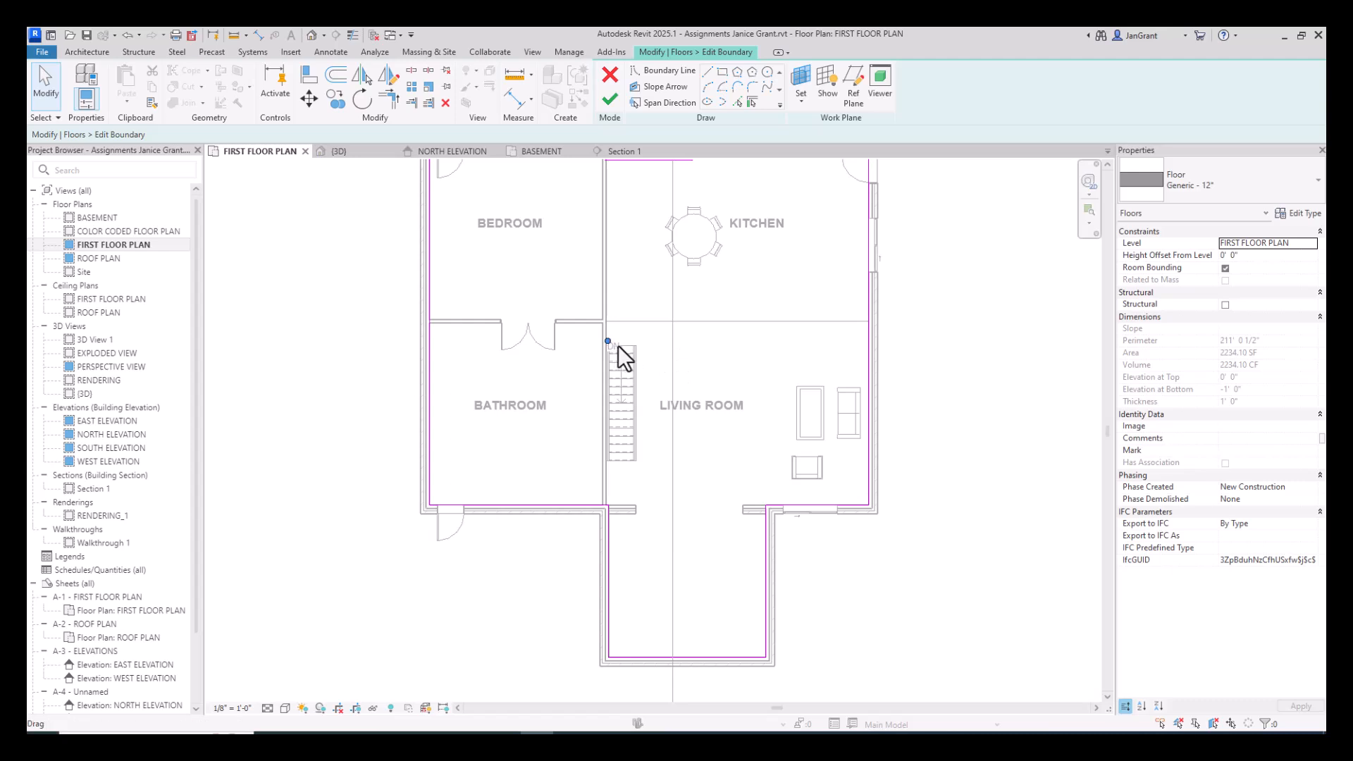
{"action": "scroll", "coordinate": [620, 370], "scroll_direction": "up", "scroll_amount": 1}
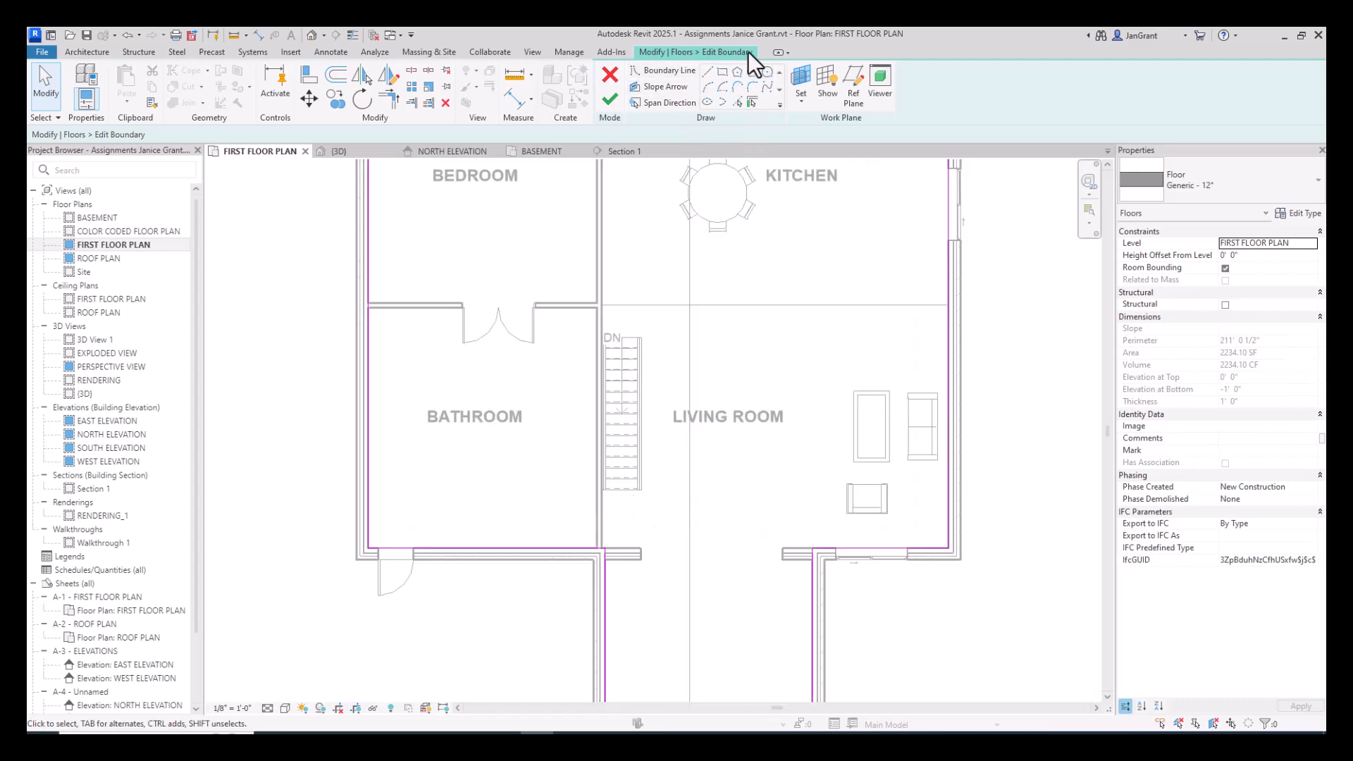
{"action": "left_click", "coordinate": [722, 72]}
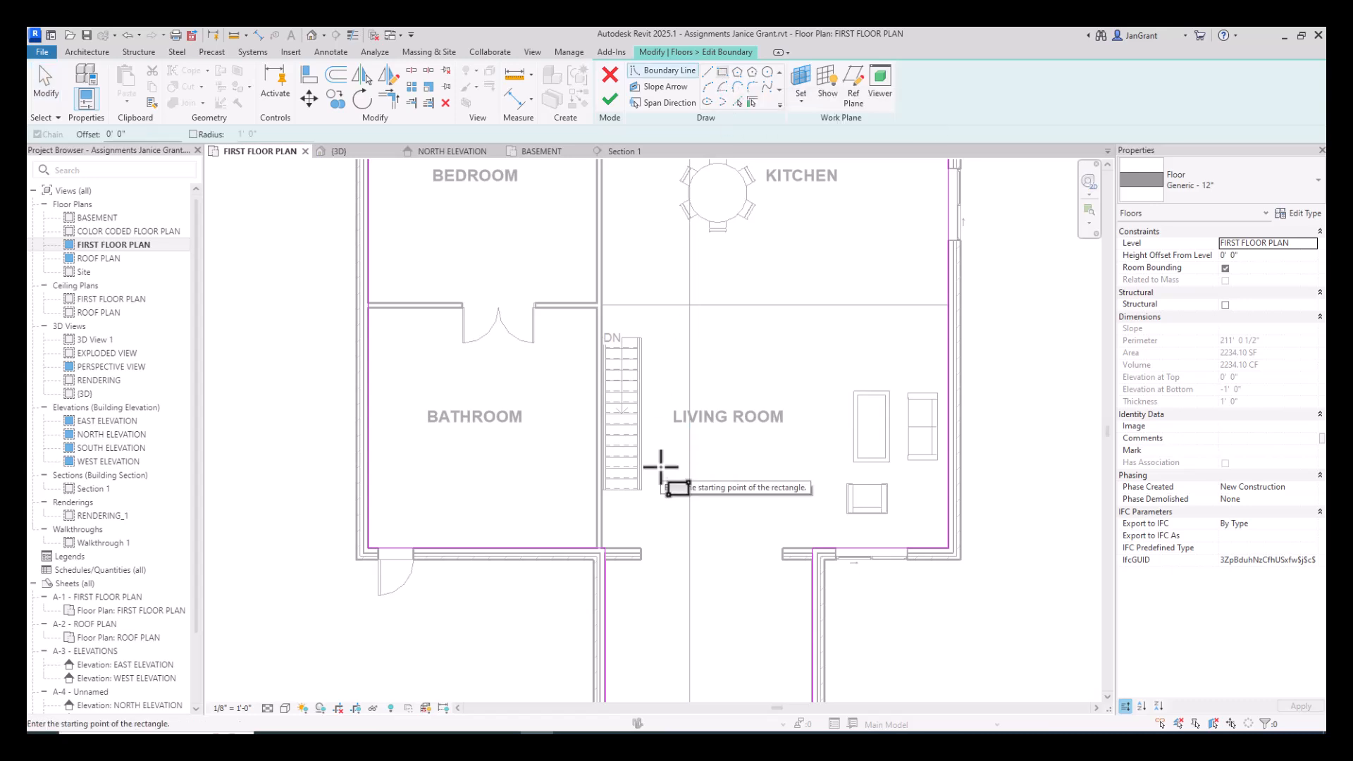
{"action": "left_click", "coordinate": [604, 488]}
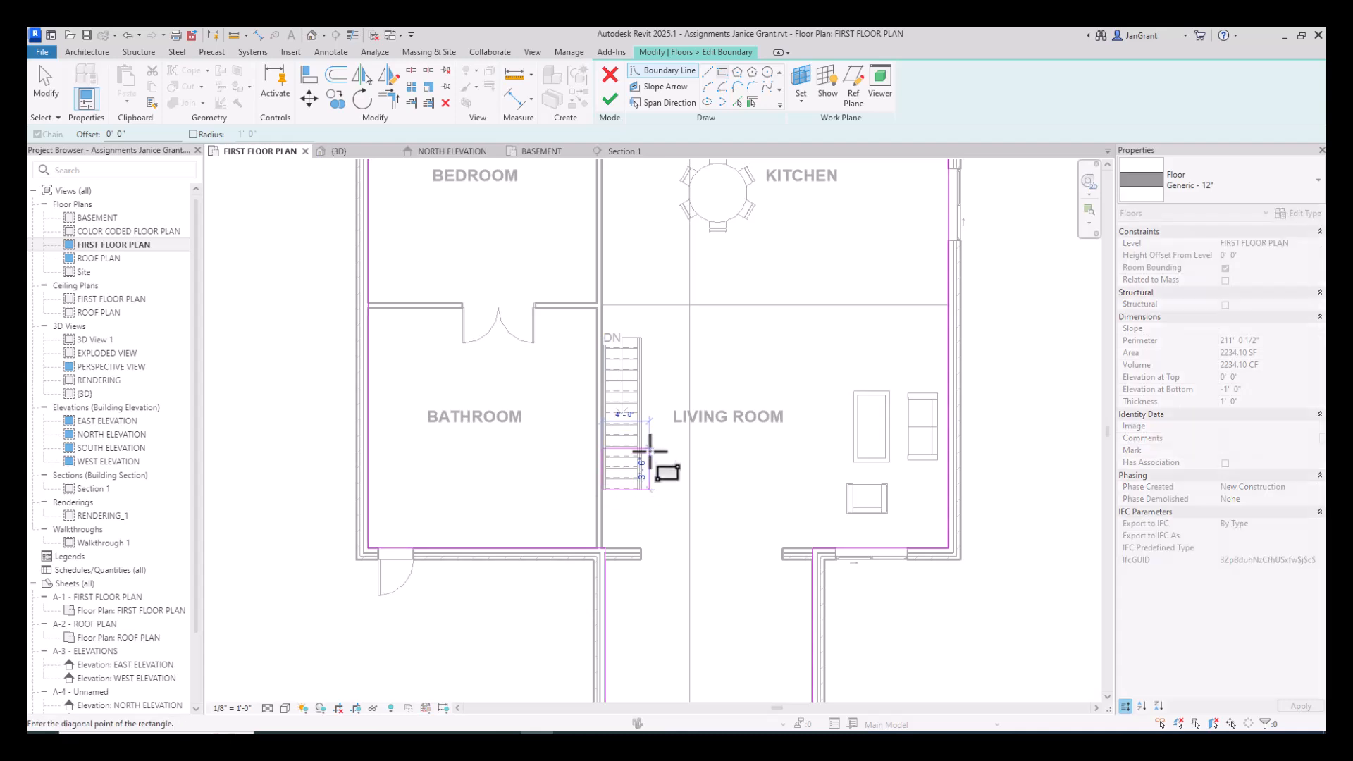
{"action": "left_click", "coordinate": [641, 337]}
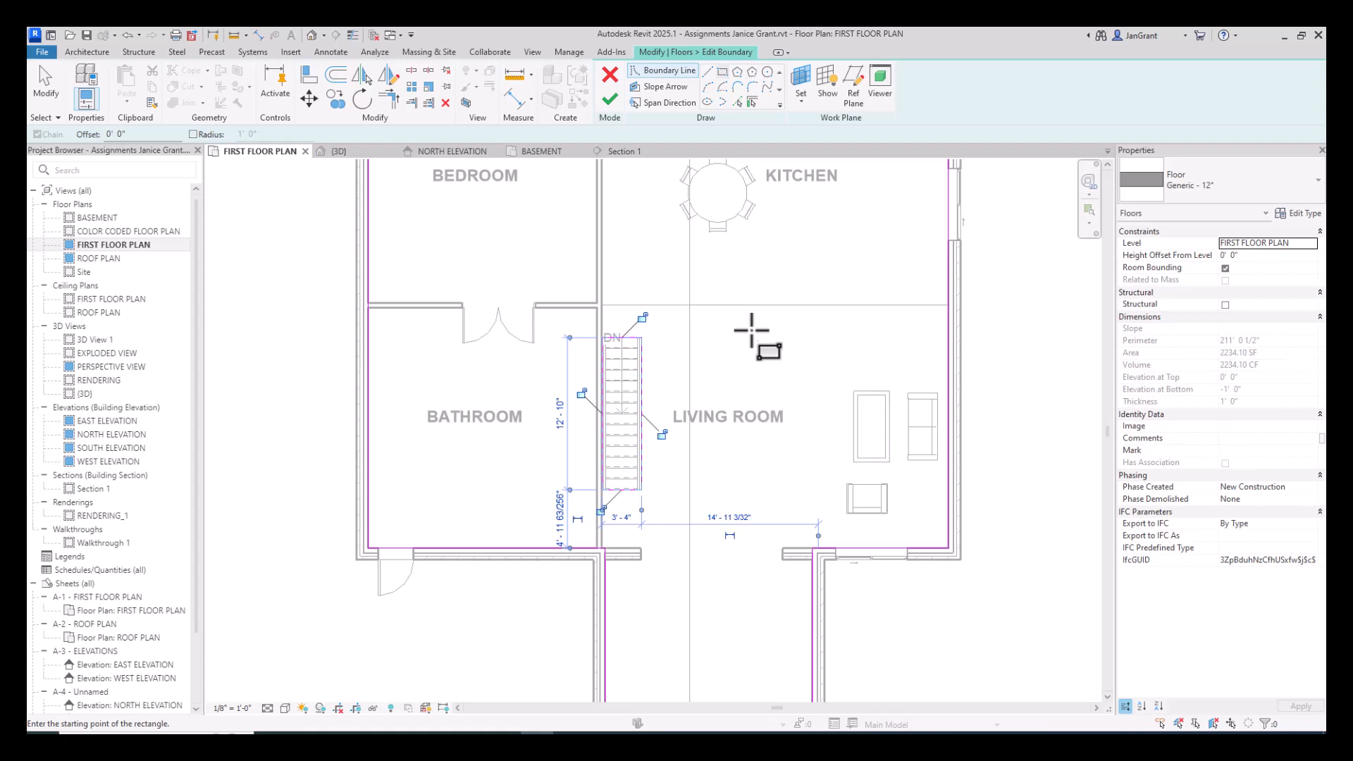
Finish the floor boundary edit, attach the walls below to the floor's bottom, and clear the selection.
{"action": "left_click", "coordinate": [610, 99]}
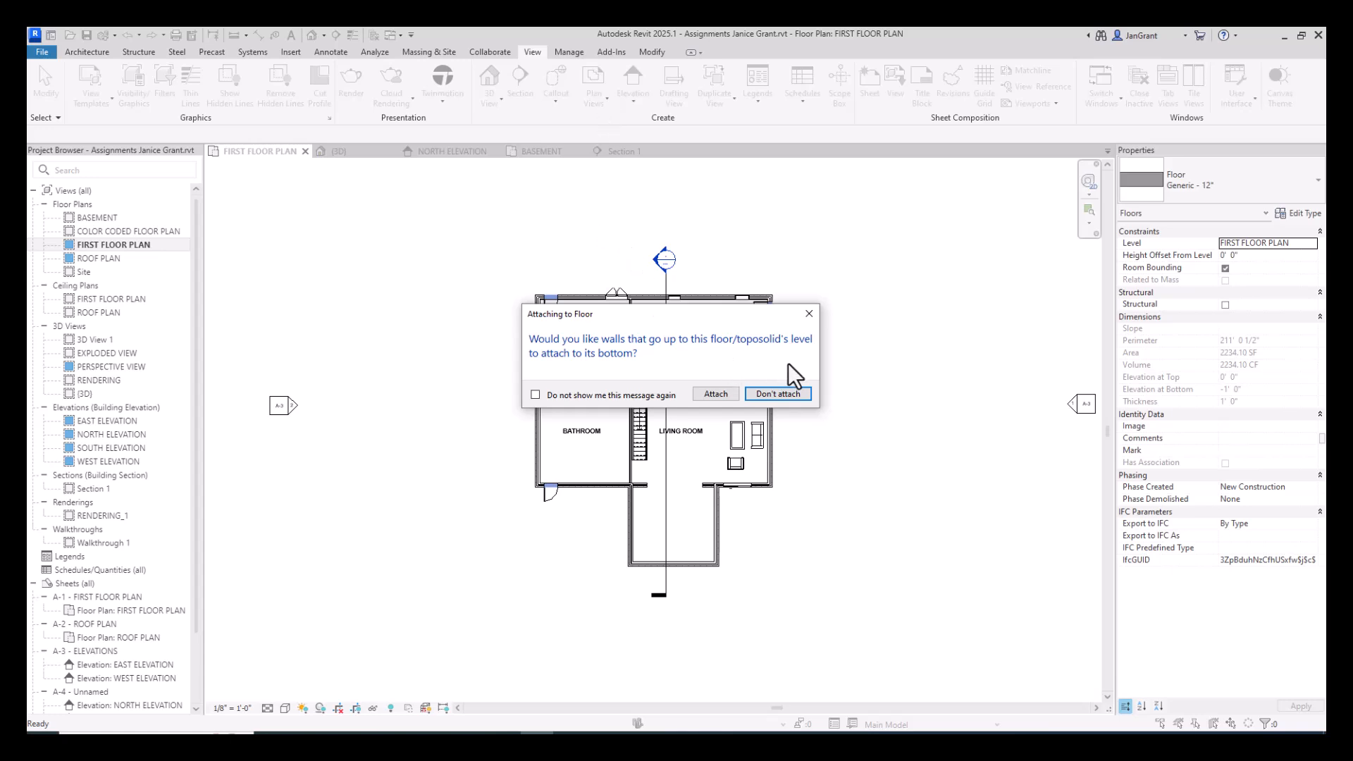
{"action": "left_click", "coordinate": [713, 393]}
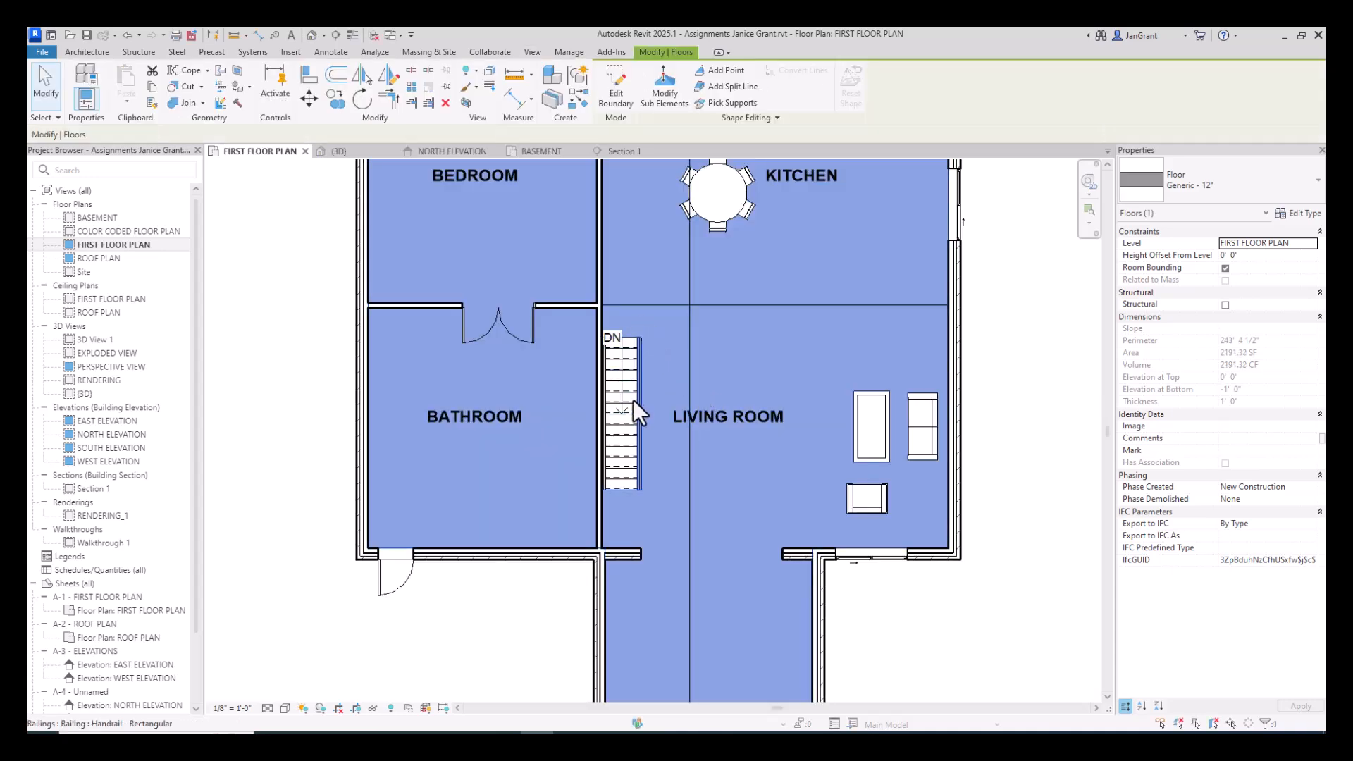
{"action": "scroll", "coordinate": [661, 392], "scroll_direction": "down", "scroll_amount": 3}
{"action": "scroll", "coordinate": [661, 392], "scroll_direction": "up", "scroll_amount": 1}
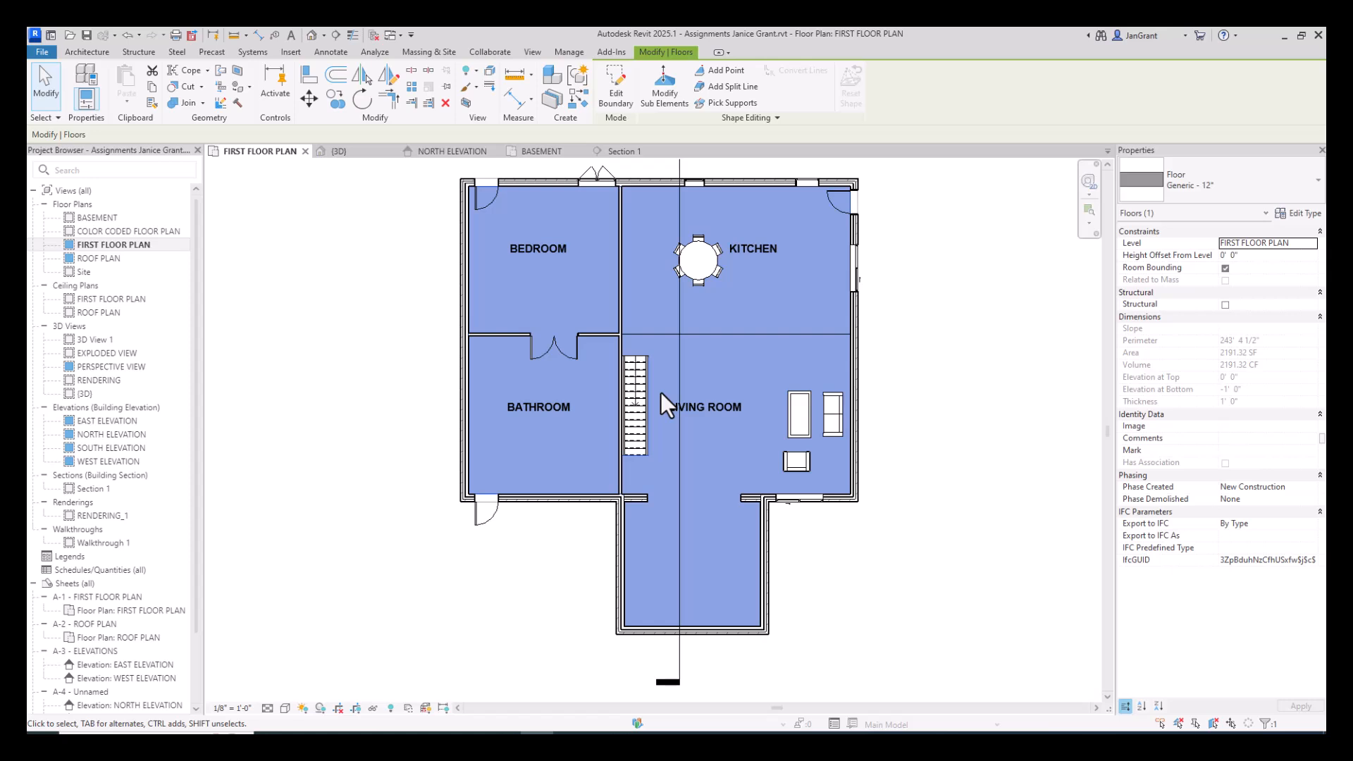
{"action": "left_click", "coordinate": [934, 358]}
Sketch a Handrail - Rectangular railing on the FIRST FLOOR PLAN level along the stair opening's east and south edges, and finish it.
{"action": "scroll", "coordinate": [595, 416], "scroll_direction": "up", "scroll_amount": 4}
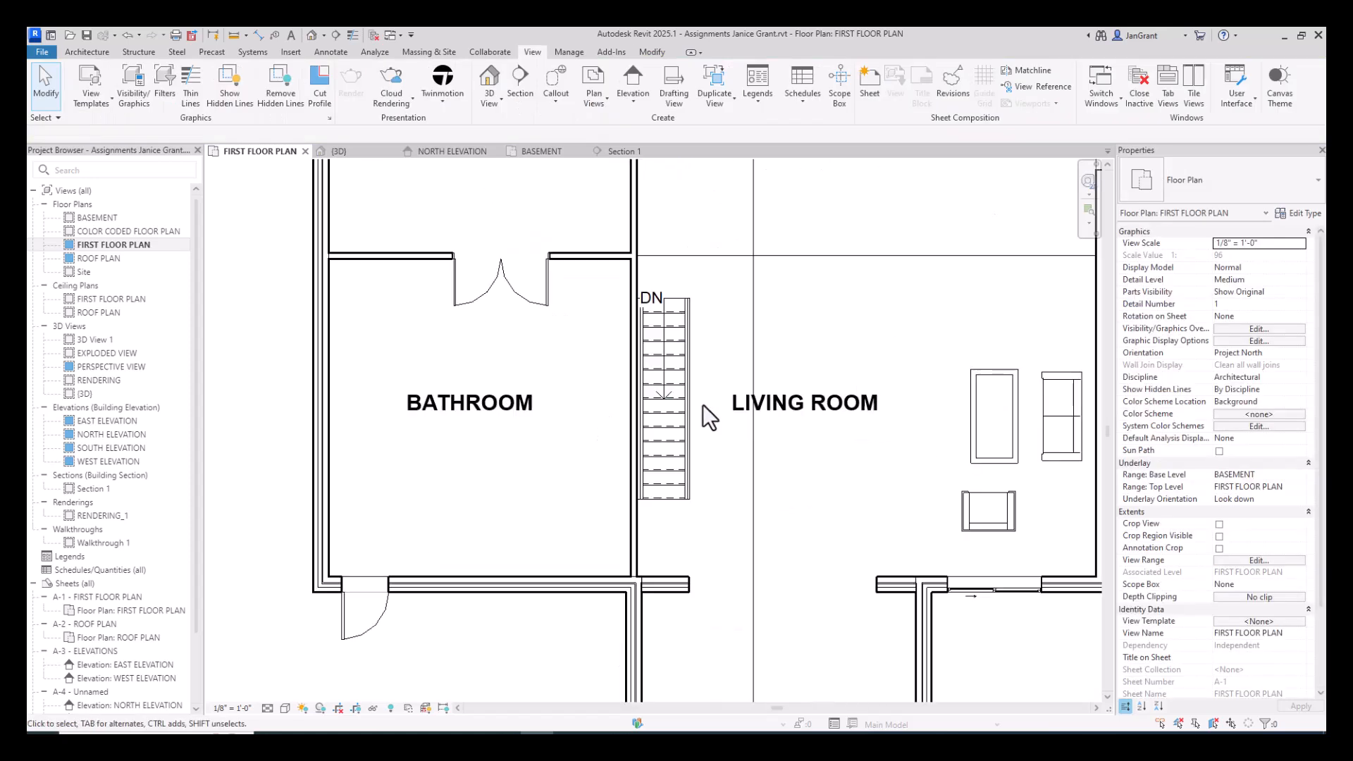
{"action": "scroll", "coordinate": [703, 405], "scroll_direction": "up", "scroll_amount": 1}
{"action": "middle_click_drag", "start_coordinate": [695, 402], "coordinate": [693, 454]}
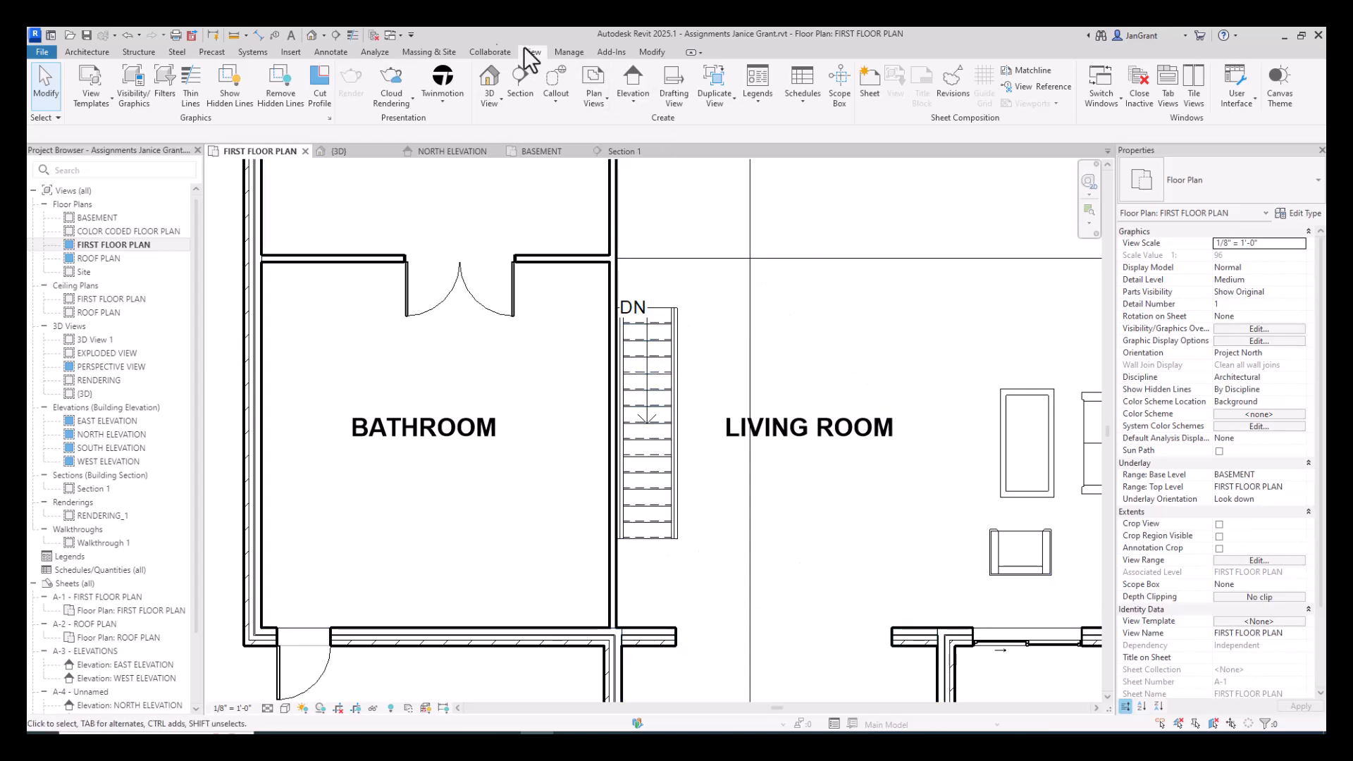
{"action": "left_click", "coordinate": [85, 52]}
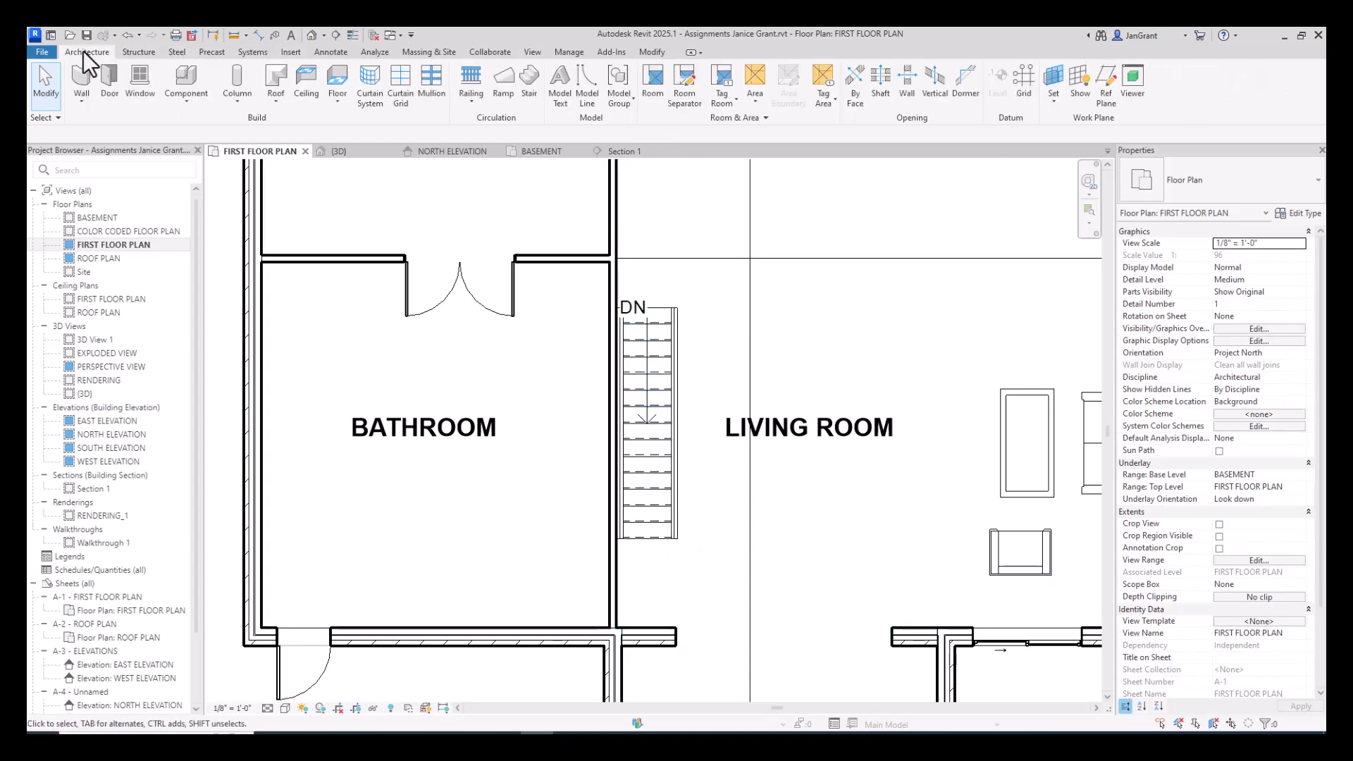
{"action": "left_click", "coordinate": [473, 74]}
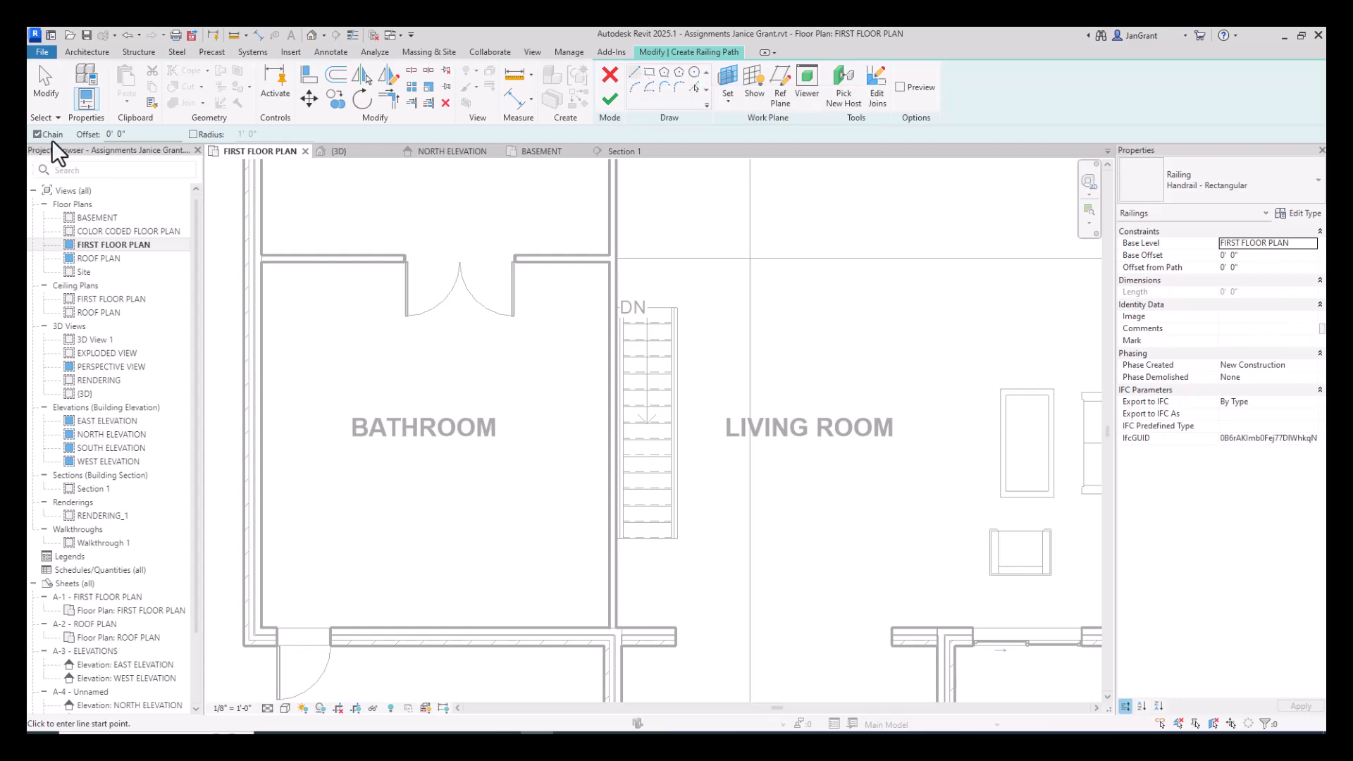
{"action": "left_click", "coordinate": [677, 308]}
{"action": "left_click", "coordinate": [678, 540]}
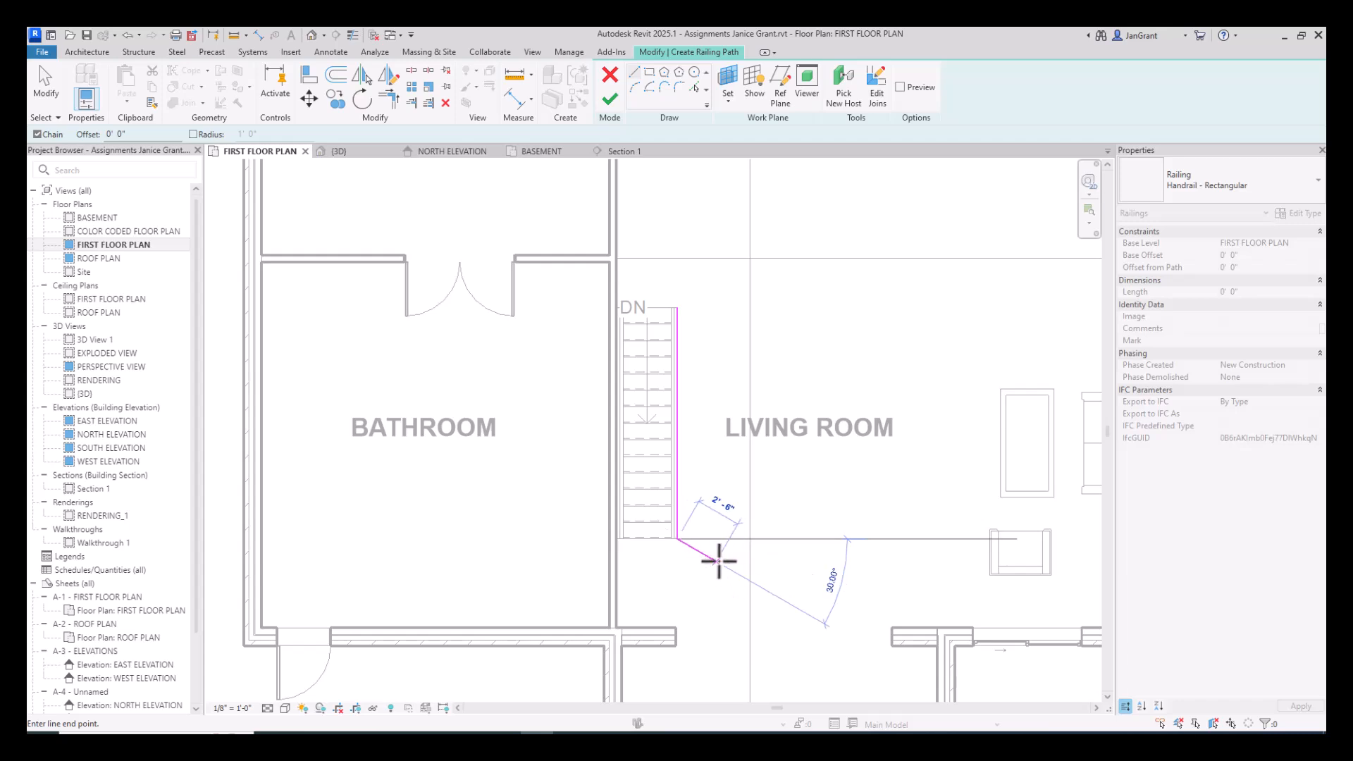
{"action": "left_click", "coordinate": [624, 539]}
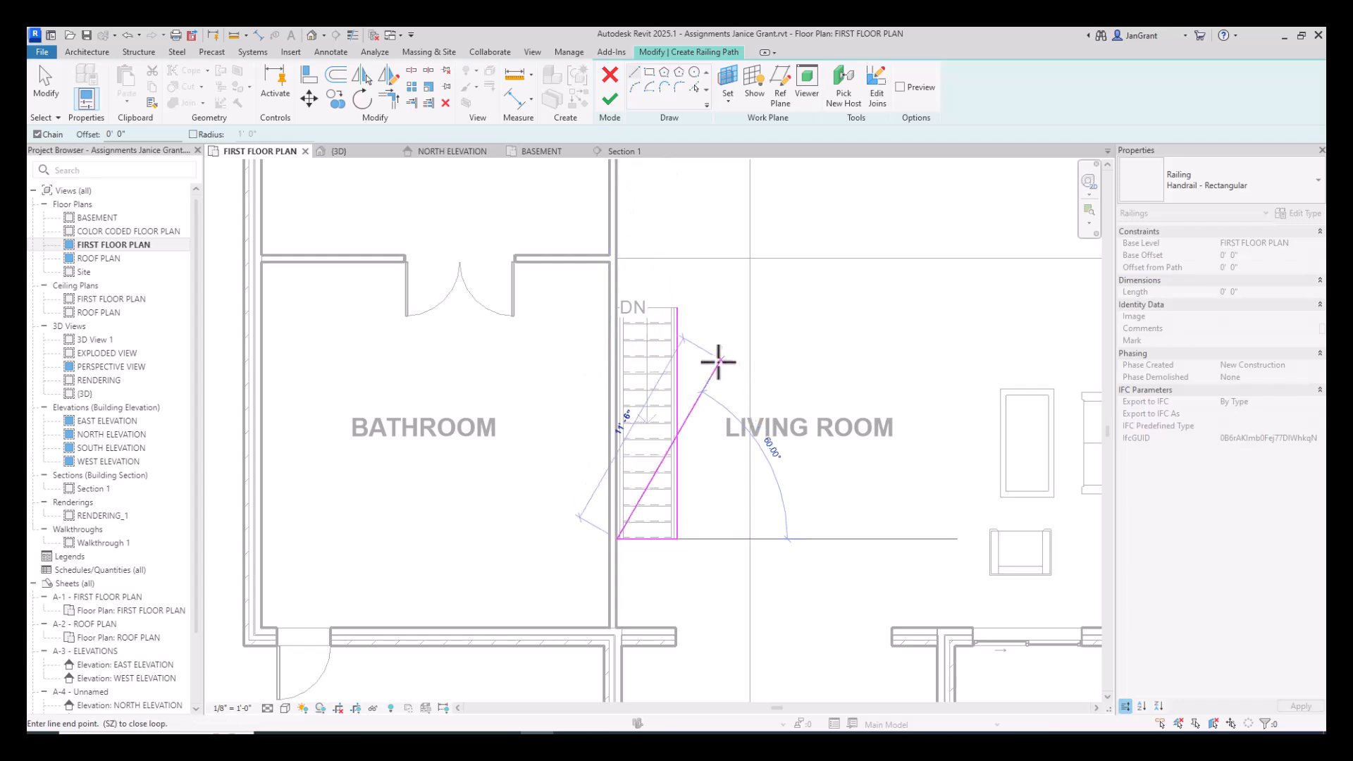
{"action": "left_click", "coordinate": [43, 90]}
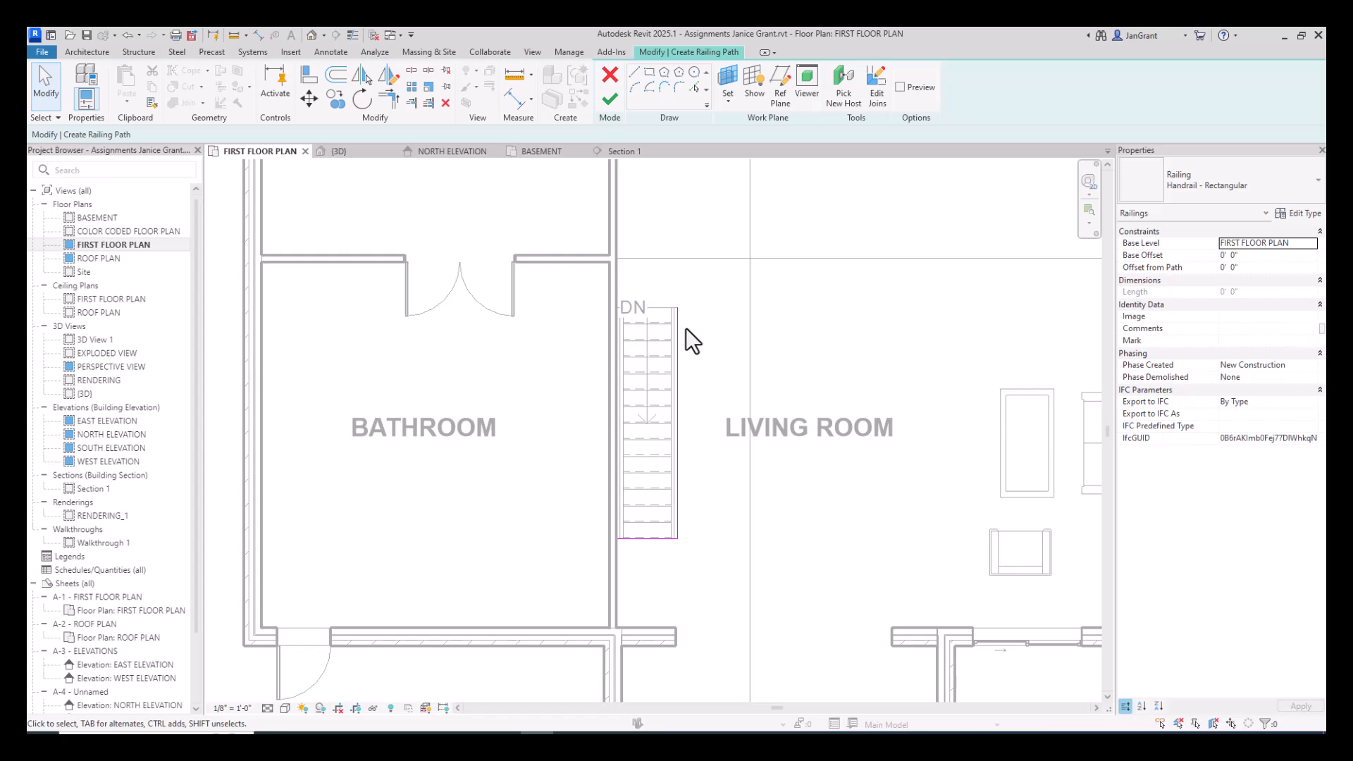
{"action": "scroll", "coordinate": [690, 340], "scroll_direction": "down", "scroll_amount": 1}
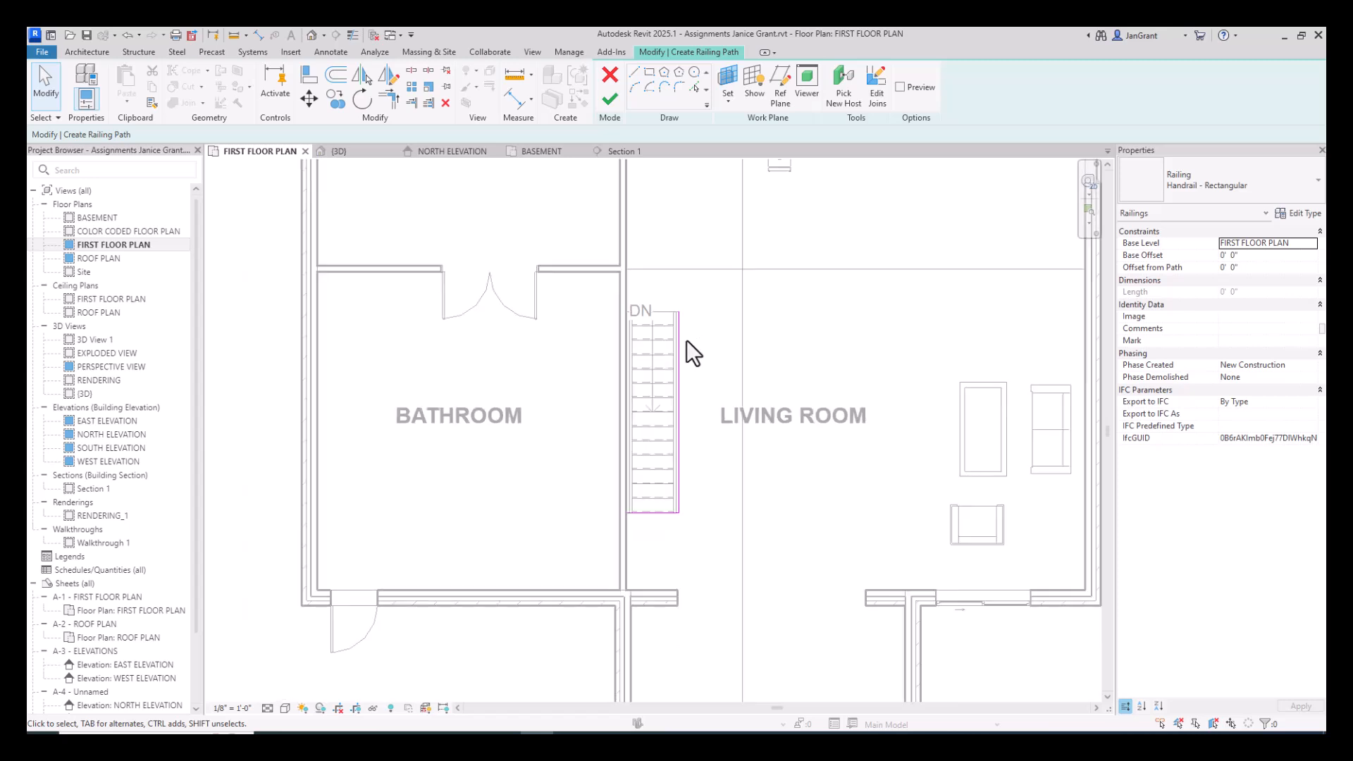
{"action": "middle_click_drag", "start_coordinate": [687, 339], "coordinate": [639, 350]}
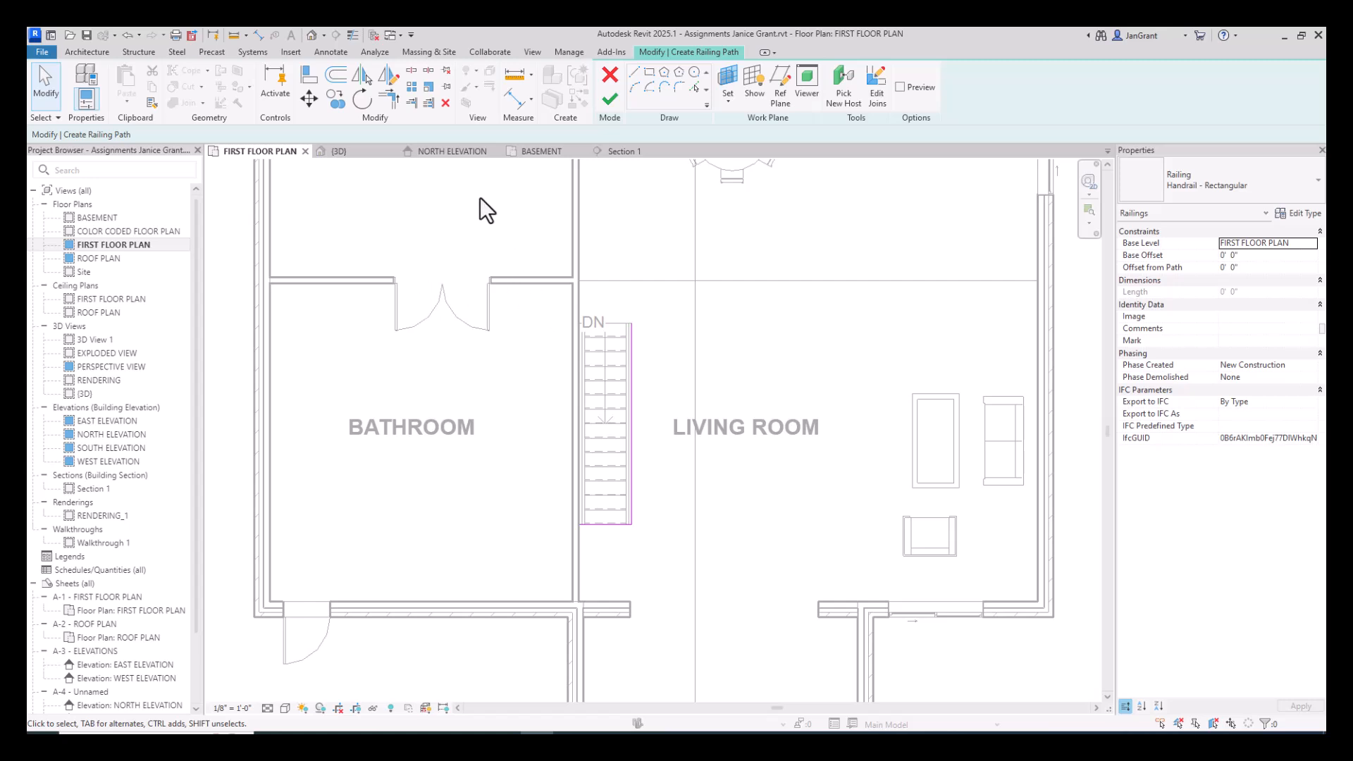
{"action": "left_click", "coordinate": [608, 100]}
Open the Section 1 view and examine the new railing around the stair opening.
{"action": "scroll", "coordinate": [720, 388], "scroll_direction": "down", "scroll_amount": 3}
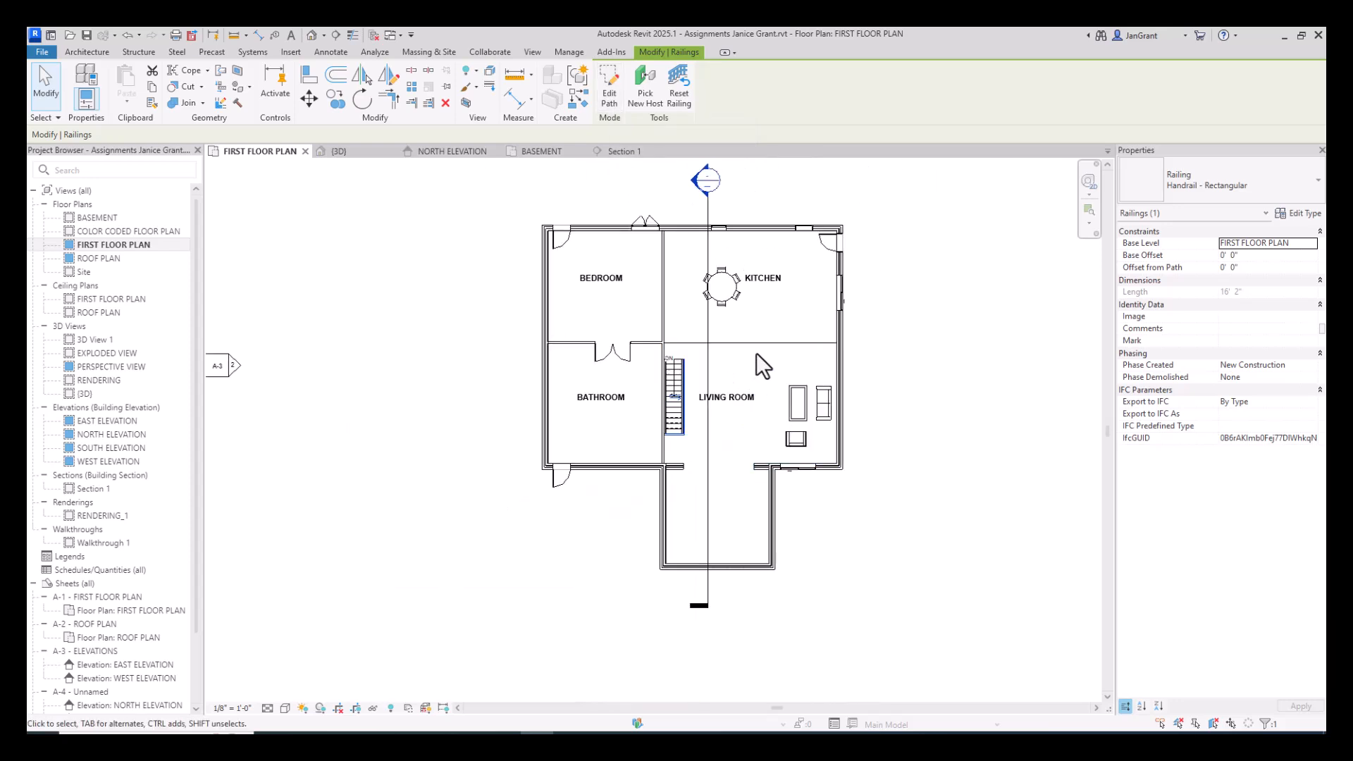
{"action": "middle_click_drag", "start_coordinate": [779, 392], "coordinate": [688, 393]}
{"action": "double_click", "coordinate": [91, 489]}
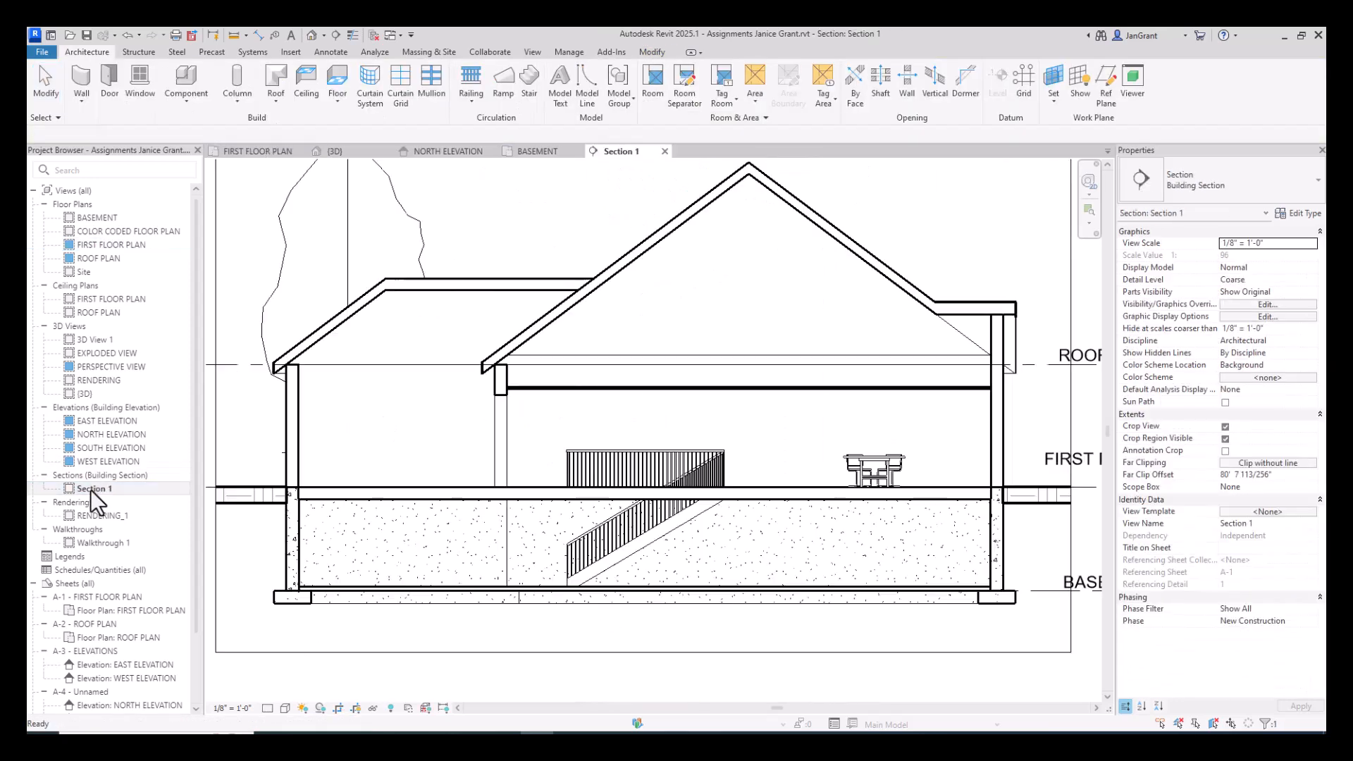
{"action": "scroll", "coordinate": [791, 465], "scroll_direction": "down", "scroll_amount": 2}
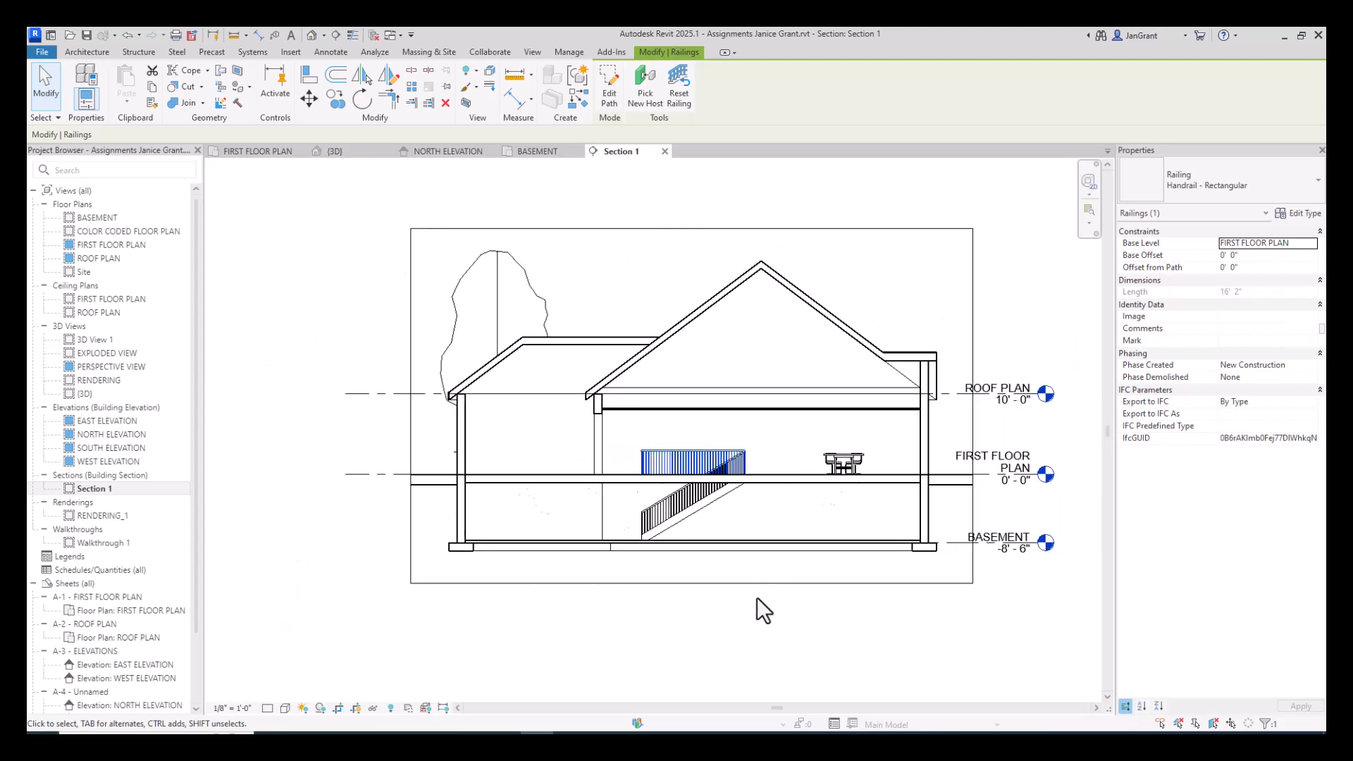
{"action": "left_click", "coordinate": [763, 606]}
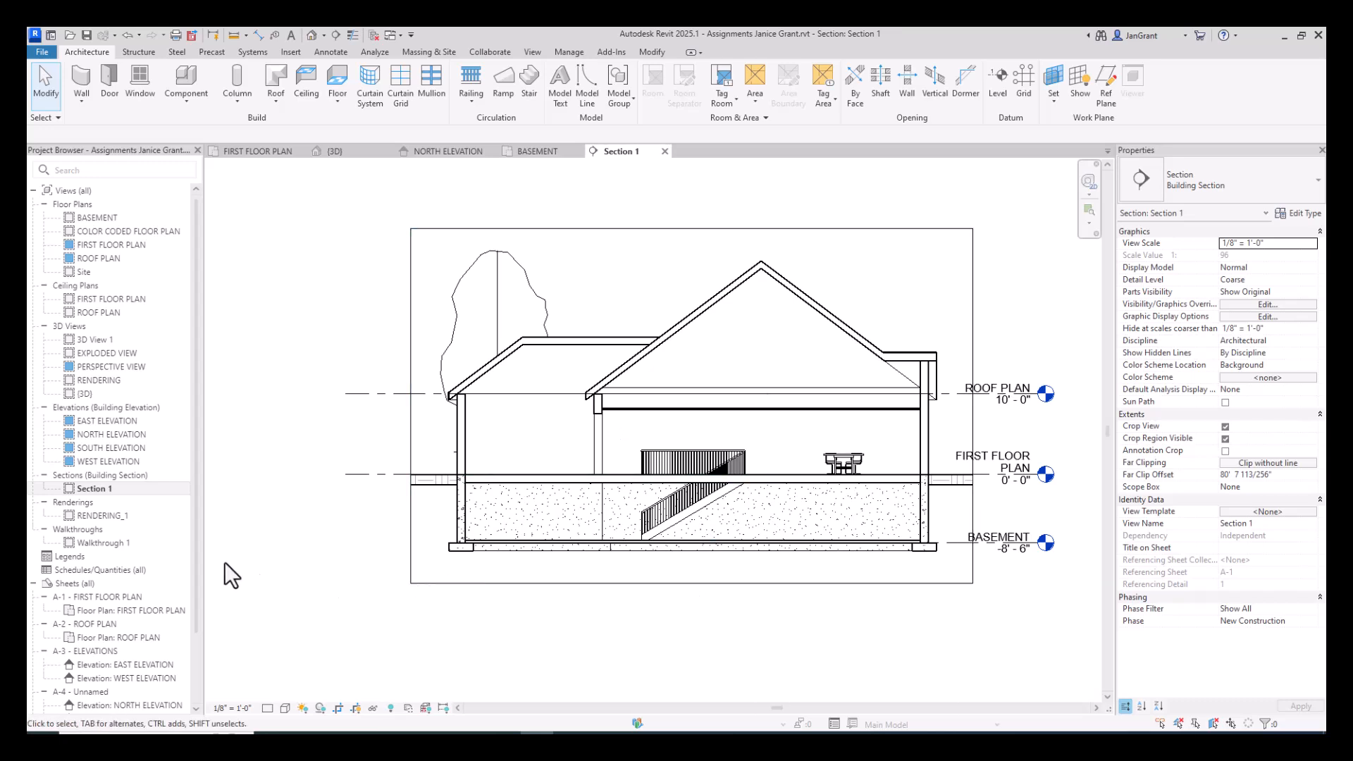
Open the {3D} view, set its model display transparency to 48, and examine the stair and railing from below and above.
{"action": "double_click", "coordinate": [102, 393]}
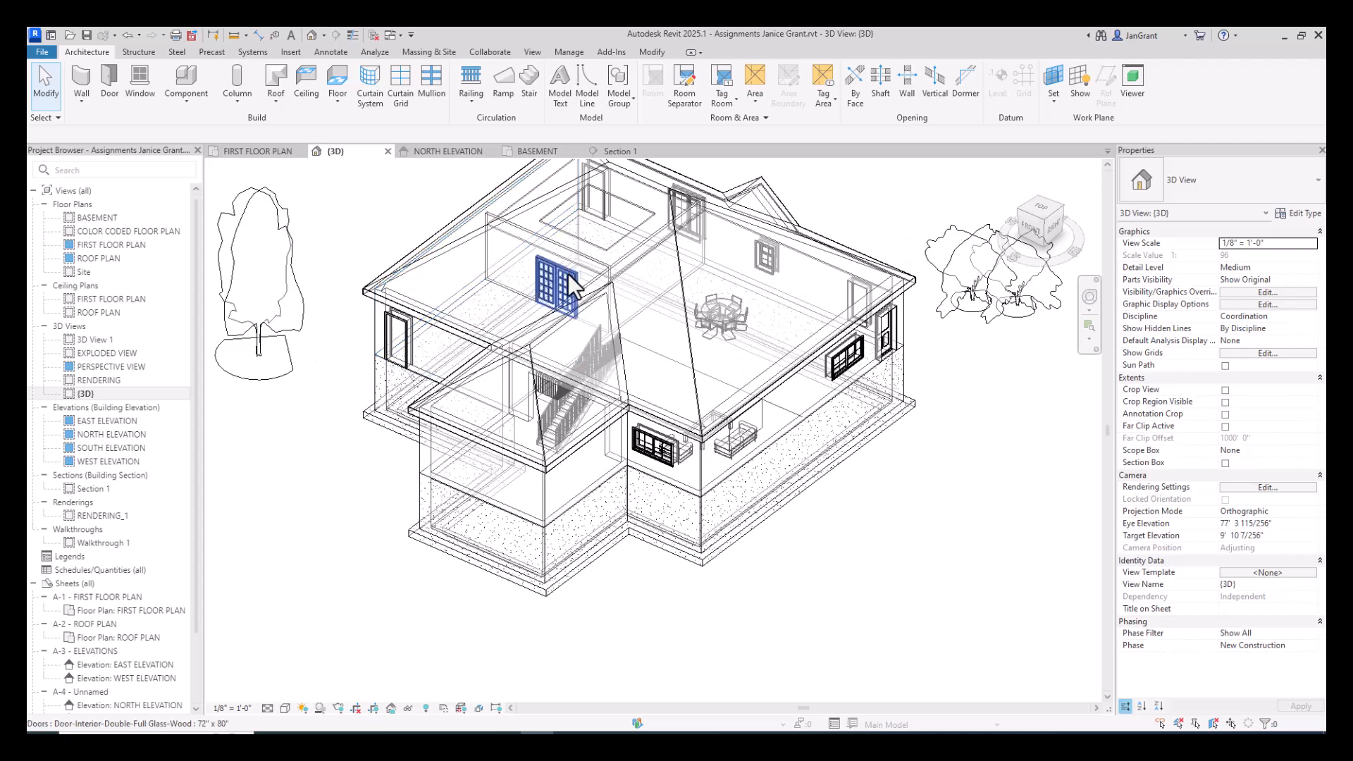
{"action": "scroll", "coordinate": [546, 282], "scroll_direction": "up", "scroll_amount": 2}
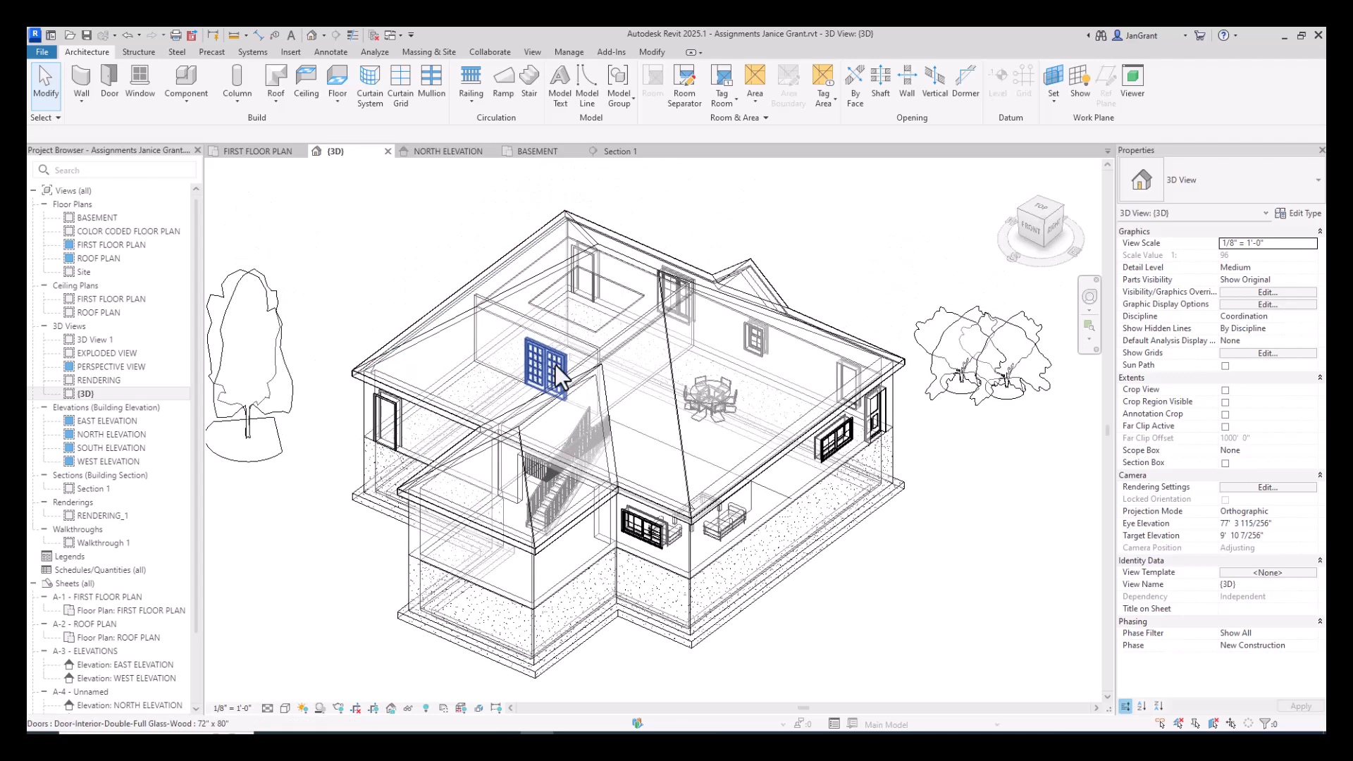
{"action": "left_click", "coordinate": [286, 709]}
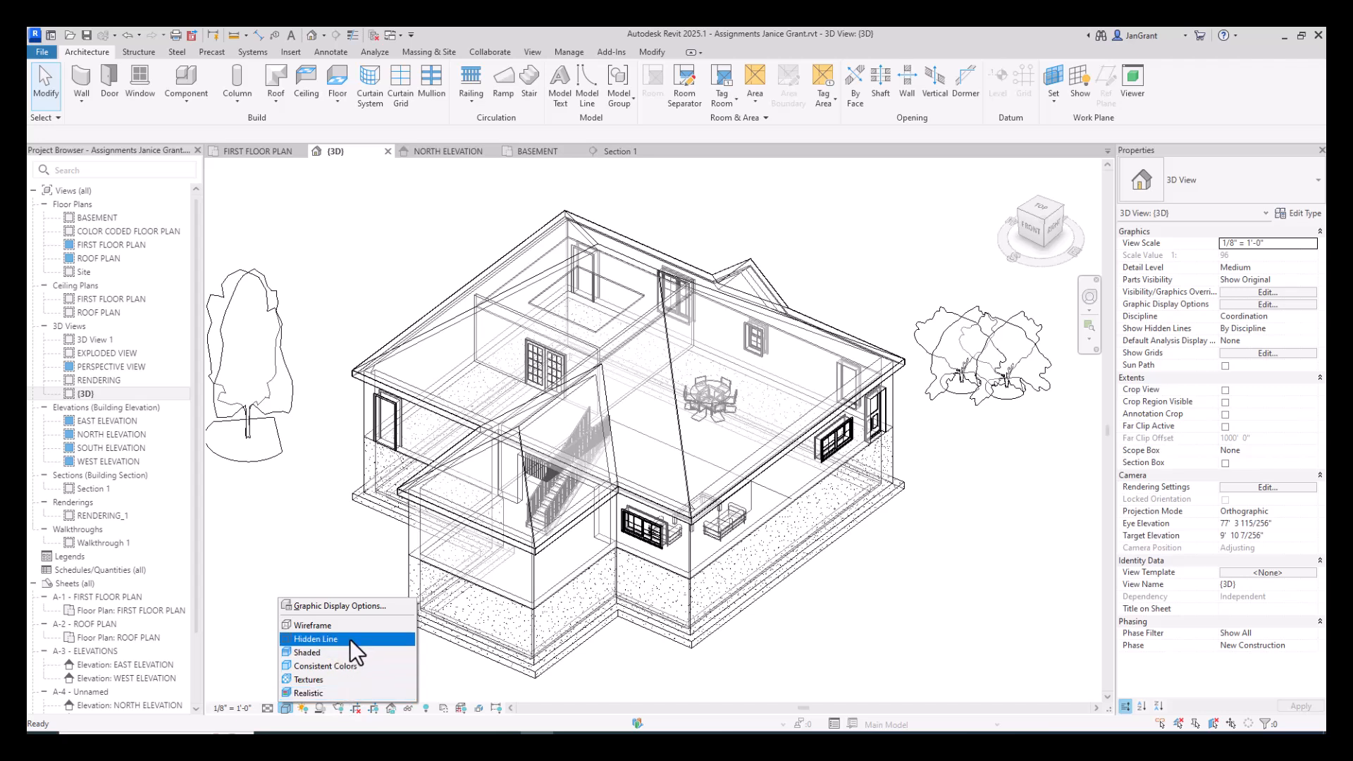
{"action": "left_click", "coordinate": [359, 611]}
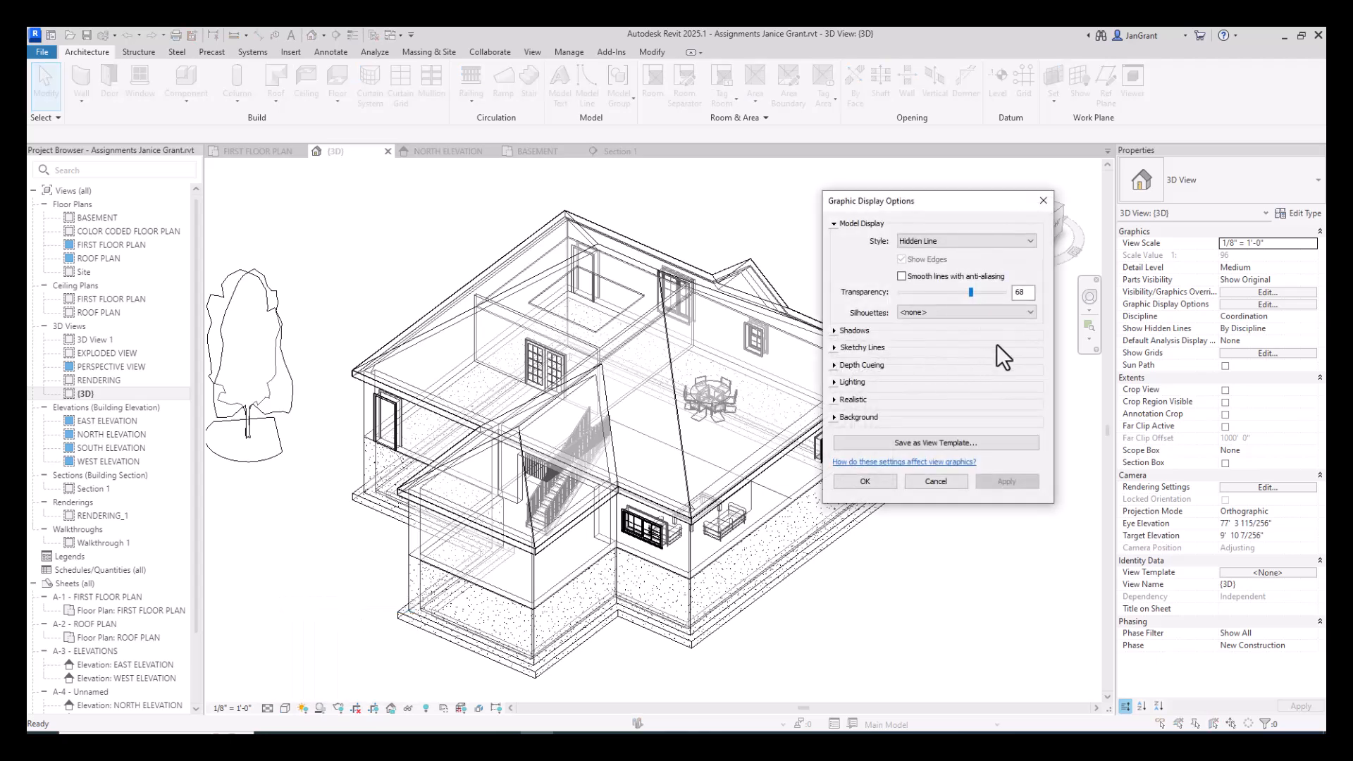
{"action": "left_click_drag", "start_coordinate": [971, 294], "coordinate": [952, 292]}
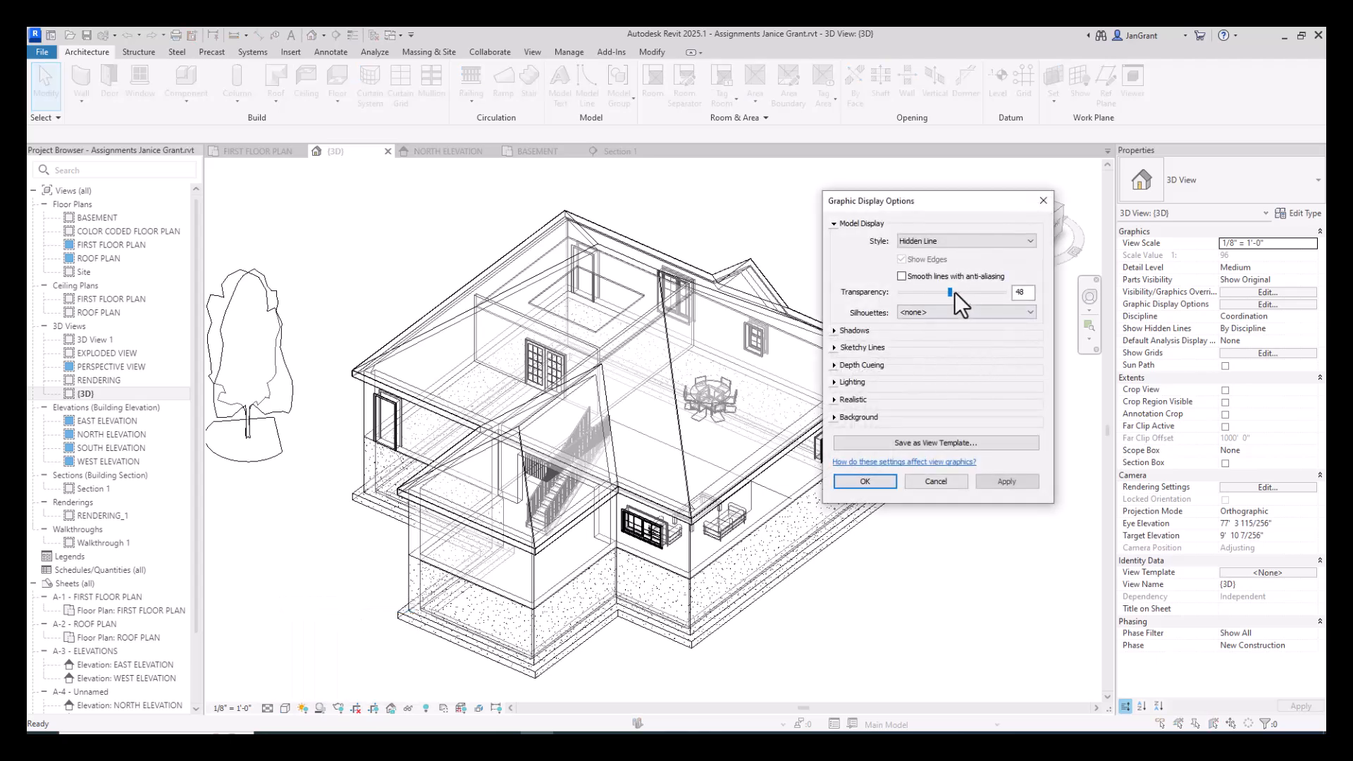
{"action": "left_click", "coordinate": [1007, 482]}
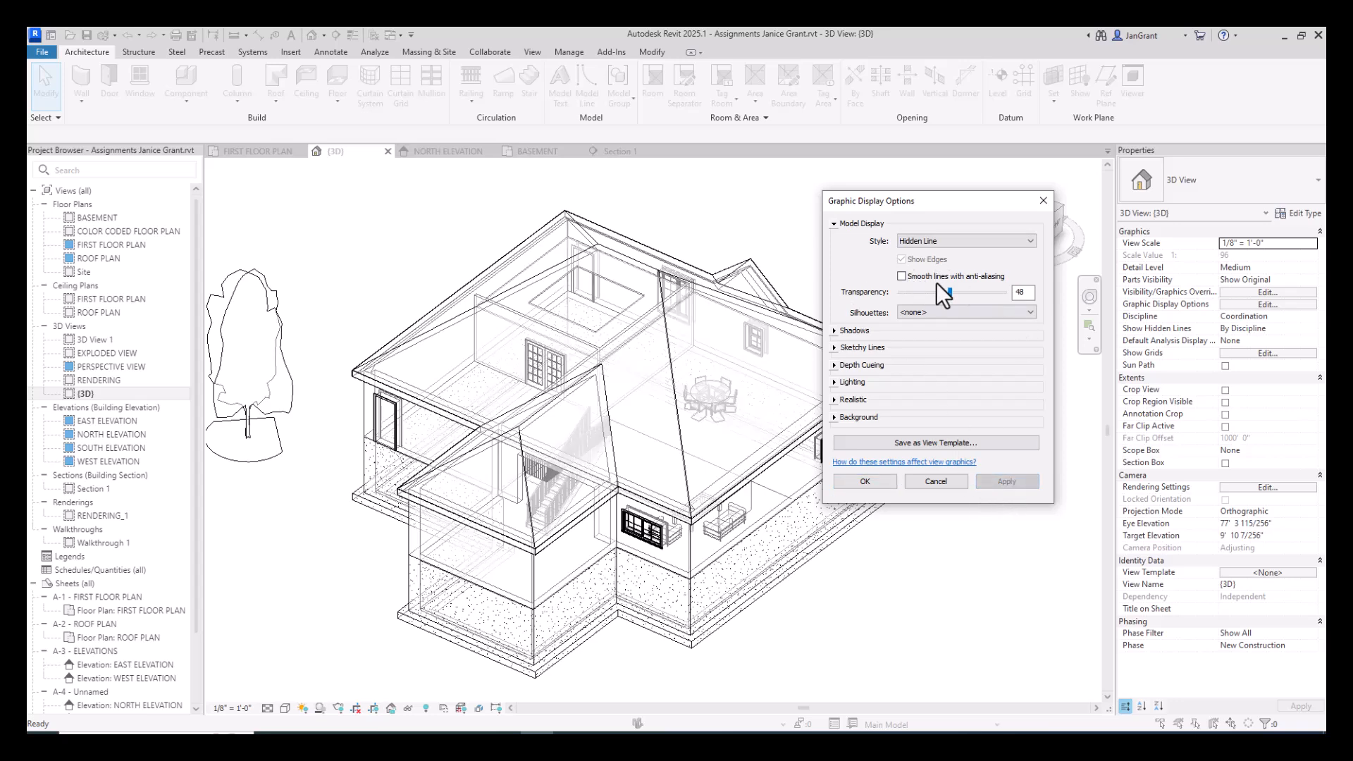
{"action": "left_click", "coordinate": [881, 482]}
{"action": "middle_click_drag", "start_coordinate": [880, 424], "coordinate": [644, 411], "text": "shift"}
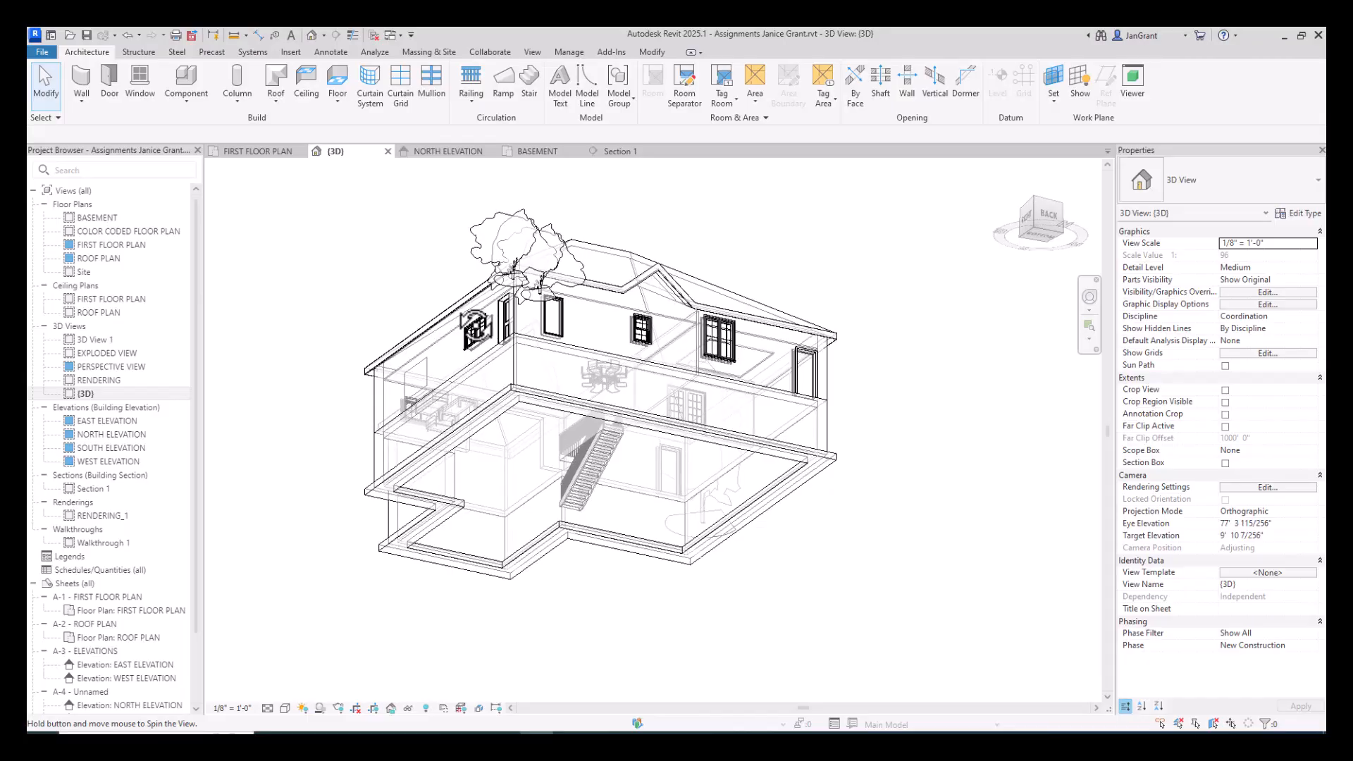
{"action": "middle_click_drag", "start_coordinate": [585, 423], "coordinate": [822, 604], "text": "shift"}
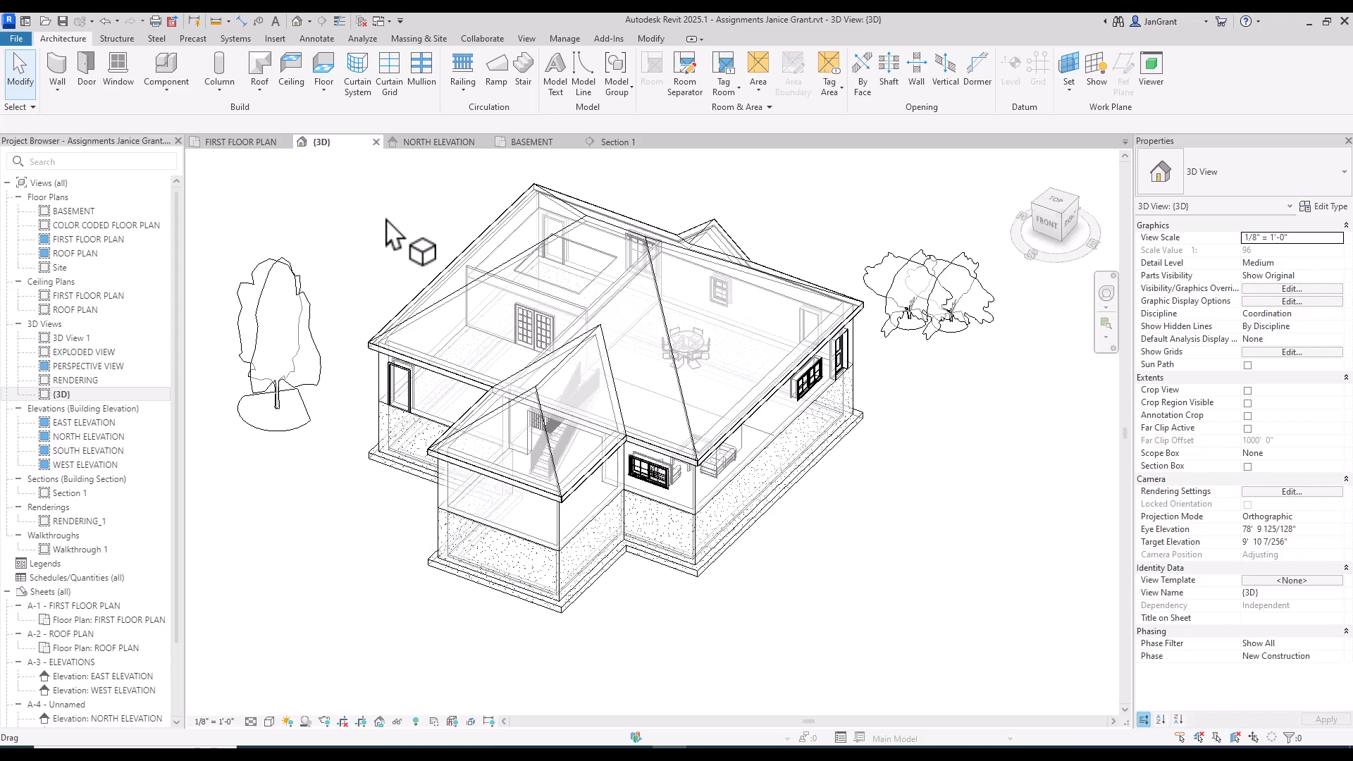
Open the FIRST FLOOR PLAN view to work on the door annotations.
{"action": "double_click", "coordinate": [97, 240]}
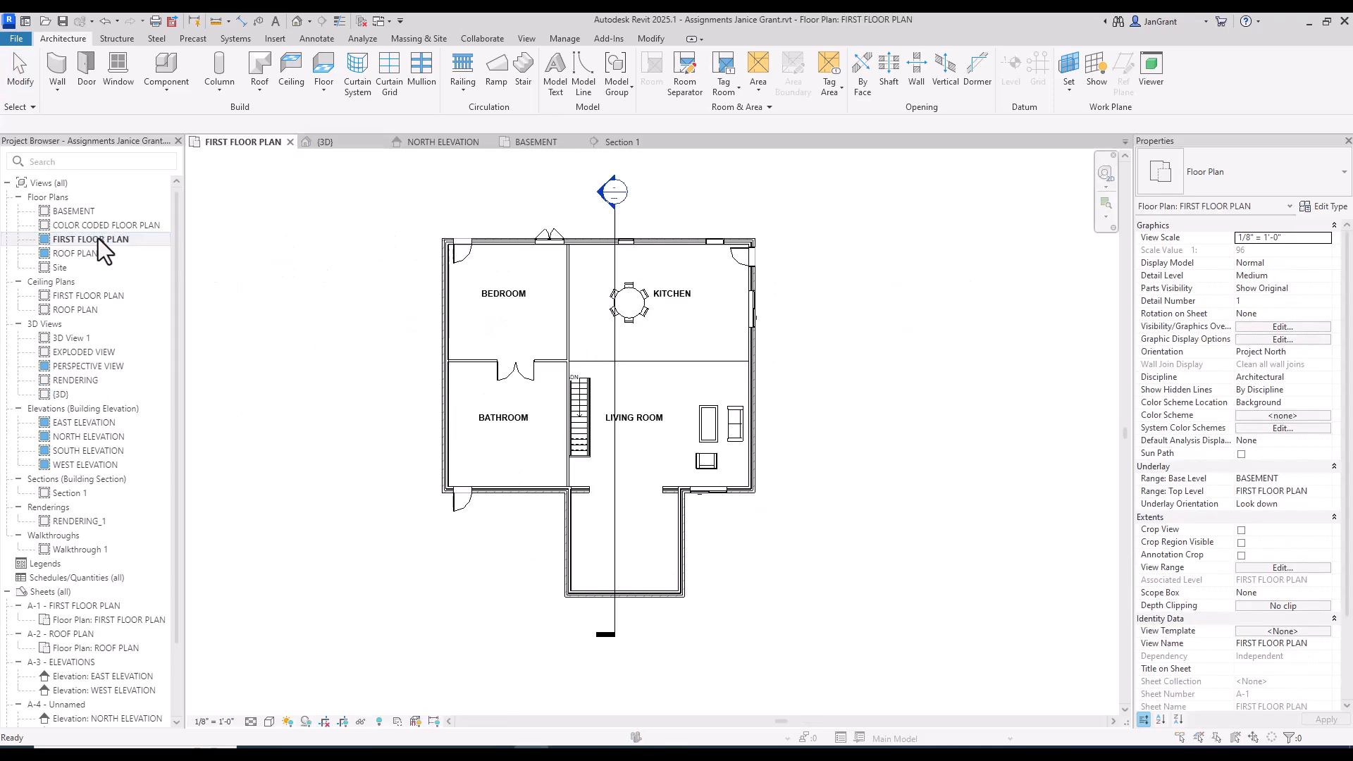
{"action": "left_click", "coordinate": [680, 347]}
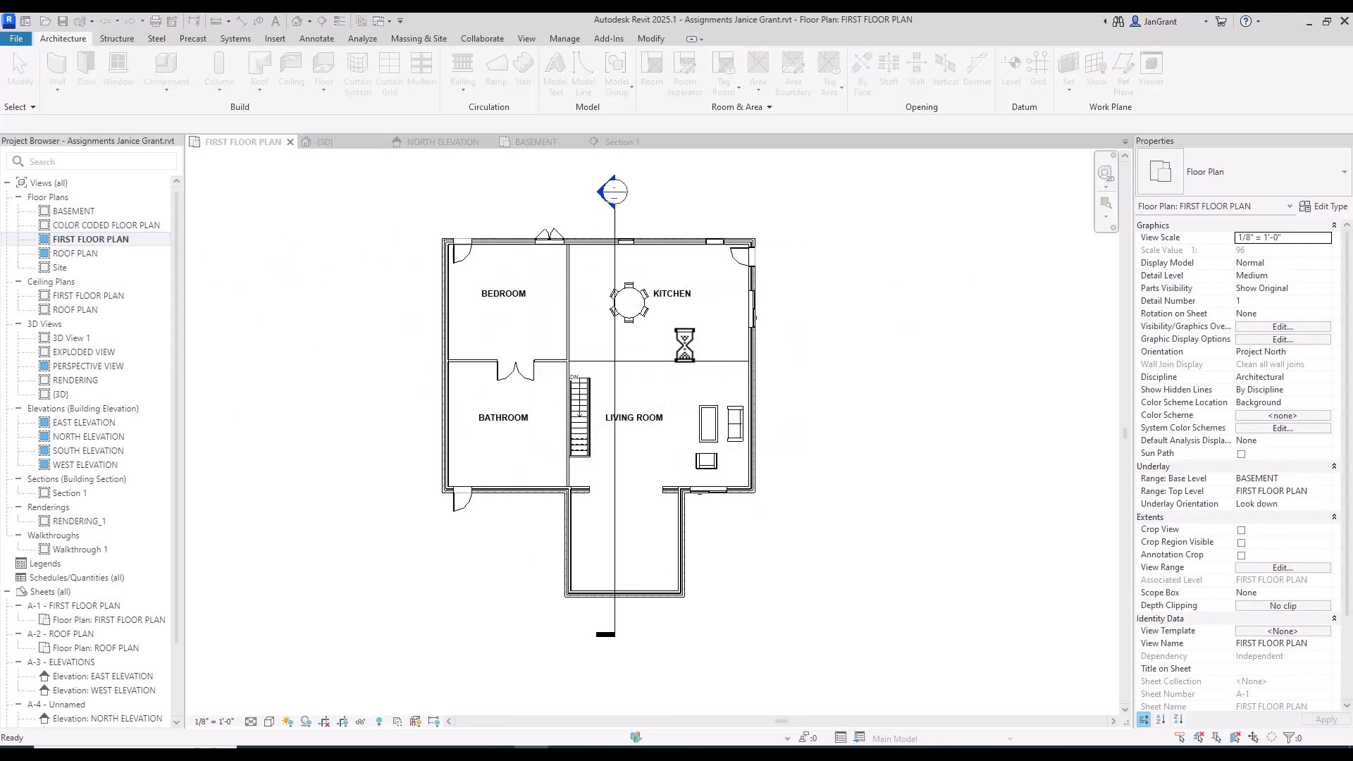
{"action": "scroll", "coordinate": [680, 319], "scroll_direction": "up", "scroll_amount": 3}
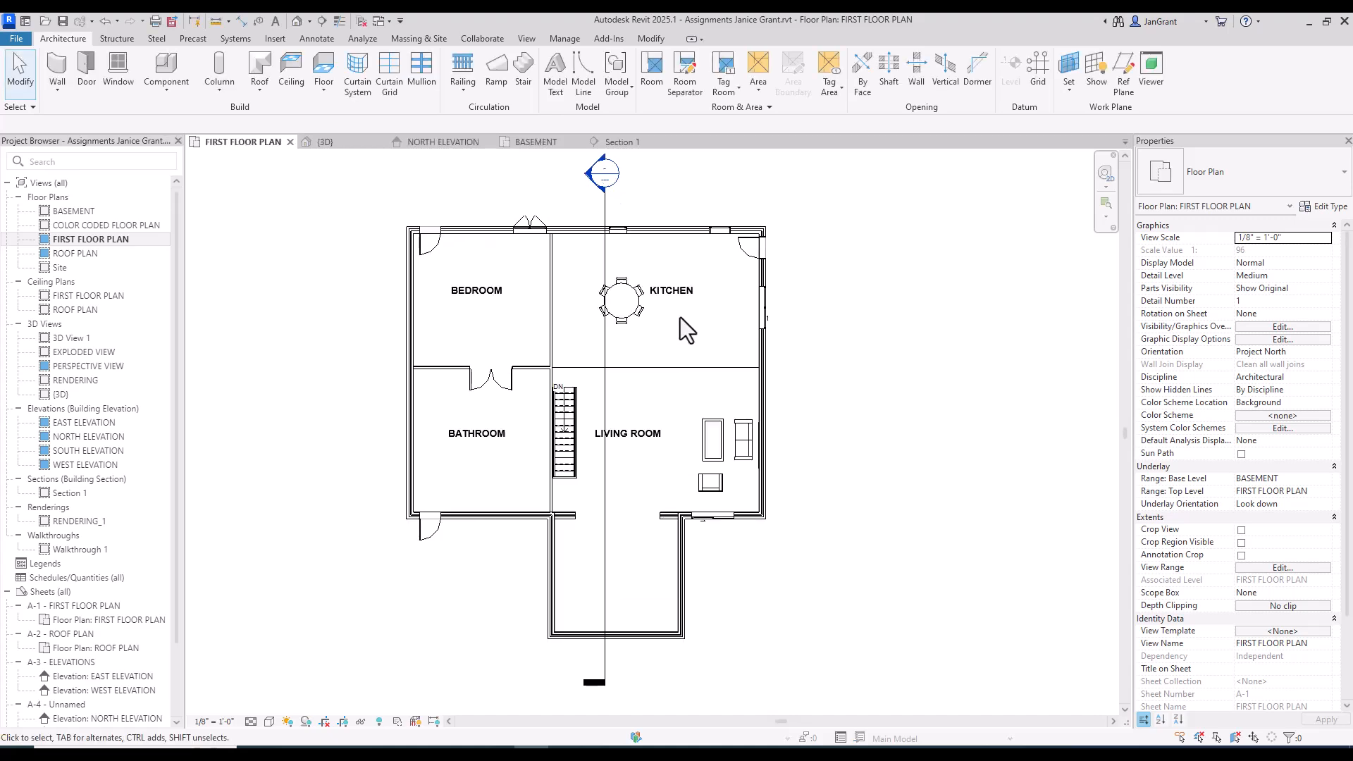
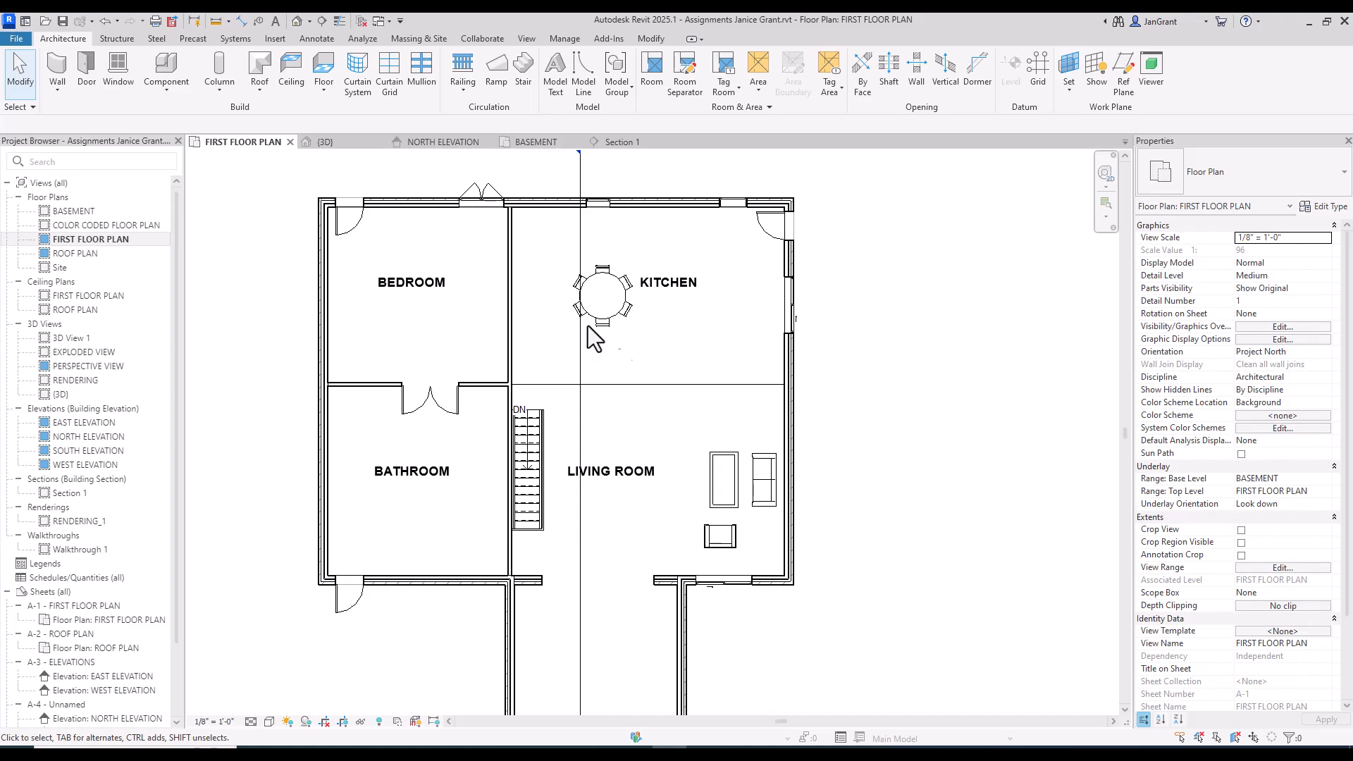
{"action": "left_click", "coordinate": [325, 39]}
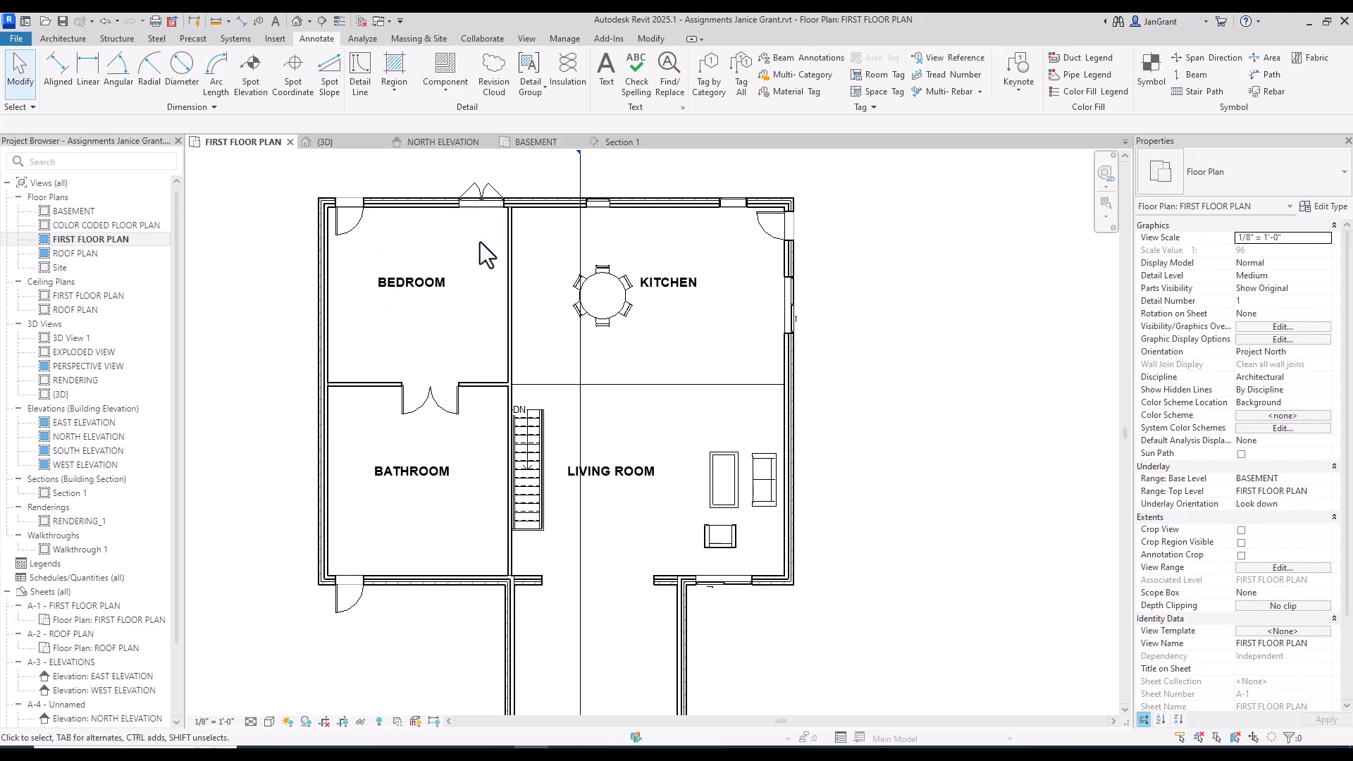
{"action": "left_click", "coordinate": [713, 90]}
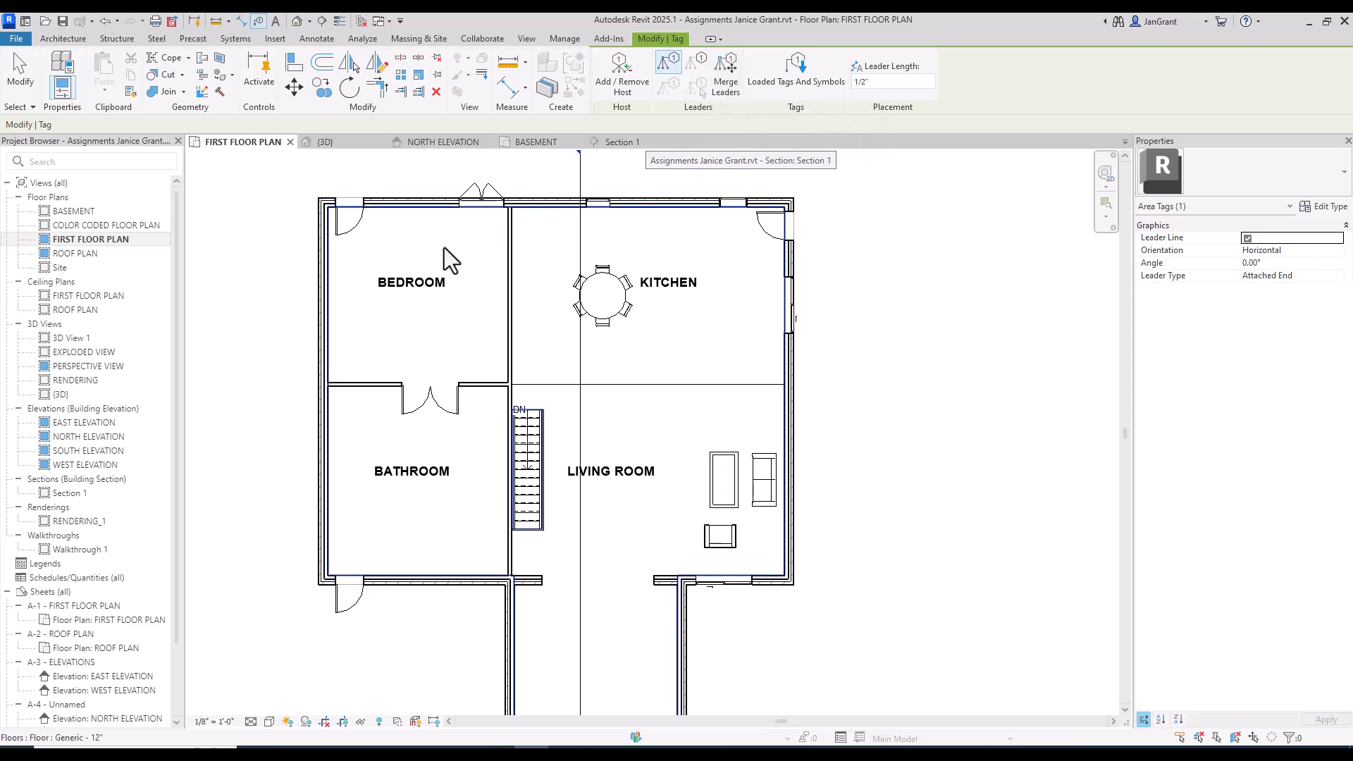
{"action": "scroll", "coordinate": [421, 238], "scroll_direction": "down", "scroll_amount": 1}
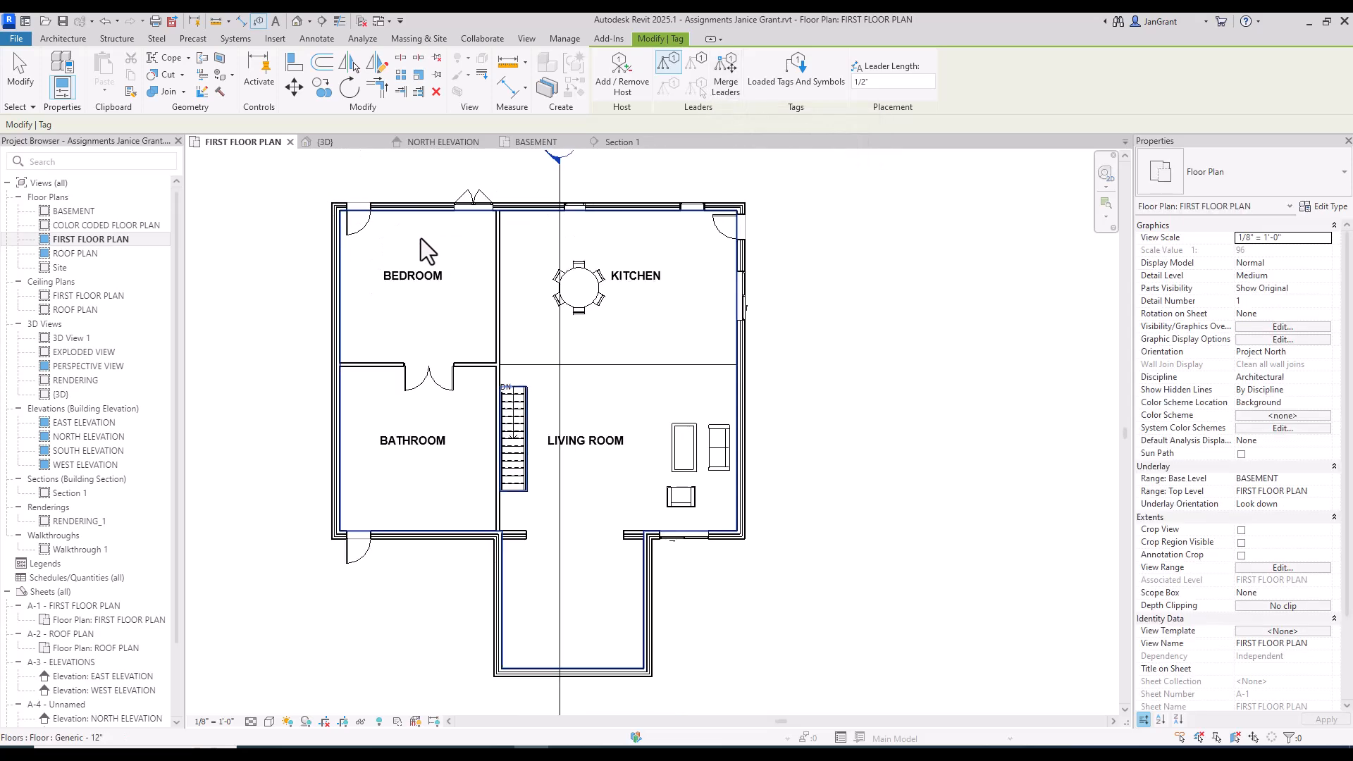
{"action": "middle_click_drag", "start_coordinate": [447, 217], "coordinate": [466, 271]}
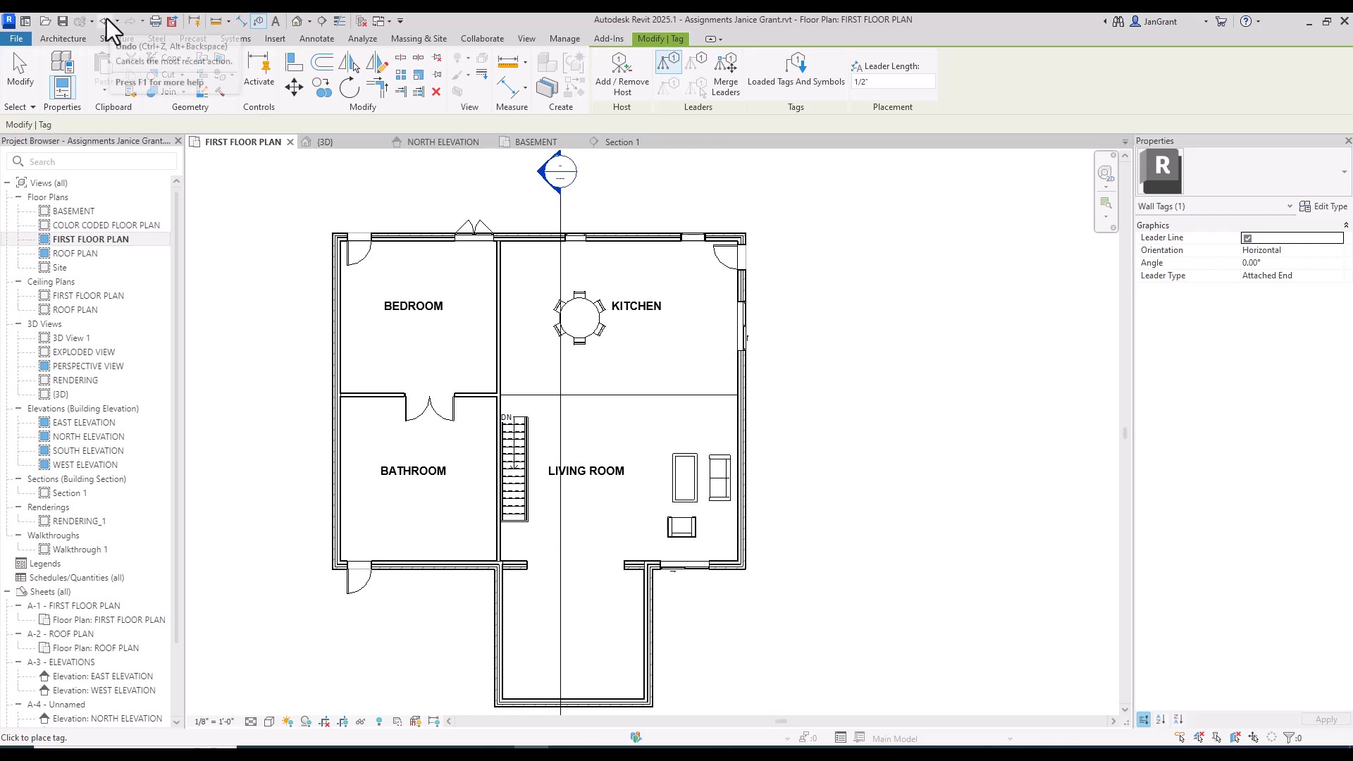
{"action": "key", "text": "Escape"}
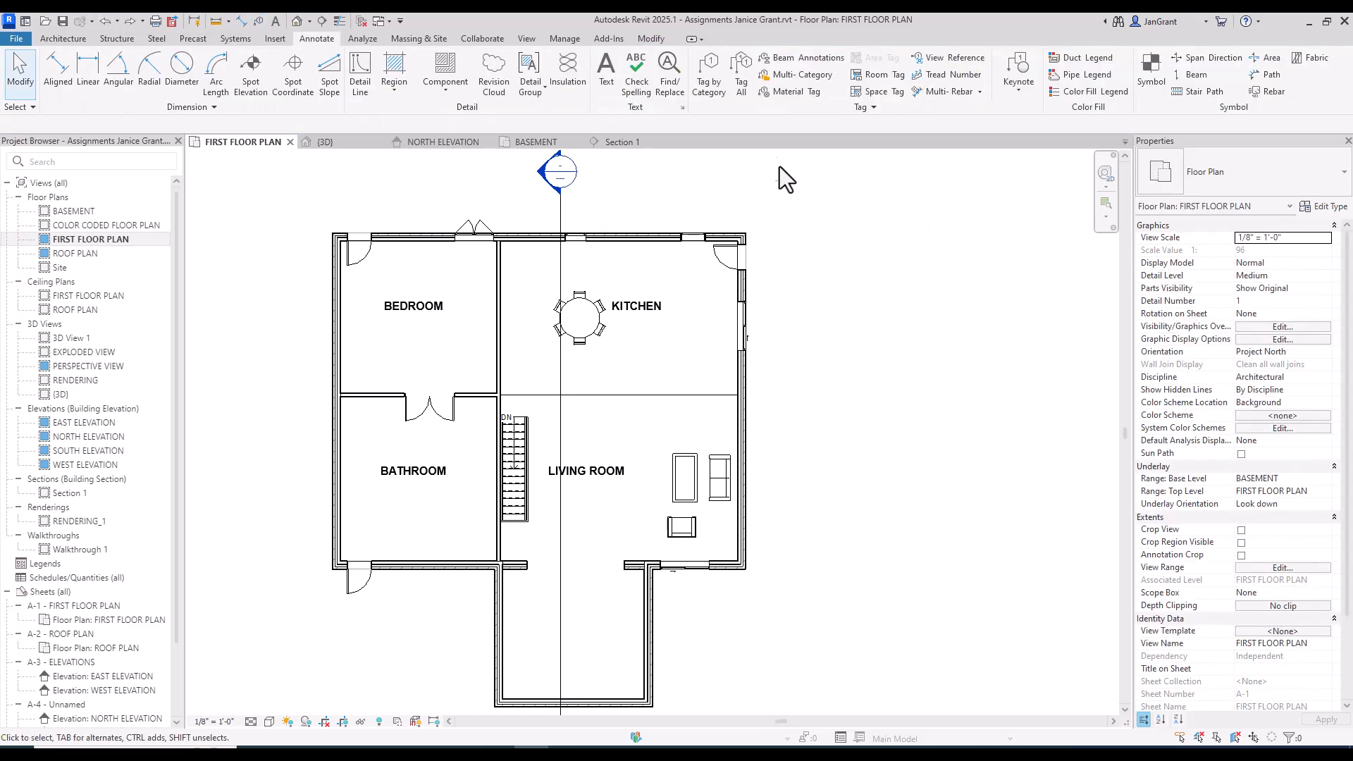
Tag all untagged doors in the current view with the Door Tag, using horizontal orientation and no leader.
{"action": "left_click", "coordinate": [740, 82]}
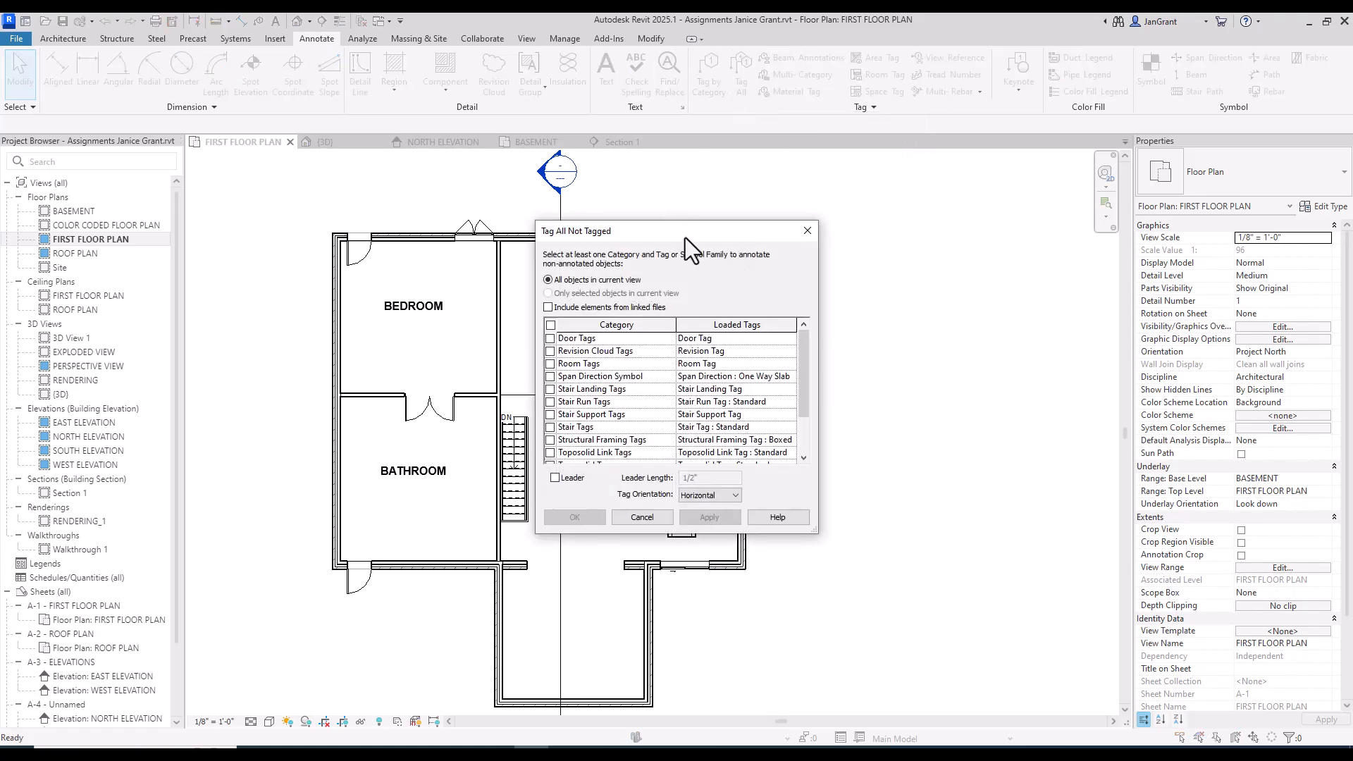
{"action": "left_click_drag", "start_coordinate": [685, 238], "coordinate": [837, 171]}
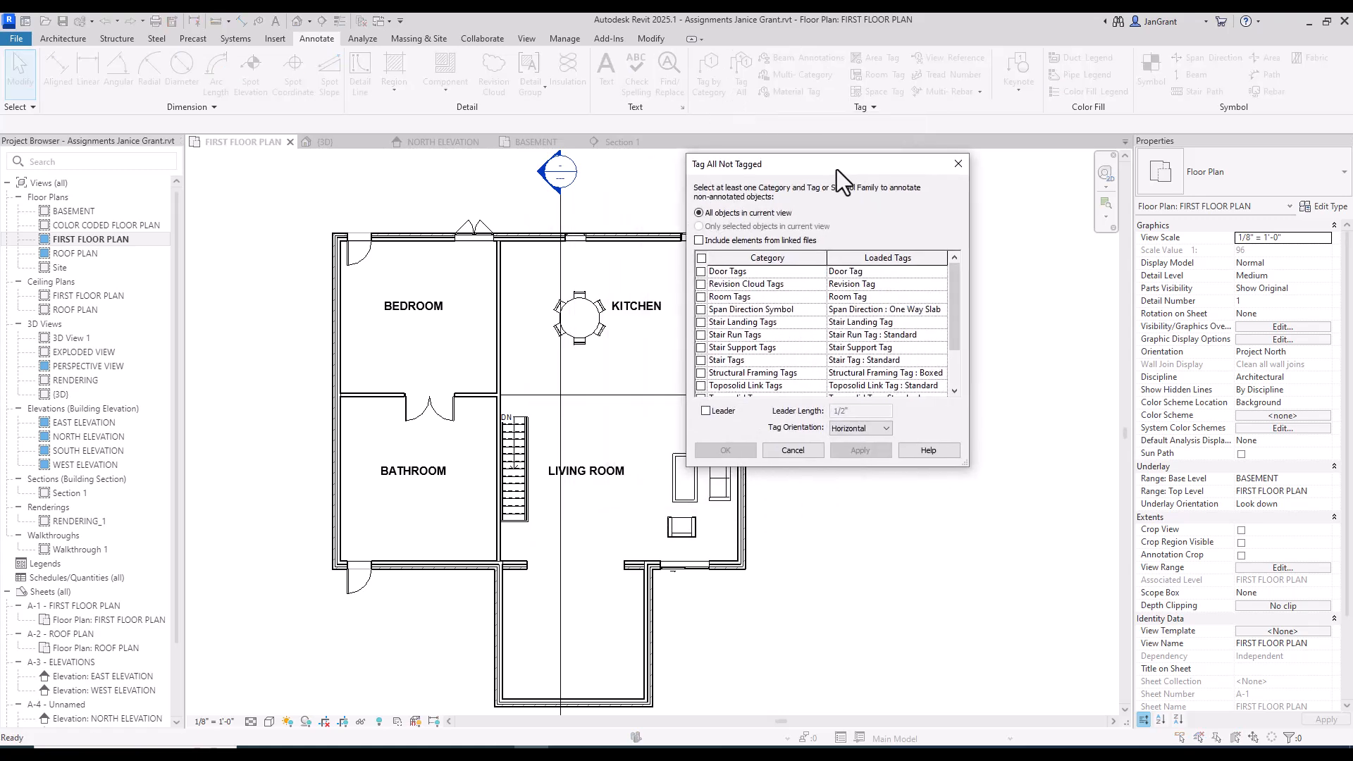
{"action": "left_click", "coordinate": [702, 272]}
{"action": "left_click", "coordinate": [864, 449]}
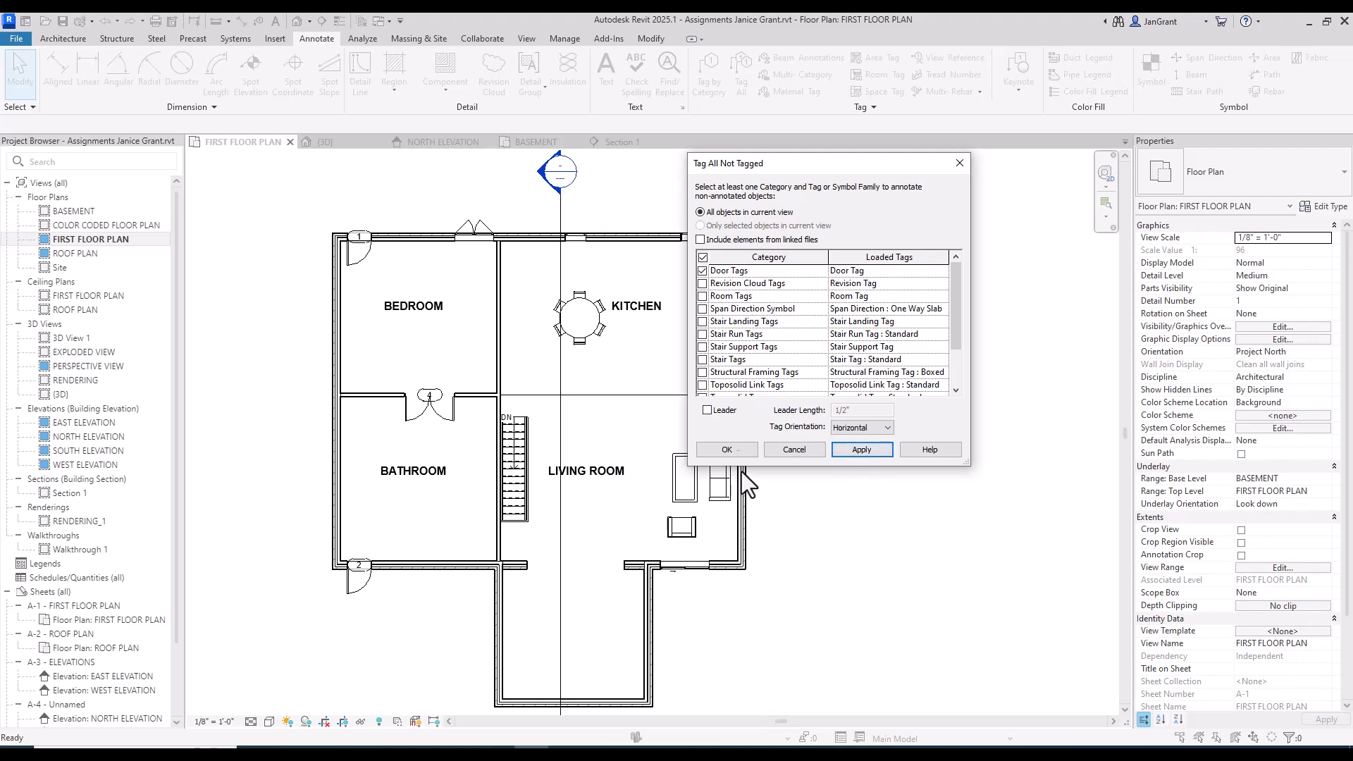
{"action": "left_click", "coordinate": [726, 450]}
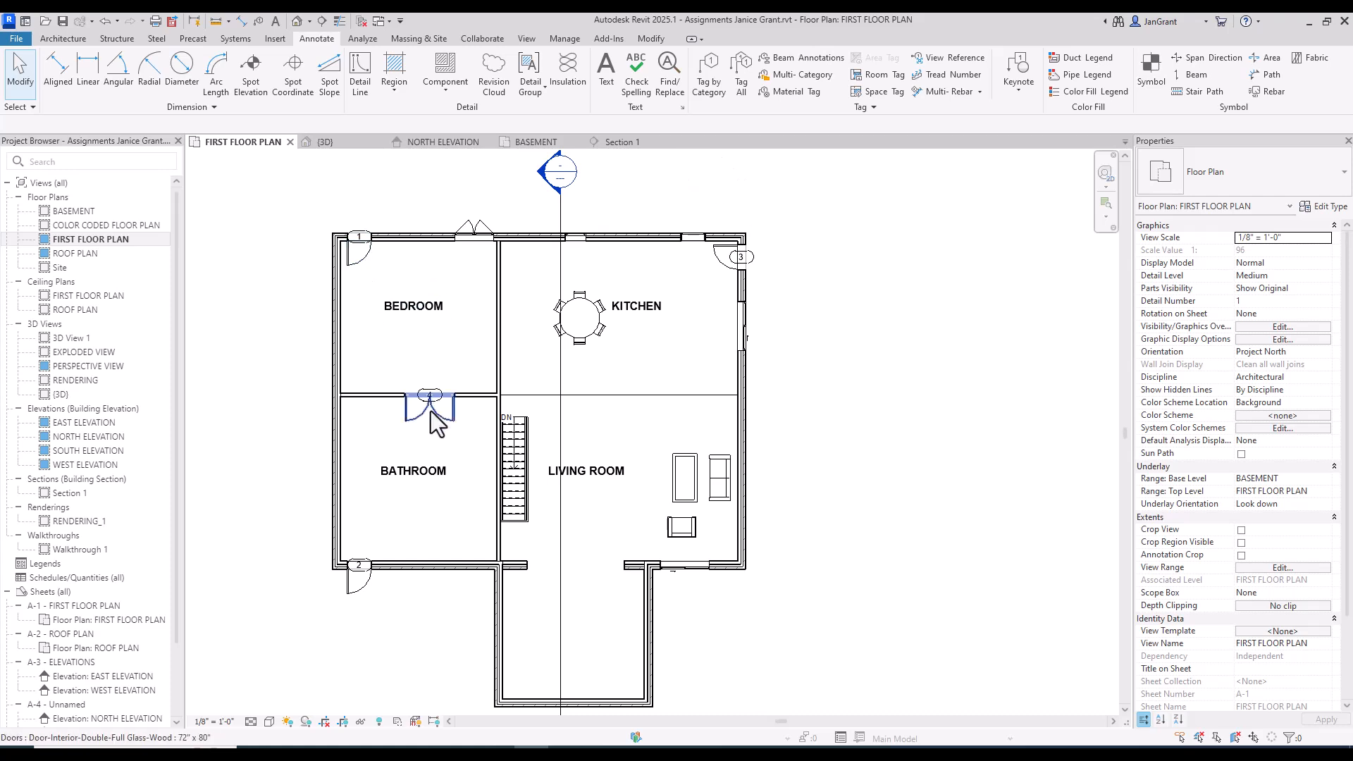
Move the tag of the double door between the bedroom and bathroom off the wall, to the bedroom side.
{"action": "scroll", "coordinate": [458, 373], "scroll_direction": "up", "scroll_amount": 2}
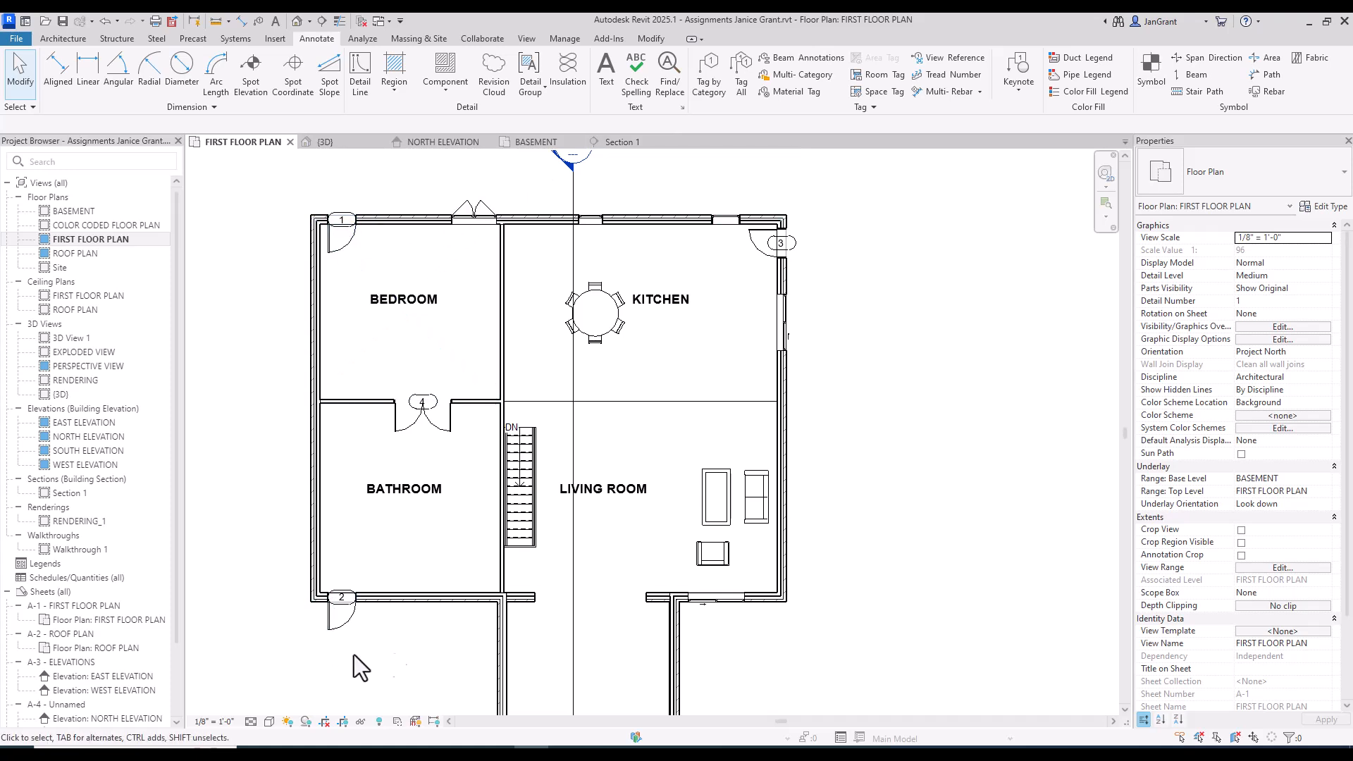
{"action": "scroll", "coordinate": [437, 407], "scroll_direction": "up", "scroll_amount": 2}
{"action": "left_click", "coordinate": [437, 406]}
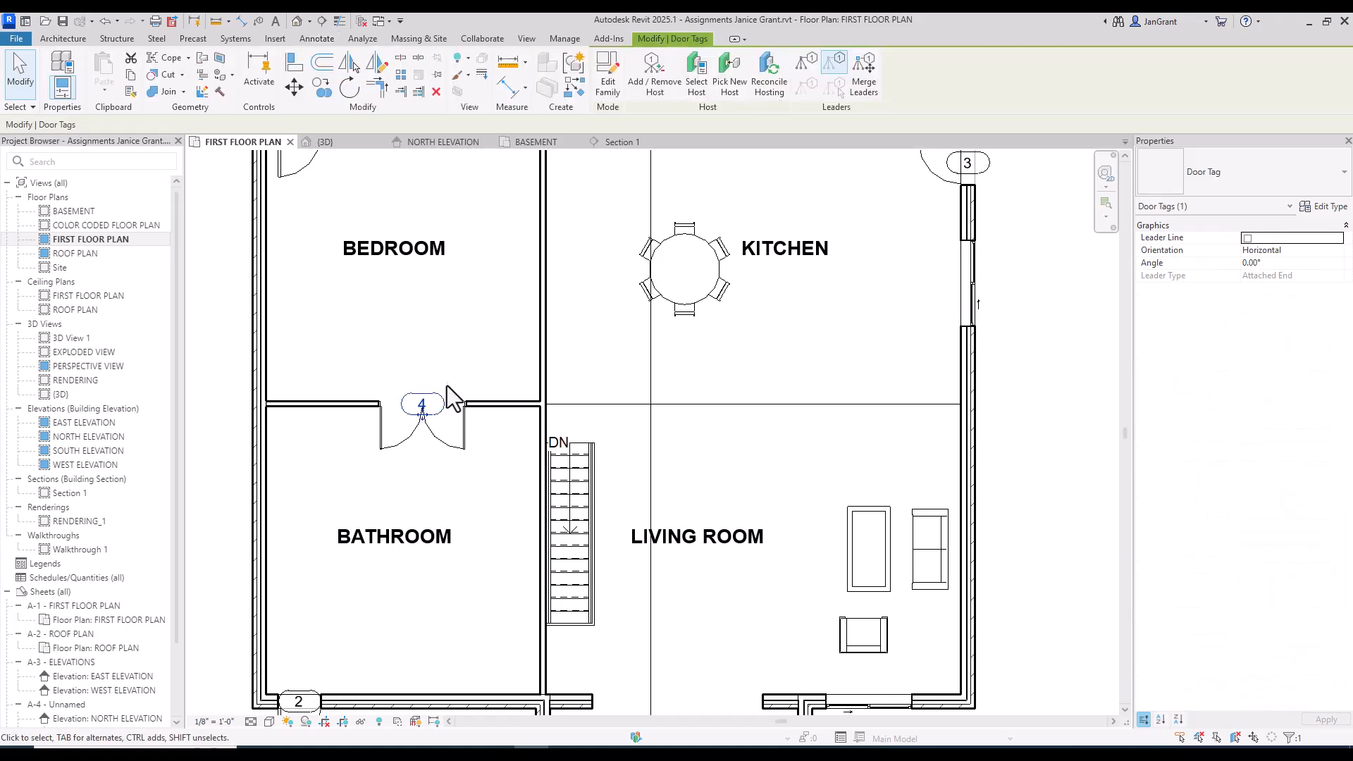
{"action": "left_click_drag", "start_coordinate": [423, 414], "coordinate": [427, 392]}
Move the tag of the bathroom's exterior door off the south wall, just inside the bathroom.
{"action": "scroll", "coordinate": [438, 345], "scroll_direction": "down", "scroll_amount": 3}
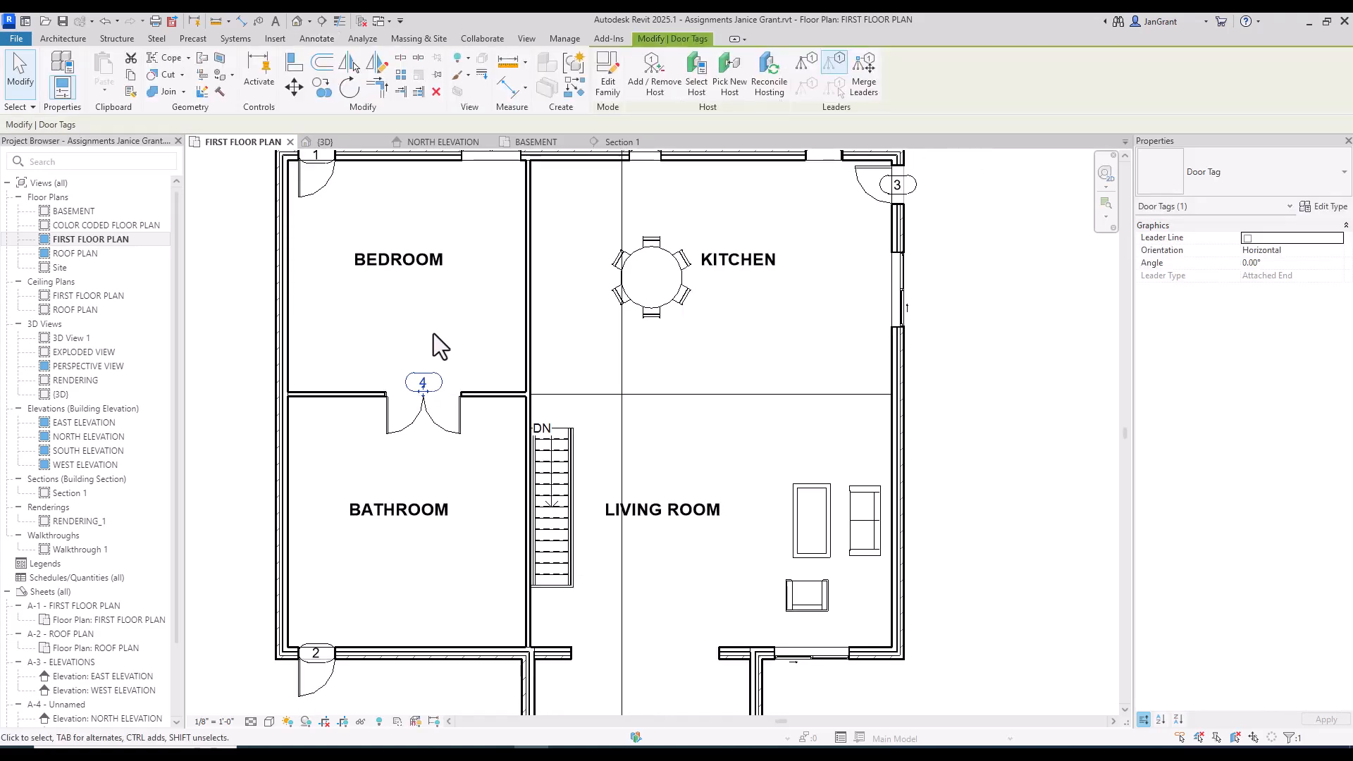
{"action": "scroll", "coordinate": [311, 636], "scroll_direction": "up", "scroll_amount": 4}
{"action": "scroll", "coordinate": [311, 636], "scroll_direction": "up", "scroll_amount": 2}
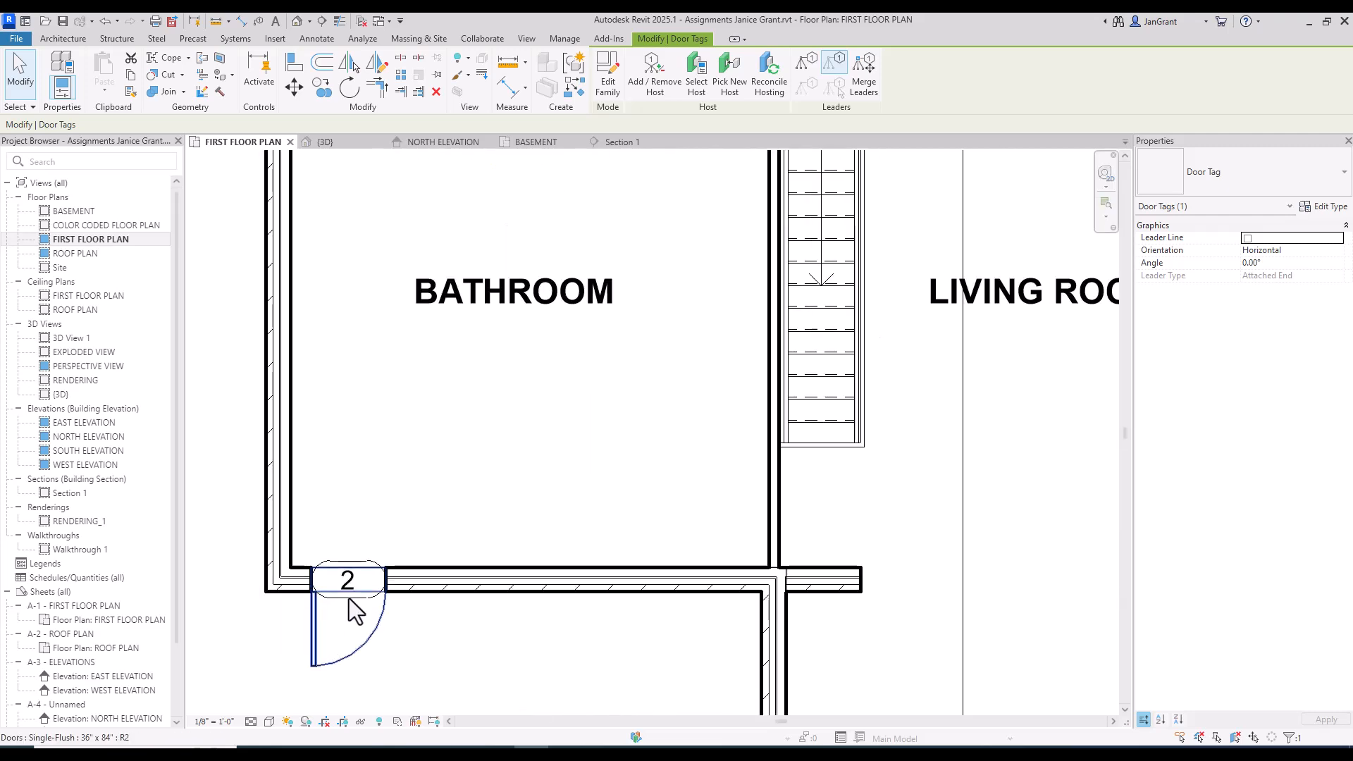
{"action": "left_click", "coordinate": [364, 574]}
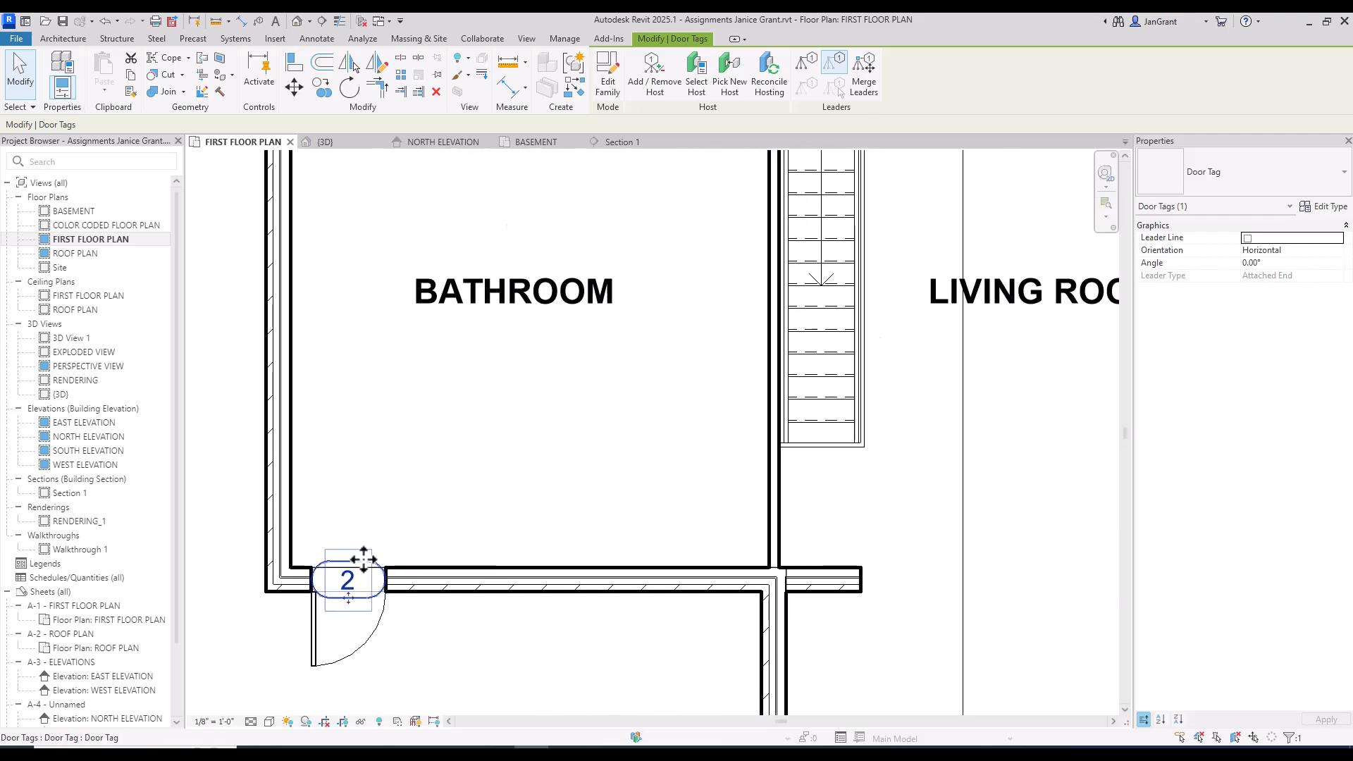
{"action": "left_click_drag", "start_coordinate": [350, 599], "coordinate": [352, 562]}
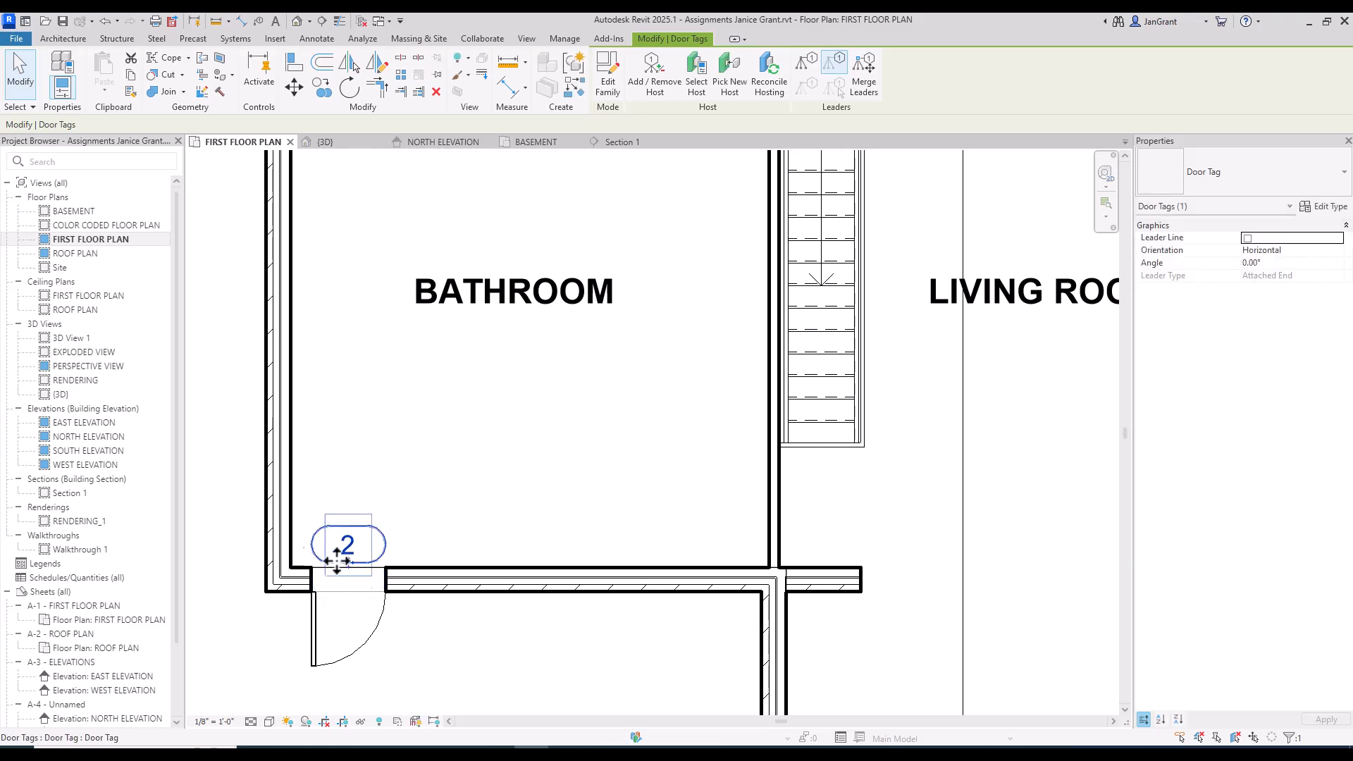
Move the tag of the bedroom's single exterior door off the north wall, to the outside of the building.
{"action": "scroll", "coordinate": [522, 451], "scroll_direction": "down", "scroll_amount": 4}
{"action": "scroll", "coordinate": [581, 318], "scroll_direction": "down", "scroll_amount": 3}
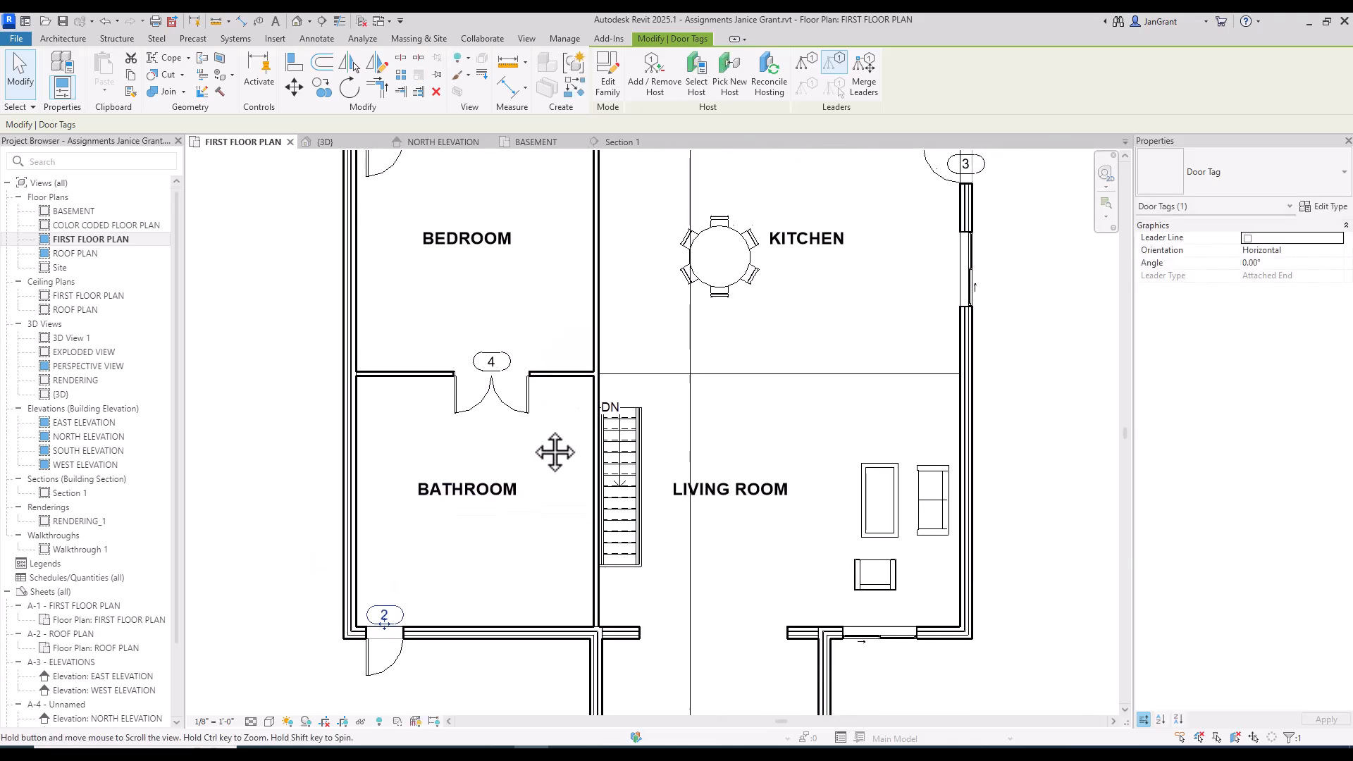
{"action": "middle_click_drag", "start_coordinate": [465, 316], "coordinate": [559, 409]}
{"action": "scroll", "coordinate": [471, 241], "scroll_direction": "up", "scroll_amount": 3}
{"action": "scroll", "coordinate": [553, 279], "scroll_direction": "up", "scroll_amount": 1}
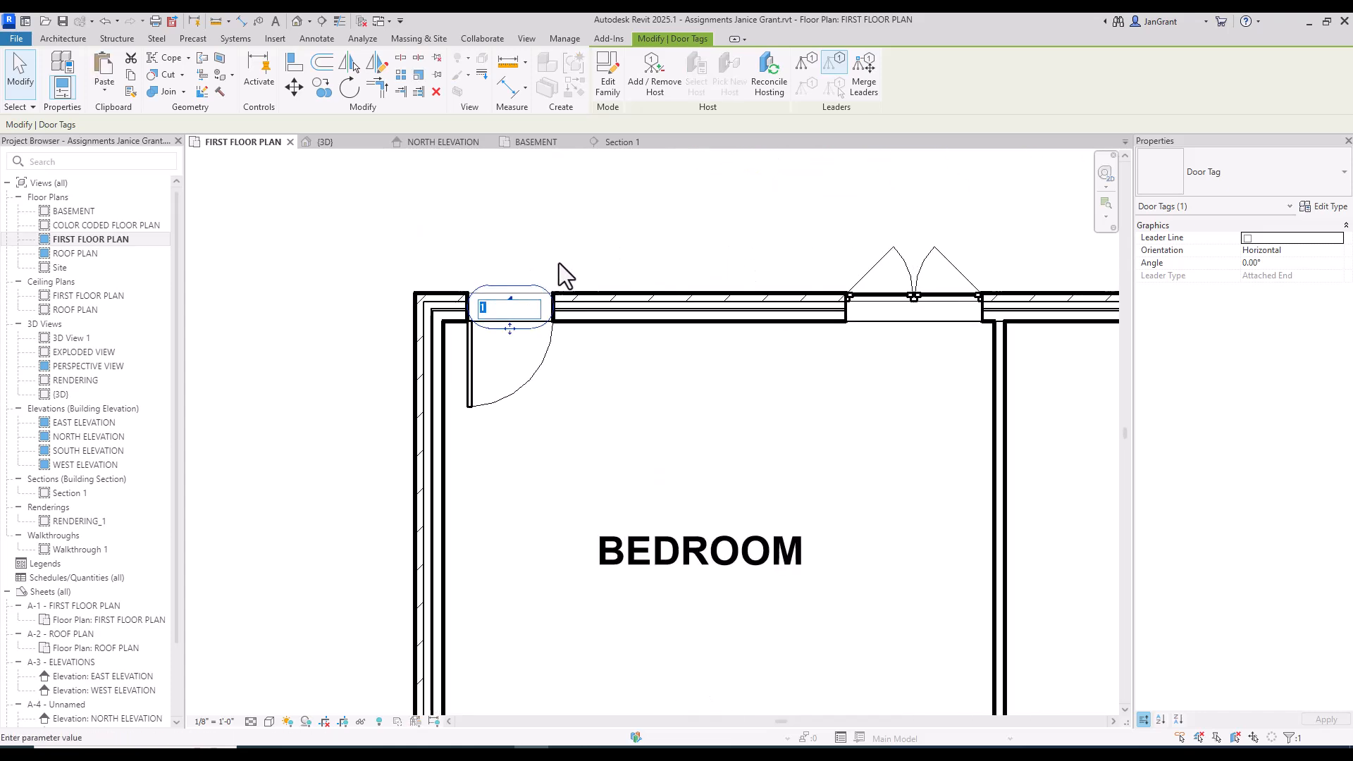
{"action": "left_click_drag", "start_coordinate": [510, 327], "coordinate": [510, 282]}
Move the tag of the kitchen's exterior door outside the east wall and clear the selection.
{"action": "scroll", "coordinate": [735, 438], "scroll_direction": "down", "scroll_amount": 5}
{"action": "middle_click_drag", "start_coordinate": [906, 532], "coordinate": [601, 357]}
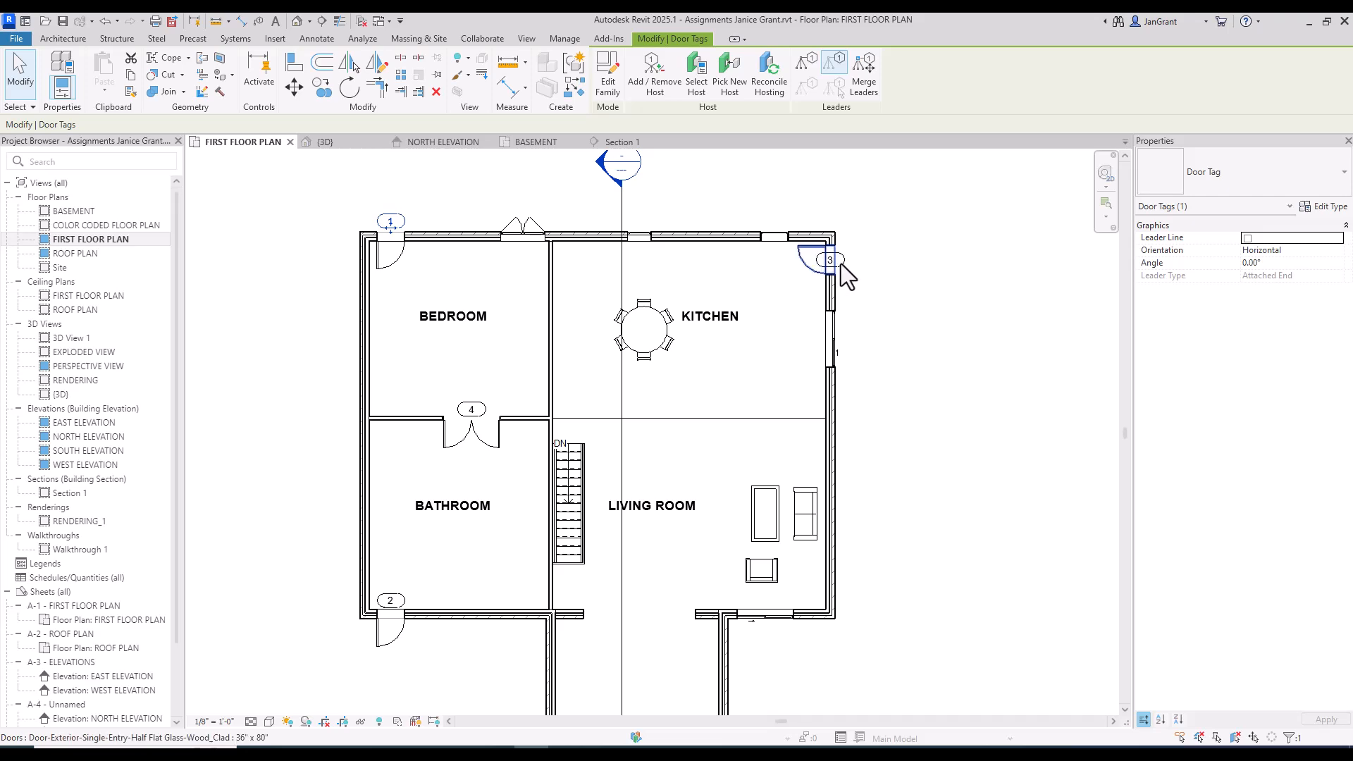
{"action": "left_click", "coordinate": [845, 263]}
{"action": "left_click_drag", "start_coordinate": [845, 265], "coordinate": [864, 265]}
{"action": "left_click", "coordinate": [903, 341]}
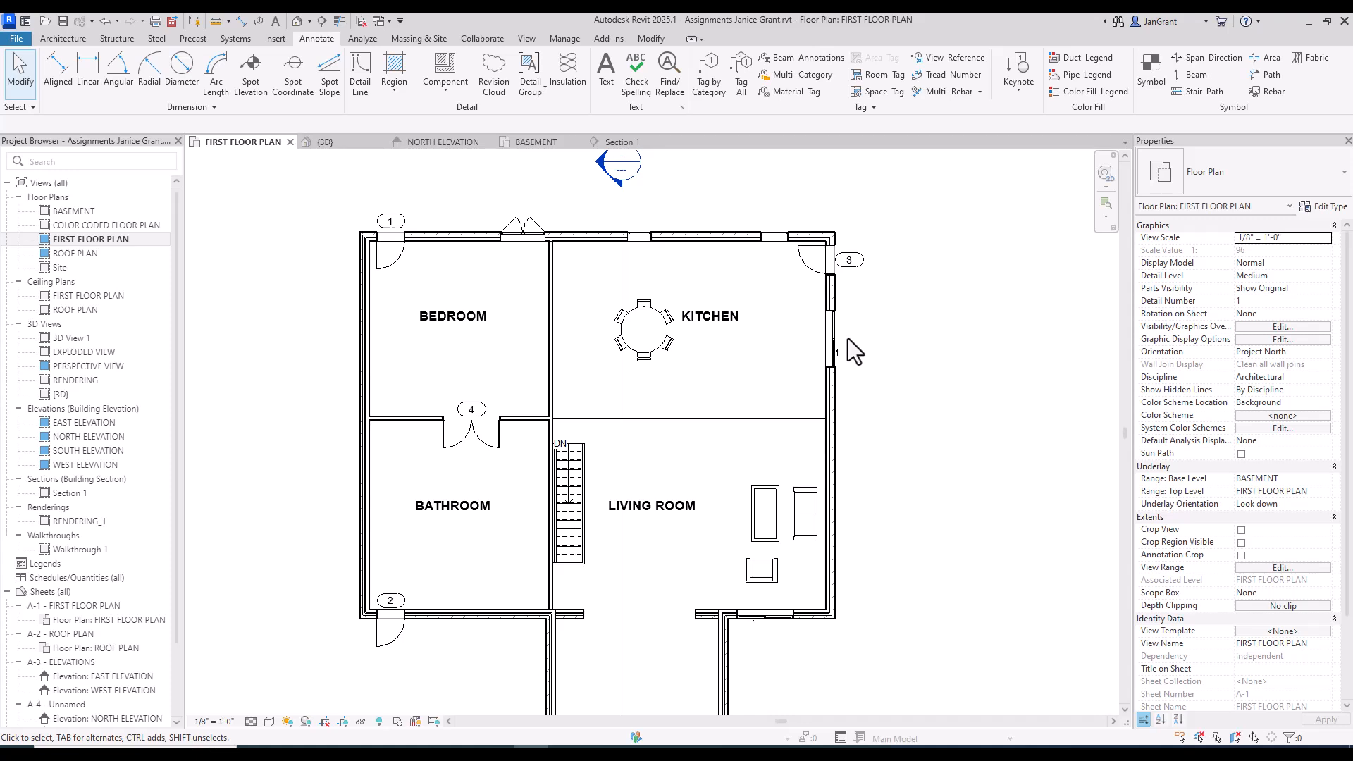
Create a new building component schedule for the Doors category, named Door Schedule, in the New Construction phase.
{"action": "left_click", "coordinate": [529, 39]}
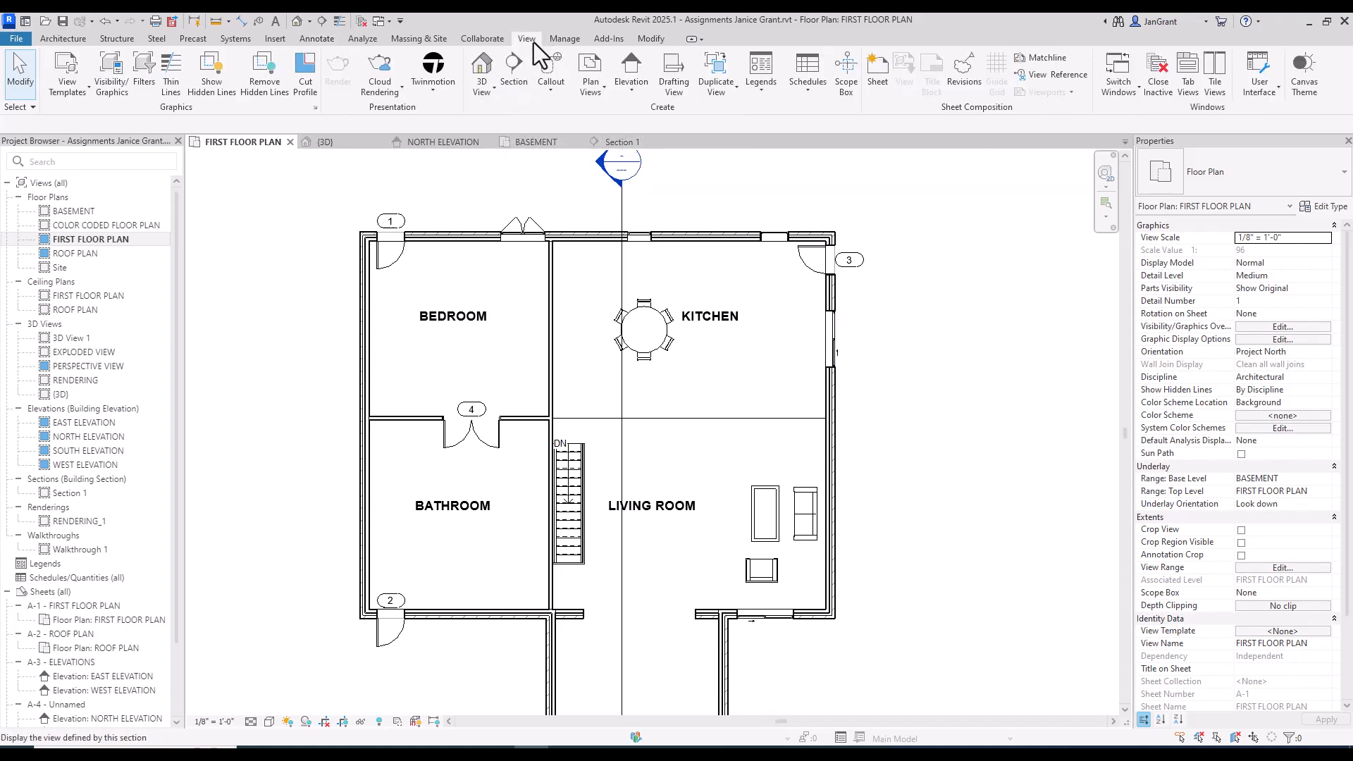
{"action": "left_click", "coordinate": [317, 38]}
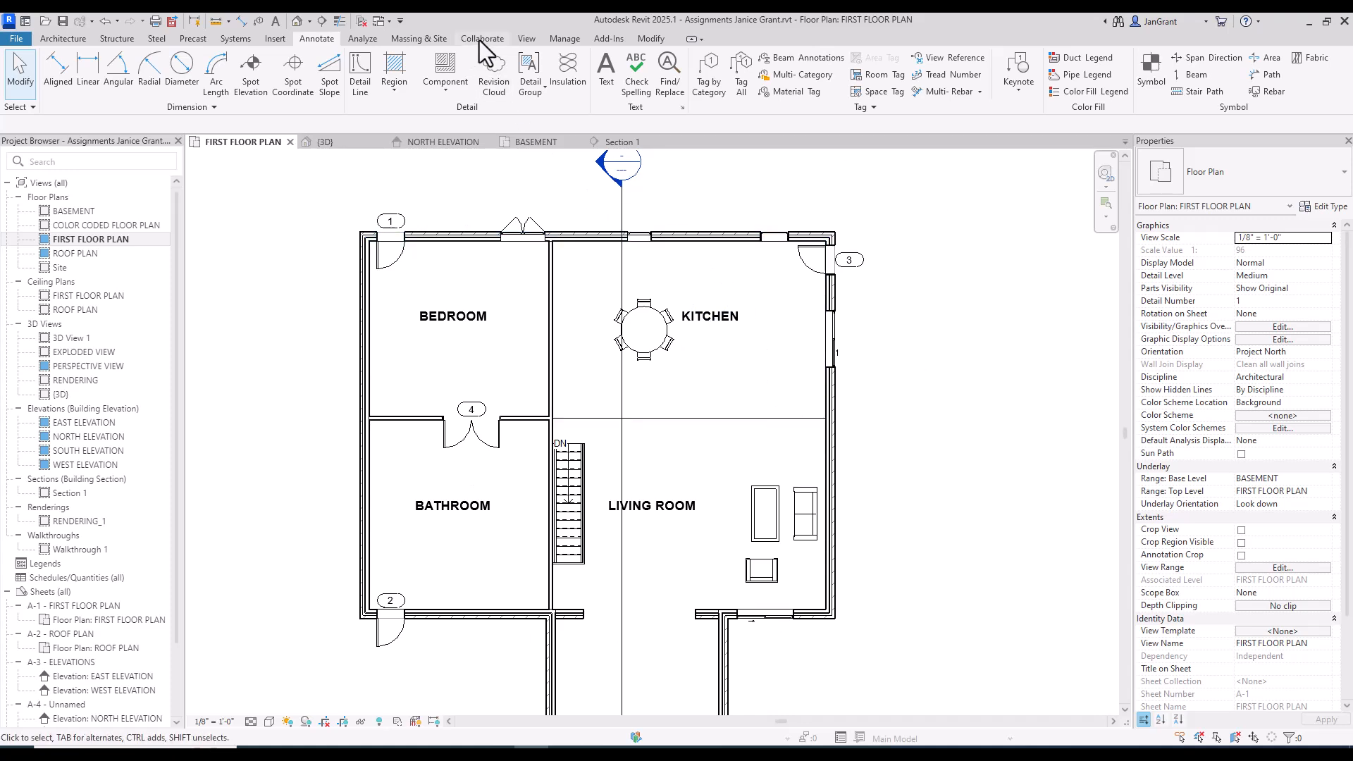
{"action": "left_click", "coordinate": [527, 40]}
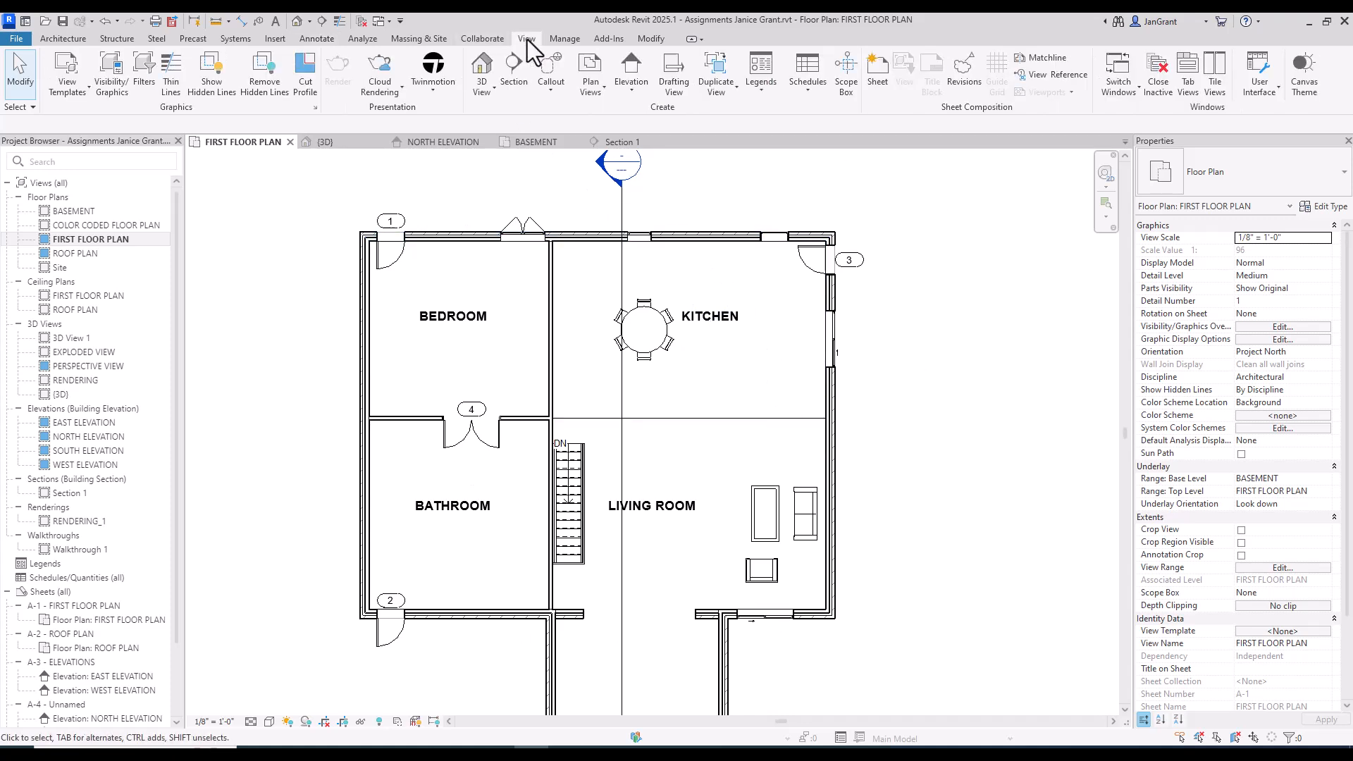
{"action": "left_click", "coordinate": [808, 98]}
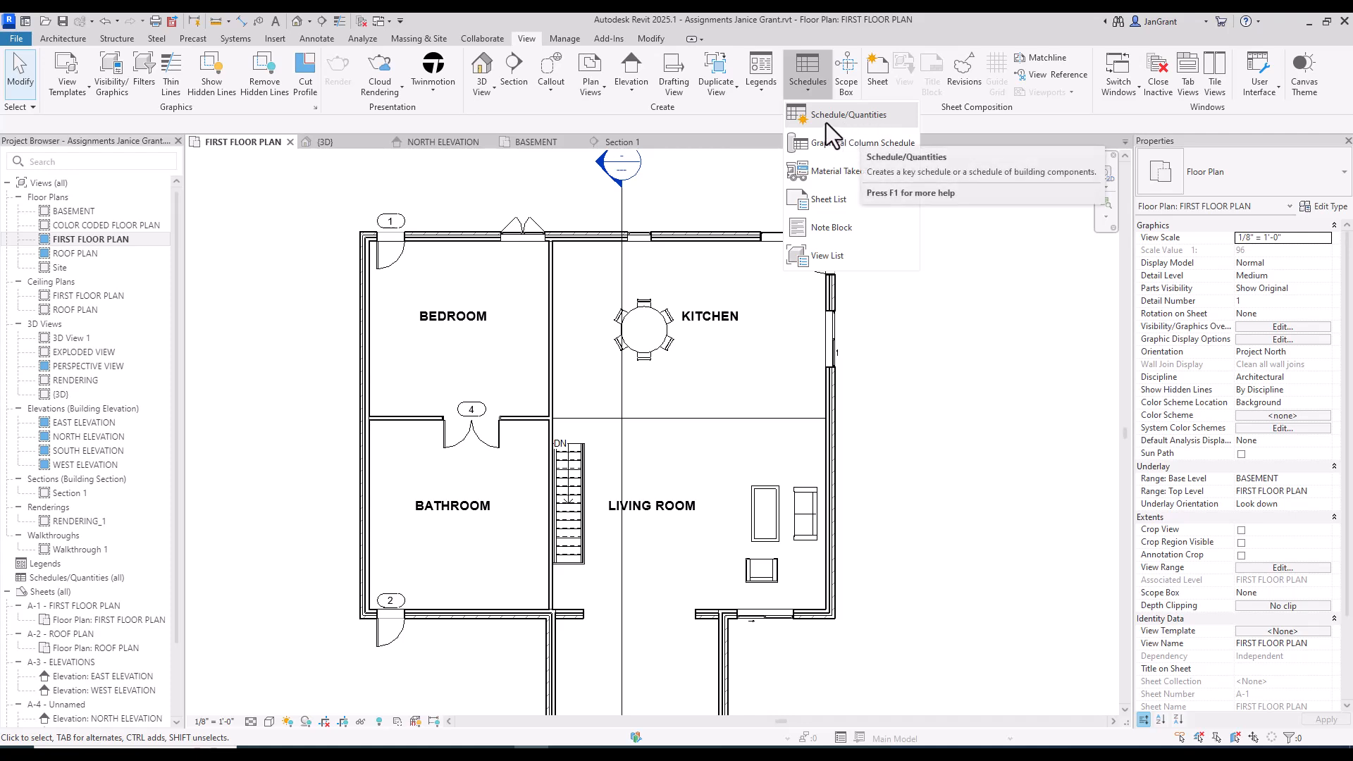
{"action": "left_click", "coordinate": [858, 119]}
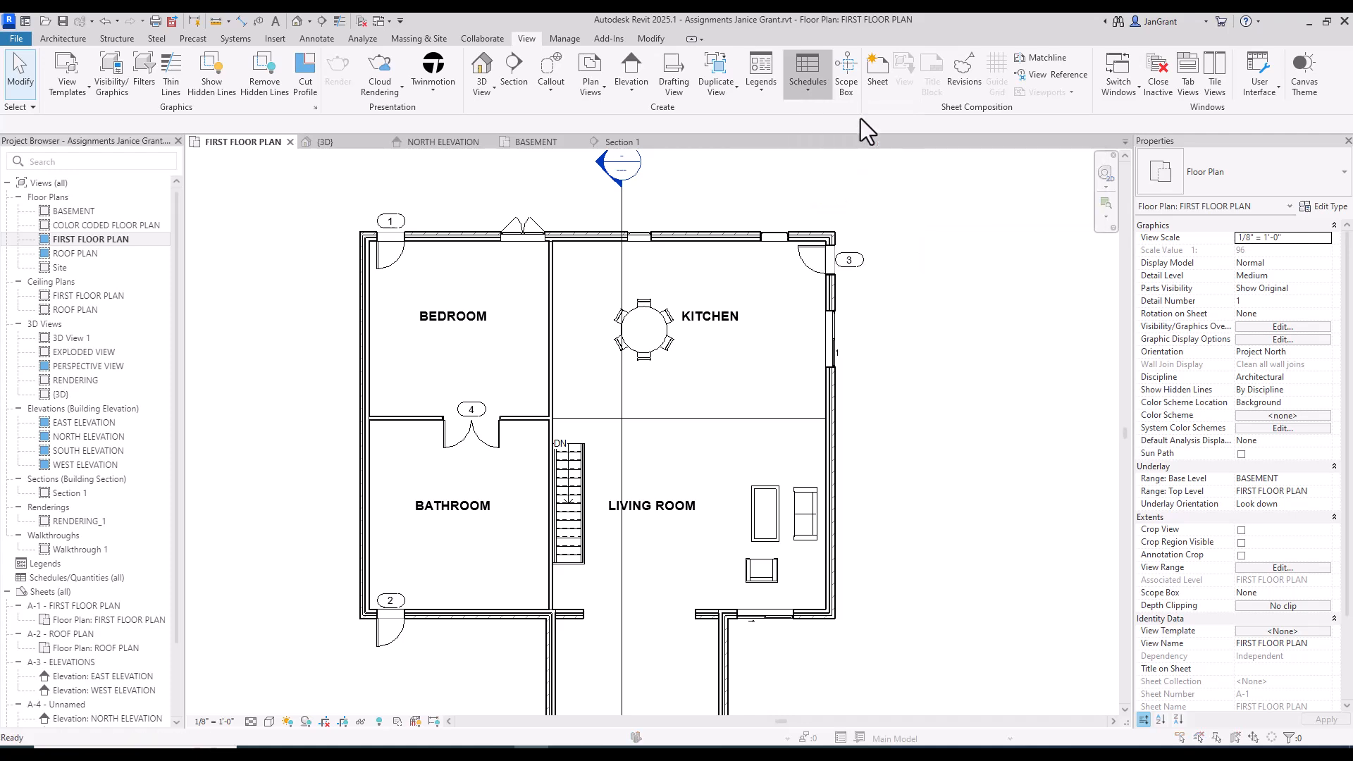
{"action": "left_click_drag", "start_coordinate": [746, 256], "coordinate": [931, 158]}
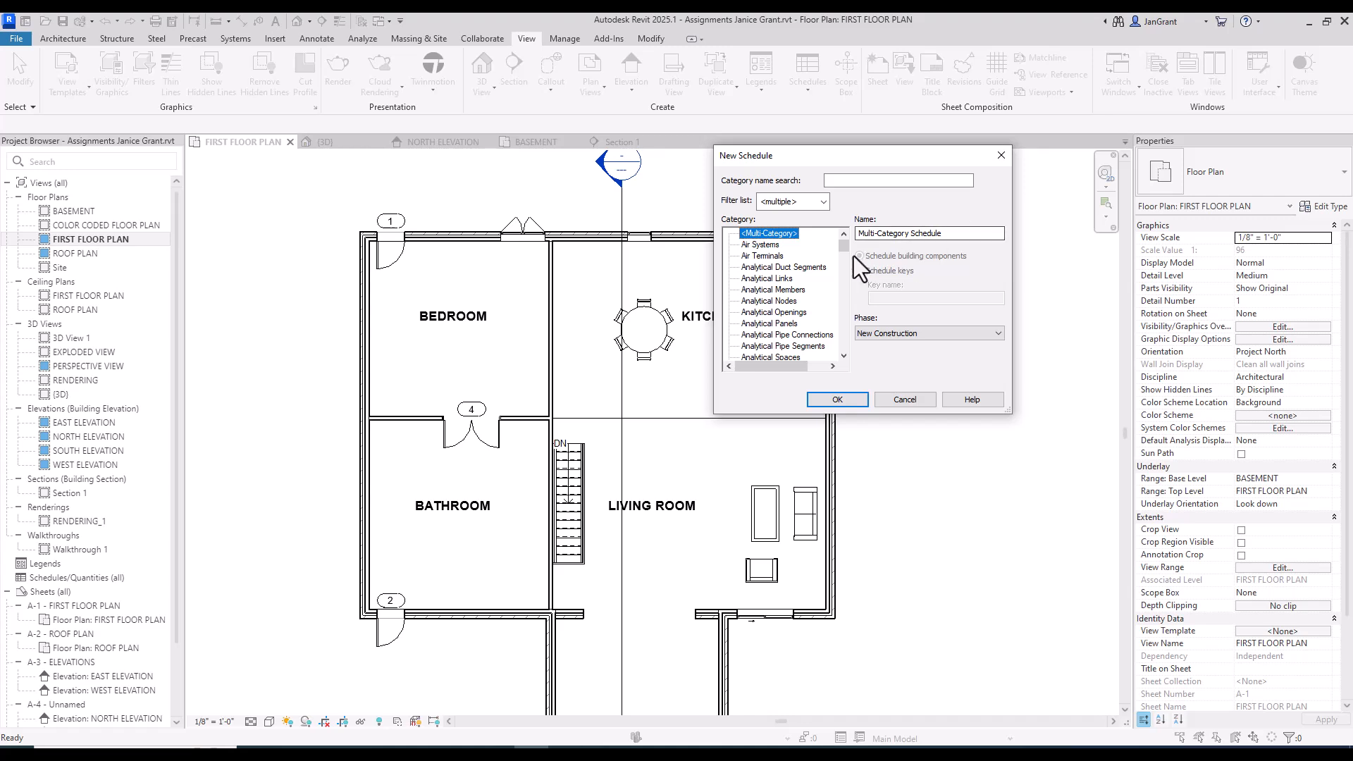
{"action": "left_click_drag", "start_coordinate": [844, 248], "coordinate": [843, 272]}
{"action": "left_click", "coordinate": [753, 290]}
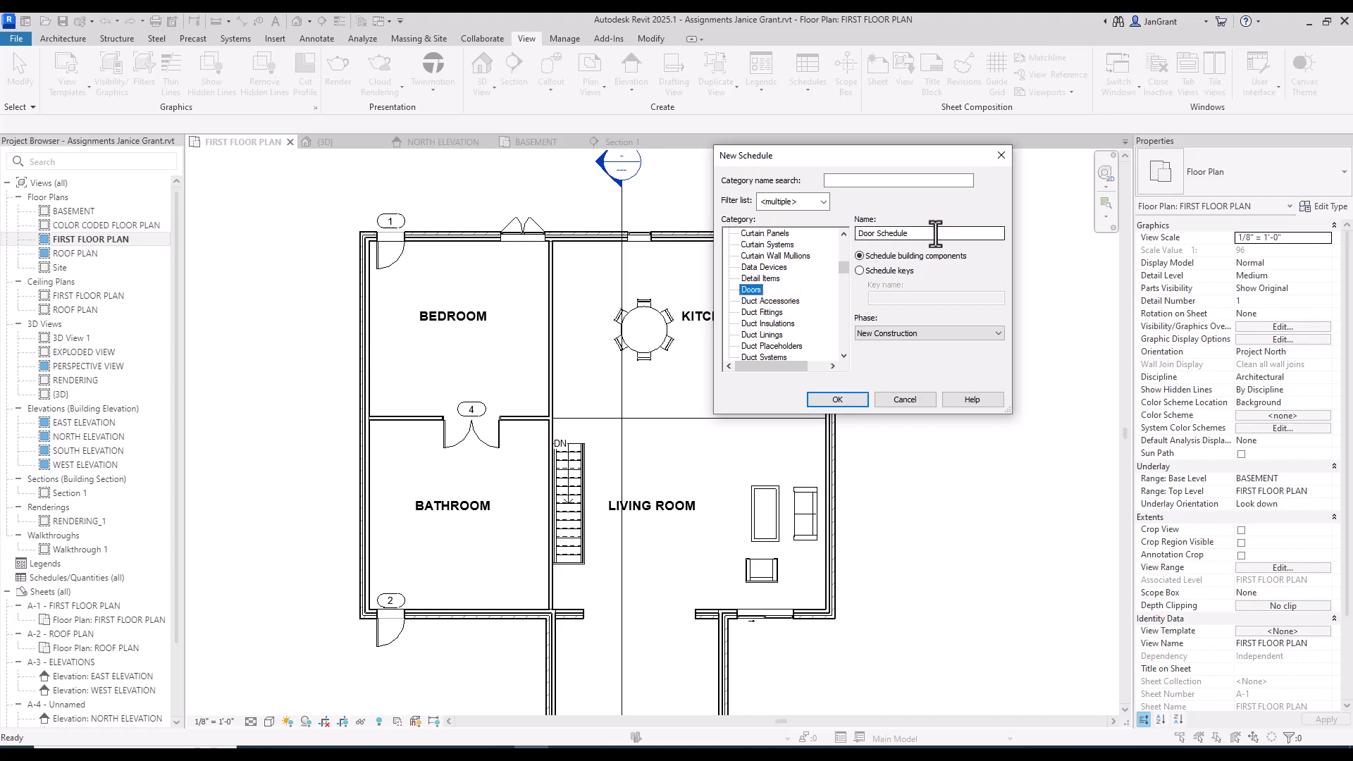
{"action": "left_click", "coordinate": [849, 402]}
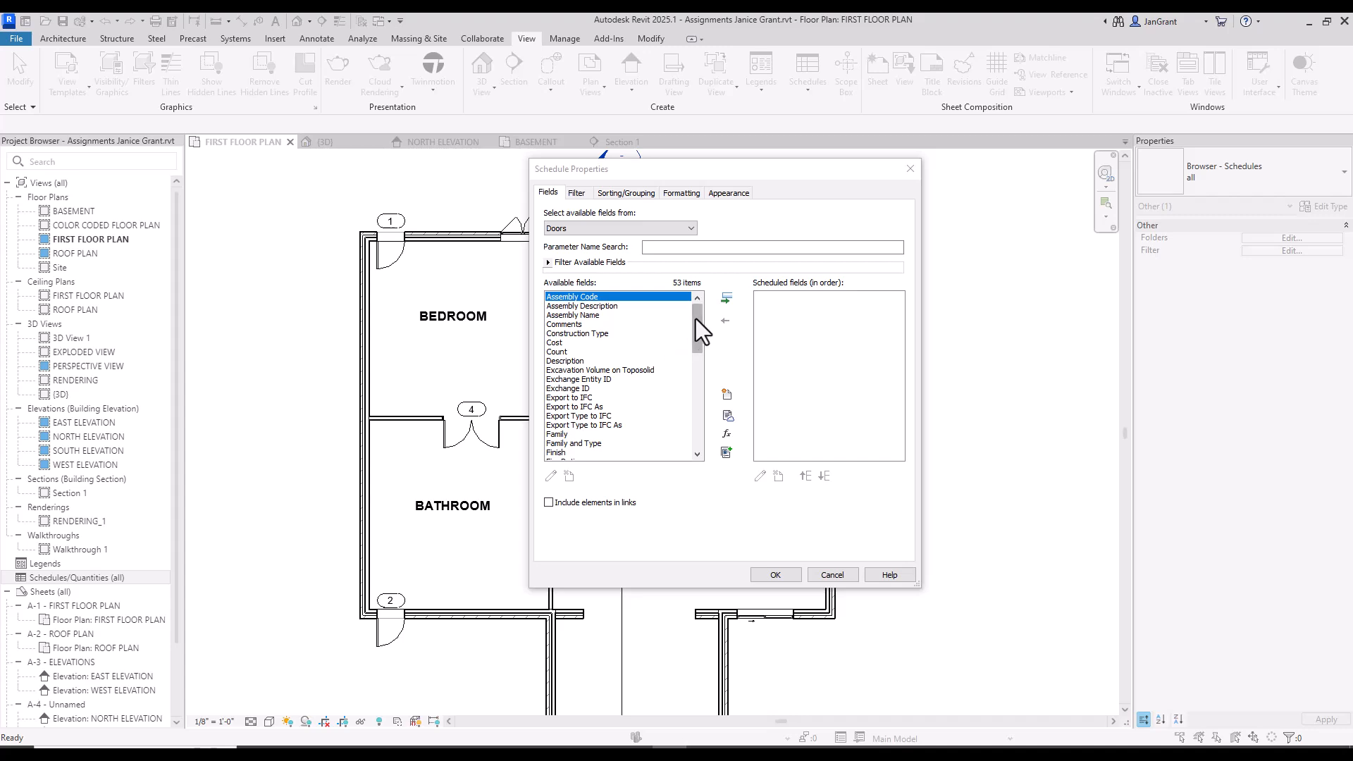
Add the Mark field to the door schedule's scheduled fields.
{"action": "left_click_drag", "start_coordinate": [690, 324], "coordinate": [691, 398]}
{"action": "left_click", "coordinate": [670, 367]}
{"action": "left_click_drag", "start_coordinate": [700, 327], "coordinate": [705, 378]}
{"action": "left_click", "coordinate": [553, 399]}
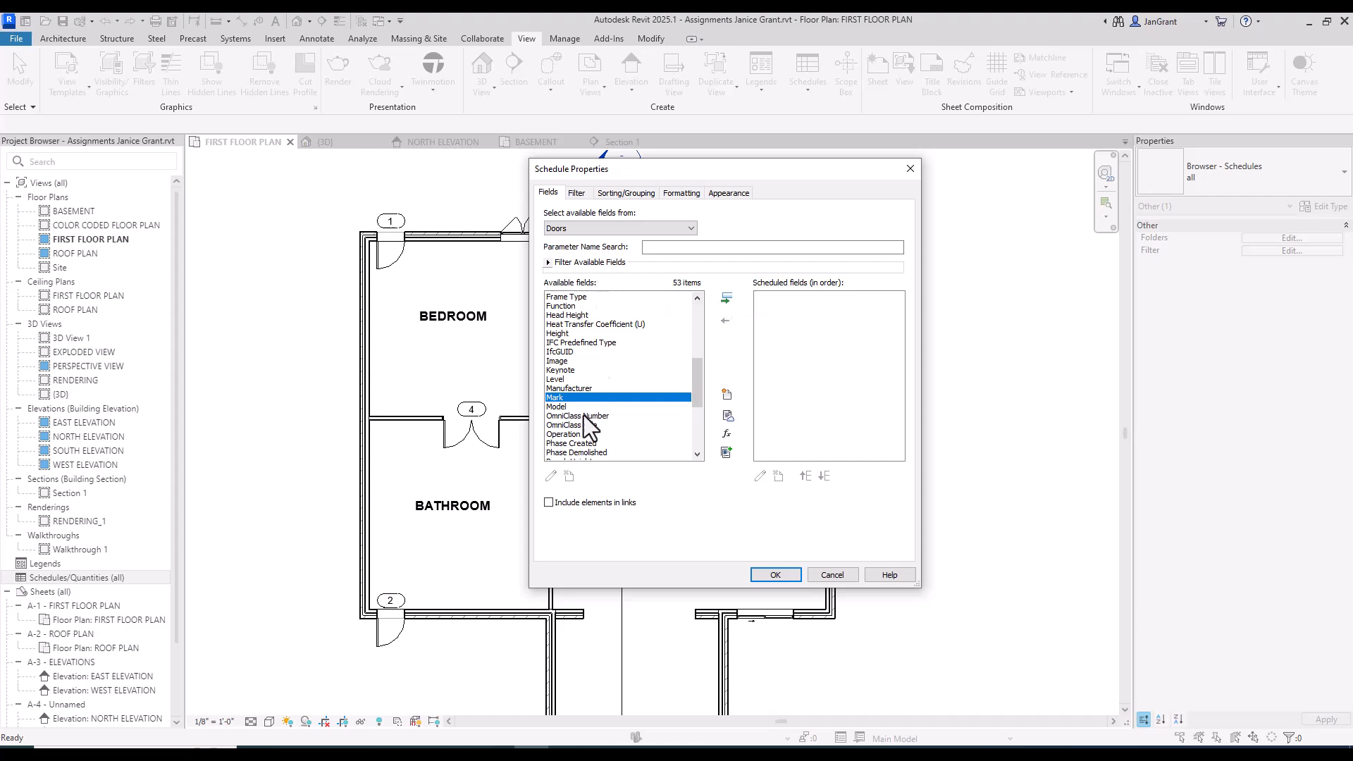
{"action": "left_click", "coordinate": [726, 298]}
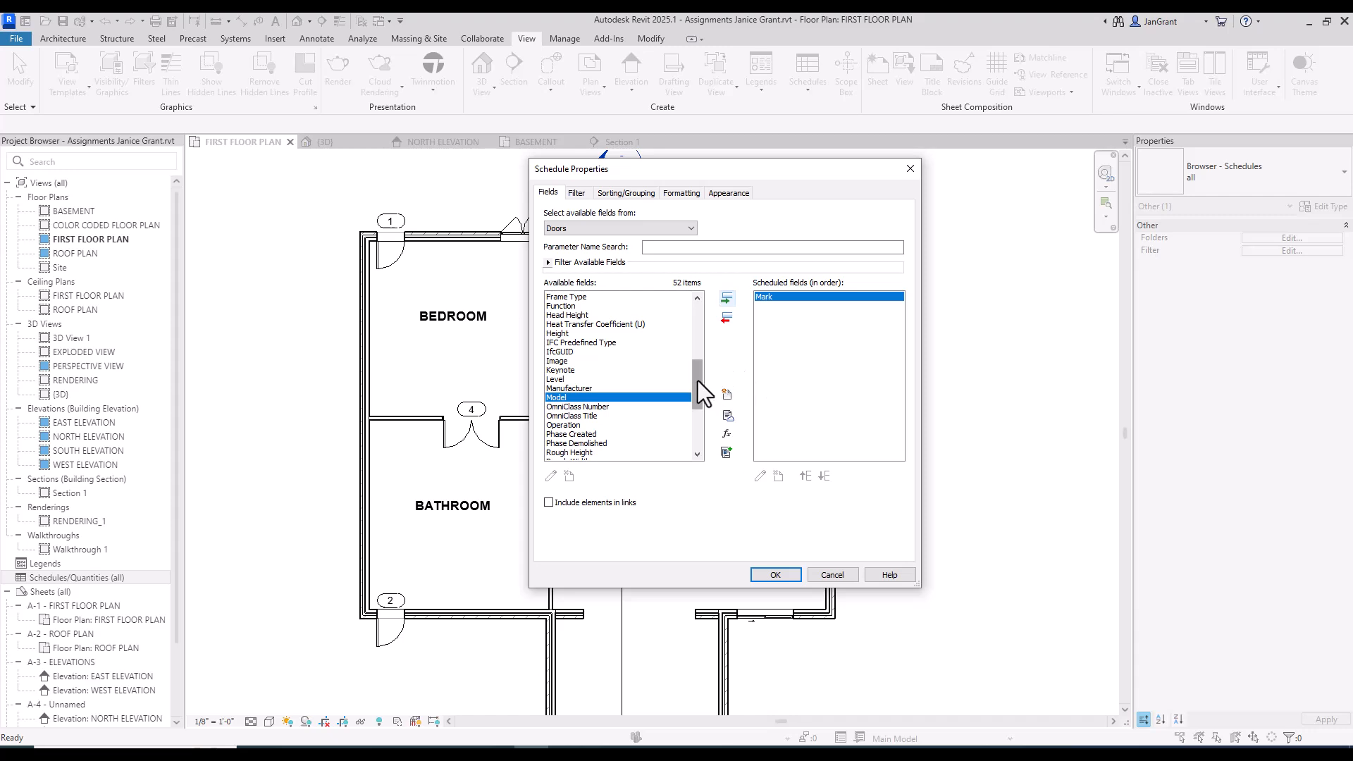
Add the Family and Type field to the door schedule's scheduled fields, after Mark.
{"action": "left_click_drag", "start_coordinate": [696, 379], "coordinate": [696, 346]}
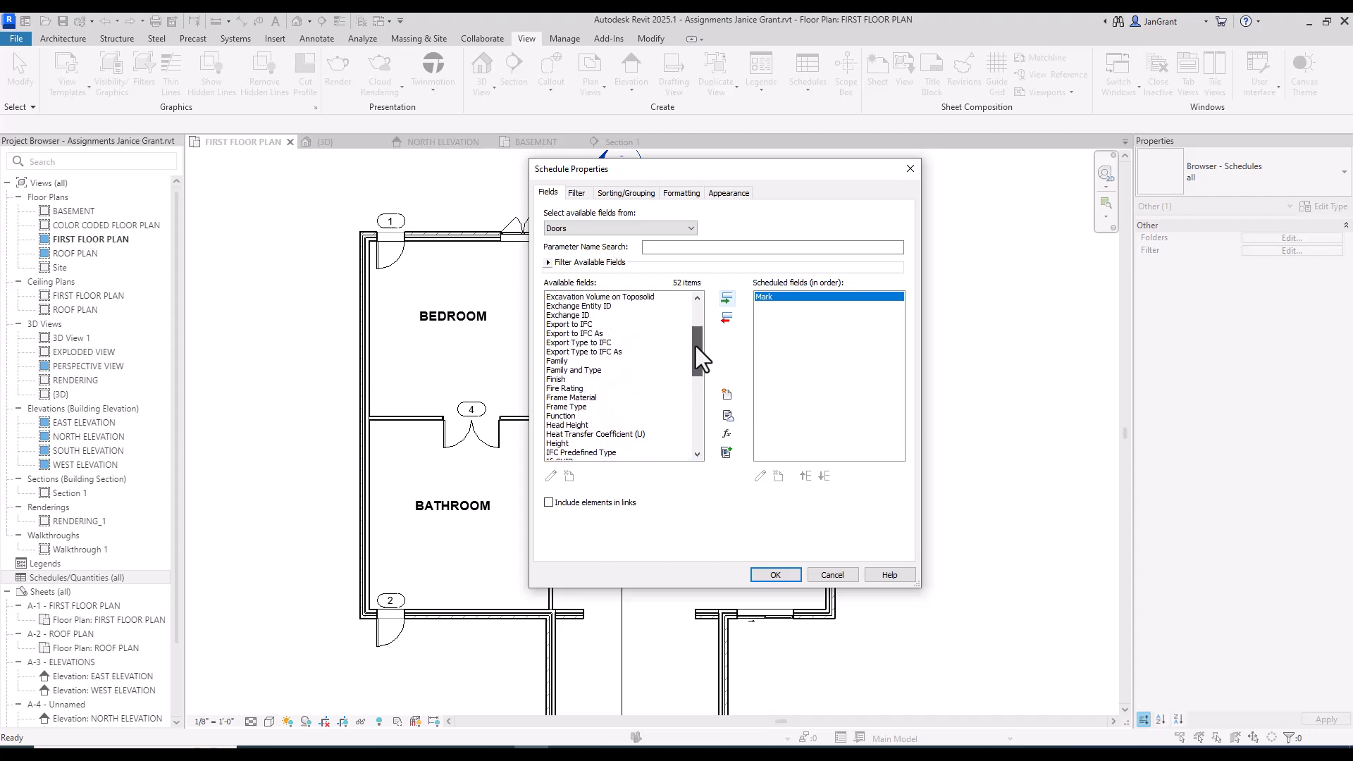
{"action": "left_click", "coordinate": [565, 363]}
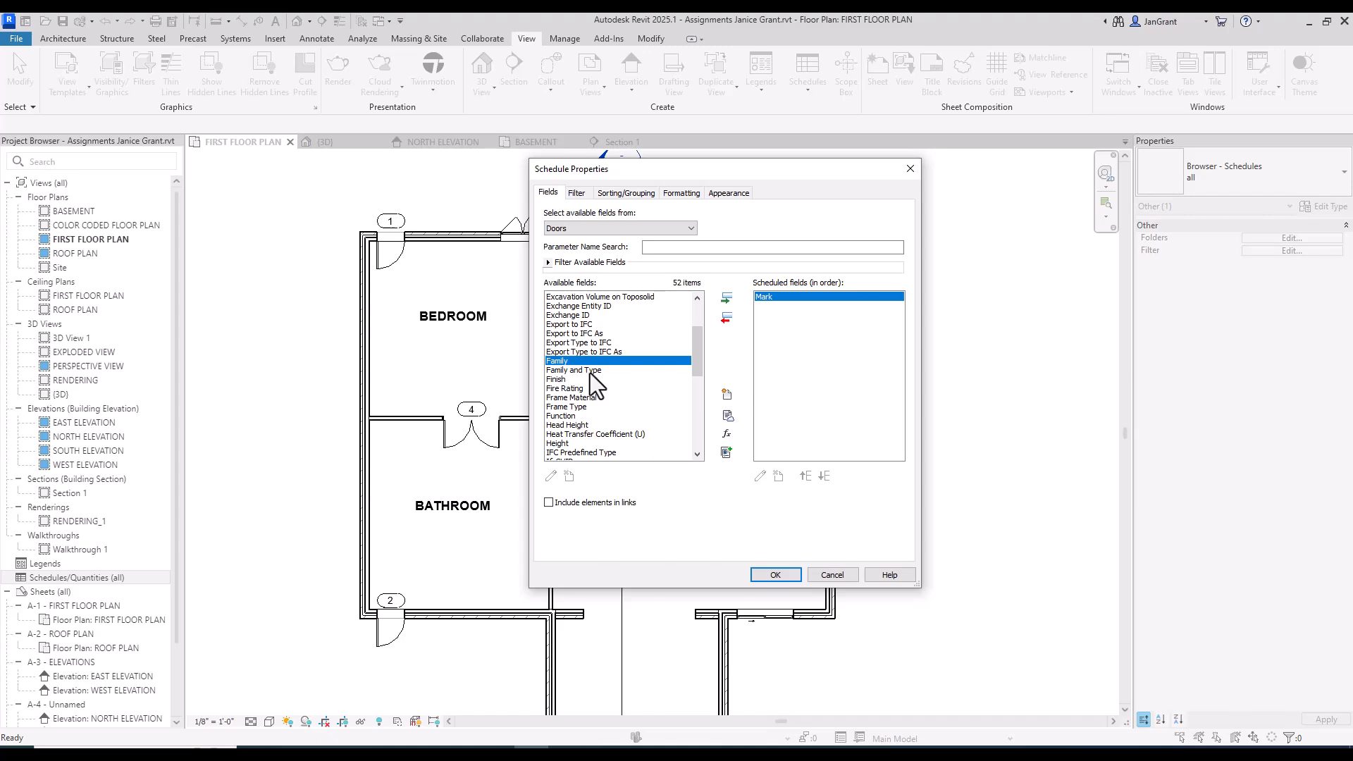
{"action": "left_click_drag", "start_coordinate": [698, 344], "coordinate": [704, 430]}
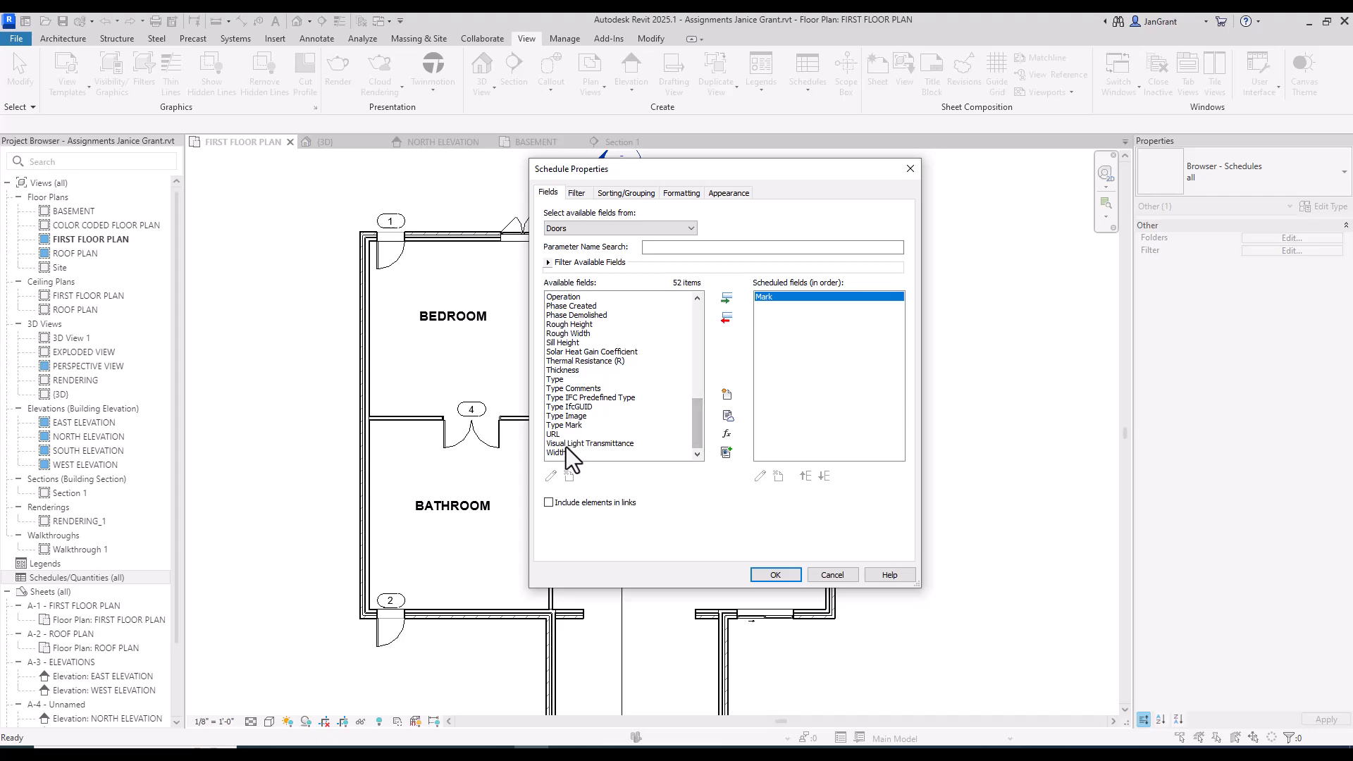
{"action": "mouse_move", "coordinate": [621, 359]}
{"action": "left_click_drag", "start_coordinate": [695, 433], "coordinate": [705, 356]}
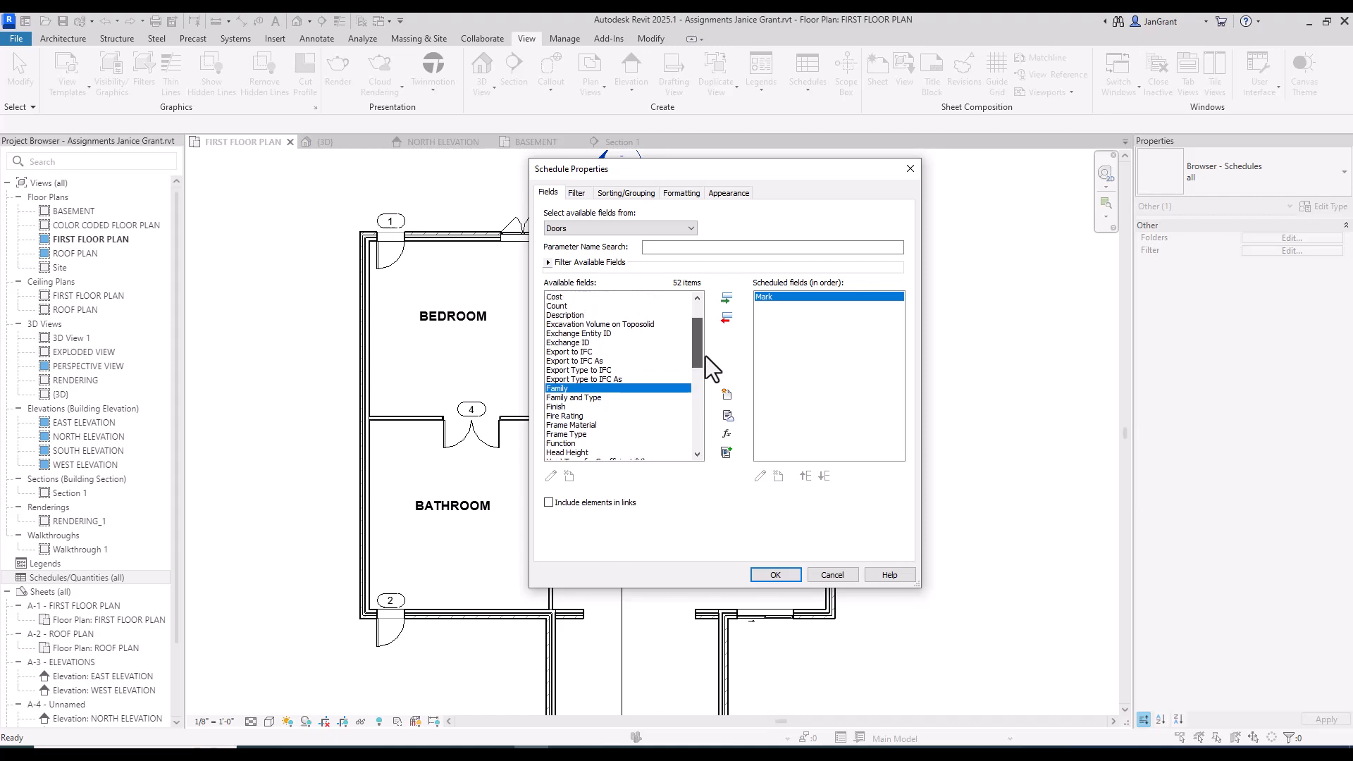
{"action": "left_click", "coordinate": [602, 399]}
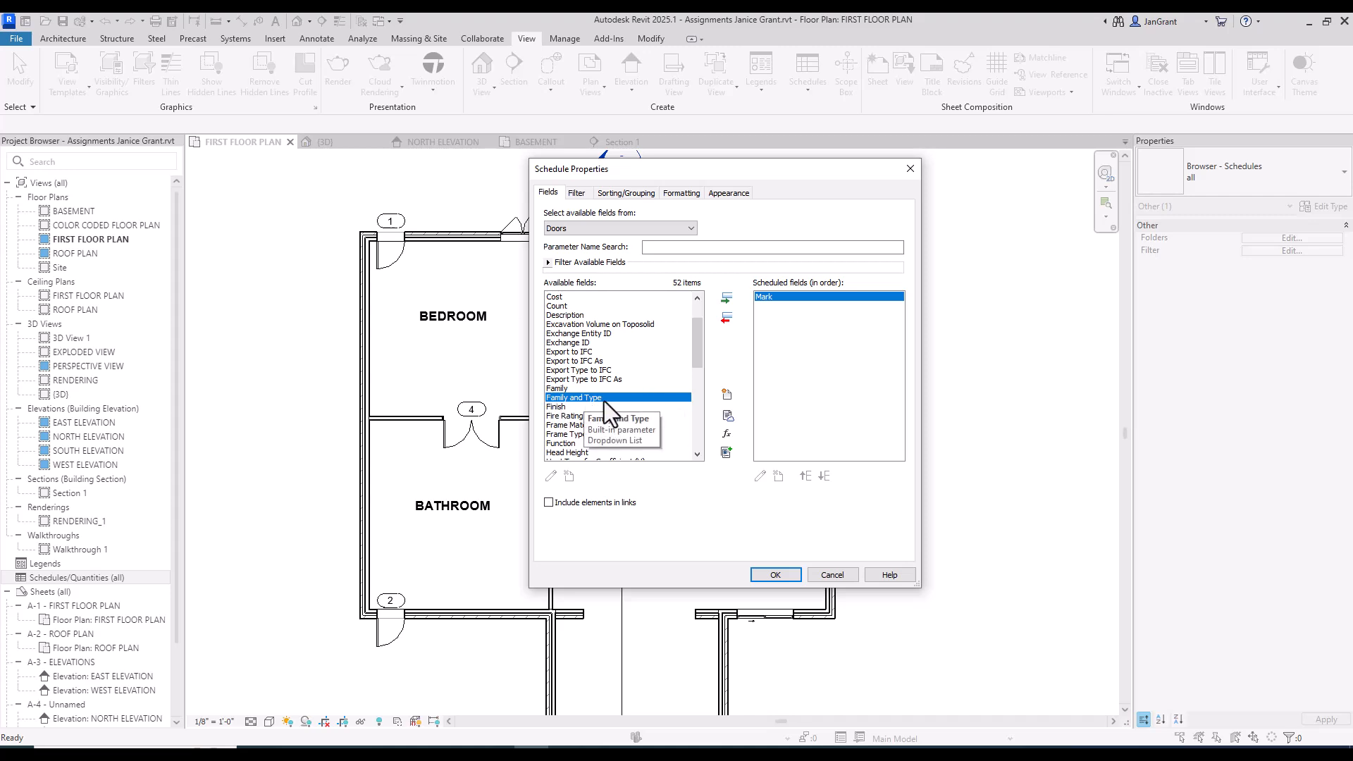
{"action": "left_click", "coordinate": [724, 301]}
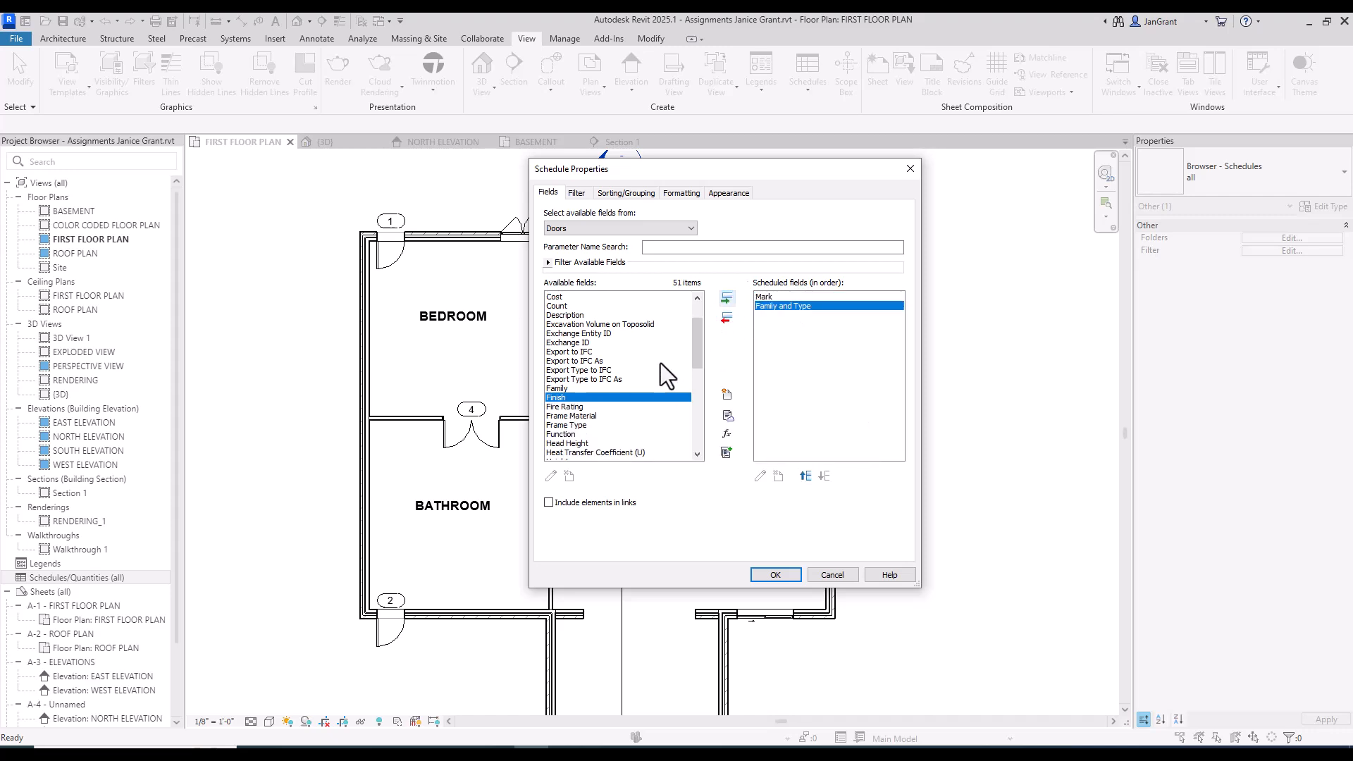
Add the Thickness and Comments fields to the scheduled fields and generate the door schedule.
{"action": "left_click_drag", "start_coordinate": [698, 349], "coordinate": [699, 430]}
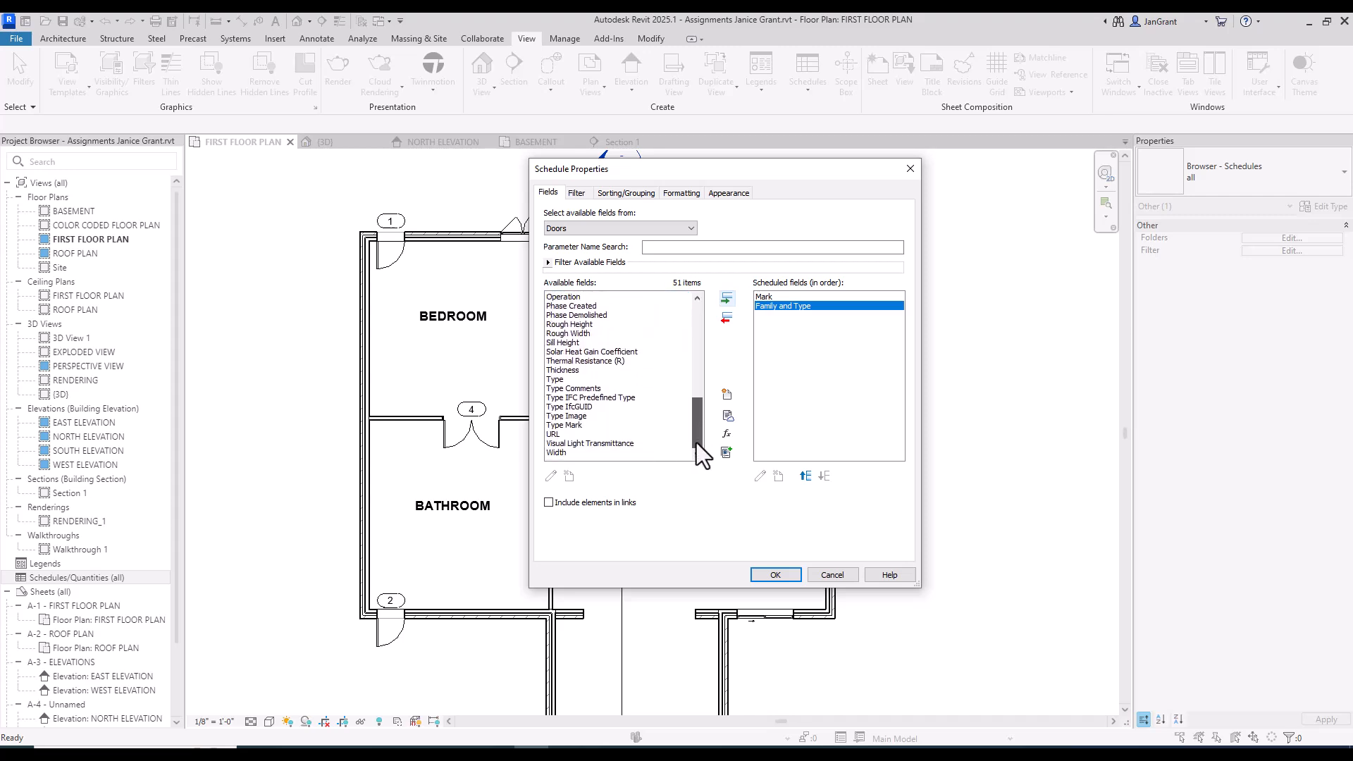
{"action": "left_click", "coordinate": [582, 370]}
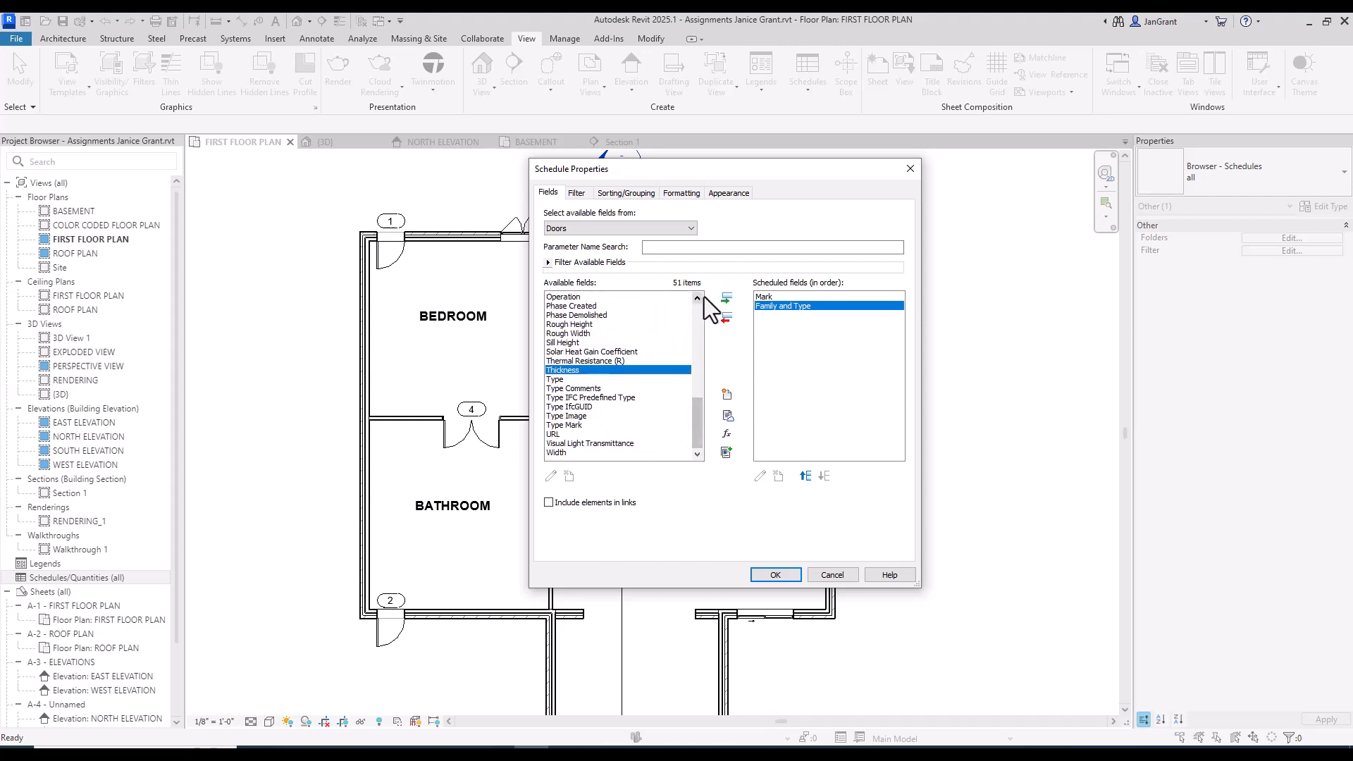
{"action": "left_click", "coordinate": [727, 297]}
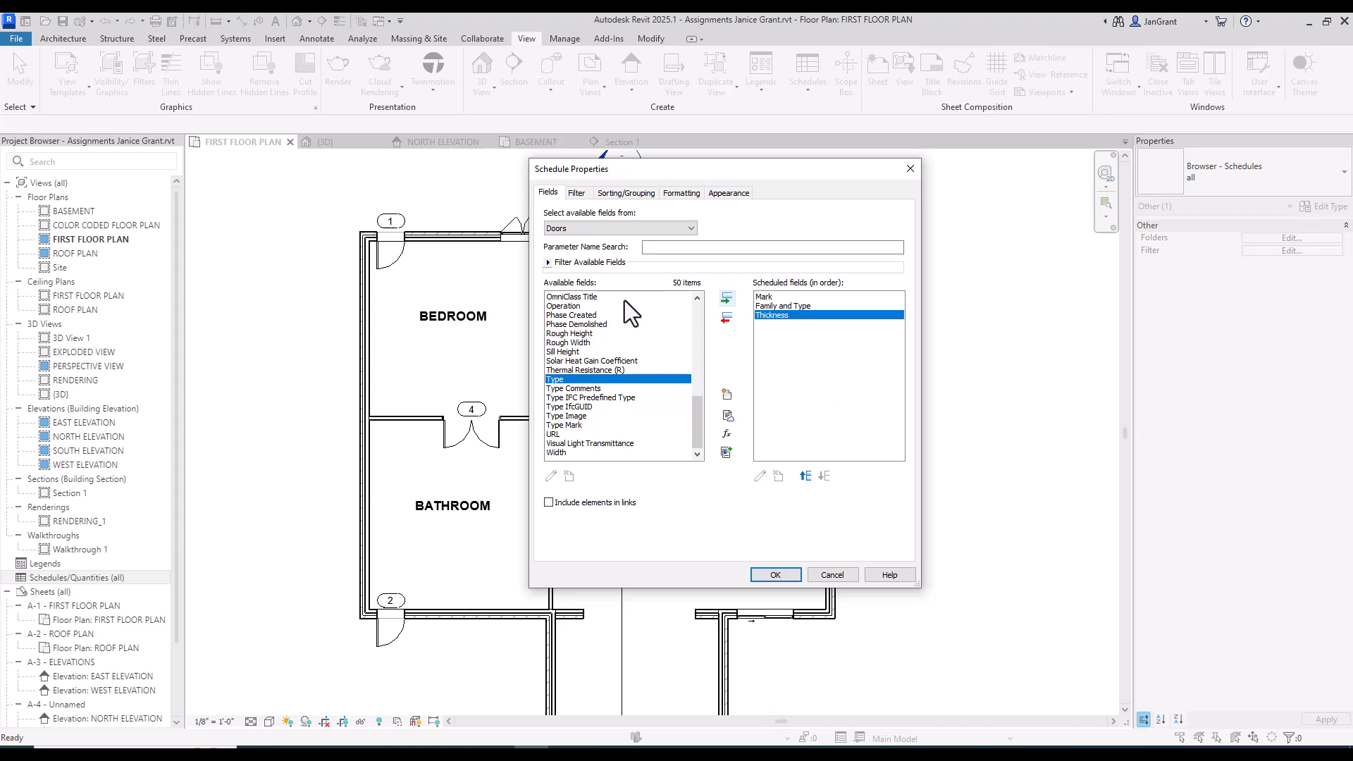
{"action": "left_click_drag", "start_coordinate": [696, 422], "coordinate": [700, 327]}
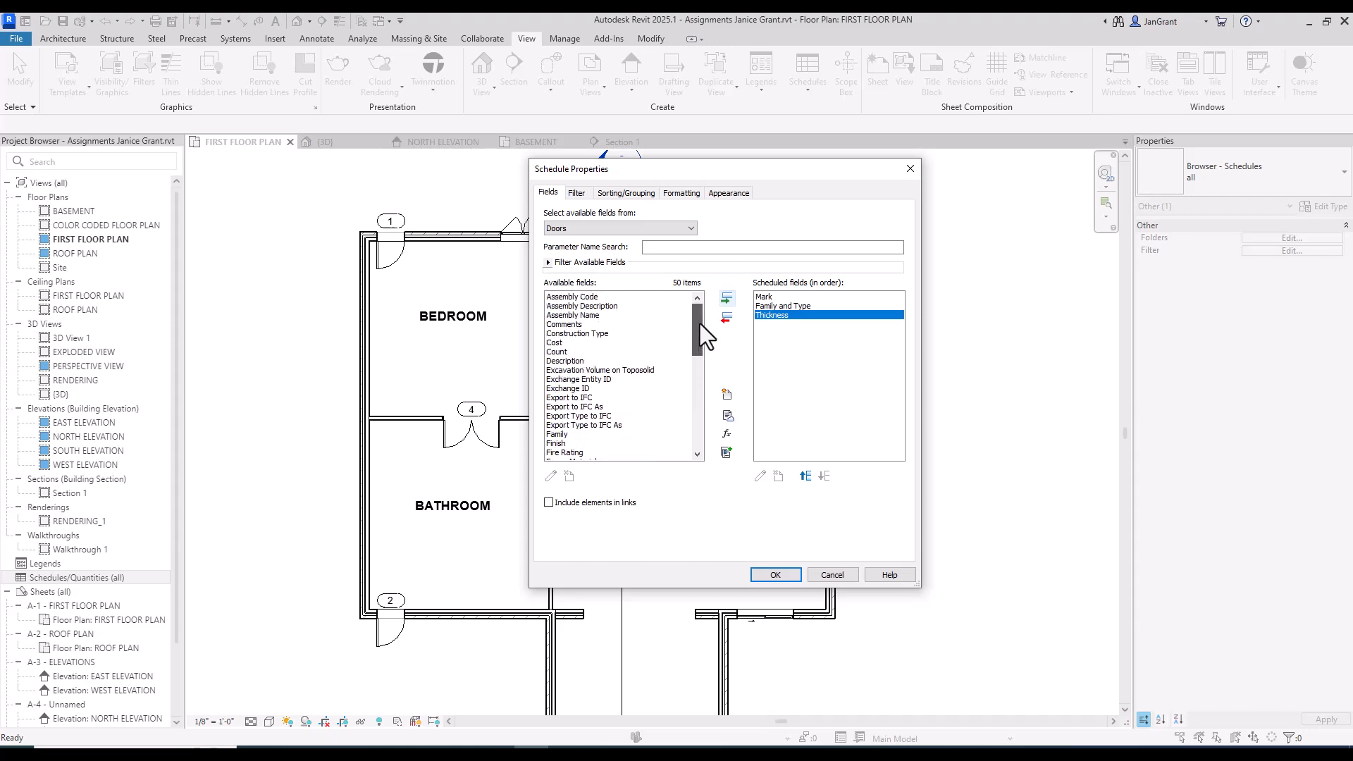
{"action": "left_click", "coordinate": [576, 325]}
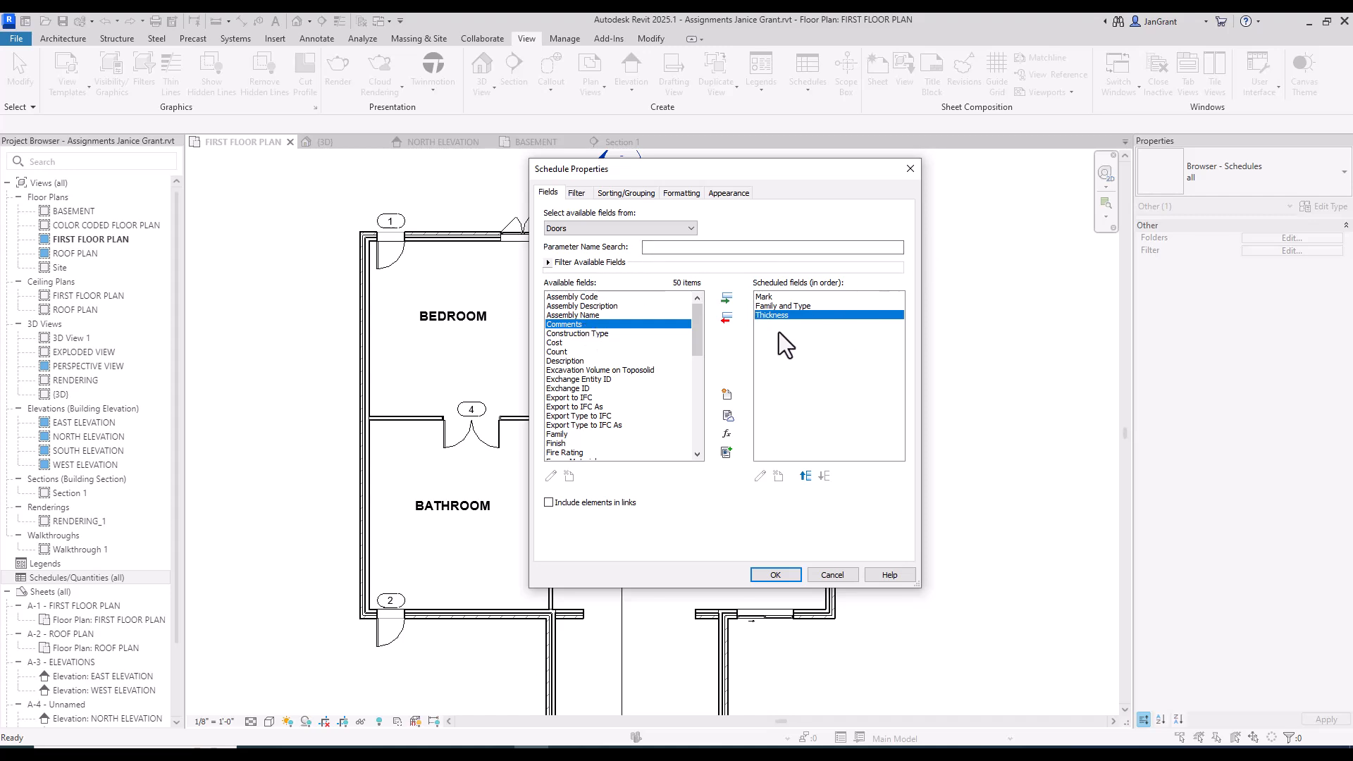
{"action": "left_click", "coordinate": [727, 299]}
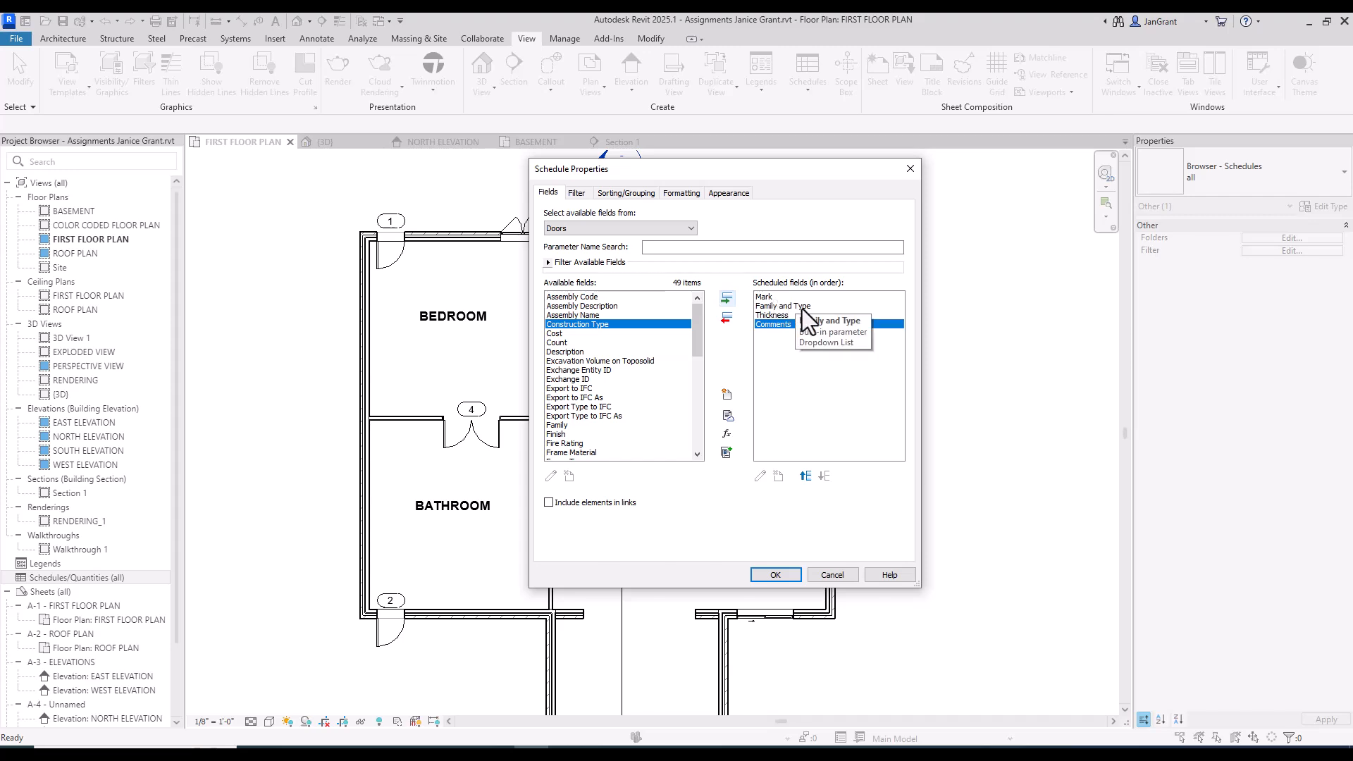
{"action": "left_click", "coordinate": [776, 575]}
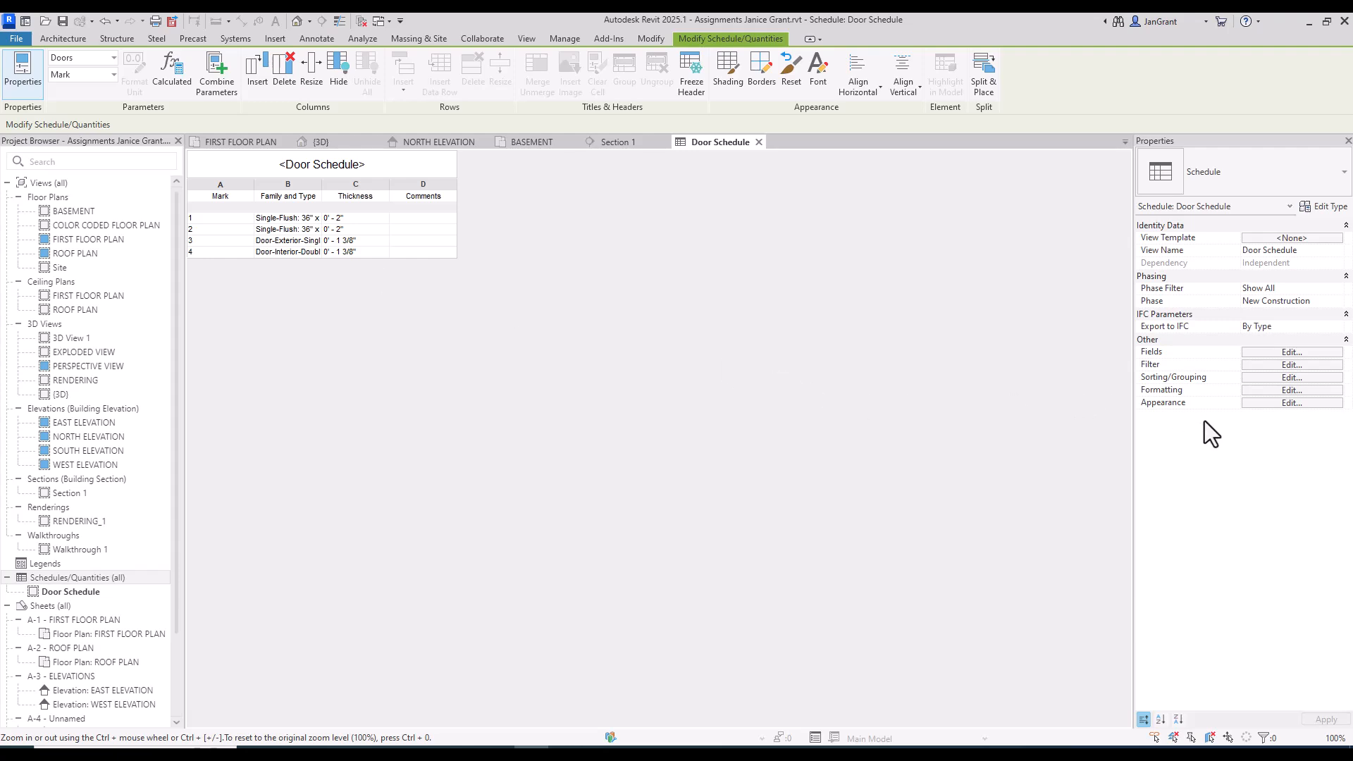
Center-align the schedule's Mark and Thickness fields, and widen the Family and Type column to fit the full door names.
{"action": "left_click", "coordinate": [1296, 350]}
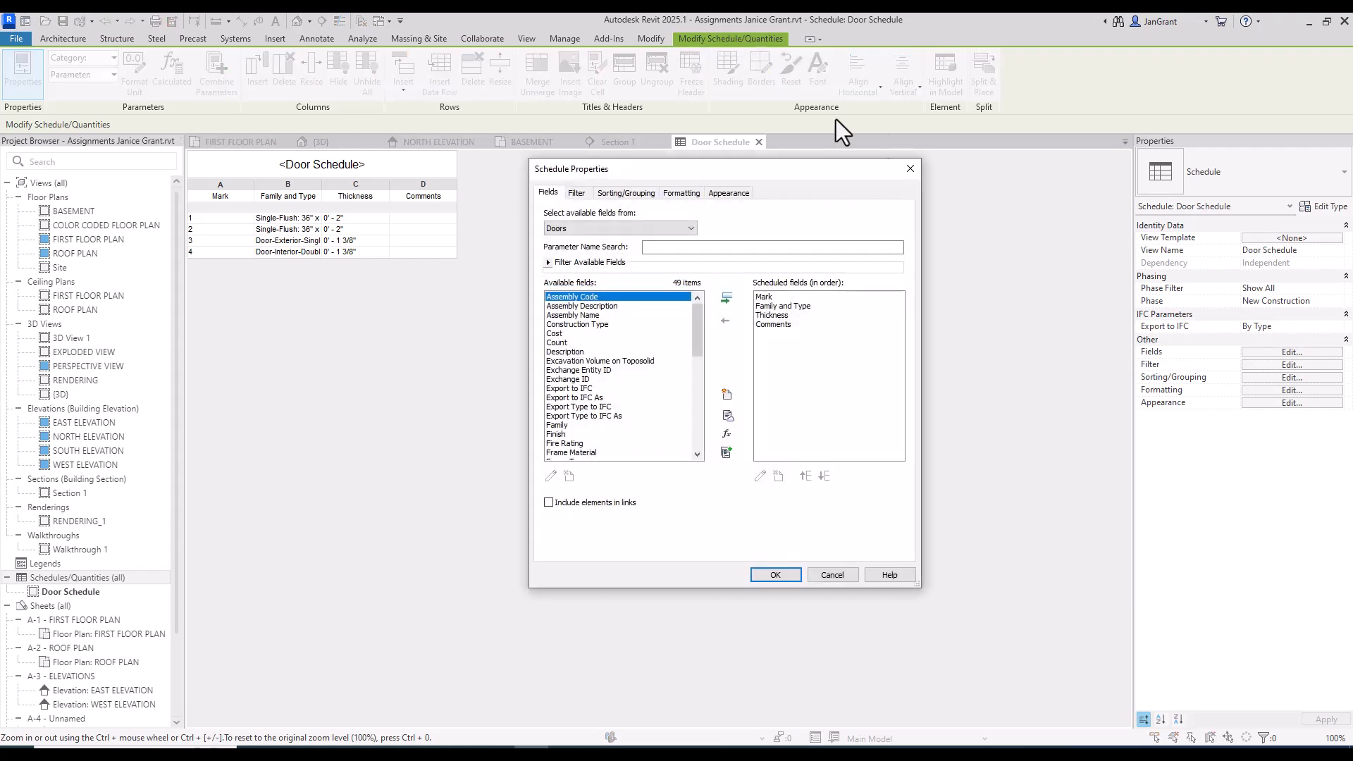
{"action": "left_click", "coordinate": [679, 246]}
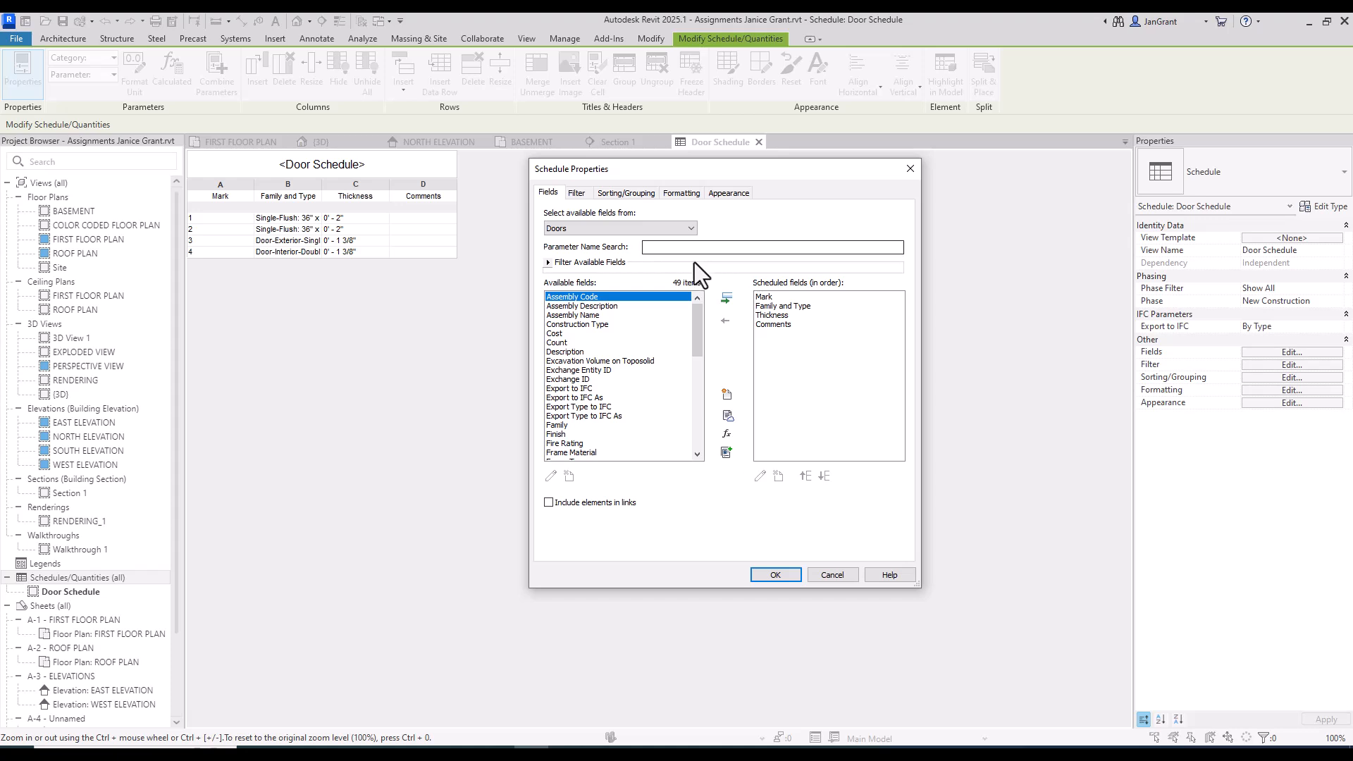
{"action": "left_click", "coordinate": [682, 193]}
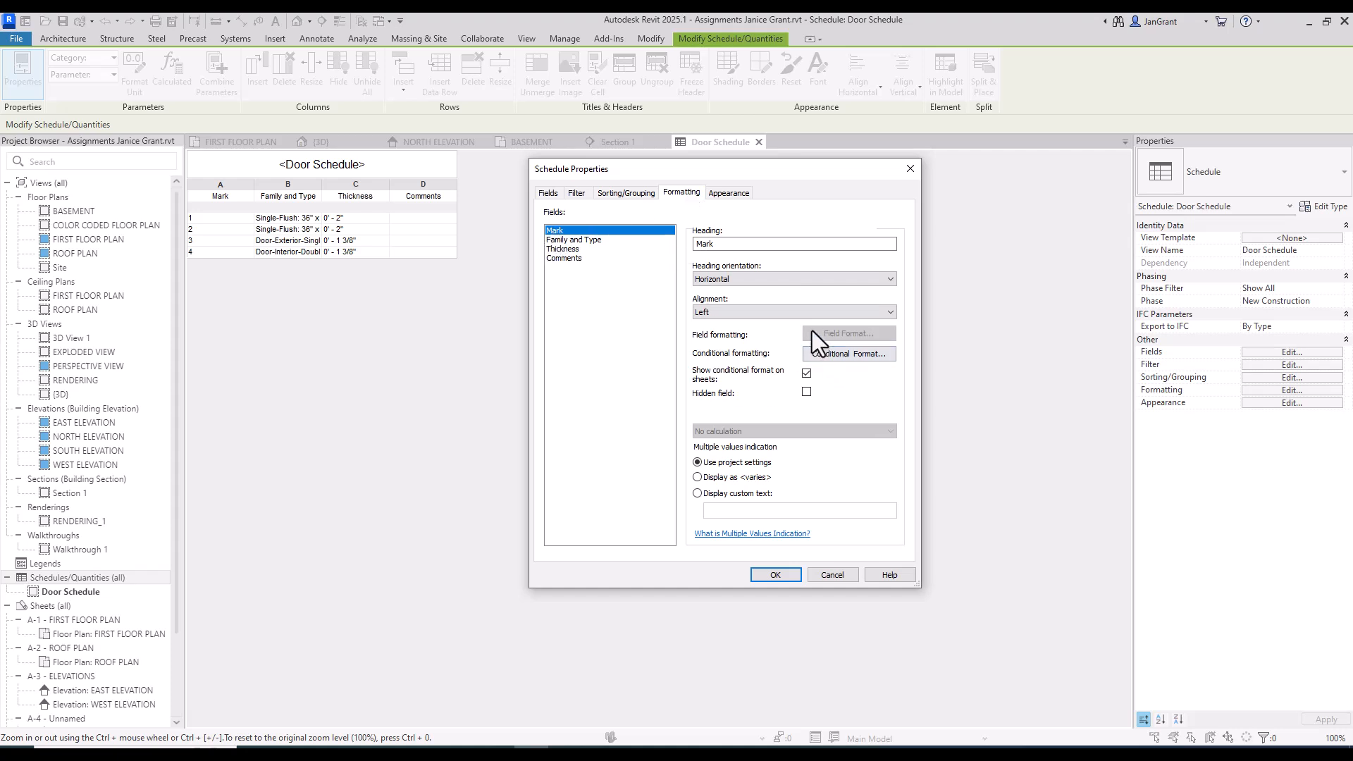
{"action": "left_click", "coordinate": [779, 312]}
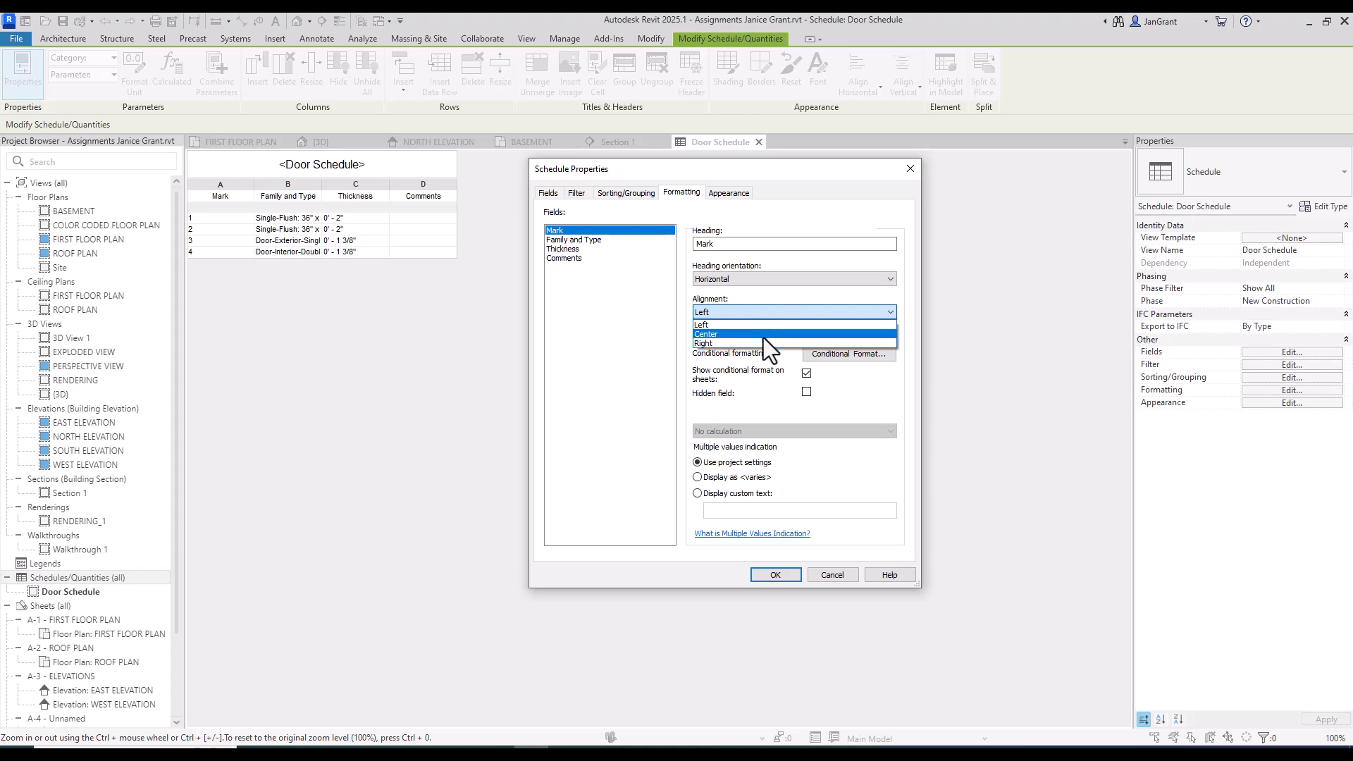
{"action": "left_click", "coordinate": [763, 335]}
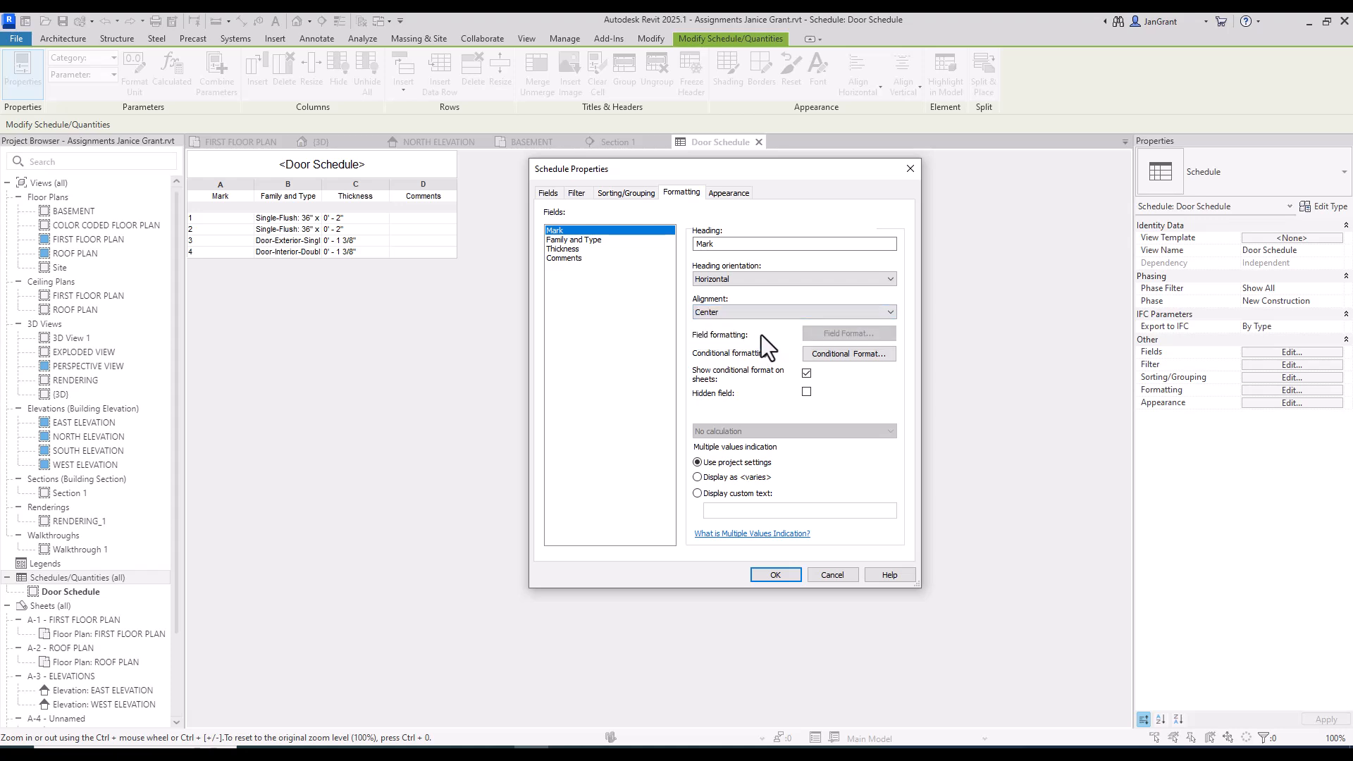
{"action": "left_click", "coordinate": [567, 251]}
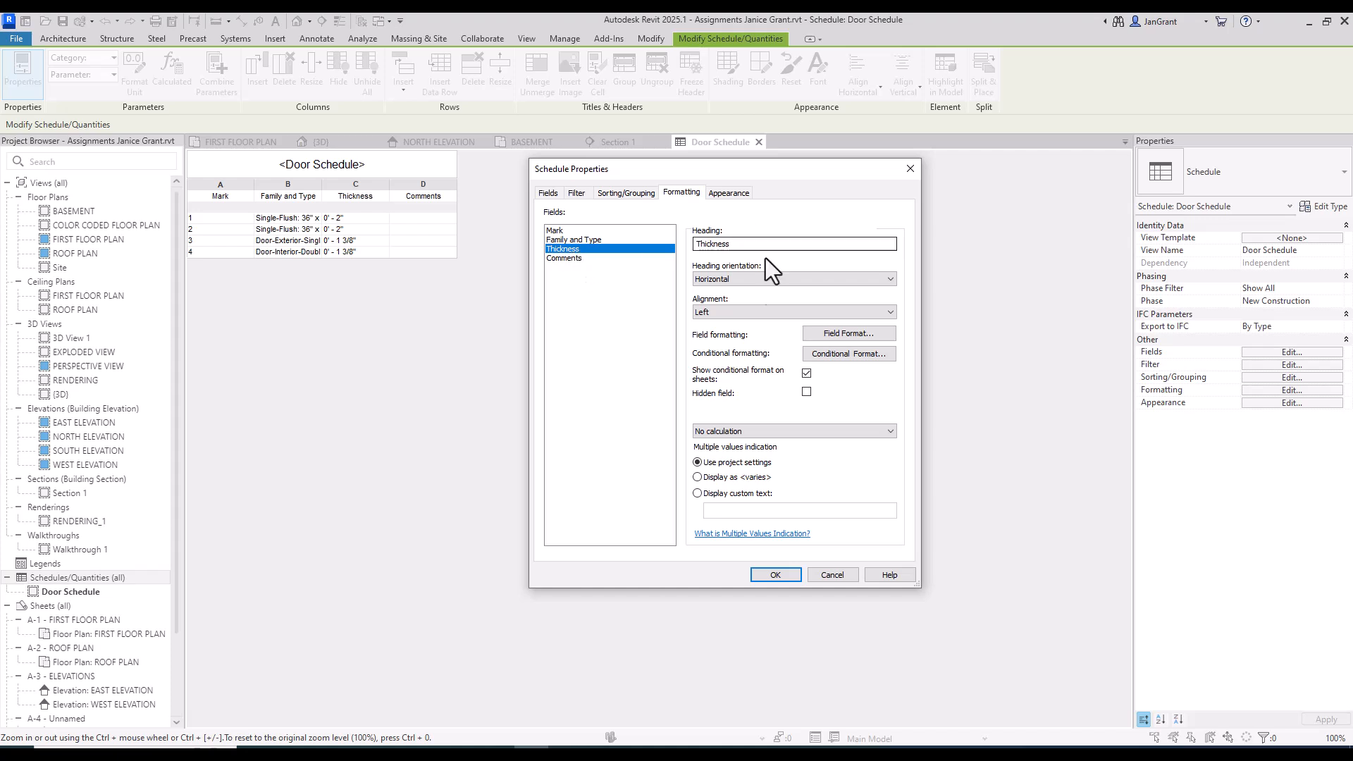
{"action": "left_click", "coordinate": [754, 311]}
{"action": "left_click", "coordinate": [746, 332]}
{"action": "left_click", "coordinate": [738, 196]}
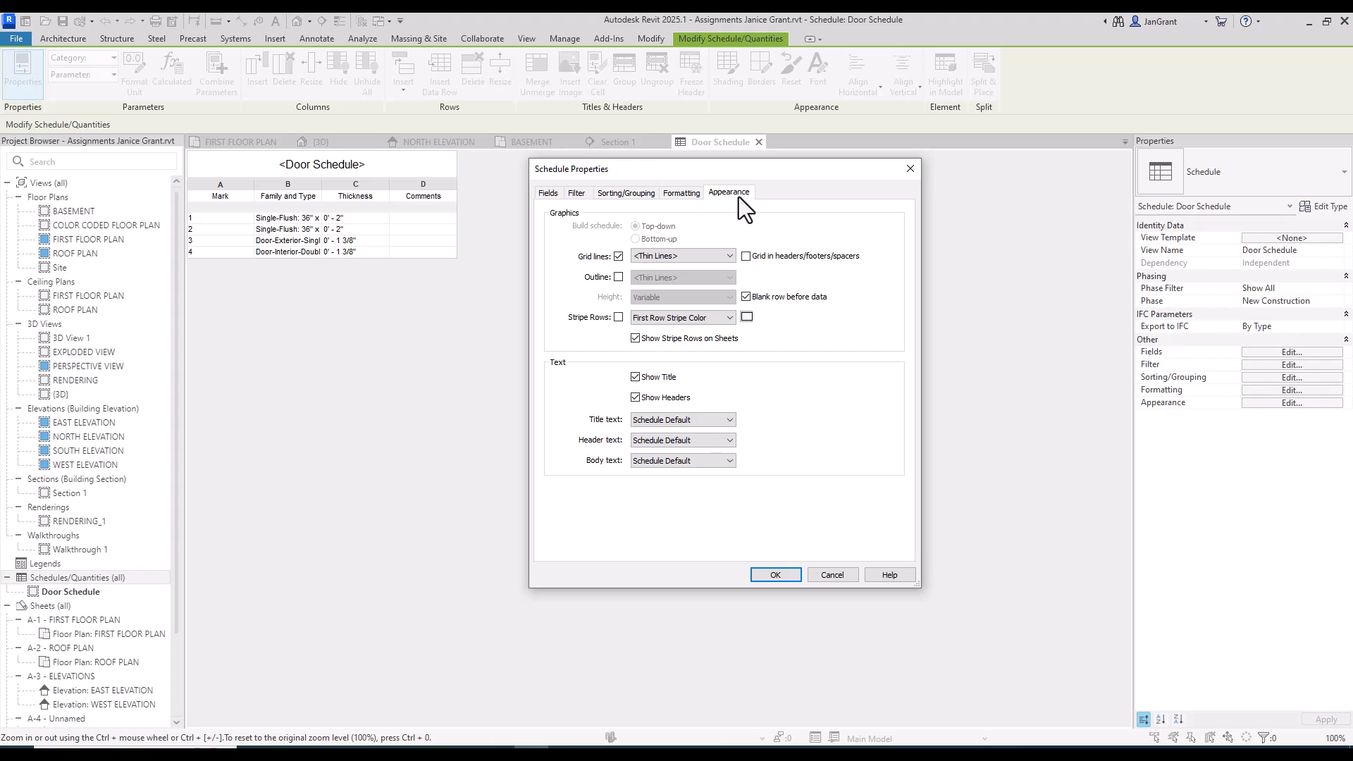
{"action": "left_click", "coordinate": [673, 195]}
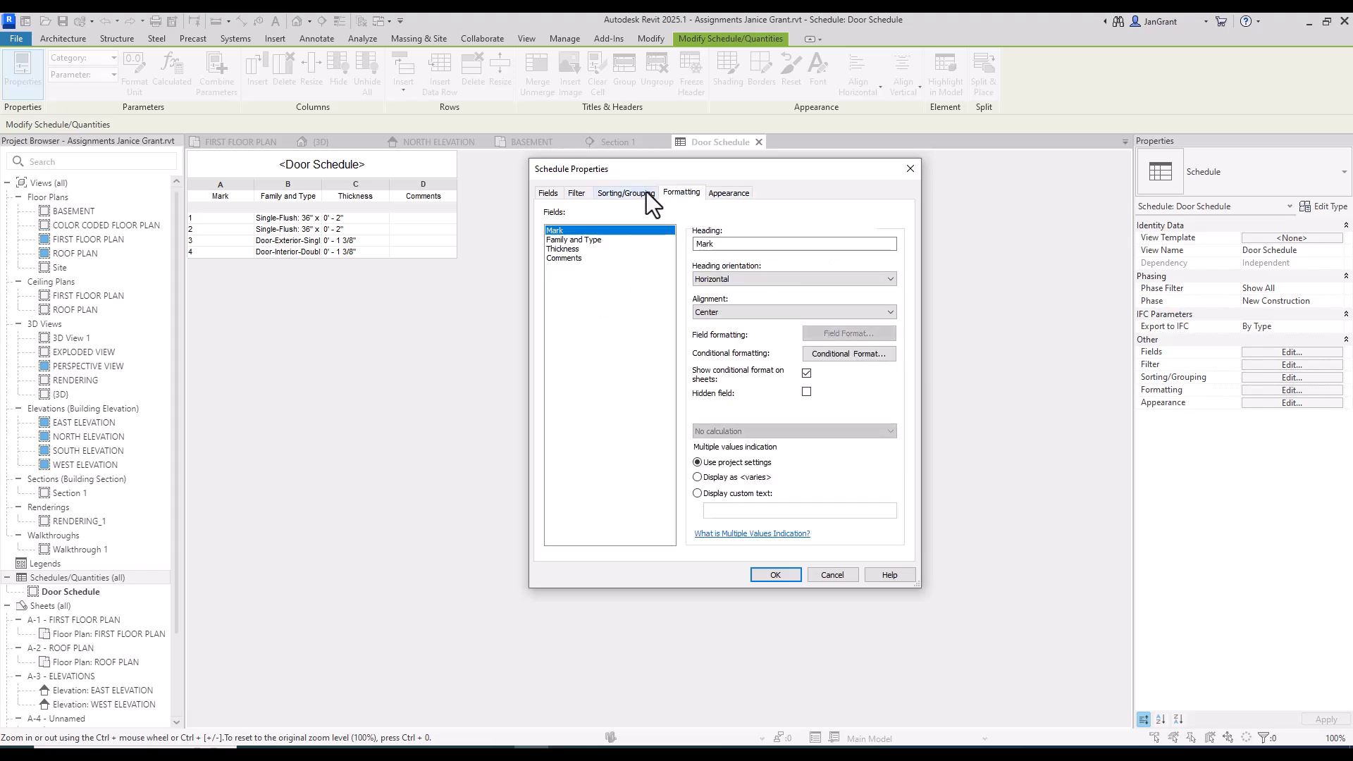
{"action": "left_click", "coordinate": [776, 575]}
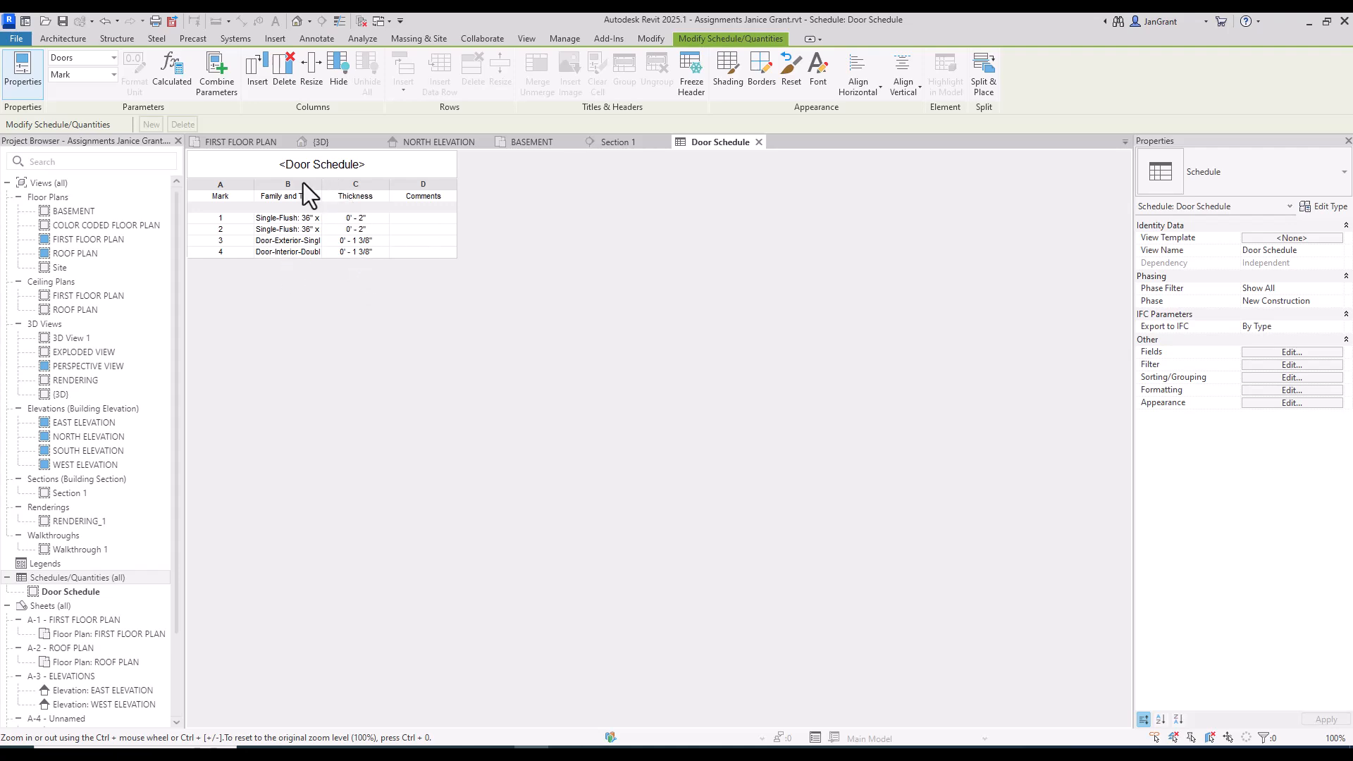
{"action": "left_click_drag", "start_coordinate": [324, 185], "coordinate": [486, 185]}
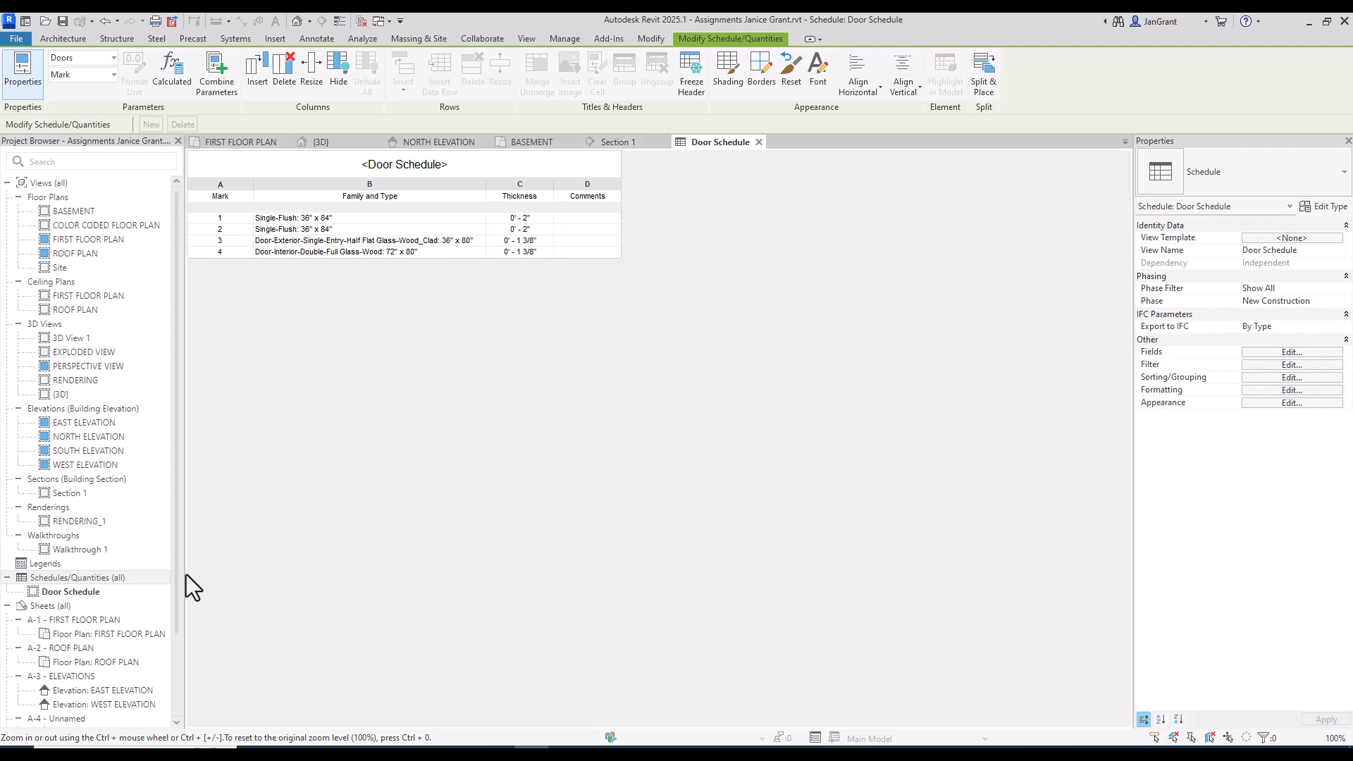
Open sheet A-1 - FIRST FLOOR PLAN and place the Door Schedule in the sheet's upper-left corner.
{"action": "left_click", "coordinate": [168, 578]}
{"action": "scroll", "coordinate": [177, 621], "scroll_direction": "down", "scroll_amount": 3}
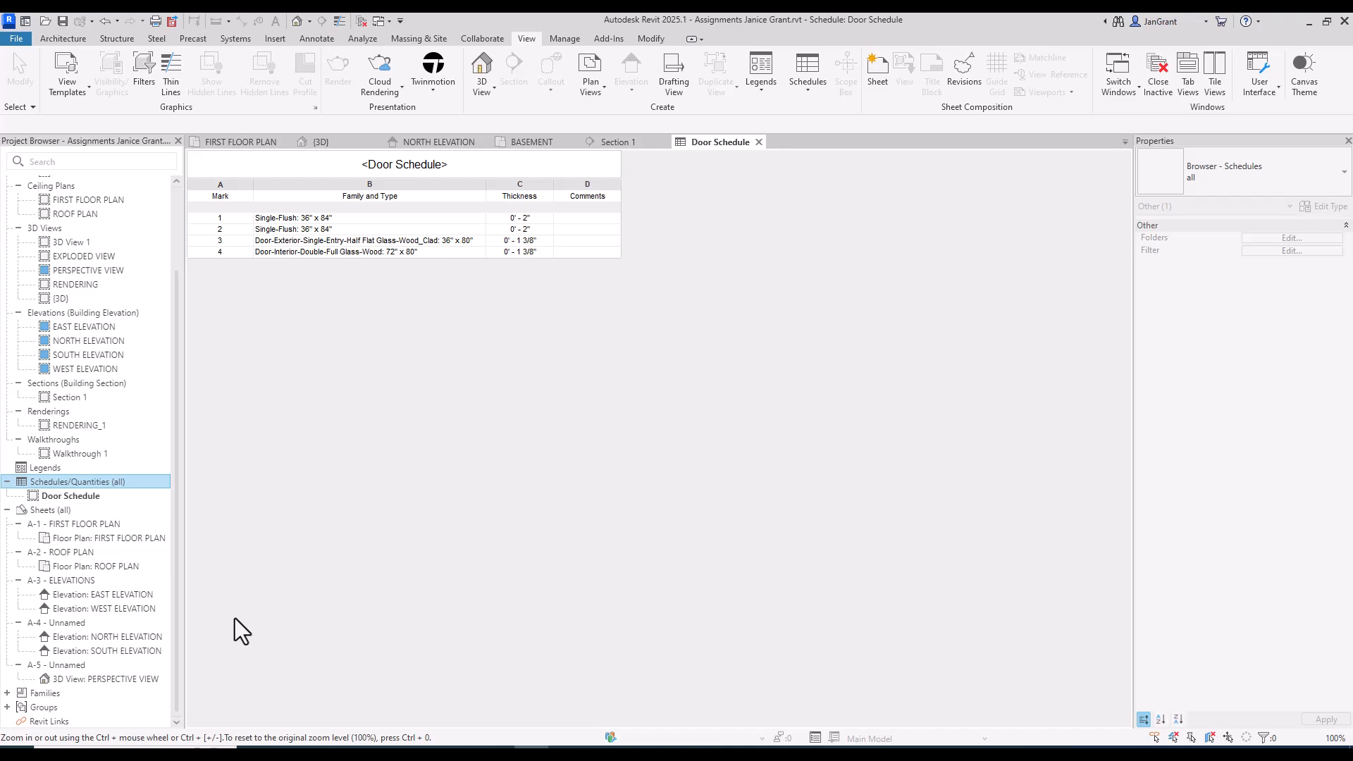
{"action": "left_click", "coordinate": [120, 540]}
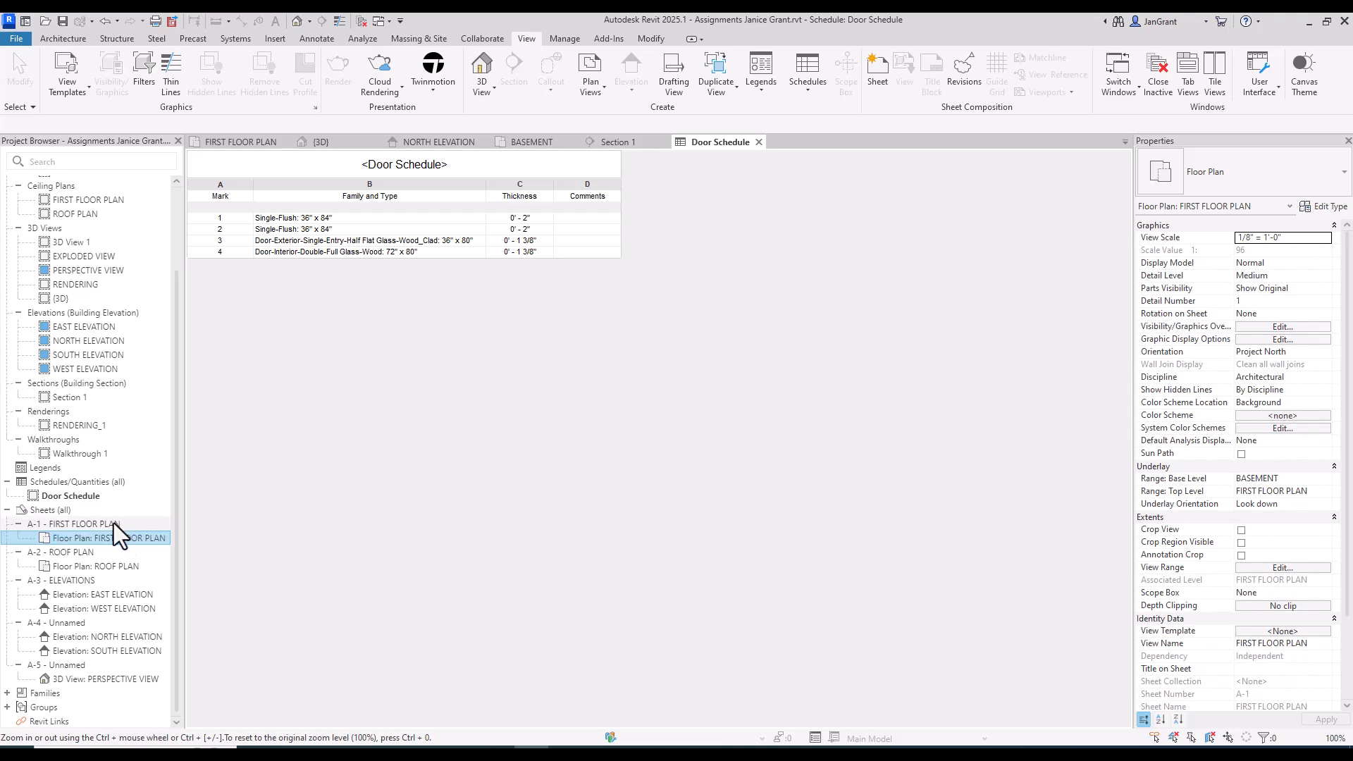
{"action": "double_click", "coordinate": [112, 523]}
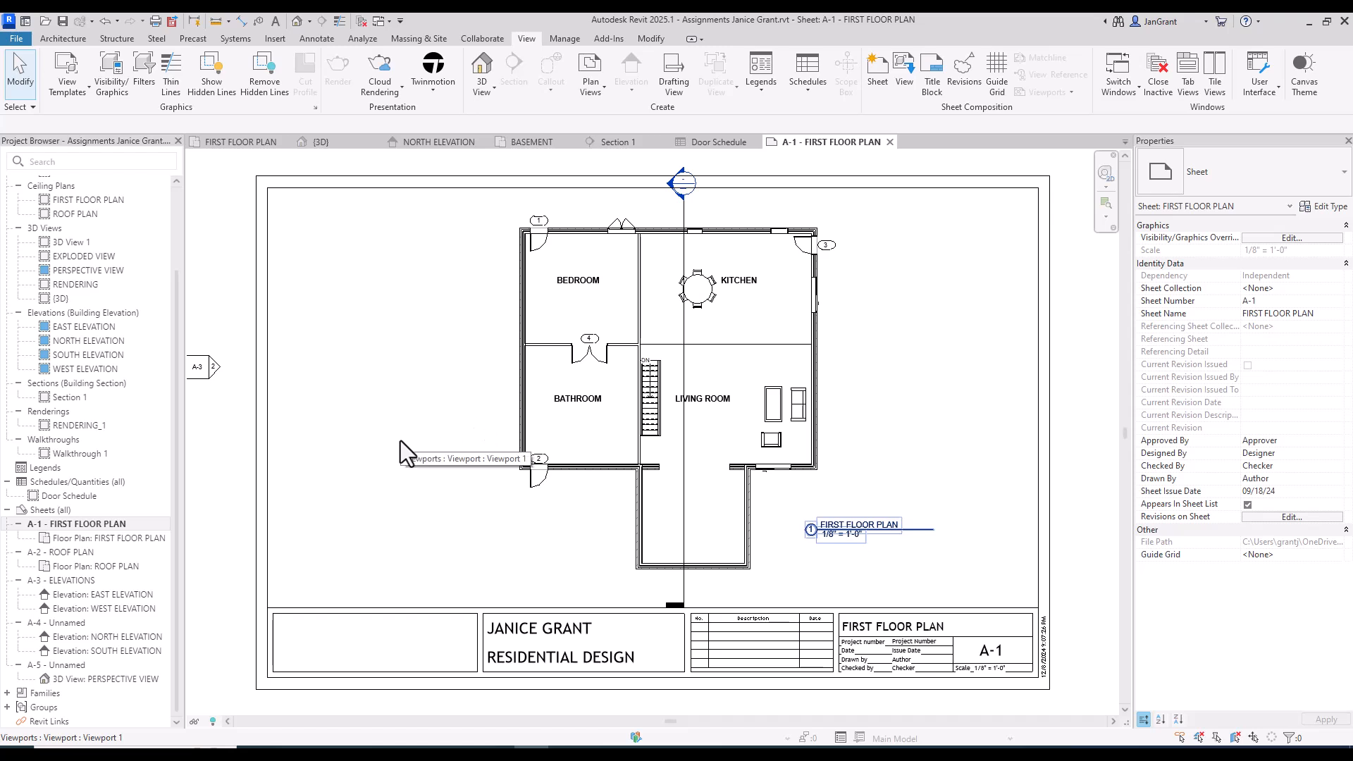
{"action": "scroll", "coordinate": [401, 437], "scroll_direction": "down", "scroll_amount": 1}
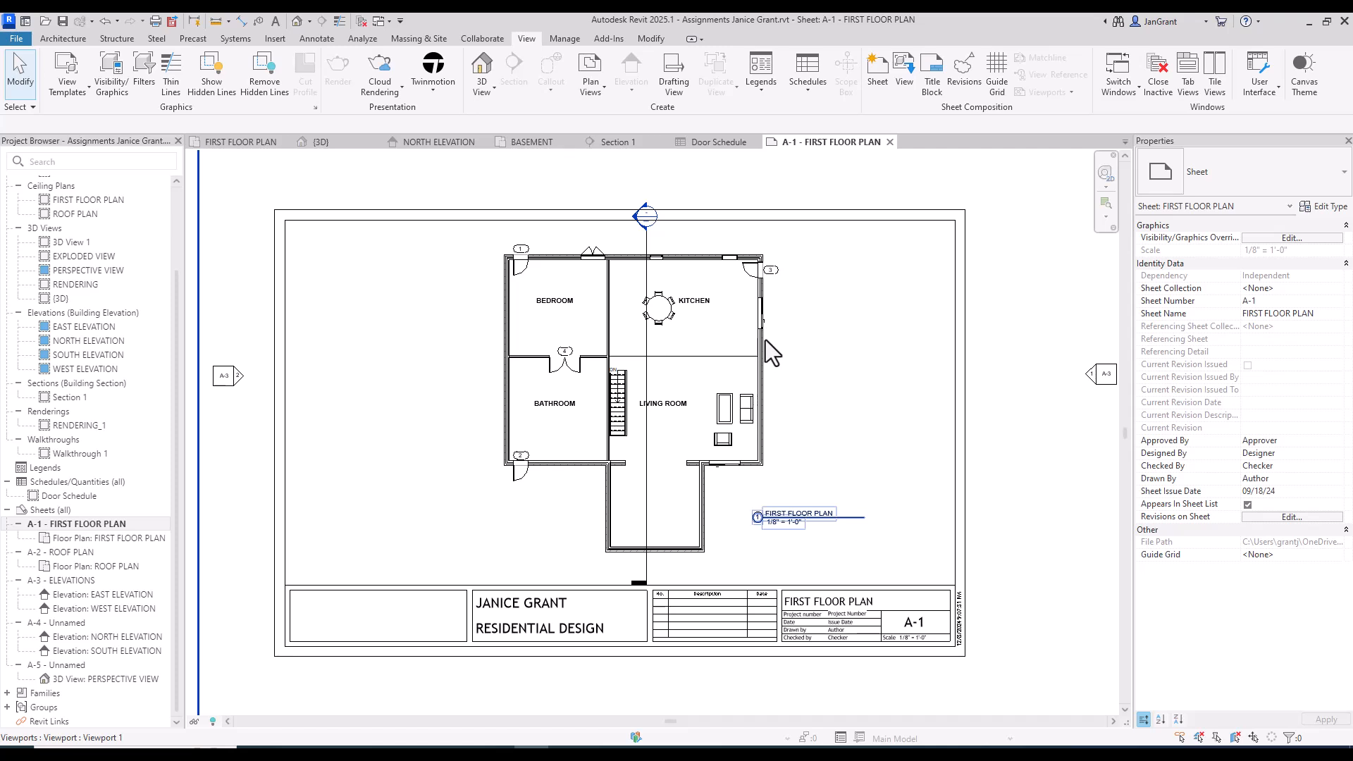
{"action": "left_click", "coordinate": [451, 365]}
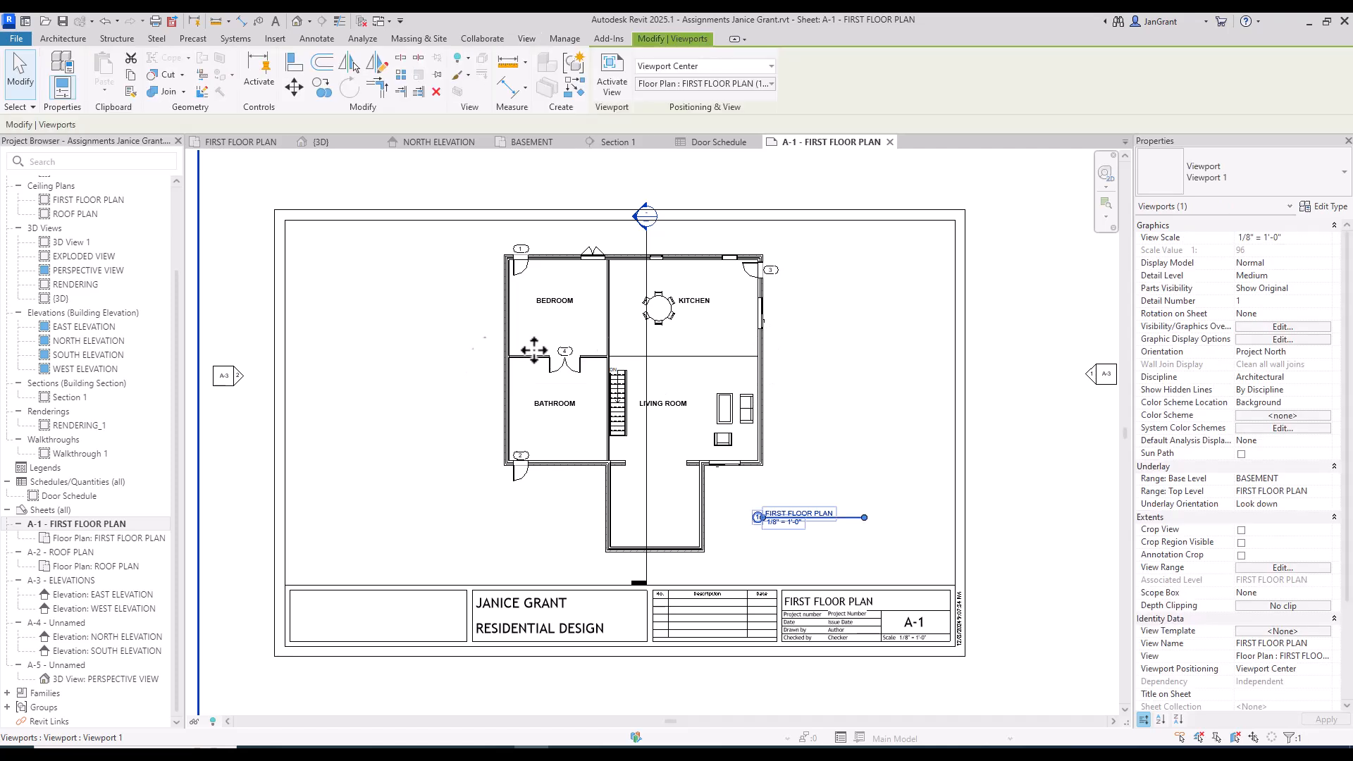
{"action": "left_click", "coordinate": [83, 496]}
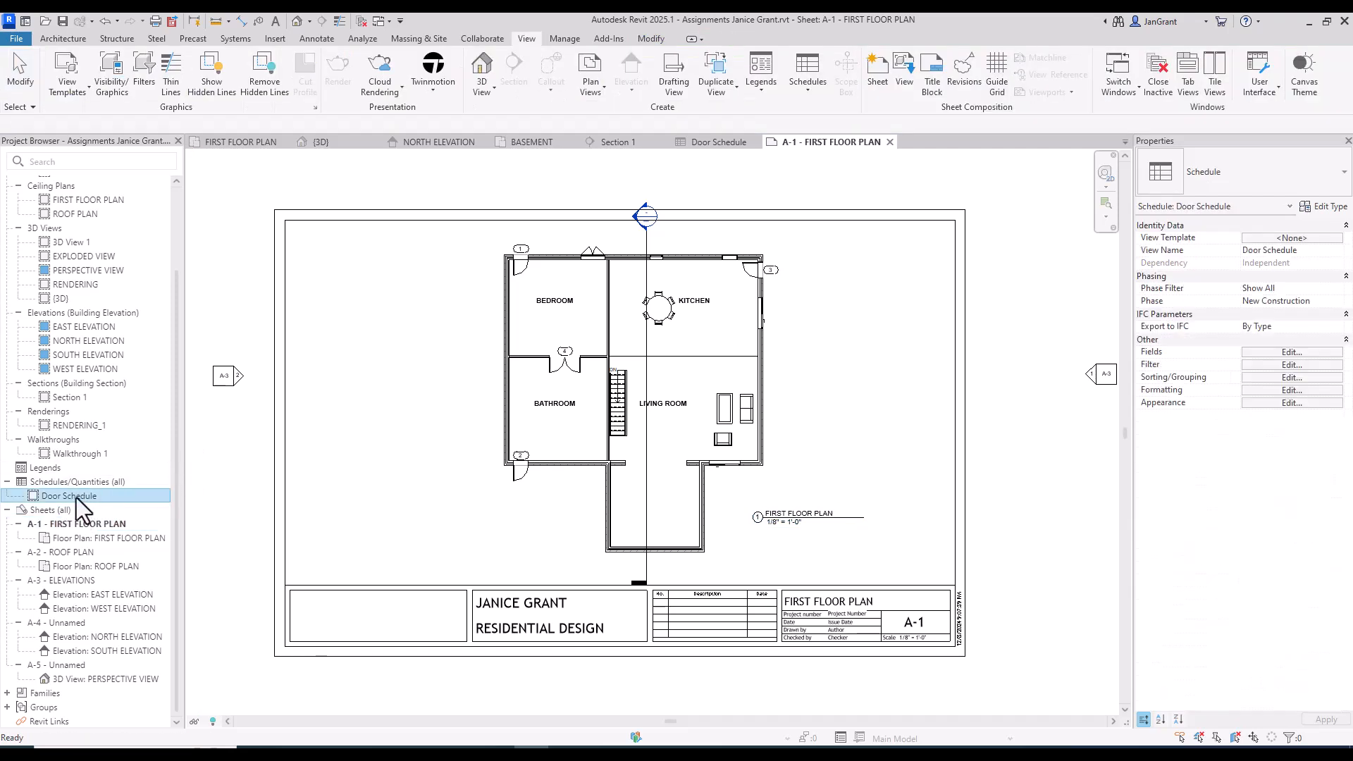
{"action": "left_click_drag", "start_coordinate": [76, 497], "coordinate": [425, 358]}
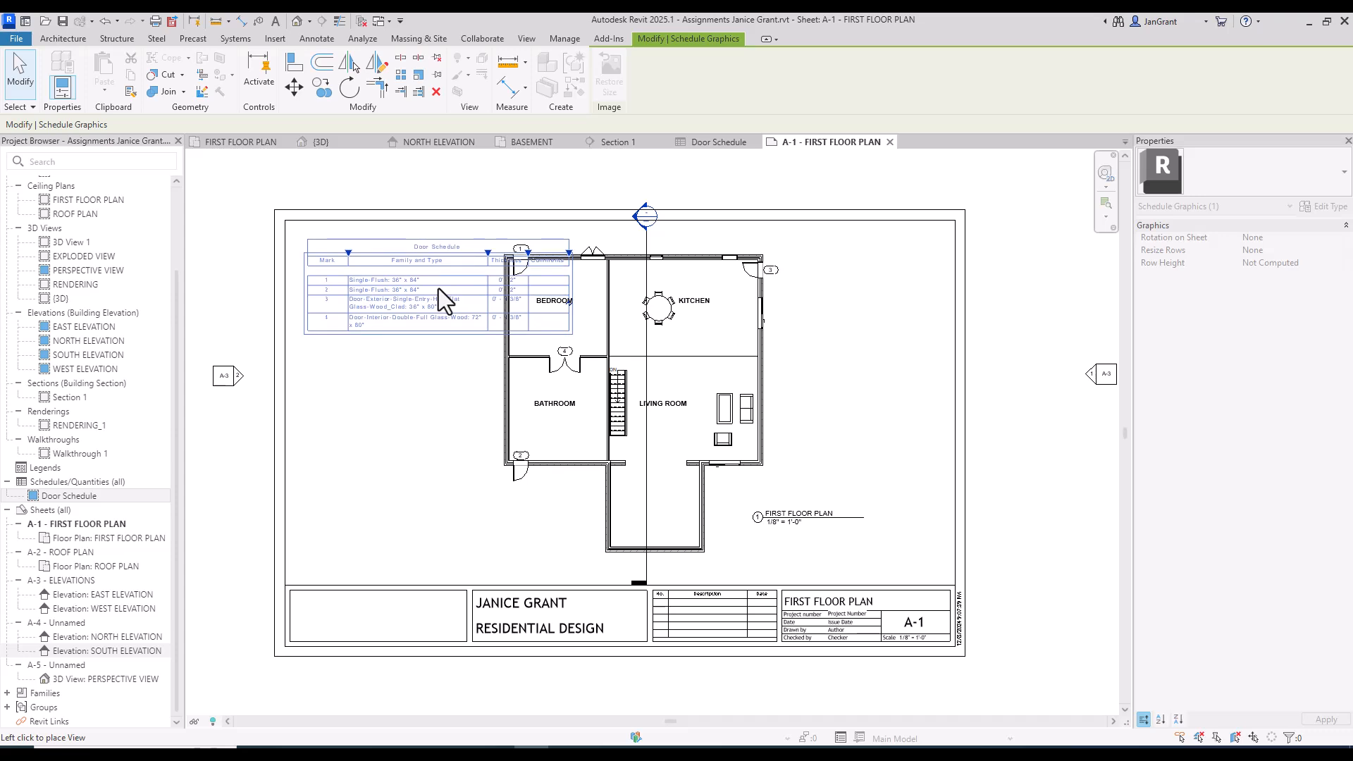
{"action": "left_click", "coordinate": [439, 289]}
Move the first floor plan viewport toward the sheet's right side, clear of the door schedule.
{"action": "left_click", "coordinate": [809, 368]}
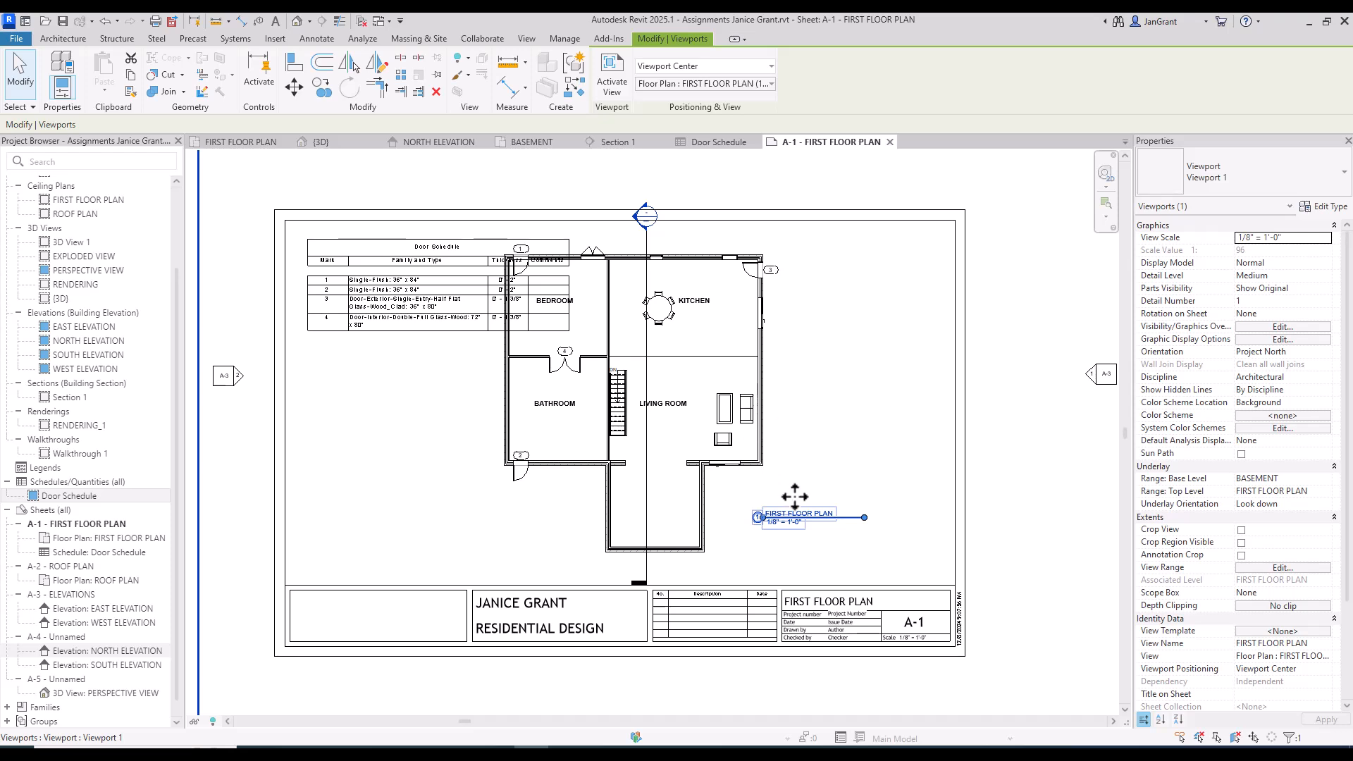
{"action": "mouse_move", "coordinate": [762, 426]}
{"action": "left_mouse_down"}
{"action": "mouse_move", "coordinate": [786, 425]}
{"action": "mouse_move", "coordinate": [754, 430]}
{"action": "left_mouse_up"}
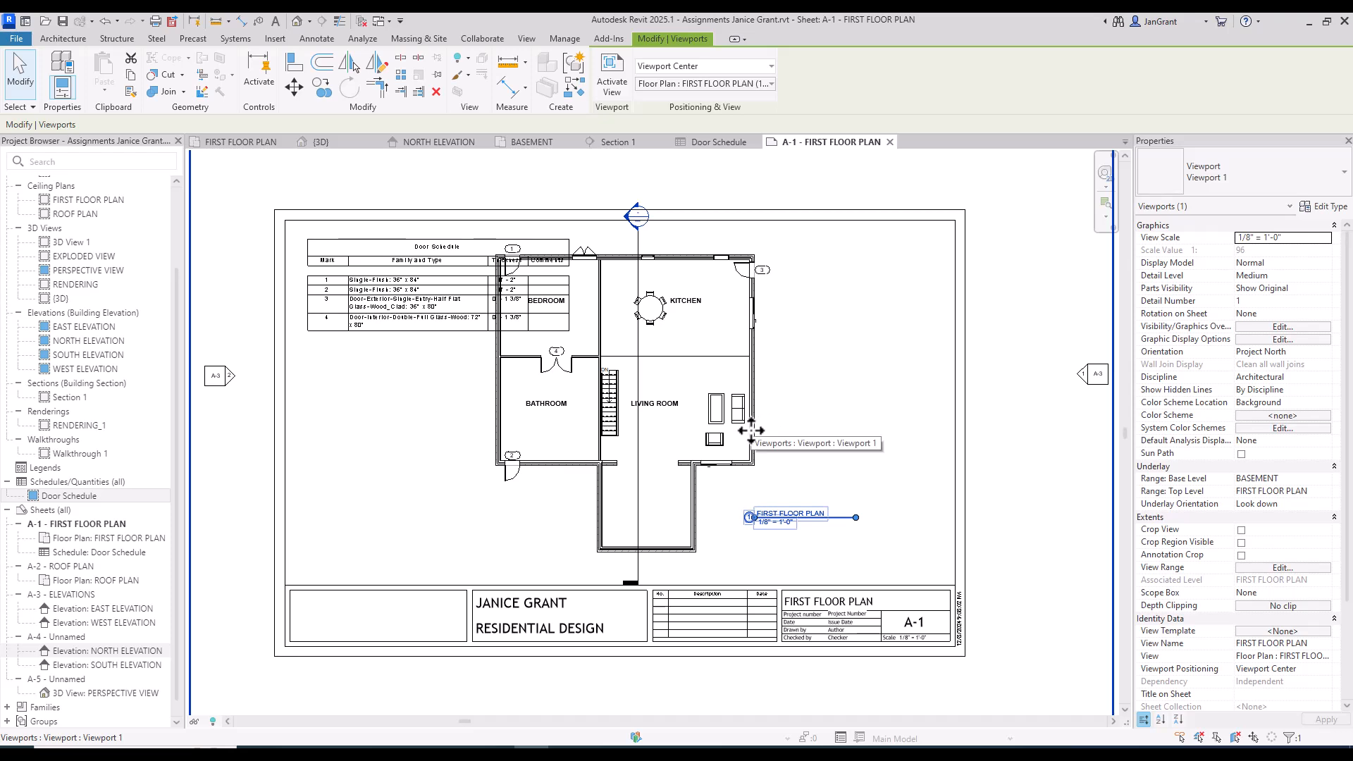
{"action": "scroll", "coordinate": [758, 425], "scroll_direction": "down", "scroll_amount": 2}
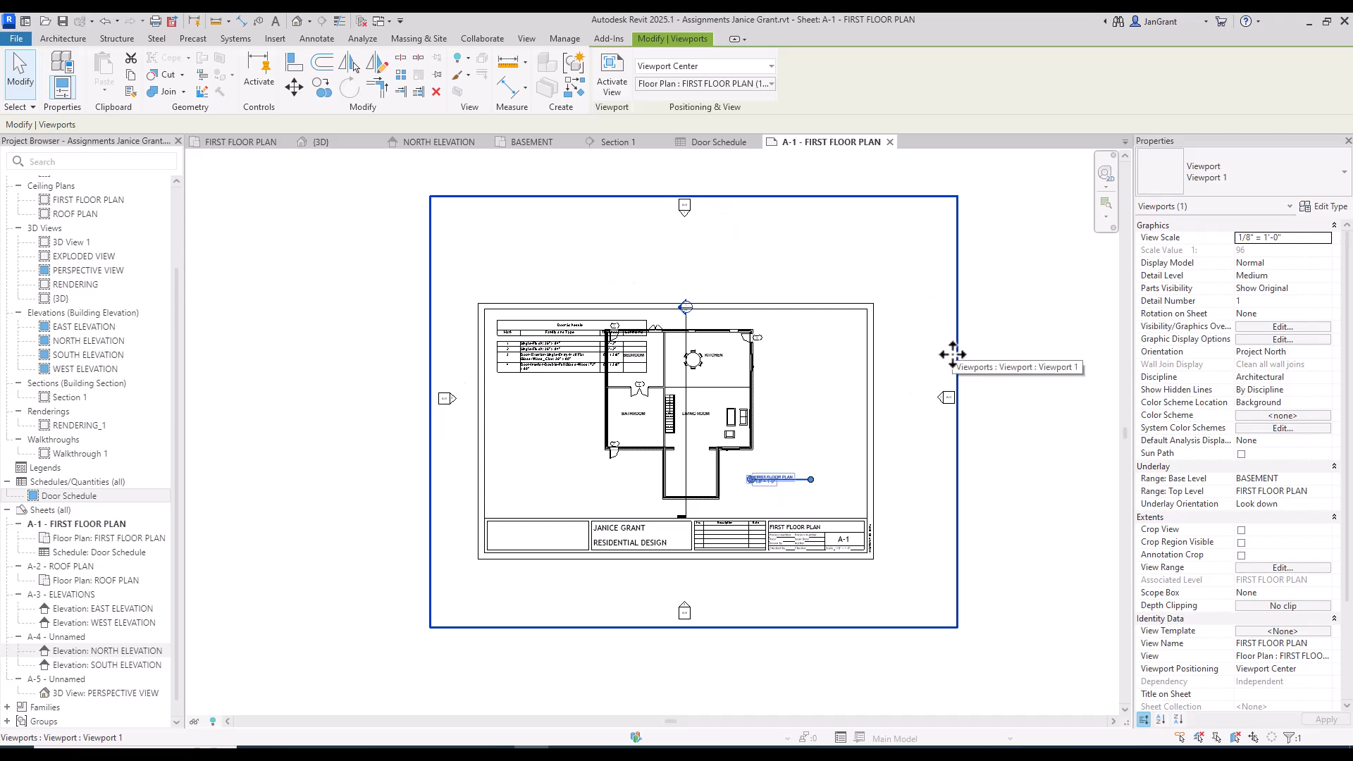
{"action": "left_click_drag", "start_coordinate": [957, 354], "coordinate": [1017, 376]}
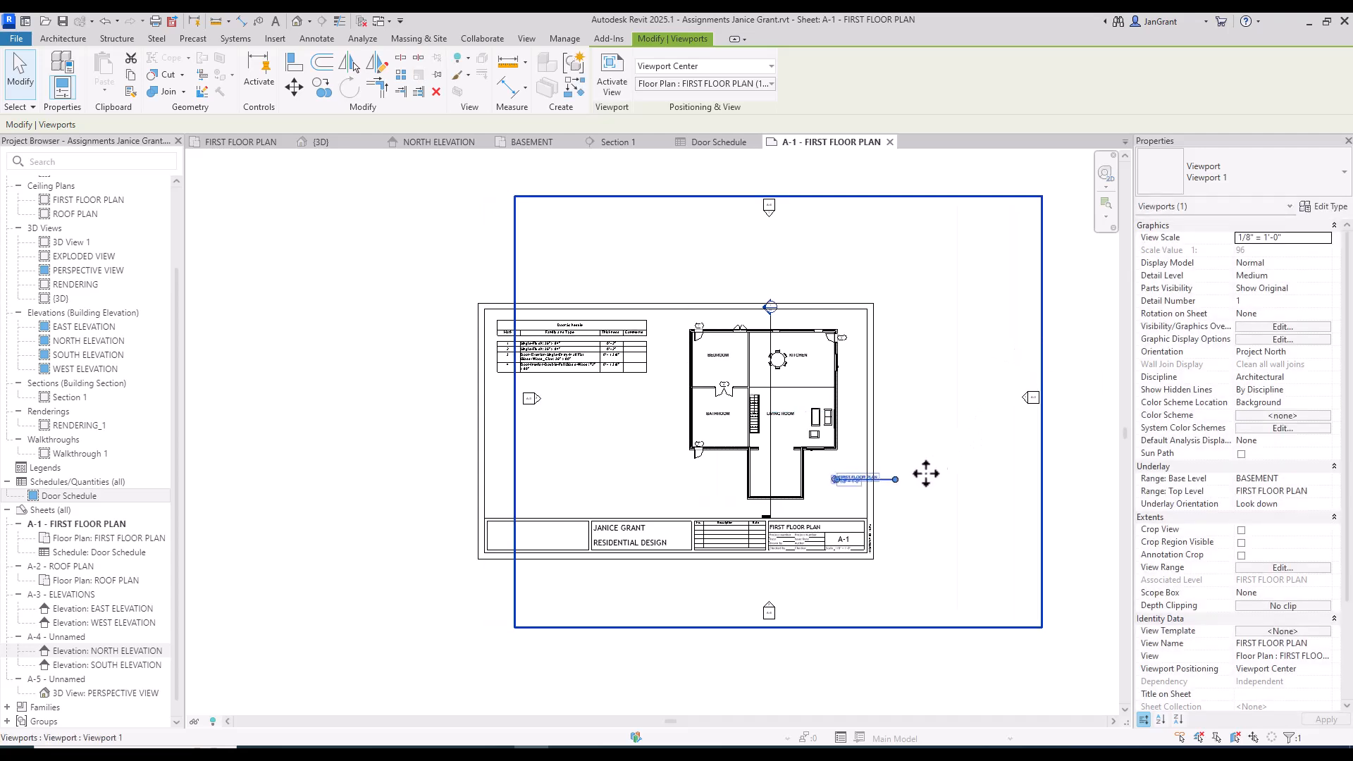
{"action": "scroll", "coordinate": [853, 510], "scroll_direction": "up", "scroll_amount": 1}
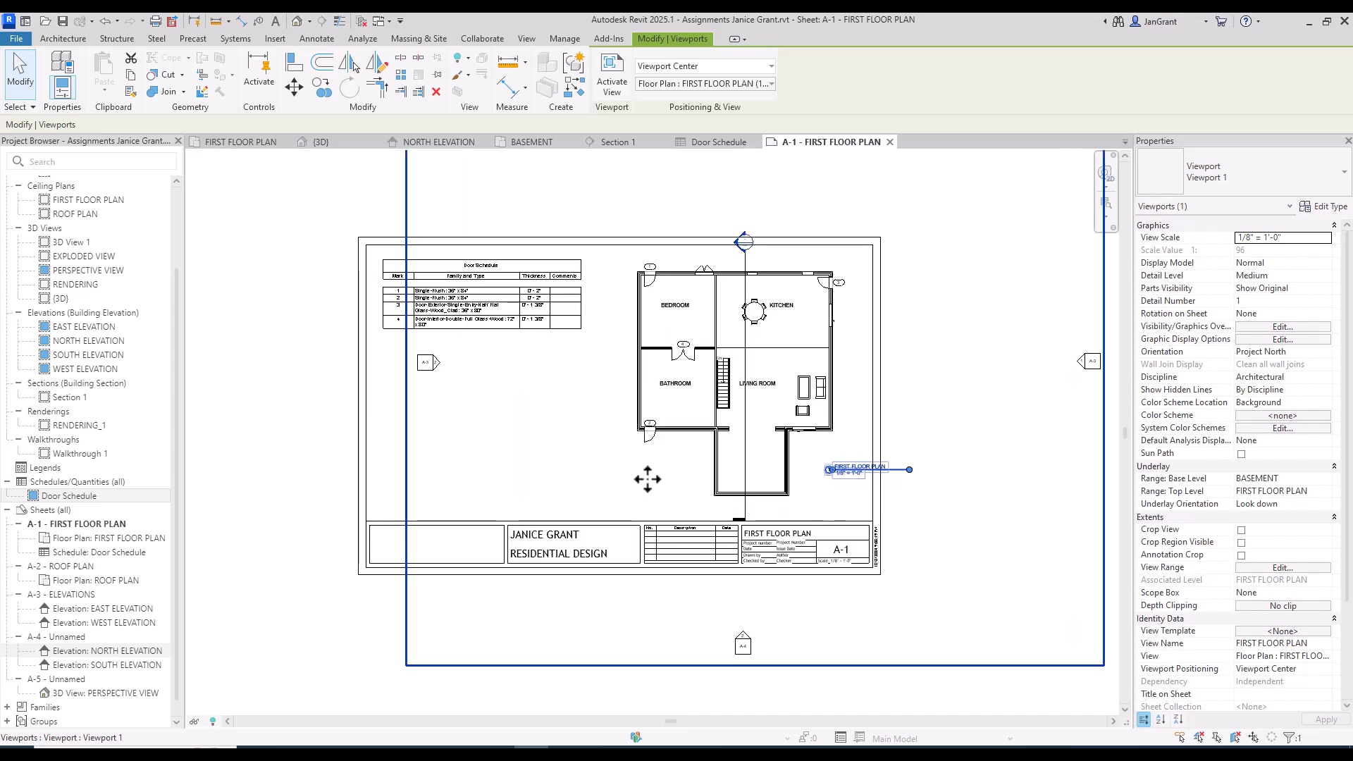
Move the FIRST FLOOR PLAN view title on sheet A-1 to just below the plan's bathroom, clear of the sheet border.
{"action": "left_click", "coordinate": [281, 498]}
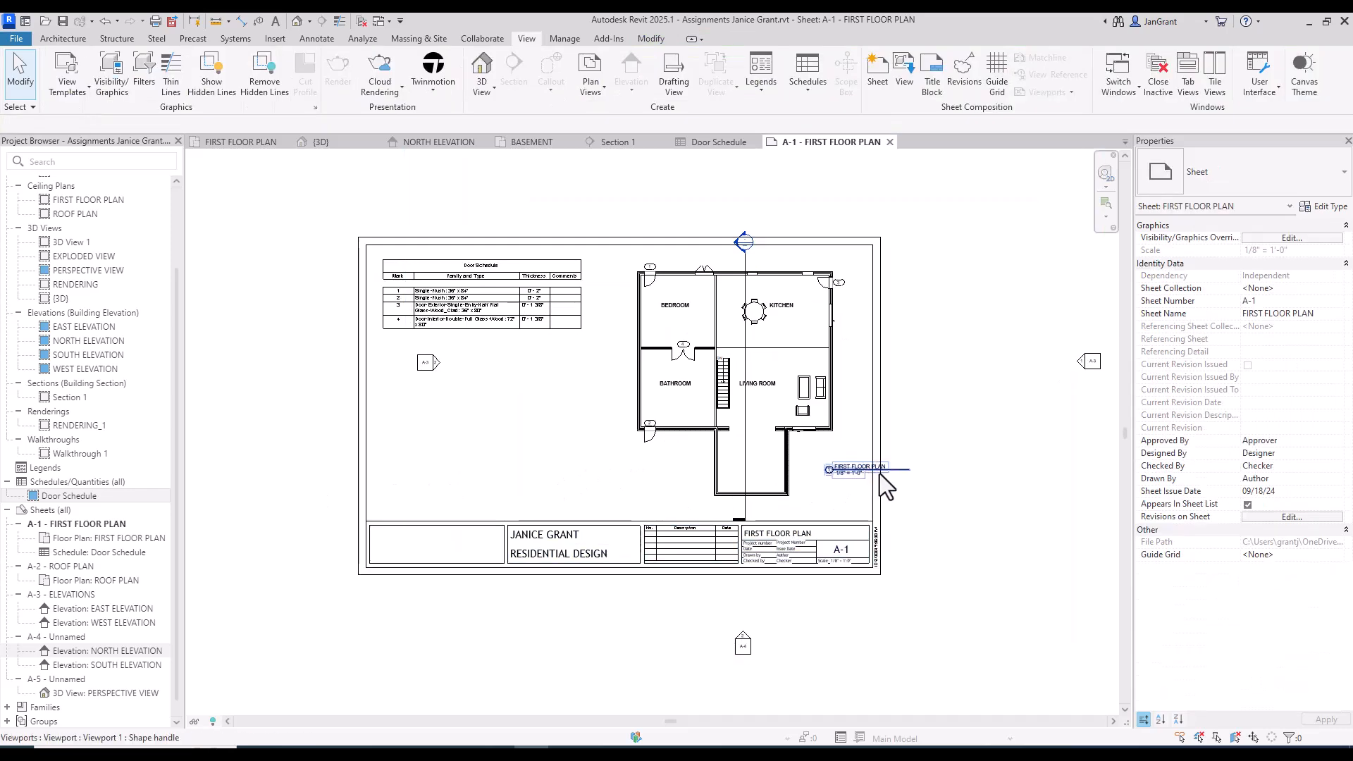
{"action": "left_click", "coordinate": [870, 471]}
{"action": "left_click_drag", "start_coordinate": [870, 471], "coordinate": [620, 474]}
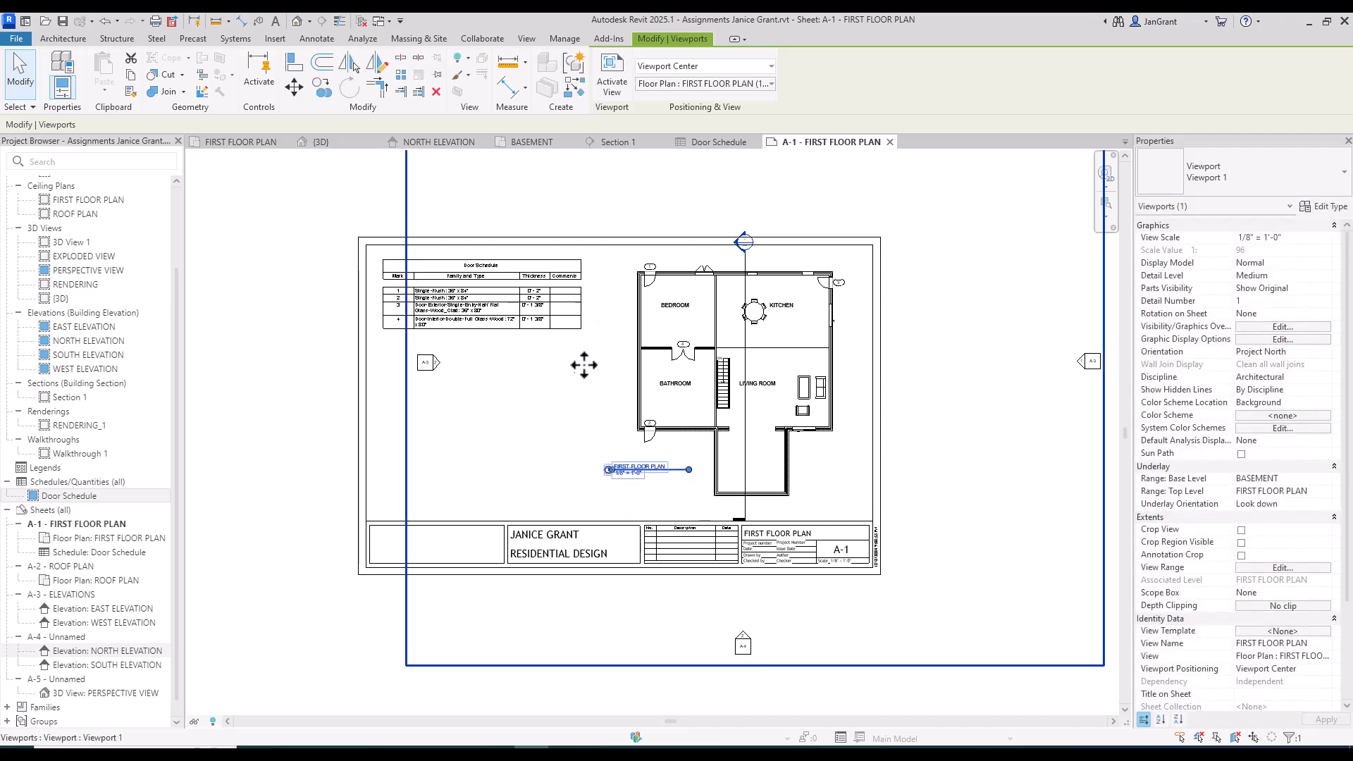
{"action": "scroll", "coordinate": [584, 357], "scroll_direction": "down", "scroll_amount": 2}
{"action": "middle_click_drag", "start_coordinate": [553, 379], "coordinate": [529, 414]}
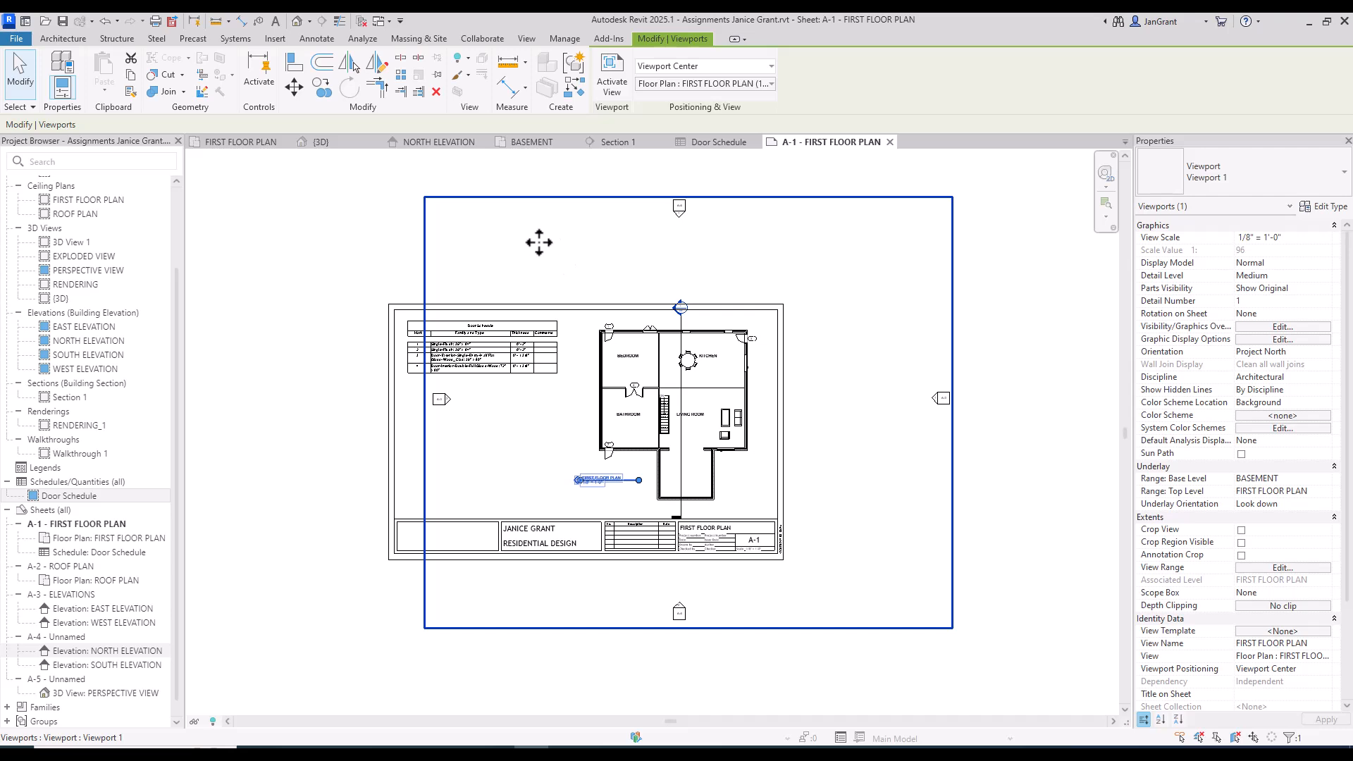
In the activated floor plan viewport, hide the elevation marks by category, and return to the sheet.
{"action": "key", "text": "Escape"}
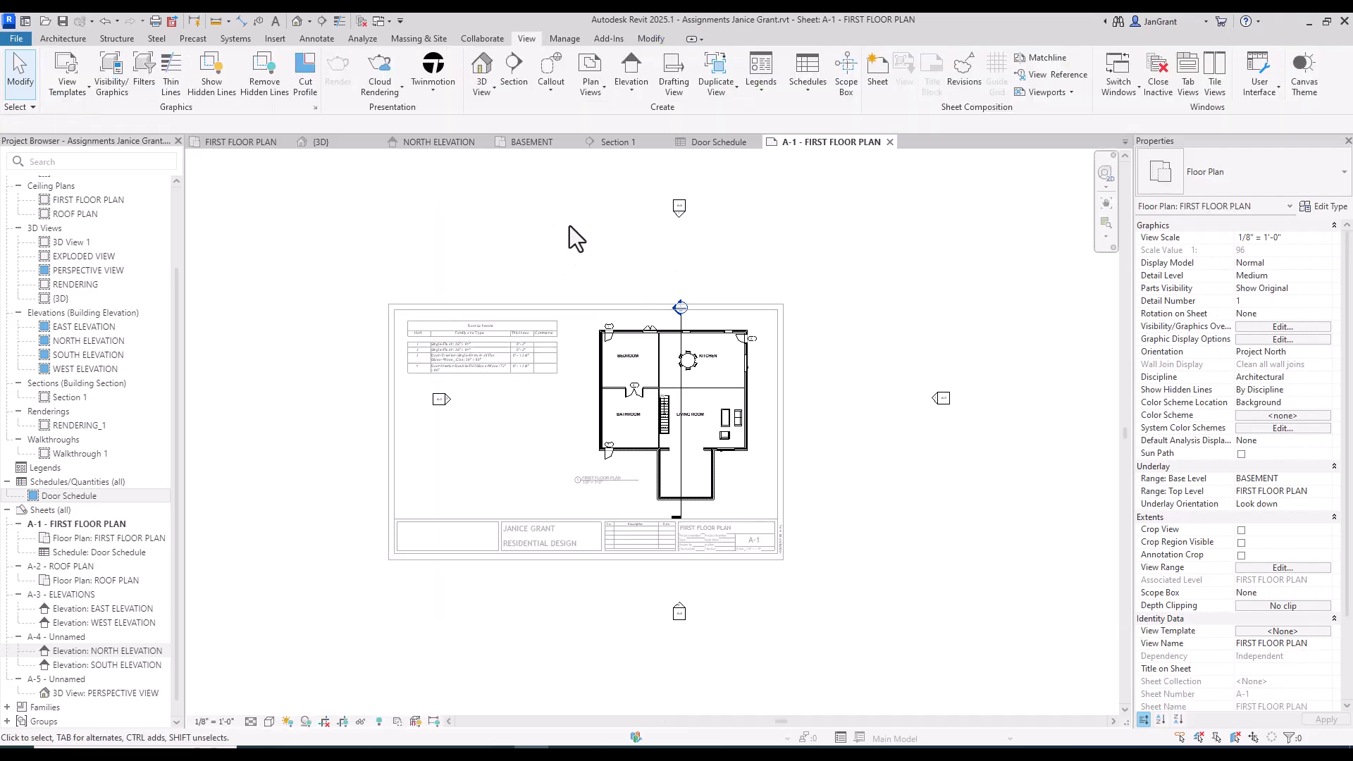
{"action": "left_click", "coordinate": [678, 209]}
{"action": "right_click", "coordinate": [678, 209]}
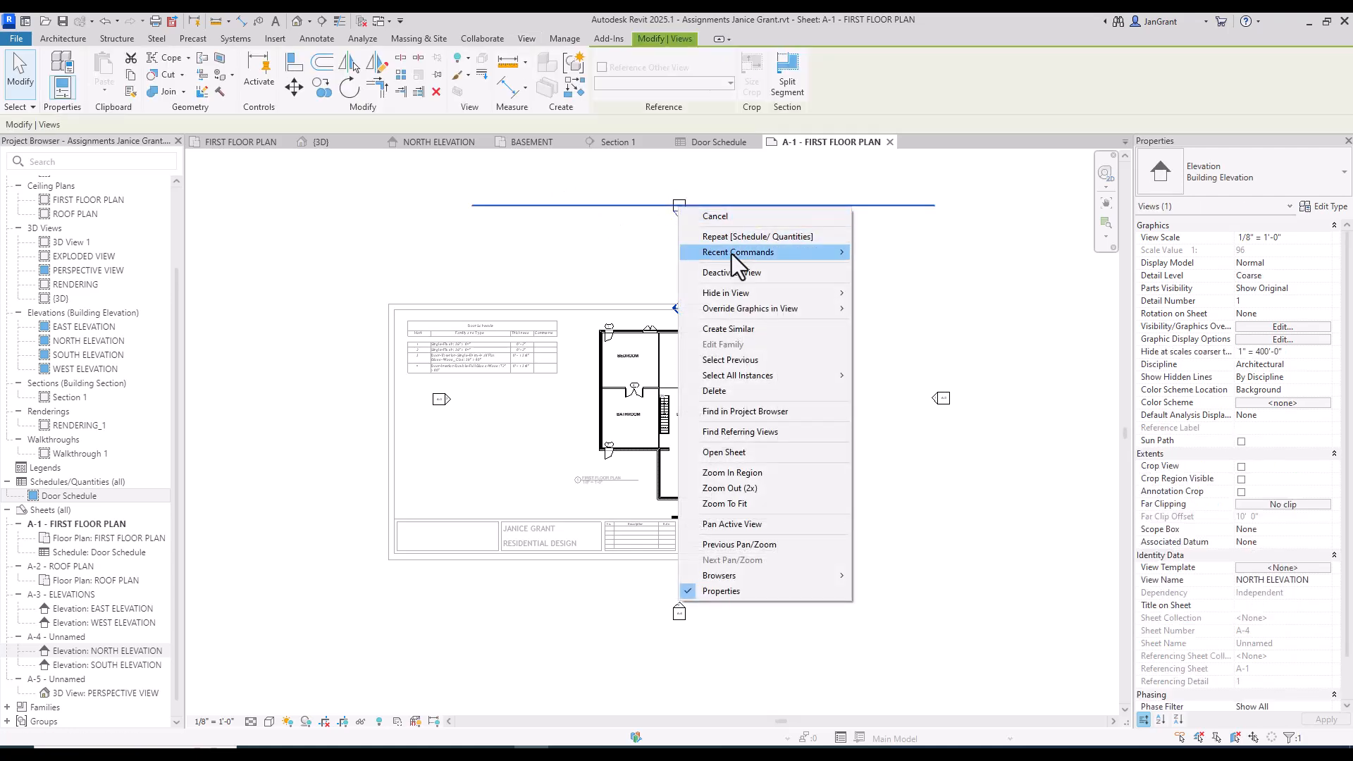
{"action": "mouse_move", "coordinate": [775, 294]}
{"action": "left_click", "coordinate": [898, 311]}
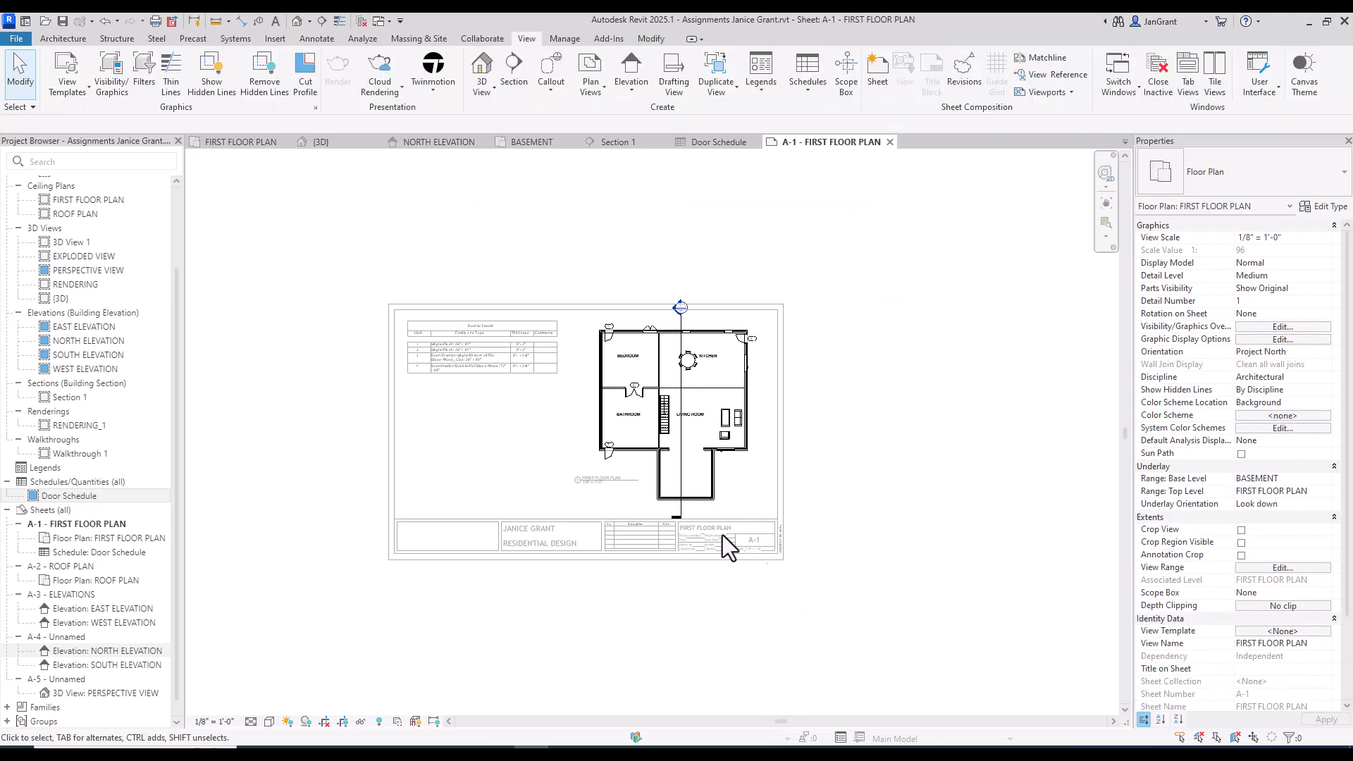
{"action": "scroll", "coordinate": [551, 462], "scroll_direction": "up", "scroll_amount": 2}
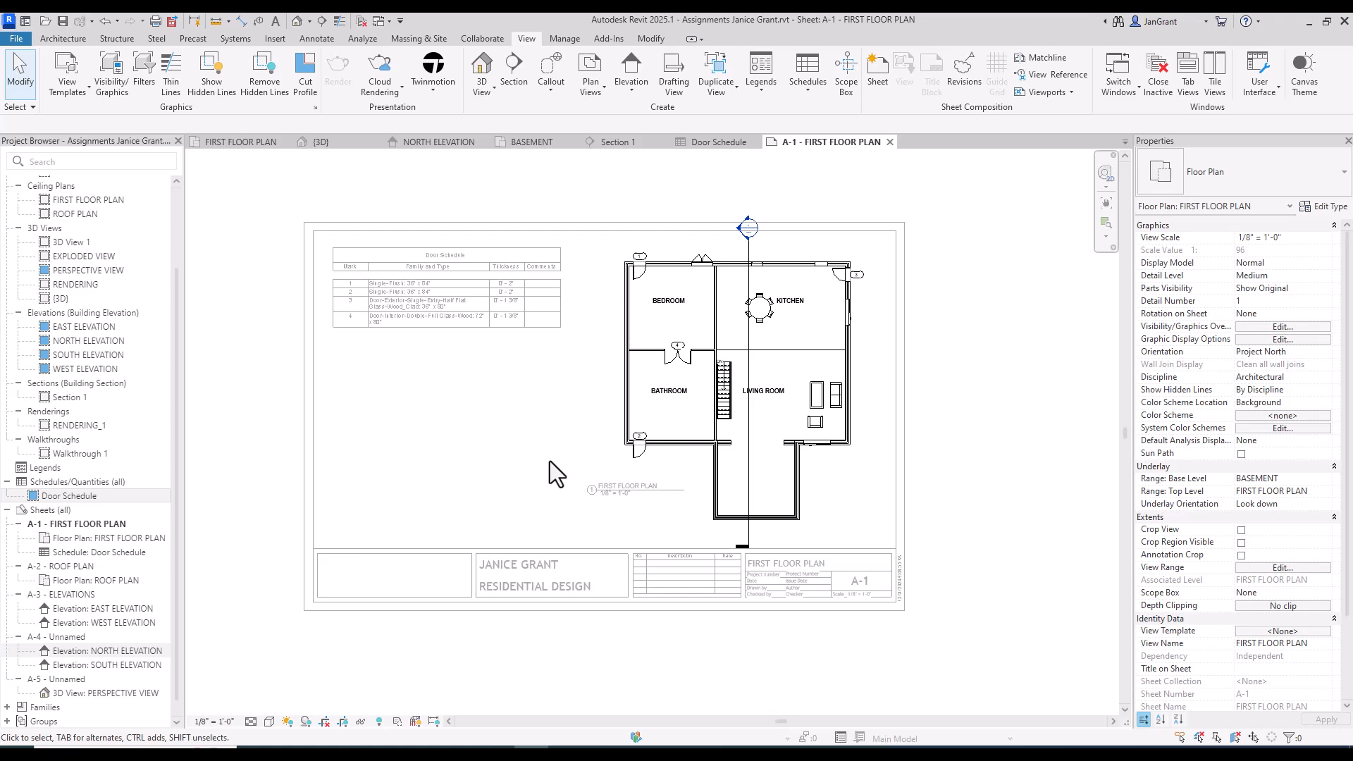
{"action": "scroll", "coordinate": [550, 461], "scroll_direction": "down", "scroll_amount": 1}
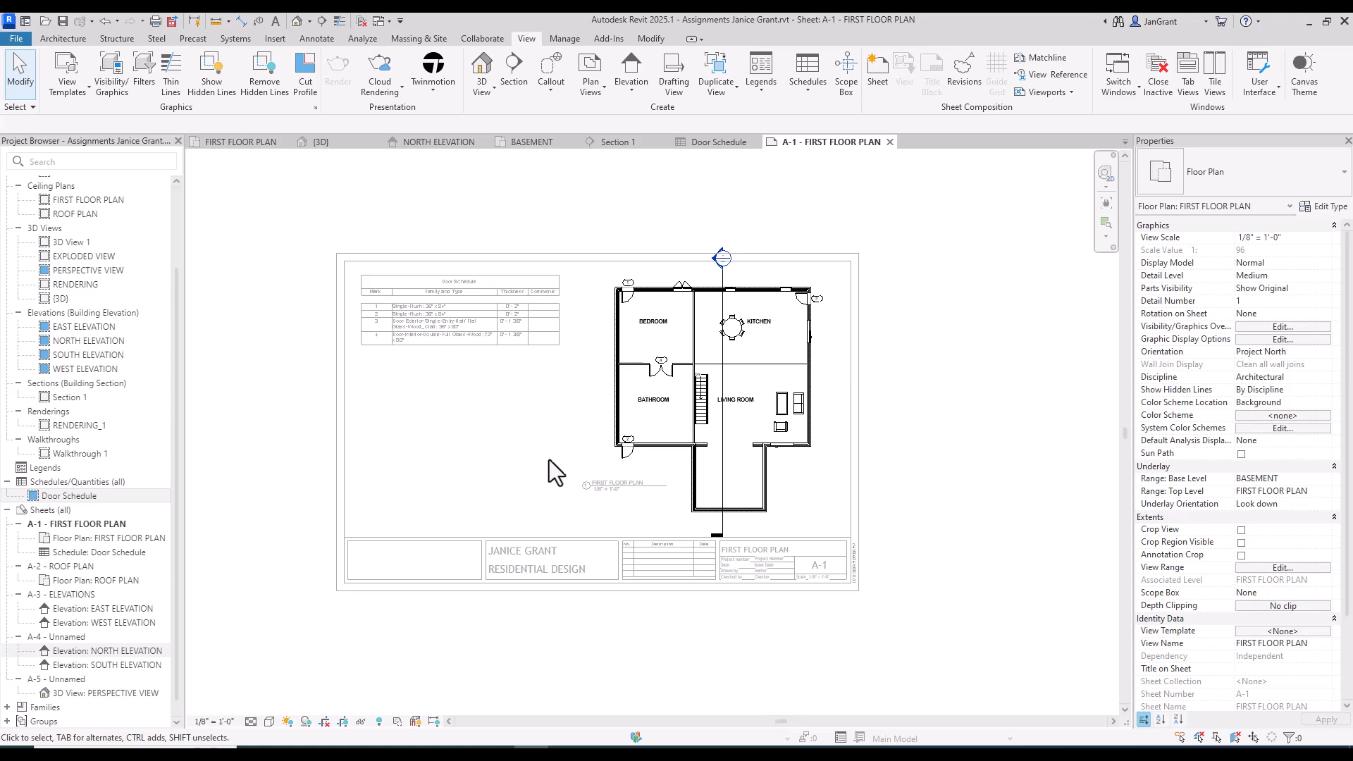
{"action": "double_click", "coordinate": [282, 435]}
{"action": "scroll", "coordinate": [478, 397], "scroll_direction": "up", "scroll_amount": 1}
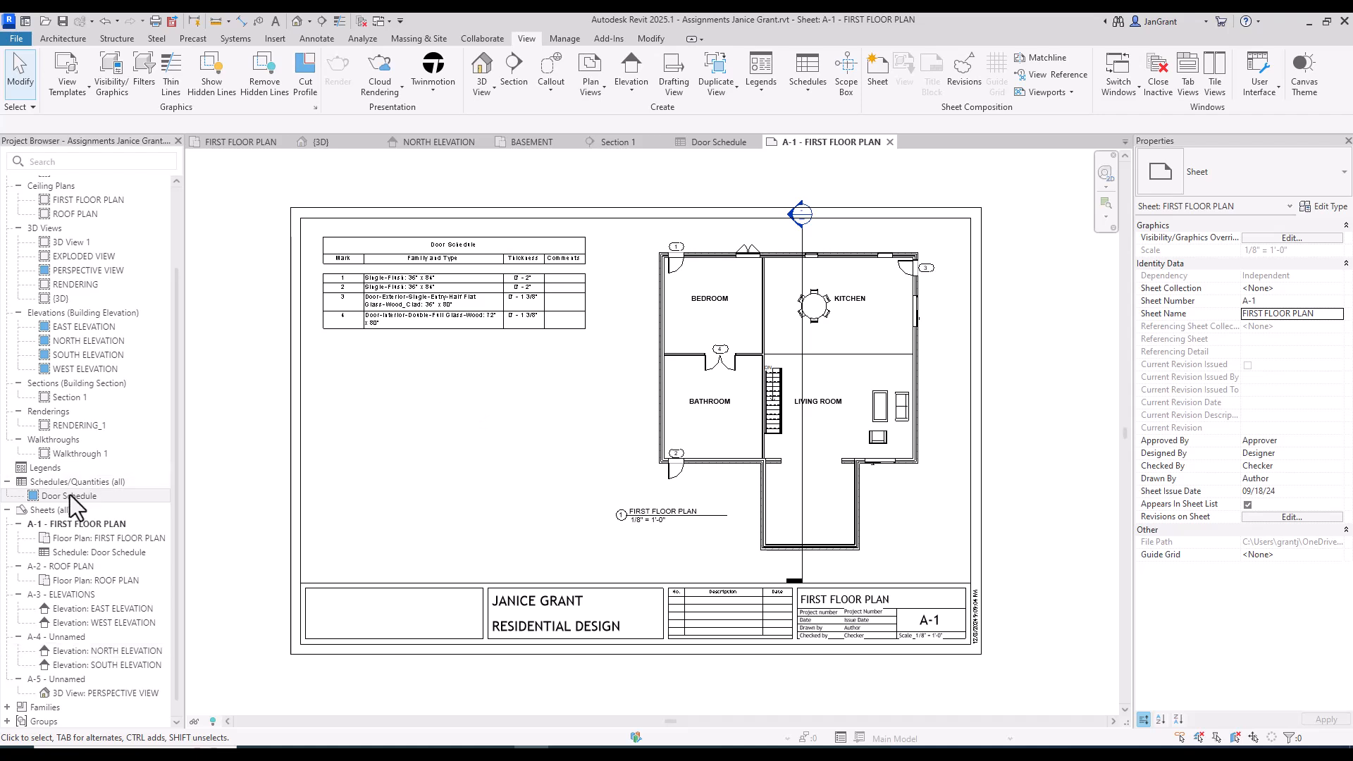
{"action": "scroll", "coordinate": [440, 392], "scroll_direction": "down", "scroll_amount": 1}
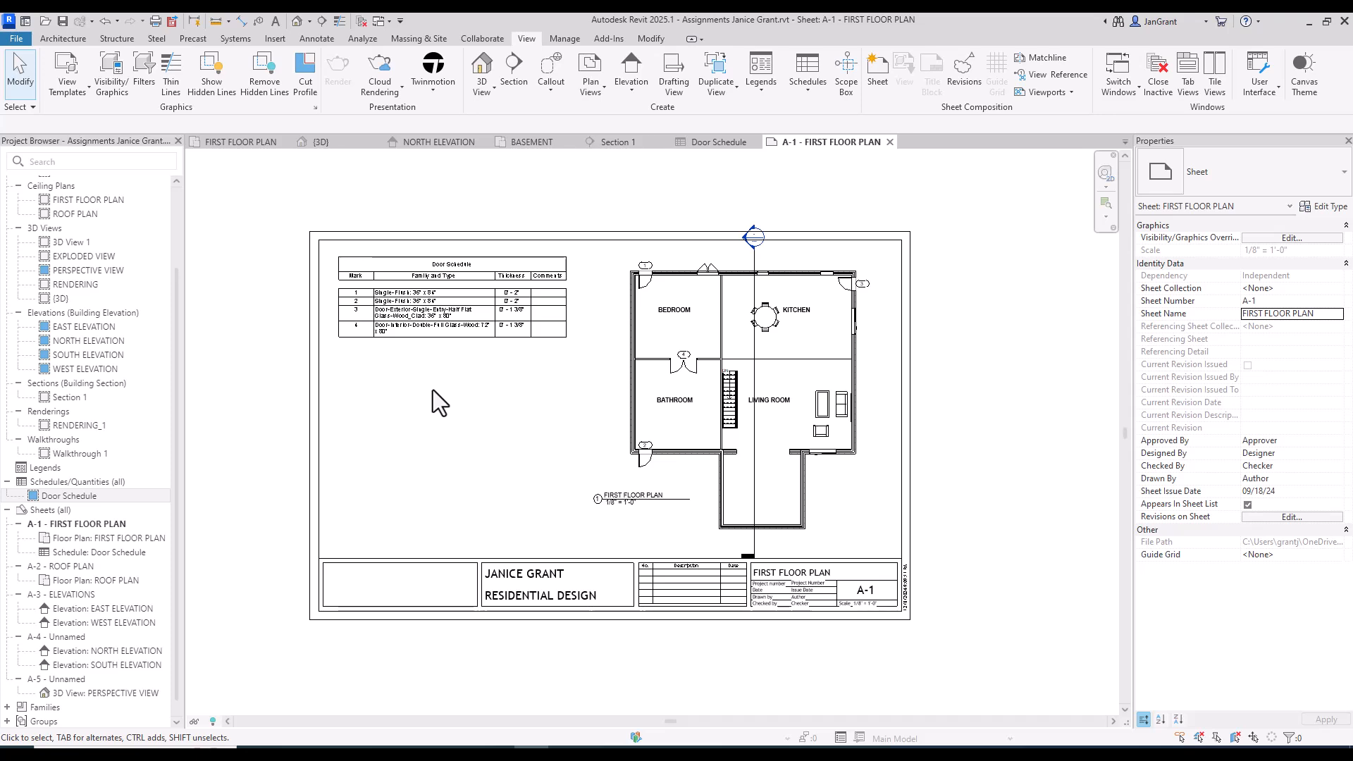
{"action": "scroll", "coordinate": [758, 244], "scroll_direction": "up", "scroll_amount": 2}
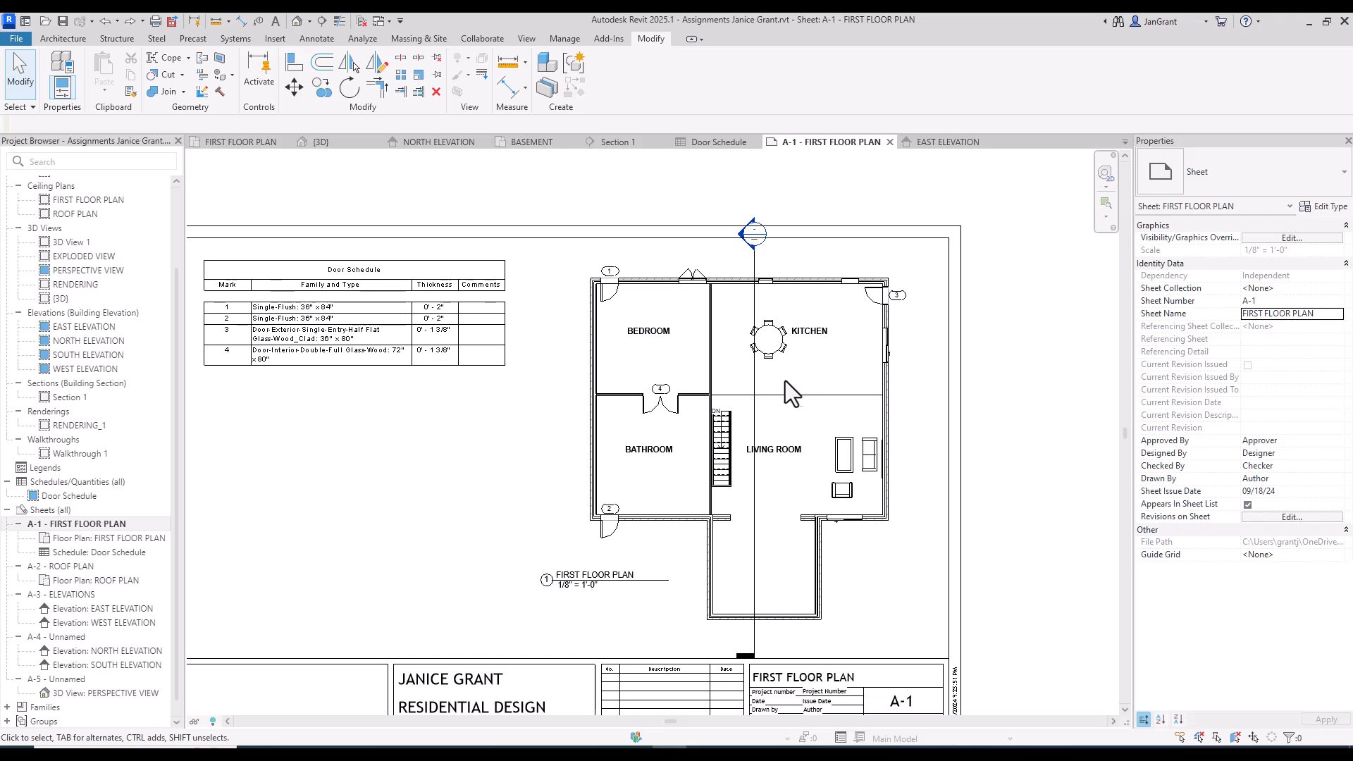
Activate the floor plan viewport and move the section line's head end down, closer to the kitchen's upper exterior wall.
{"action": "double_click", "coordinate": [810, 365]}
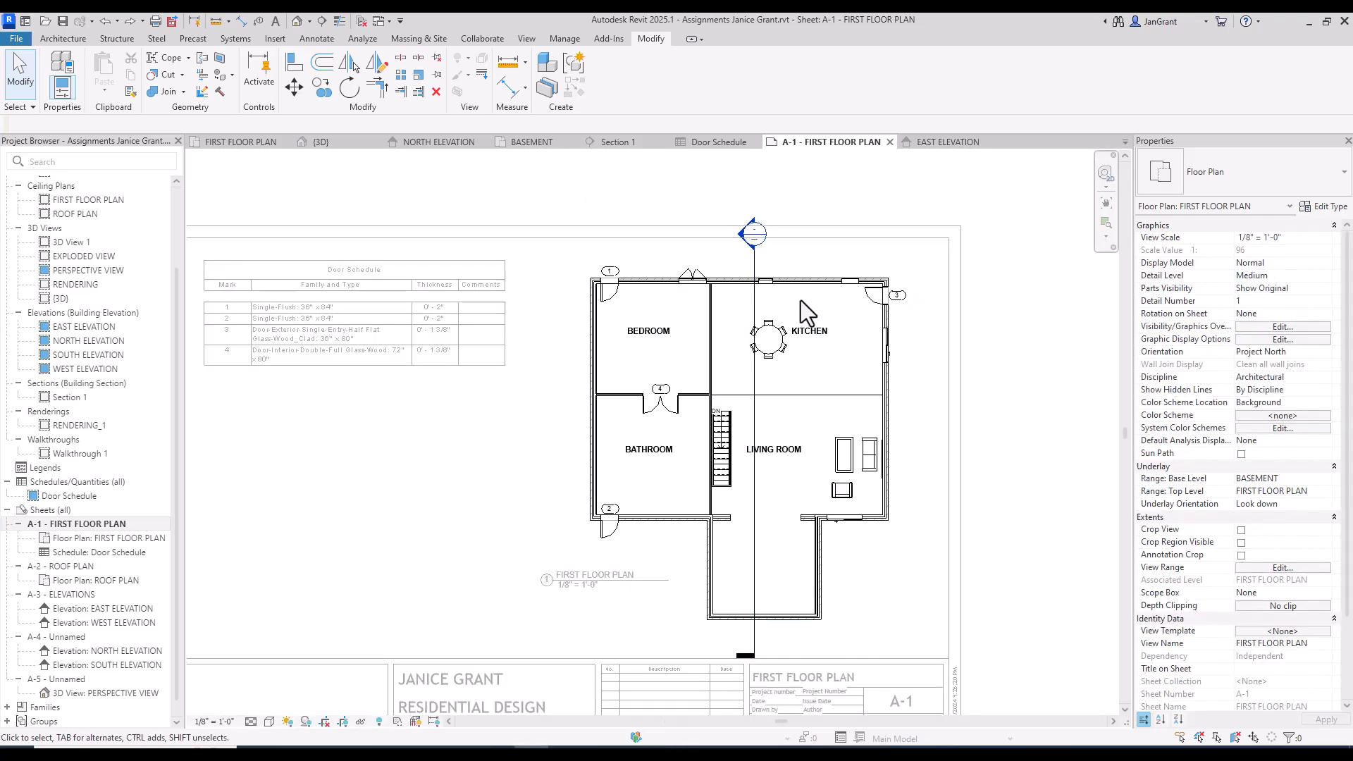
{"action": "left_click", "coordinate": [755, 319]}
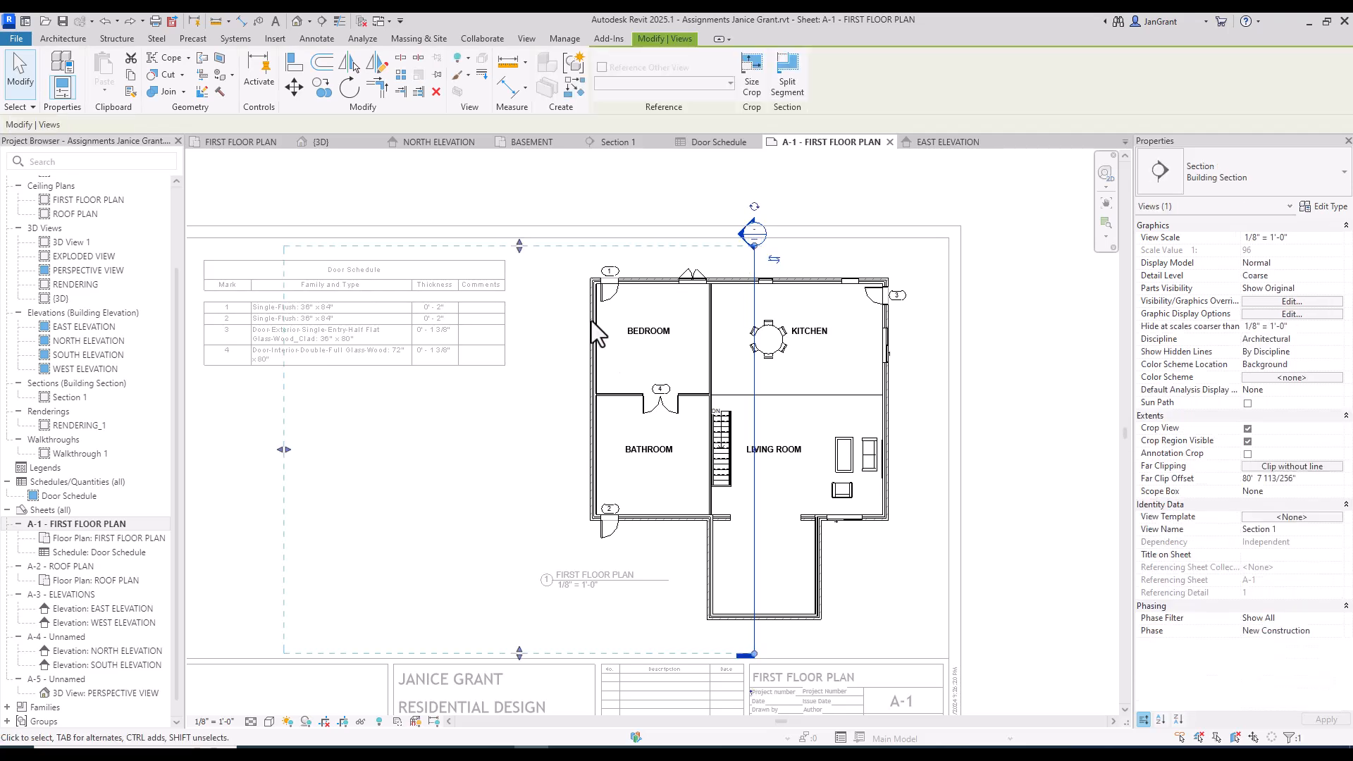
{"action": "left_click", "coordinate": [756, 255]}
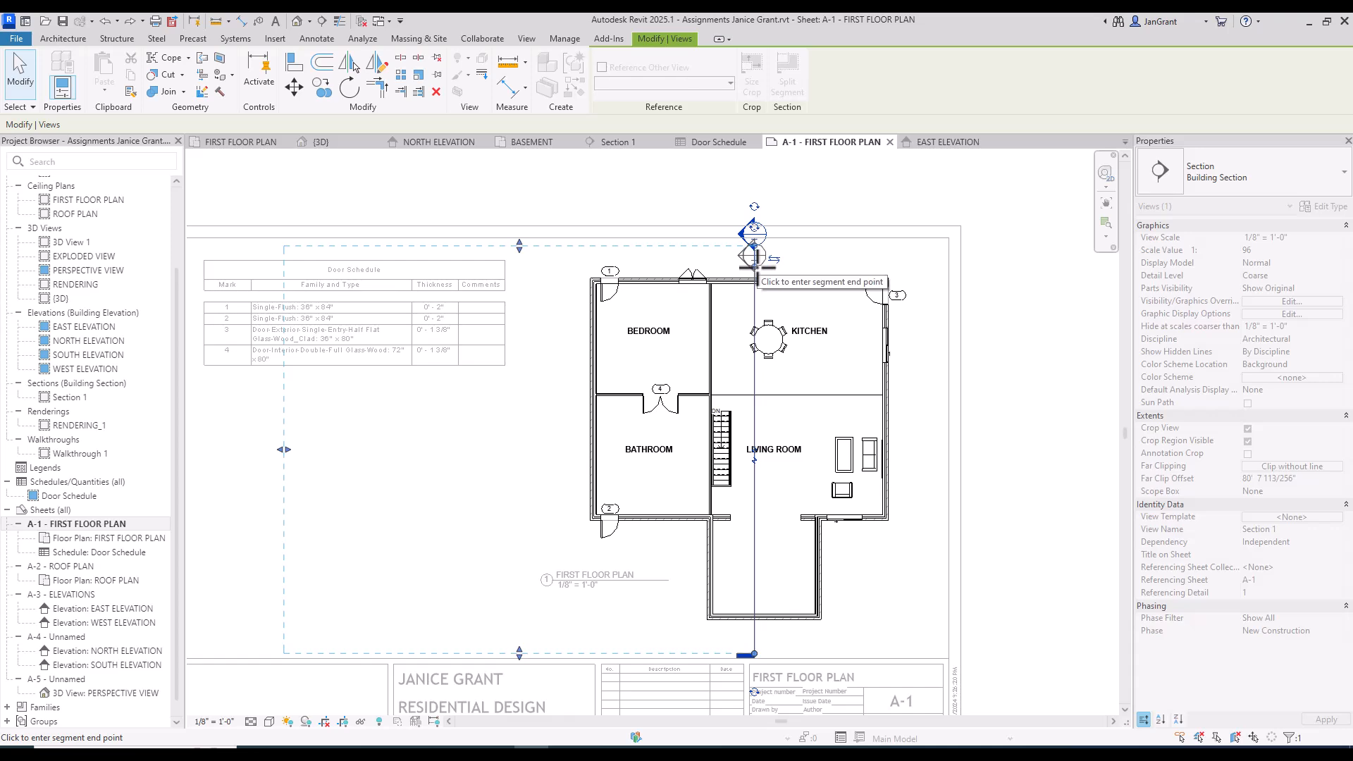
{"action": "key", "text": "Escape"}
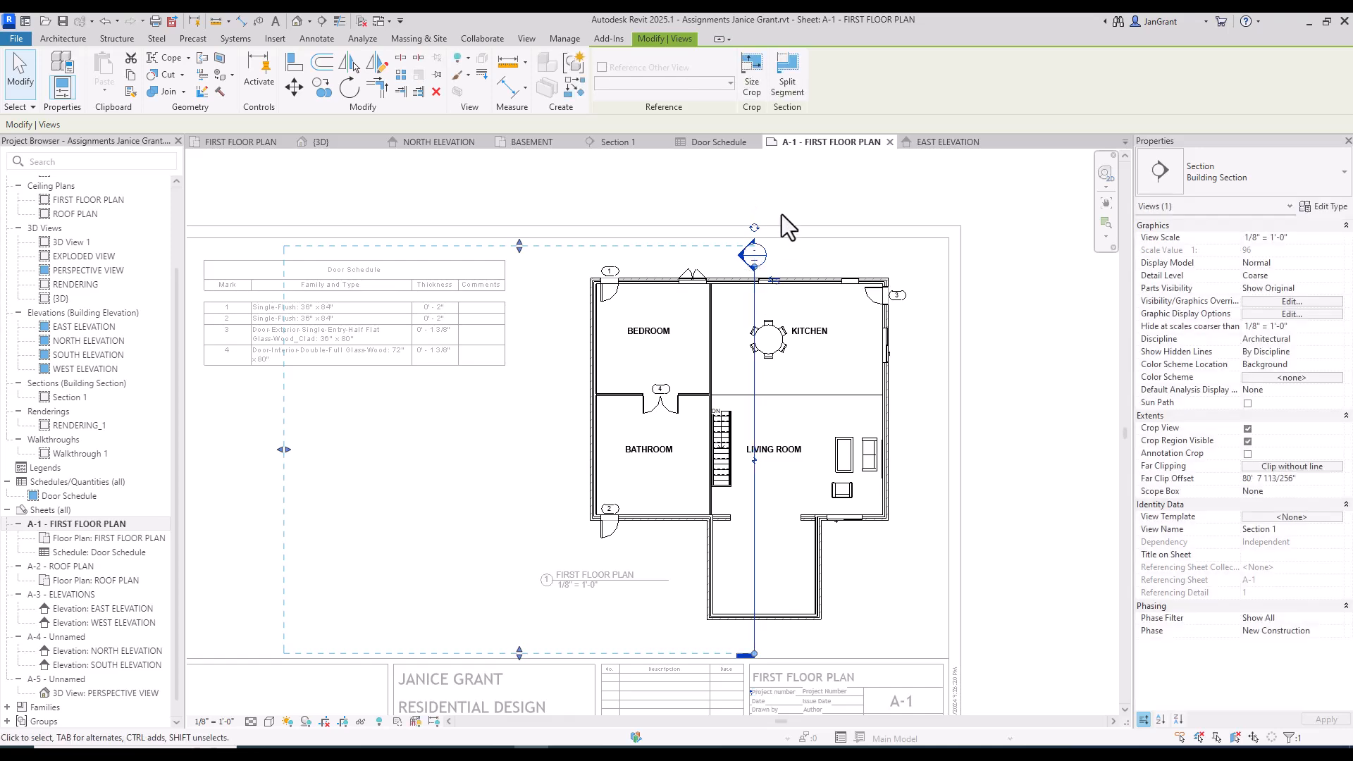
Shorten the section line's tail end to just below the plan's lowest wall, and deactivate the viewport.
{"action": "left_click", "coordinate": [754, 654]}
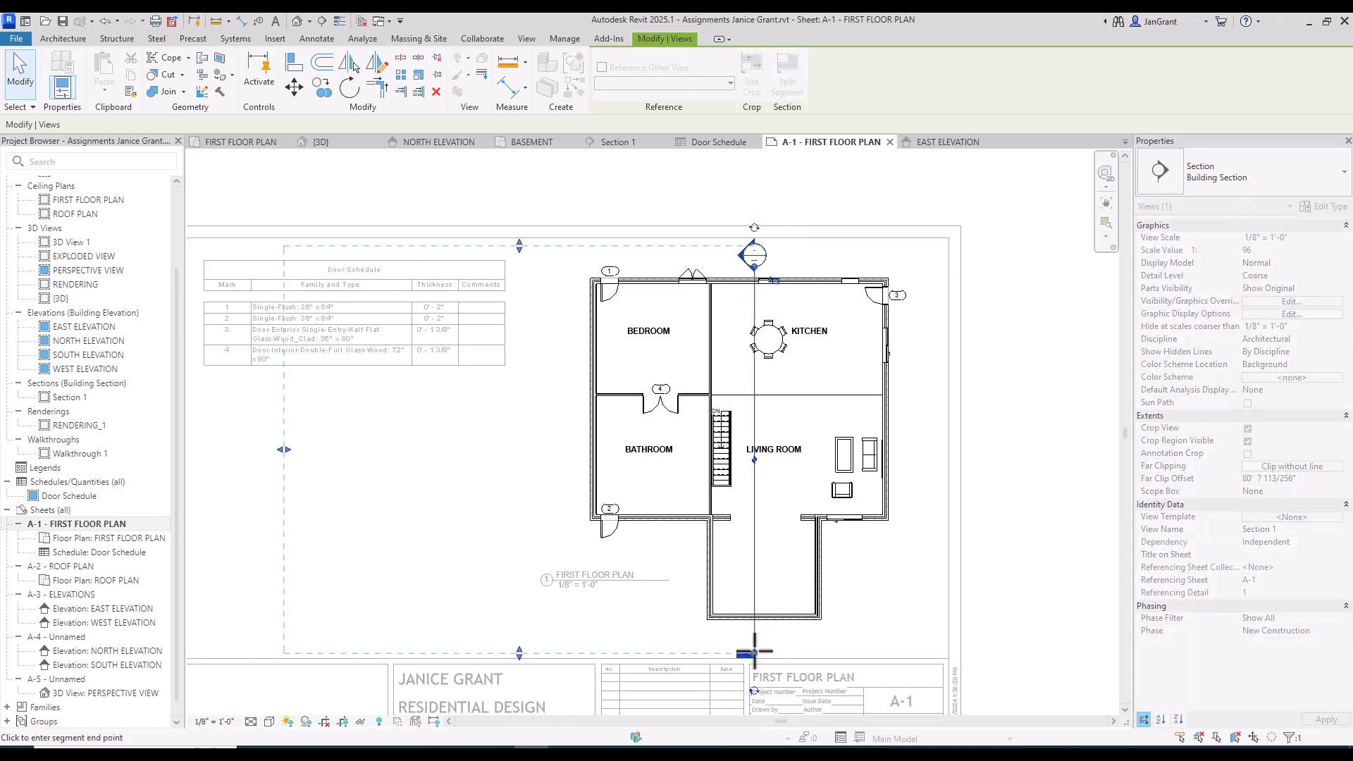
{"action": "left_click", "coordinate": [759, 631]}
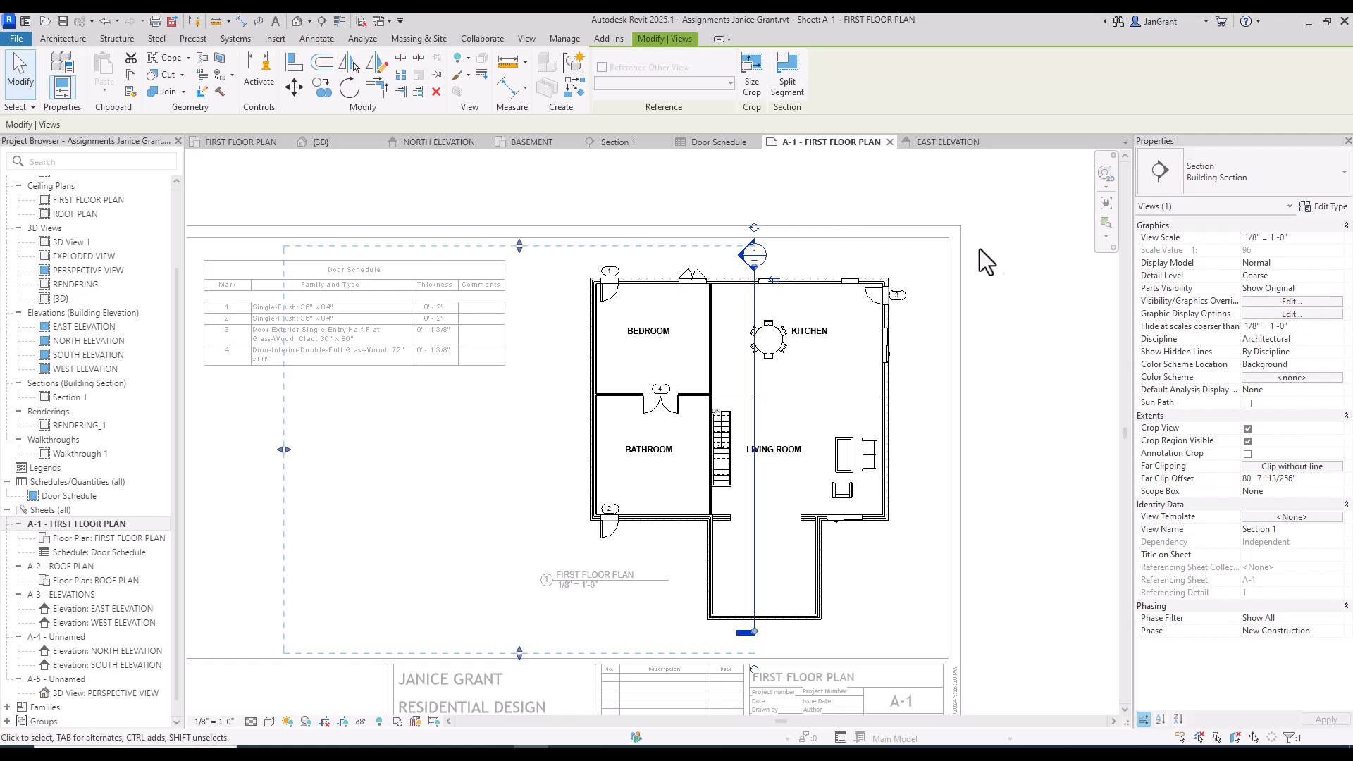
{"action": "double_click", "coordinate": [1042, 376]}
{"action": "scroll", "coordinate": [1029, 388], "scroll_direction": "down", "scroll_amount": 2}
{"action": "left_click", "coordinate": [350, 473]}
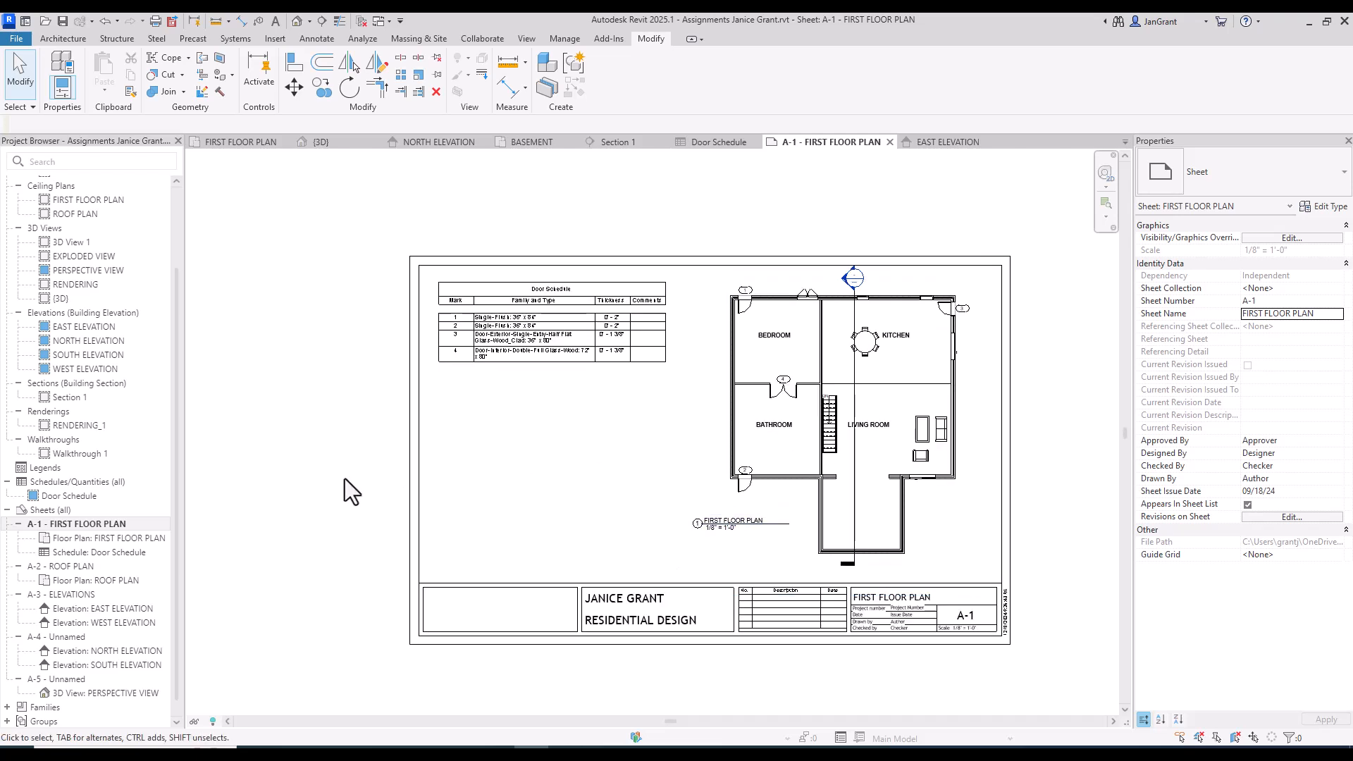
{"action": "middle_click_drag", "start_coordinate": [348, 480], "coordinate": [299, 458]}
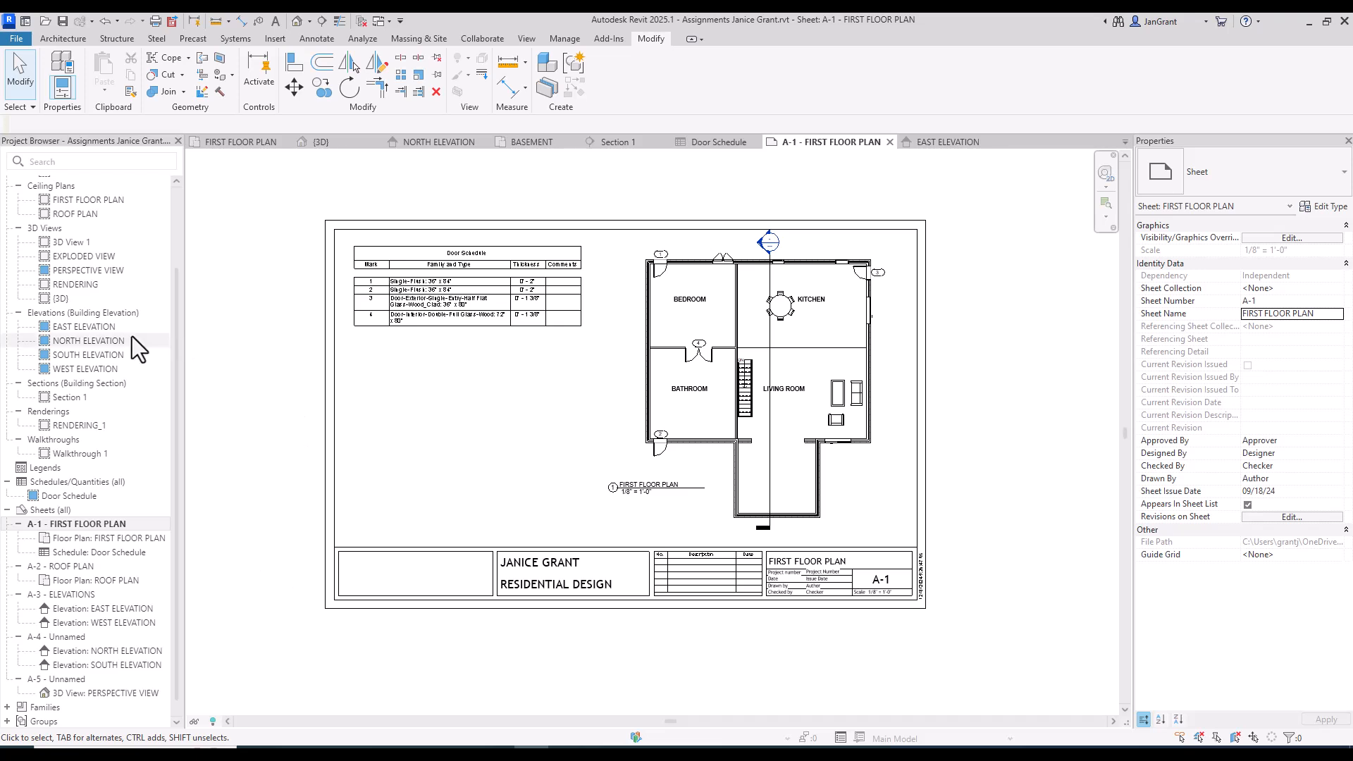
Open the EAST ELEVATION view and set its visual style to Hidden Line.
{"action": "double_click", "coordinate": [99, 328]}
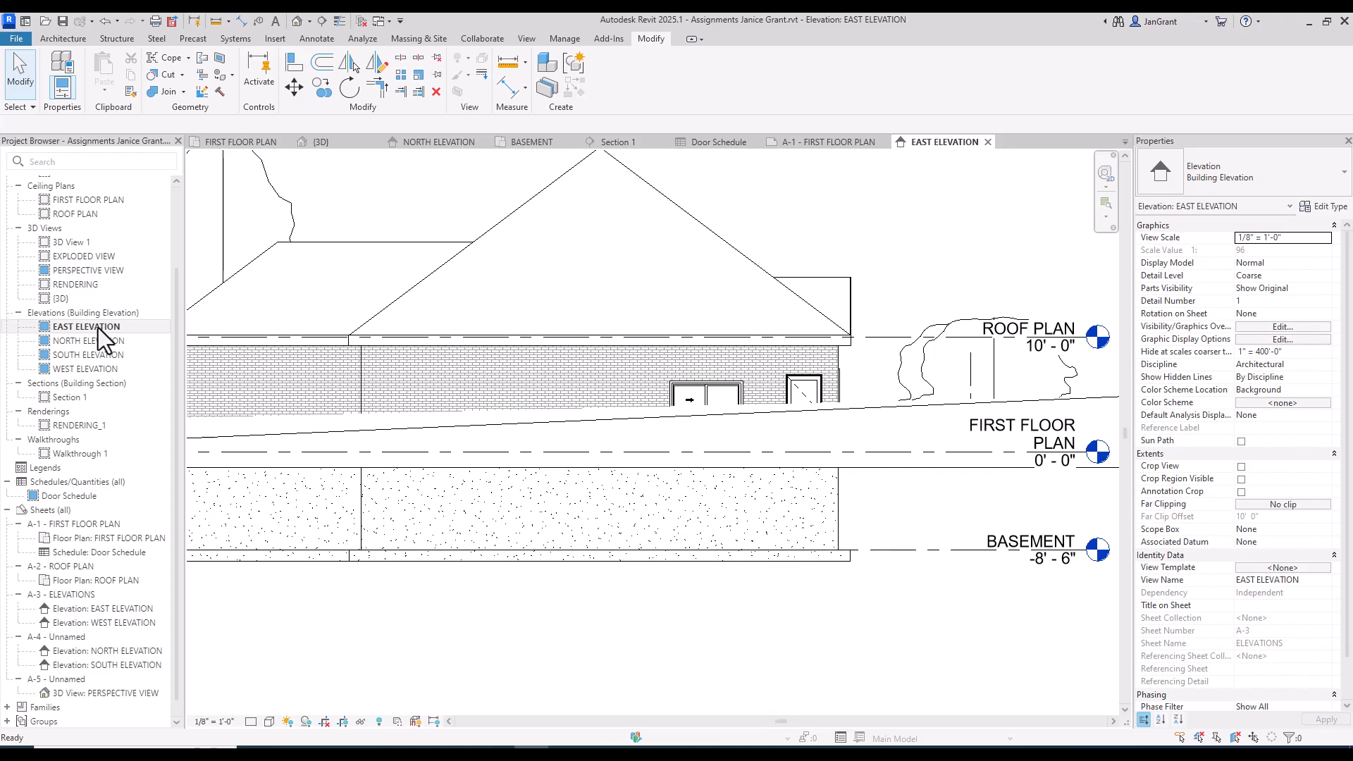
{"action": "scroll", "coordinate": [525, 455], "scroll_direction": "down", "scroll_amount": 3}
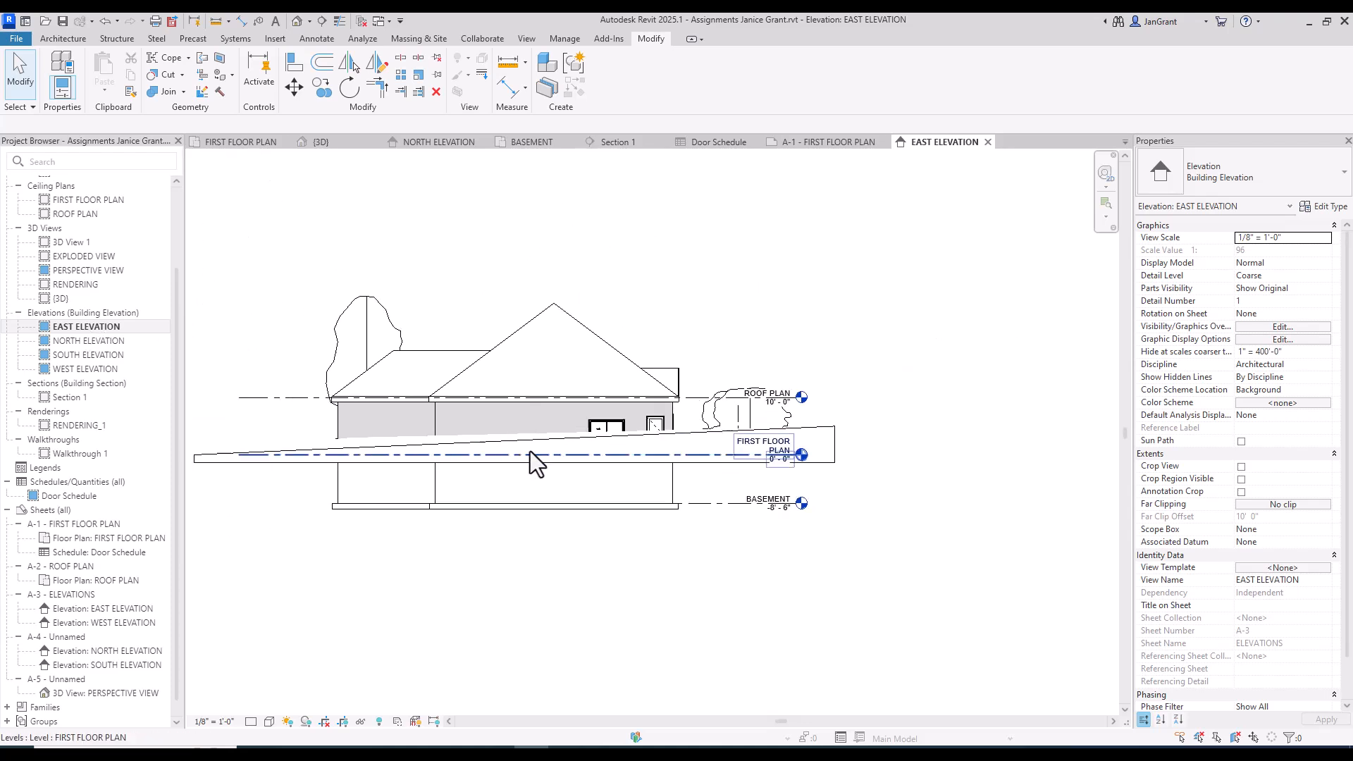
{"action": "scroll", "coordinate": [530, 451], "scroll_direction": "up", "scroll_amount": 1}
{"action": "middle_click_drag", "start_coordinate": [489, 502], "coordinate": [582, 453]}
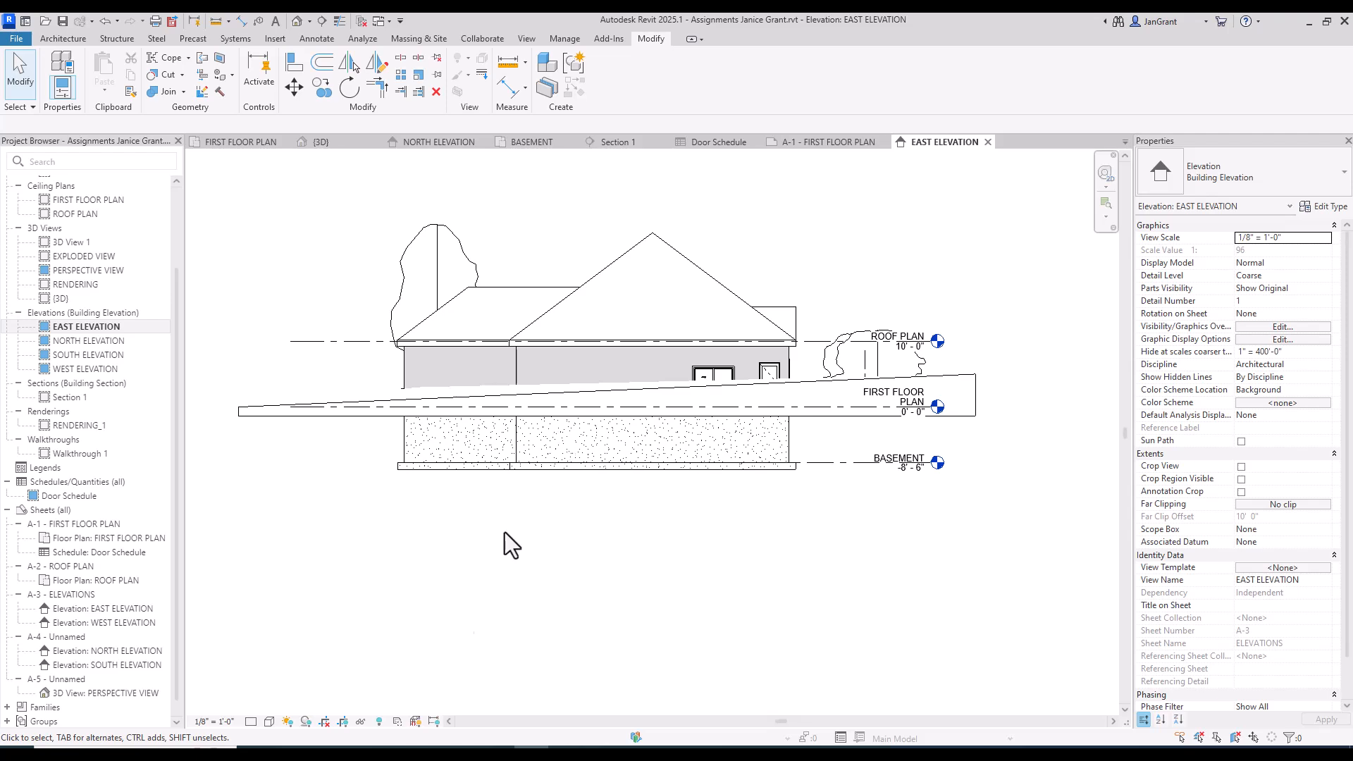
{"action": "left_click", "coordinate": [270, 722]}
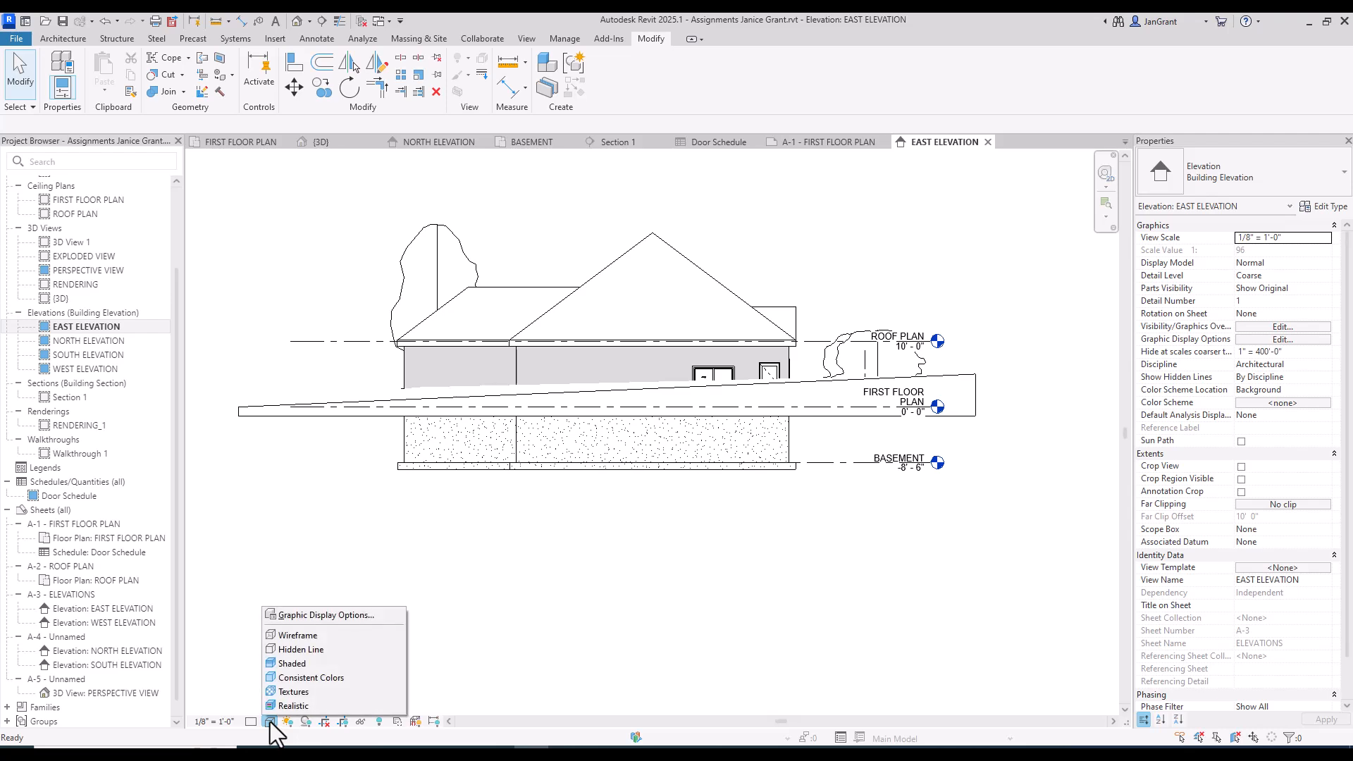
{"action": "left_click", "coordinate": [333, 655]}
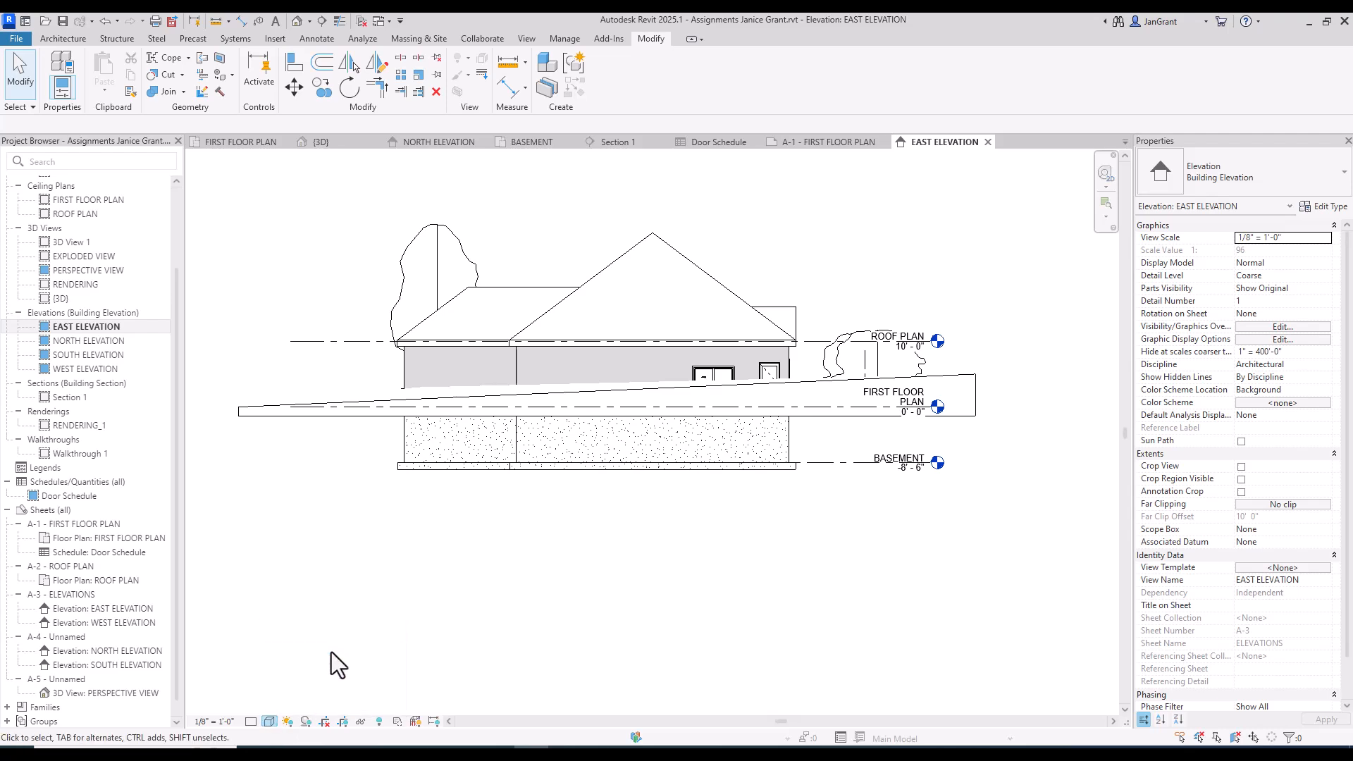
{"action": "left_click", "coordinate": [270, 721]}
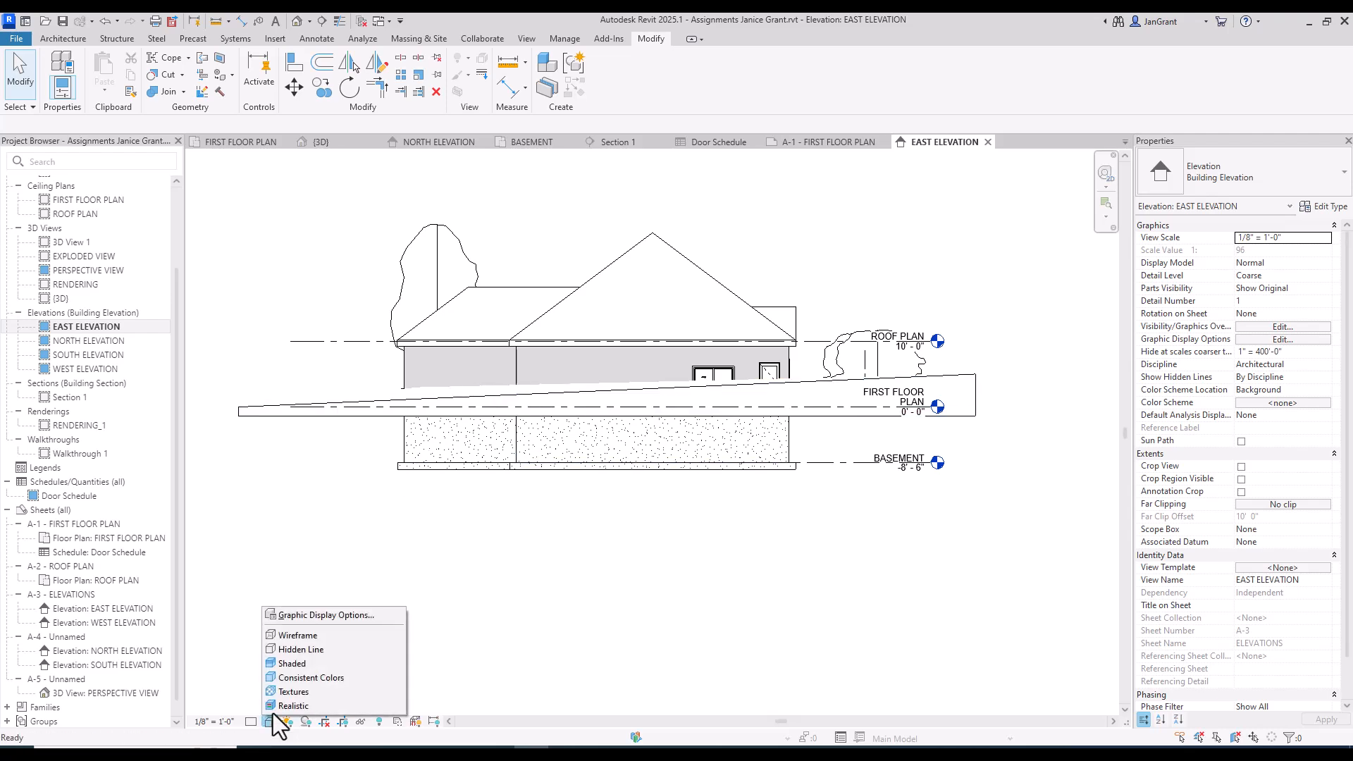
{"action": "left_click", "coordinate": [333, 650]}
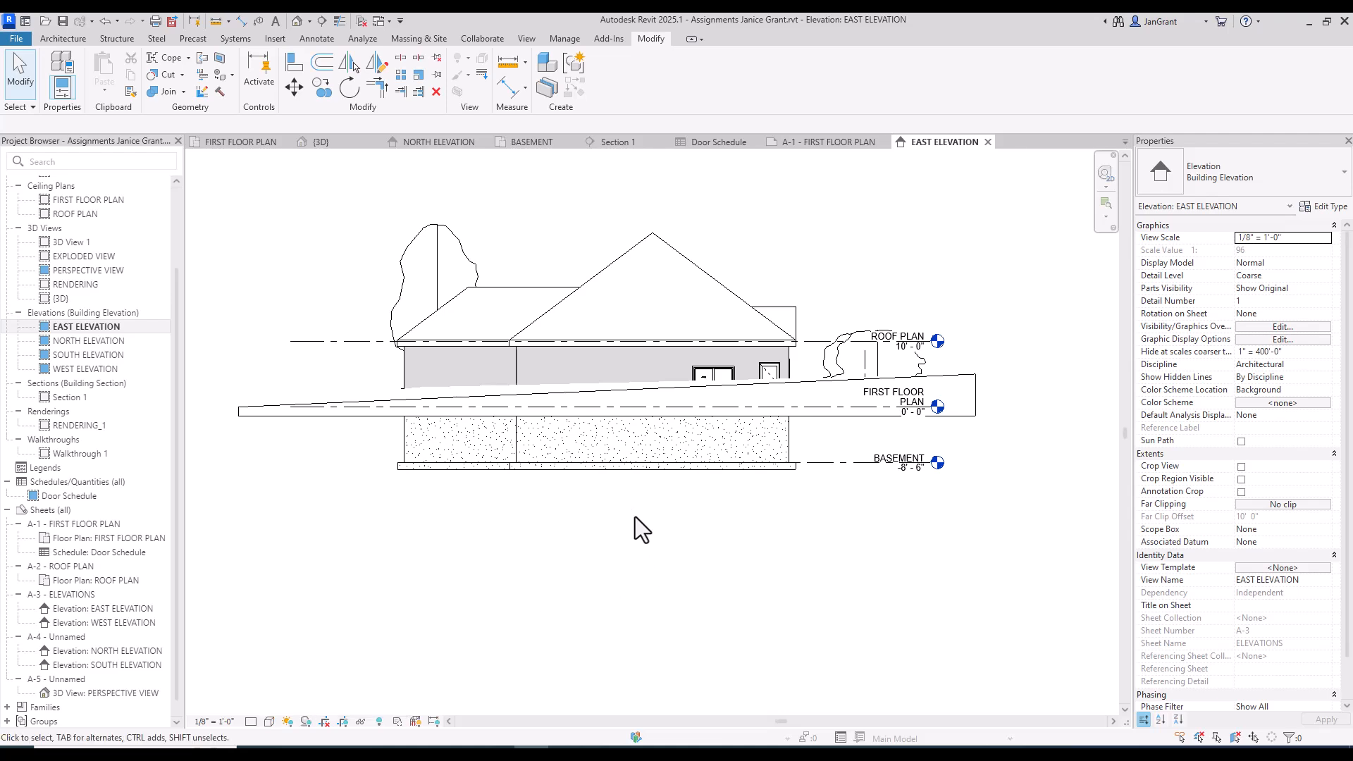
Hide the toposolid category in the east elevation view.
{"action": "left_click", "coordinate": [343, 413]}
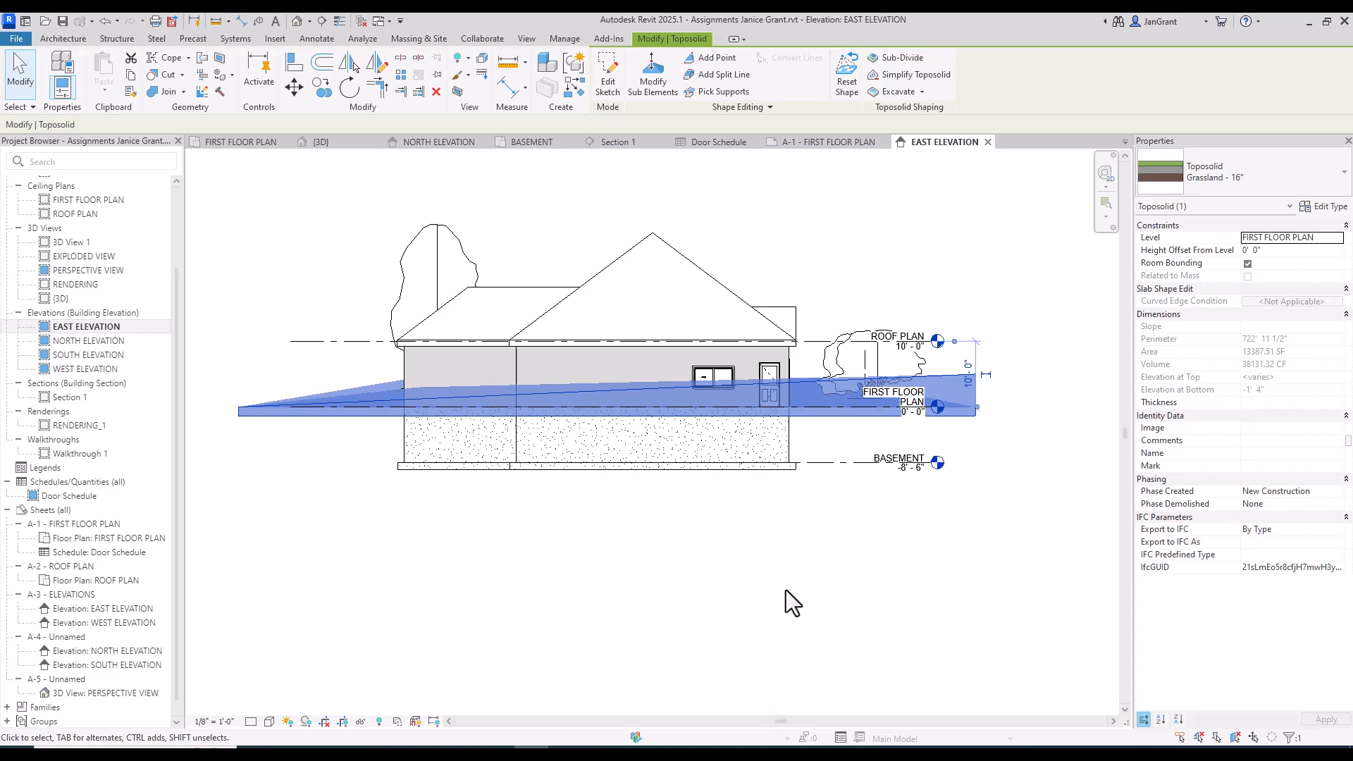
{"action": "right_click", "coordinate": [770, 222]}
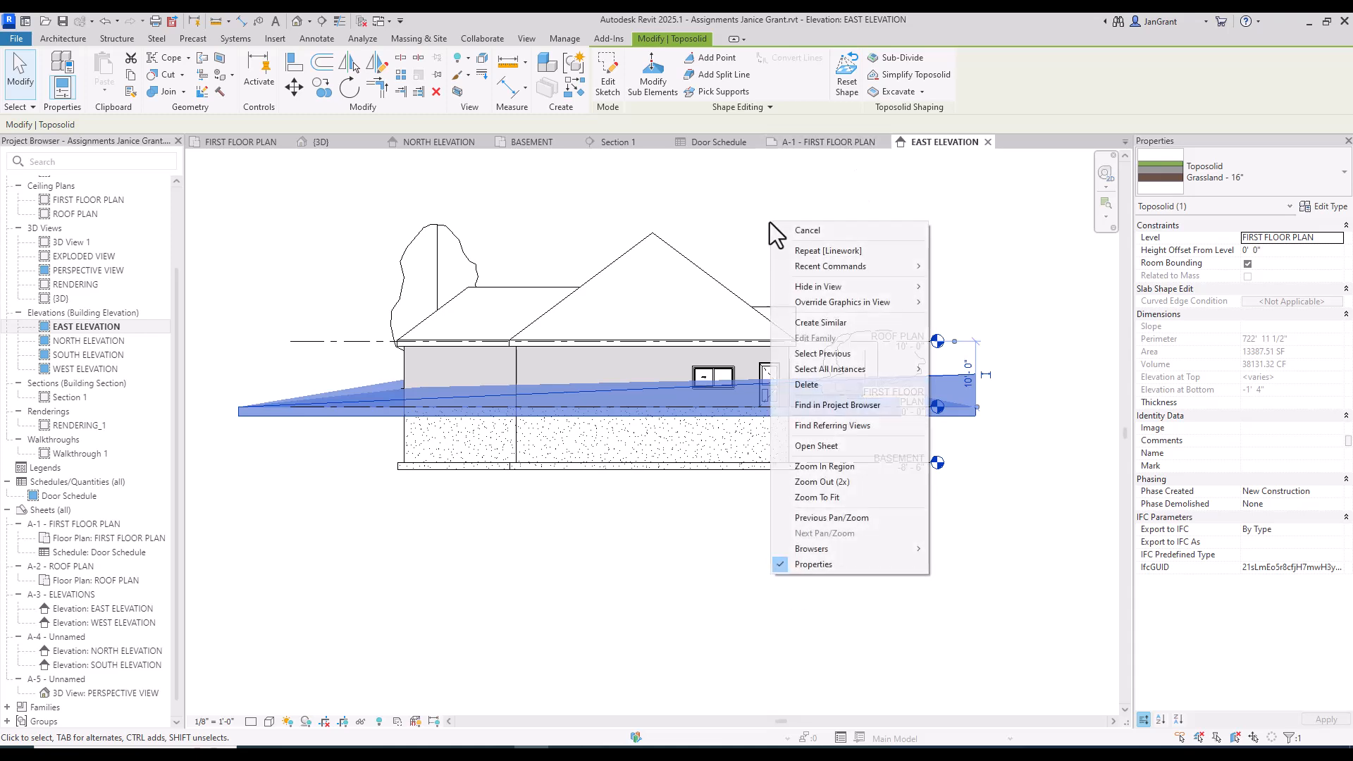
{"action": "mouse_move", "coordinate": [831, 287]}
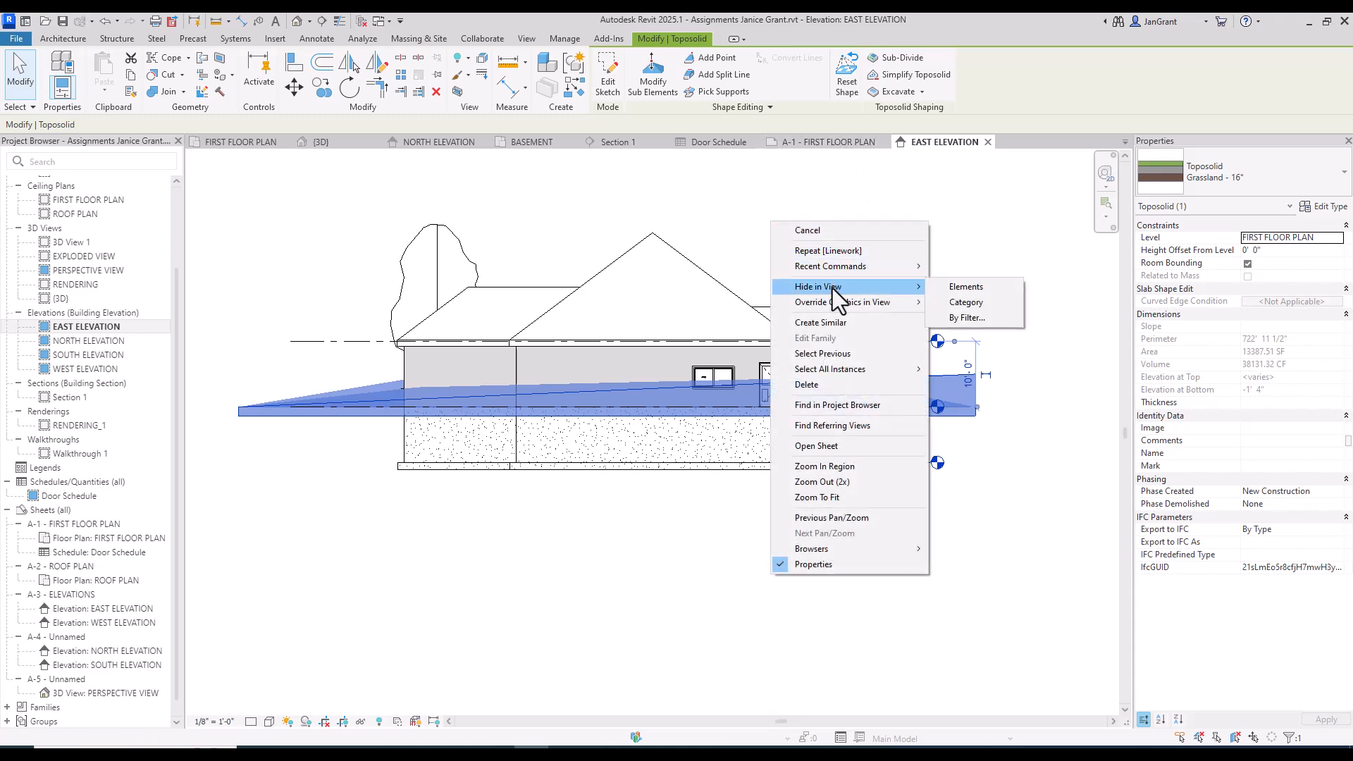
{"action": "left_click", "coordinate": [952, 301]}
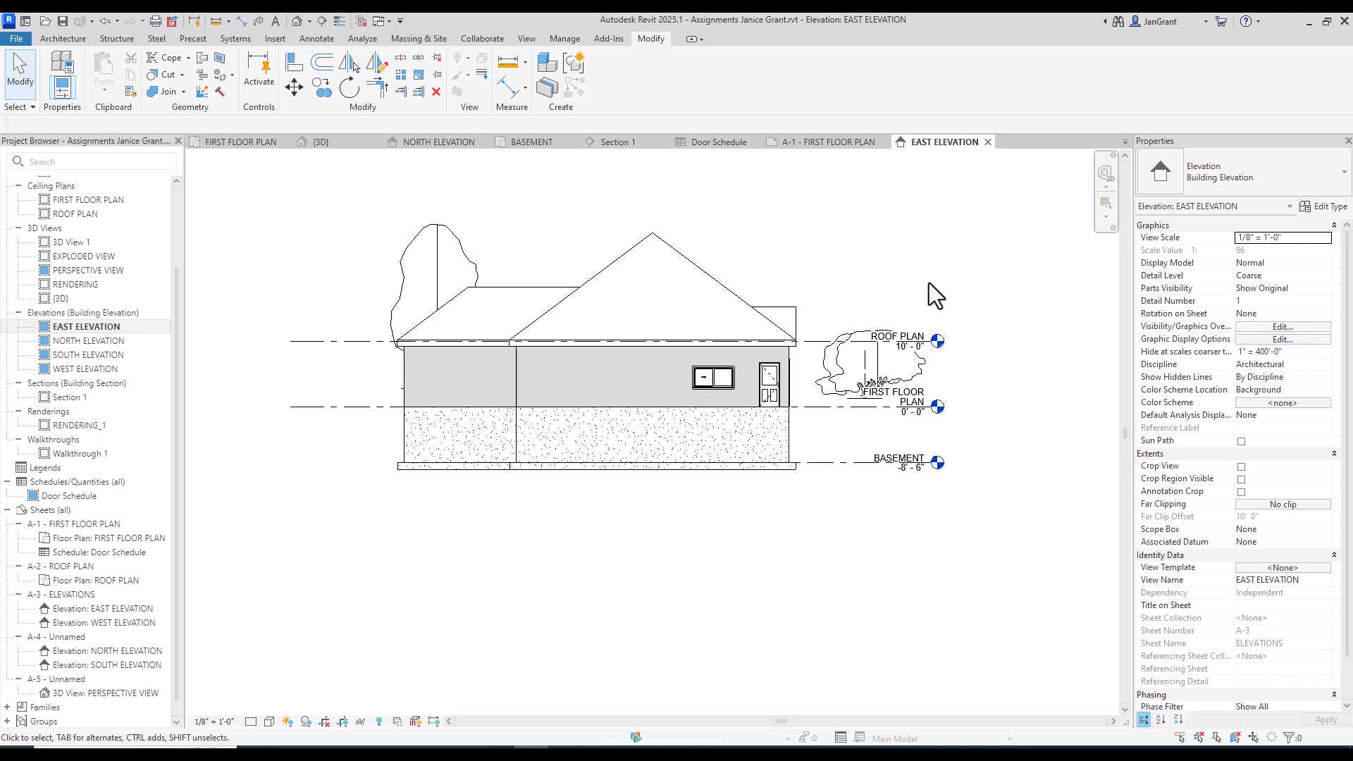
{"action": "scroll", "coordinate": [864, 286], "scroll_direction": "up", "scroll_amount": 2}
{"action": "scroll", "coordinate": [857, 289], "scroll_direction": "down", "scroll_amount": 2}
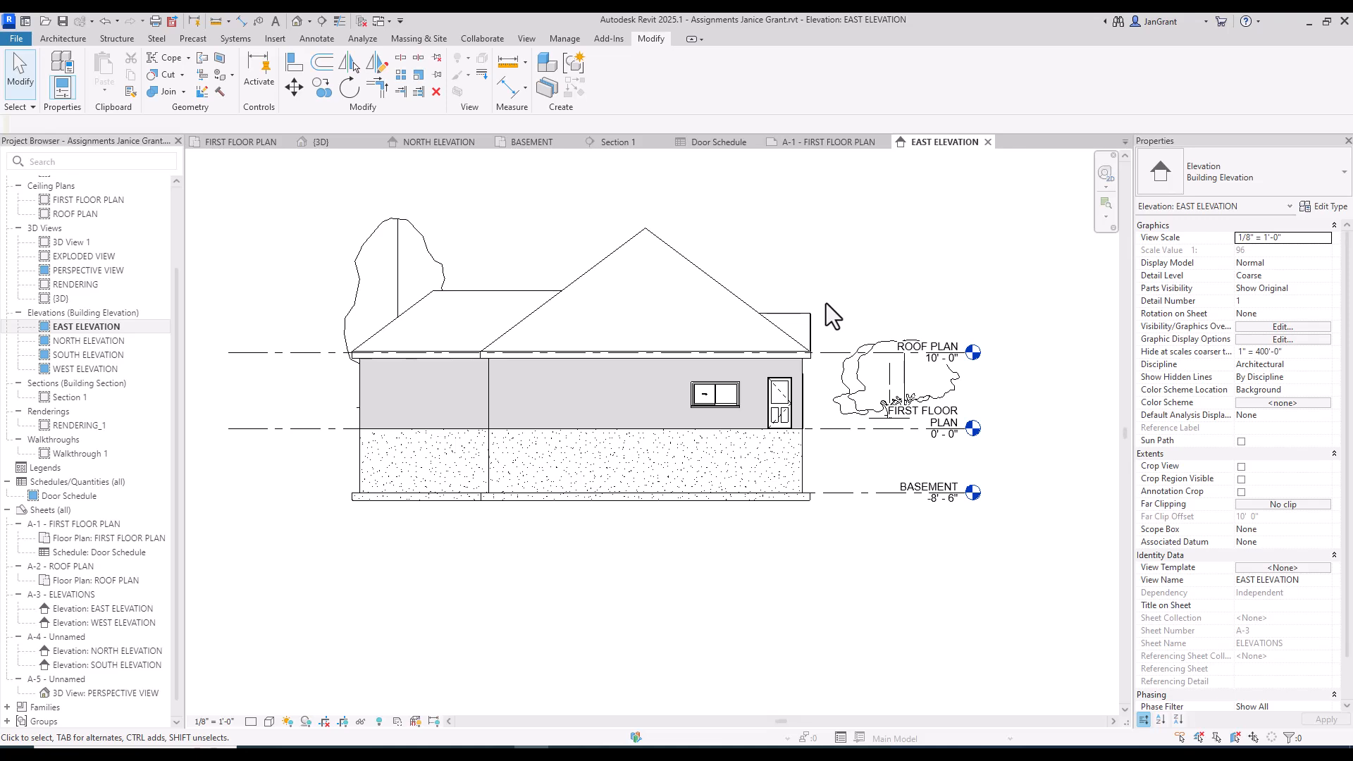
Use Linework with the <Hidden> line style on the bottom edge of the footing under the wide gable section.
{"action": "scroll", "coordinate": [647, 535], "scroll_direction": "up", "scroll_amount": 2}
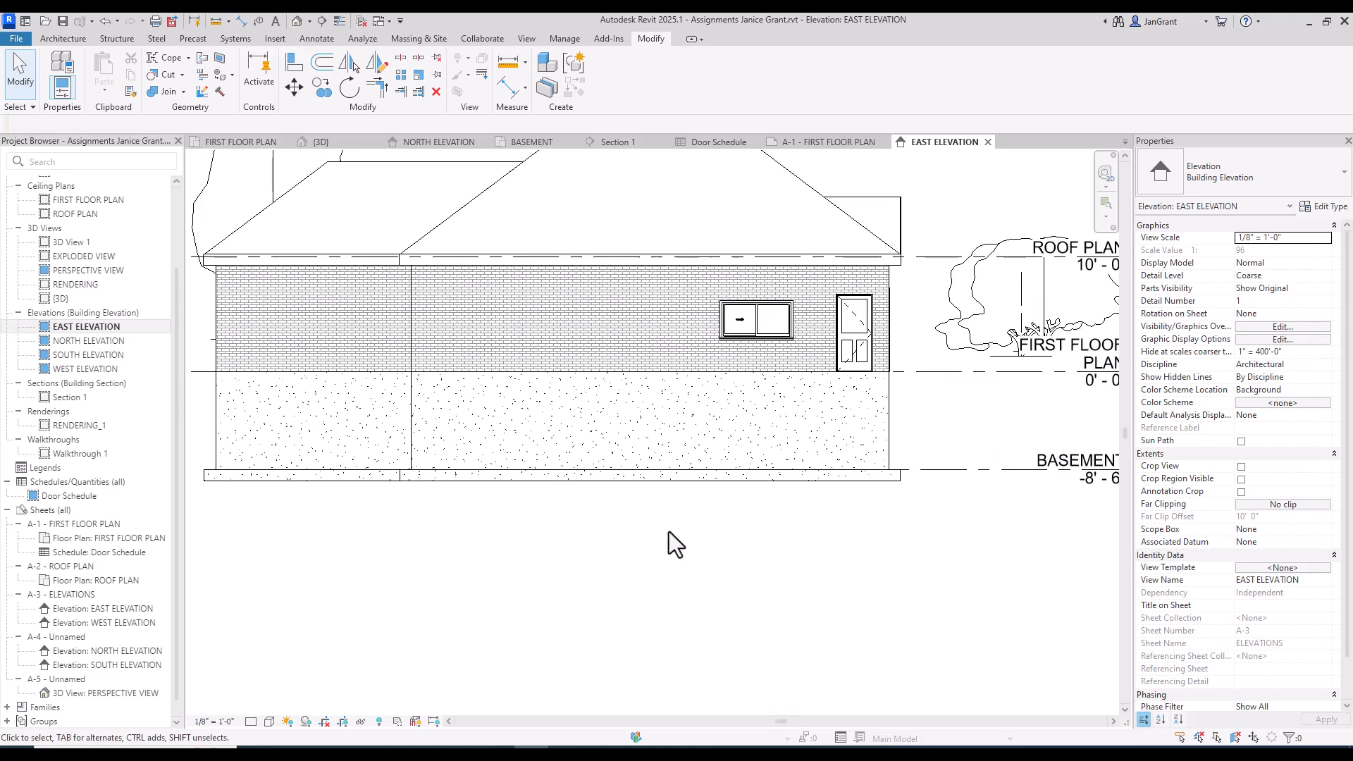
{"action": "scroll", "coordinate": [724, 527], "scroll_direction": "down", "scroll_amount": 1}
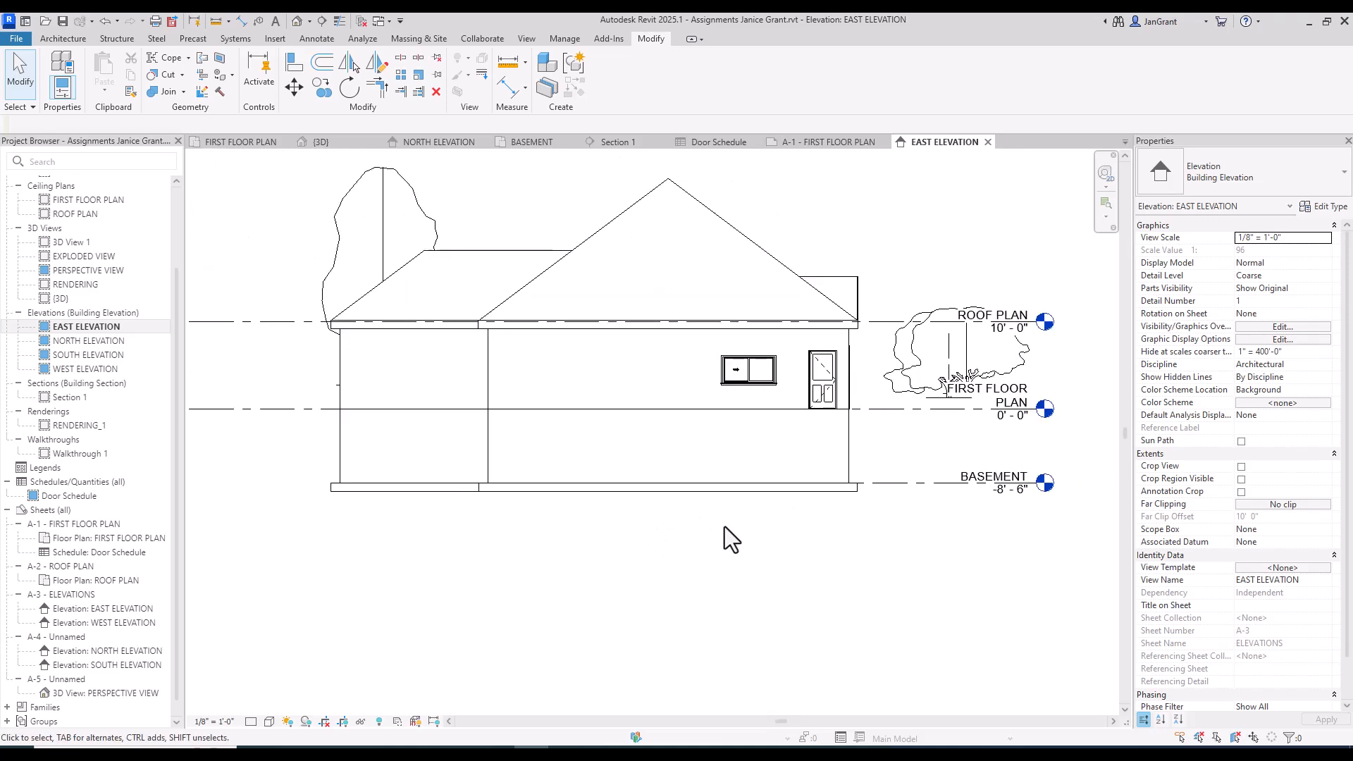
{"action": "scroll", "coordinate": [724, 524], "scroll_direction": "up", "scroll_amount": 1}
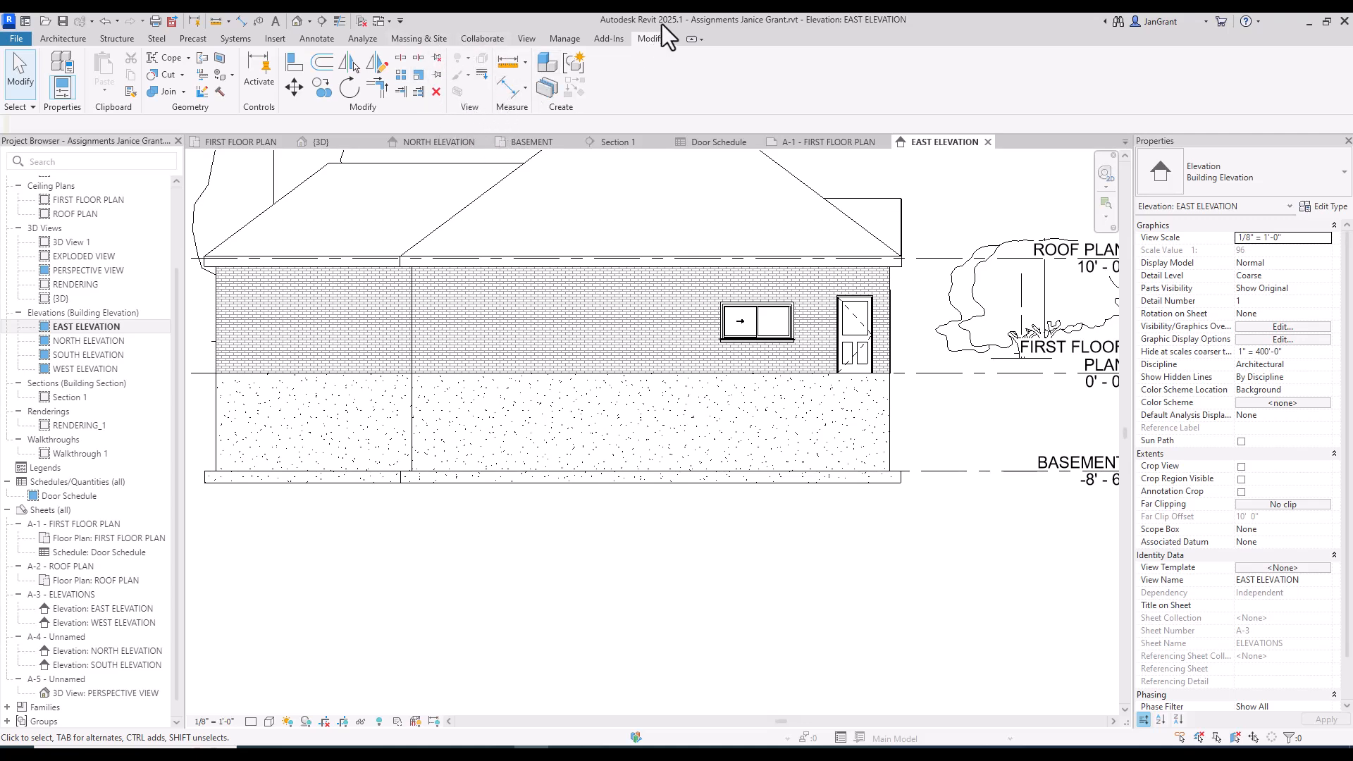
{"action": "left_click", "coordinate": [482, 73]}
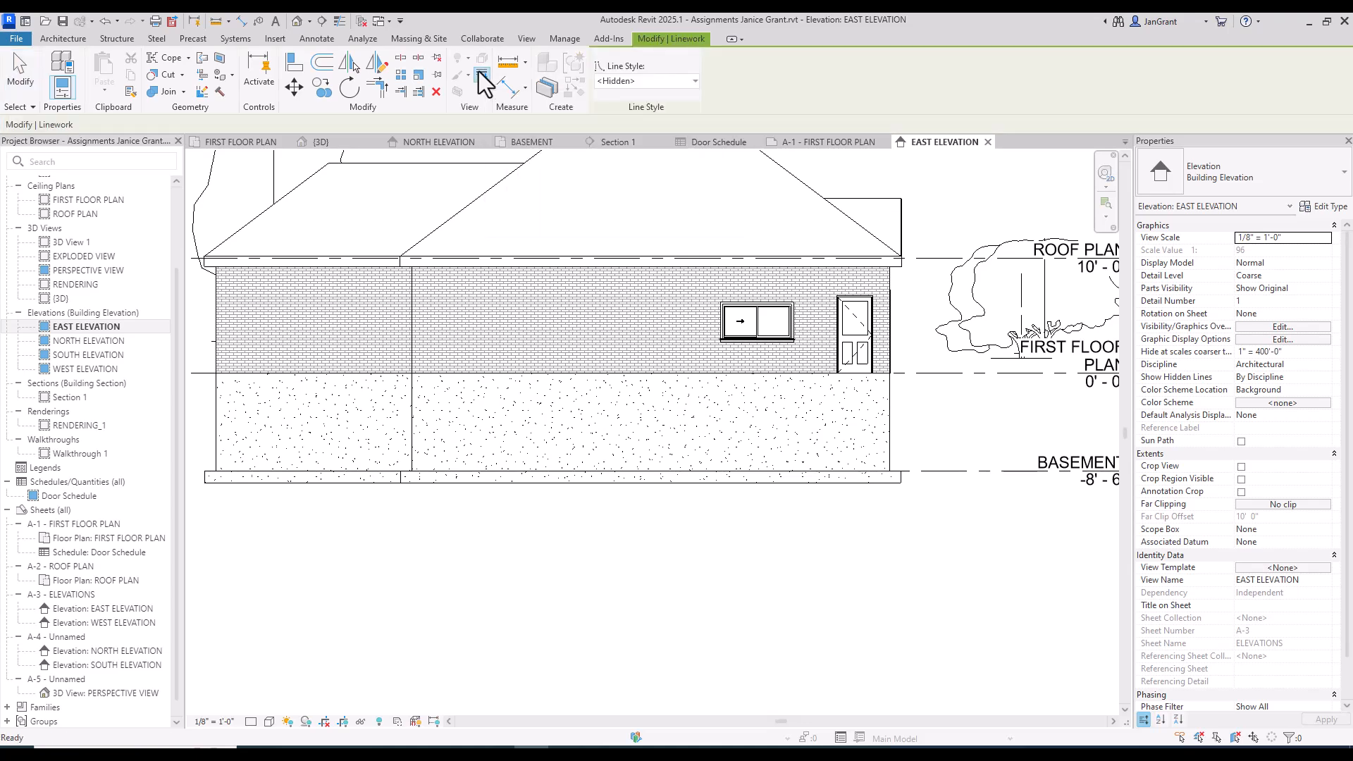
{"action": "left_click", "coordinate": [675, 81]}
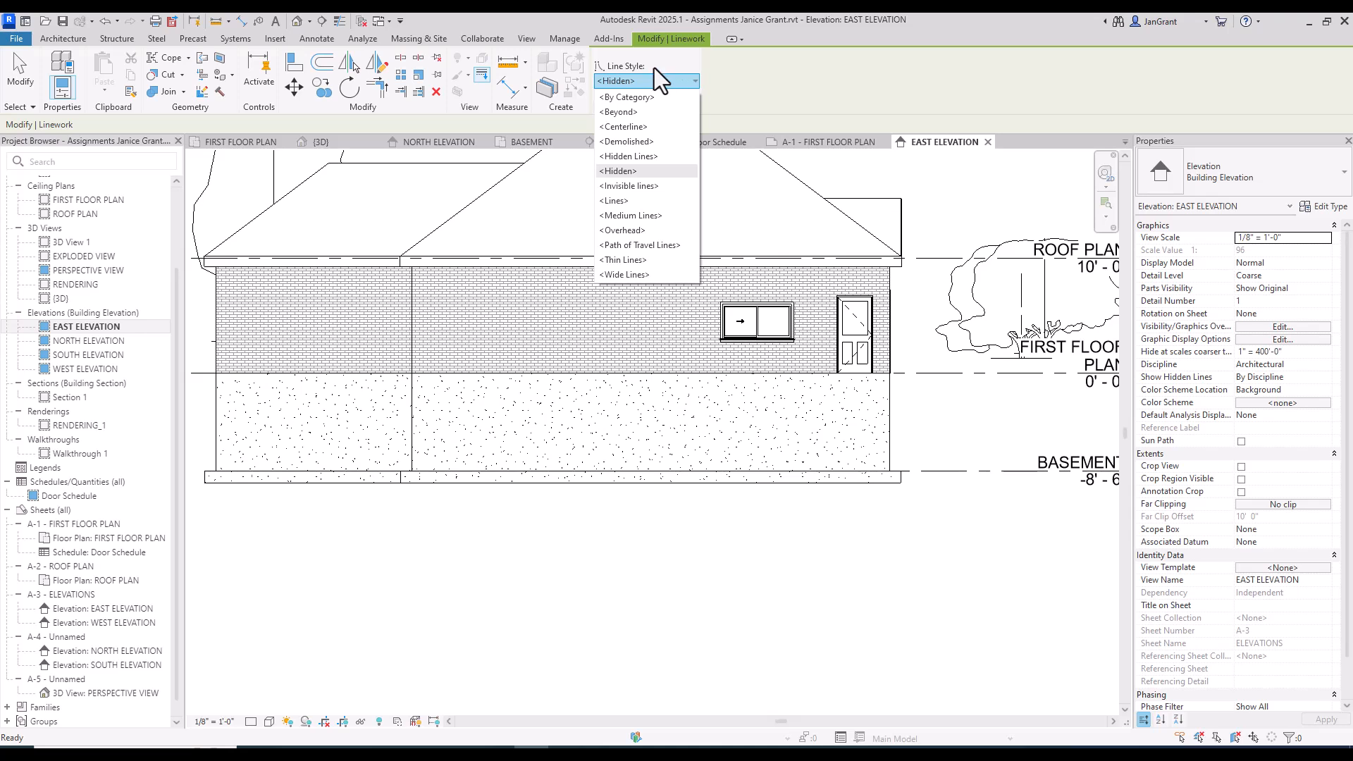
{"action": "left_click", "coordinate": [648, 171]}
{"action": "left_click", "coordinate": [605, 483]}
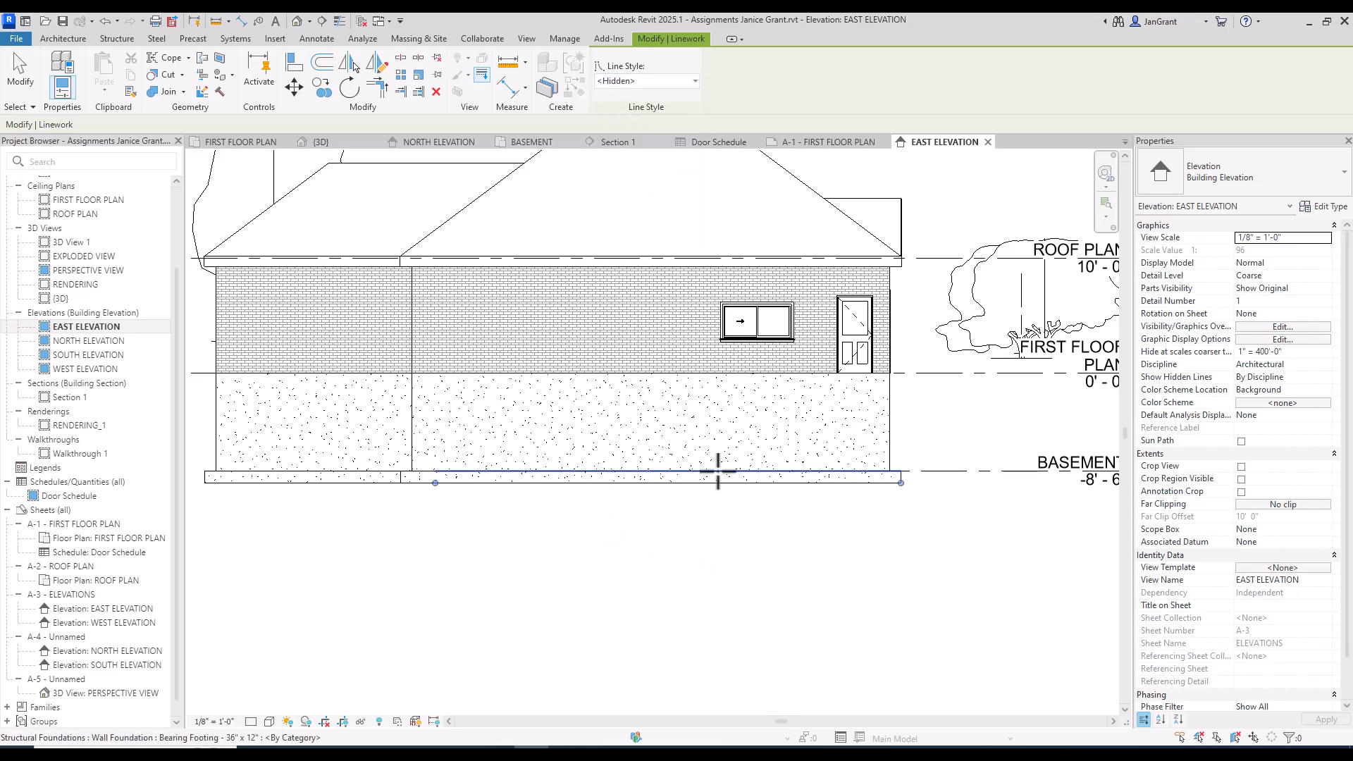
Switch the linework style to <Hidden Lines> and apply it to the wide footing's bottom and top edges and the right basement wall edge.
{"action": "left_click", "coordinate": [664, 79]}
{"action": "left_click", "coordinate": [652, 180]}
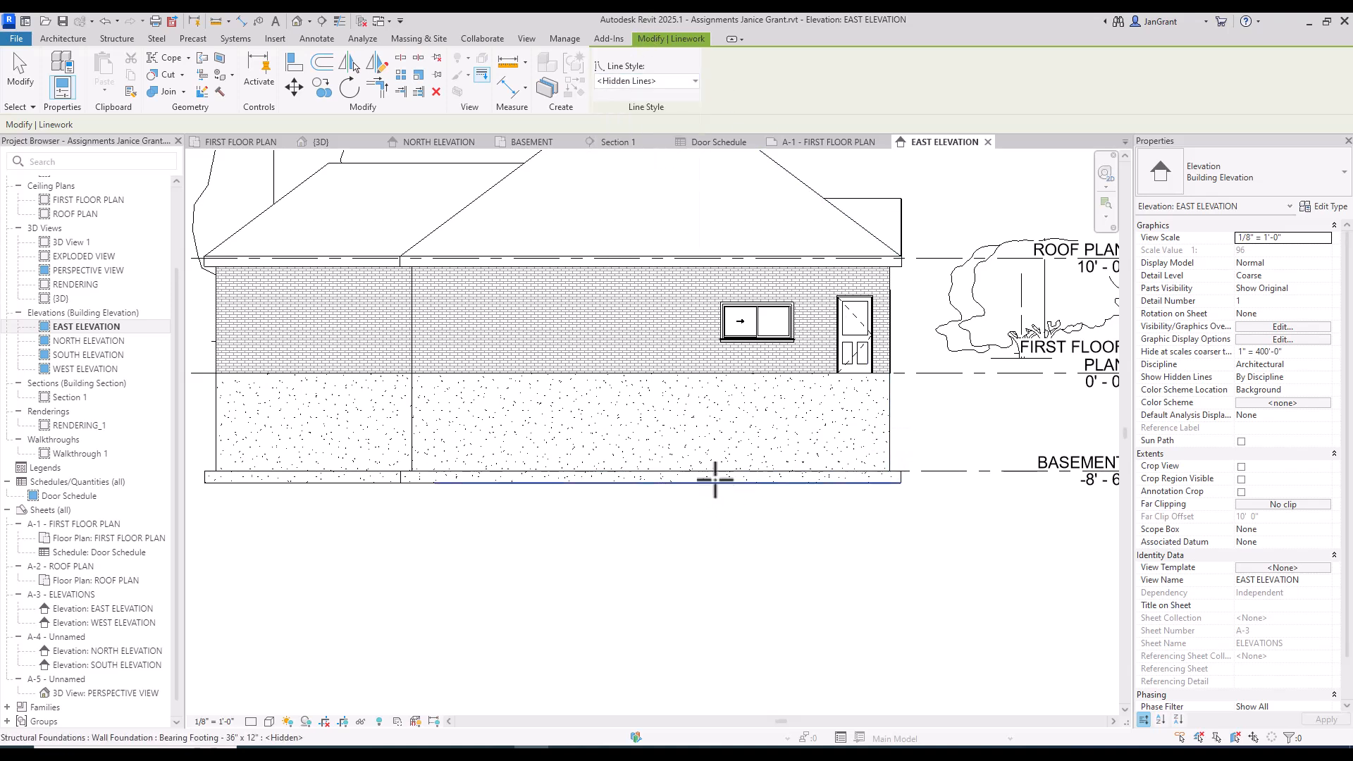
{"action": "left_click", "coordinate": [707, 484]}
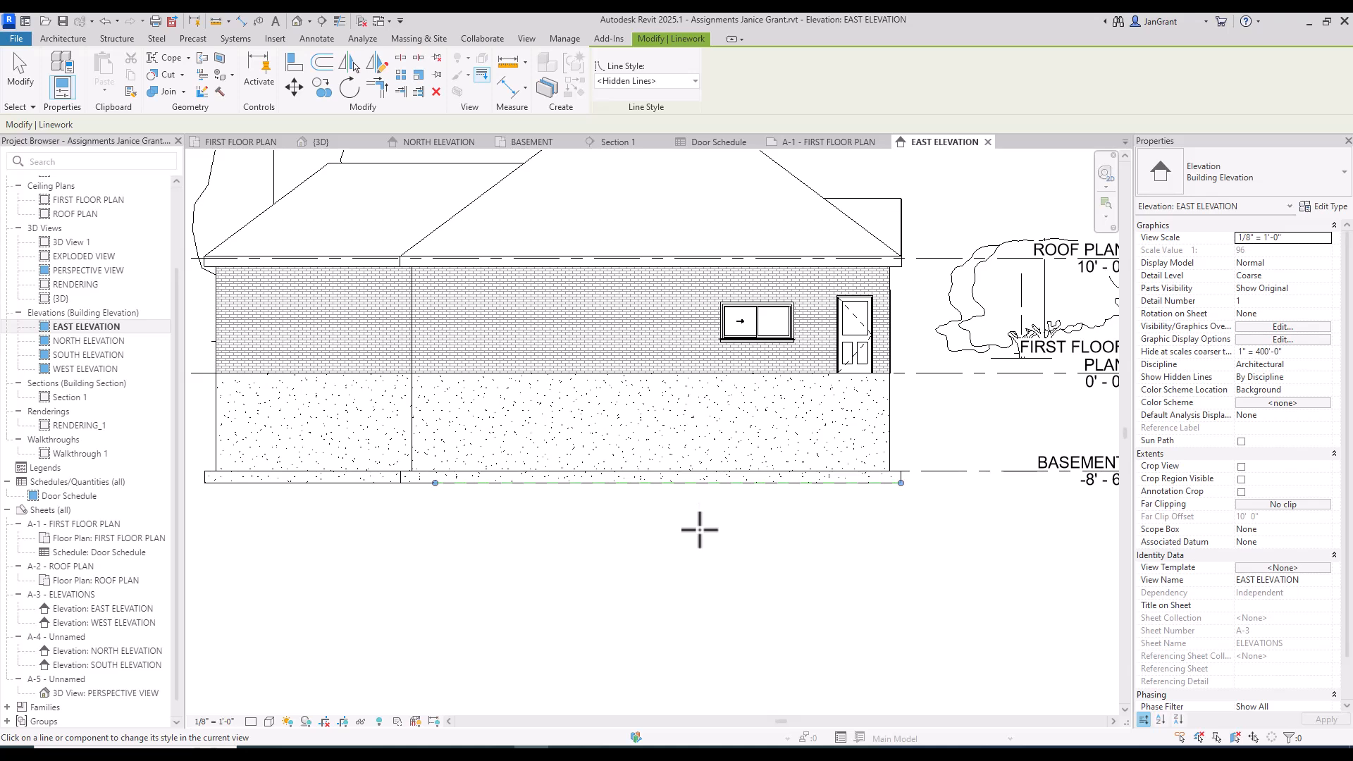
{"action": "left_click", "coordinate": [689, 470]}
{"action": "left_click", "coordinate": [890, 417]}
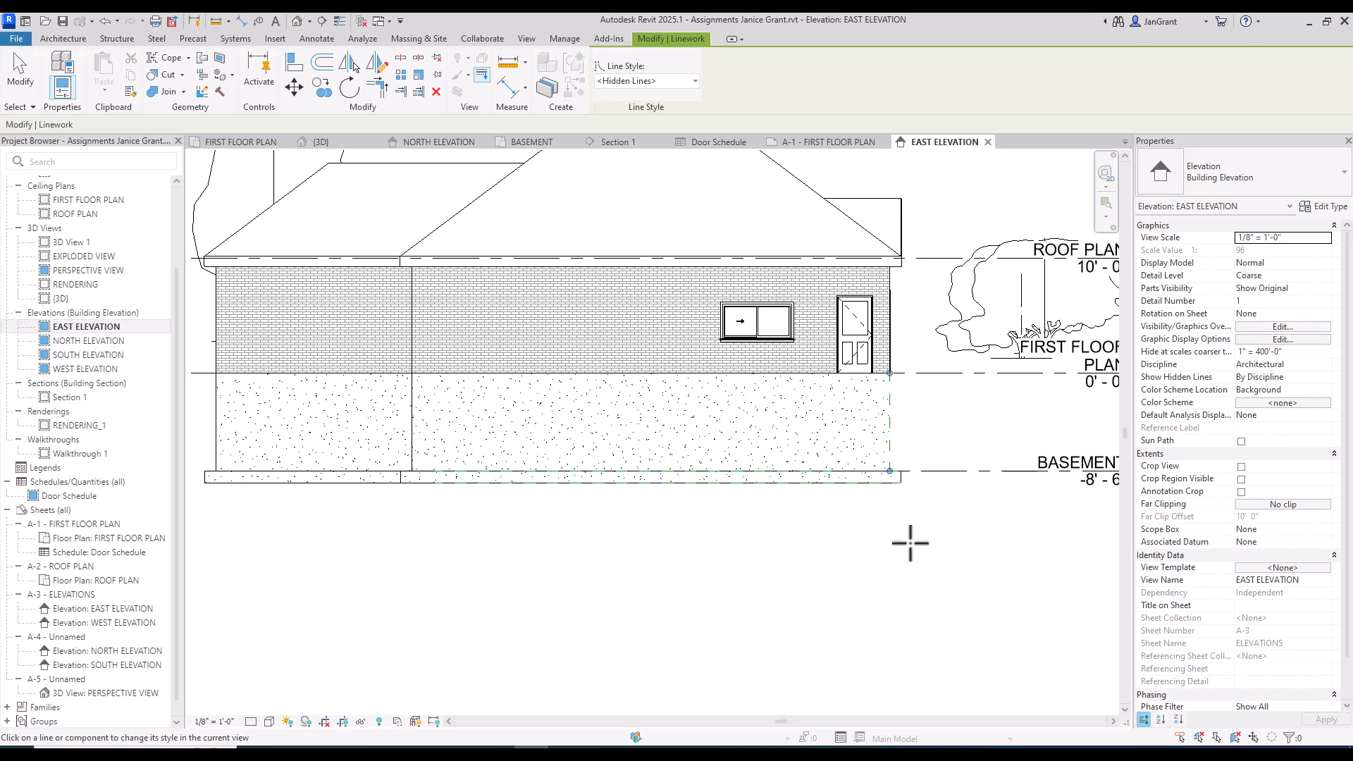
Apply <Hidden Lines> to the left footing's bottom and end edges and to the basement's intermediate vertical corner line.
{"action": "left_click", "coordinate": [371, 485]}
{"action": "left_click", "coordinate": [211, 482]}
{"action": "left_click", "coordinate": [205, 477]}
{"action": "left_click", "coordinate": [412, 445]}
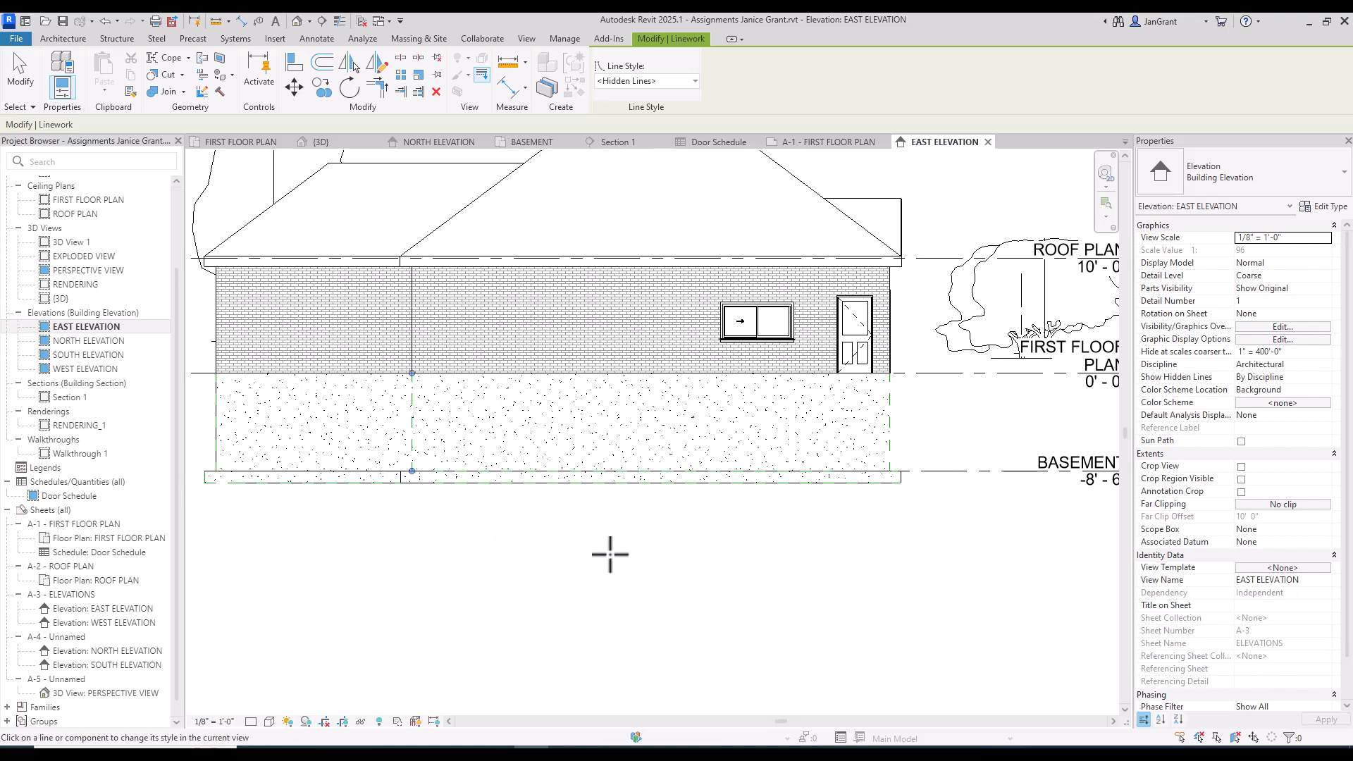
Apply <Hidden Lines> to both outer footing ends, the remaining footing bottom segments and the left basement wall edge.
{"action": "left_click", "coordinate": [901, 477]}
{"action": "left_click", "coordinate": [272, 483]}
{"action": "left_click", "coordinate": [497, 483]}
{"action": "left_click", "coordinate": [454, 483]}
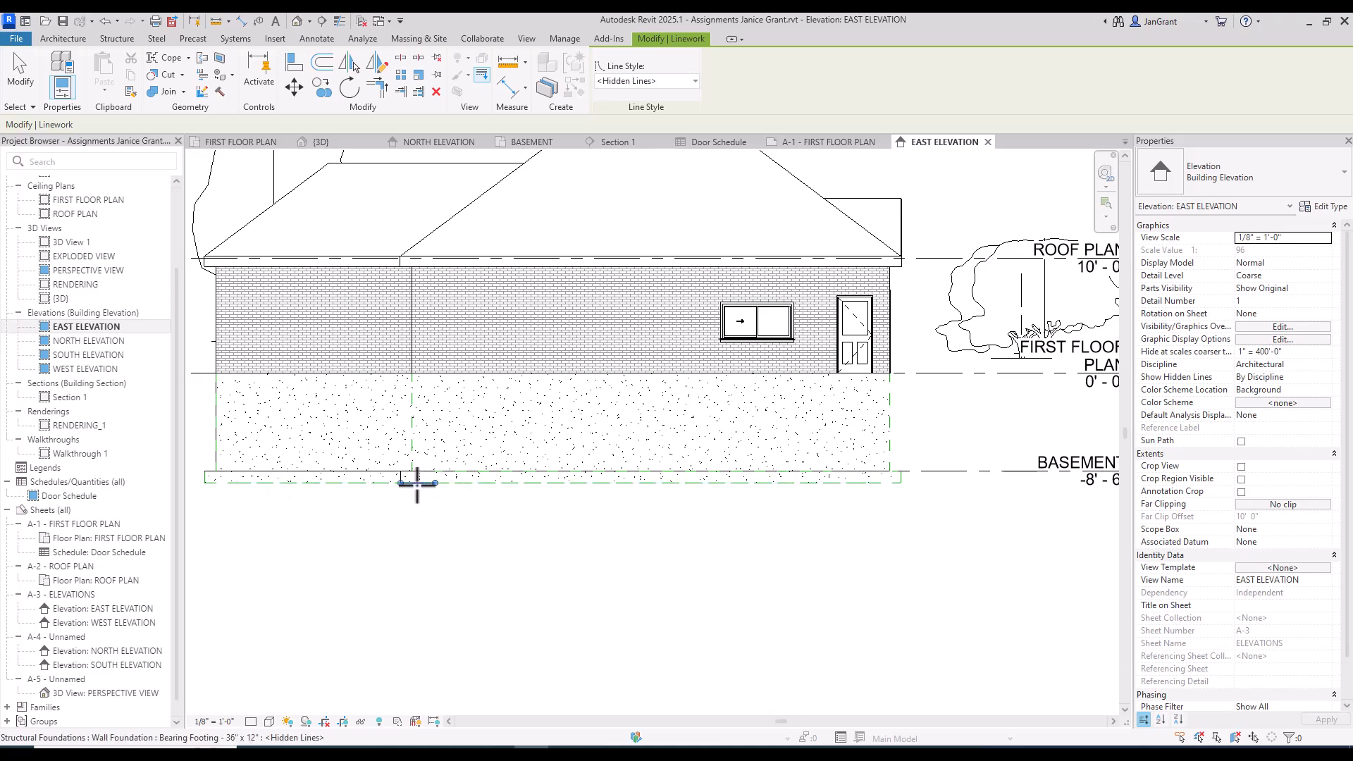
{"action": "left_click", "coordinate": [217, 428]}
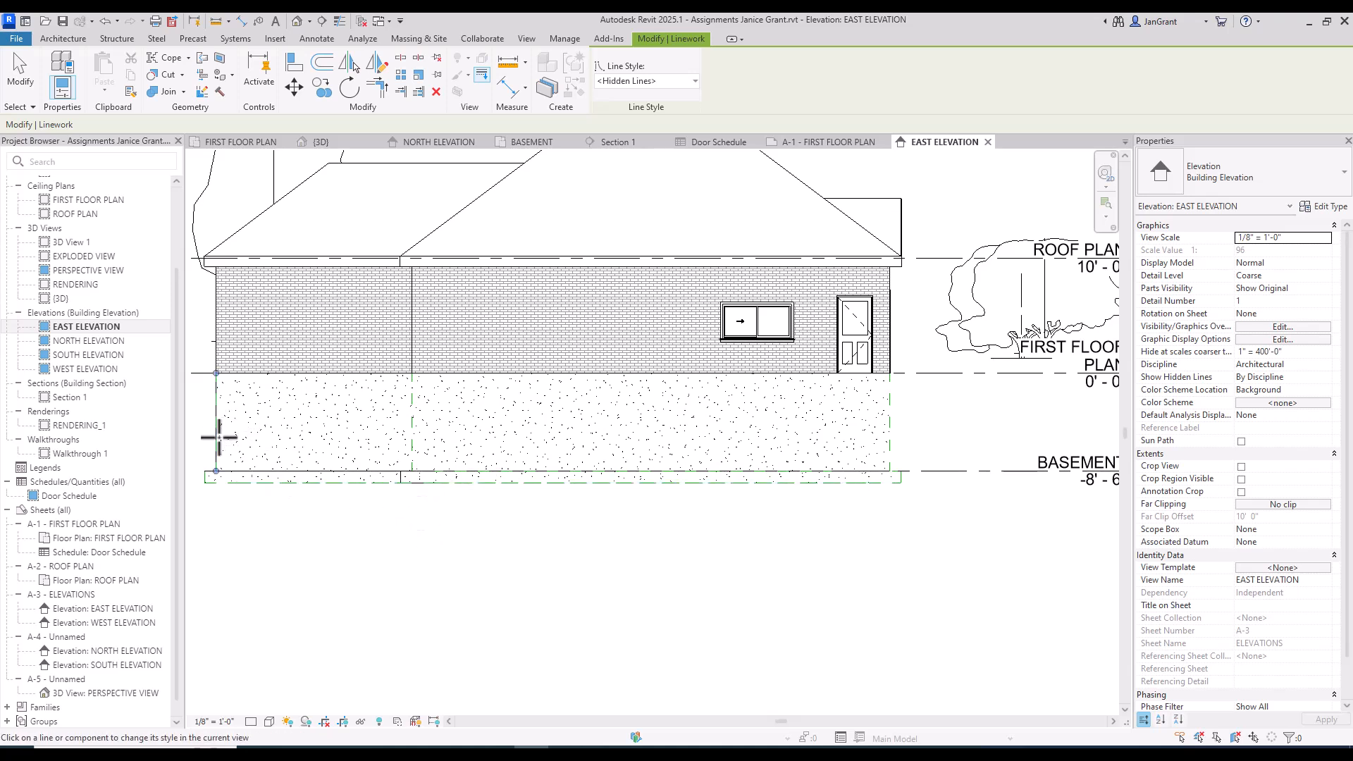
{"action": "left_click", "coordinate": [217, 444]}
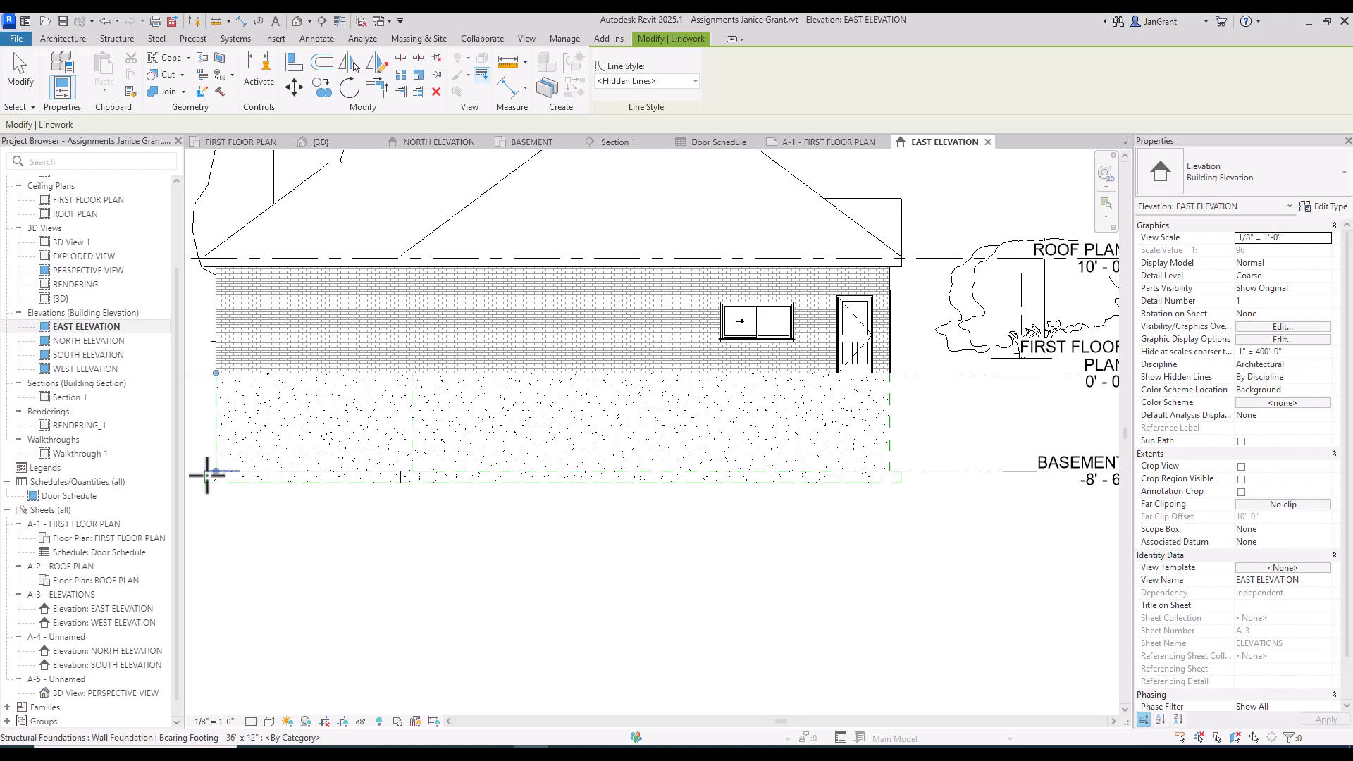
{"action": "left_click", "coordinate": [204, 476]}
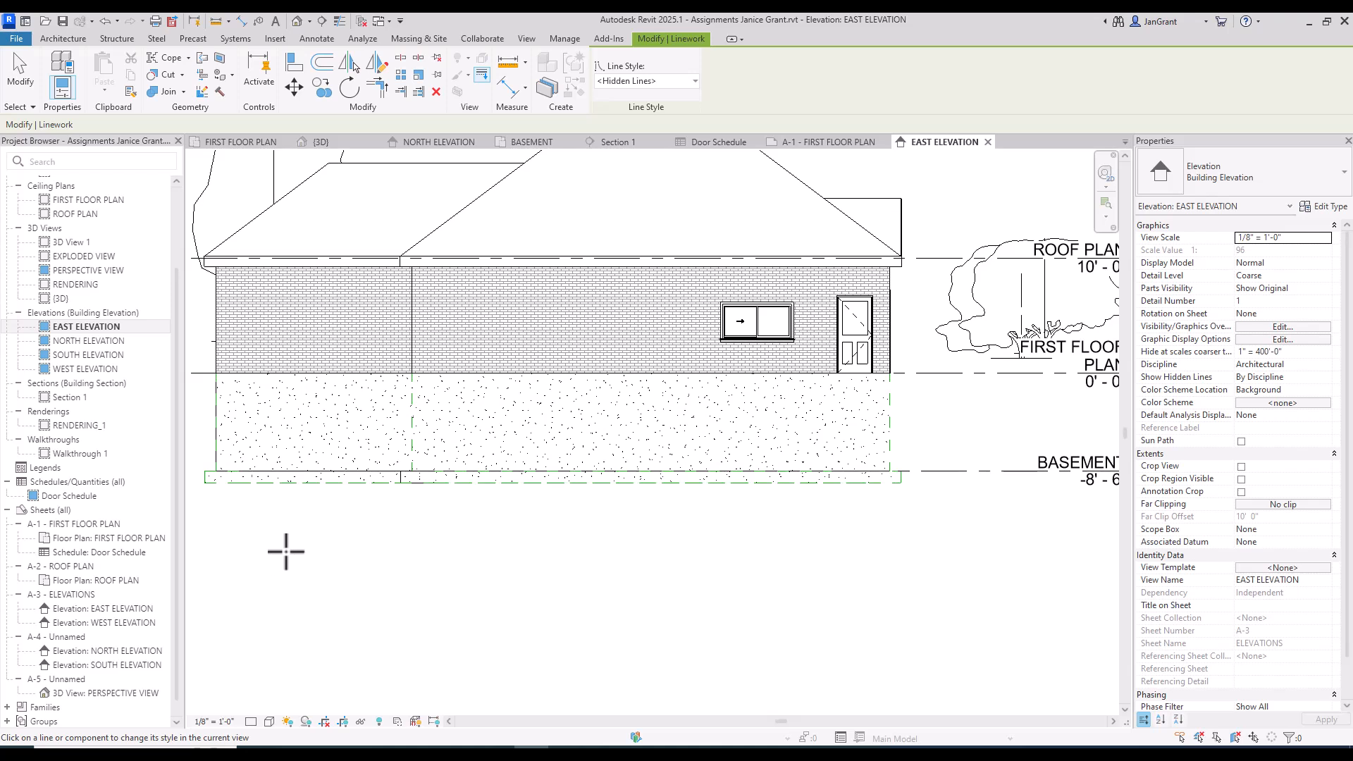
Apply <Hidden Lines> to the still-solid basement corner line and the footing's top edges on both sides, and exit Linework.
{"action": "scroll", "coordinate": [296, 533], "scroll_direction": "down", "scroll_amount": 1}
{"action": "scroll", "coordinate": [339, 542], "scroll_direction": "up", "scroll_amount": 1}
{"action": "middle_click_drag", "start_coordinate": [384, 549], "coordinate": [477, 523]}
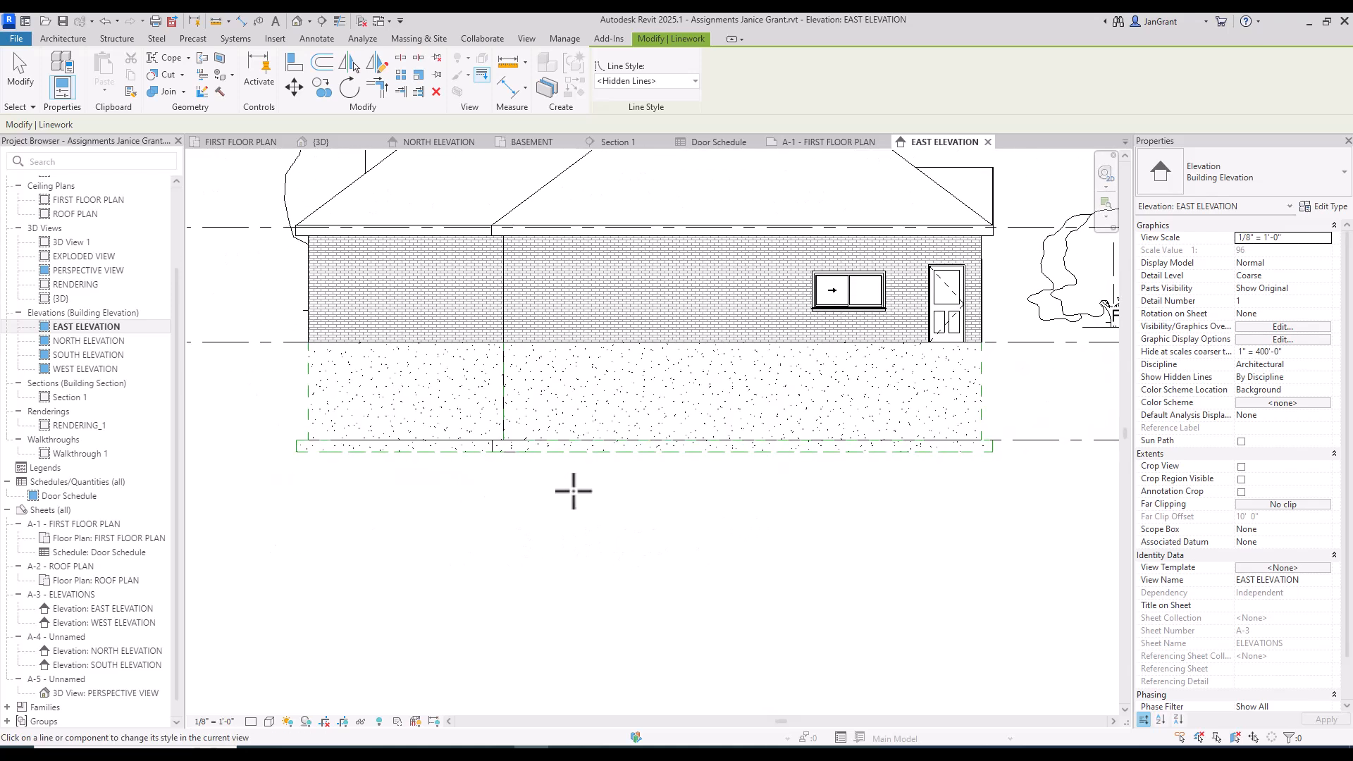
{"action": "left_click", "coordinate": [505, 394]}
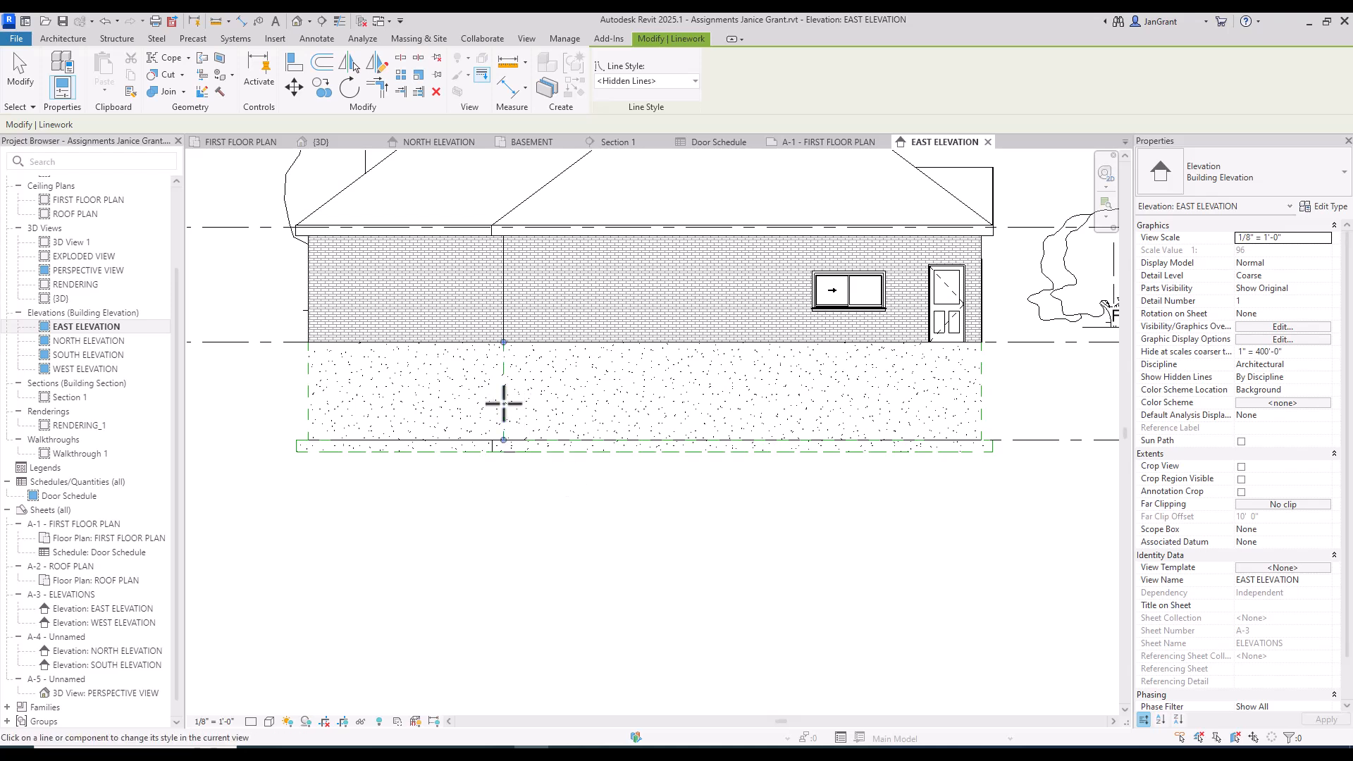
{"action": "left_click", "coordinate": [395, 440]}
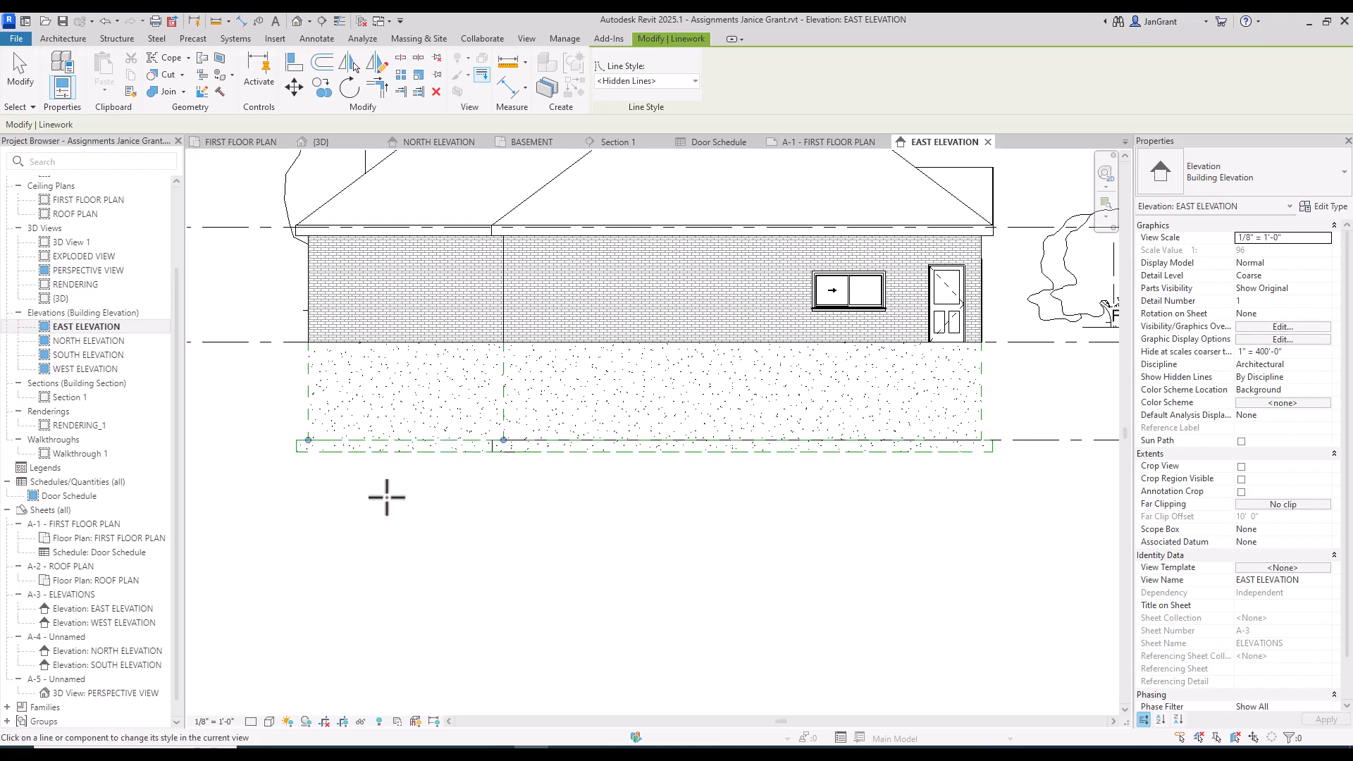
{"action": "left_click", "coordinate": [616, 439]}
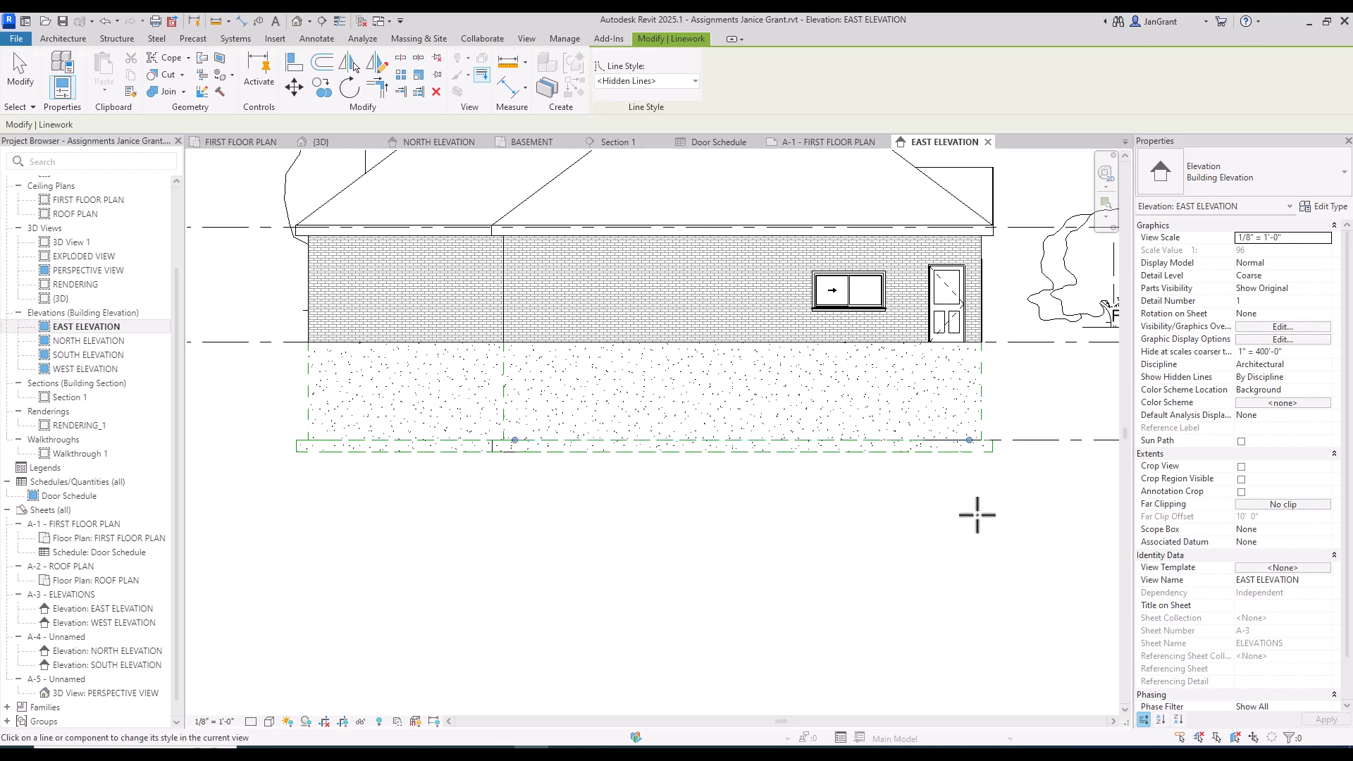
{"action": "scroll", "coordinate": [581, 513], "scroll_direction": "down", "scroll_amount": 1}
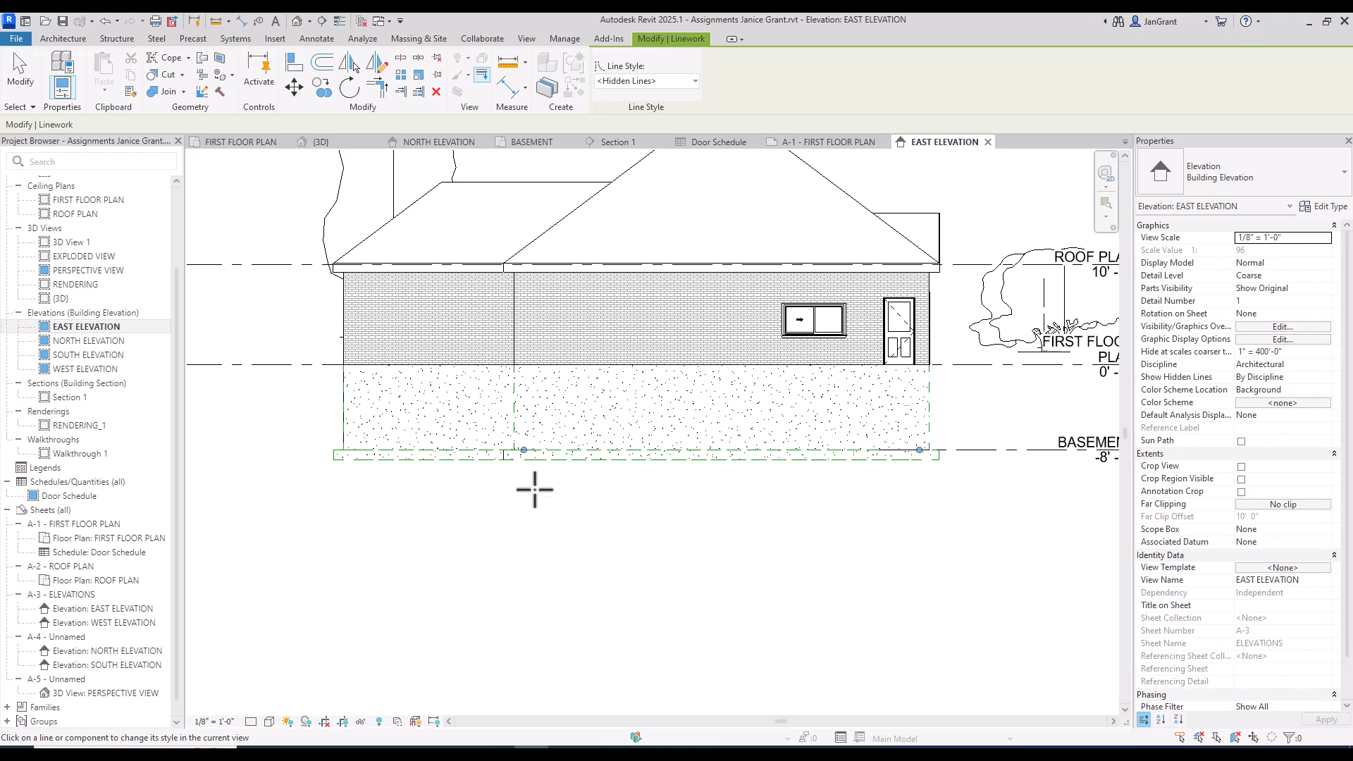
{"action": "middle_click_drag", "start_coordinate": [710, 454], "coordinate": [703, 513]}
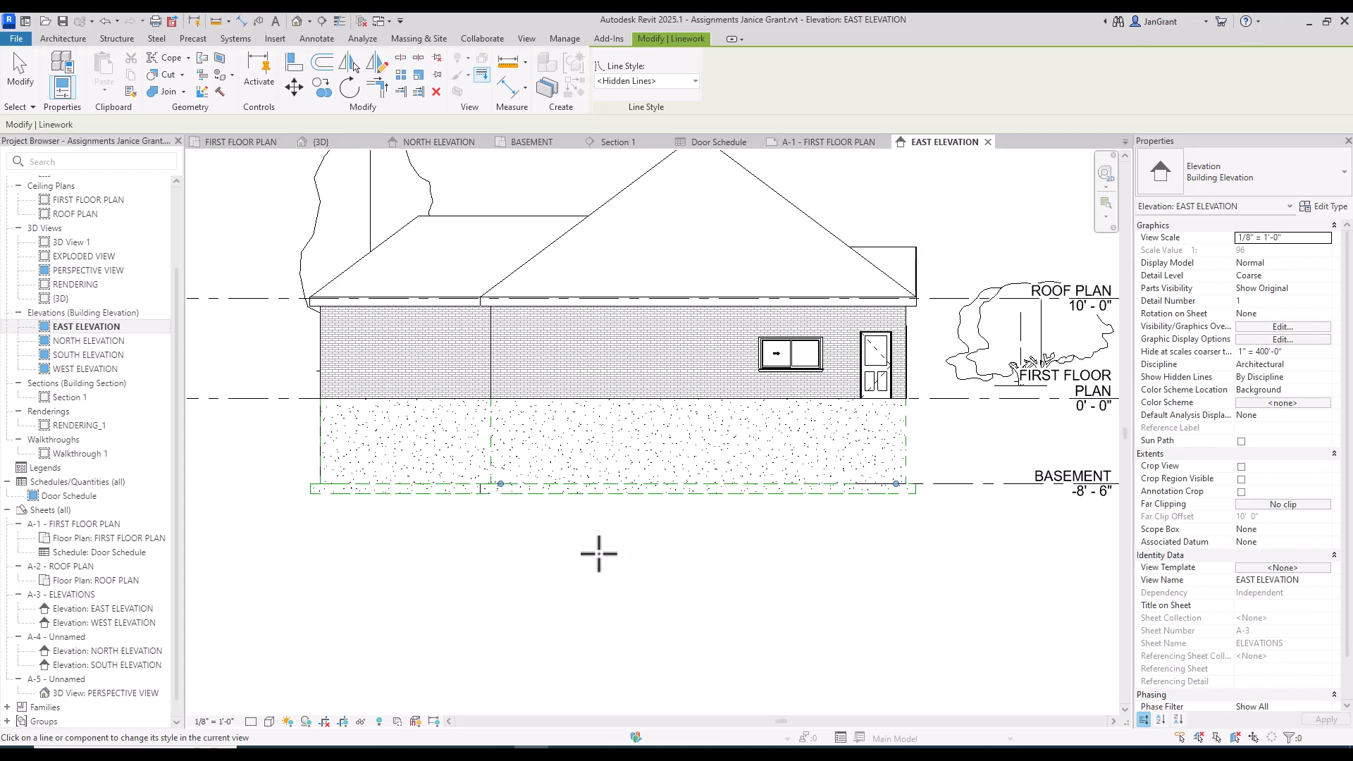
{"action": "key", "text": "Escape"}
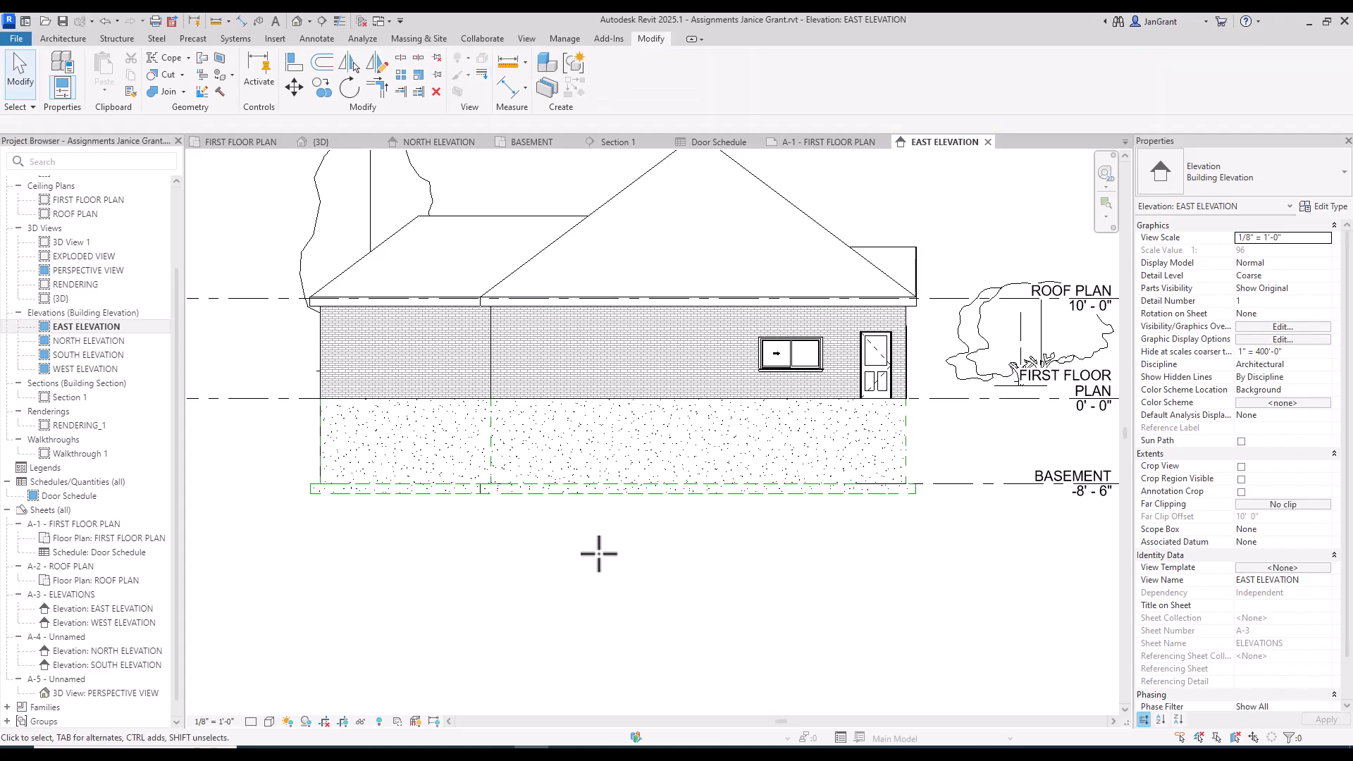
{"action": "left_click", "coordinate": [19, 69]}
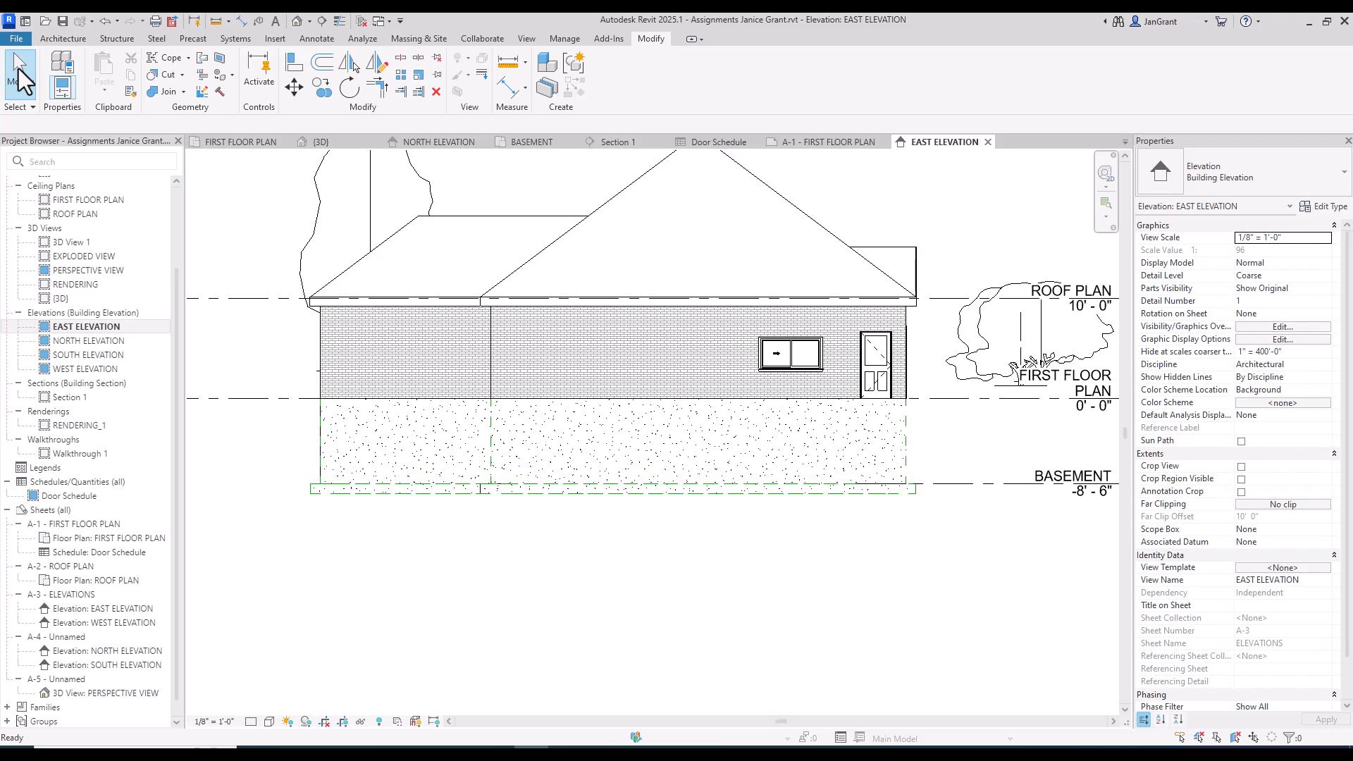
{"action": "left_click", "coordinate": [318, 41]}
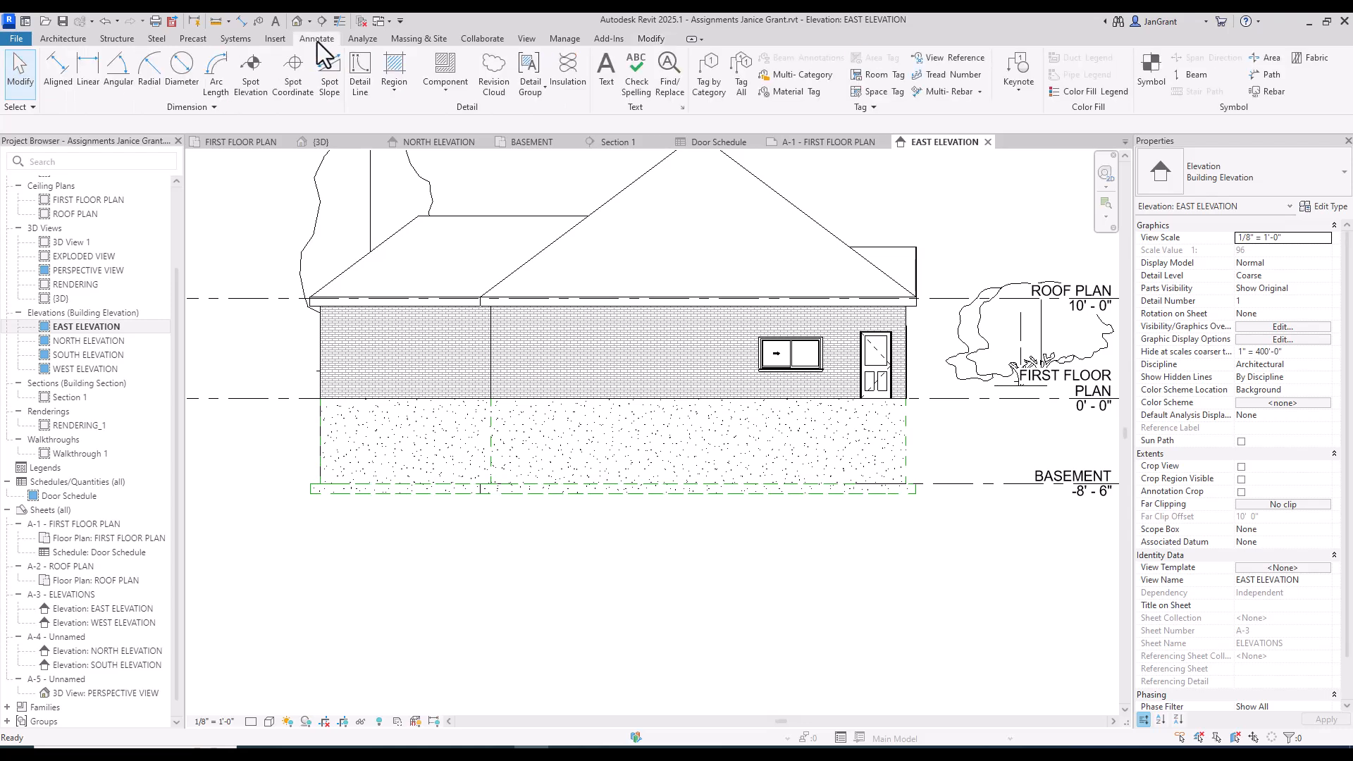
{"action": "mouse_move", "coordinate": [579, 231]}
{"action": "middle_mouse_down"}
{"action": "mouse_move", "coordinate": [589, 240]}
{"action": "mouse_move", "coordinate": [543, 251]}
{"action": "middle_mouse_up"}
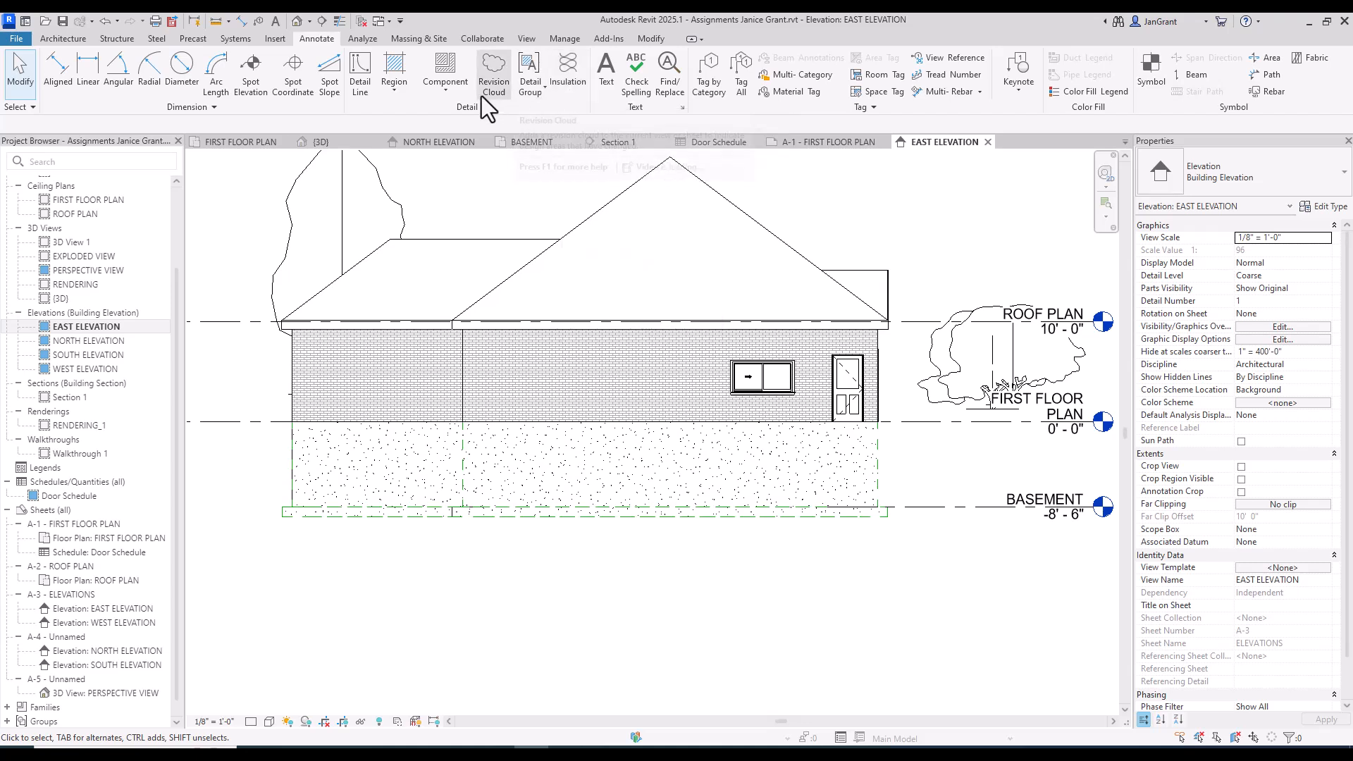
{"action": "left_click", "coordinate": [455, 89]}
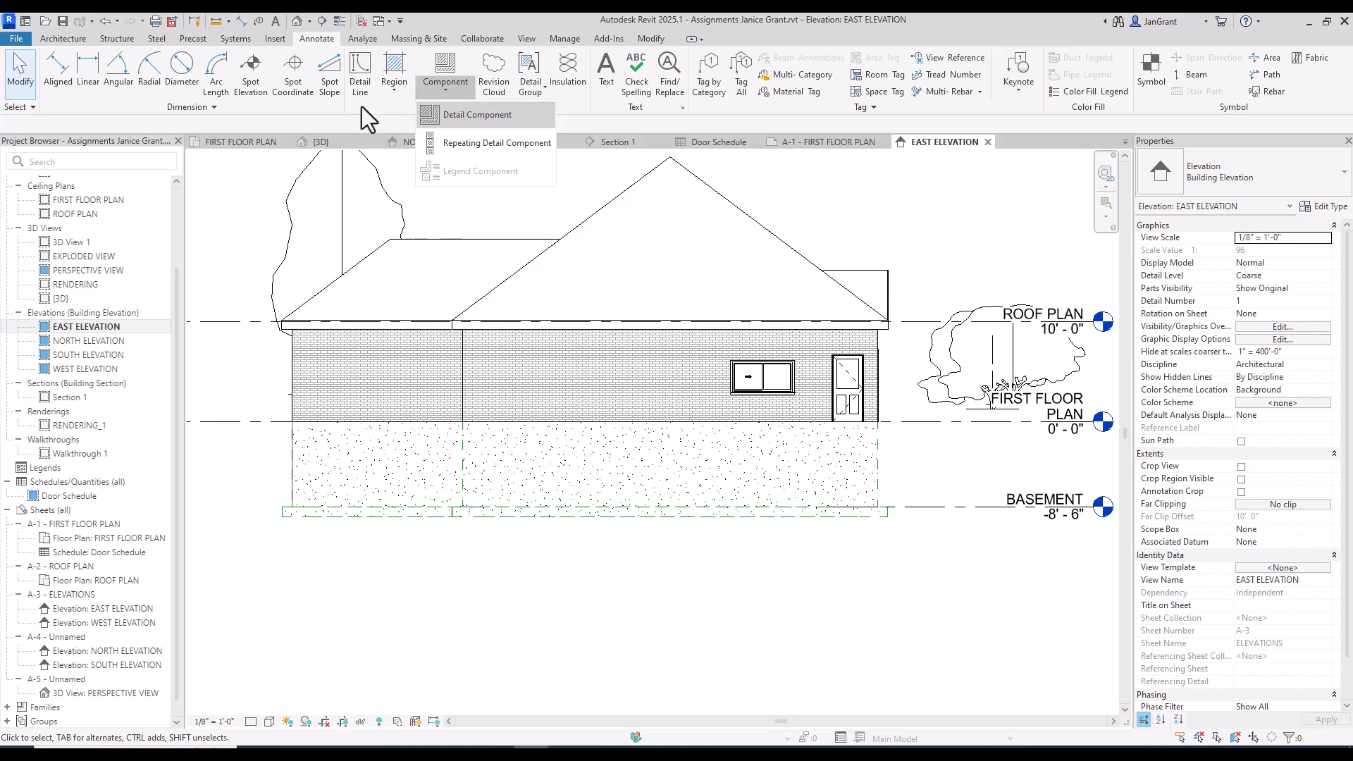
{"action": "left_click", "coordinate": [381, 110]}
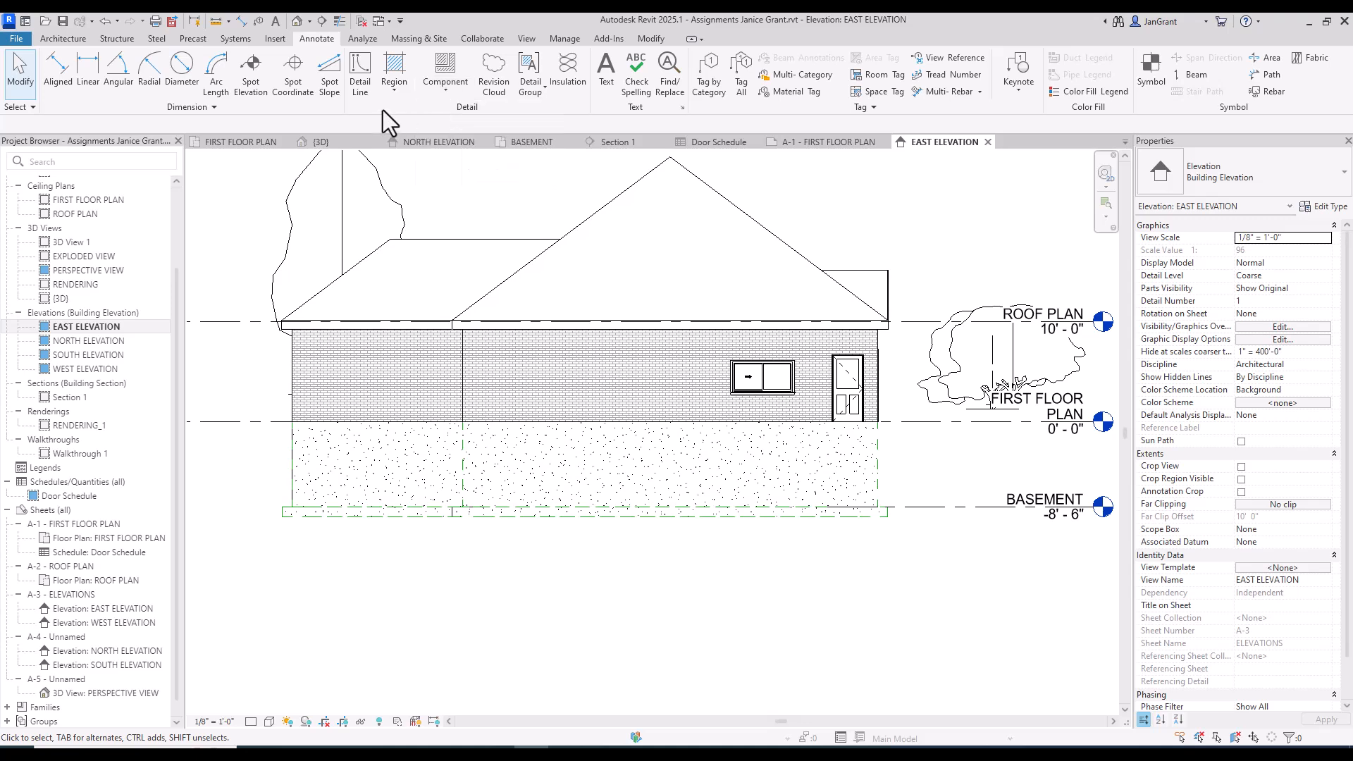
{"action": "left_click", "coordinate": [68, 44]}
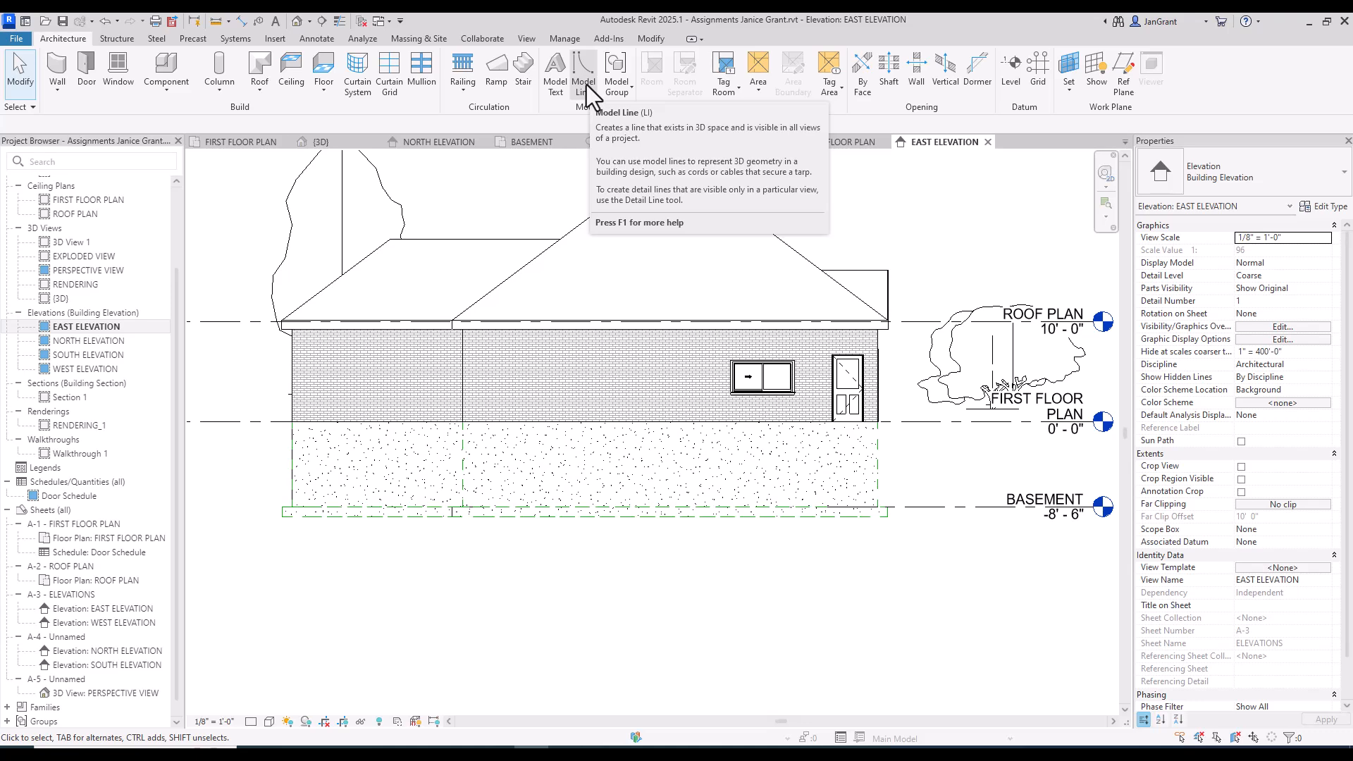
{"action": "left_click", "coordinate": [317, 40]}
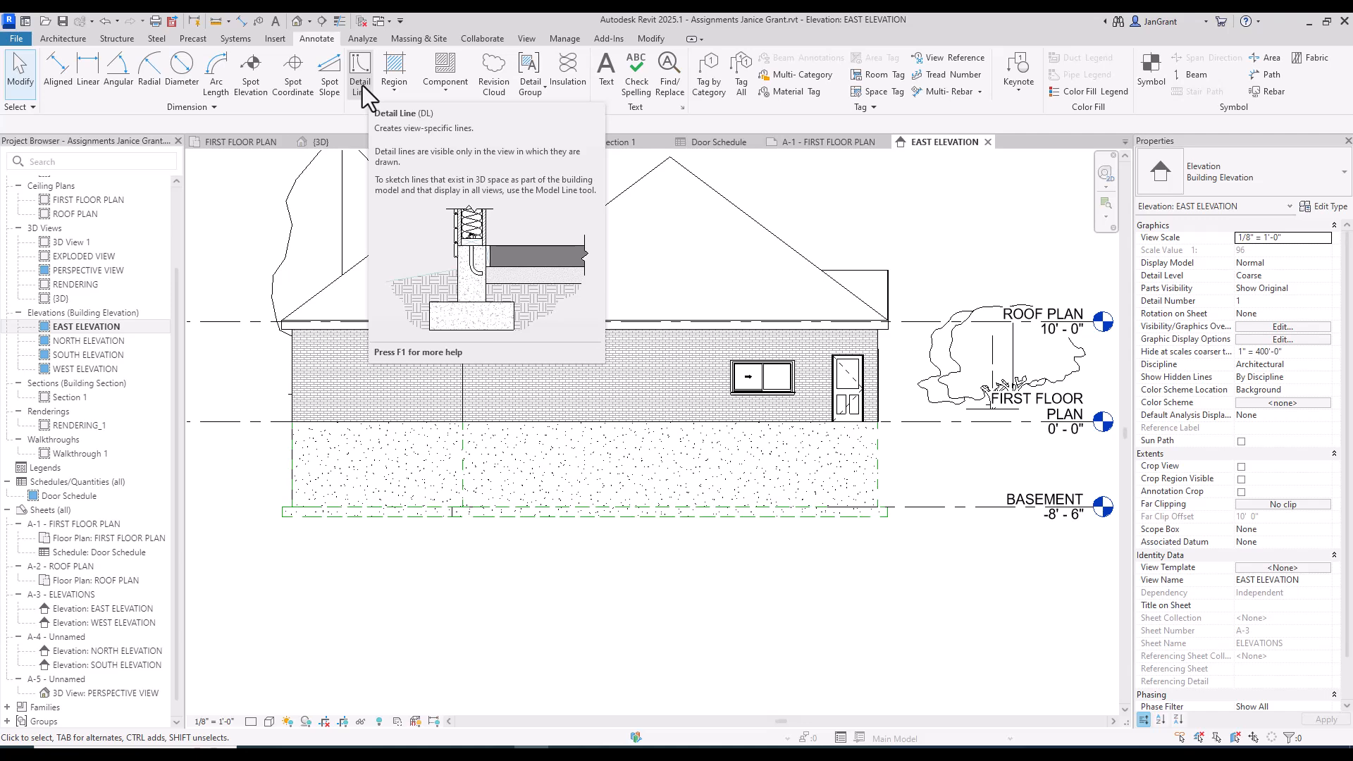
{"action": "left_click", "coordinate": [650, 39]}
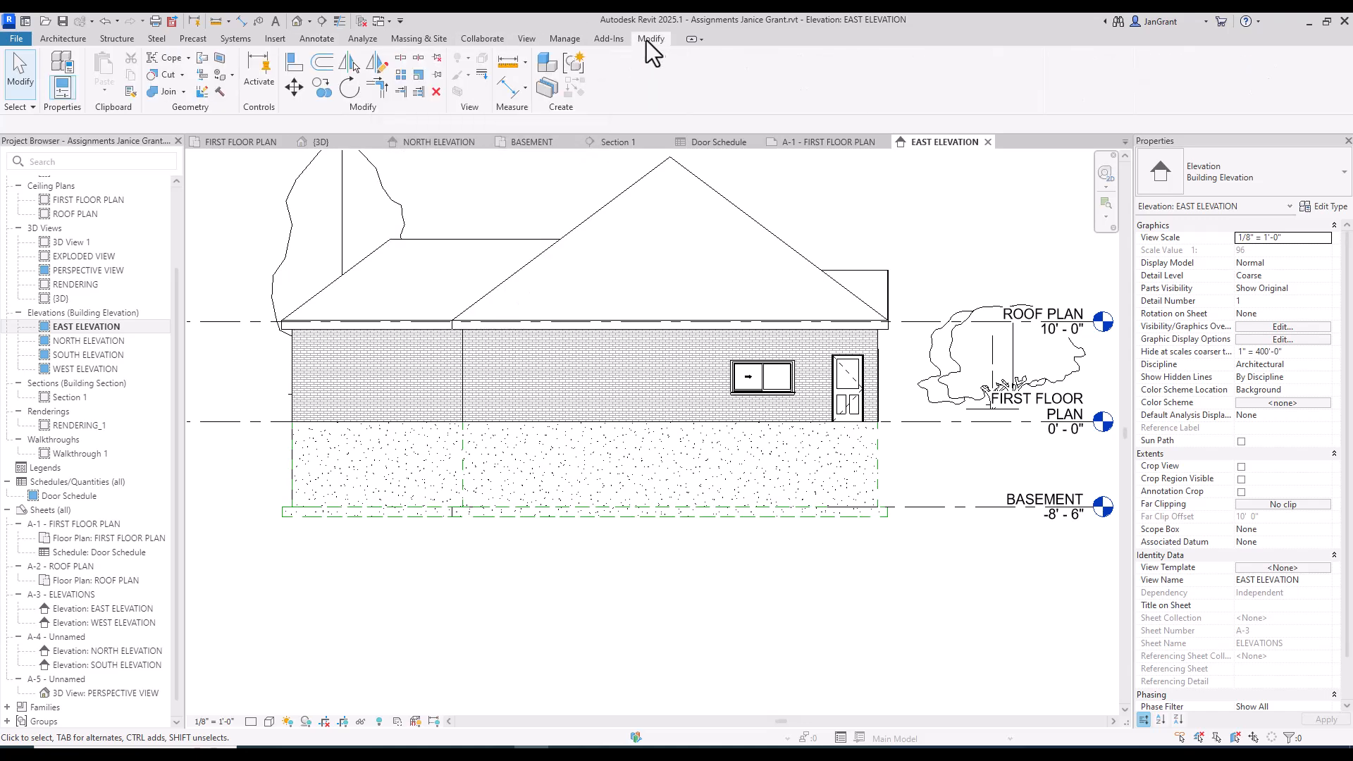
{"action": "left_click", "coordinate": [483, 74]}
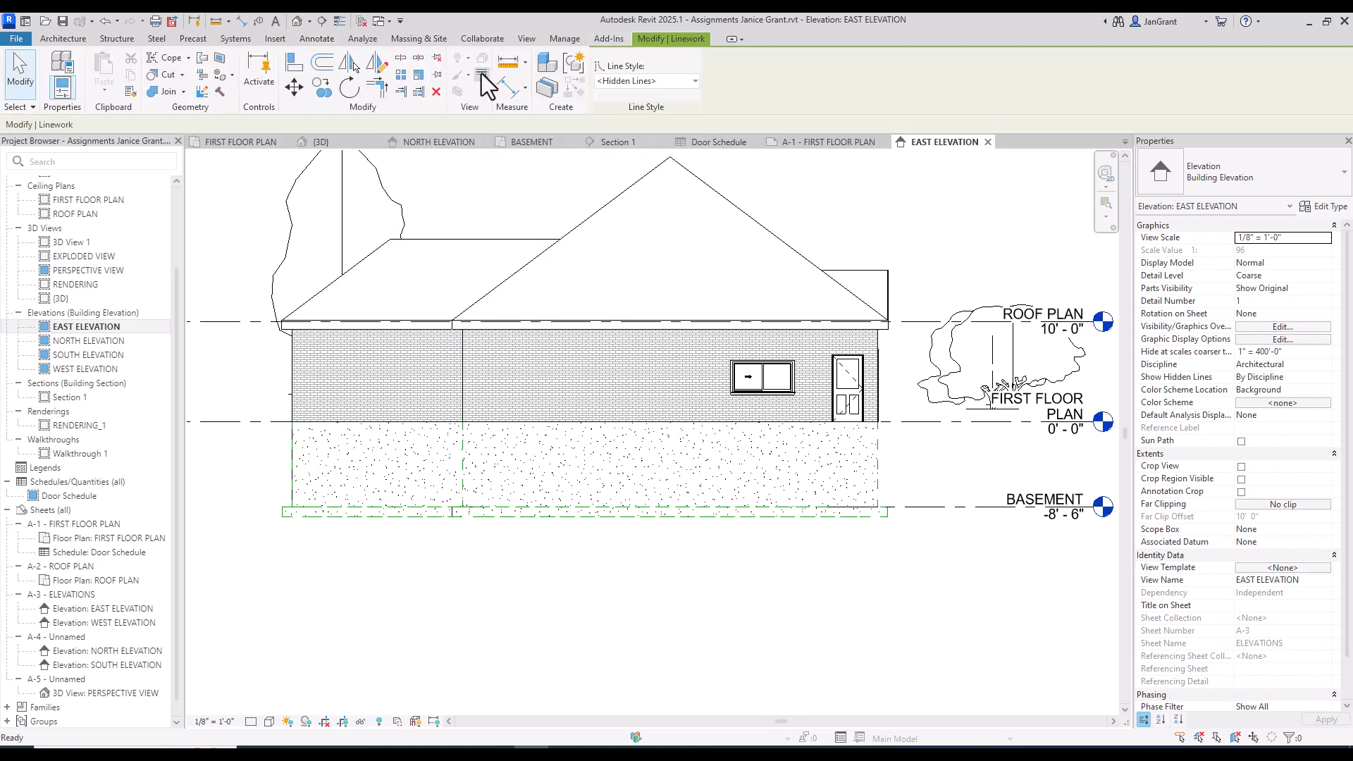
{"action": "left_click", "coordinate": [688, 81]}
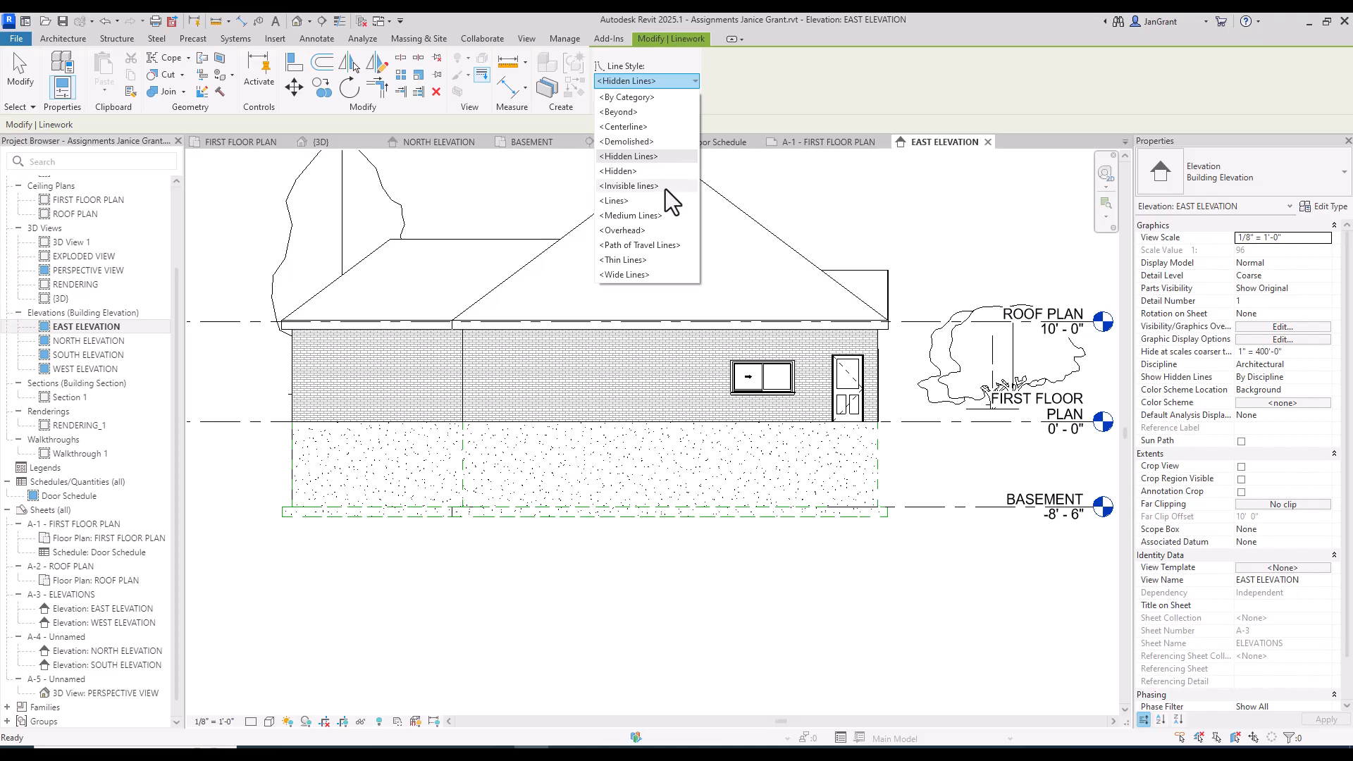
{"action": "left_click", "coordinate": [743, 87]}
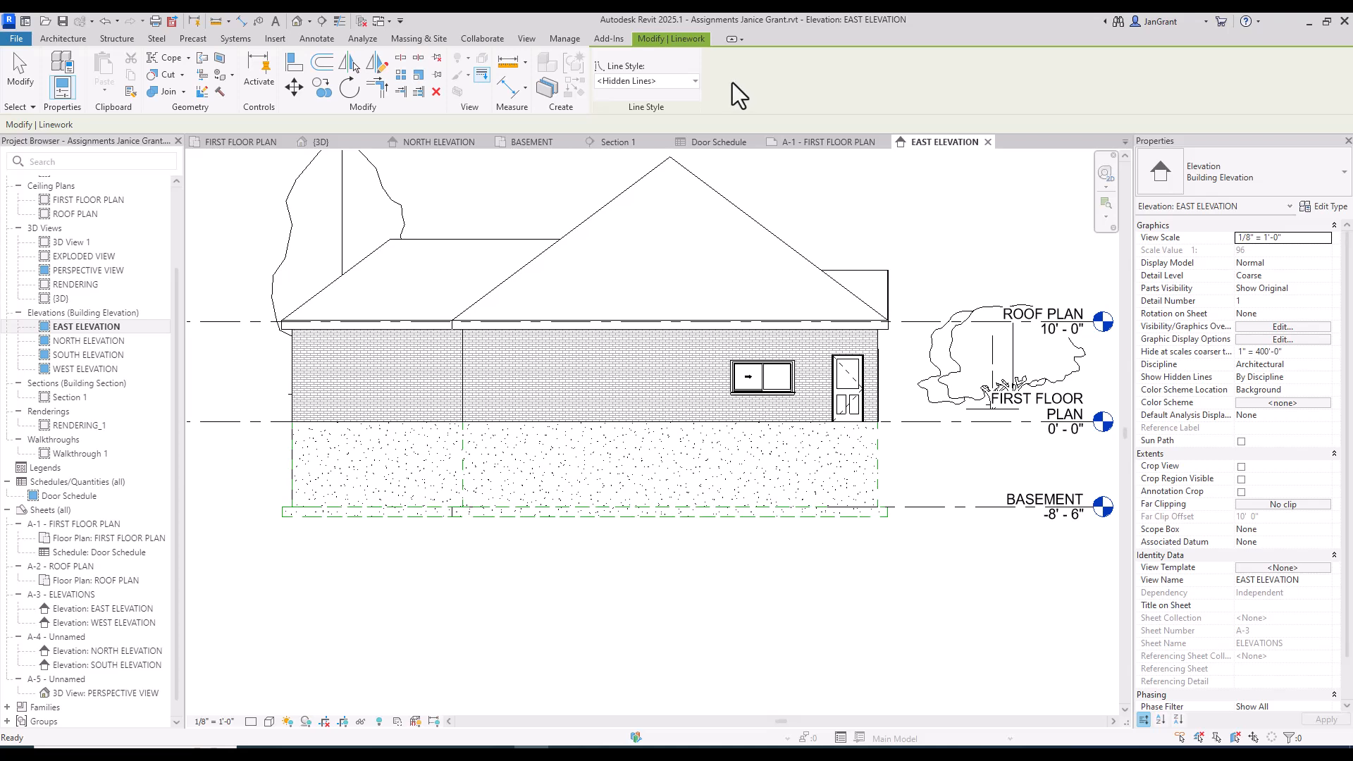
{"action": "key", "text": "Escape"}
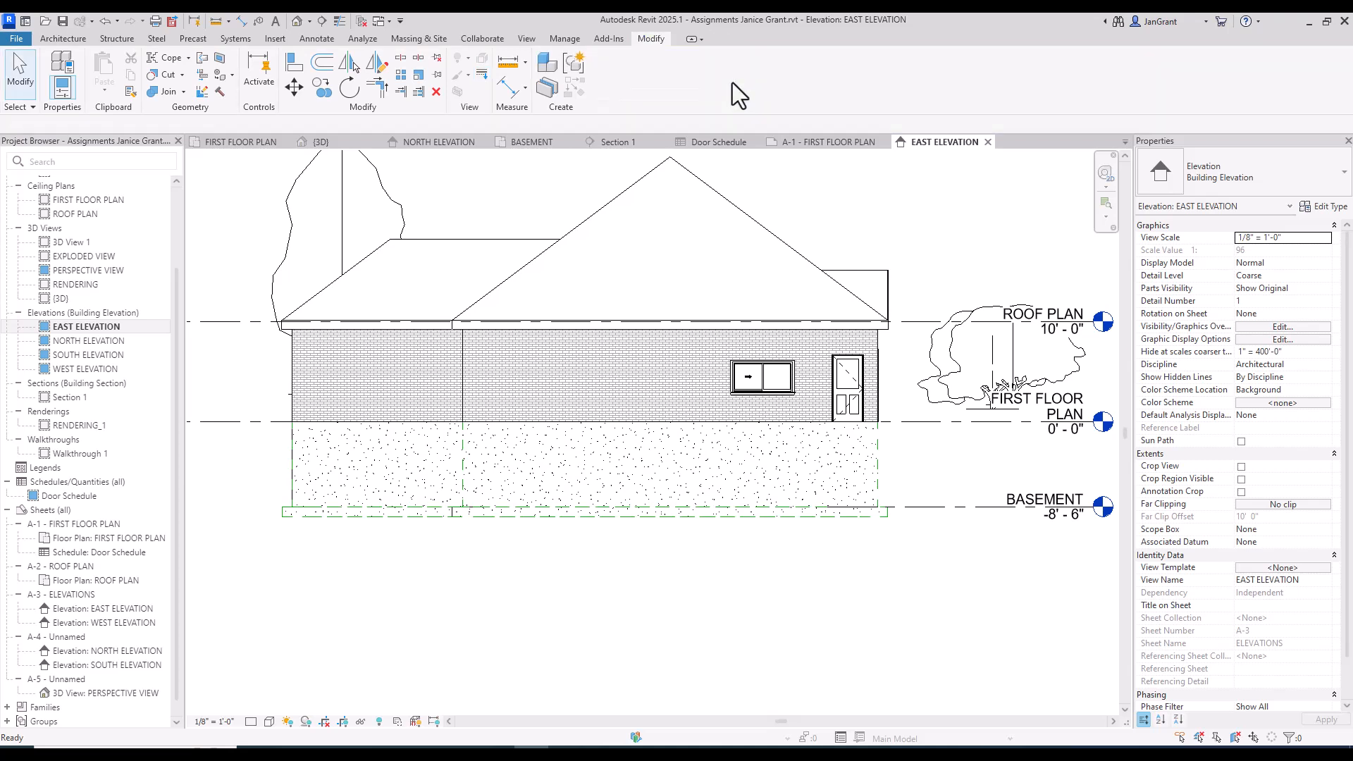
Start a filled region and sketch a rectangular ground strip about 78' long and 1' deep directly below the FIRST FLOOR PLAN level line.
{"action": "left_click", "coordinate": [316, 39]}
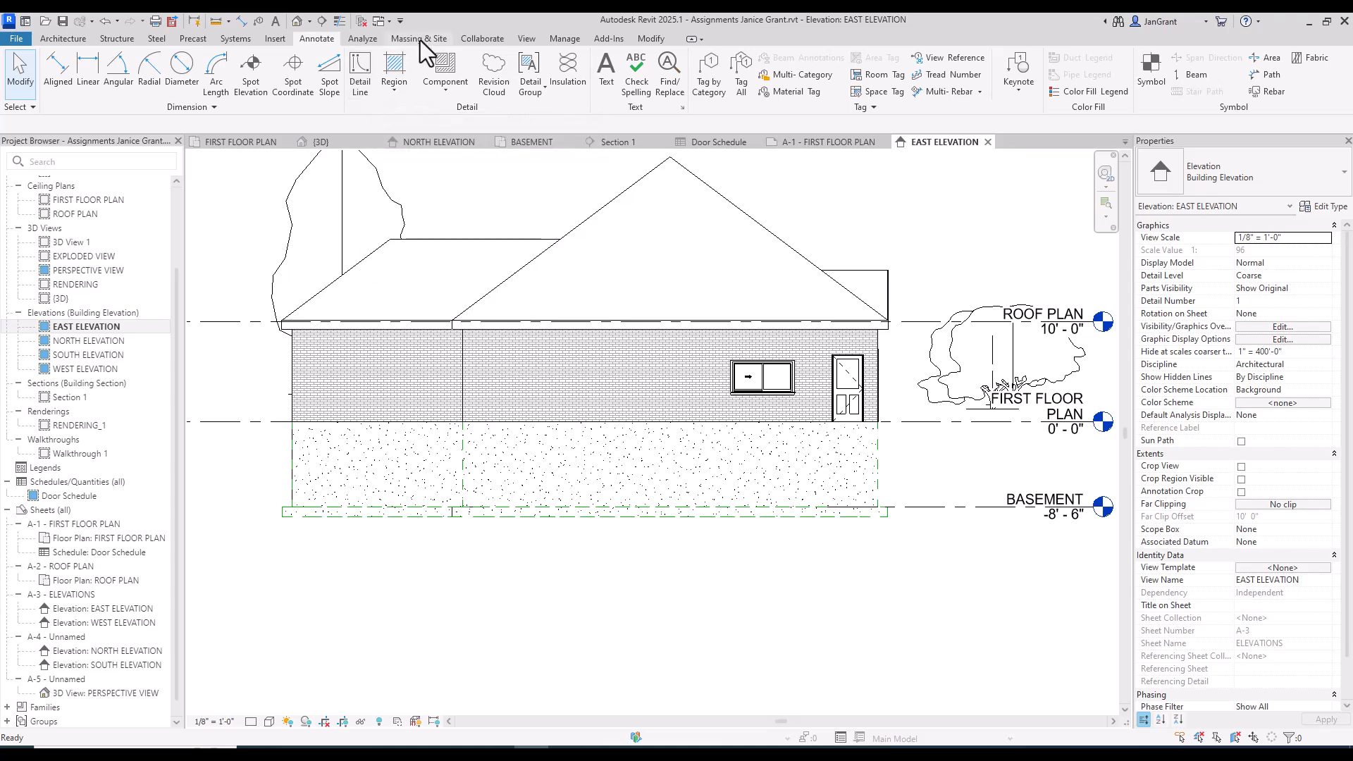
{"action": "left_click", "coordinate": [393, 87]}
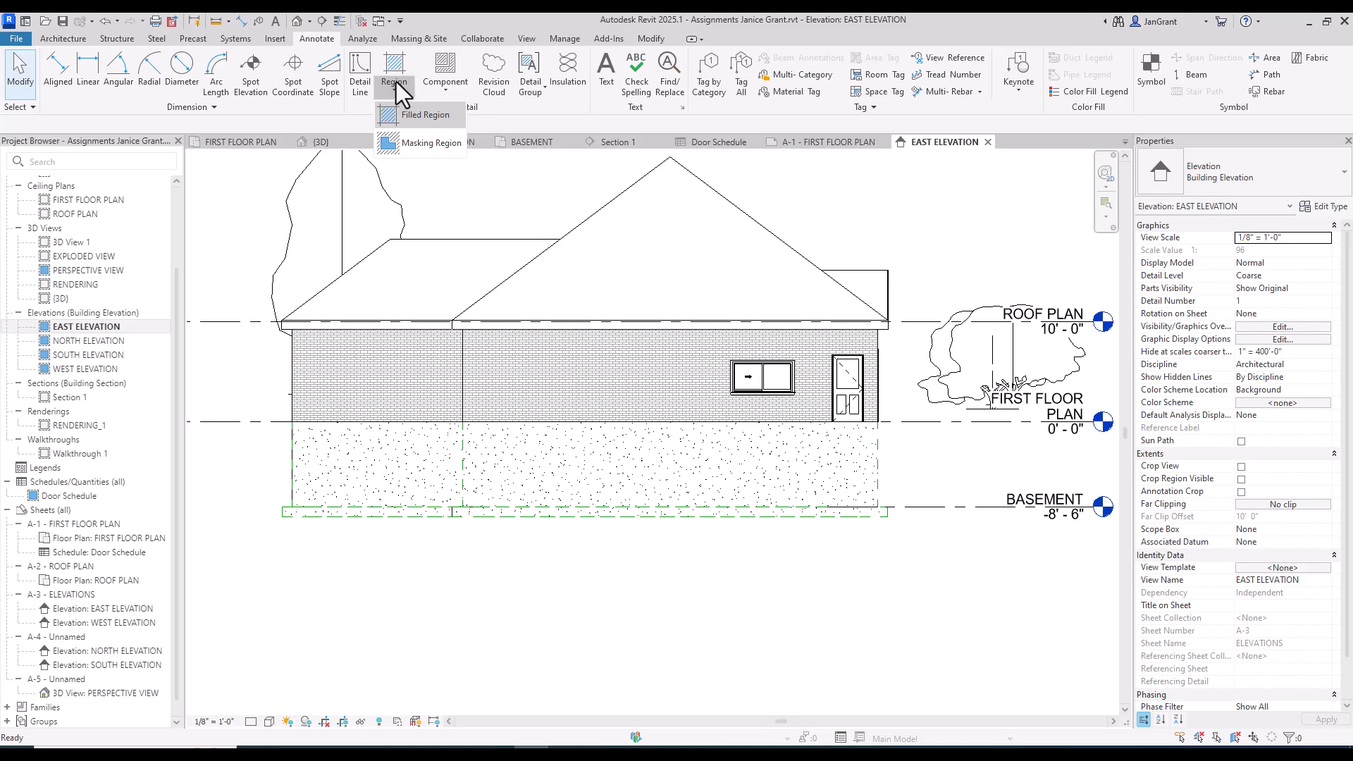
{"action": "left_click", "coordinate": [413, 117]}
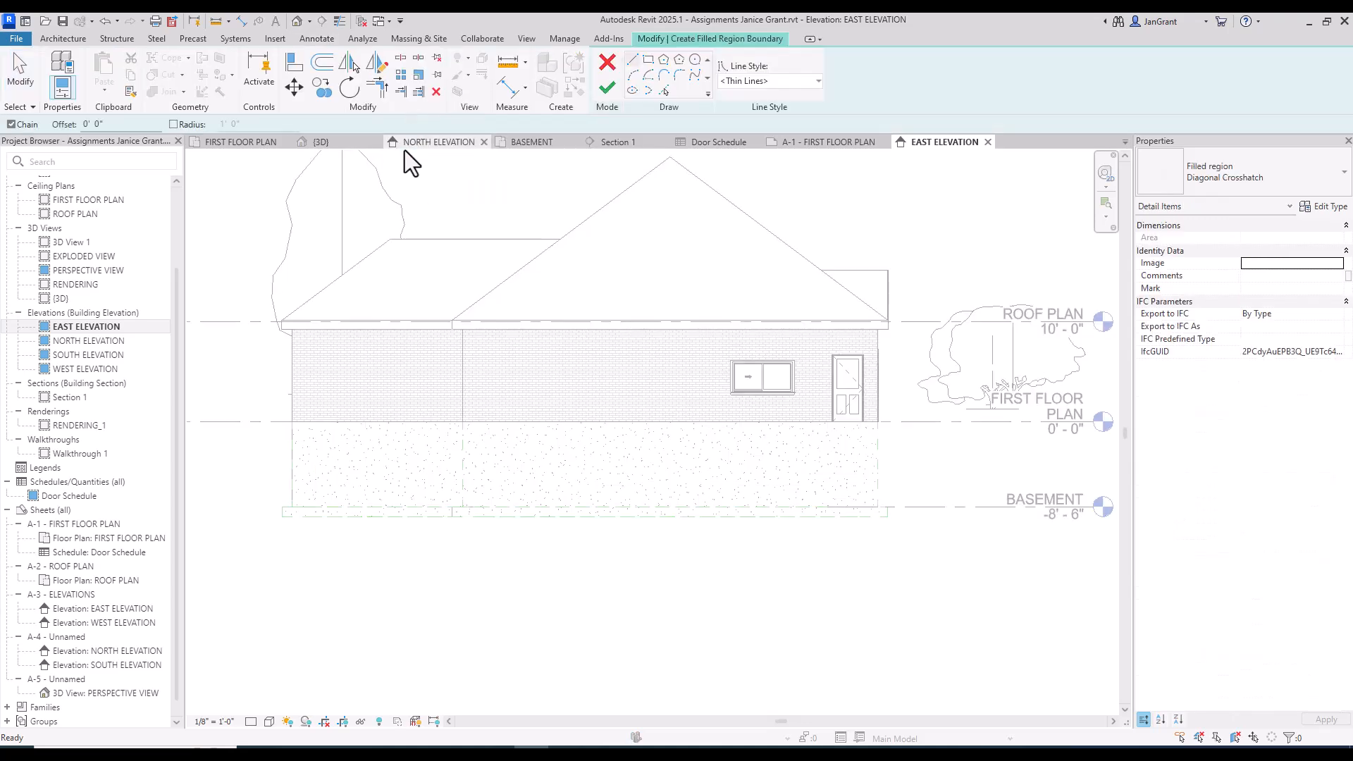
{"action": "scroll", "coordinate": [363, 219], "scroll_direction": "down", "scroll_amount": 2}
{"action": "mouse_move", "coordinate": [332, 262]}
{"action": "middle_mouse_down"}
{"action": "mouse_move", "coordinate": [384, 336]}
{"action": "mouse_move", "coordinate": [359, 315]}
{"action": "middle_mouse_up"}
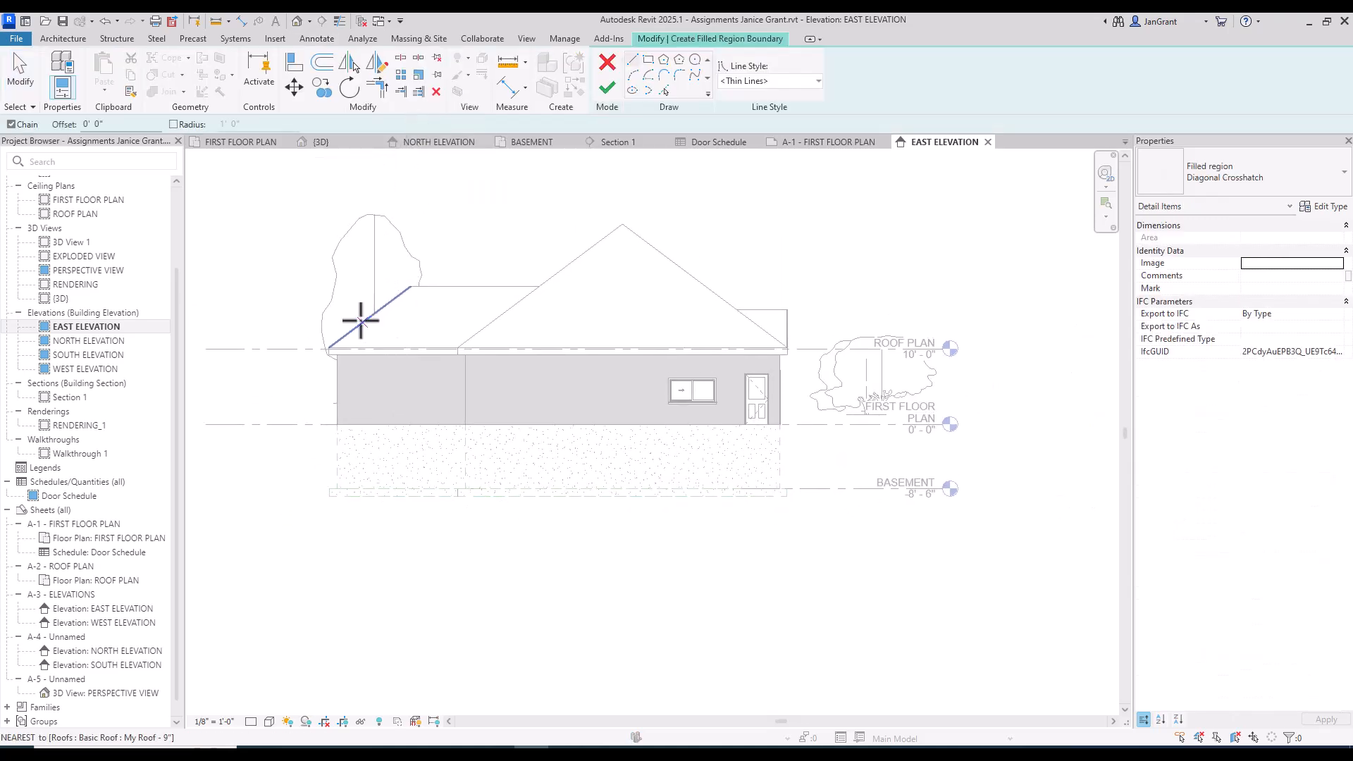
{"action": "scroll", "coordinate": [310, 460], "scroll_direction": "up", "scroll_amount": 1}
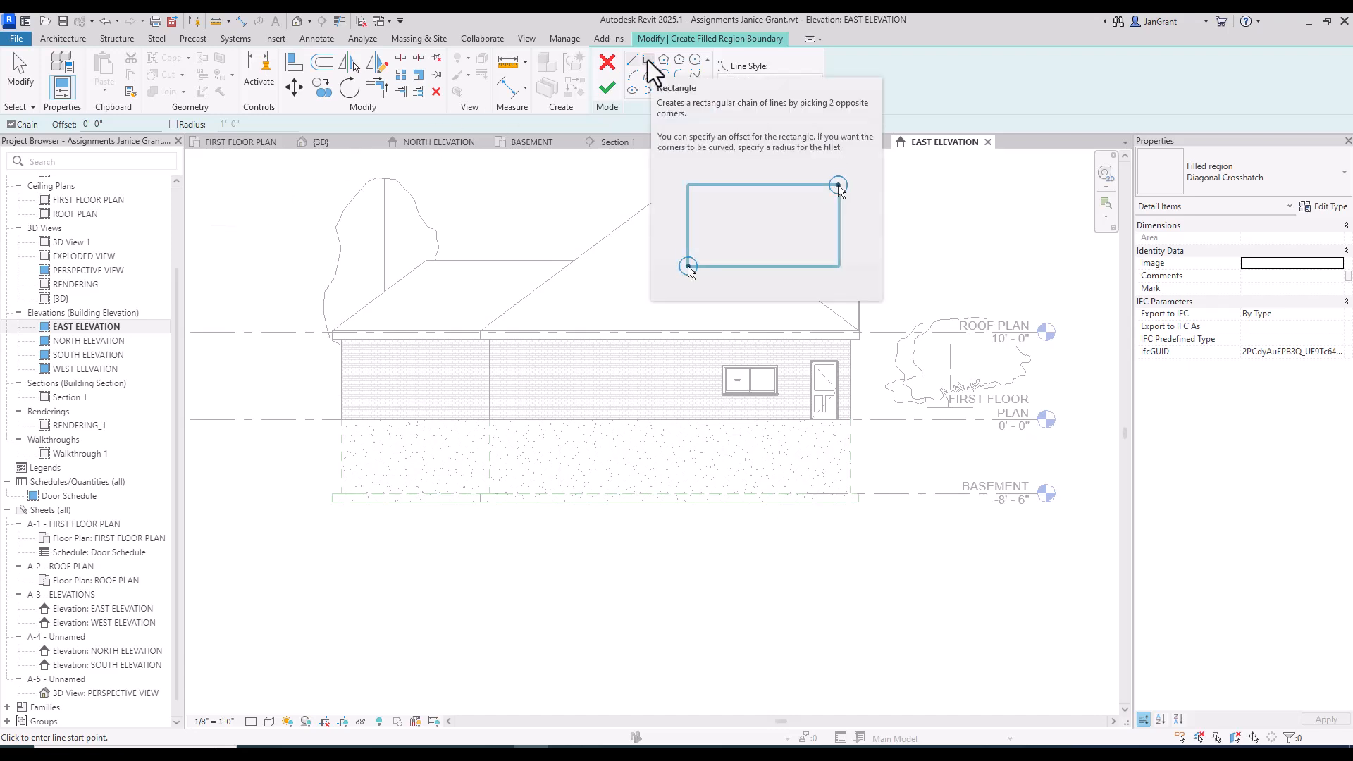
{"action": "left_click", "coordinate": [649, 61]}
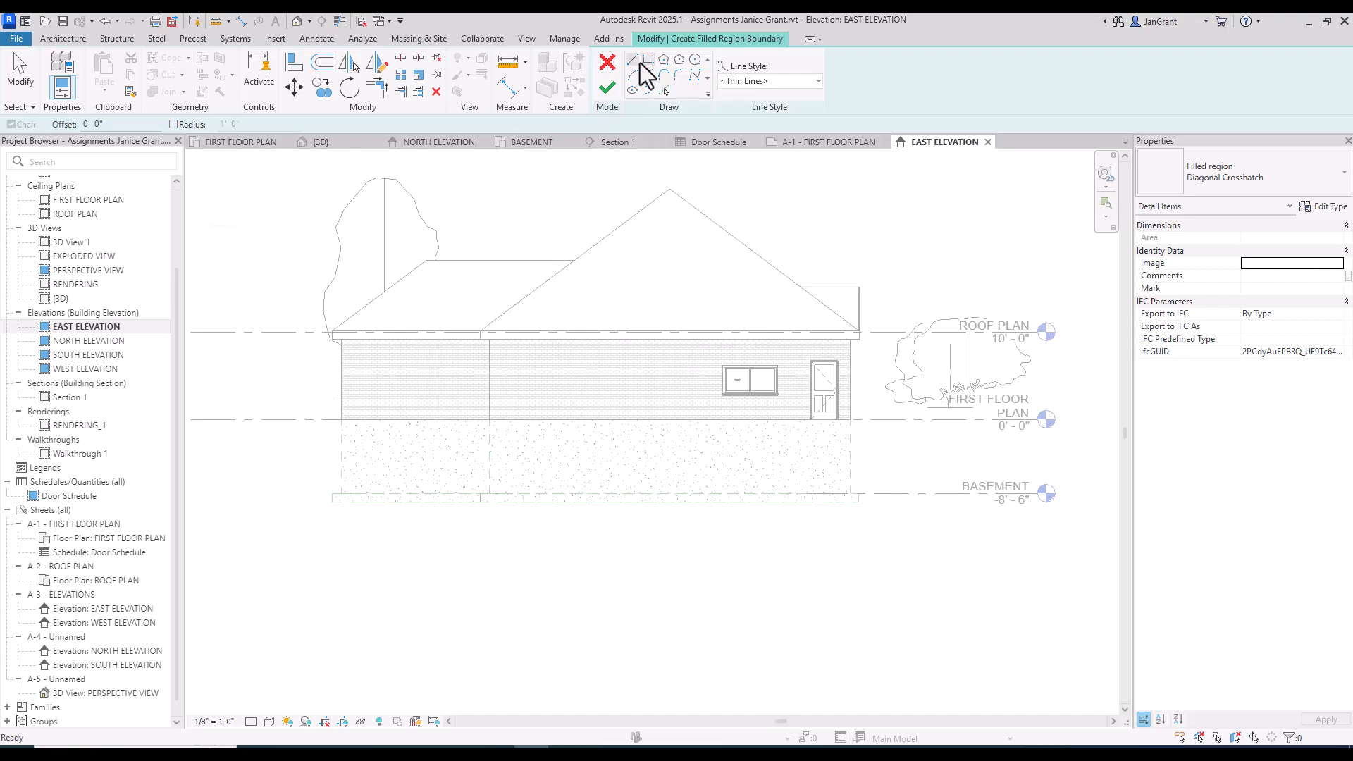
{"action": "left_click", "coordinate": [267, 420]}
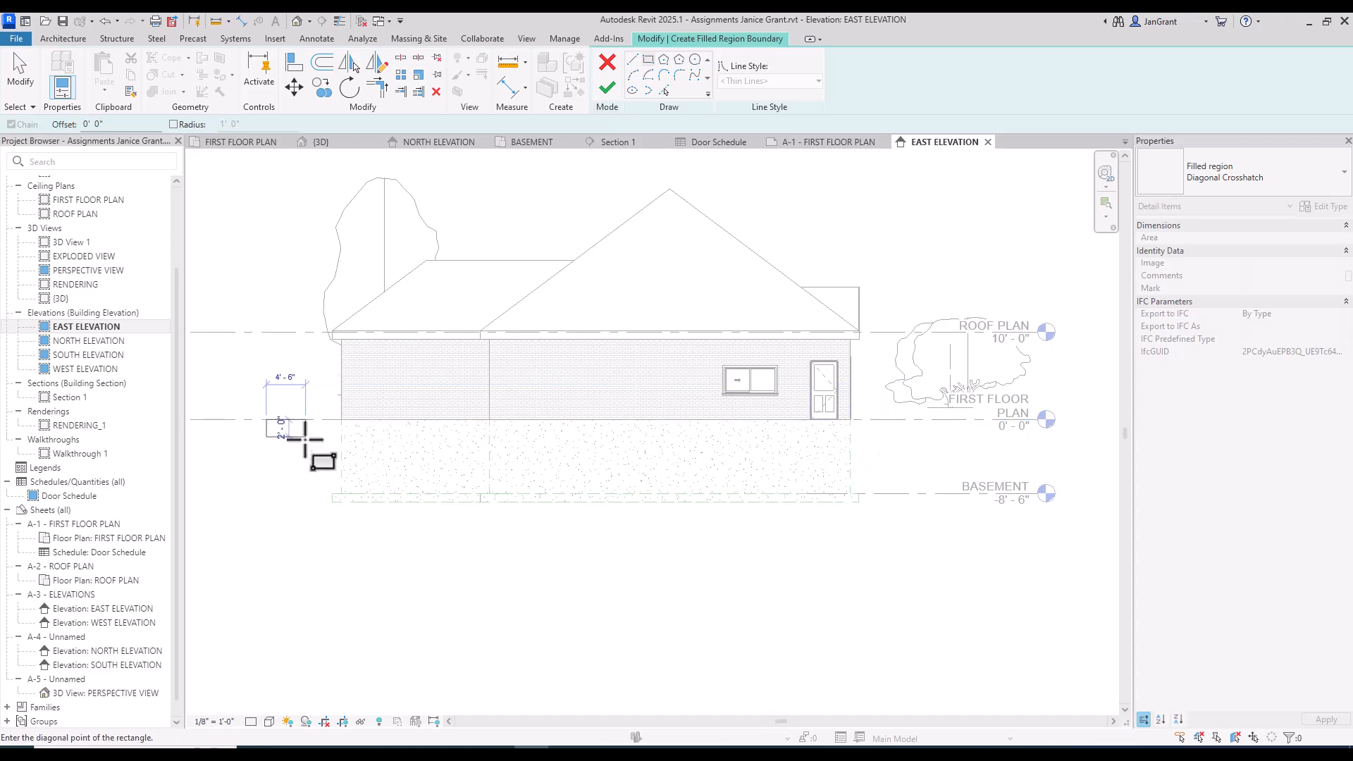
{"action": "left_click", "coordinate": [945, 427]}
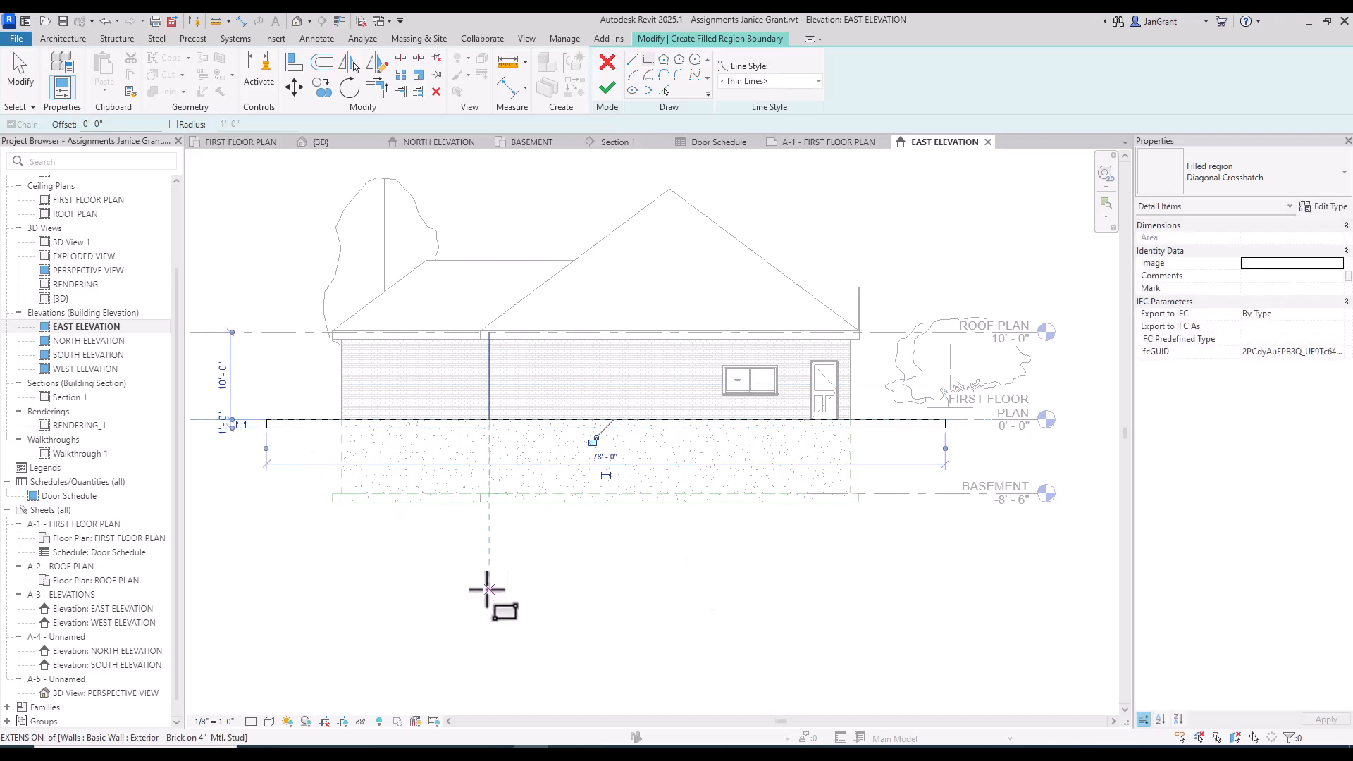
Set the filled region type to Solid Black, finish the ground strip's boundary sketch and deselect it.
{"action": "left_click", "coordinate": [1310, 185]}
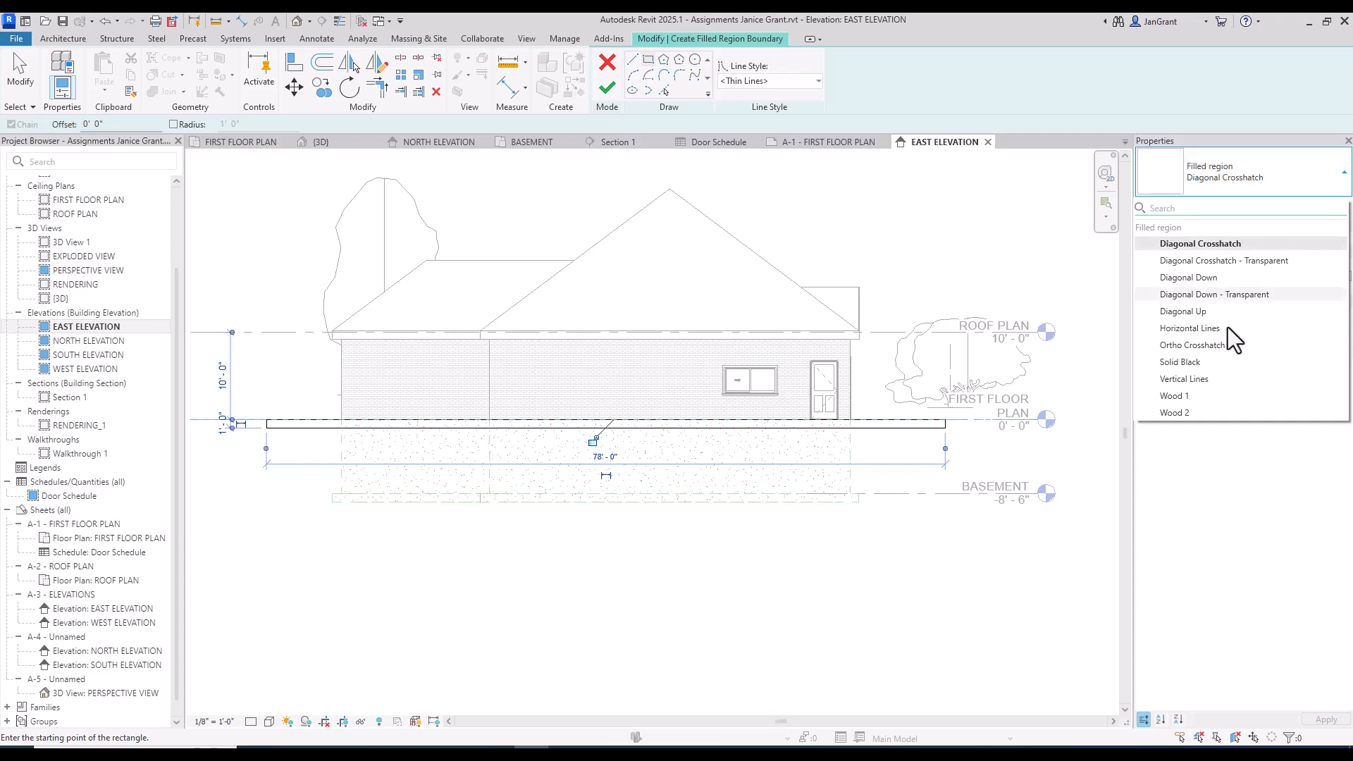
{"action": "left_click", "coordinate": [1213, 362]}
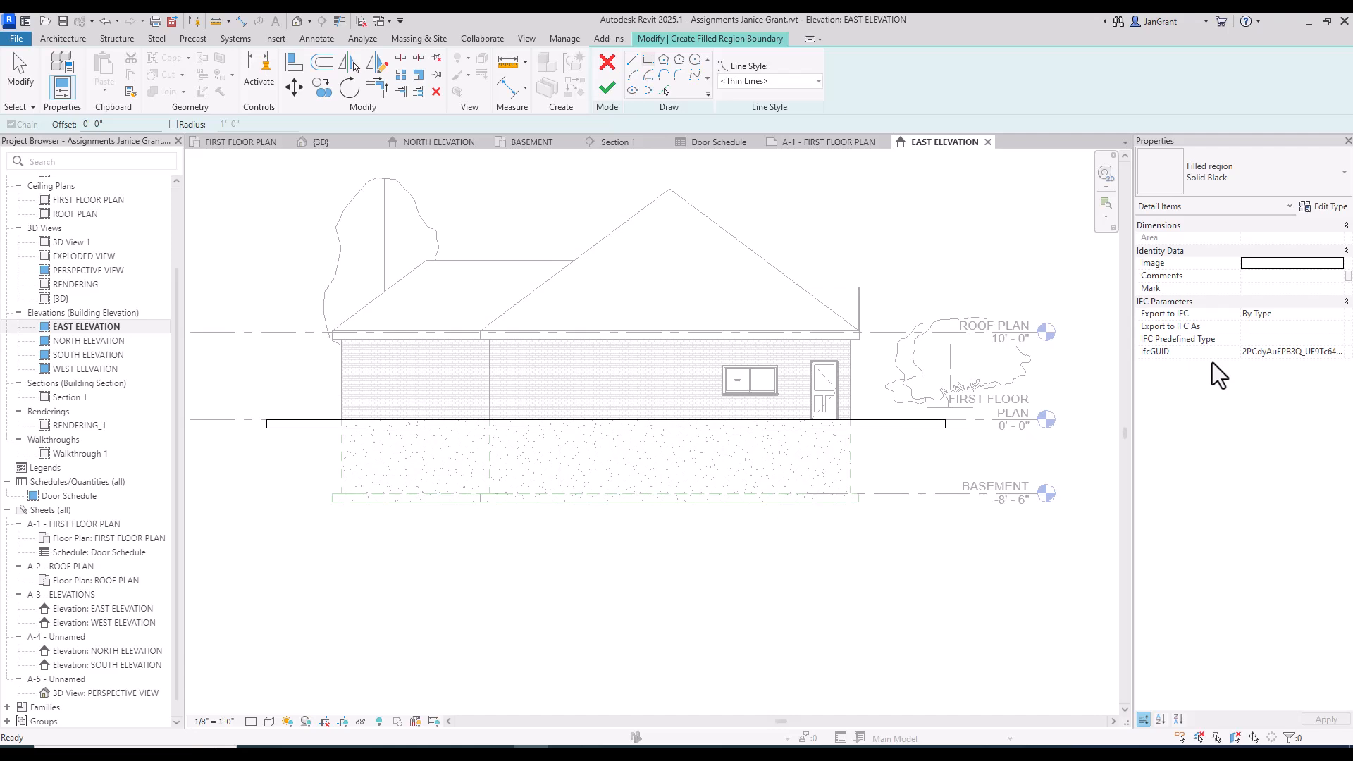
{"action": "left_click", "coordinate": [607, 87]}
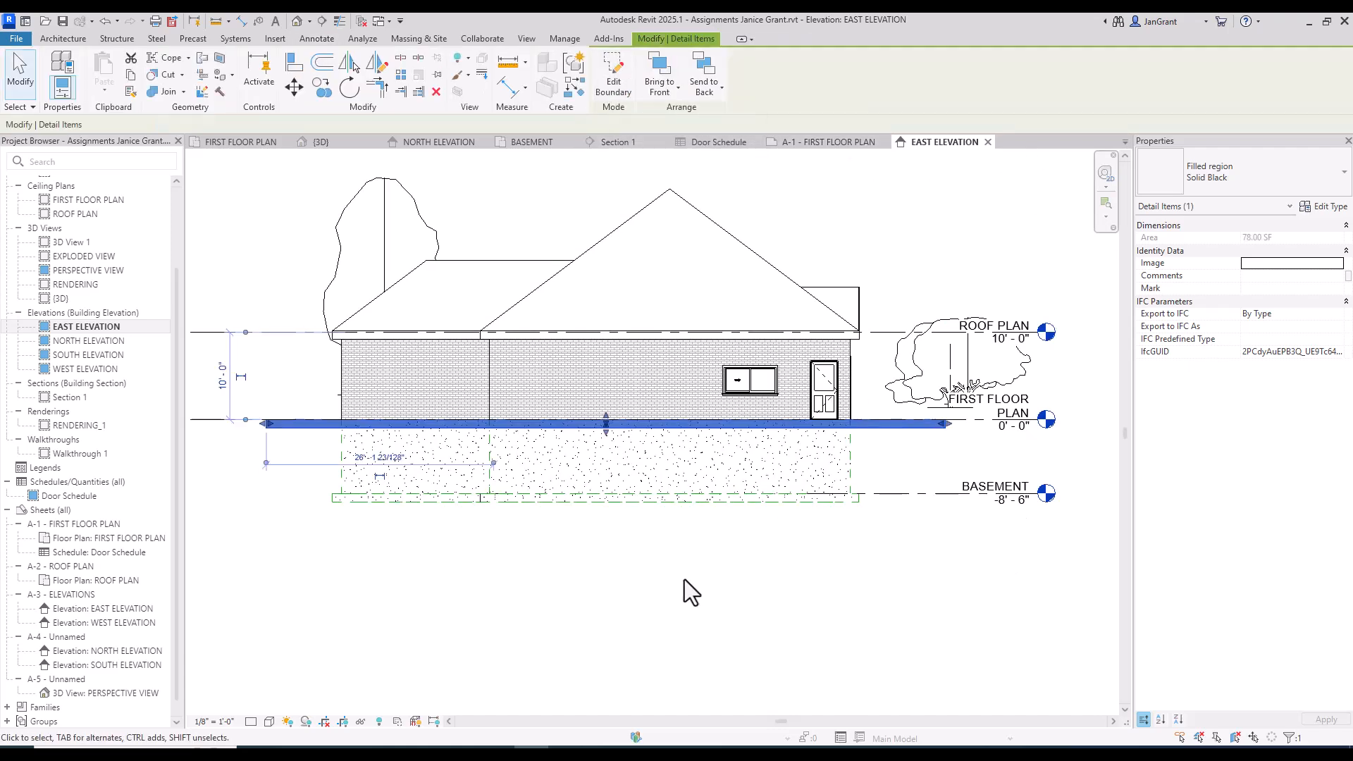
{"action": "left_click", "coordinate": [632, 589]}
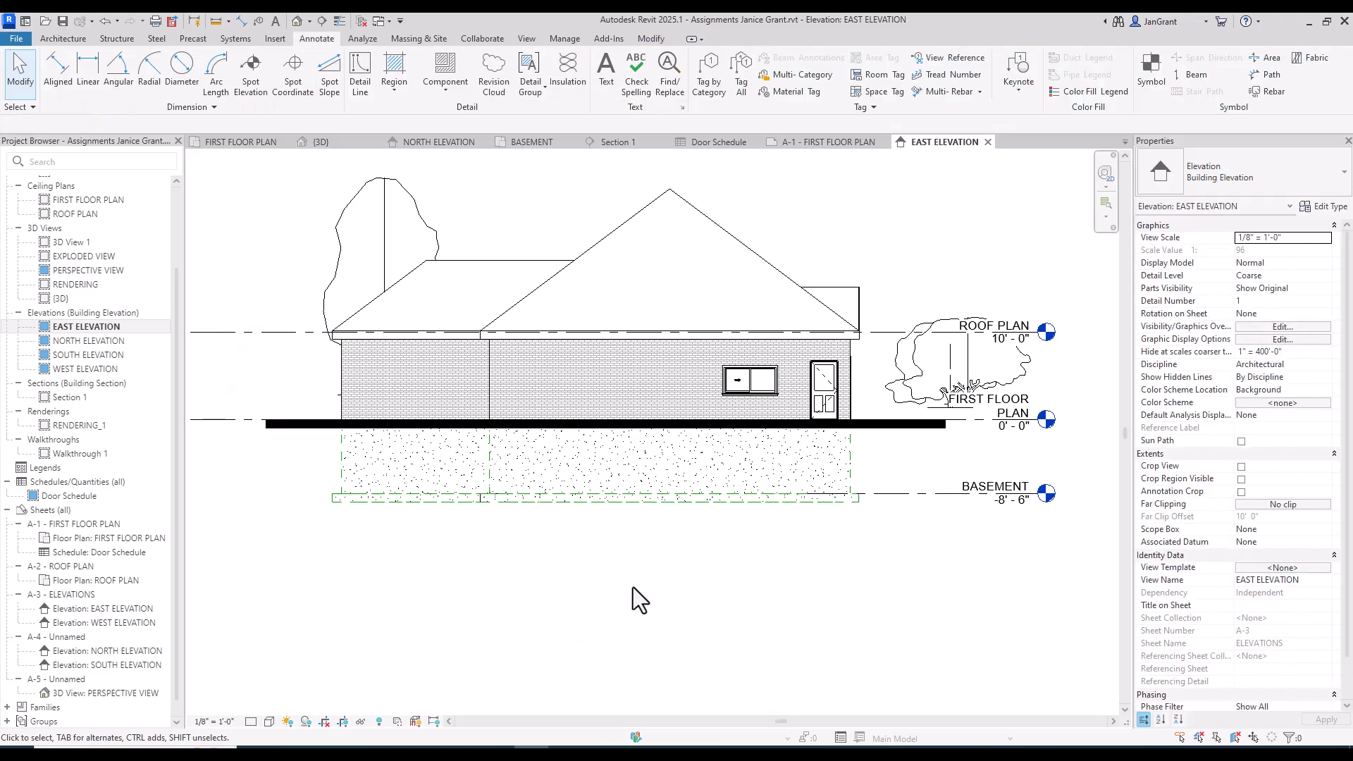
{"action": "left_click", "coordinate": [394, 86]}
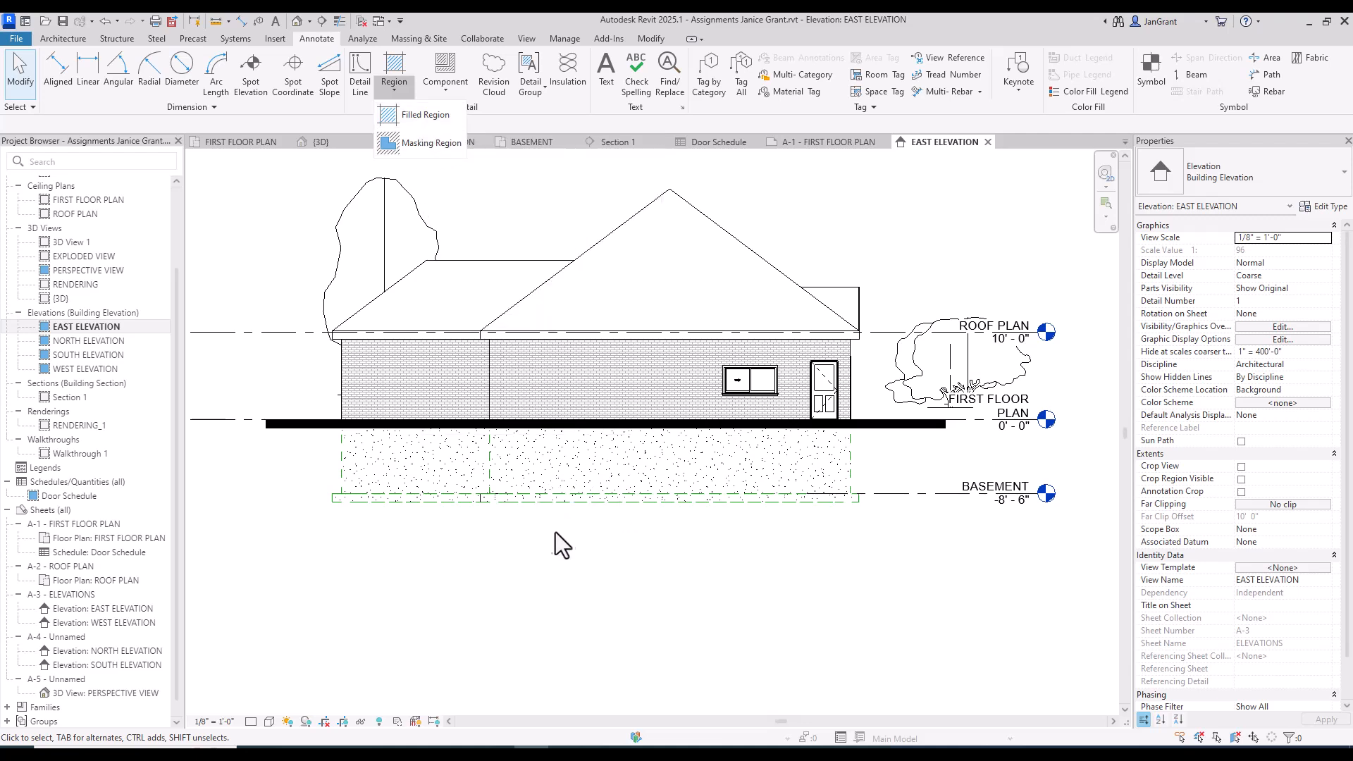
{"action": "scroll", "coordinate": [552, 533], "scroll_direction": "down", "scroll_amount": 1}
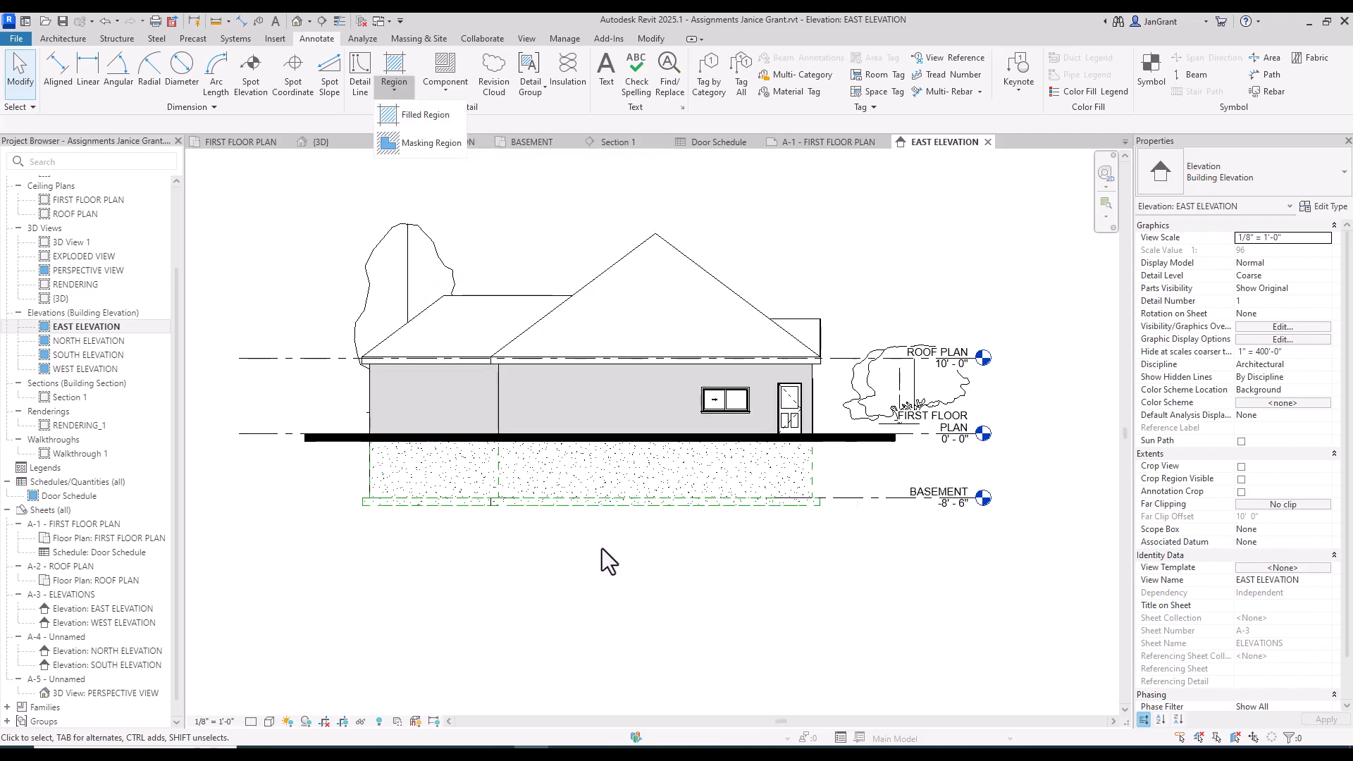